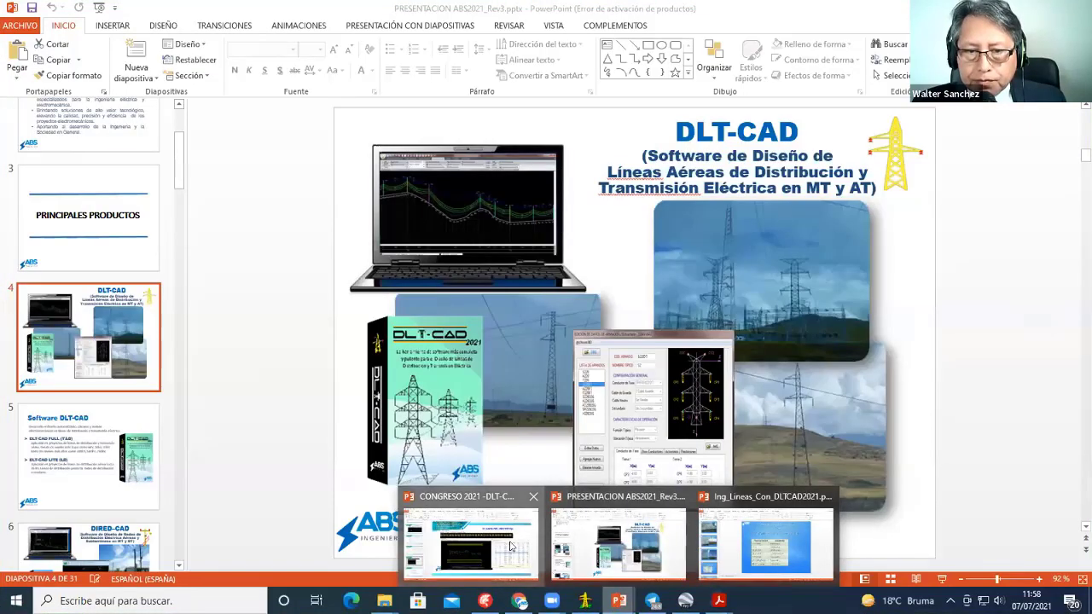
Step: Bring up the CONGRESO 2021 deck and run the slideshow full screen from slide 1
click(472, 546)
scroll(110, 213, up, 2)
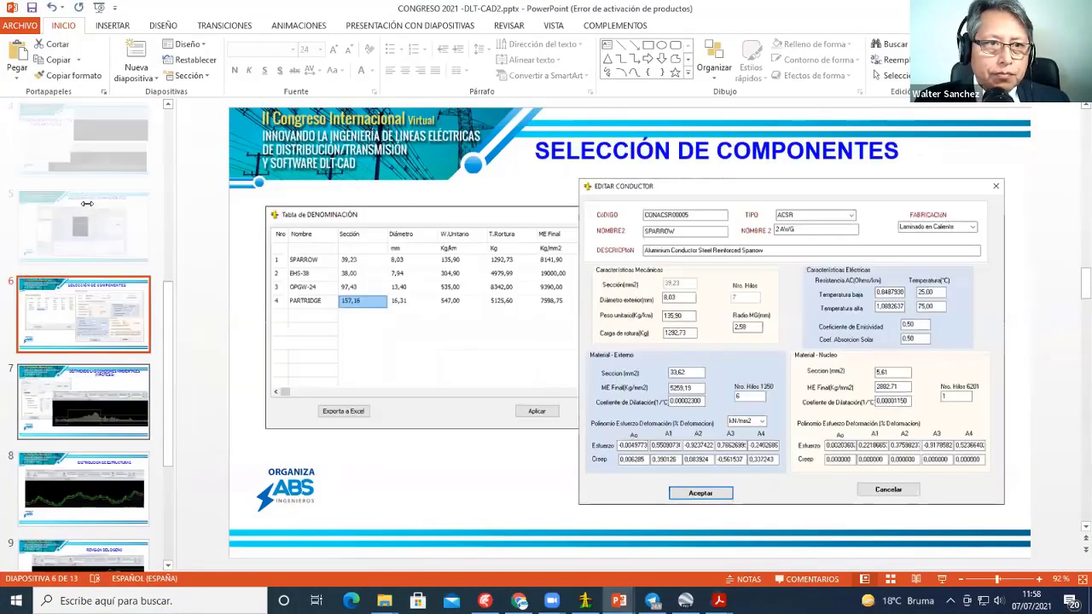
scroll(103, 179, up, 1)
scroll(98, 162, up, 3)
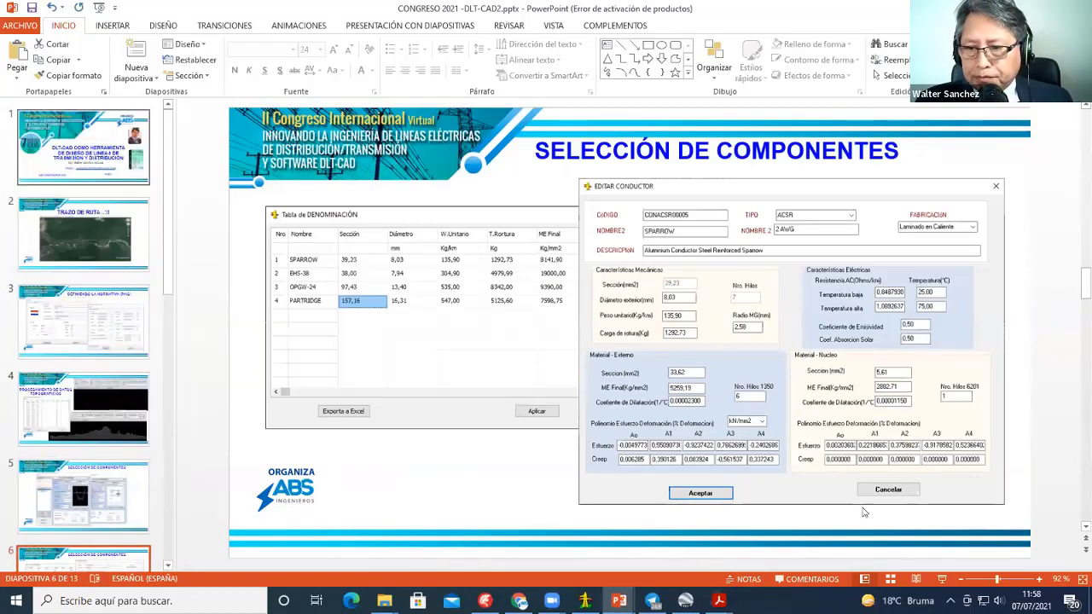
key(Home)
key(F5)
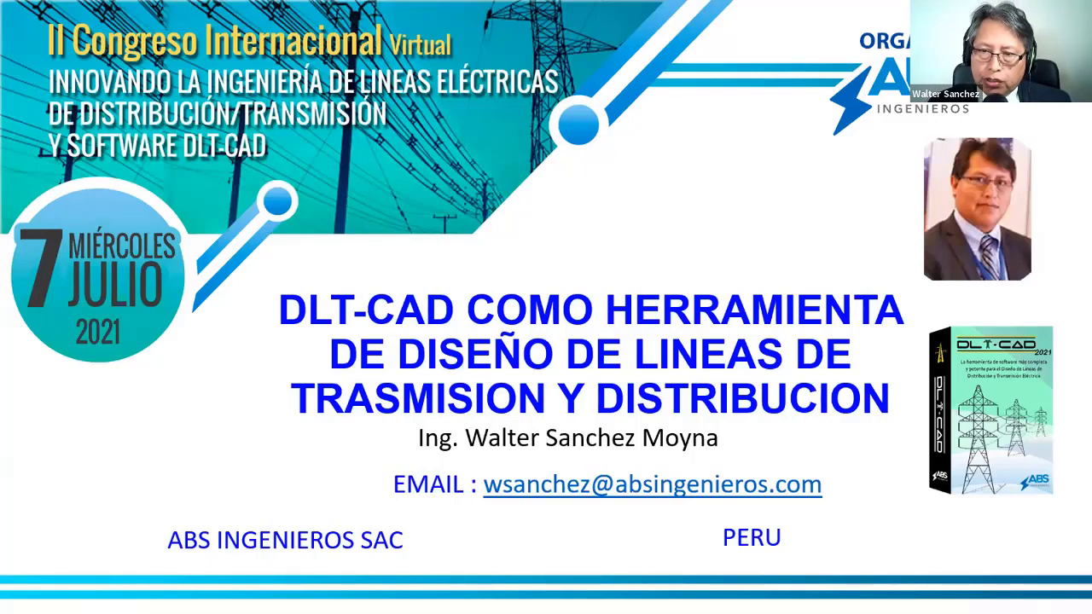
Step: Advance the slideshow to the TRAZO DE RUTA slide with the Tena–Misahualli route map
key(Right)
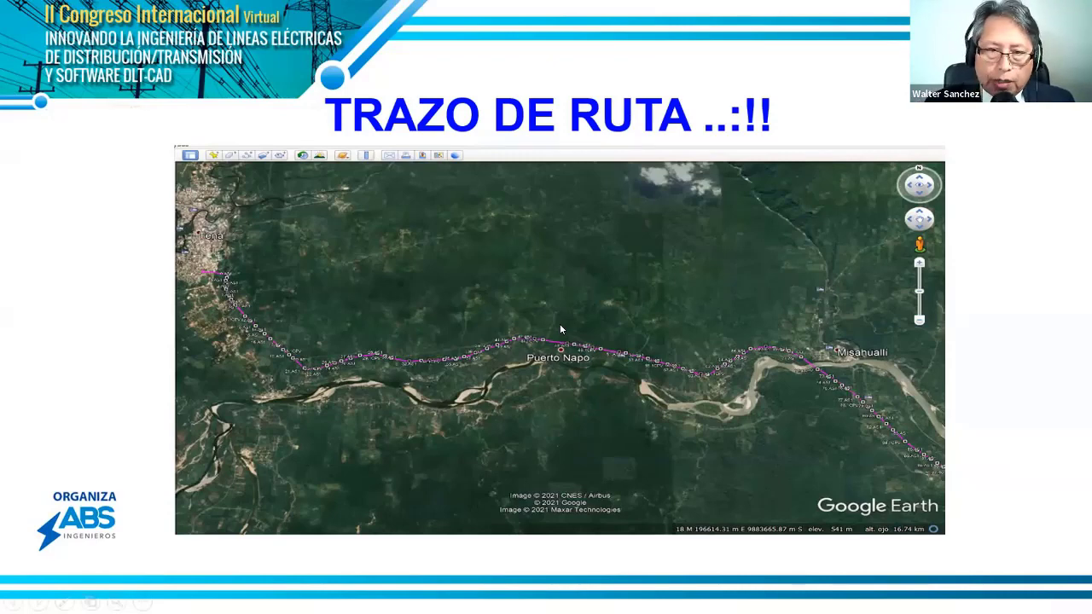
Step: Move past the DEFINIENDO LA NORMATIVA slide on to the topographic data processing slide
key(Right)
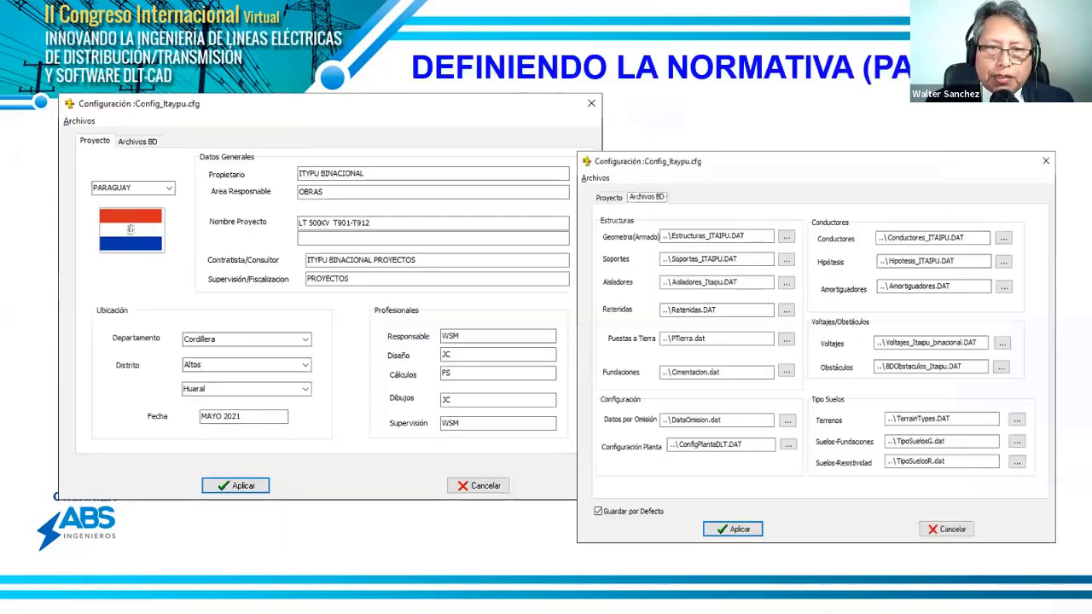
key(Left)
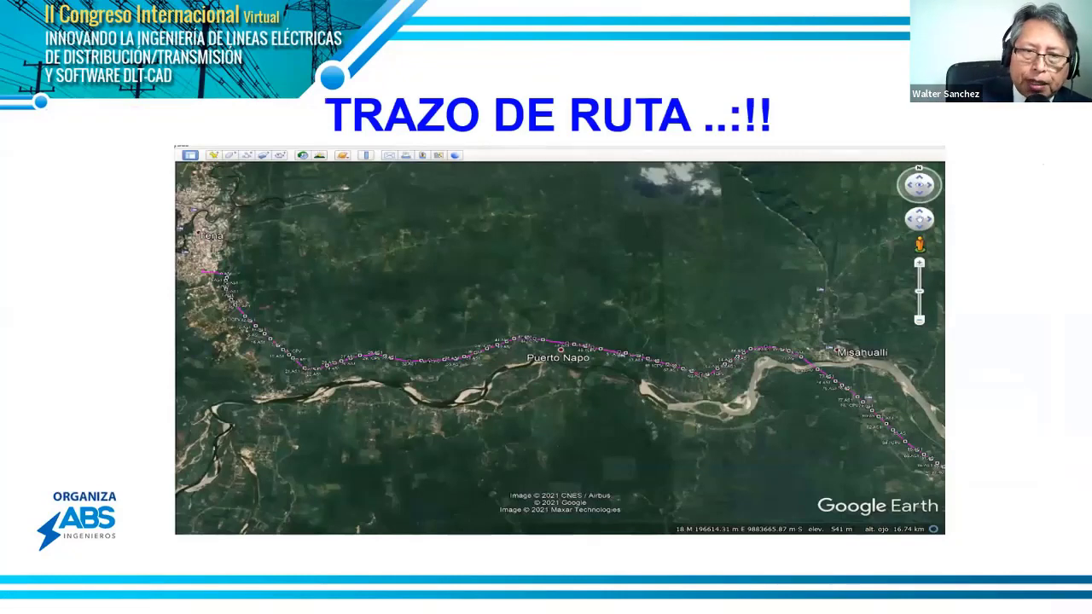
key(Right)
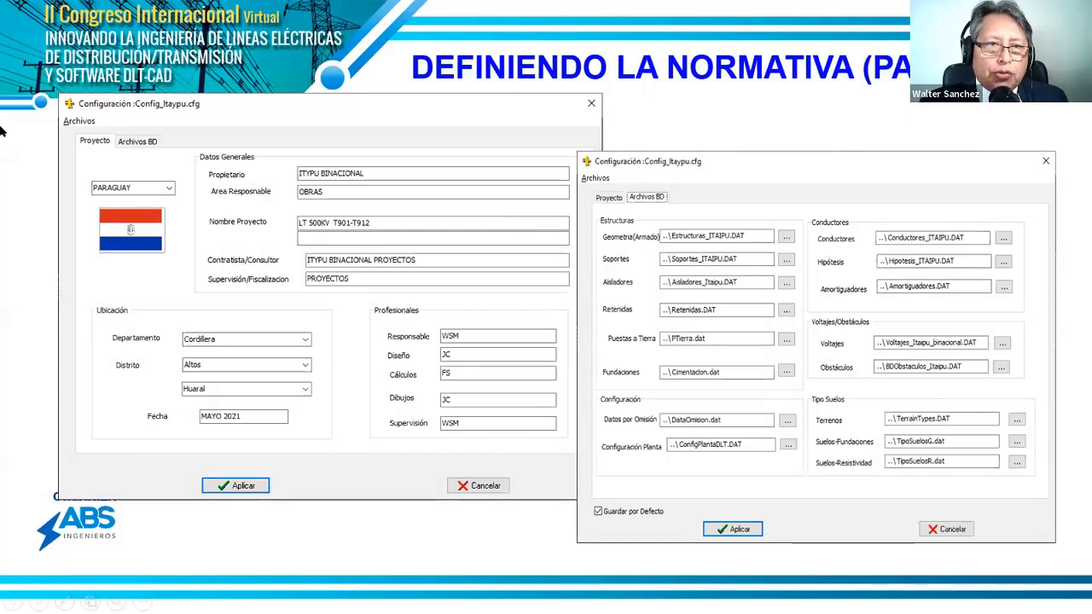
click(266, 171)
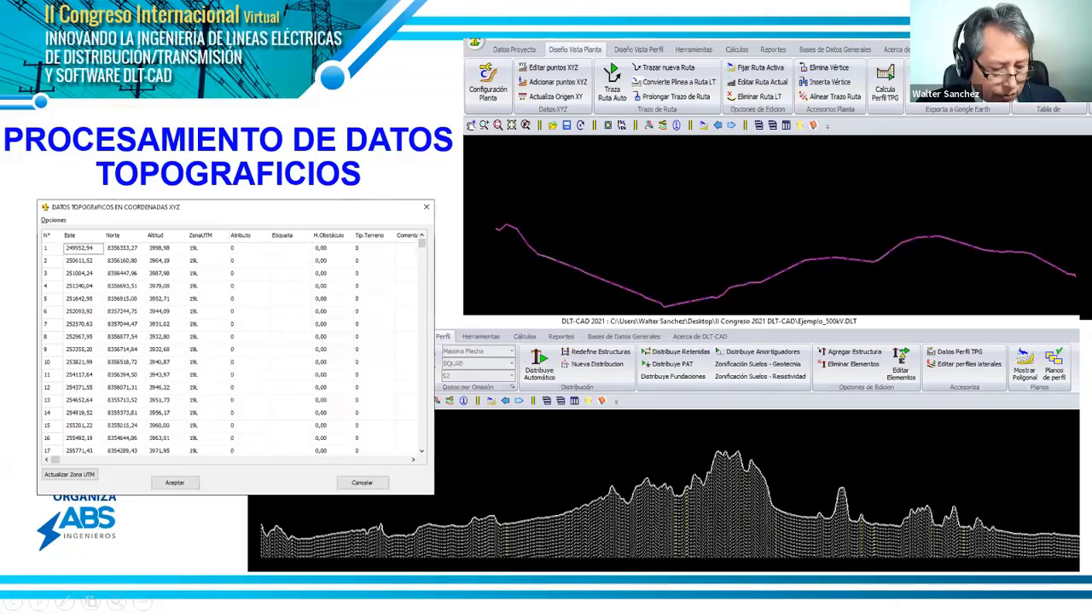
Step: End the slideshow, returning to editing view at slide 4 of 13
key(Escape)
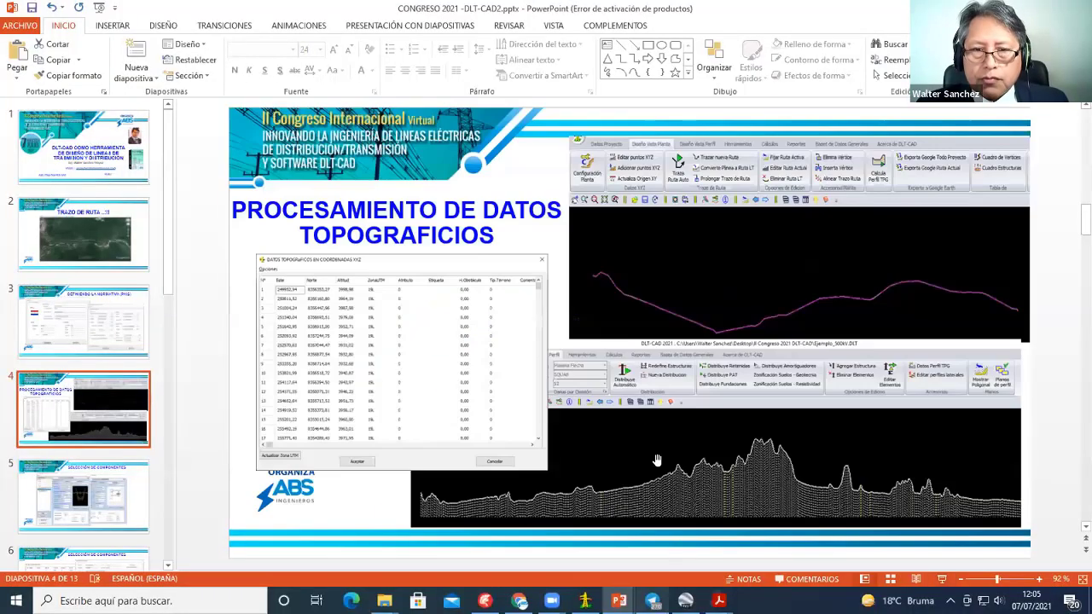
Step: In Google Earth Pro, zoom out from the Línea ST AHUANIO route near Tena
key(alt+Tab)
scroll(572, 386, down, 2)
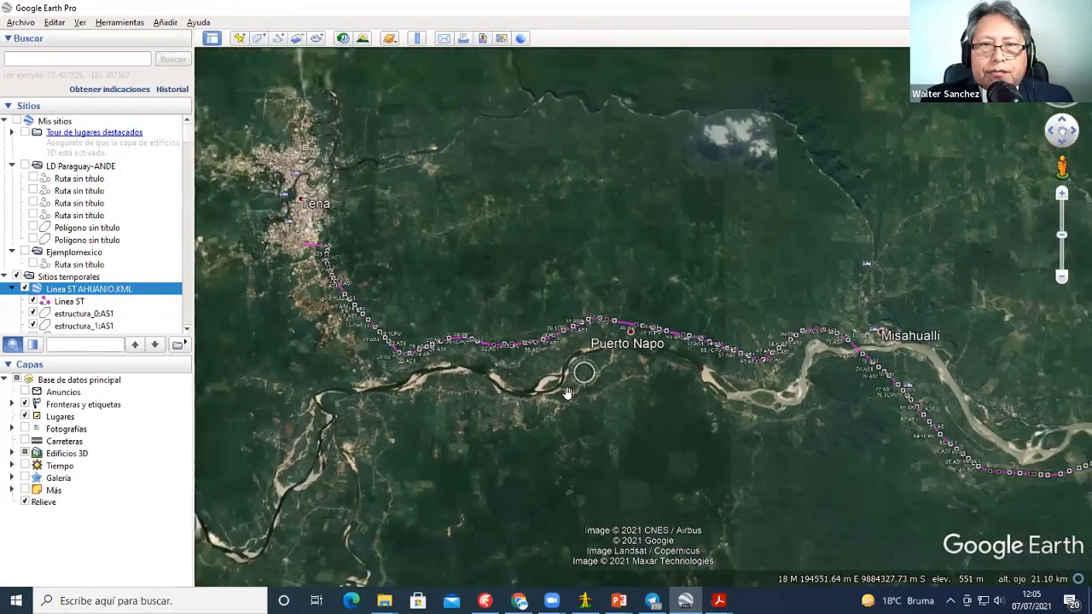
scroll(568, 390, down, 1)
scroll(568, 391, down, 2)
scroll(570, 391, down, 2)
scroll(572, 393, down, 2)
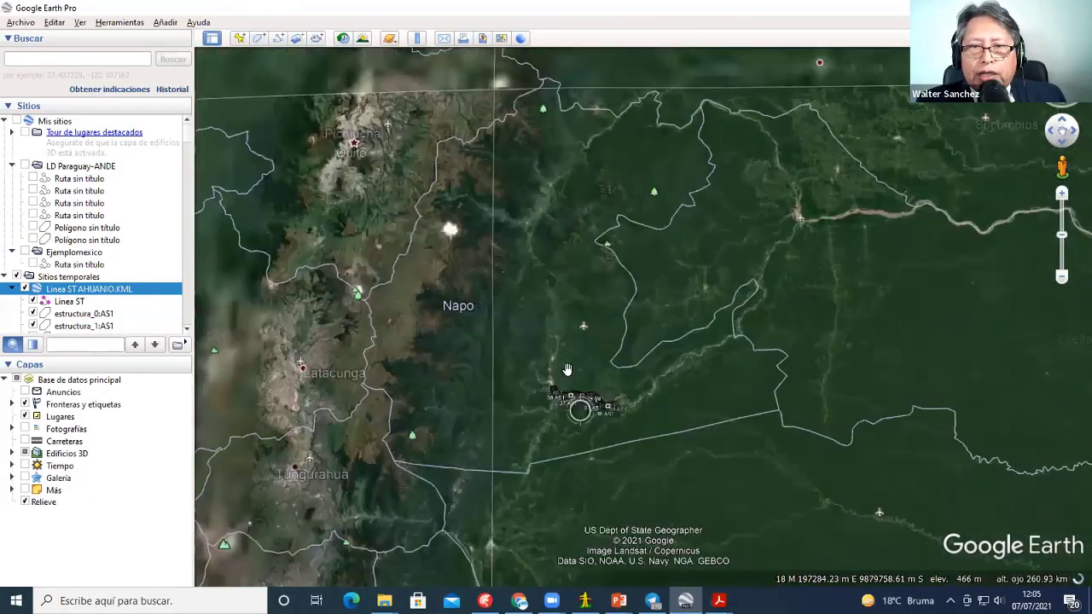
scroll(568, 367, down, 2)
scroll(567, 376, down, 2)
scroll(568, 384, down, 2)
scroll(565, 298, down, 1)
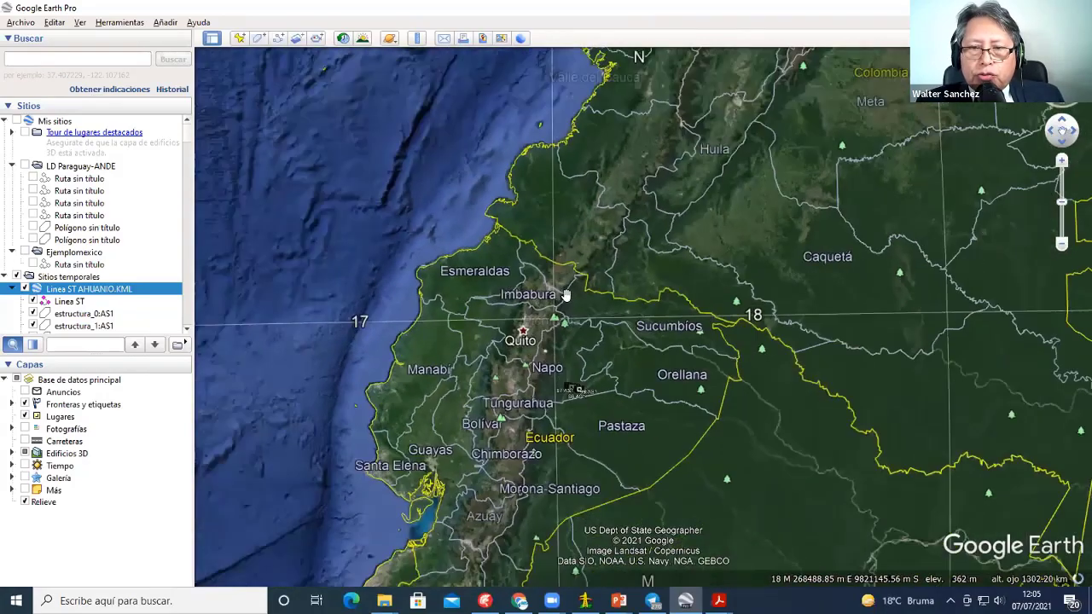
scroll(567, 295, down, 1)
scroll(567, 295, down, 1)
scroll(568, 293, down, 2)
scroll(569, 293, down, 2)
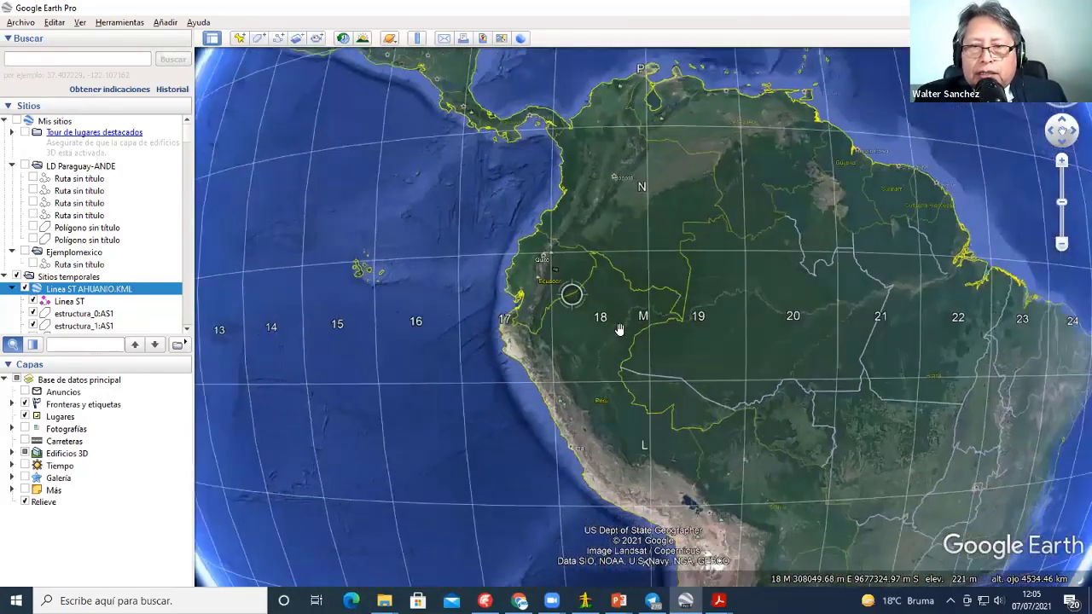
scroll(584, 335, down, 1)
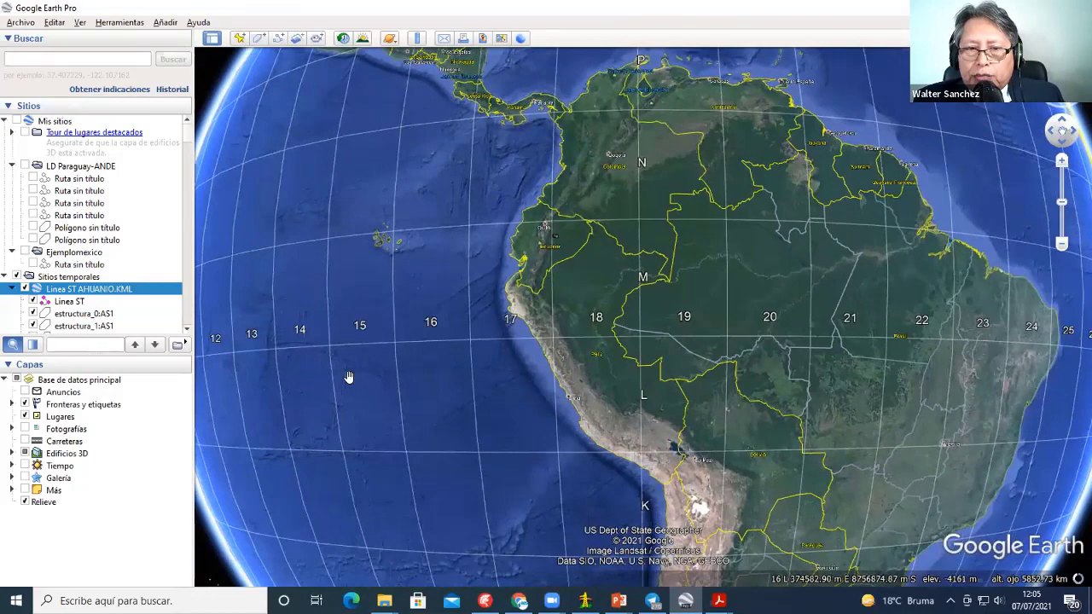
Step: Pan and zoom the globe to place Ecuador within South America, then return to DLT-CAD
mouse_move(378, 390)
mouse_down()
mouse_move(685, 429)
mouse_move(564, 427)
mouse_up()
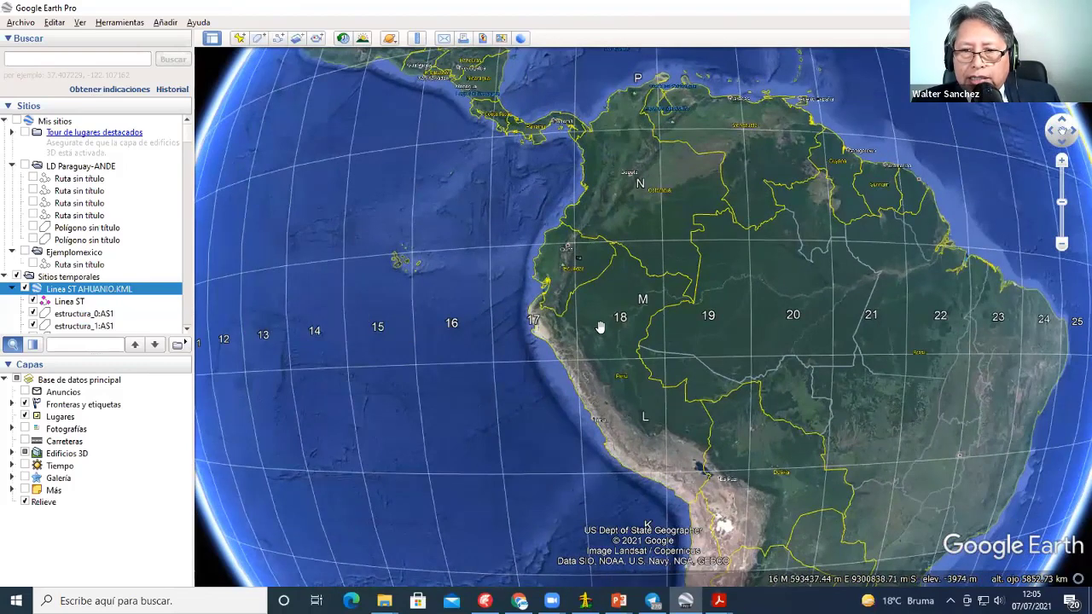
drag(634, 296, 629, 378)
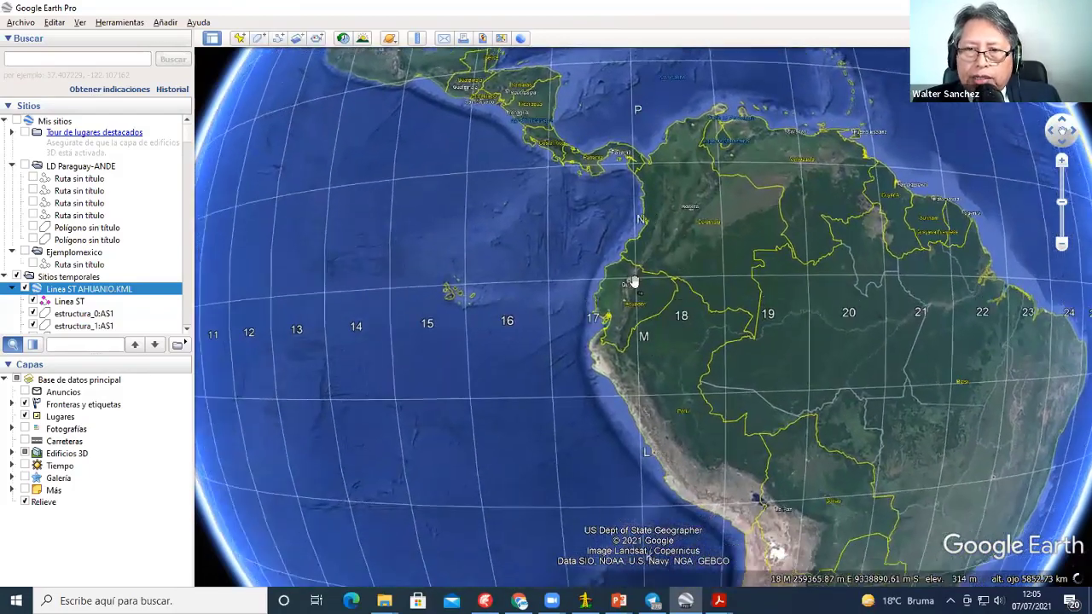
scroll(645, 365, up, 3)
scroll(641, 399, up, 5)
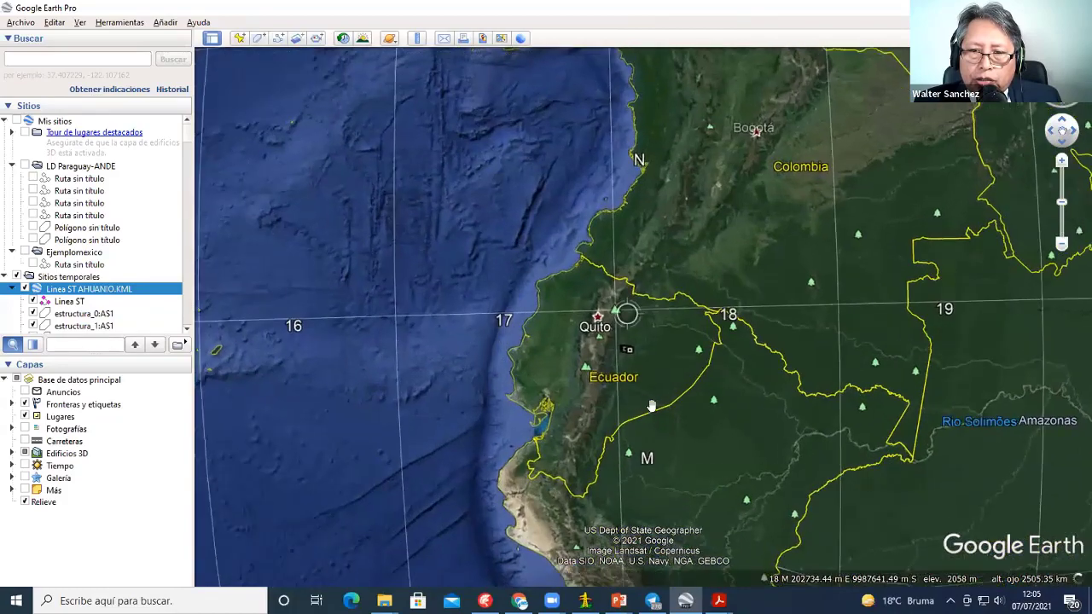
scroll(643, 265, up, 2)
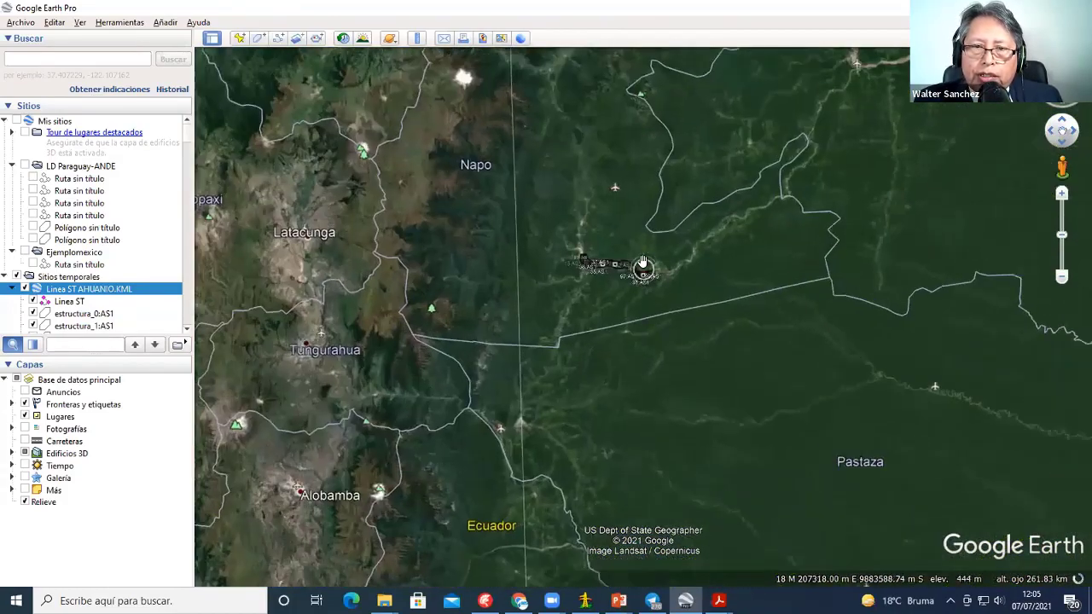
scroll(650, 300, down, 4)
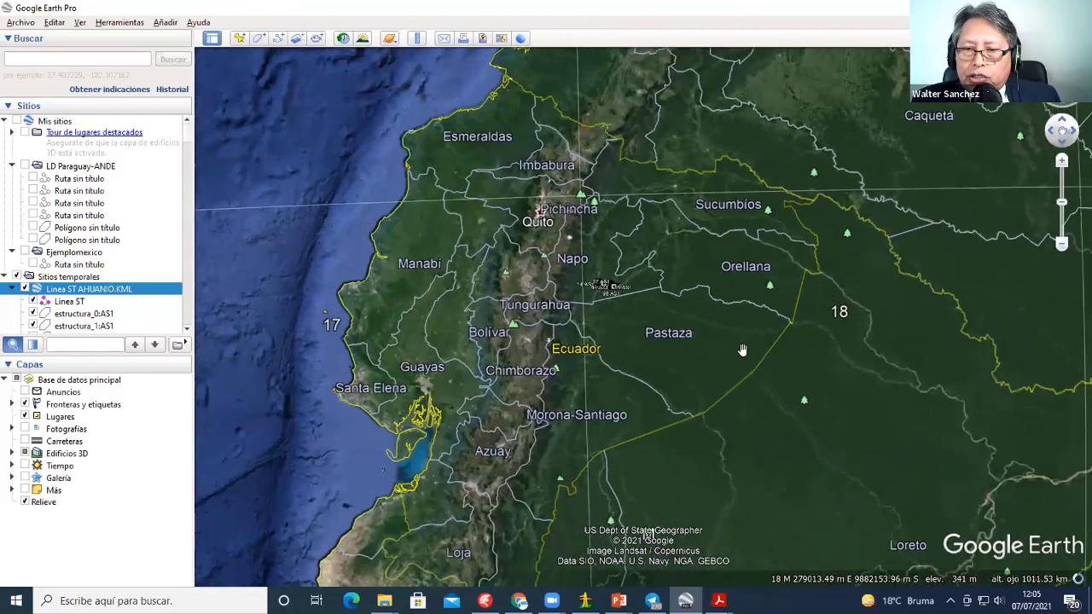
scroll(664, 285, down, 2)
scroll(672, 305, up, 5)
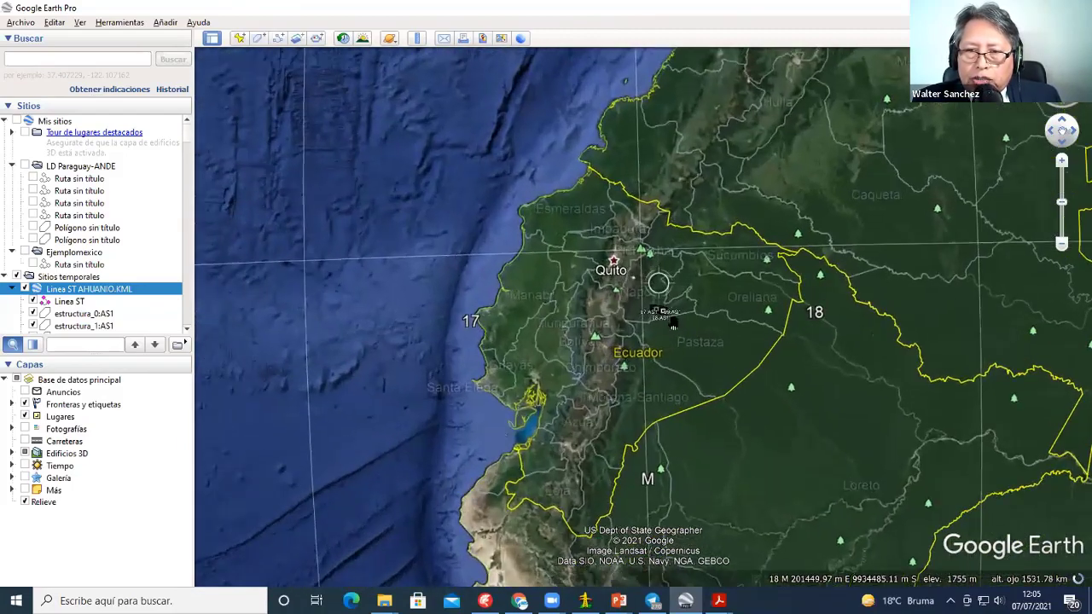
scroll(596, 303, up, 2)
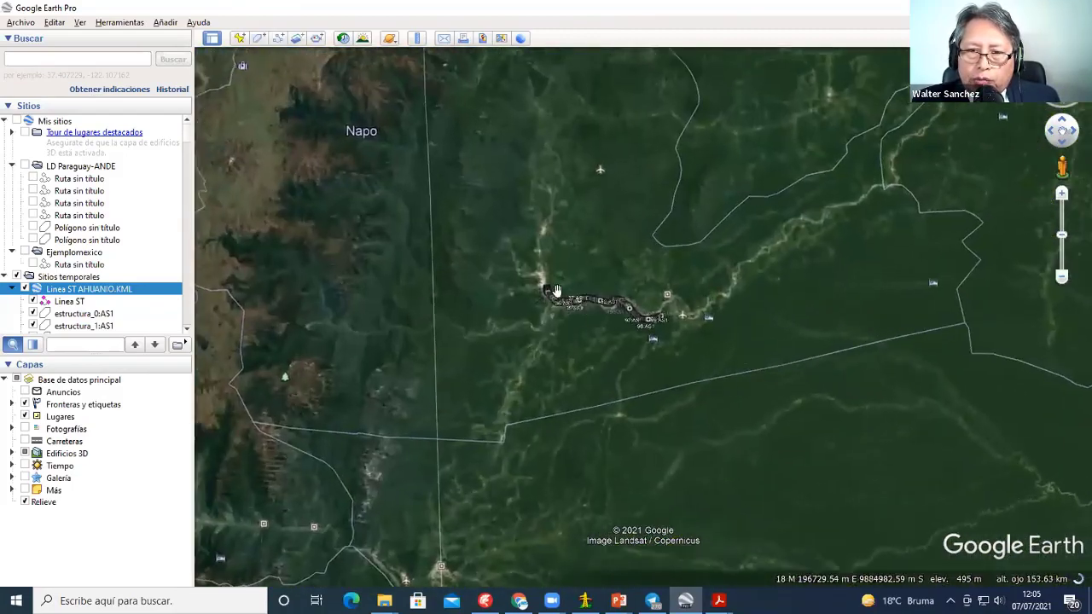
scroll(598, 302, up, 2)
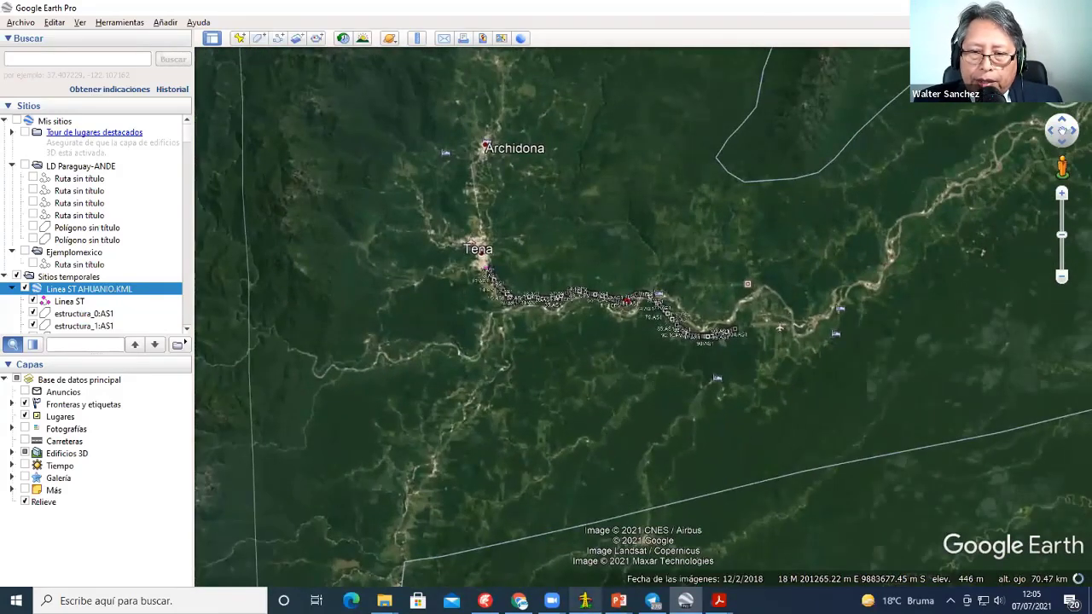
mouse_move(584, 601)
click(541, 509)
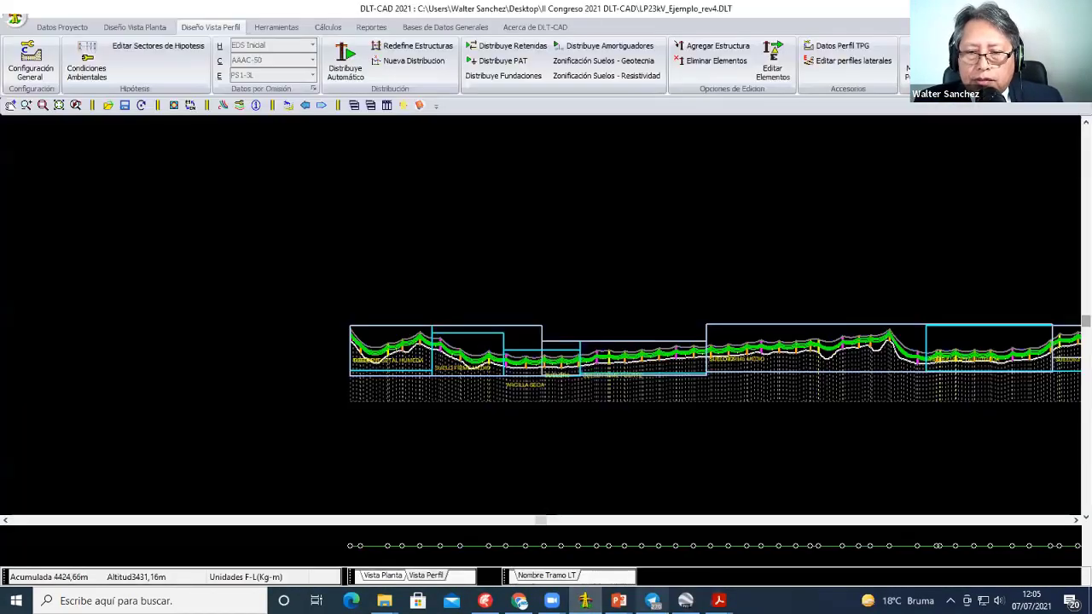
mouse_move(619, 600)
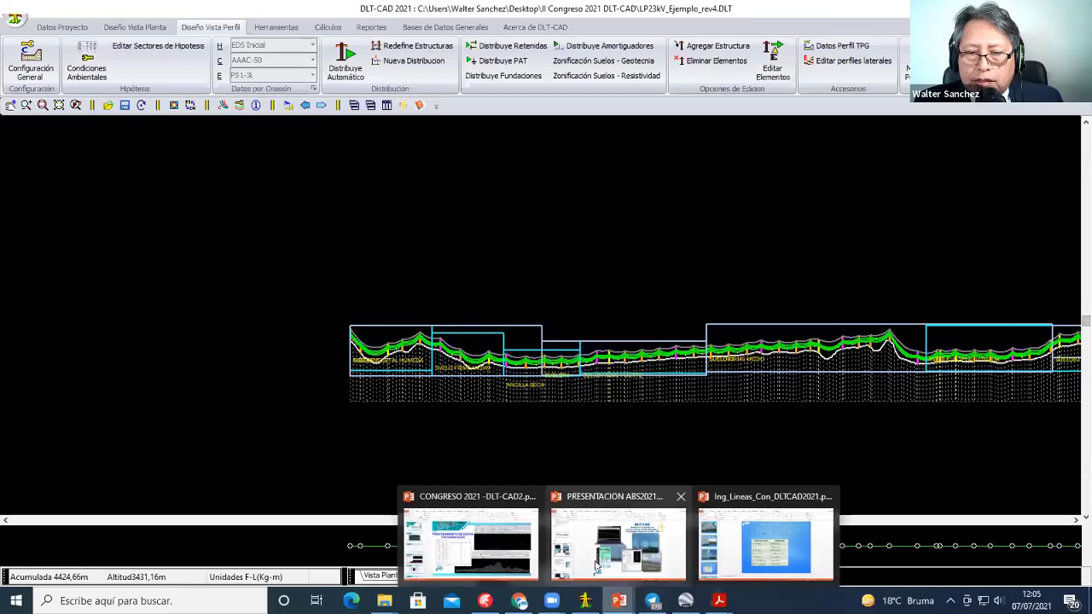
Step: Switch briefly to PowerPoint and back to the LP23kV_Ejemplo_rev4.DLT profile
click(461, 529)
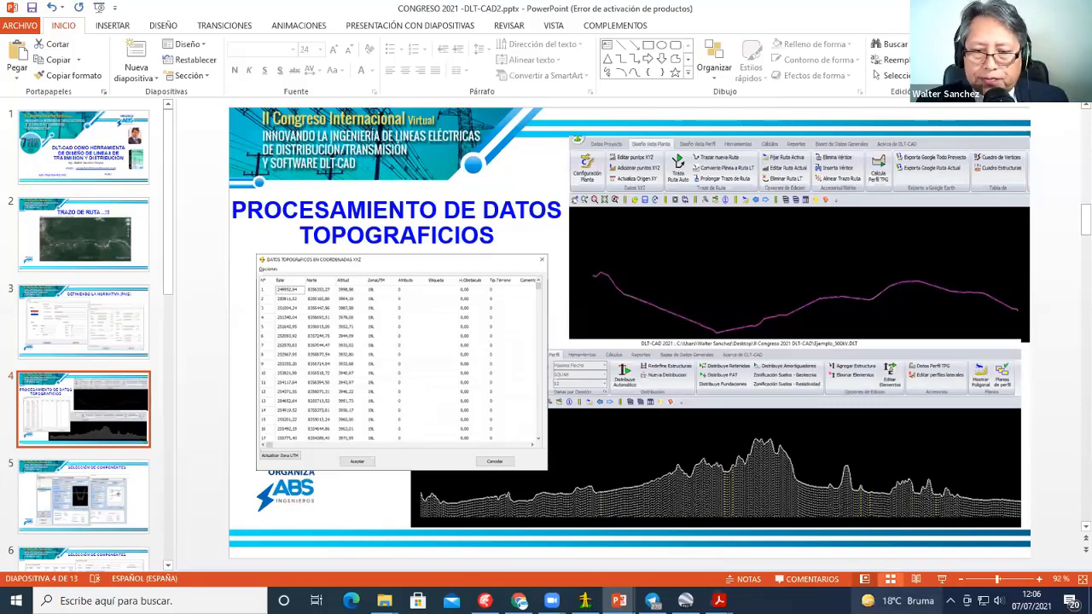
click(585, 601)
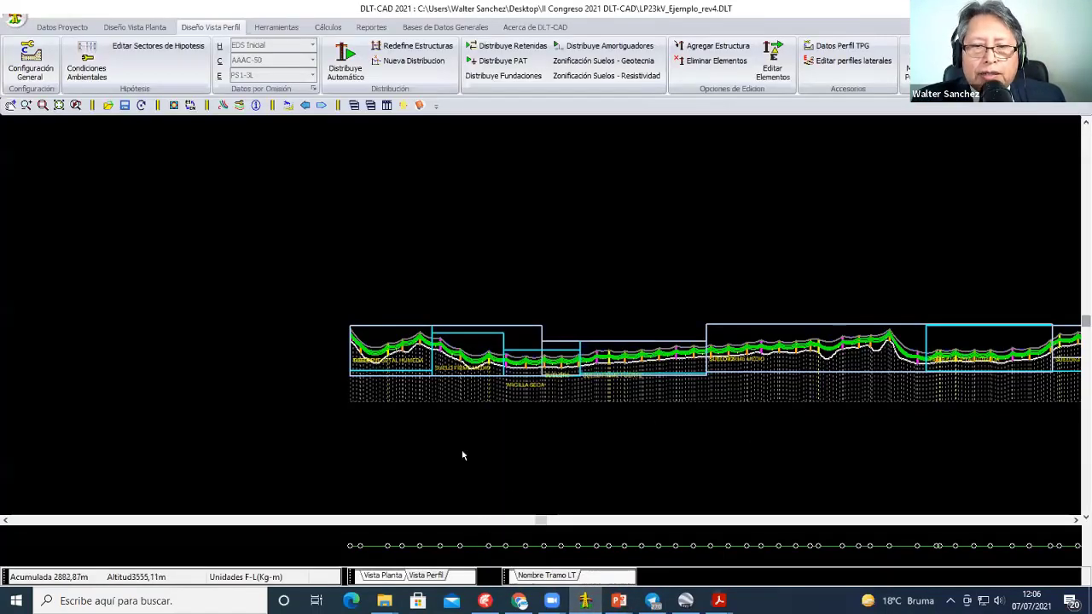
Step: Open AlimentadorTena_Compacta_Rev5.DLT from the Desktop's Ecuador_TENA folder
click(16, 17)
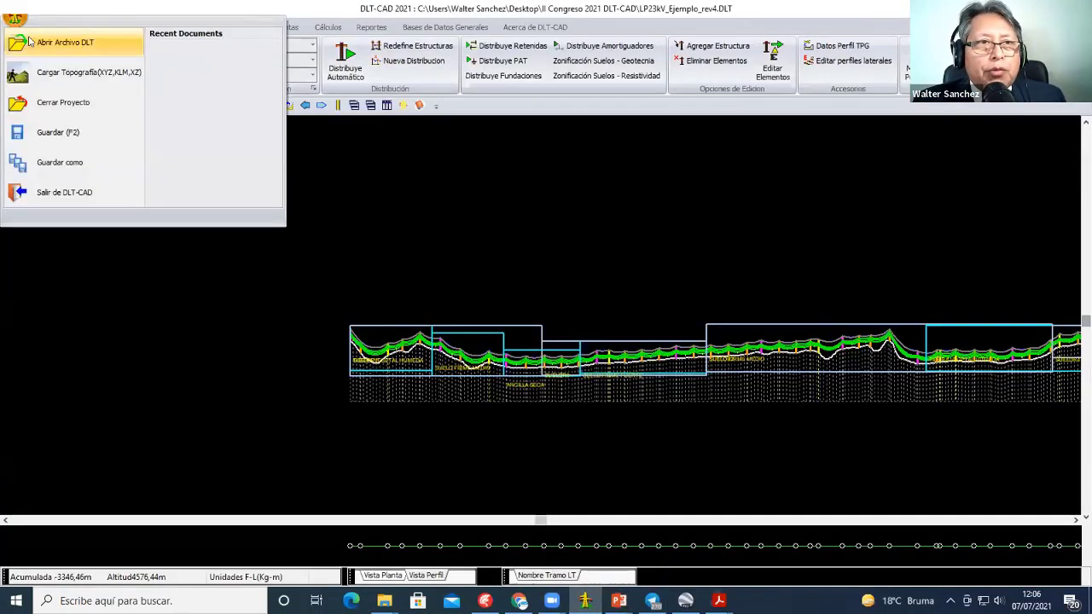
click(394, 218)
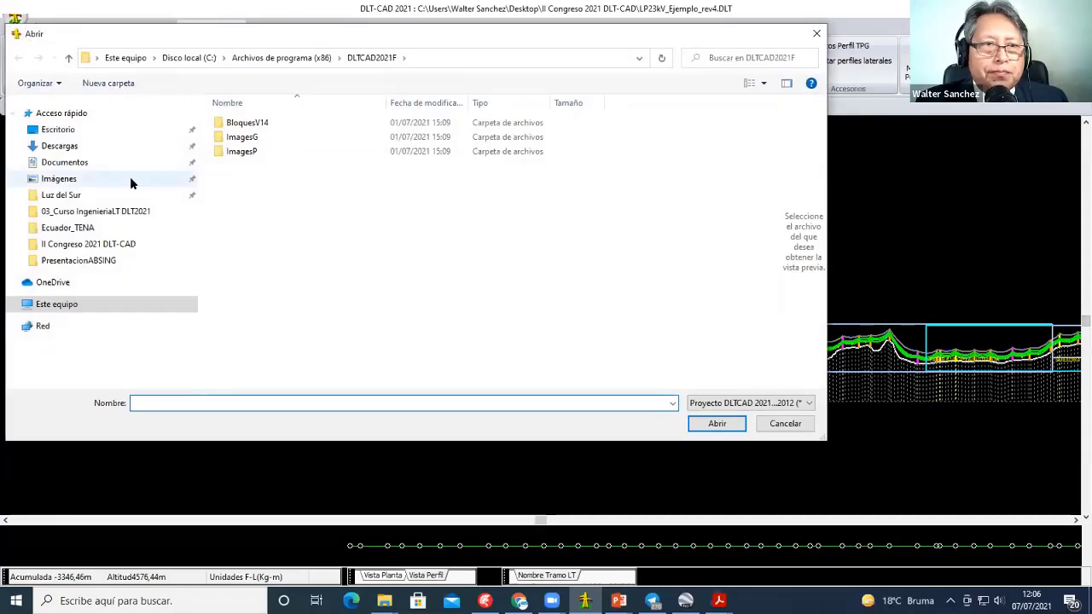
click(90, 244)
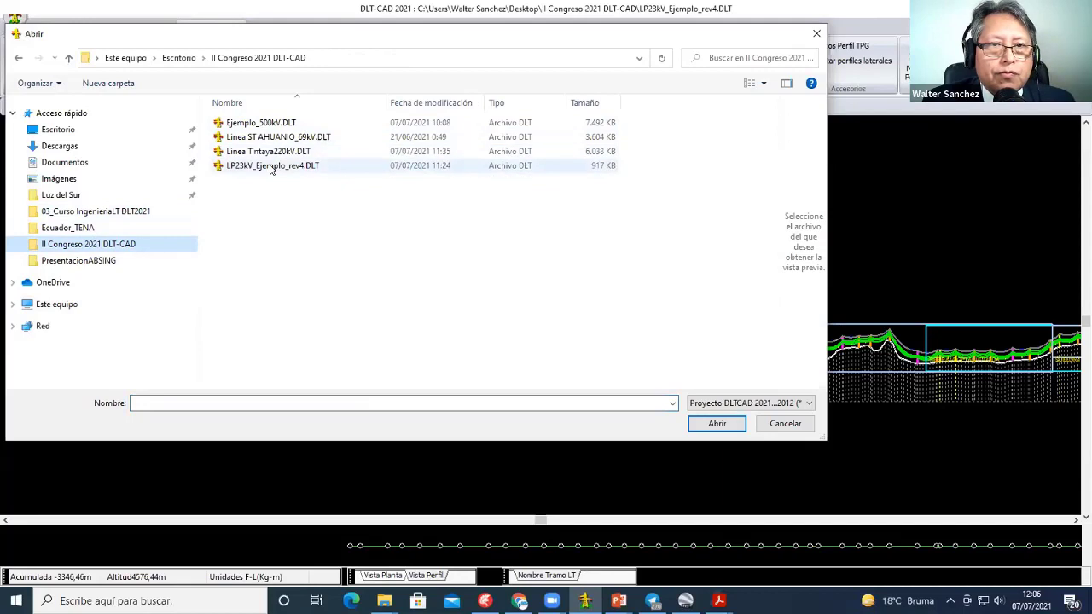
click(277, 138)
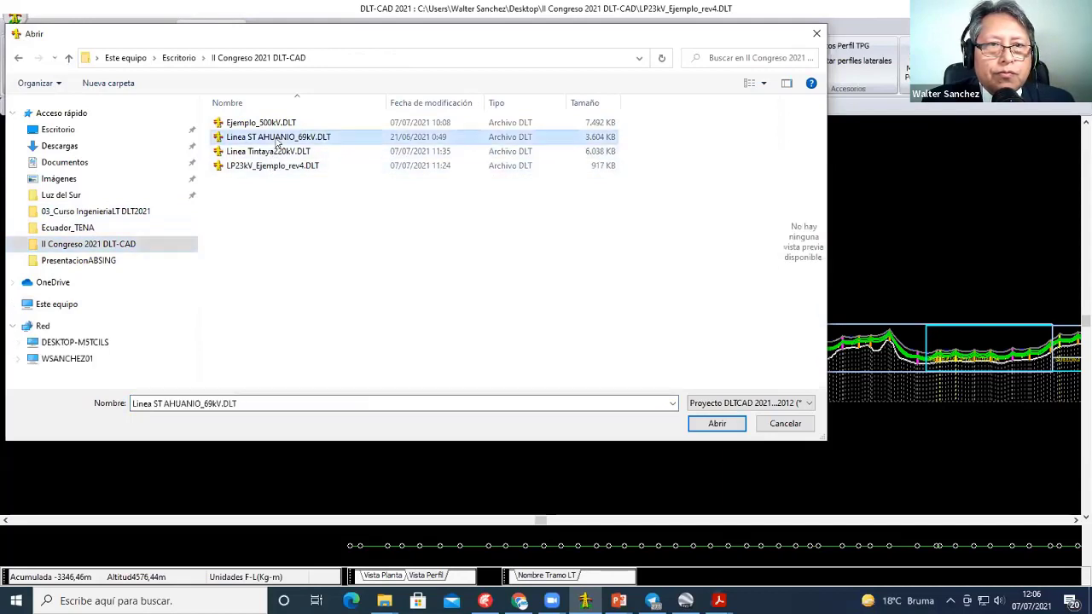
key(Down)
key(Down)
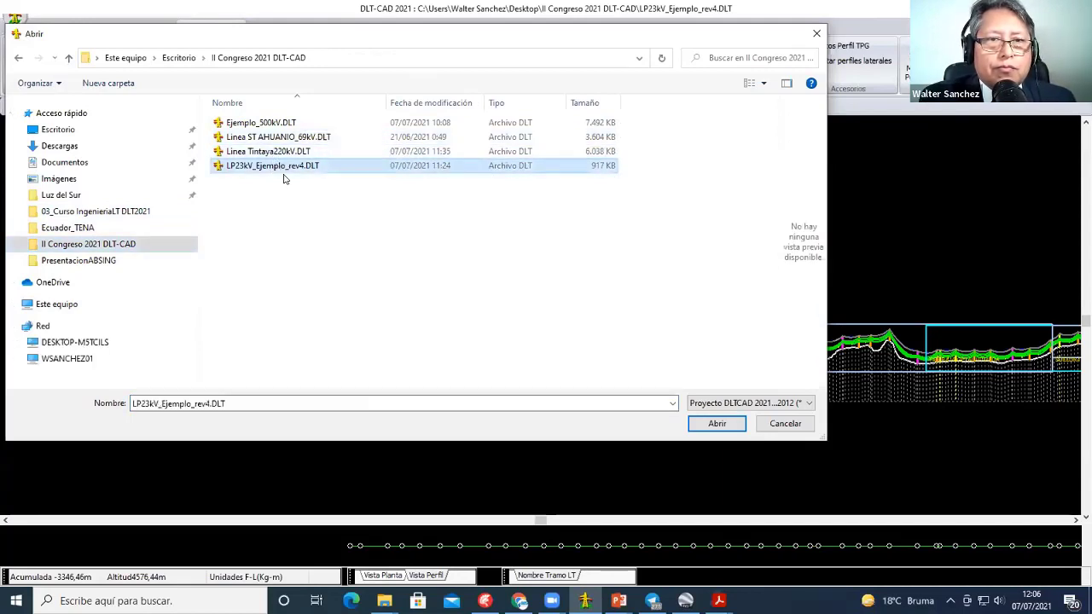
click(270, 138)
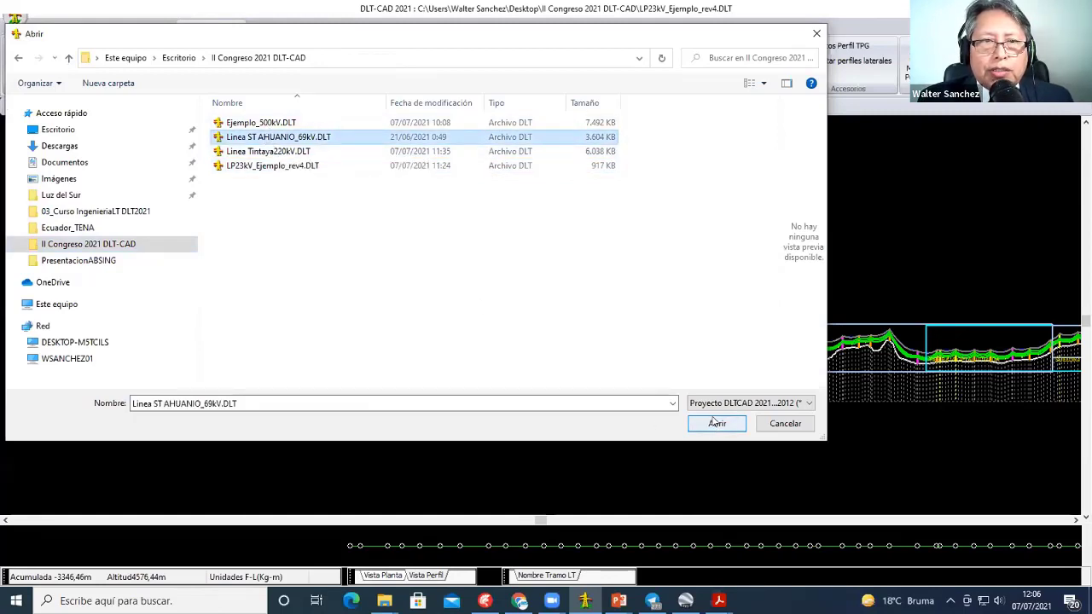
click(178, 57)
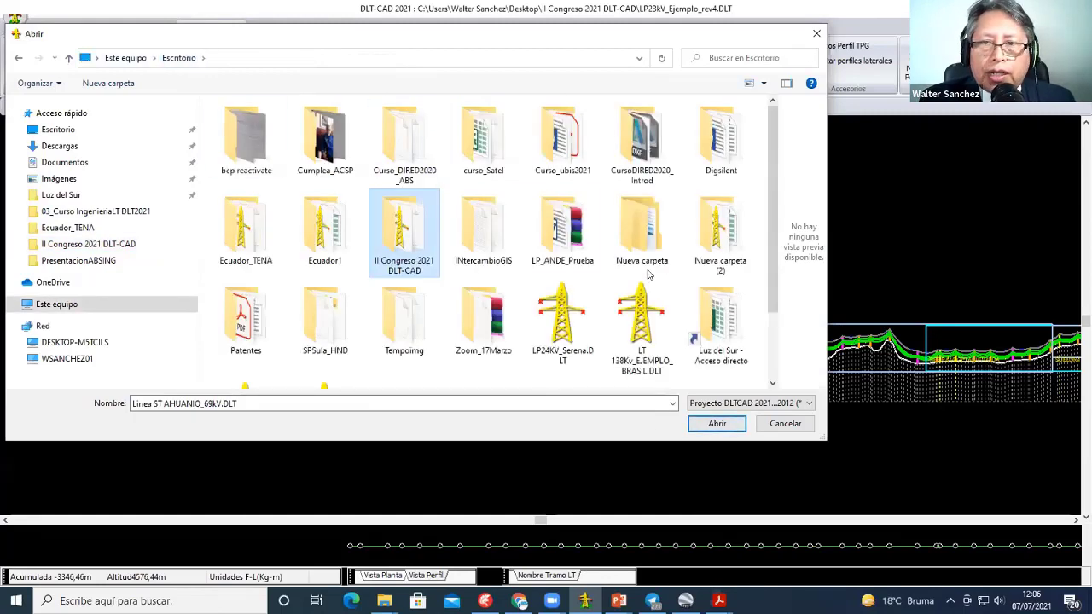
scroll(694, 245, down, 1)
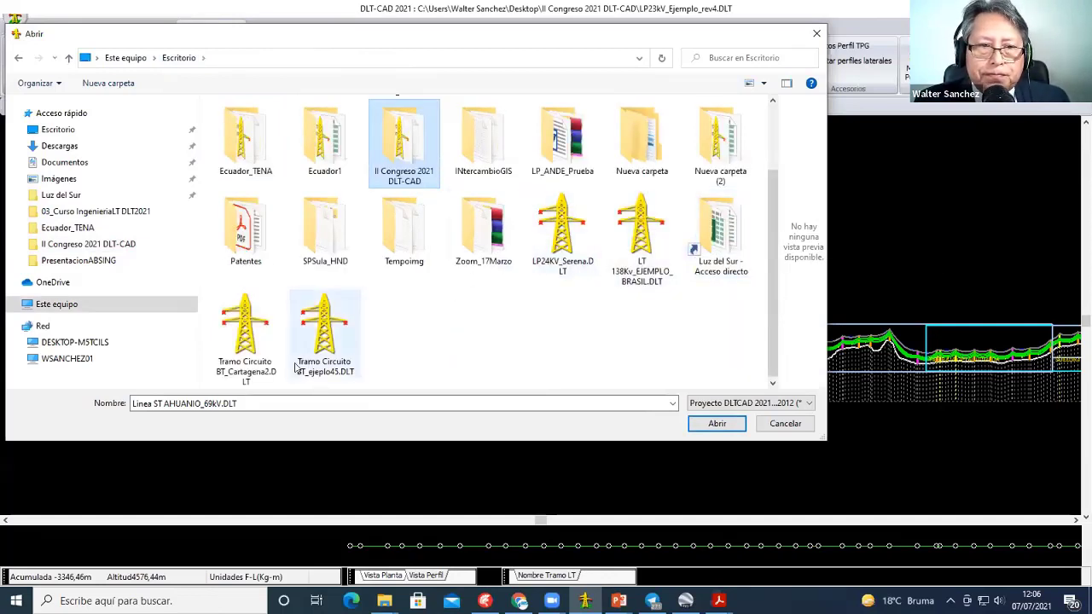
double_click(246, 141)
click(341, 194)
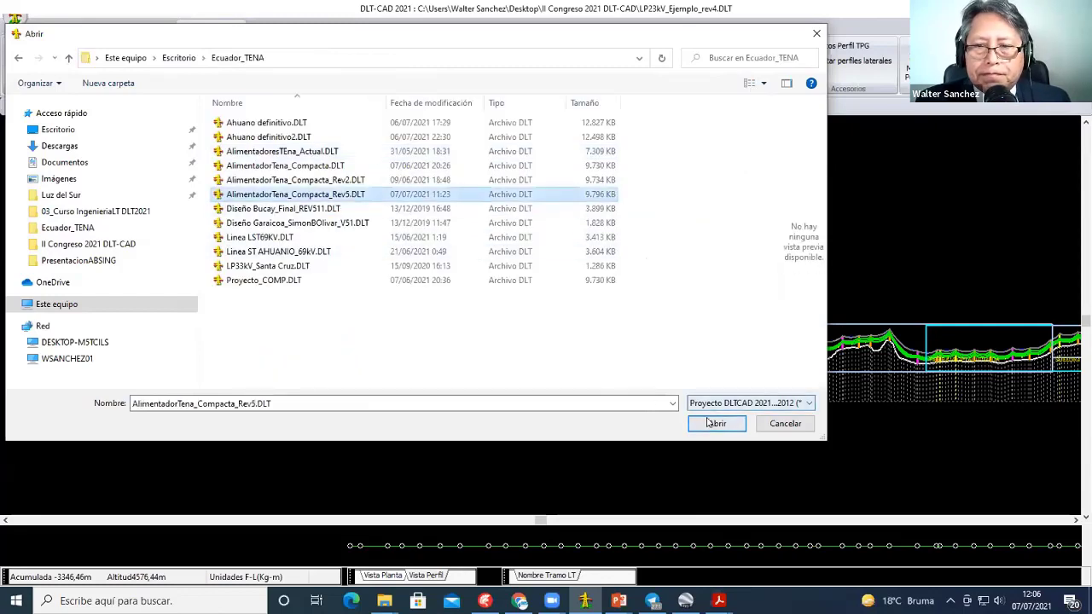
click(710, 423)
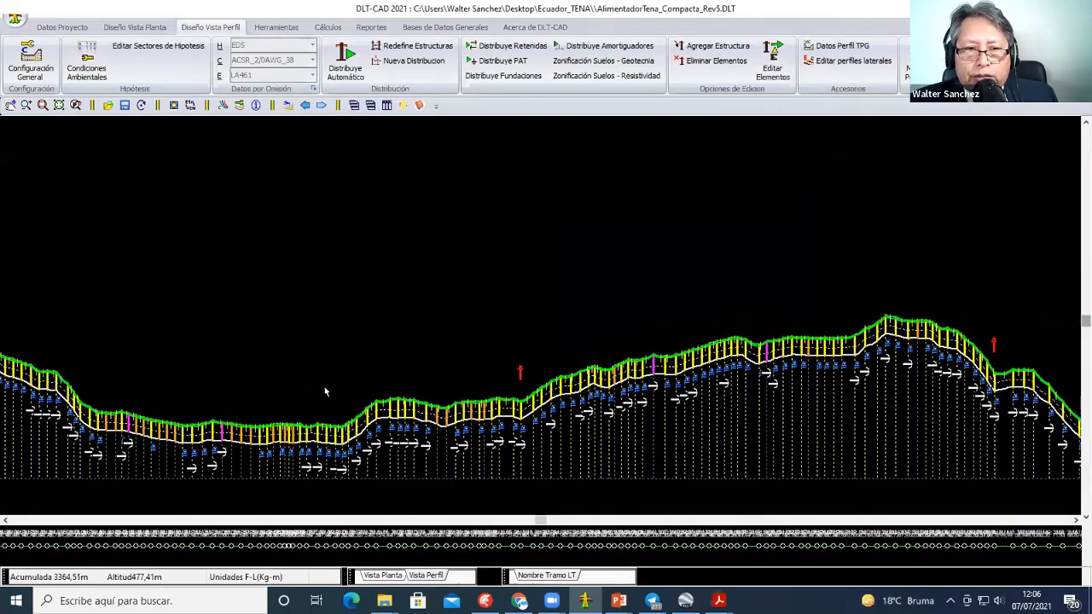
Step: Show the project in Vista Planta, zoomed in and centred on the routes
click(383, 575)
scroll(496, 362, up, 3)
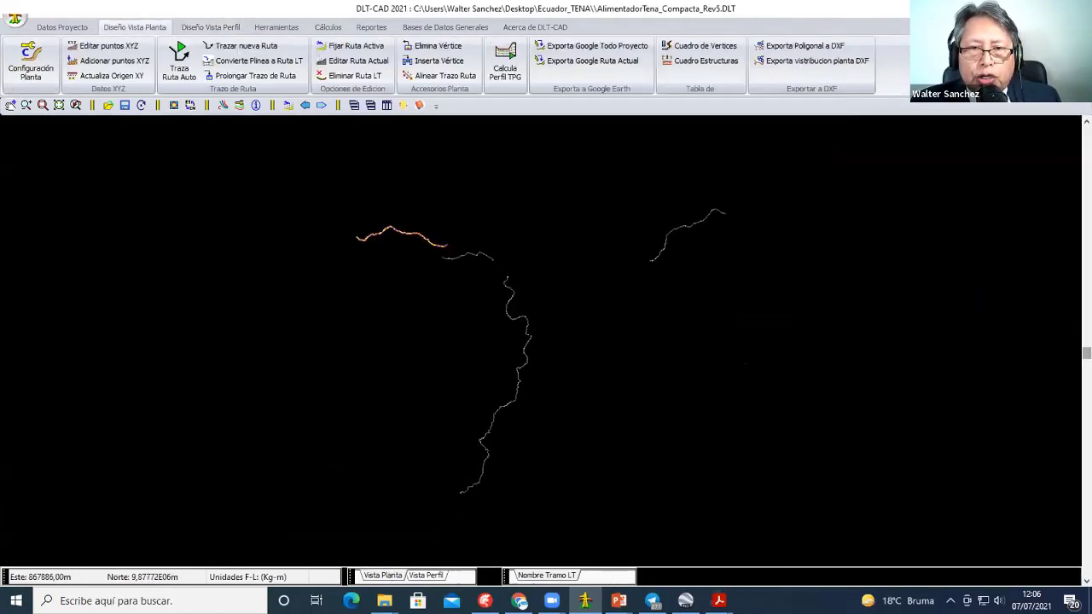
scroll(440, 295, up, 1)
scroll(402, 303, up, 1)
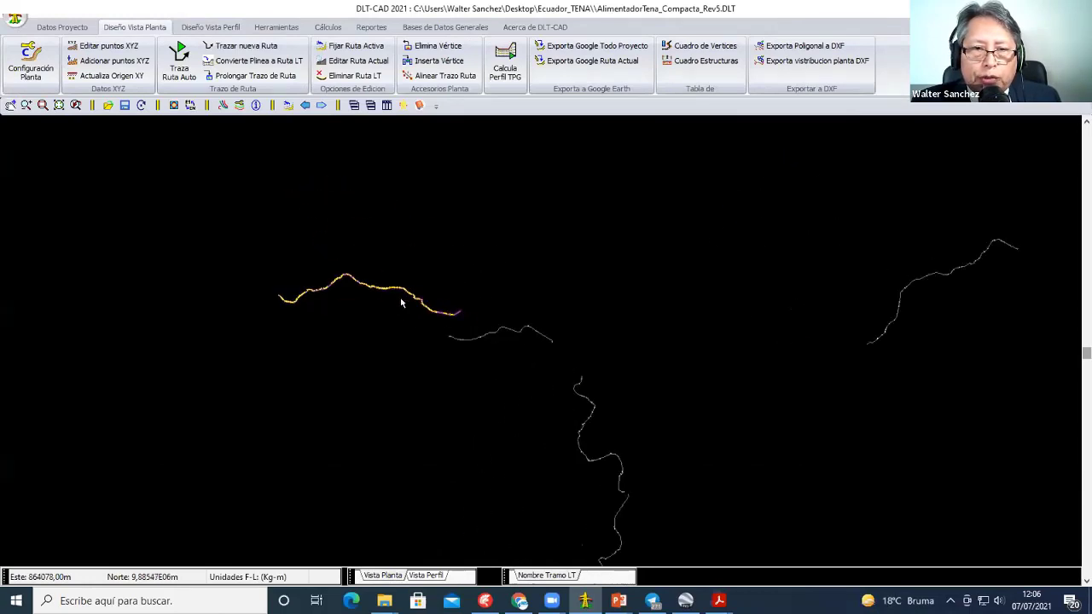
scroll(344, 319, up, 1)
middle_drag(344, 319, 487, 369)
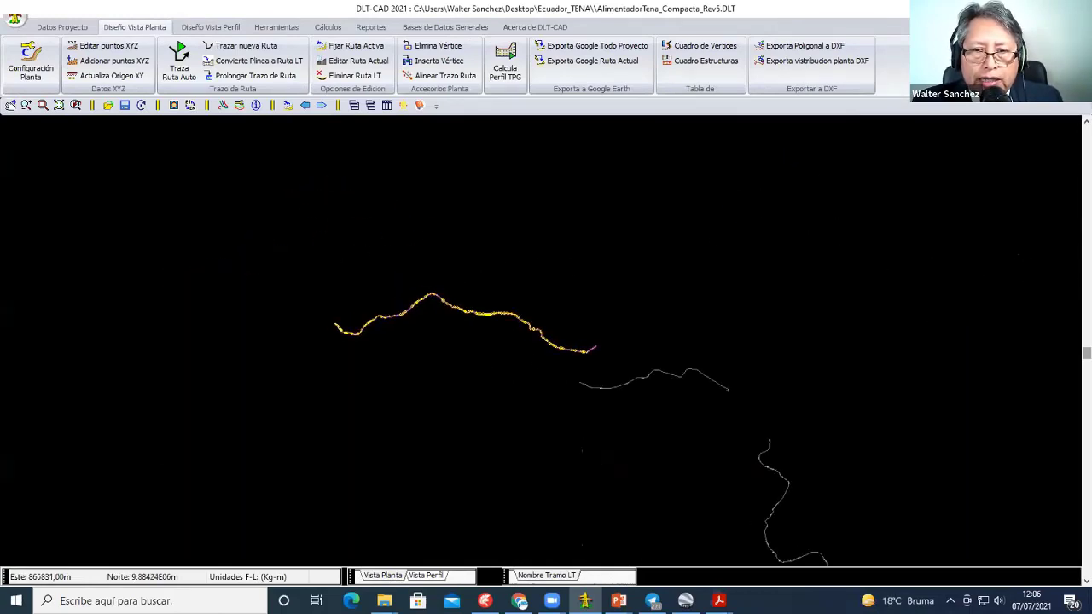
Step: Zoom and pan the plan view to bring all routes into view
scroll(538, 349, up, 1)
scroll(537, 349, up, 1)
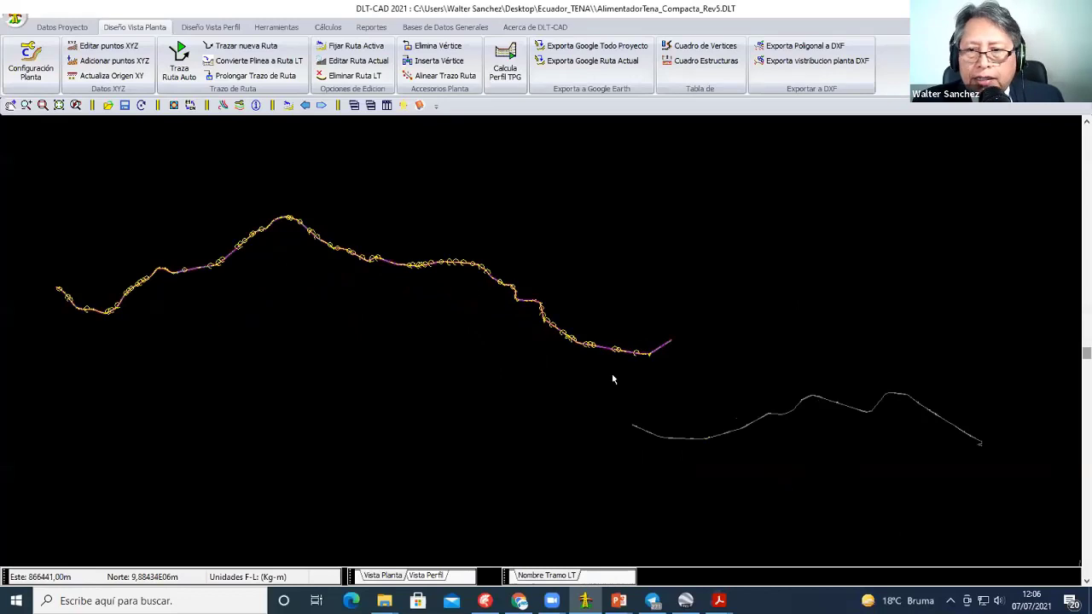
scroll(613, 379, down, 1)
middle_drag(680, 390, 485, 317)
scroll(714, 419, down, 1)
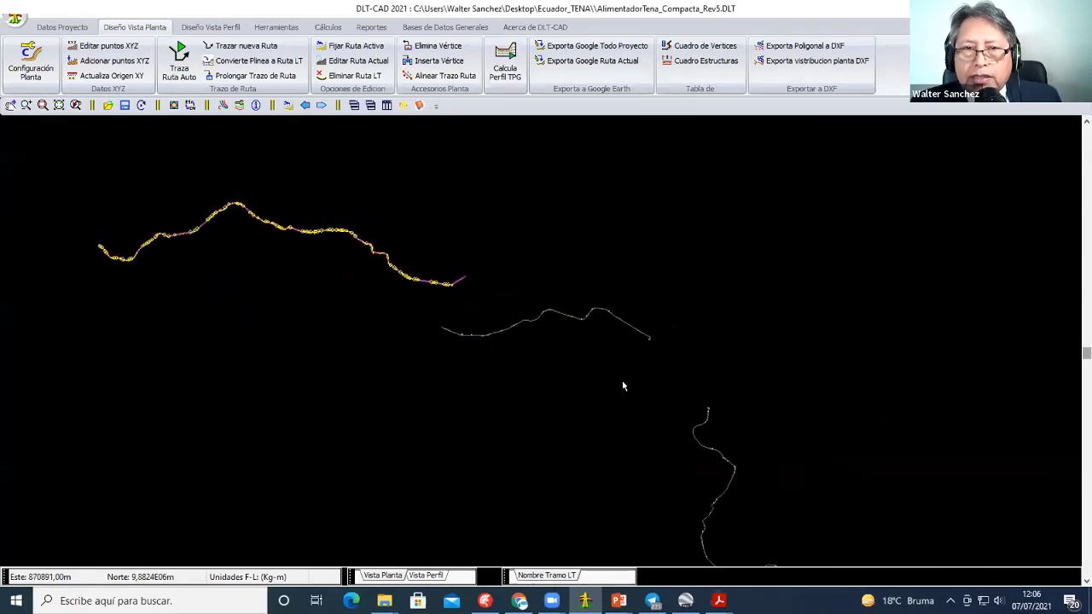
scroll(364, 190, down, 1)
mouse_move(602, 334)
middle_down()
mouse_move(712, 378)
mouse_move(510, 368)
middle_up()
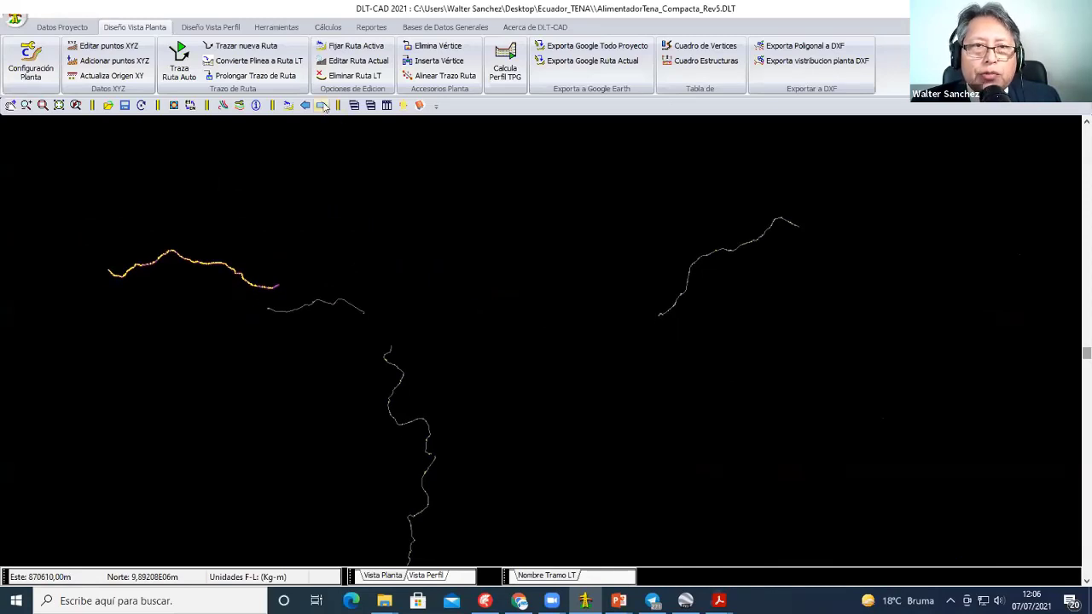
Step: Cycle the active route through to PROYECTO 004 and display its line profile
click(322, 105)
click(322, 105)
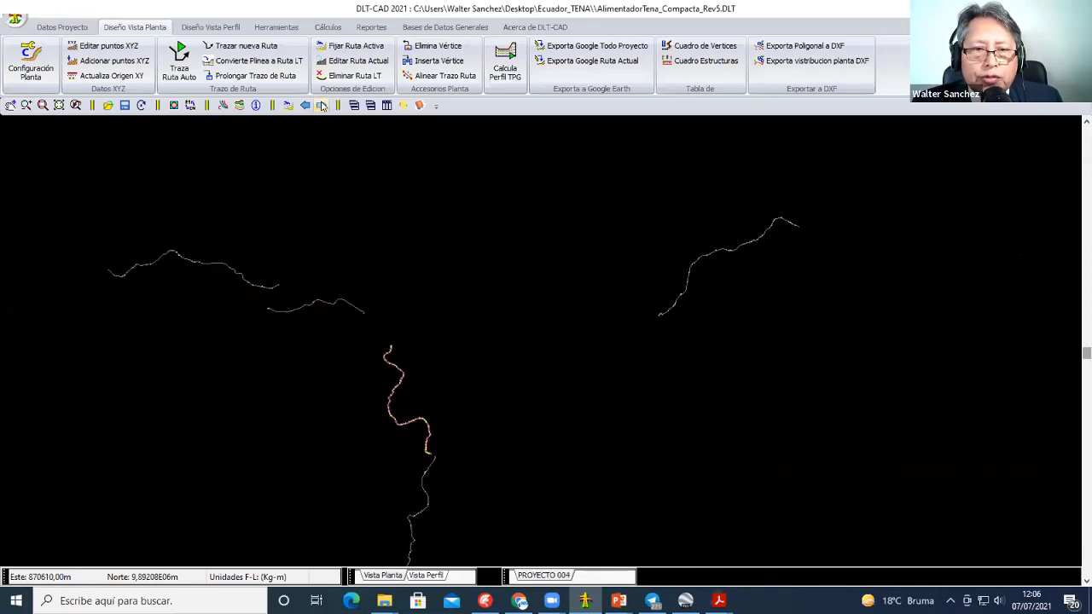
click(321, 105)
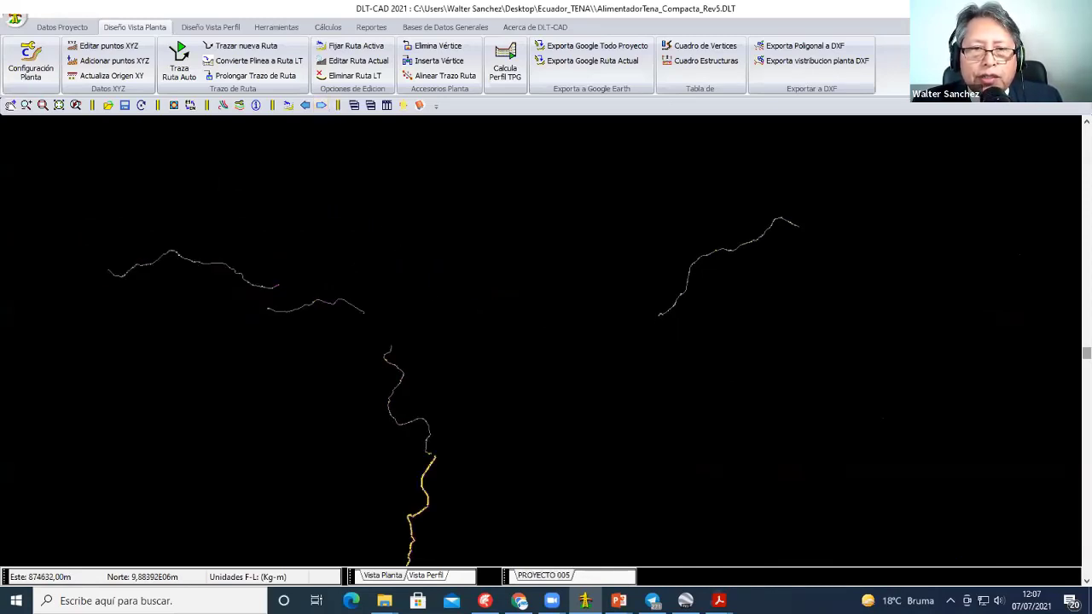
click(321, 105)
click(322, 105)
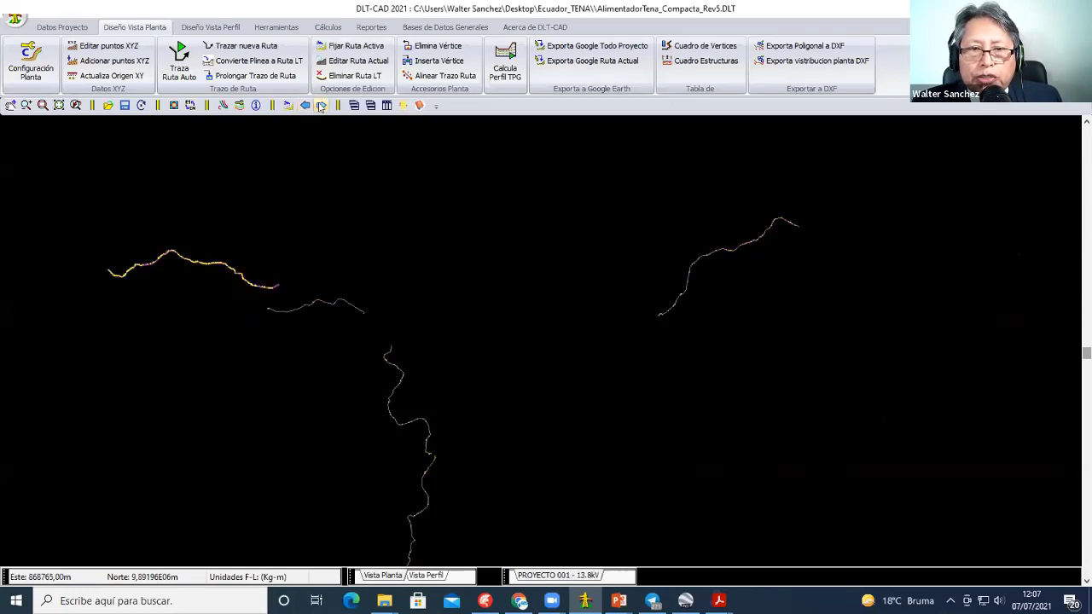
click(322, 105)
click(321, 105)
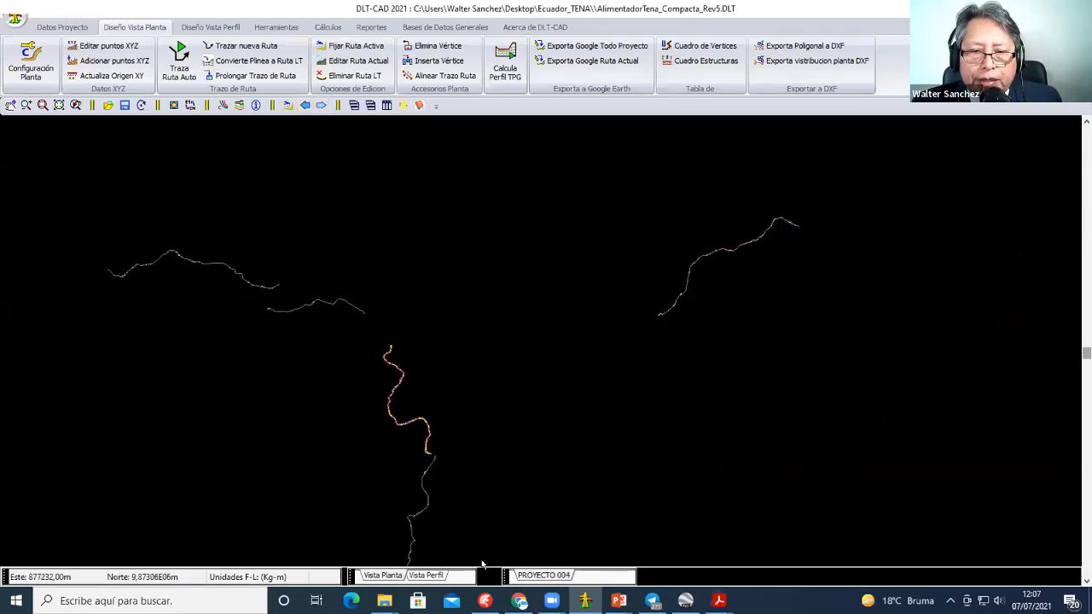
click(431, 573)
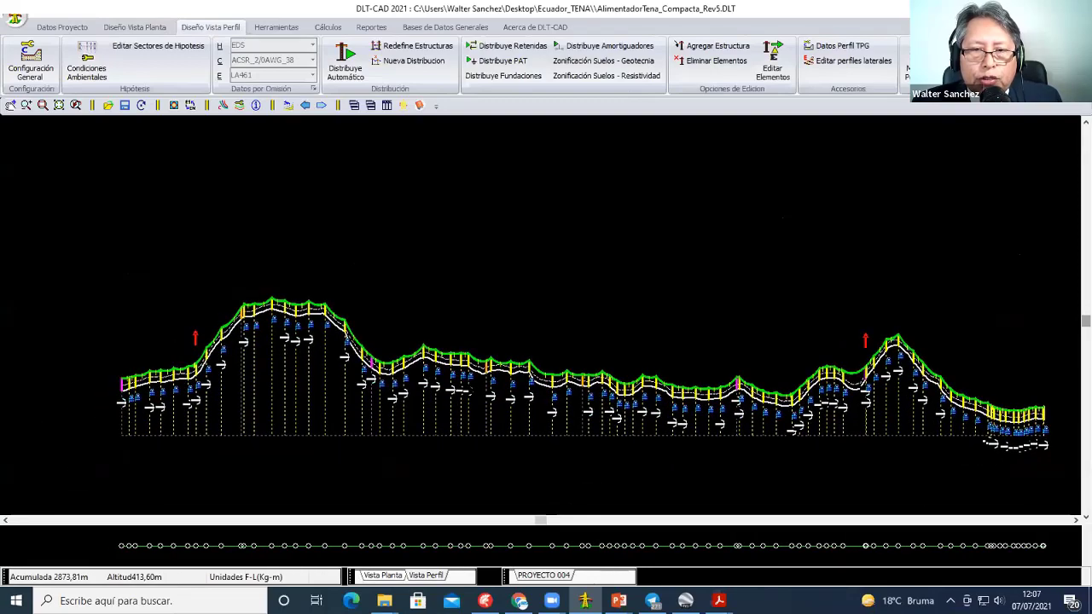
Step: Make PROYECTO 005 active and review its XYZ topographic point table in plan view
click(322, 105)
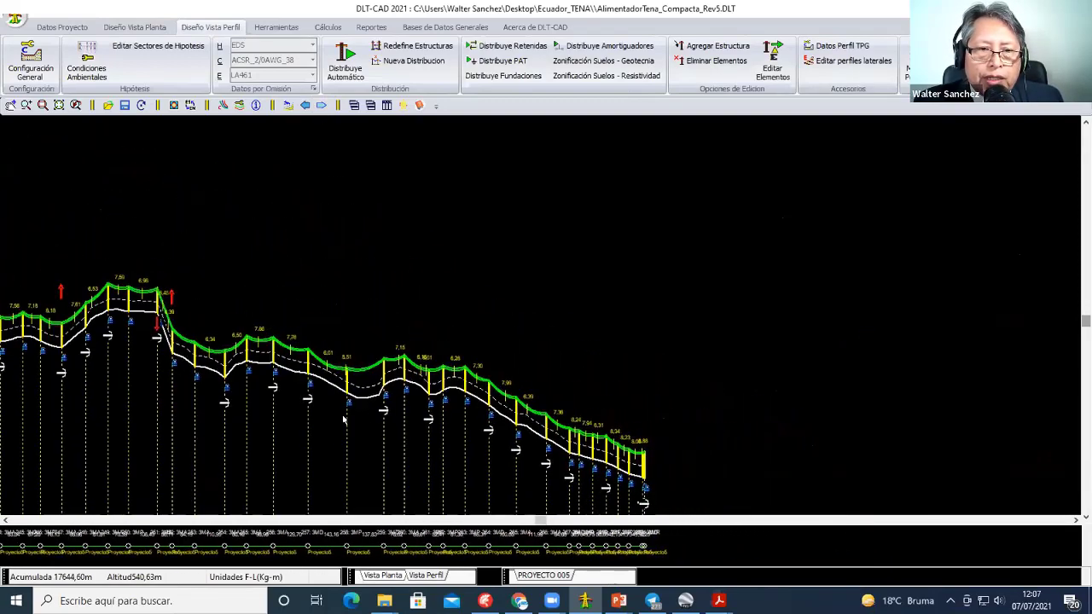
click(380, 575)
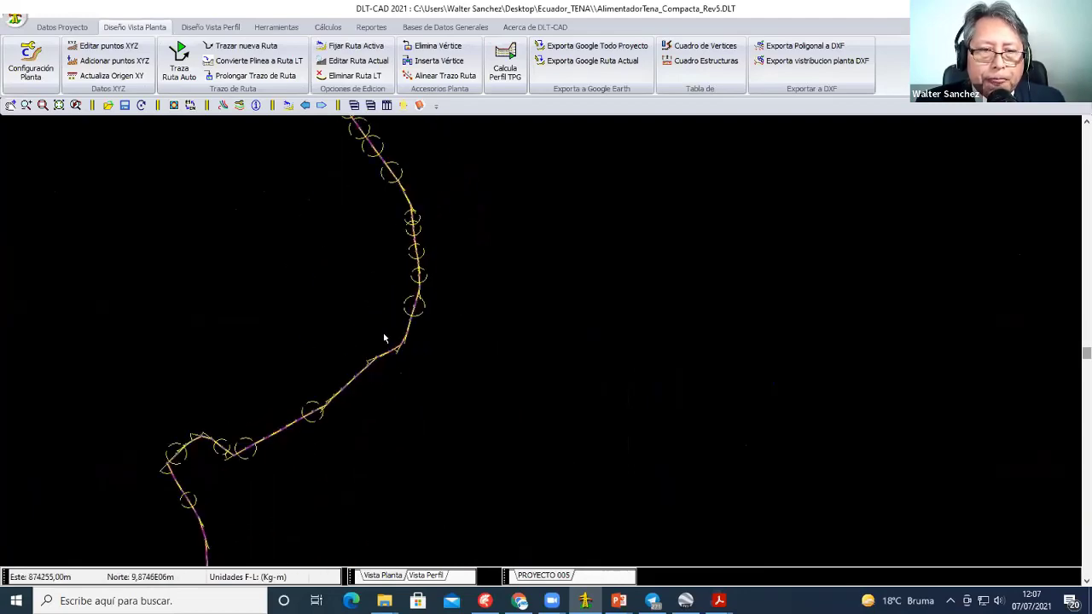
click(106, 45)
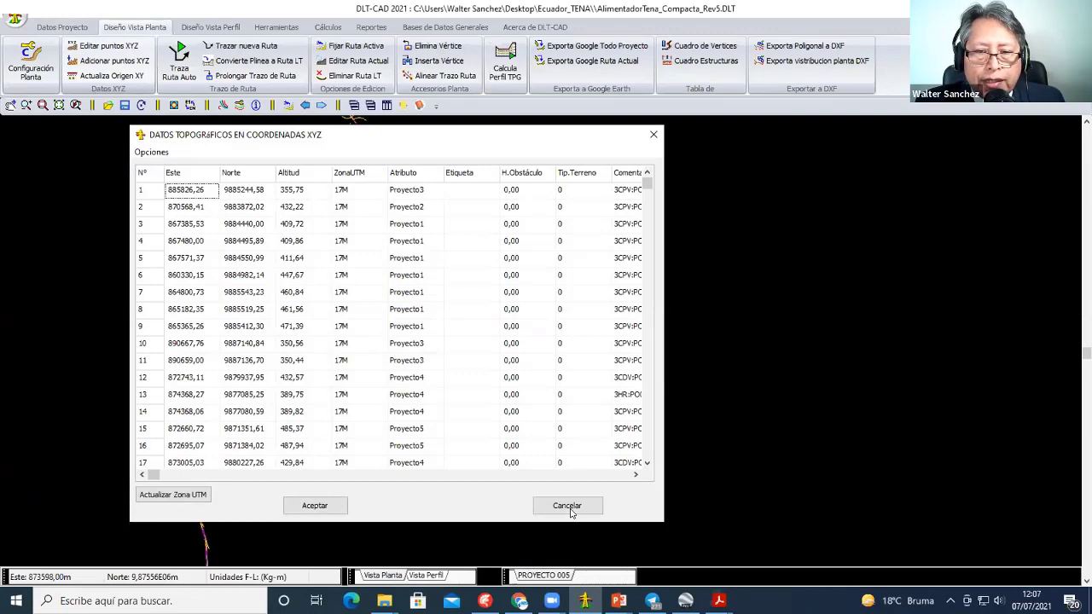
click(569, 508)
Step: Back in Vista Perfil, start a Nueva Distribucion and confirm erasing all structures
click(424, 576)
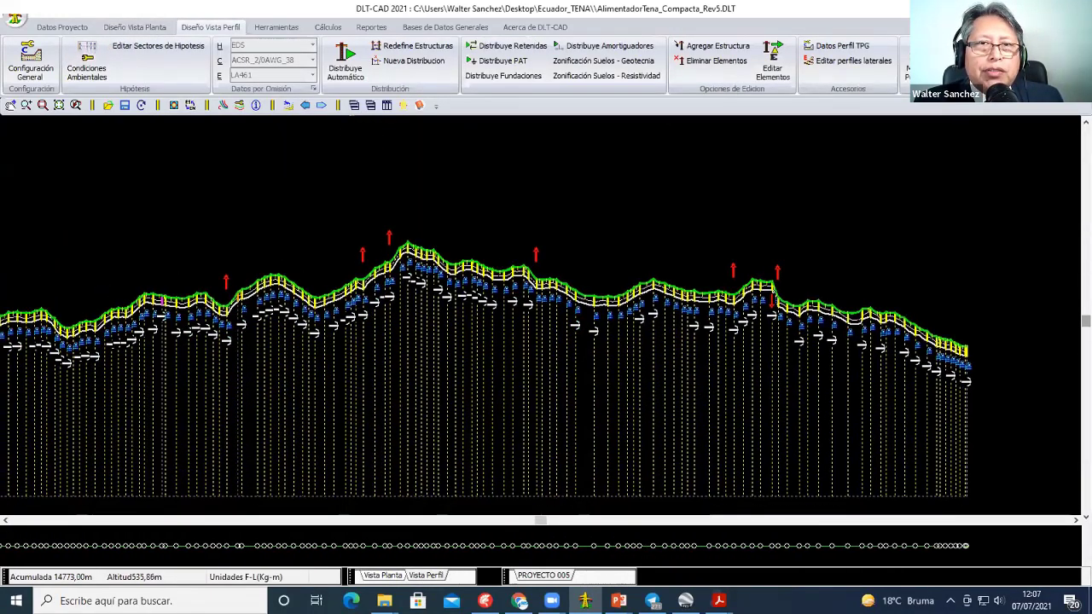
click(414, 61)
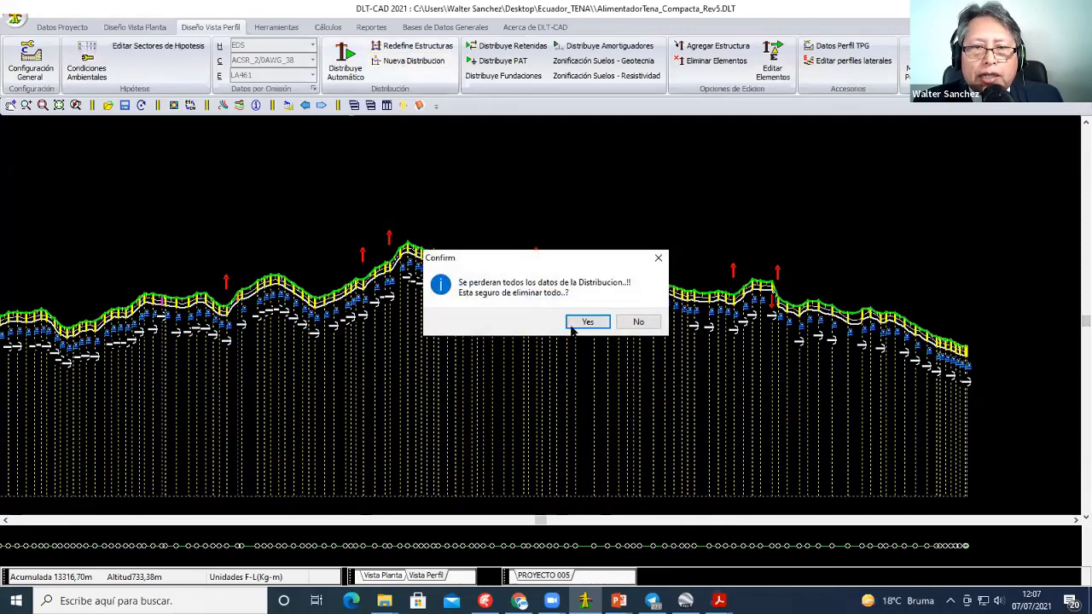
click(588, 322)
scroll(253, 367, up, 2)
scroll(323, 371, up, 2)
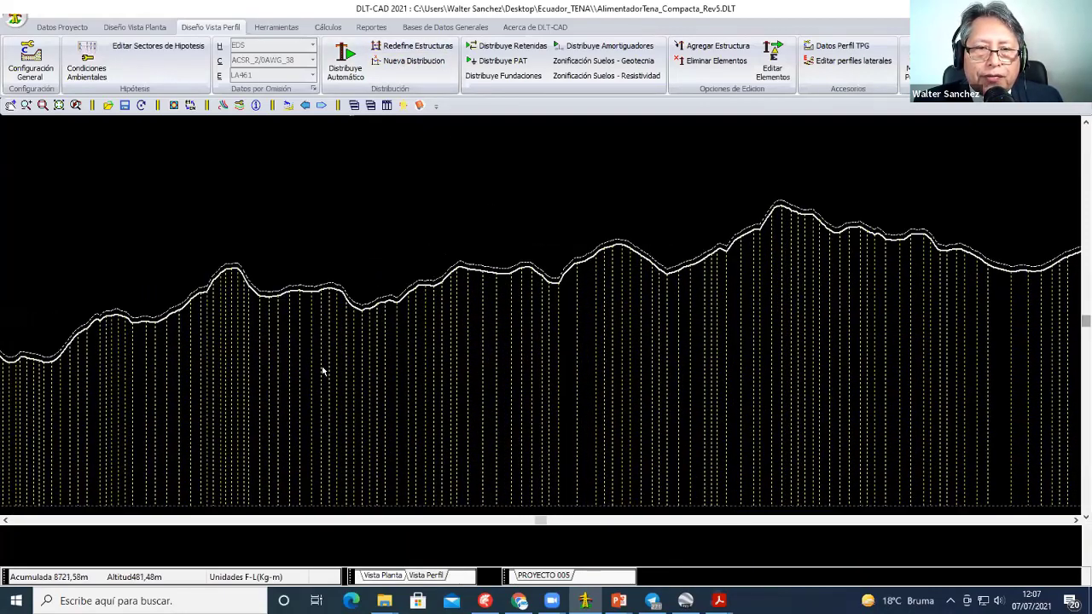
scroll(248, 419, down, 2)
scroll(402, 395, up, 2)
scroll(580, 390, up, 1)
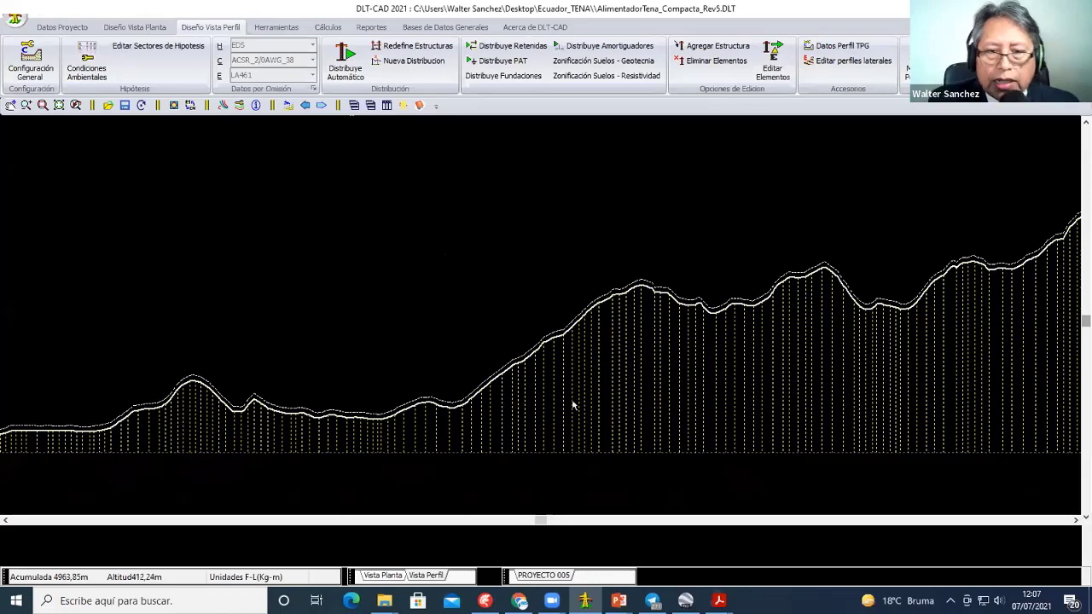
mouse_move(619, 601)
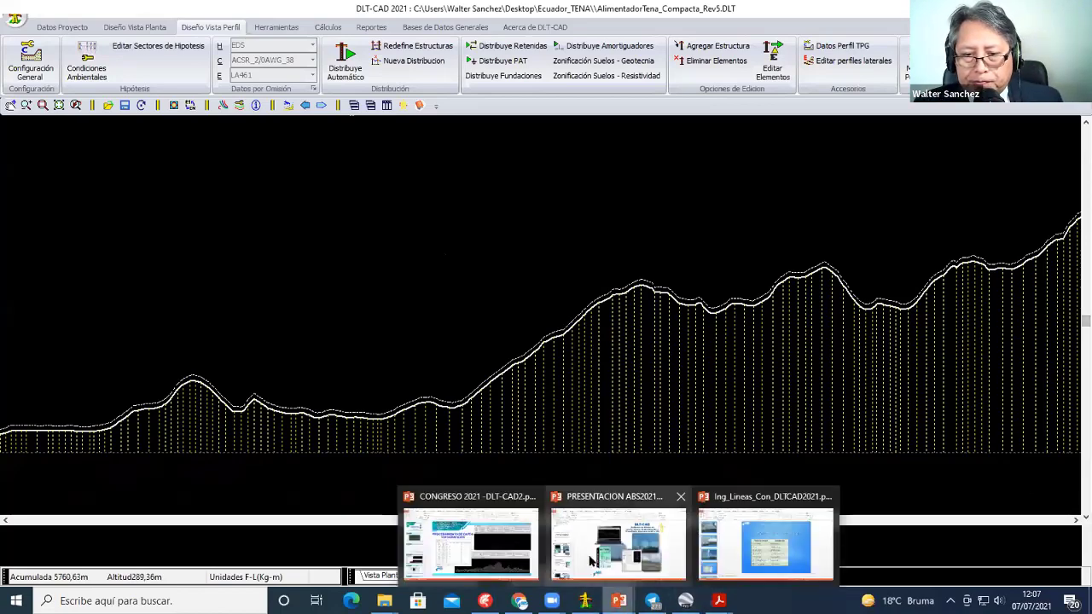
Step: Revisit PowerPoint slides 4 and 5, SELECCIÓN DE COMPONENTES, then return to DLT-CAD
click(469, 541)
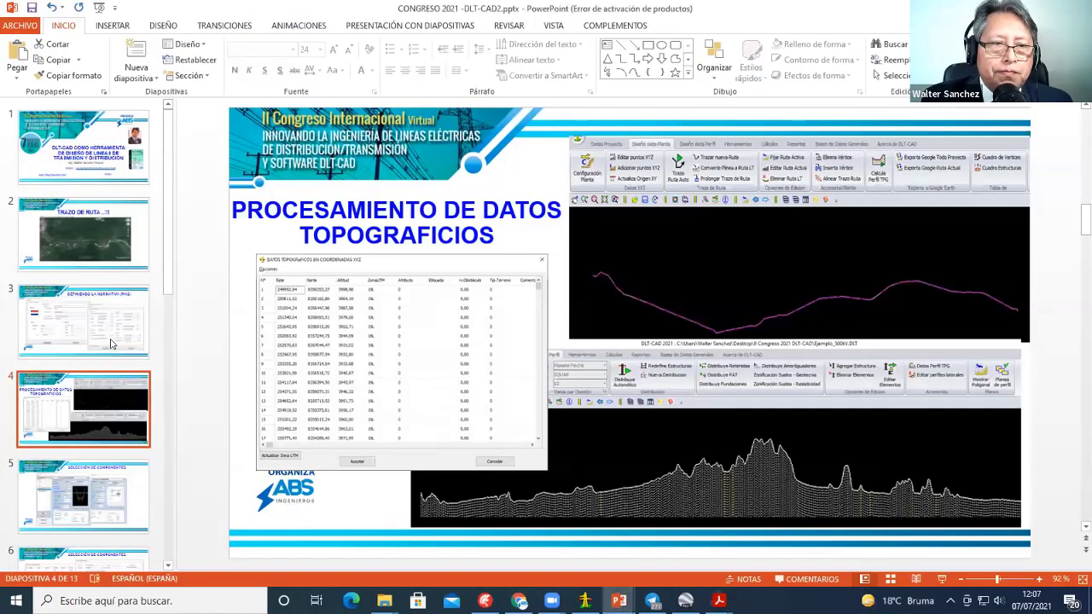
click(102, 465)
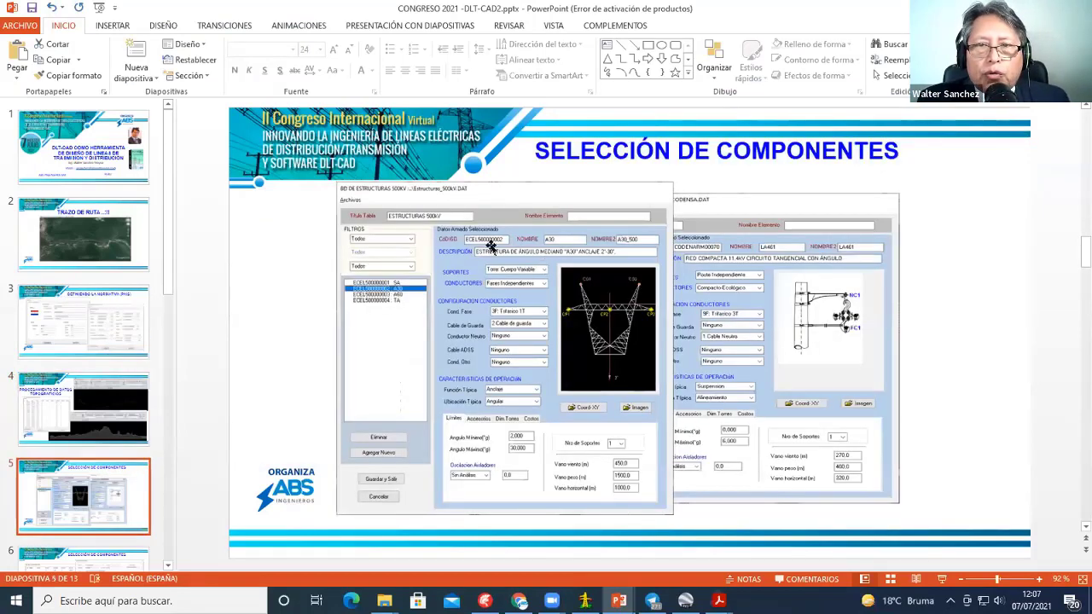
click(85, 378)
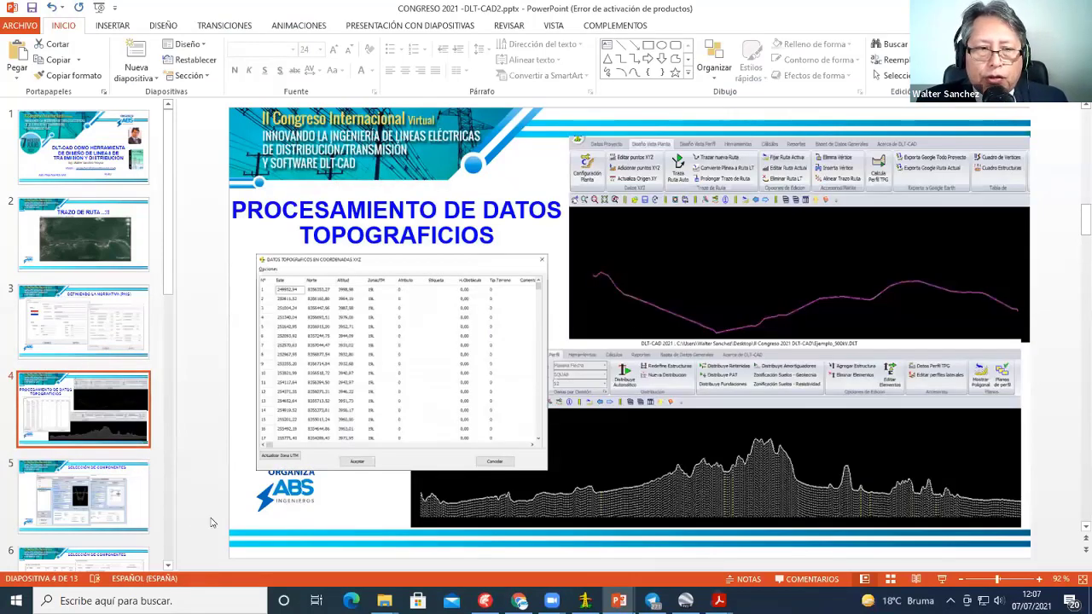
click(85, 503)
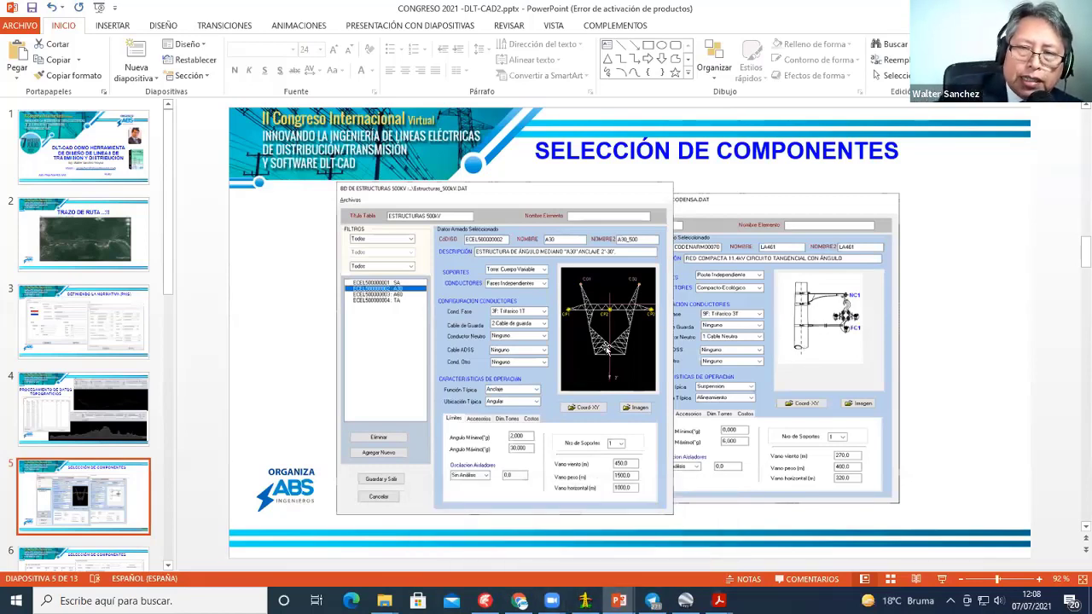
click(586, 599)
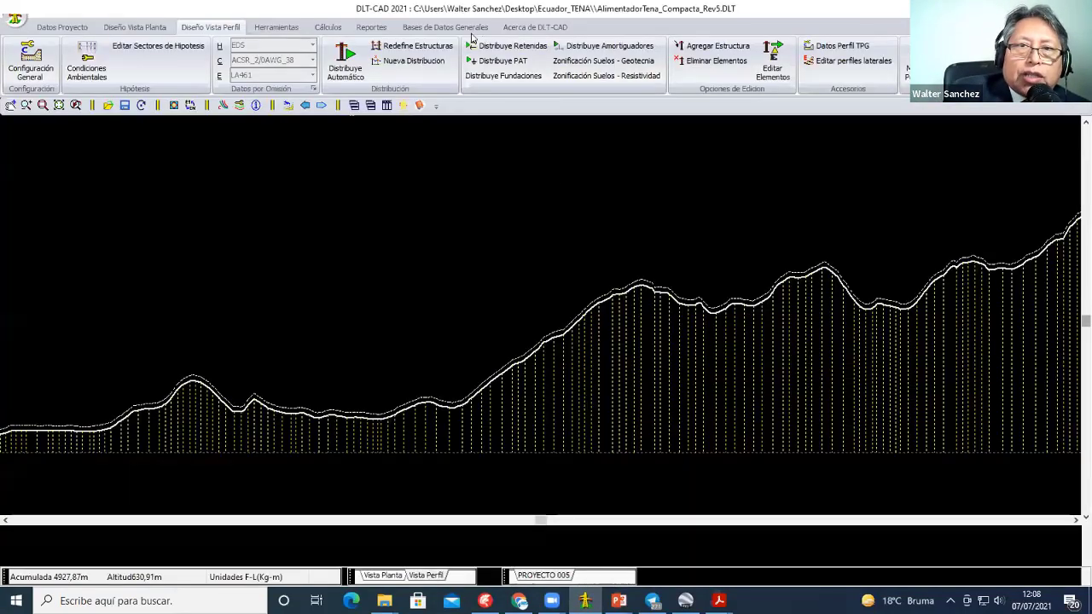
Step: Open the CODENSA structures database and browse structures LA111, LA114 and LA120
click(465, 28)
click(62, 62)
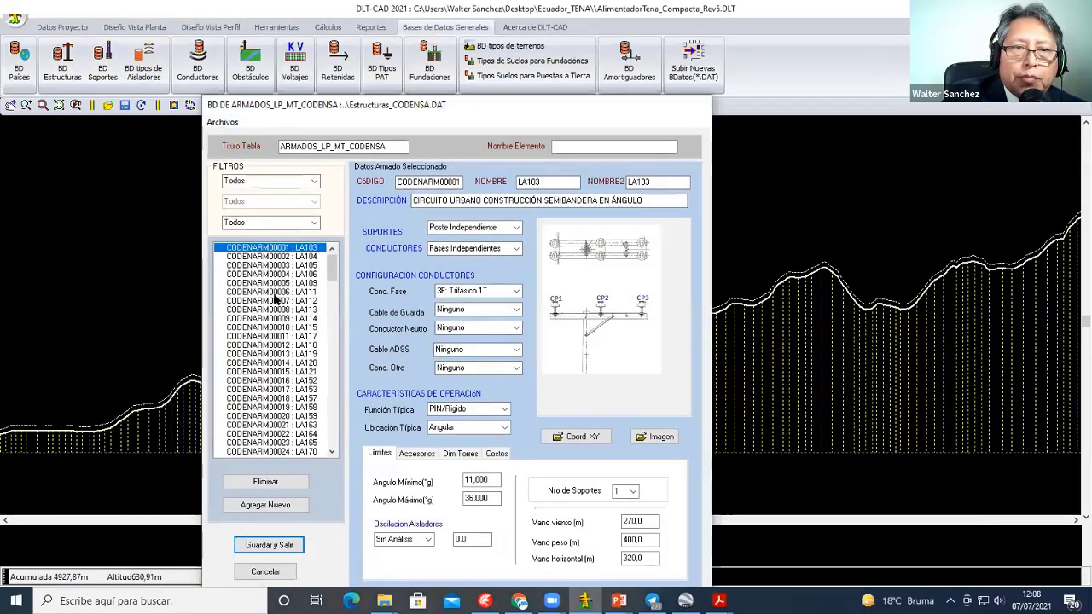
click(275, 293)
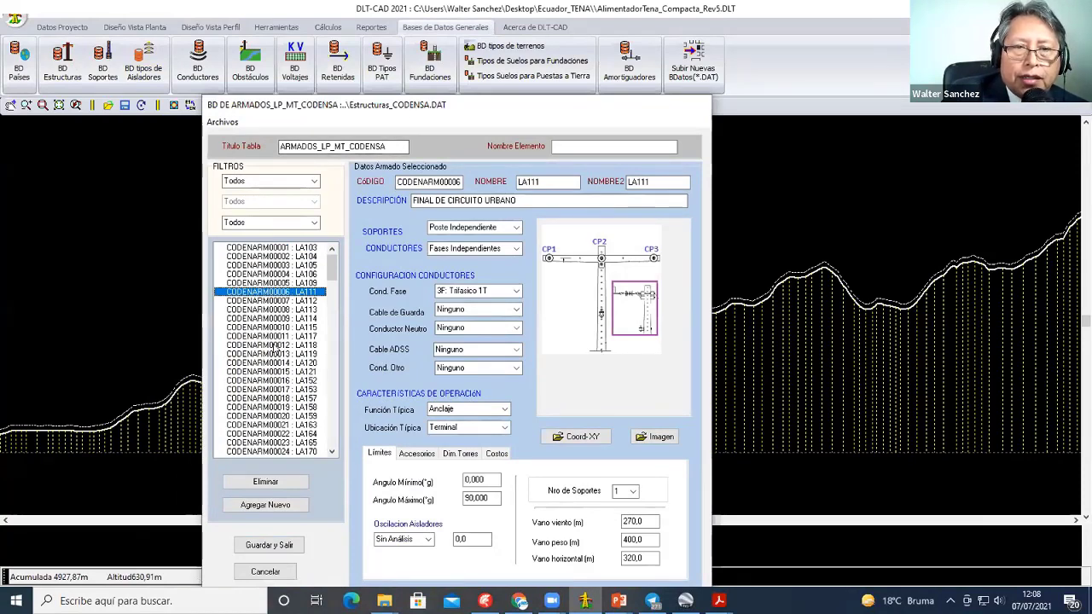
click(307, 319)
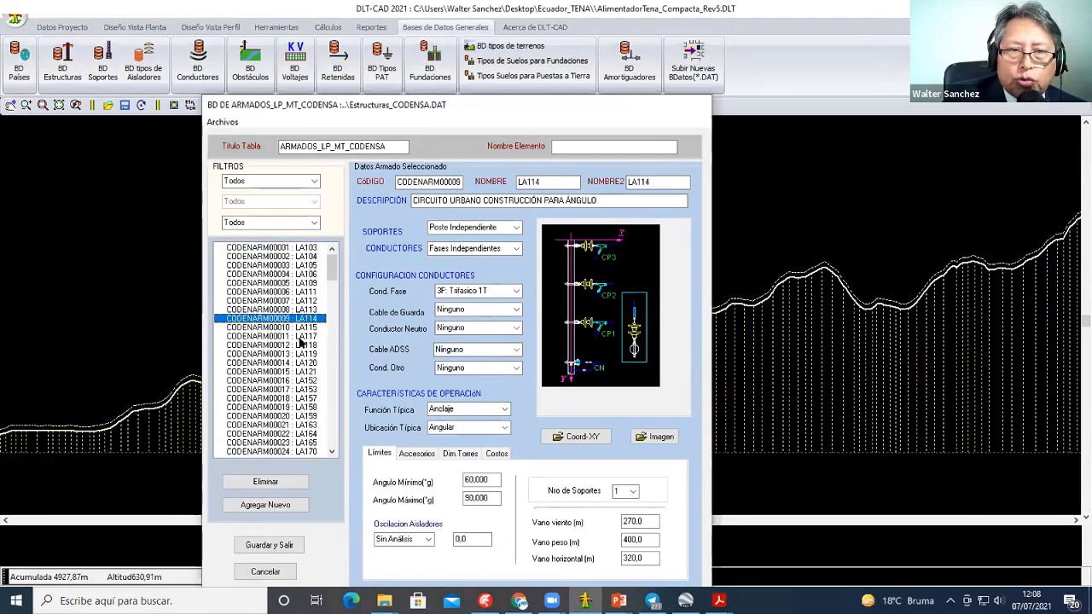
key(Down)
key(Down)
key(Down)
key(Down)
key(Down)
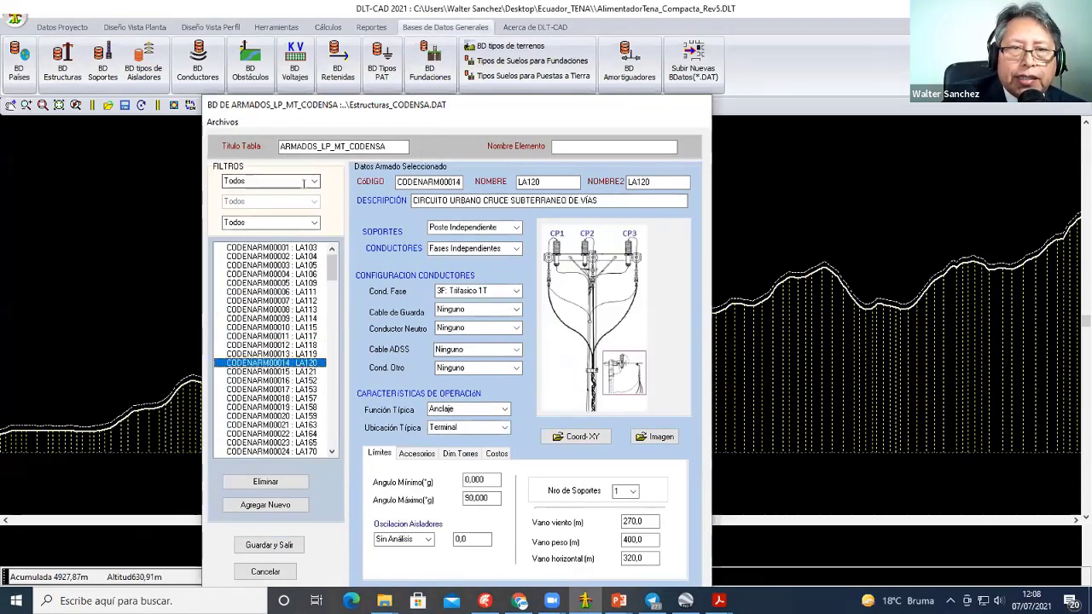
Step: Filter the structure list to Compacto-Ecológico and browse assemblies such as LA474 and LA468
click(304, 182)
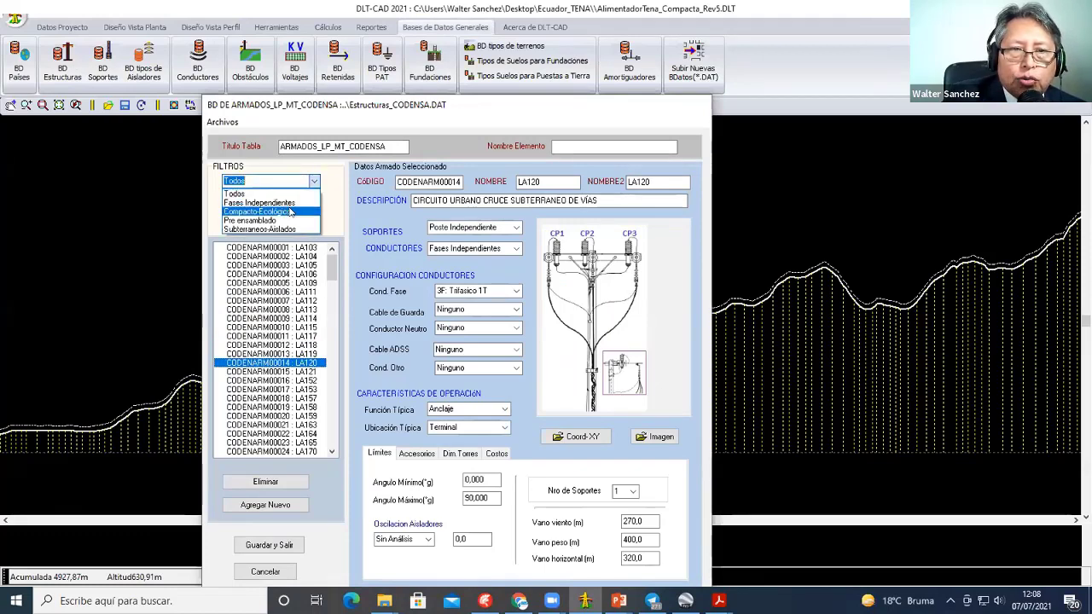
click(290, 212)
click(306, 309)
click(305, 327)
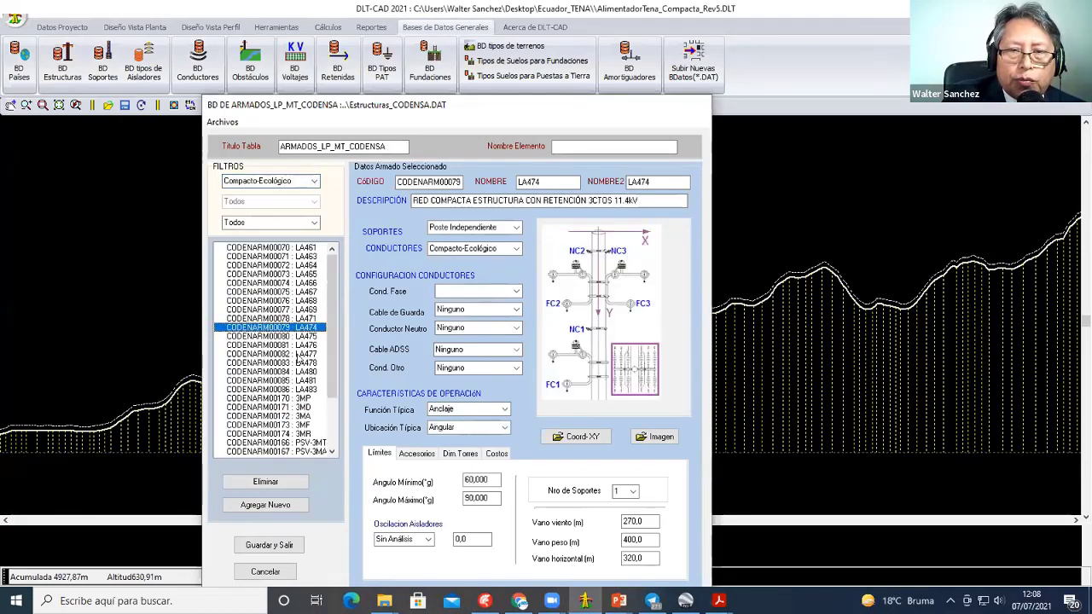
click(297, 363)
click(294, 372)
click(306, 346)
key(Up)
key(Up)
key(Up)
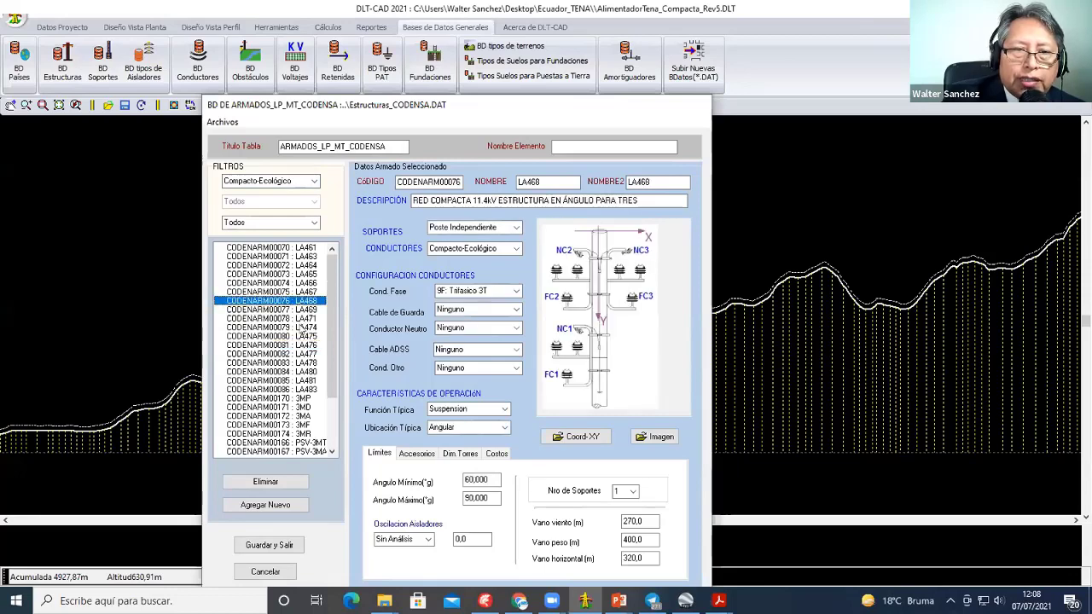
click(303, 329)
Step: Load the Estructuras SDV 220kV.DAT structures table
click(224, 122)
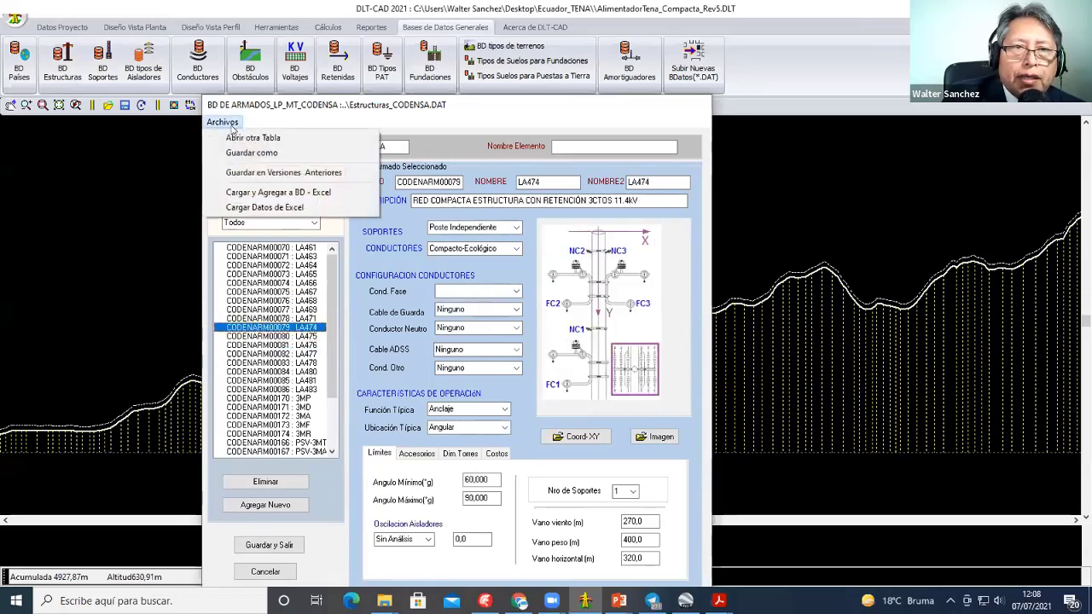
click(248, 138)
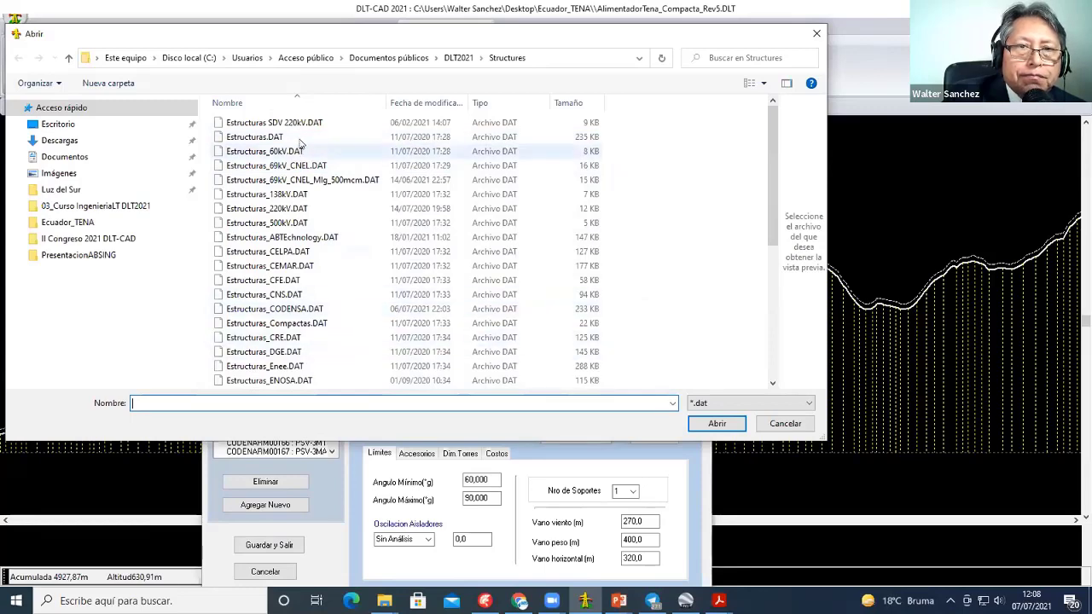
click(290, 125)
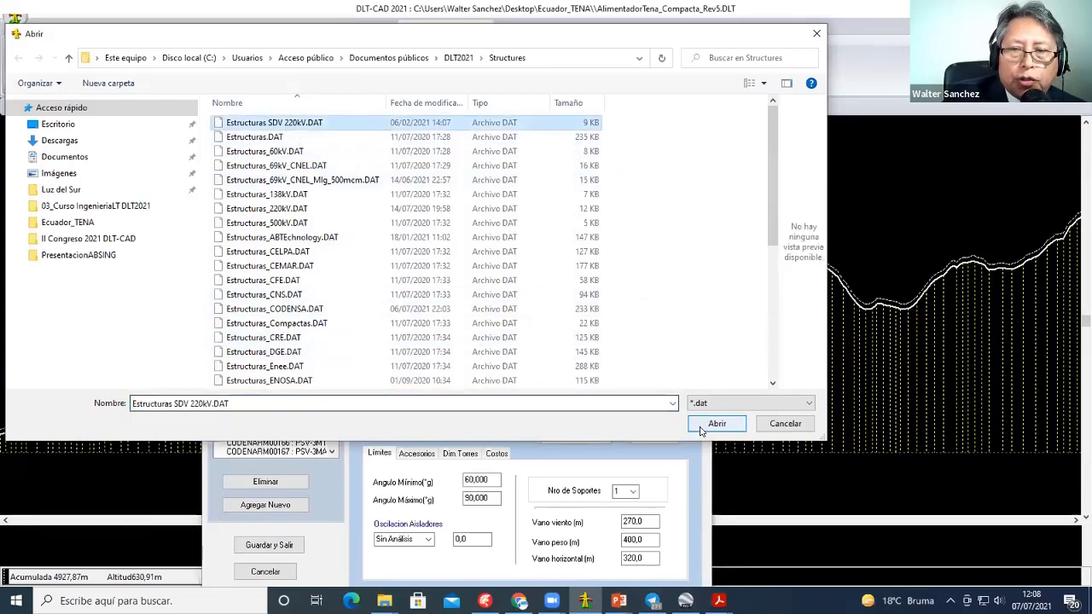
click(717, 424)
Step: Browse the 220kV towers, including SDV-03 S3R, SDV-07 A3R and SDV-08 A3C
click(261, 256)
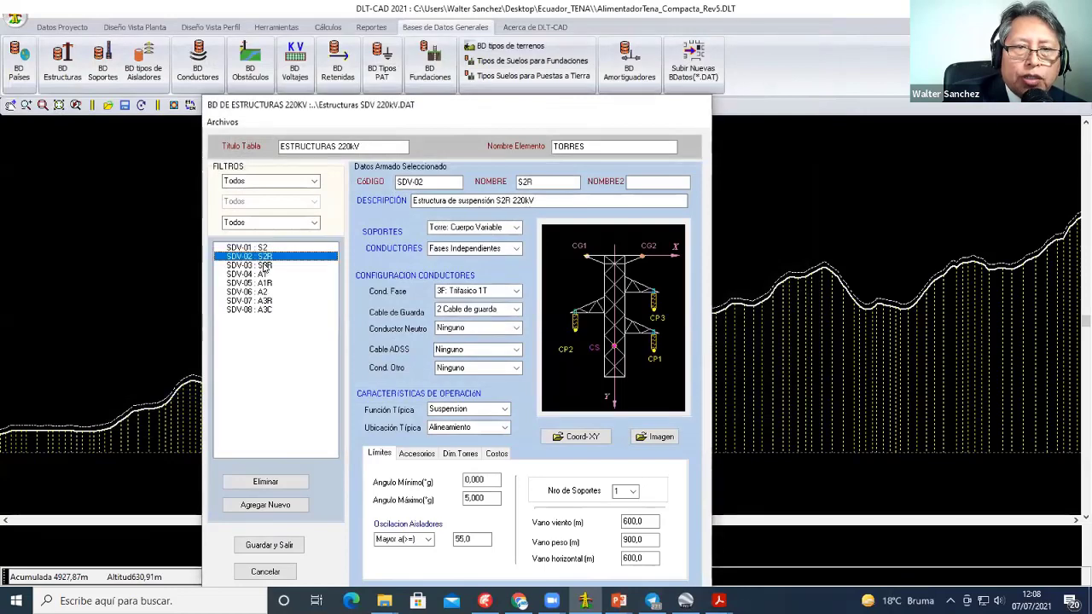
click(265, 266)
click(265, 275)
click(267, 283)
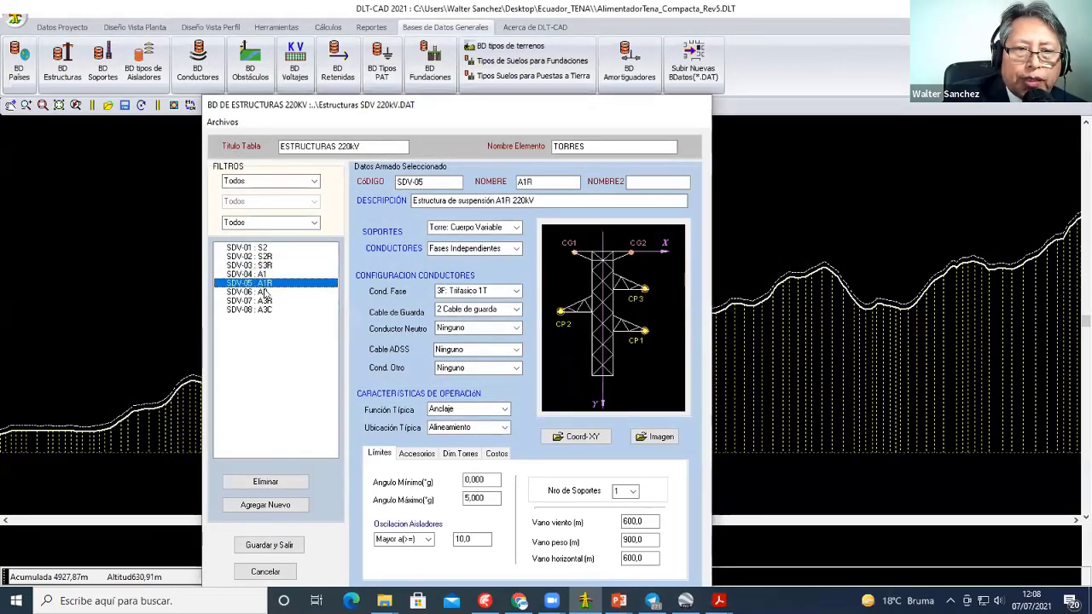
click(266, 293)
click(261, 301)
click(261, 310)
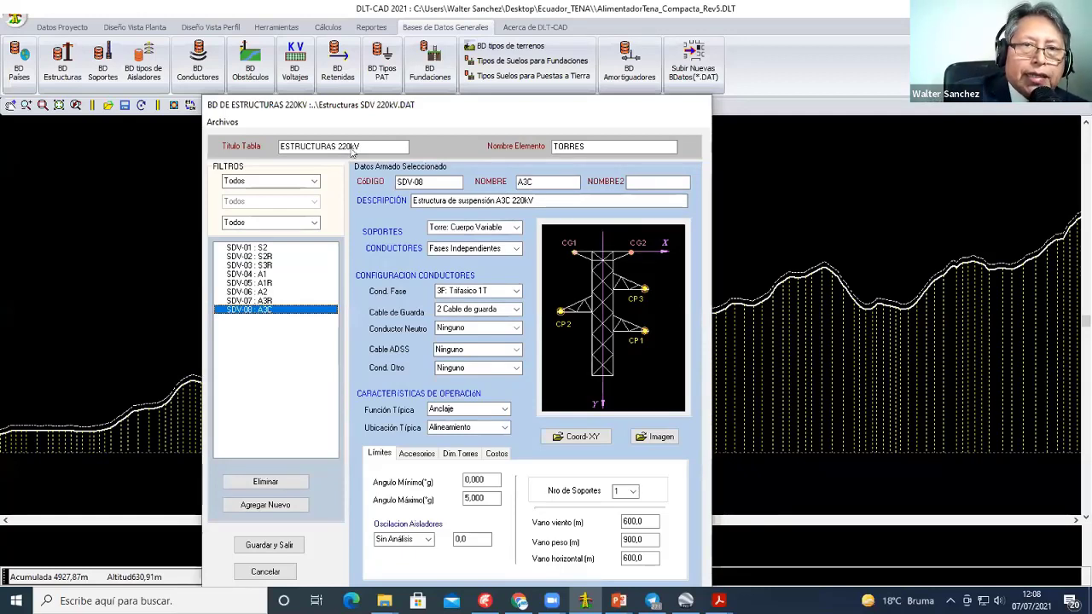
Step: Load the Estructuras_ITAIPU.DAT structures table
click(222, 121)
click(239, 137)
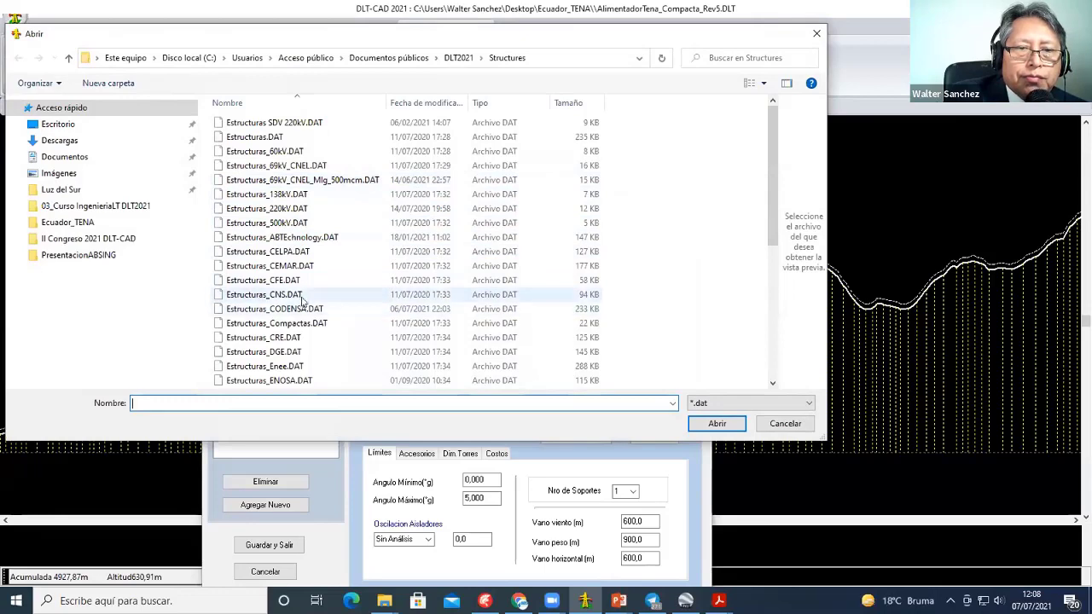
scroll(304, 173, down, 2)
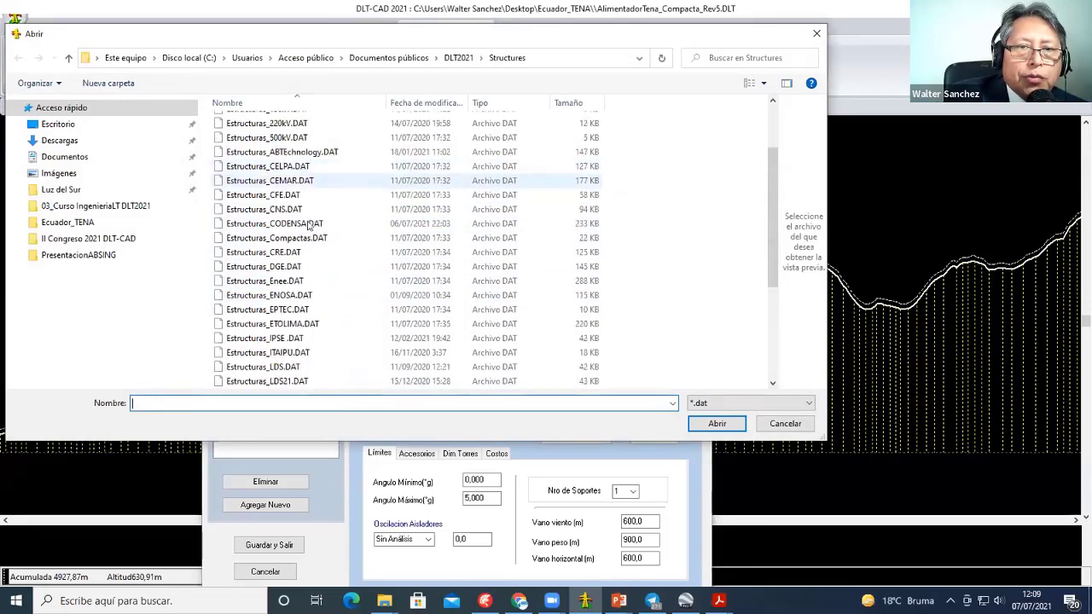
click(324, 353)
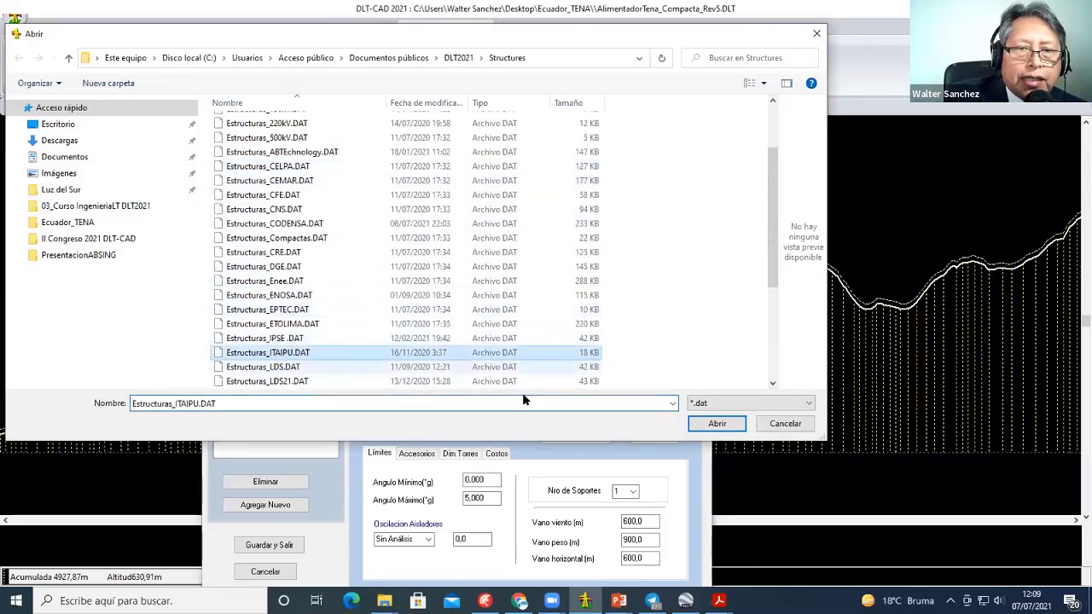
click(717, 423)
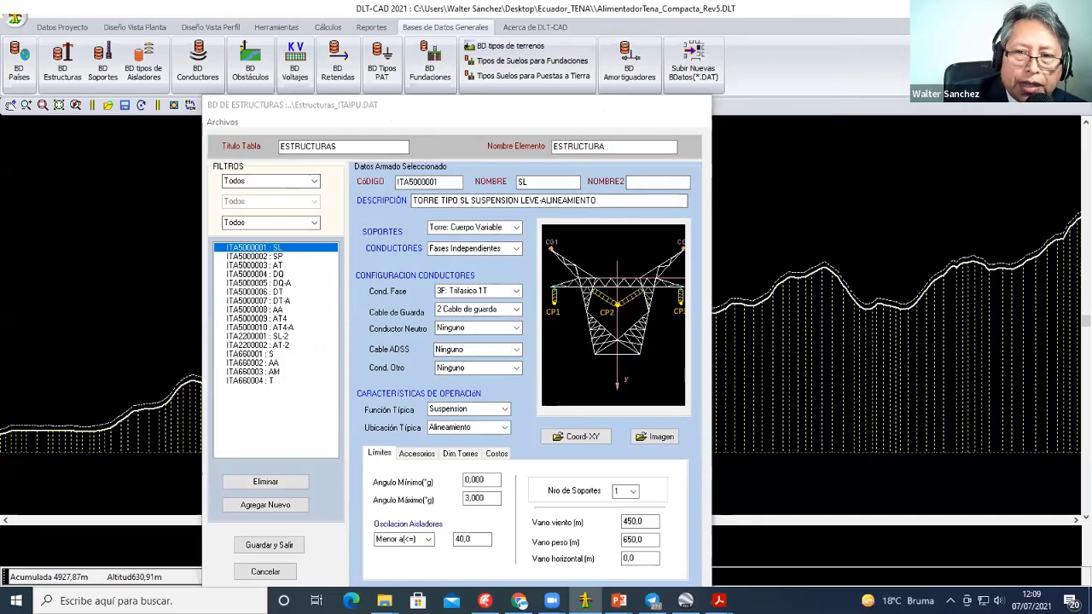
click(312, 225)
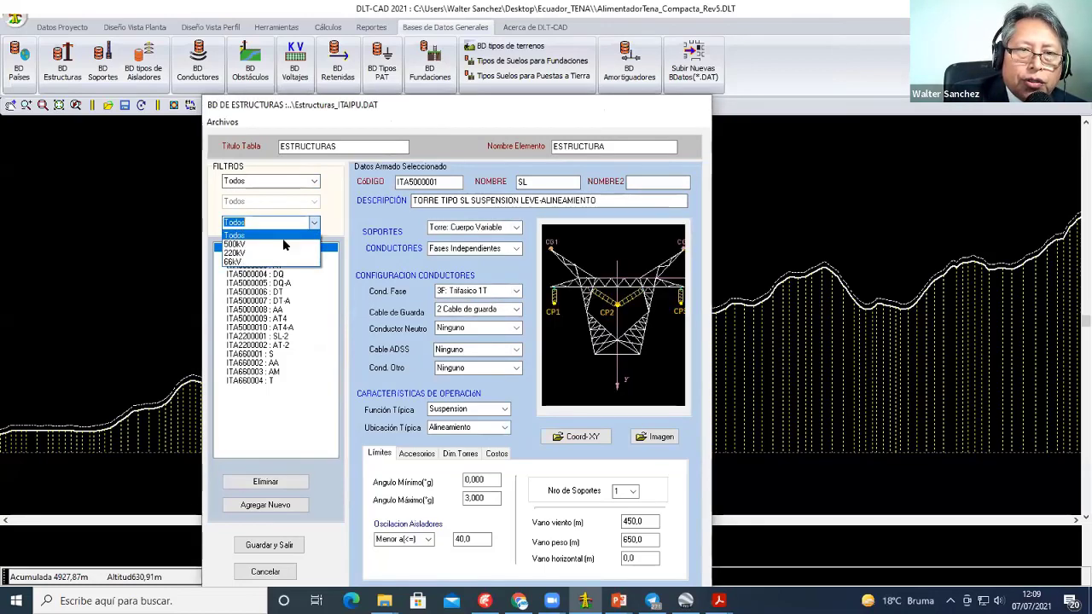
Step: Filter the ITAIPU structures to 500kV and inspect towers such as DQ and DT-A
click(273, 243)
click(277, 256)
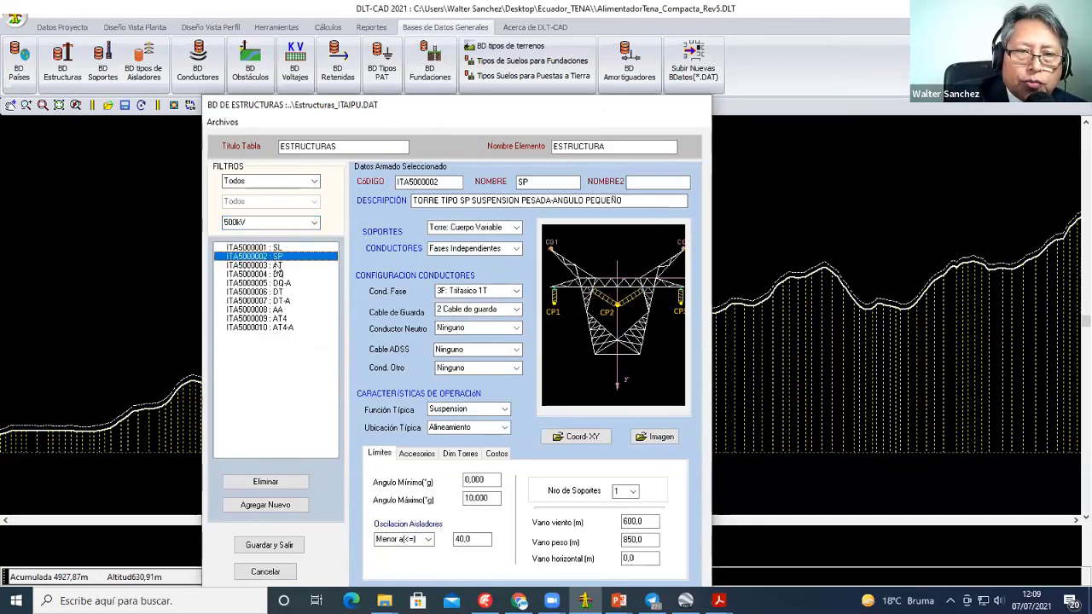
click(278, 266)
click(278, 274)
click(278, 284)
click(278, 292)
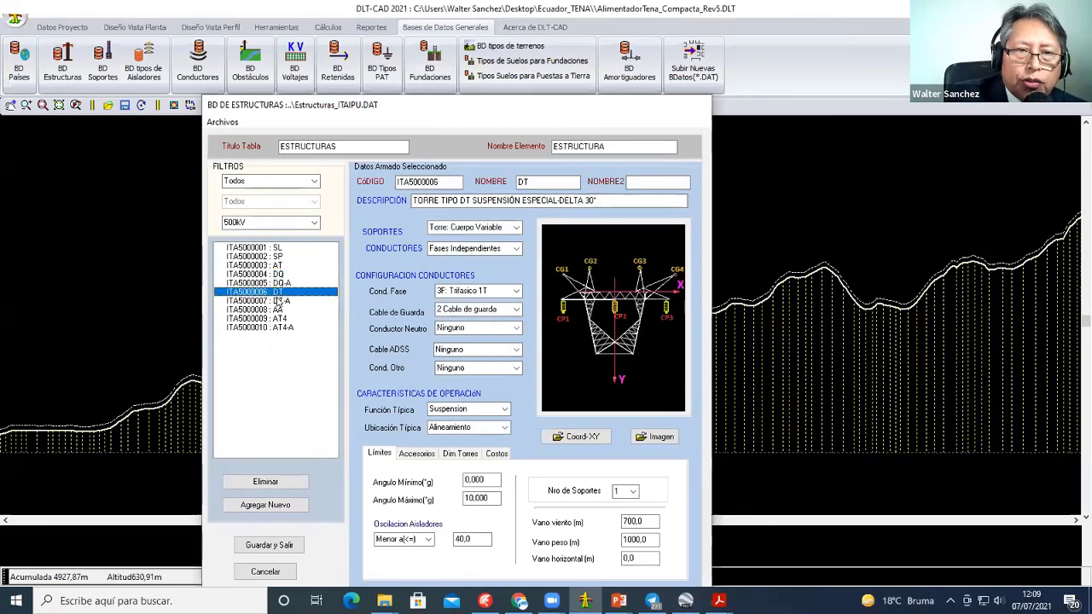
click(278, 301)
Step: Switch the voltage filter to 220kV and inspect the SL-2 and AT-2 towers
click(312, 224)
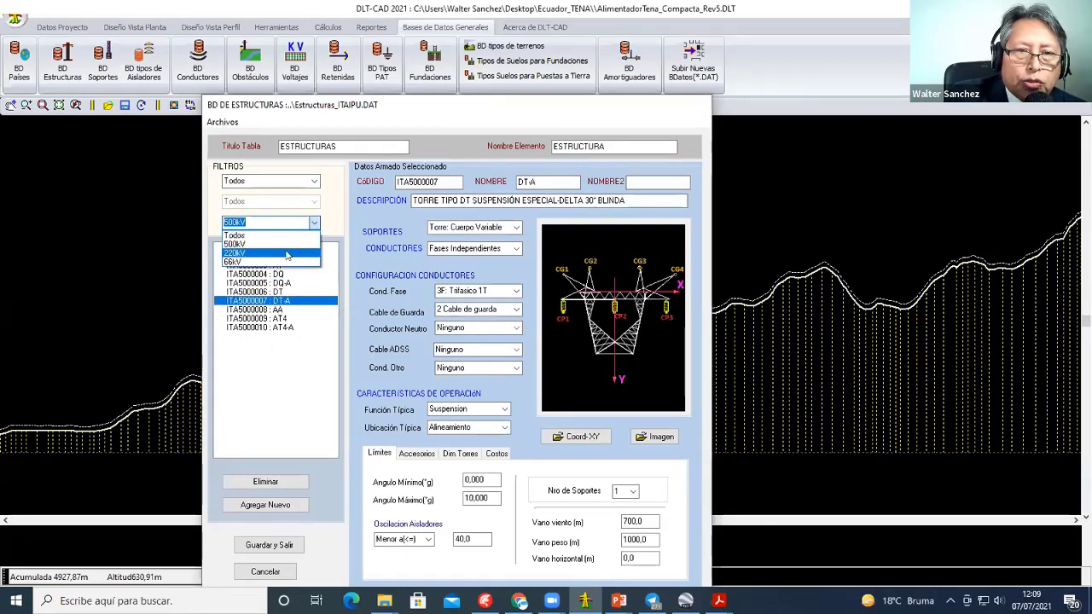
click(286, 255)
click(280, 259)
click(278, 247)
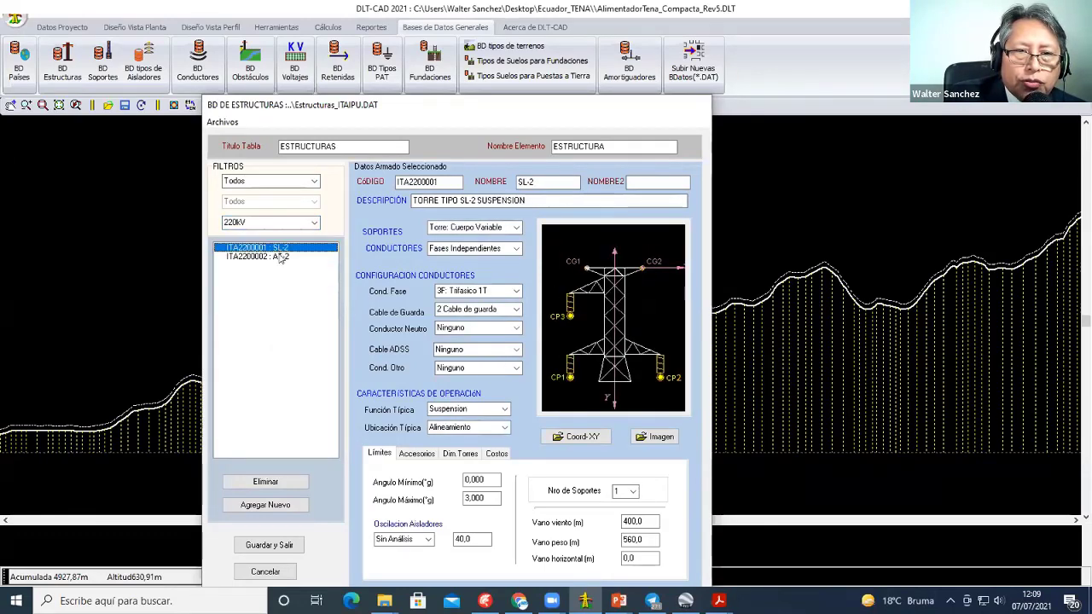
click(282, 257)
Step: Switch the voltage filter to 66kV and view an ITA660 tower's details
click(313, 224)
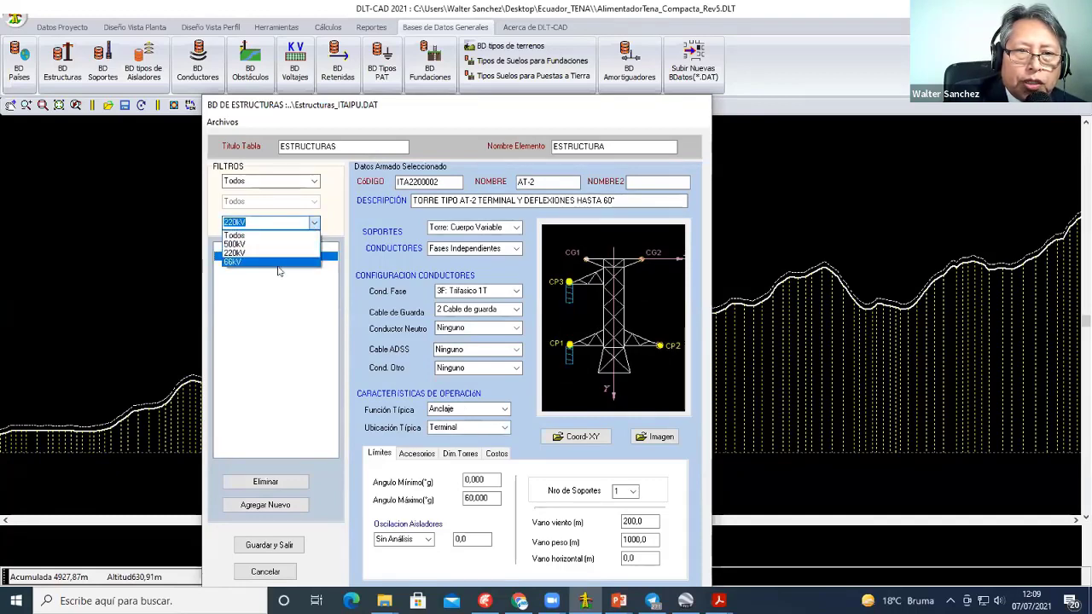
click(275, 264)
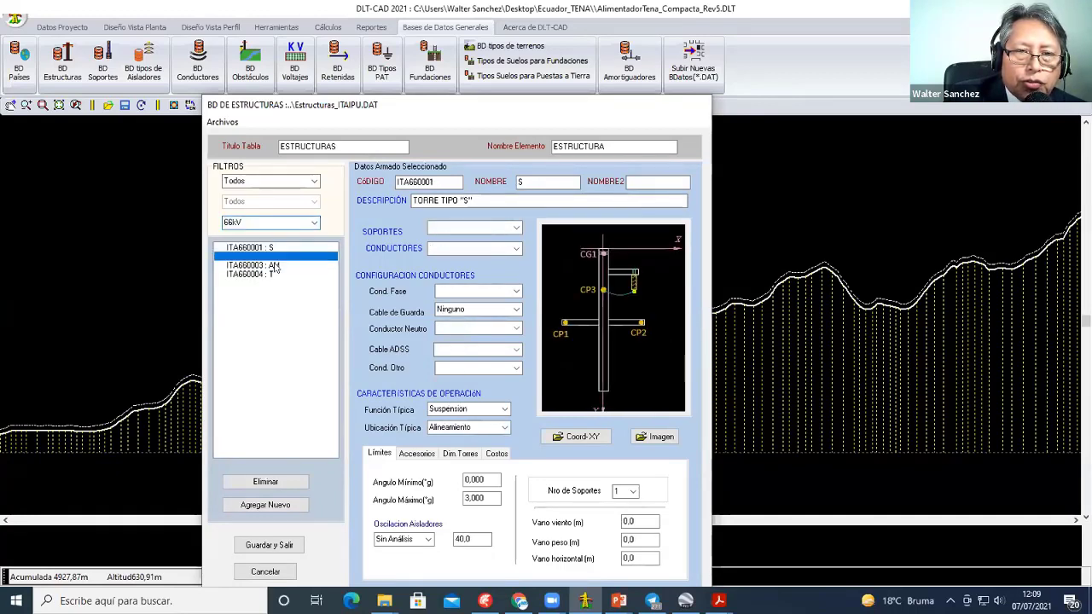
click(273, 275)
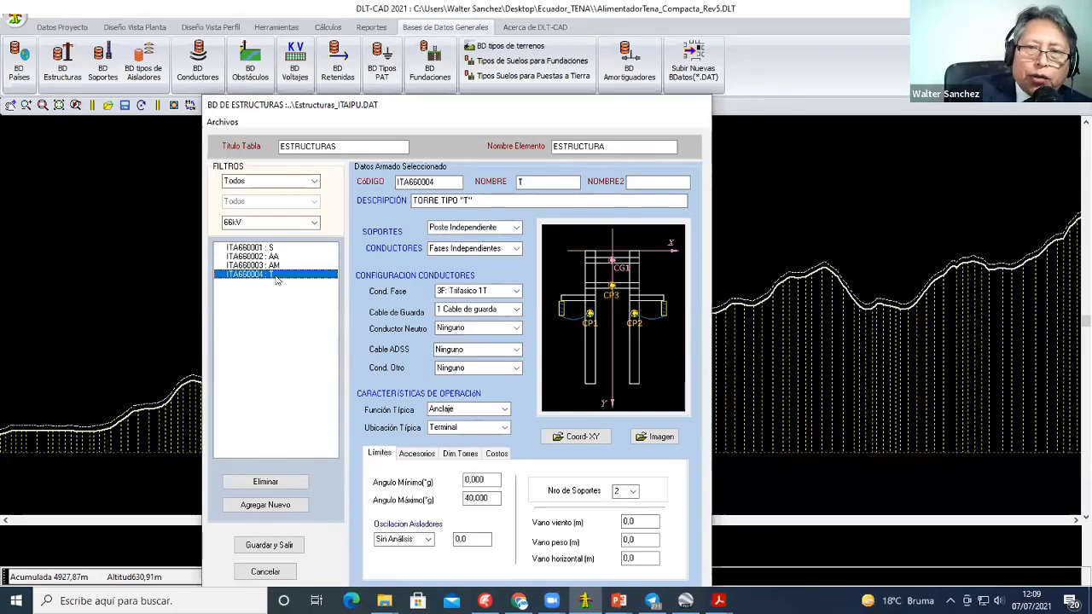
Step: Load the Estructuras_CFE.DAT structures table
click(221, 122)
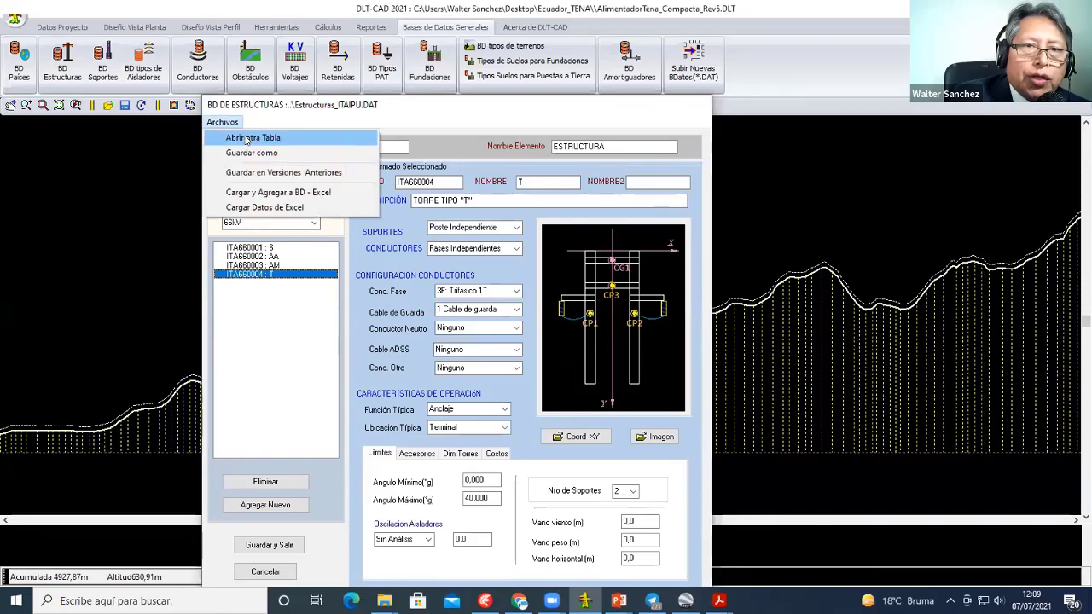
click(248, 139)
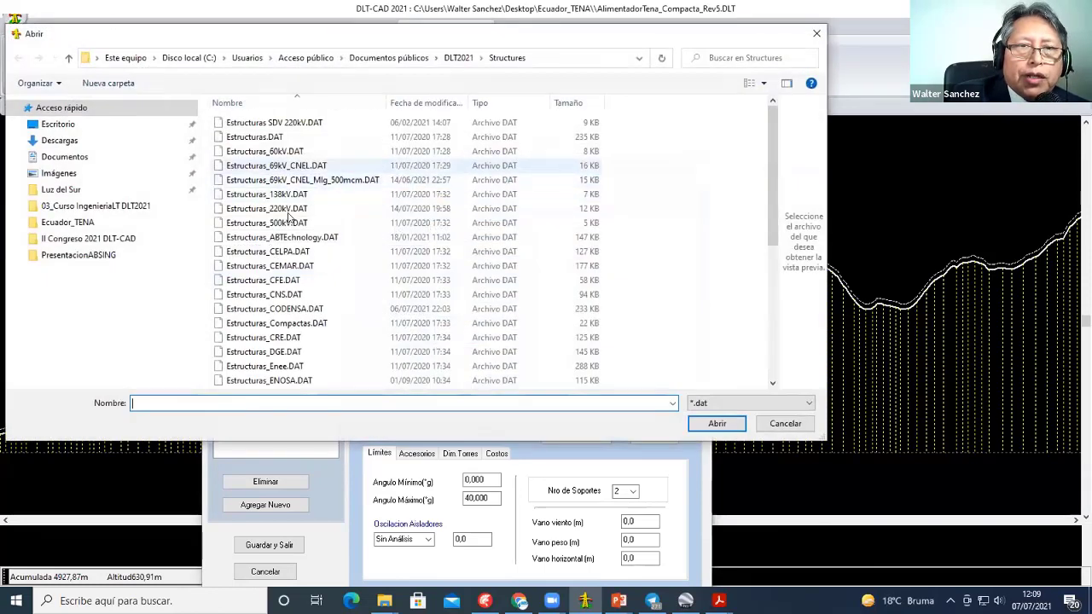
scroll(291, 286, down, 1)
scroll(291, 286, up, 1)
click(290, 282)
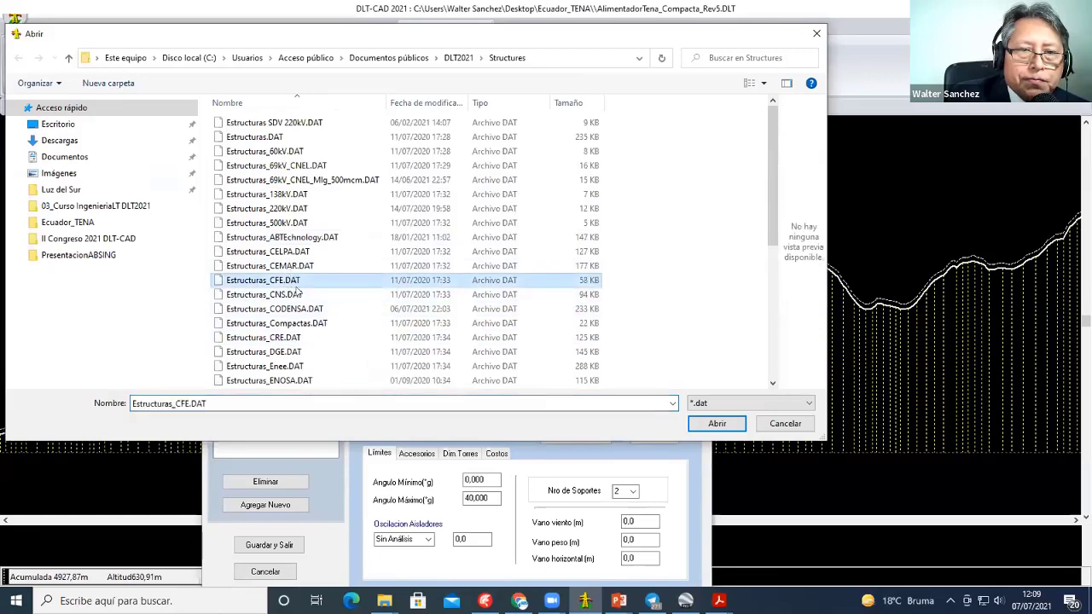
double_click(256, 284)
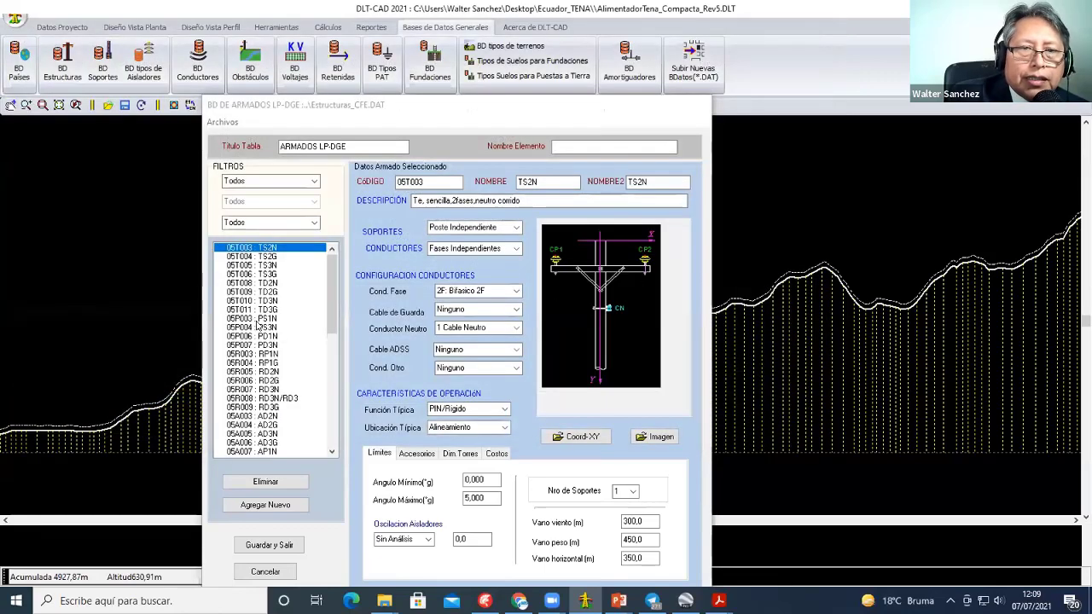
Step: Inspect the PS1N, PD1N and RP1G assemblies, checking RP1G's 500.00 cost on the Costos tab
click(261, 319)
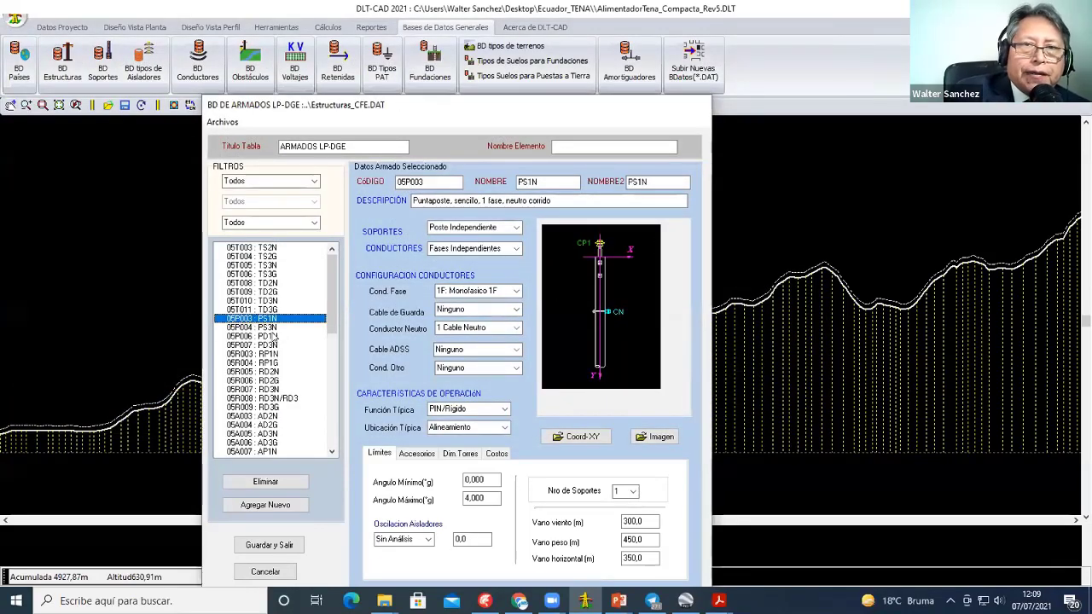
click(273, 336)
click(271, 362)
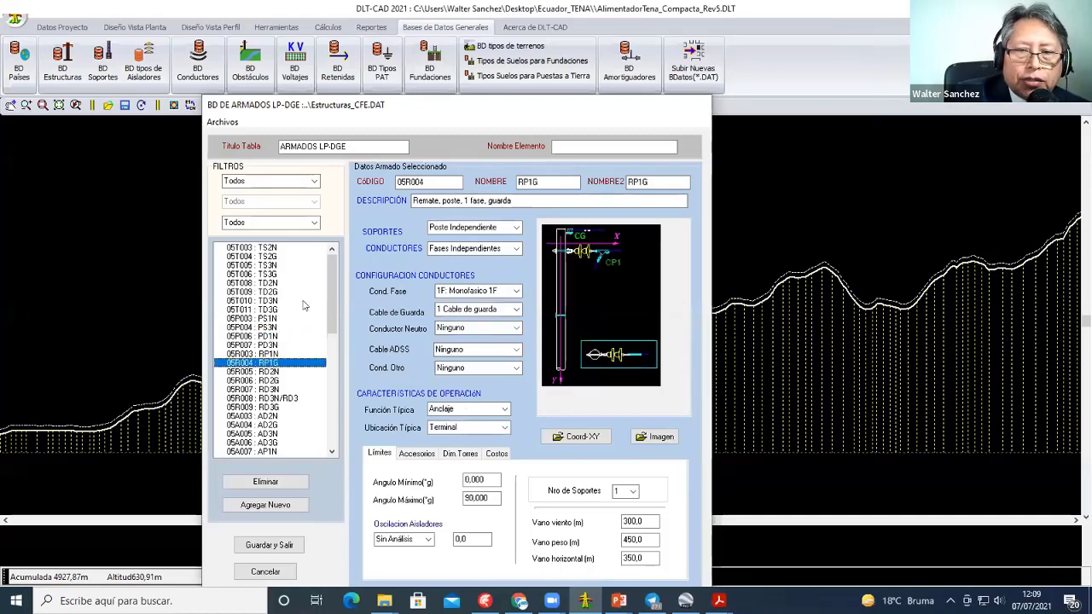
click(496, 453)
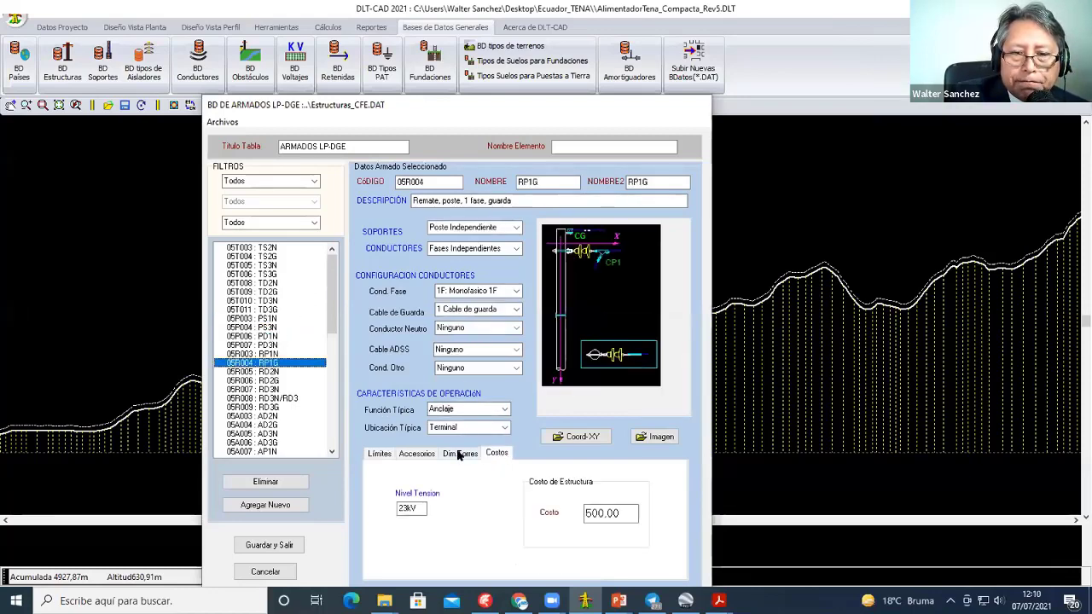
click(280, 337)
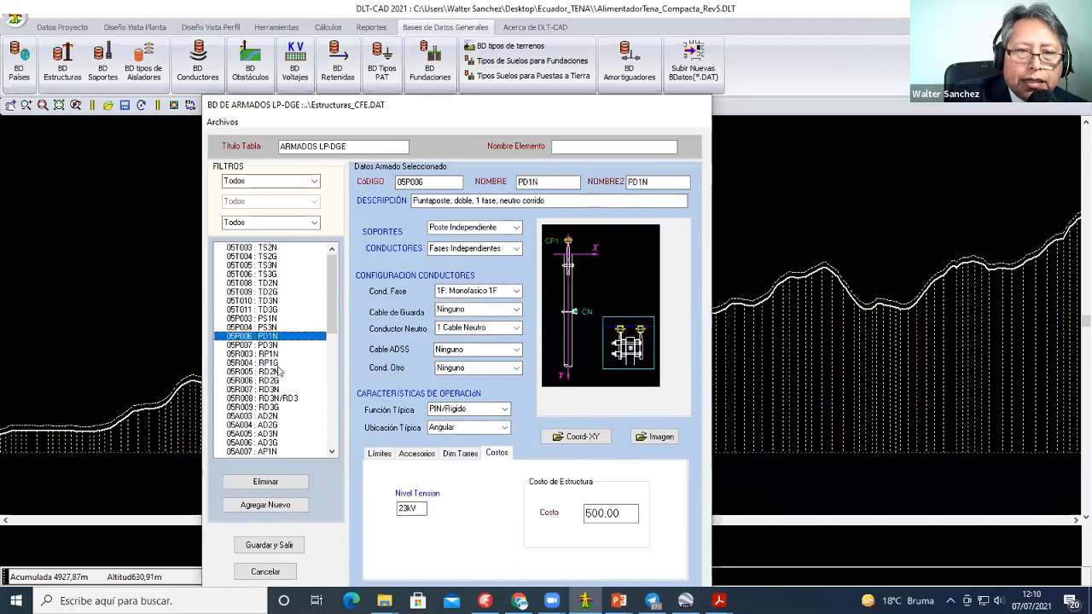
click(273, 365)
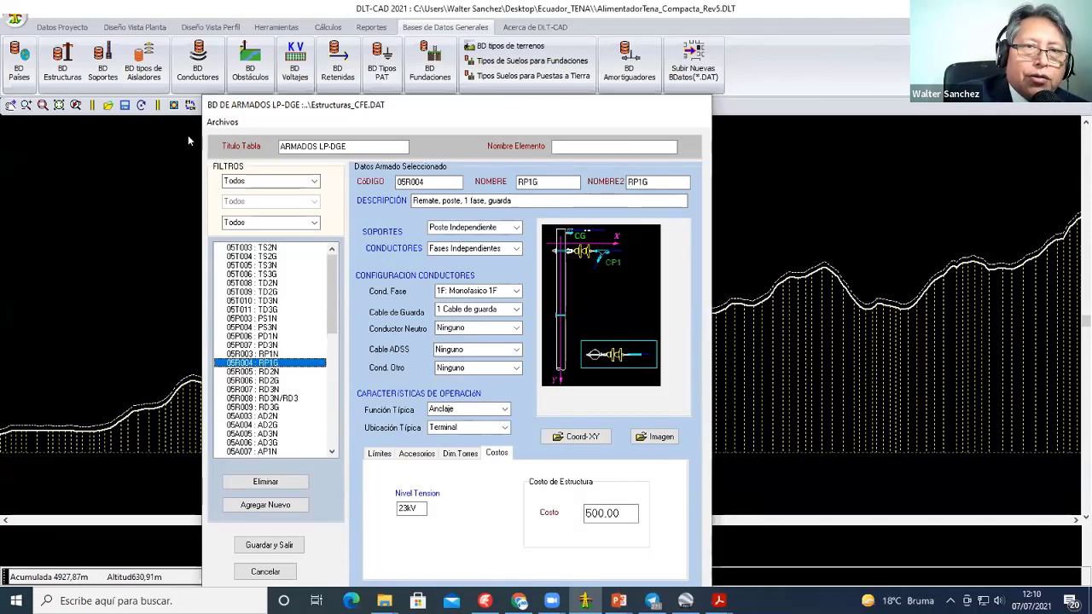
Step: Load the Estructuras_DGE.DAT structures table
click(222, 122)
click(247, 137)
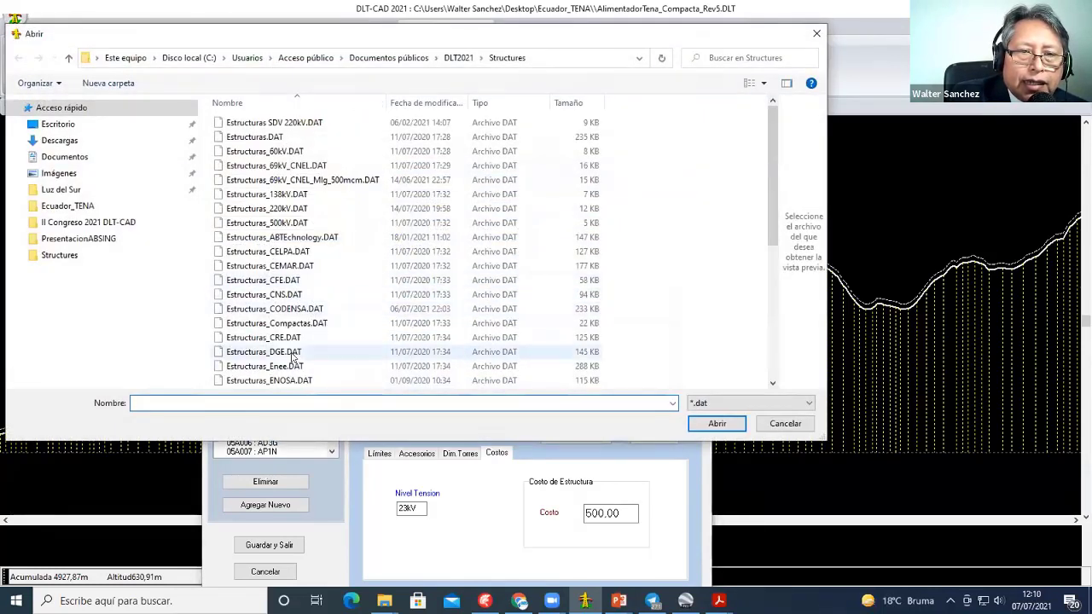
click(292, 356)
click(717, 423)
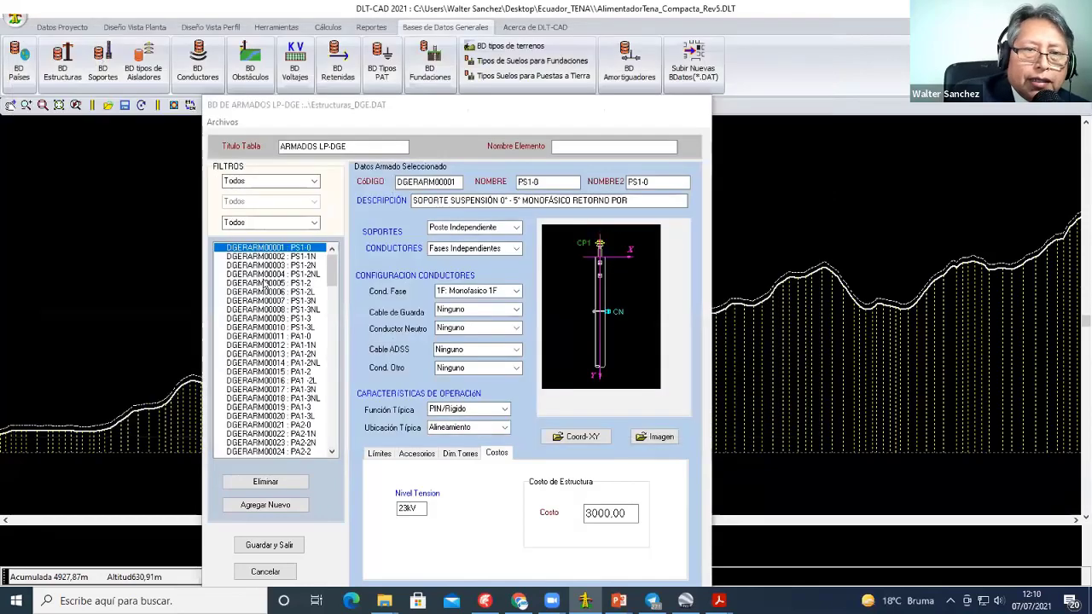
Step: Browse assemblies from PS1-3 down to PA1-3NL, then close the structures database window
click(265, 283)
click(286, 318)
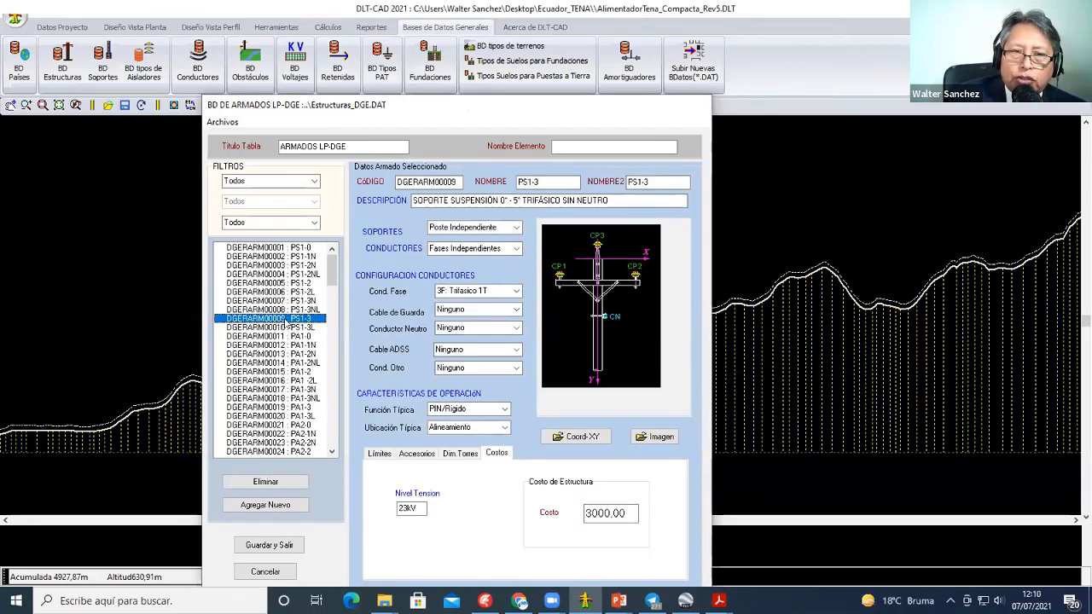
drag(288, 329, 294, 392)
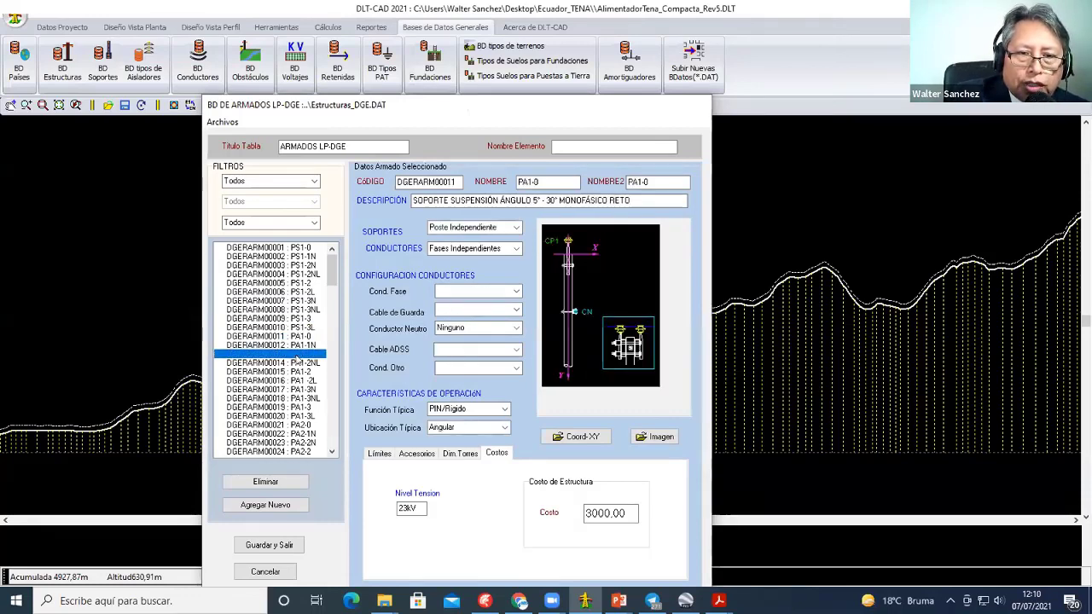
click(294, 398)
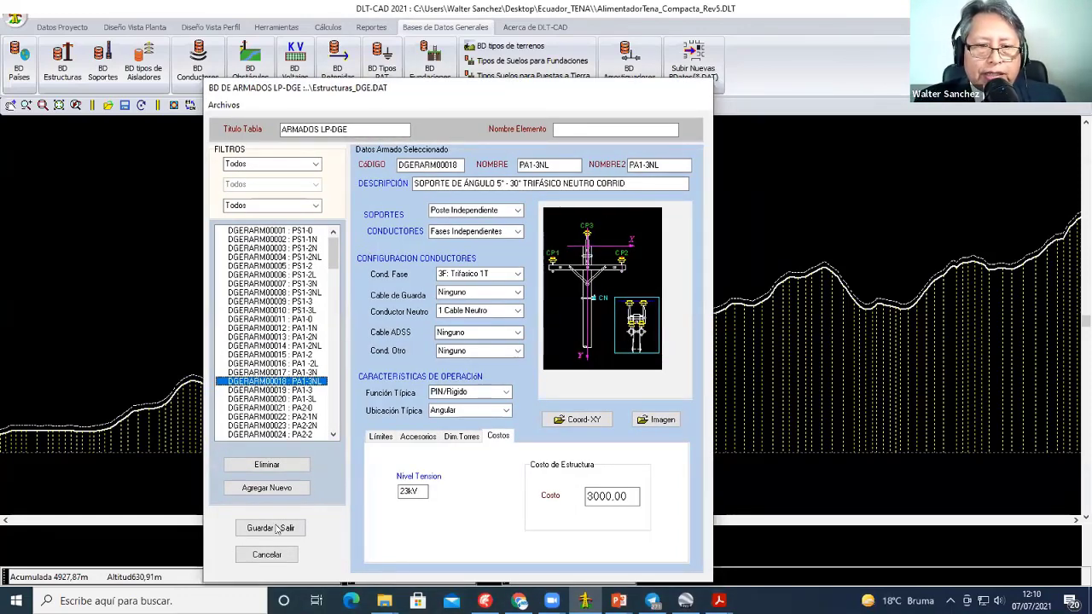
click(281, 555)
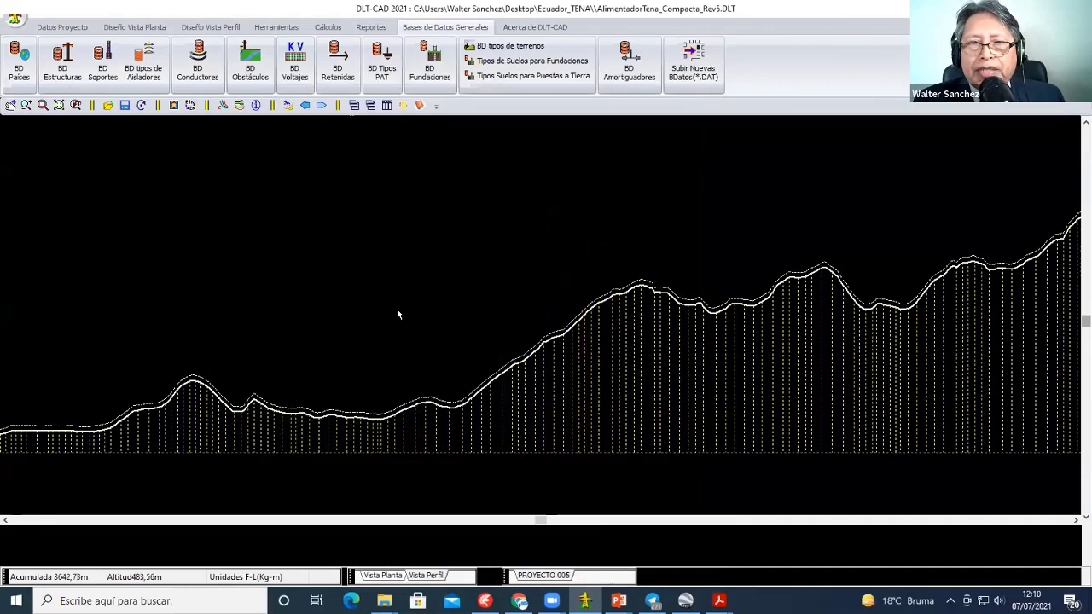
Step: Open the CODENSA conductor database from BD Conductores
scroll(397, 309, down, 2)
scroll(398, 309, down, 1)
scroll(399, 308, down, 2)
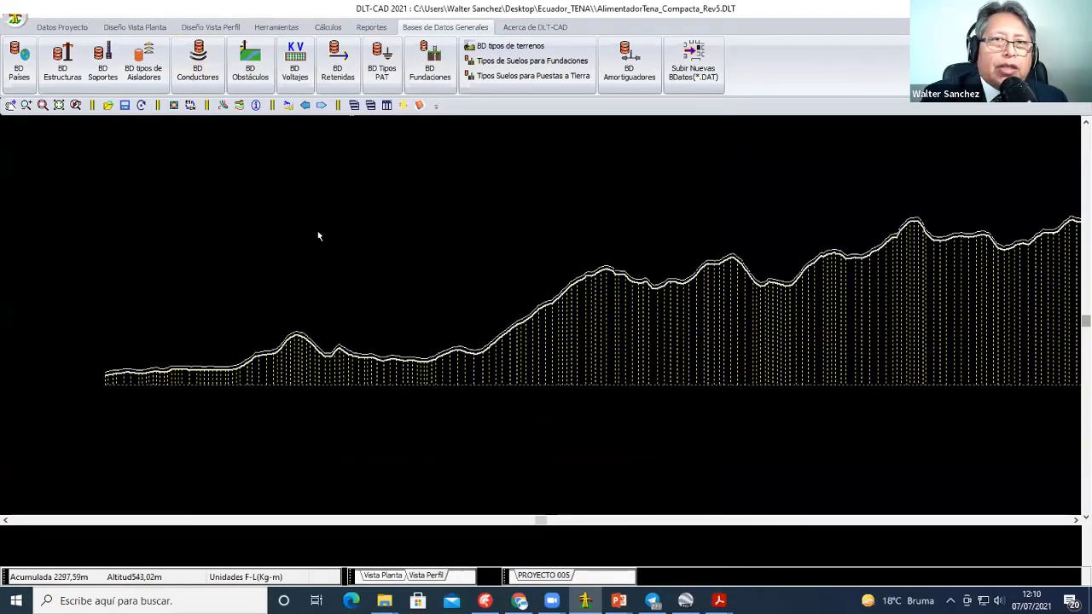
click(197, 62)
click(158, 205)
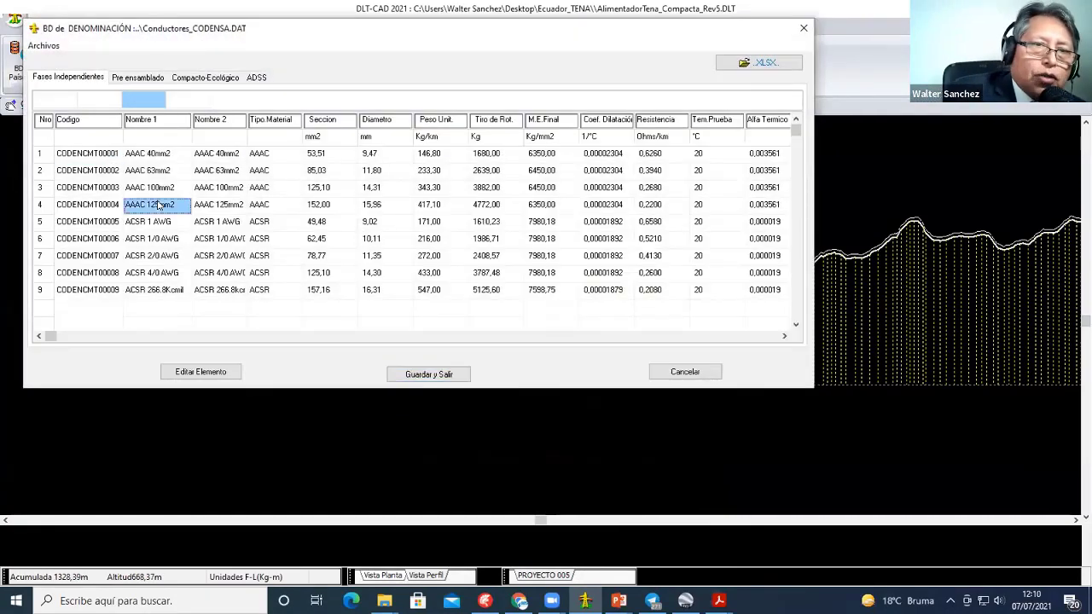
Step: Check the pre-assembled conductors, then view and close the AAAC 100mm2 conductor's full properties
click(136, 78)
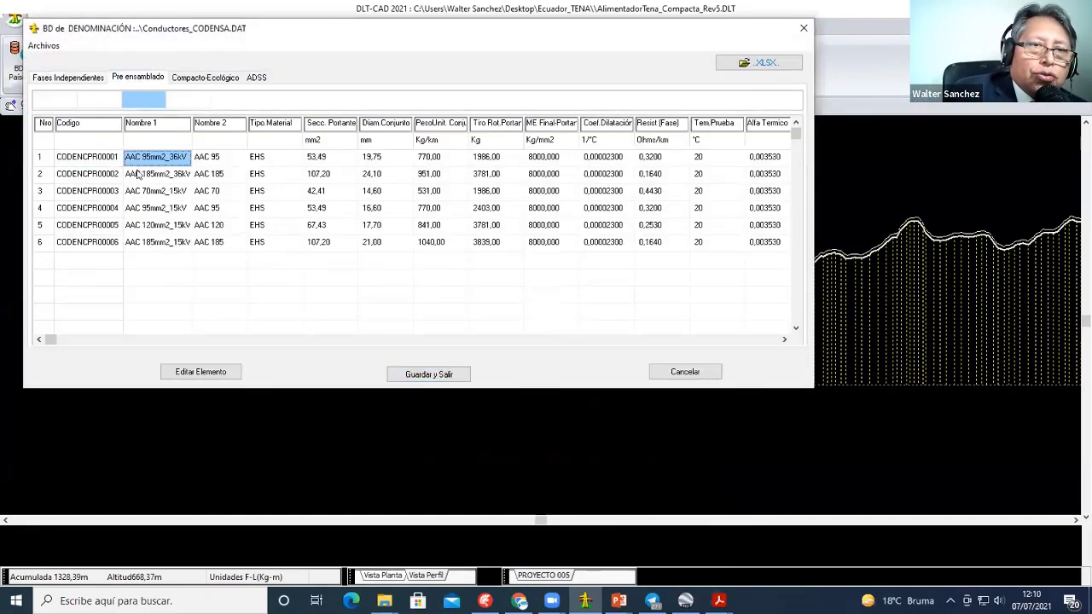
click(68, 78)
click(157, 173)
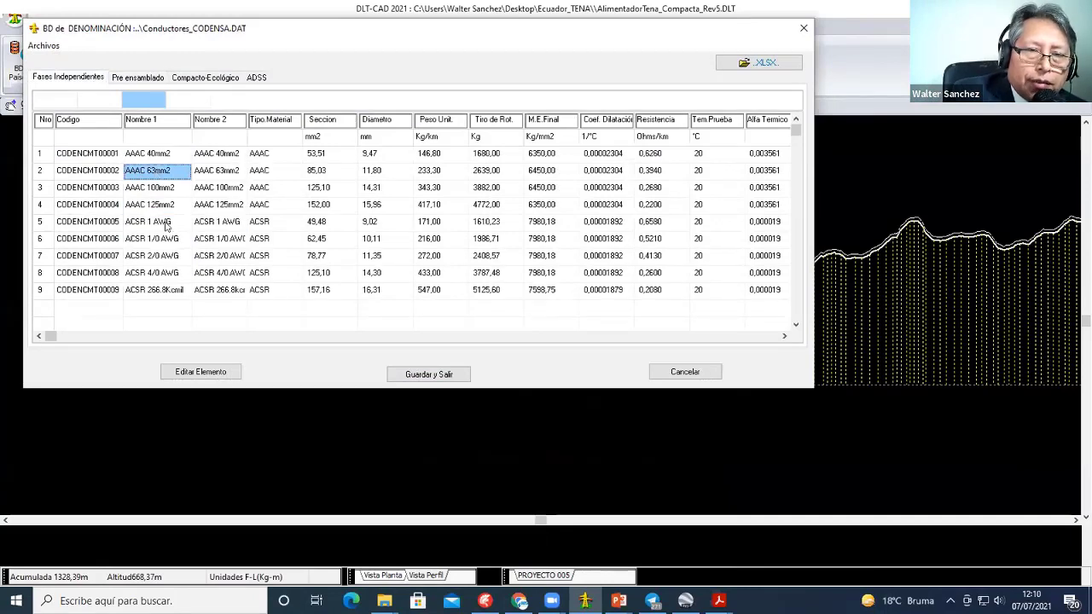
click(166, 225)
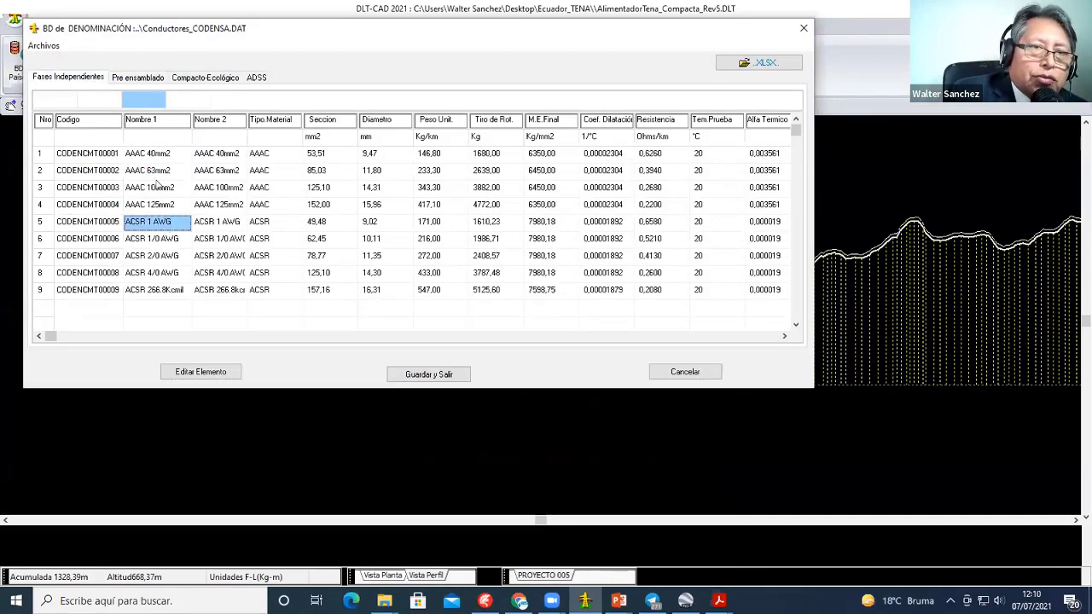
click(156, 182)
double_click(156, 182)
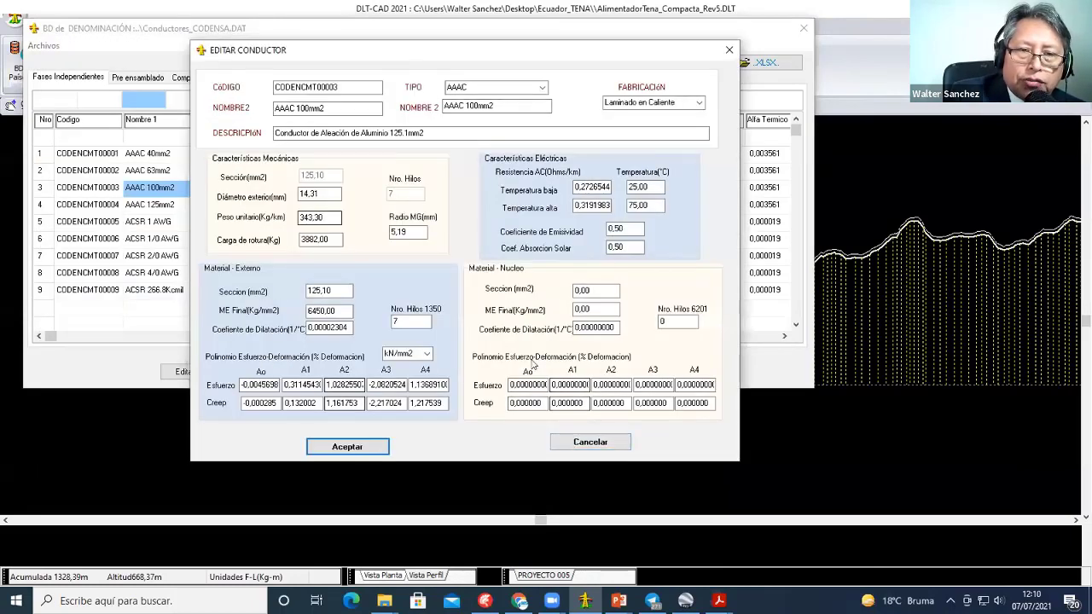
click(576, 445)
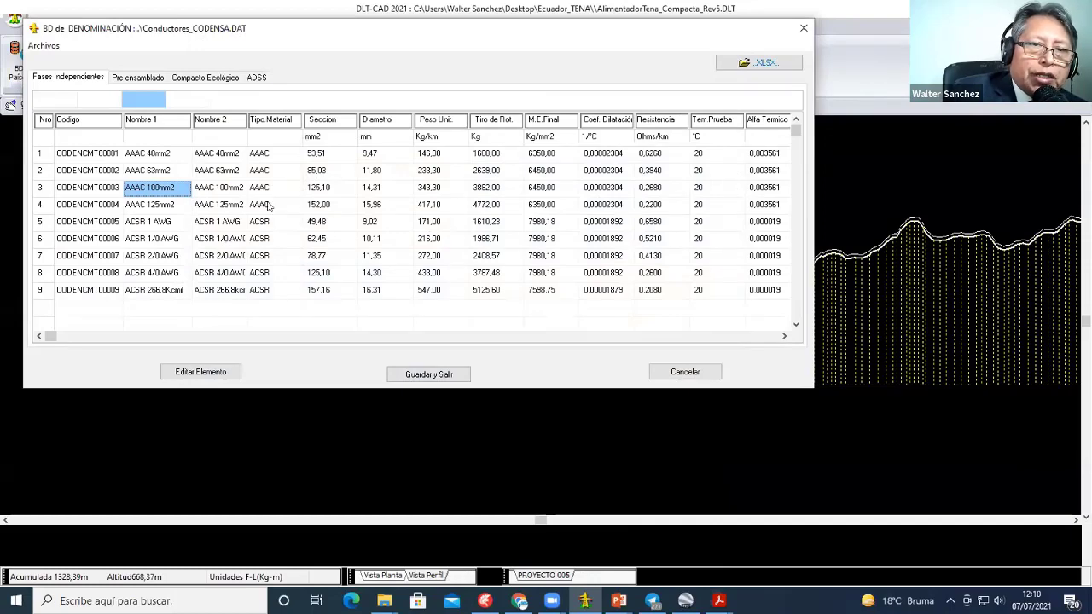
Step: Load the AAAC conductors file and step down through its conductors
click(43, 45)
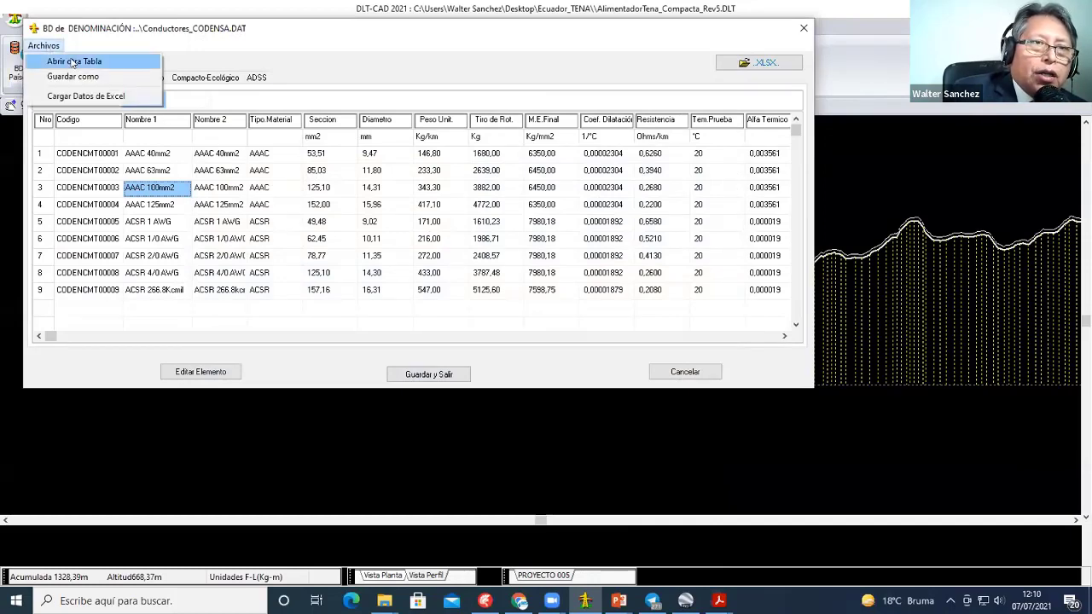
click(72, 58)
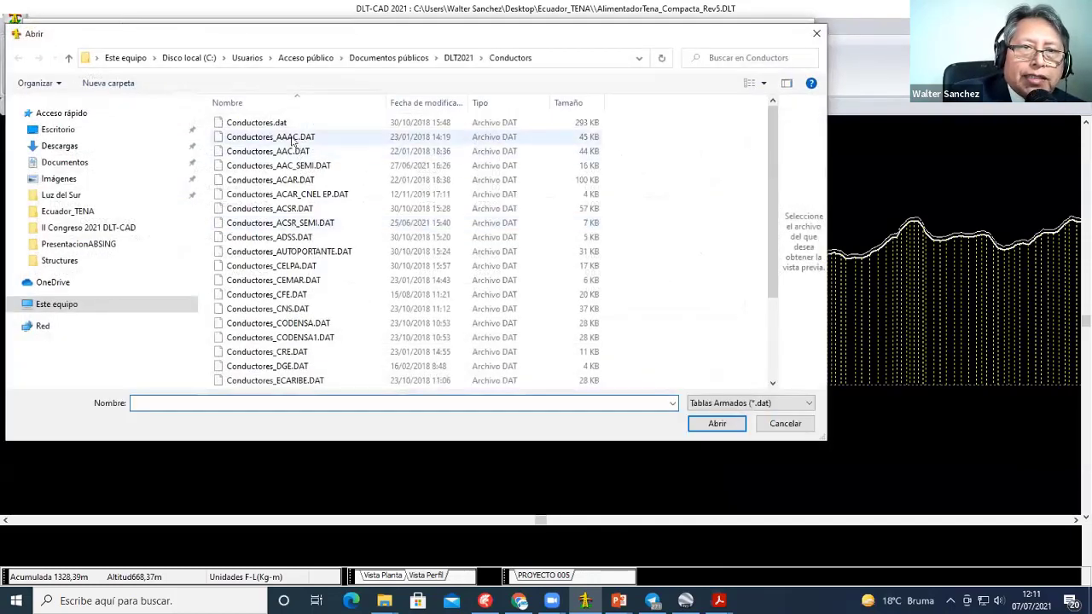
click(295, 138)
click(717, 423)
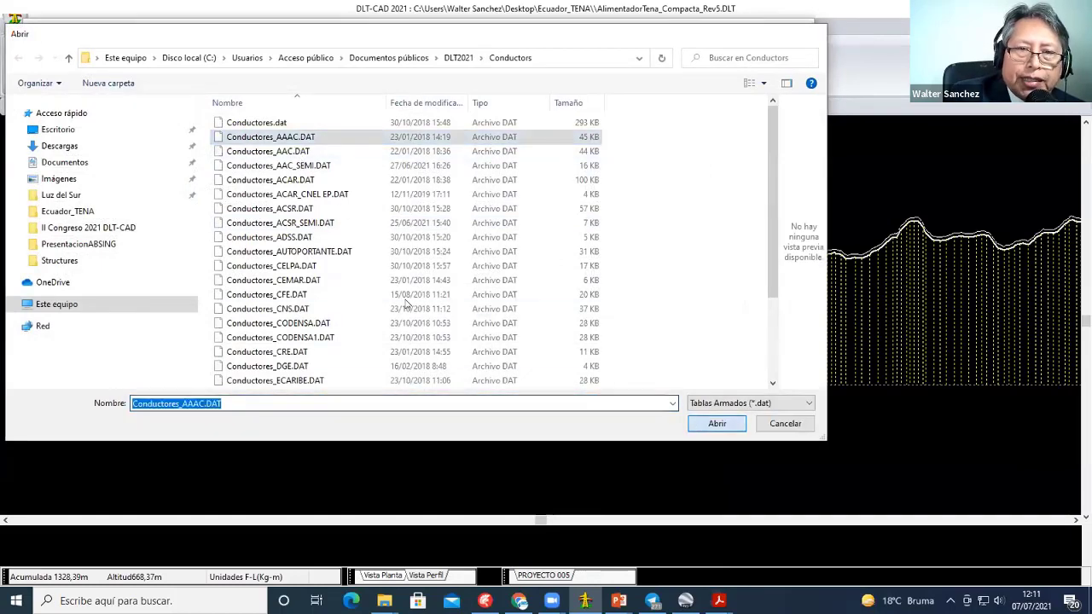
key(Down)
key(Down)
key(Down)
key(Down)
key(Down)
key(Down)
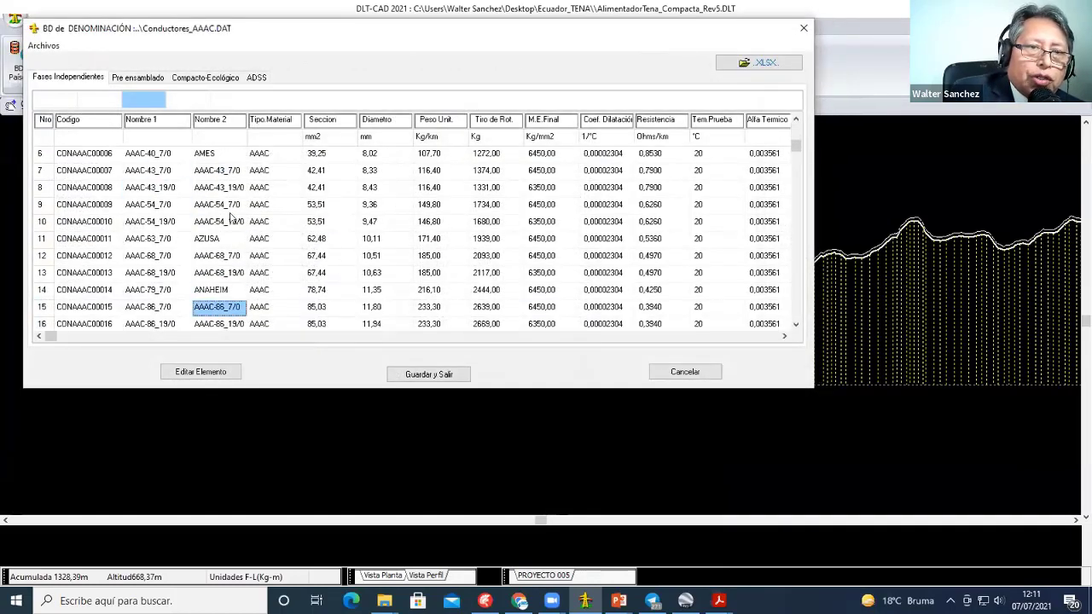
key(Down)
key(Down)
key(Down)
key(Down)
key(Down)
key(Down)
key(Down)
key(Down)
key(Down)
key(Down)
key(Down)
key(Down)
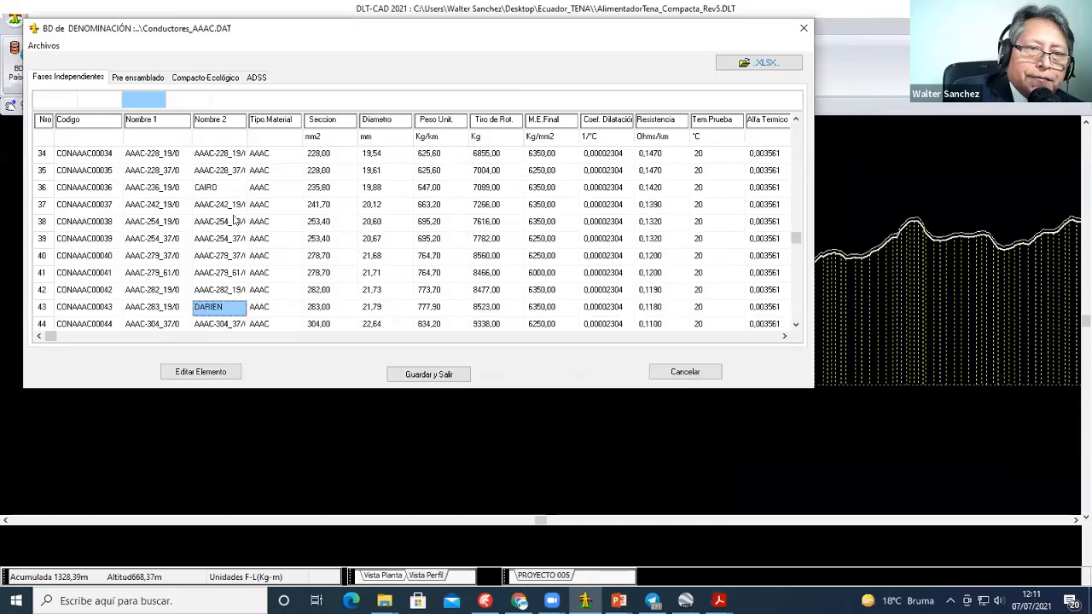
key(Down)
key(Down)
key(Down)
key(Down)
key(Down)
key(Down)
key(Down)
key(Down)
key(Down)
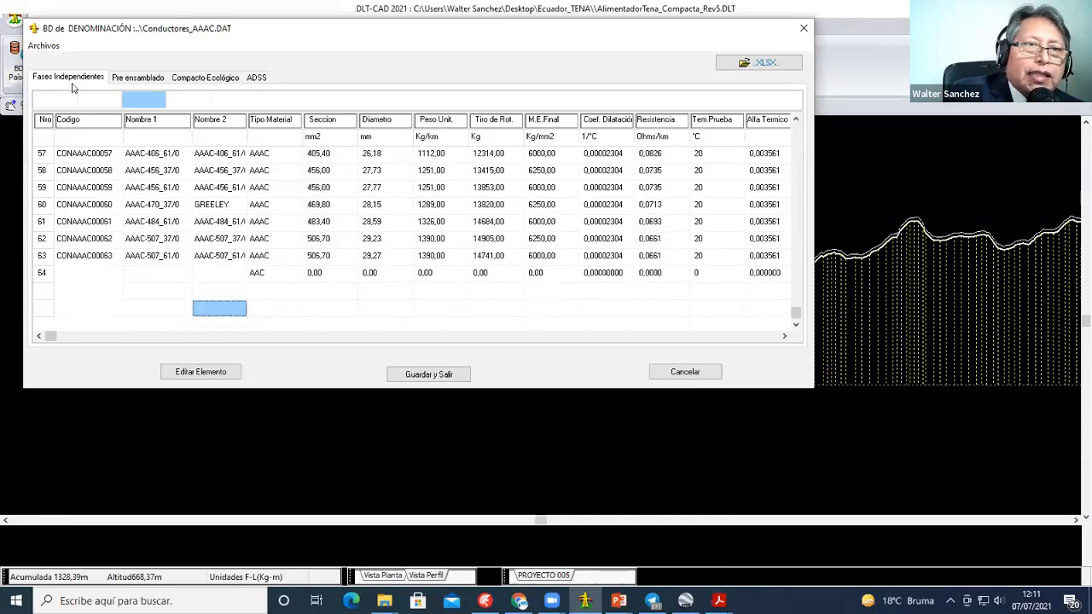
Step: Open Conductores_ACSR.DAT, browse its conductor rows, and close it without saving
click(43, 46)
click(77, 63)
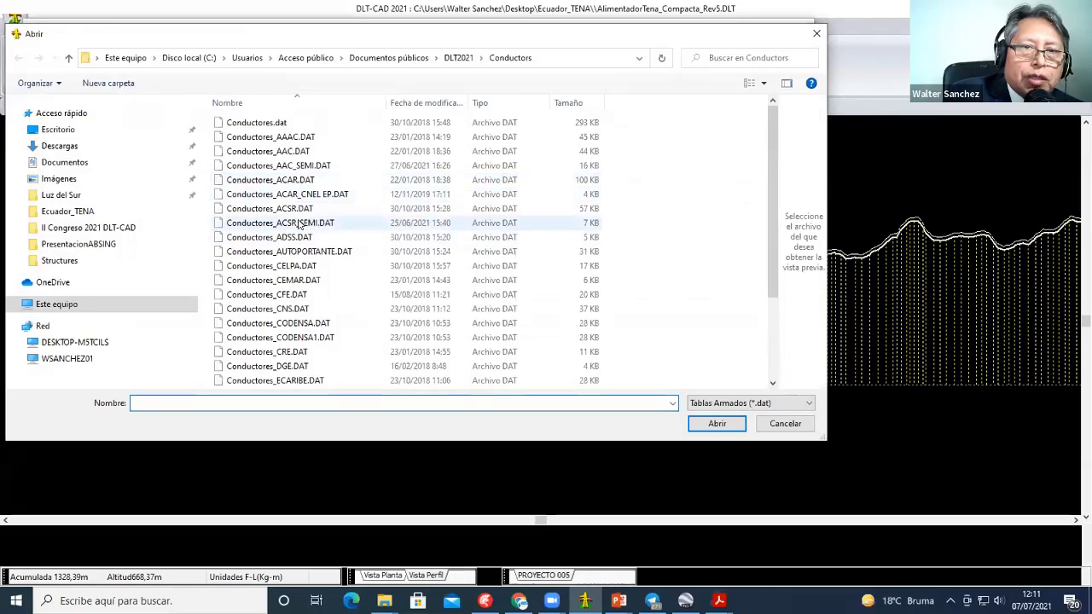
click(293, 239)
key(Up)
key(Up)
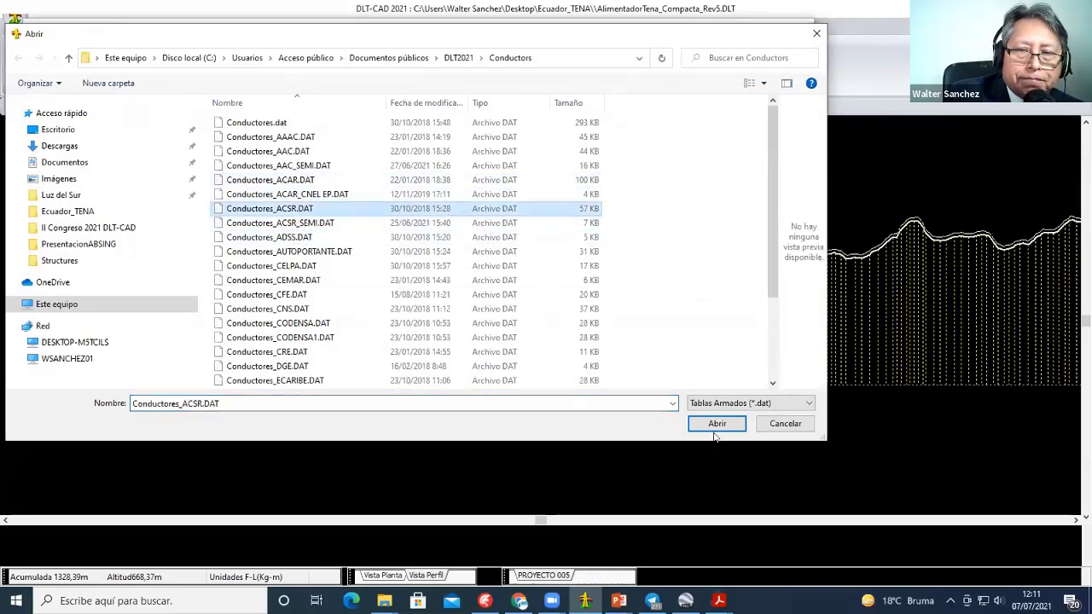
click(717, 424)
click(256, 239)
key(Down)
key(Down)
key(Down)
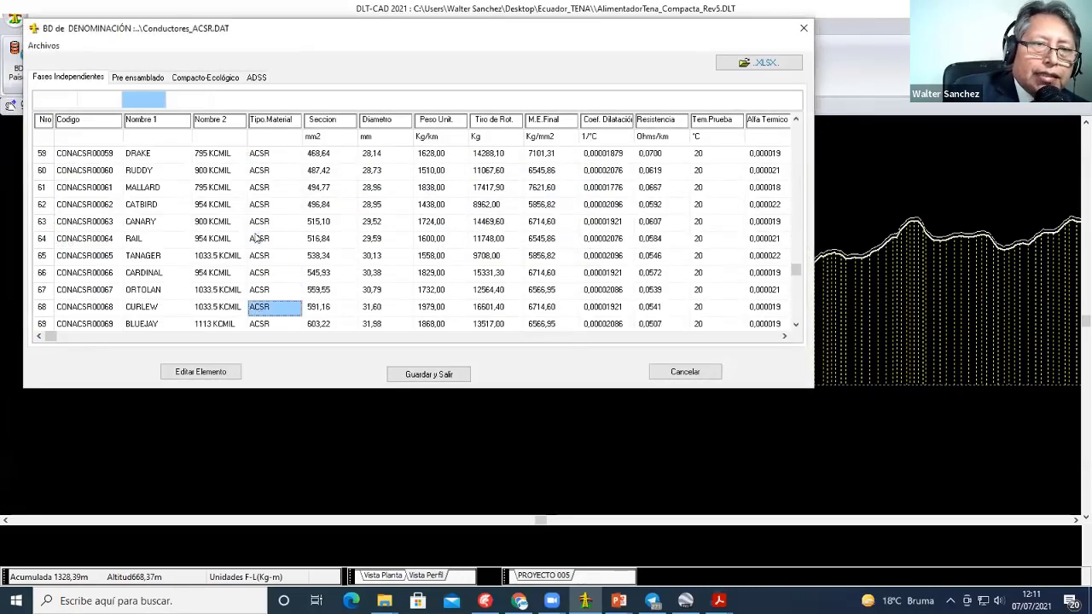
key(Down)
key(Down)
key(Down)
key(Down)
key(Down)
key(Down)
key(Down)
key(Down)
key(Down)
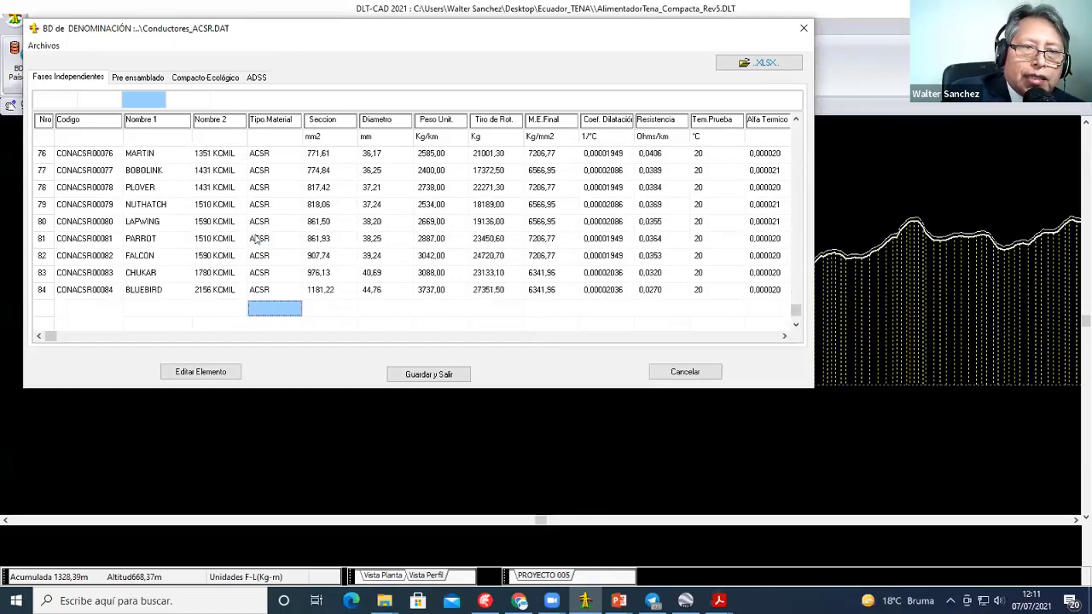
key(Up)
key(Up)
key(Up)
key(Up)
key(Up)
key(Up)
key(Up)
key(Up)
key(Up)
key(Up)
key(Up)
key(Up)
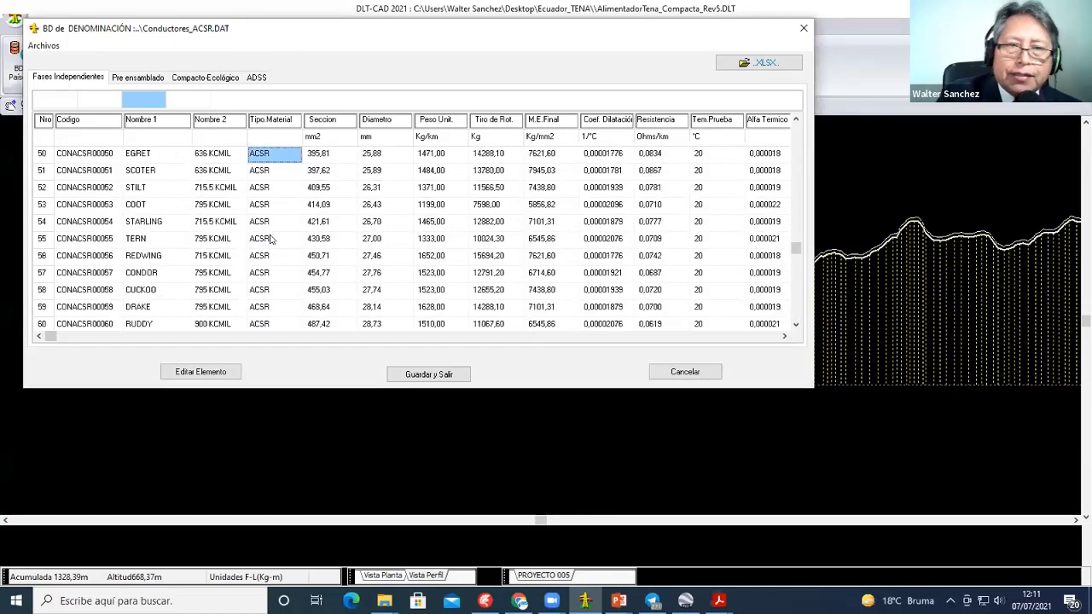
click(688, 373)
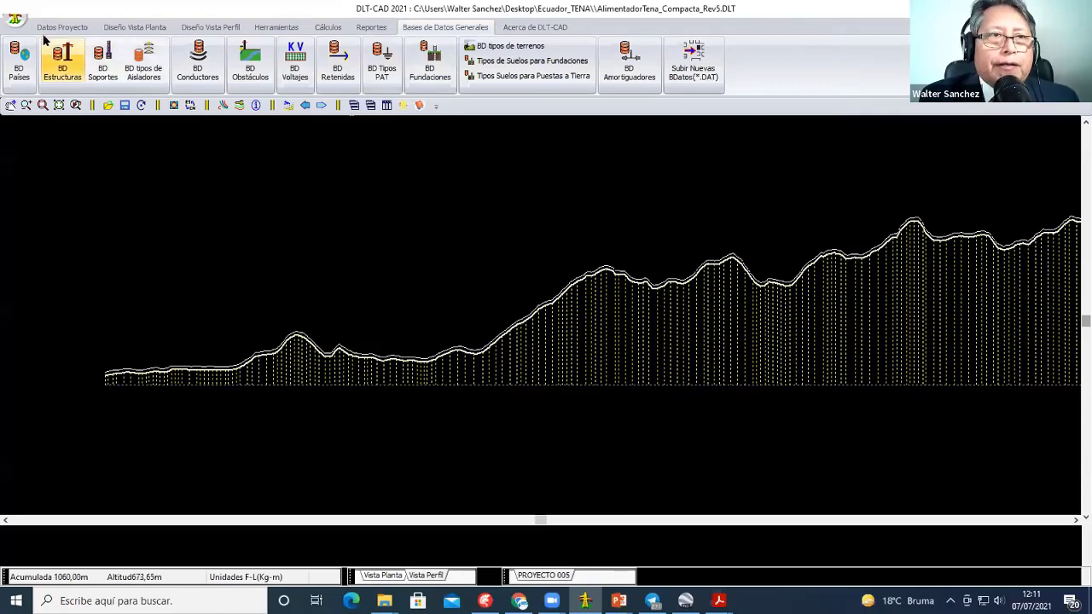
mouse_move(619, 600)
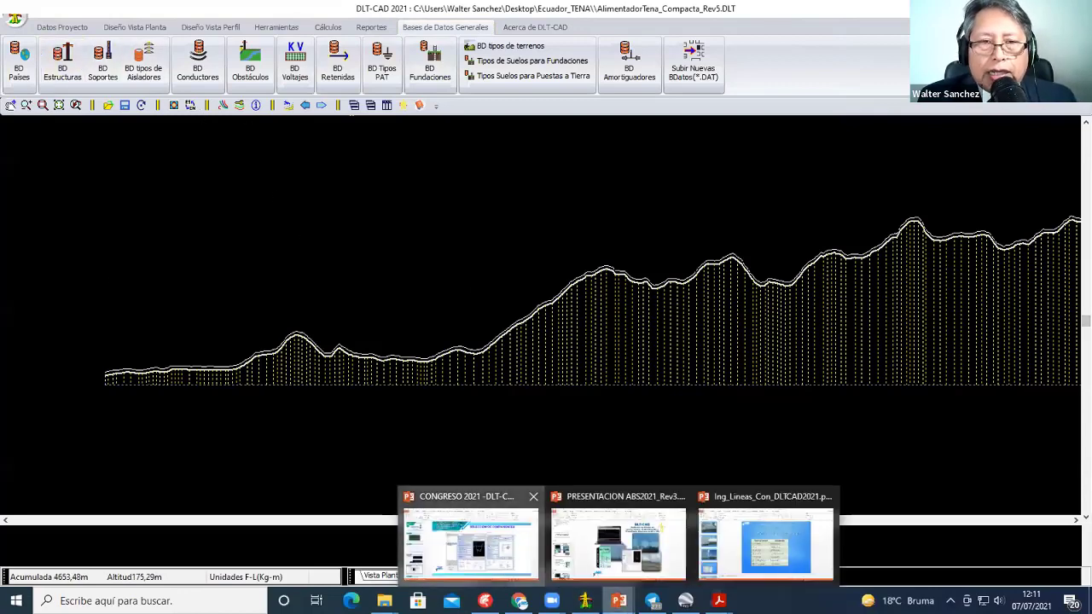
Step: Bring the congress presentation forward, move to slide 7 on environmental hypotheses, and exit the slideshow
click(470, 538)
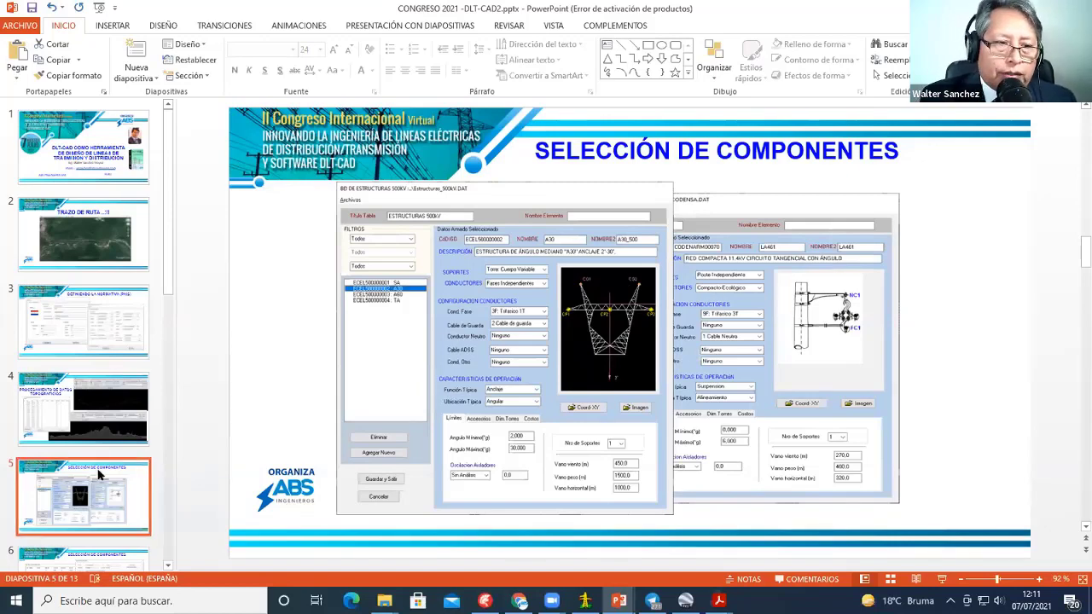
click(82, 556)
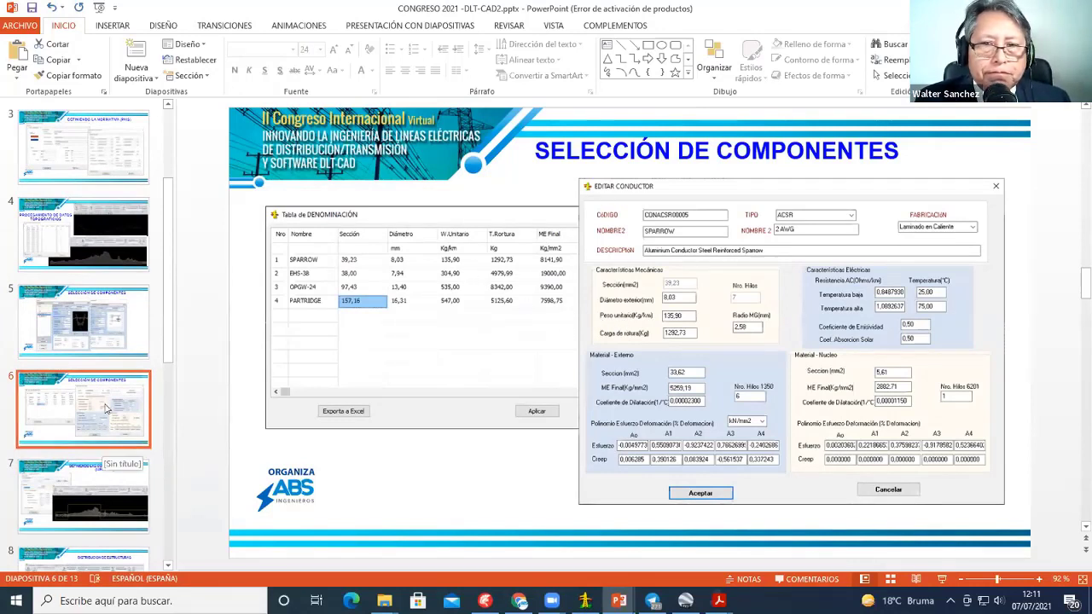
key(Down)
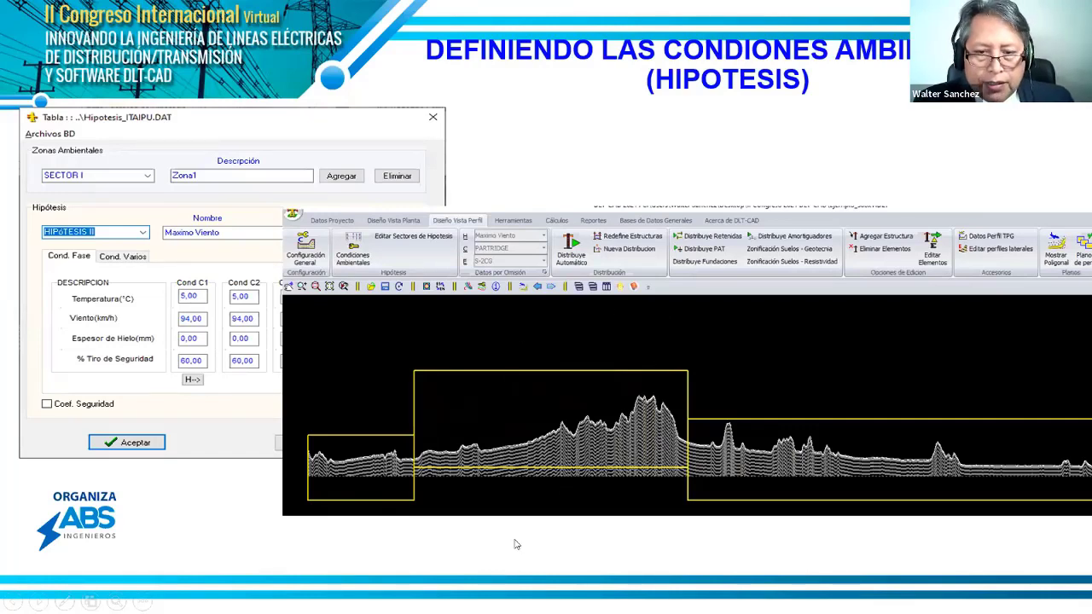
key(Escape)
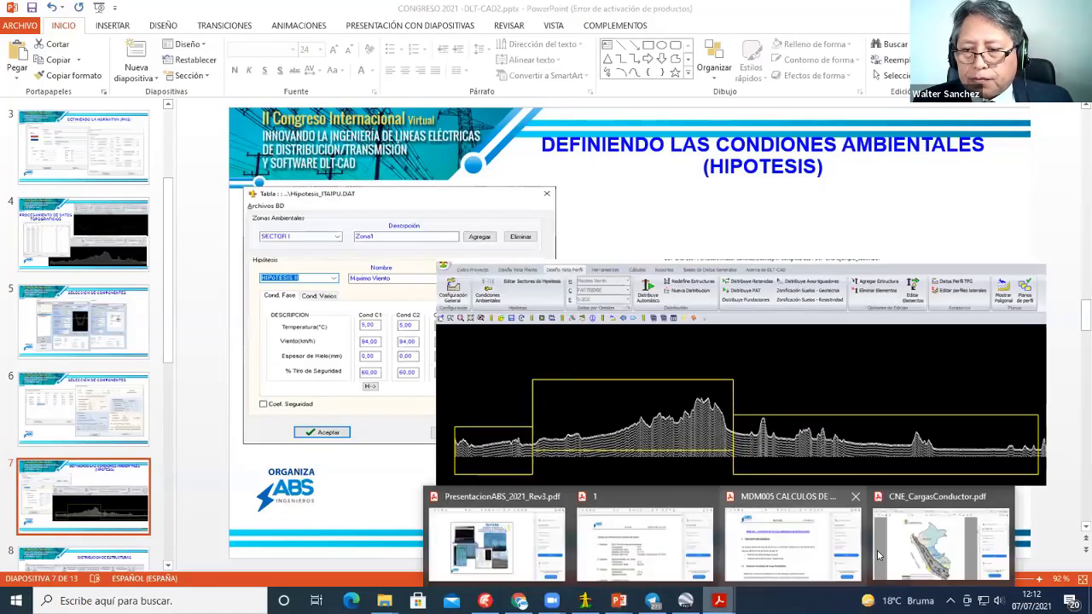
Step: Show the calculation-models PDF at 150% with the Export pane hidden, scrolled to page 2's hypotheses
click(878, 555)
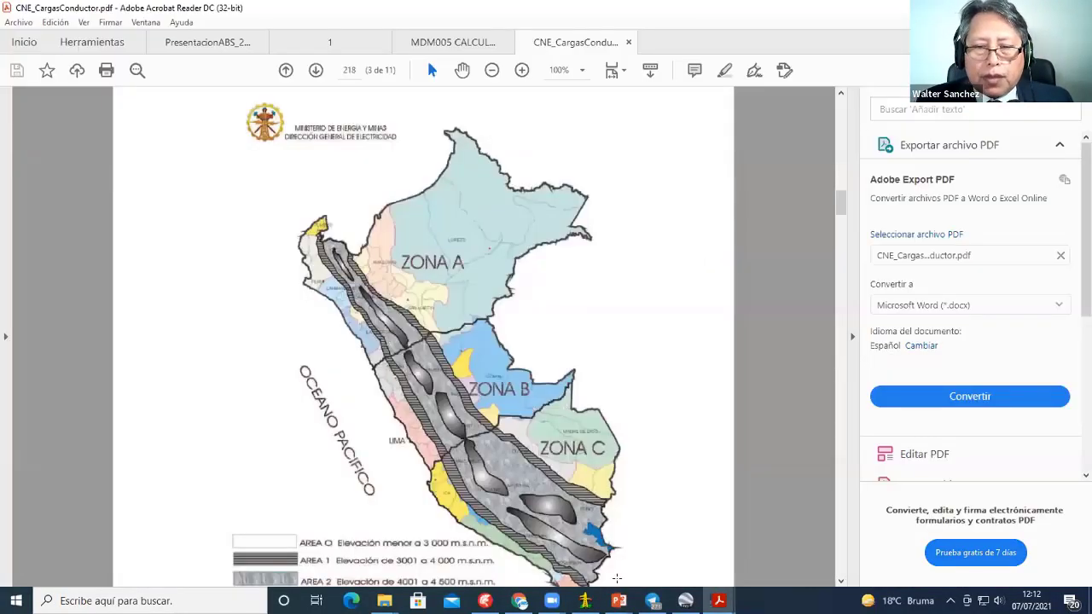
click(638, 547)
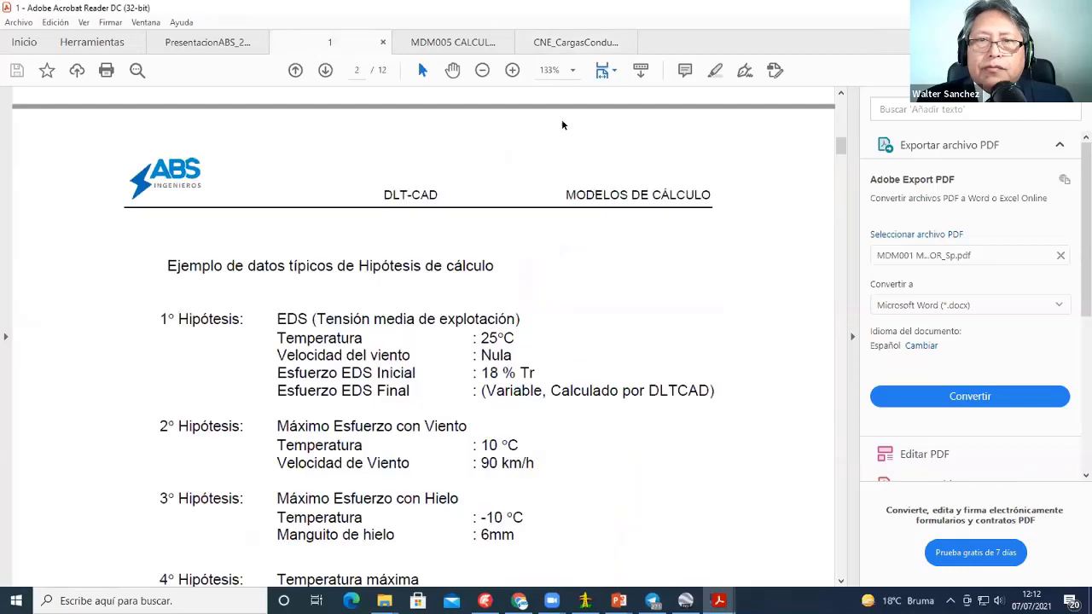
click(512, 70)
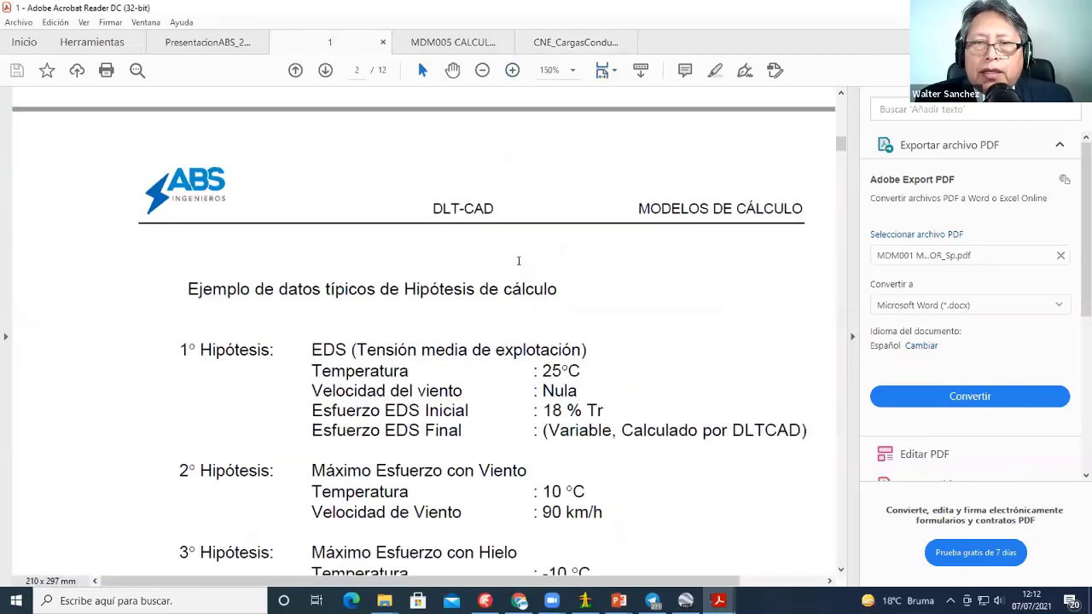
scroll(518, 261, down, 1)
click(852, 336)
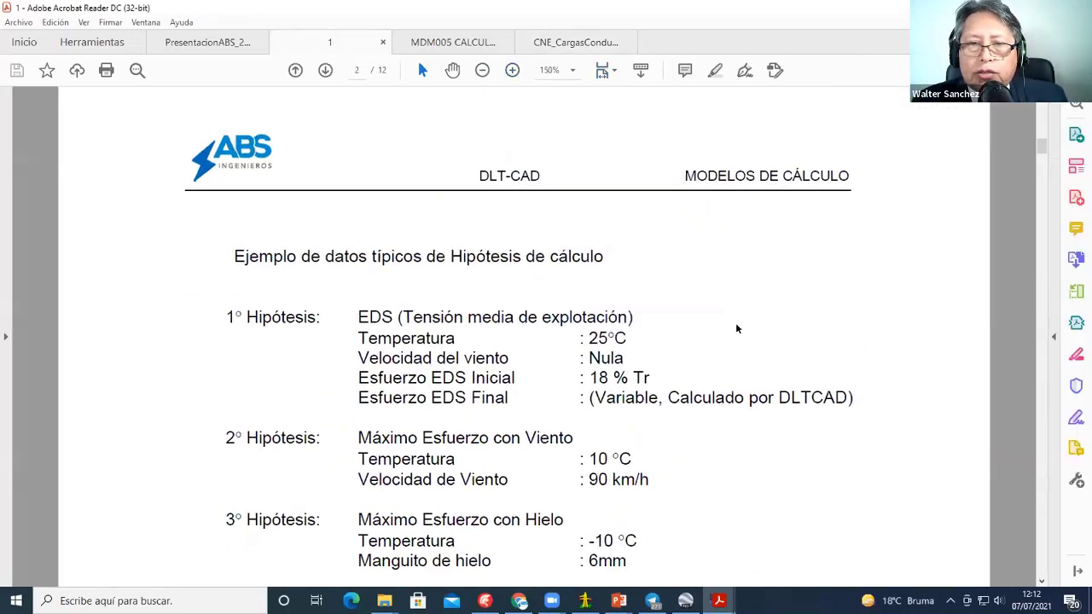
scroll(738, 328, down, 2)
scroll(736, 327, down, 1)
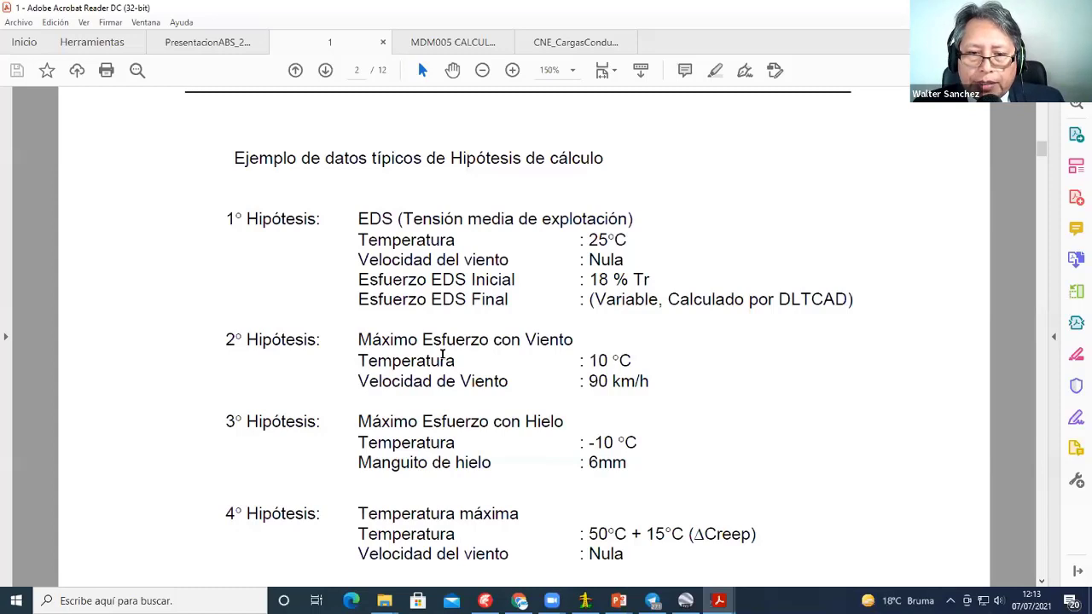
Step: Select the 'Esfuerzo EDS Inicial : 18 % Tr' line after clearing a wider hypothesis selection
drag(357, 218, 822, 294)
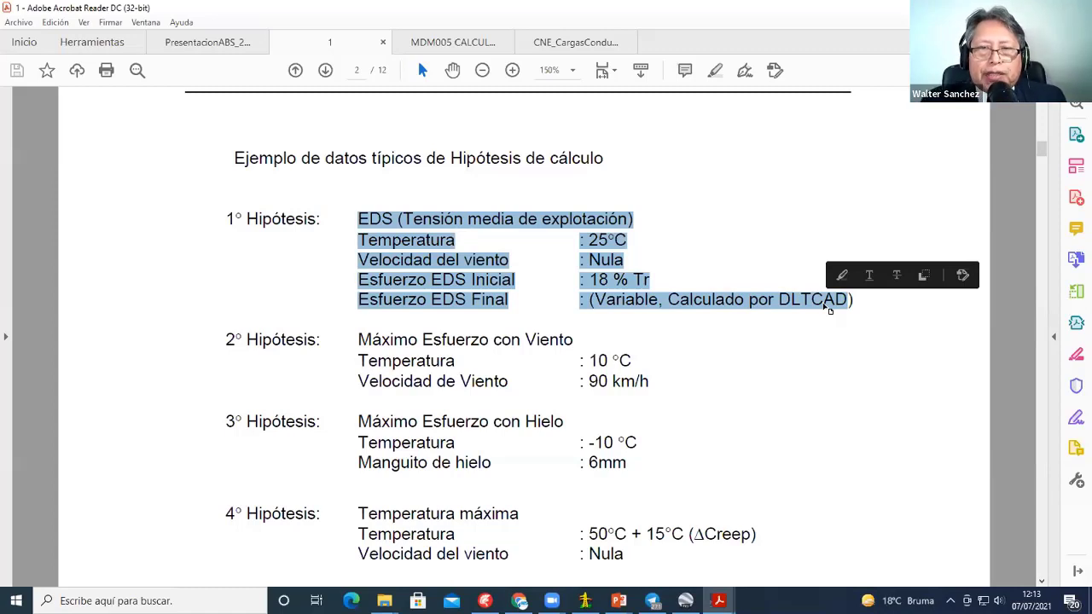
click(472, 260)
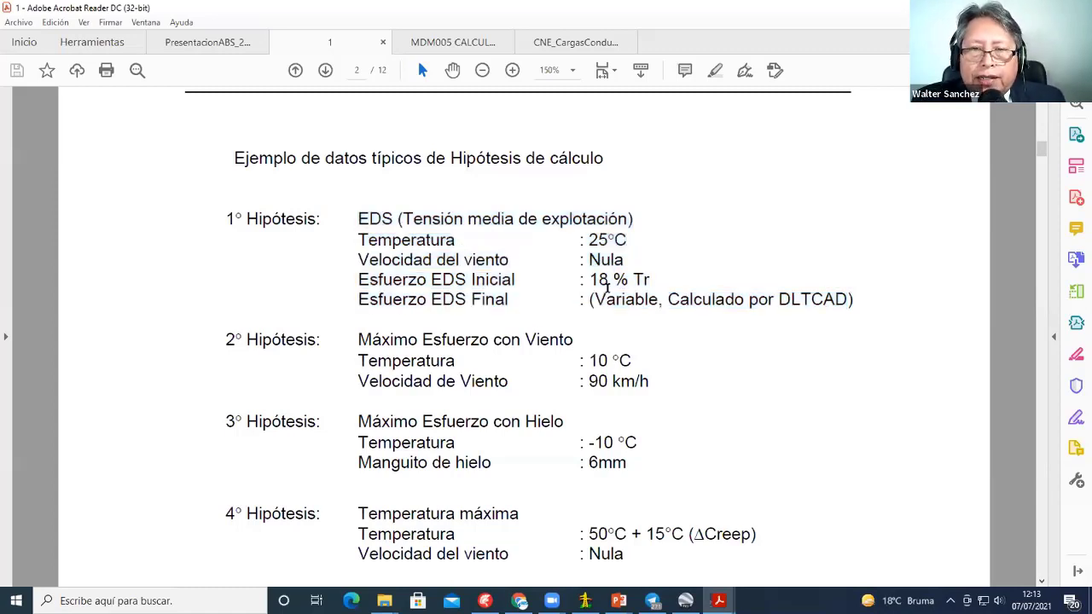
drag(357, 280, 651, 281)
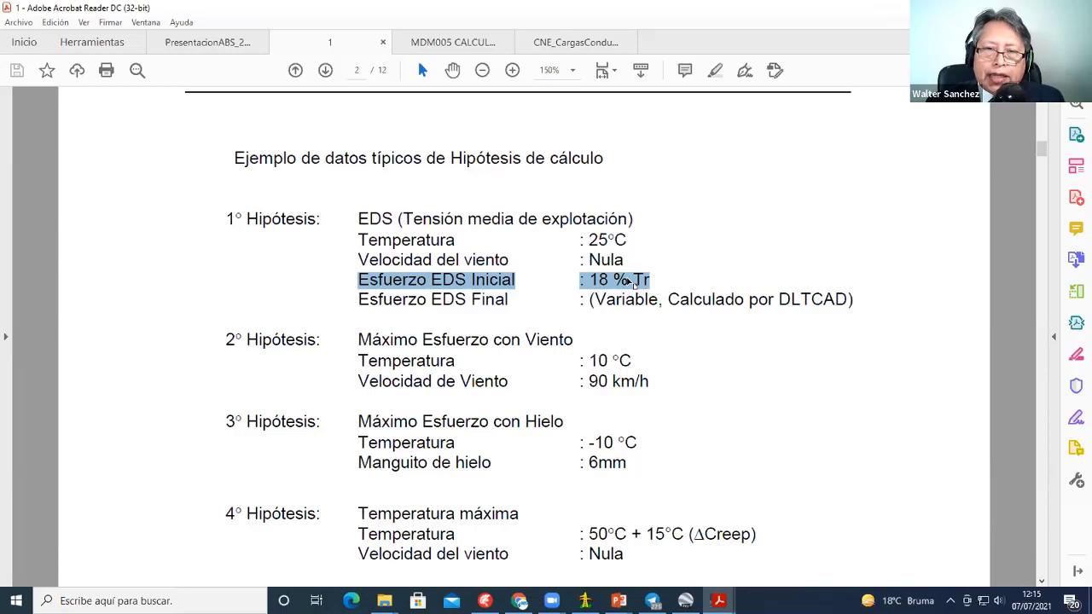
Step: Nudge page 2 to the fourth hypothesis (50°C + 15°C creep, no wind) and clear the selection
scroll(629, 281, up, 2)
scroll(566, 343, down, 2)
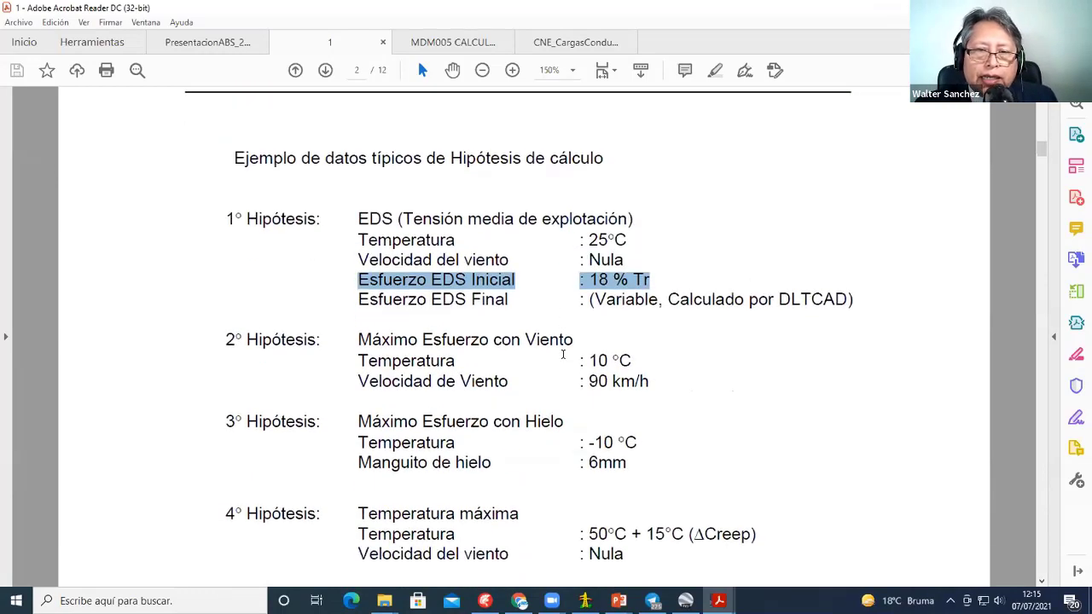
scroll(563, 355, down, 1)
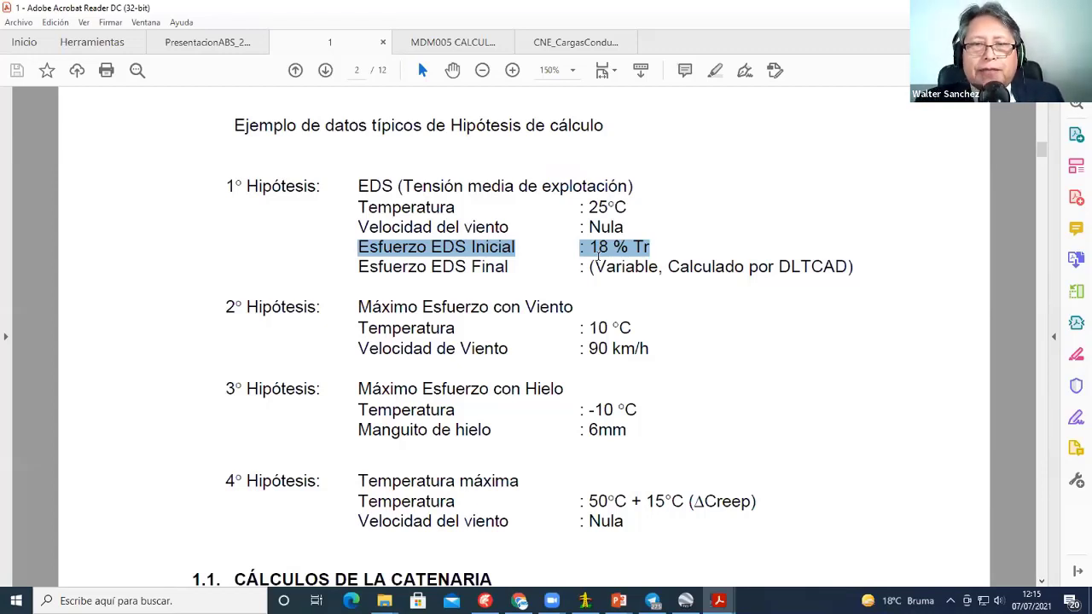
click(584, 265)
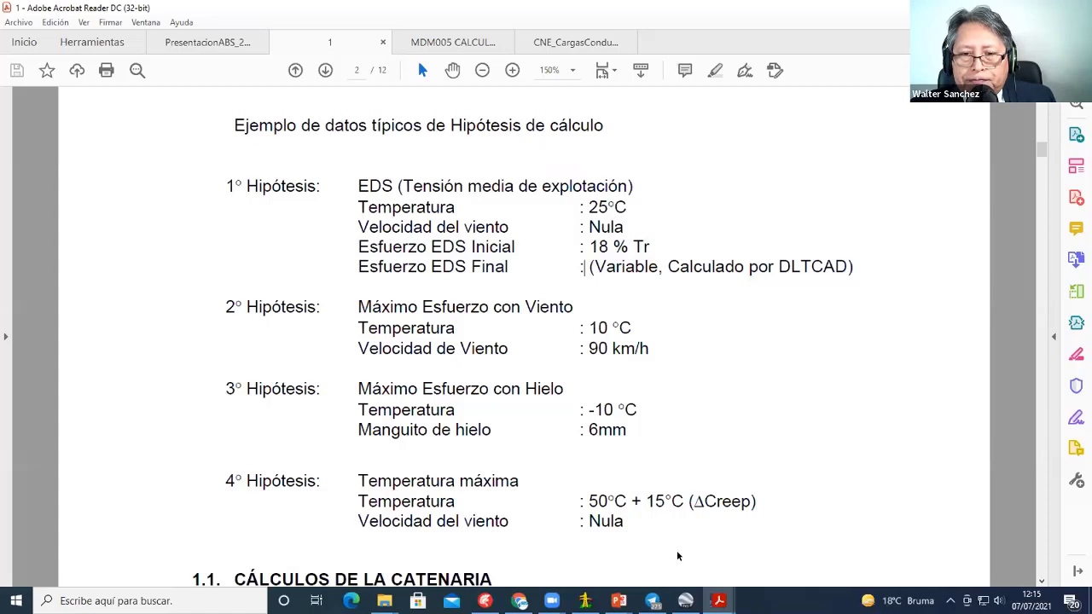
mouse_move(718, 601)
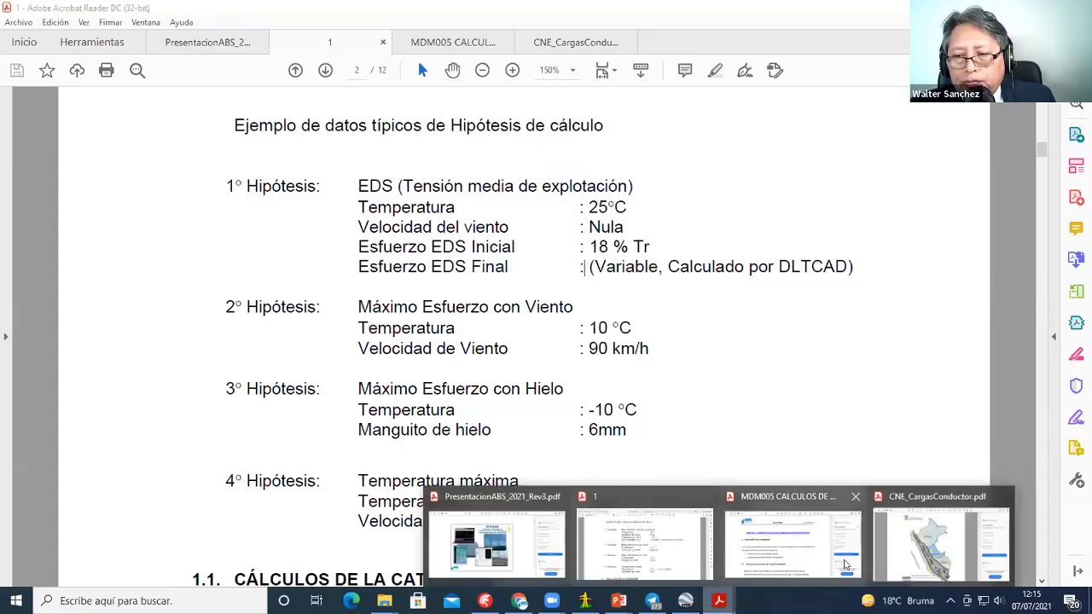
Step: Switch to CNE_CargasConductor.pdf and scroll from the page 217 NOTA to Peru's Zona A/B/C map
click(910, 544)
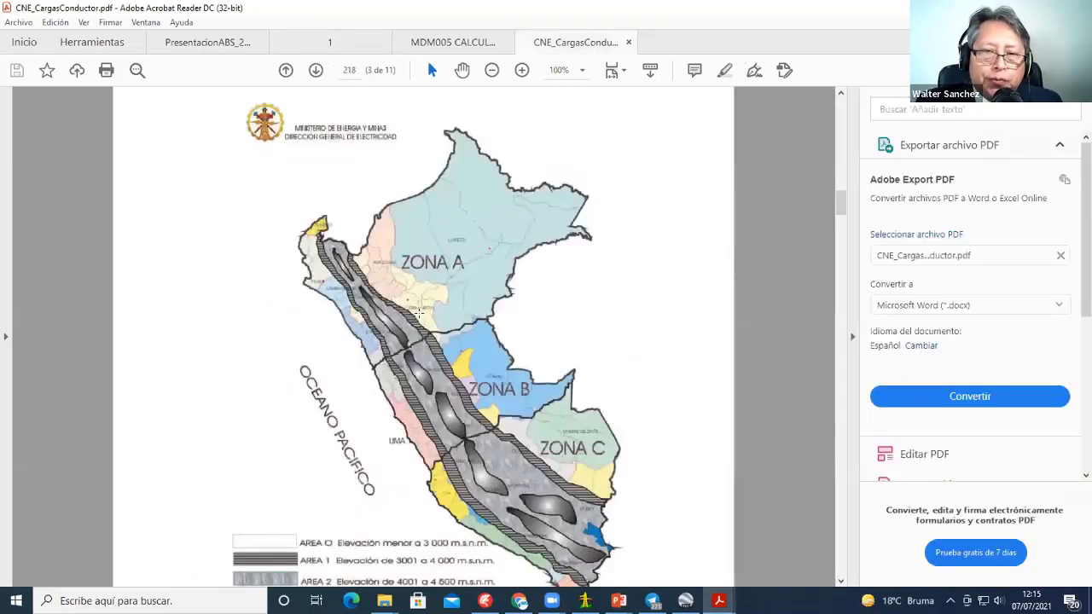
scroll(419, 314, up, 1)
scroll(419, 314, up, 3)
scroll(419, 314, up, 4)
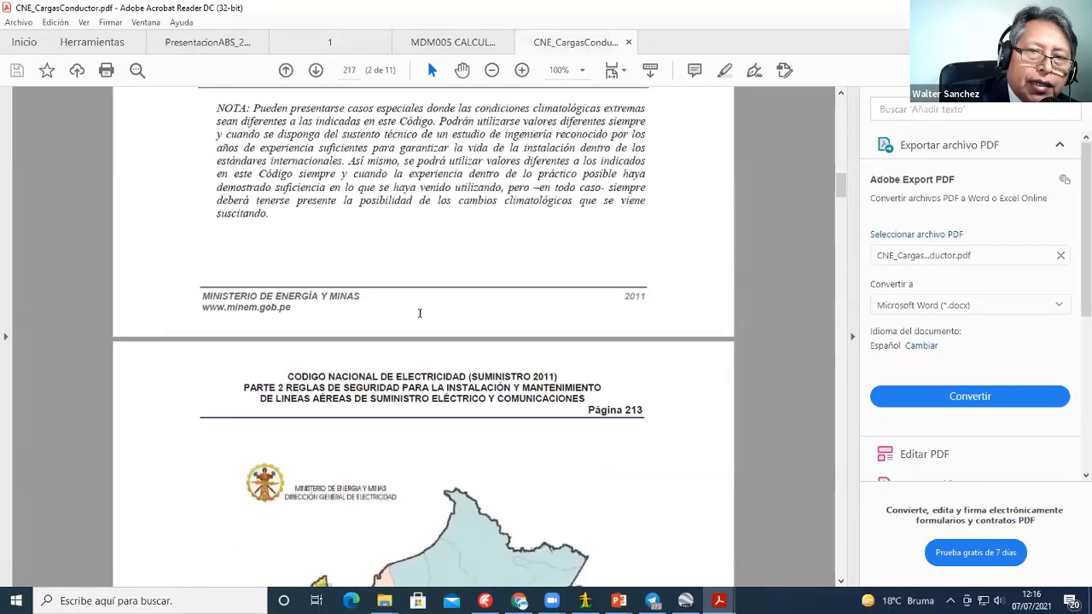
scroll(419, 314, up, 4)
scroll(419, 314, up, 5)
scroll(419, 314, up, 2)
scroll(419, 314, up, 1)
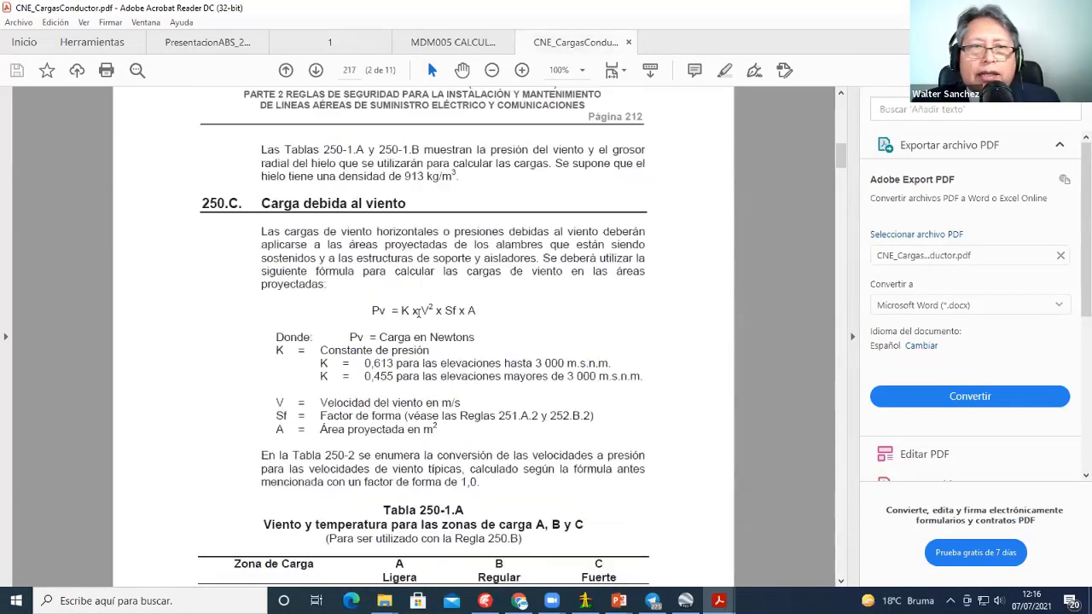
scroll(419, 314, up, 1)
scroll(419, 314, up, 5)
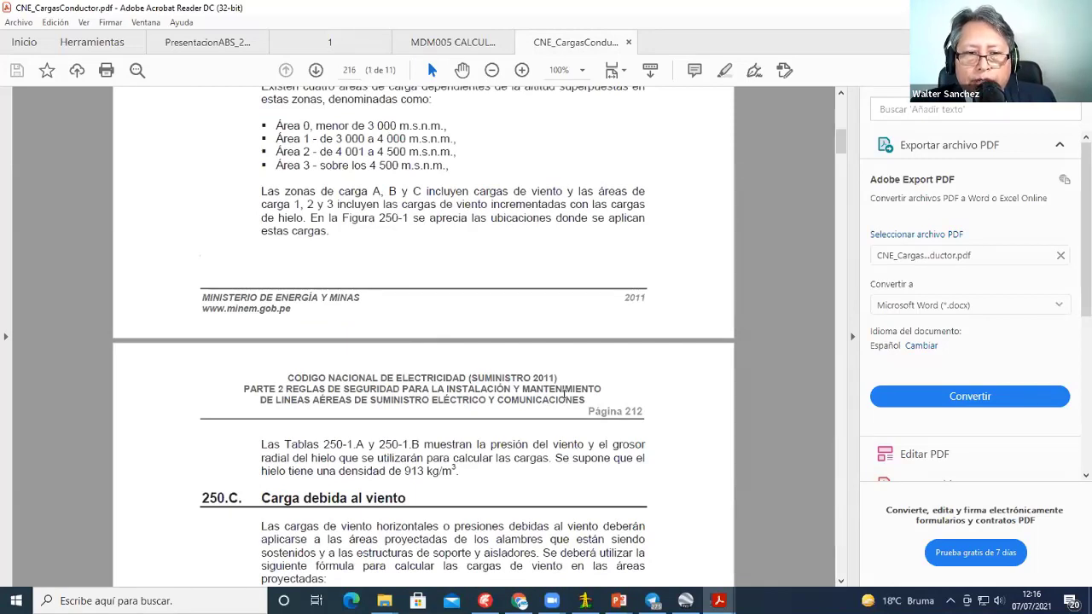
scroll(563, 394, down, 1)
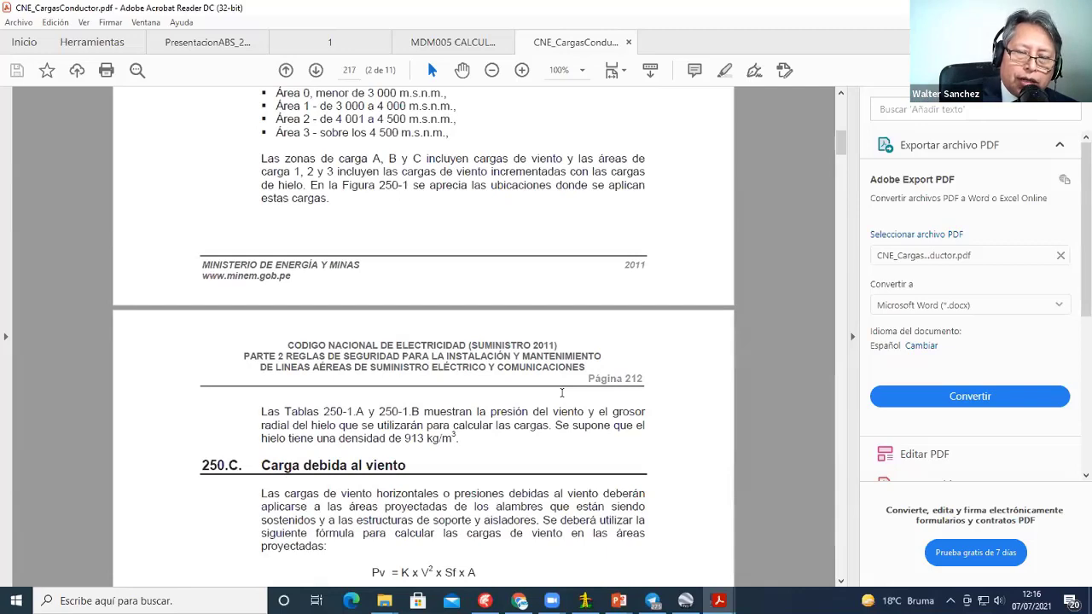
scroll(553, 411, down, 4)
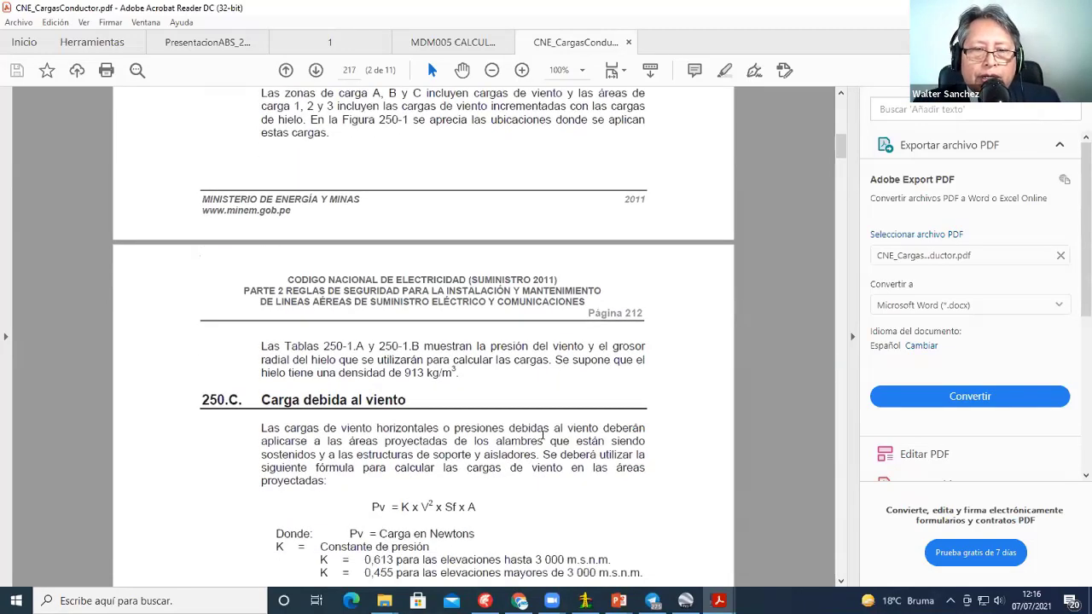
scroll(550, 417, down, 3)
scroll(547, 422, down, 2)
scroll(544, 424, down, 3)
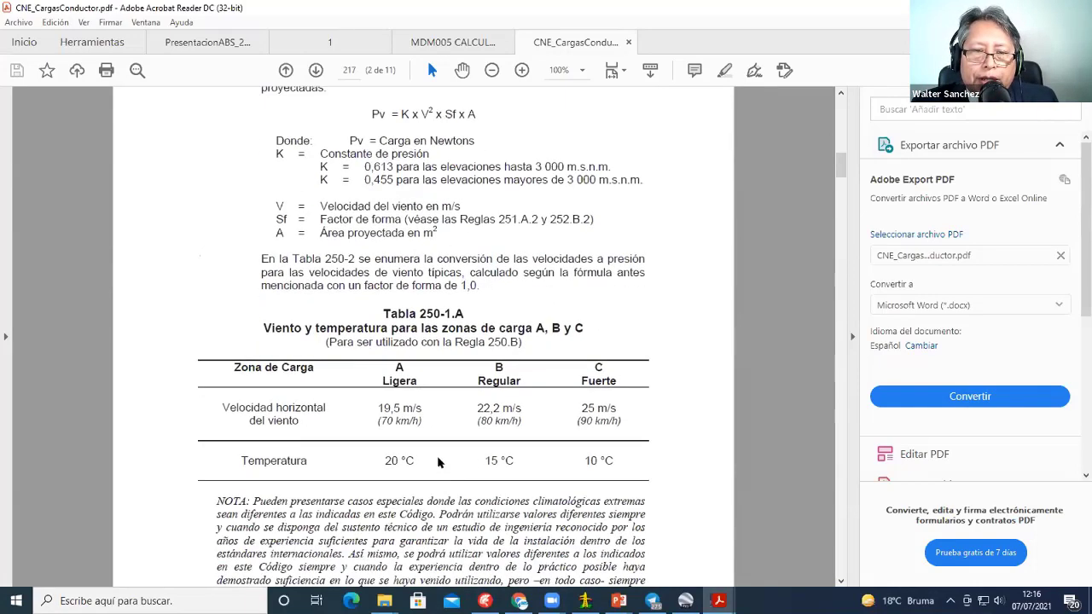
scroll(405, 369, down, 5)
scroll(404, 369, down, 6)
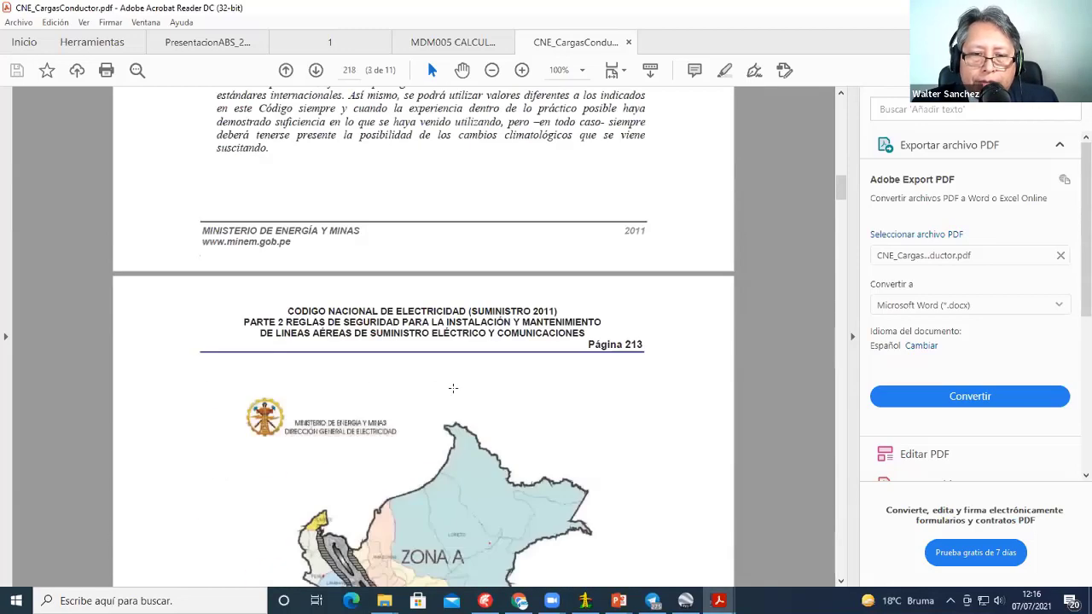
scroll(496, 409, down, 7)
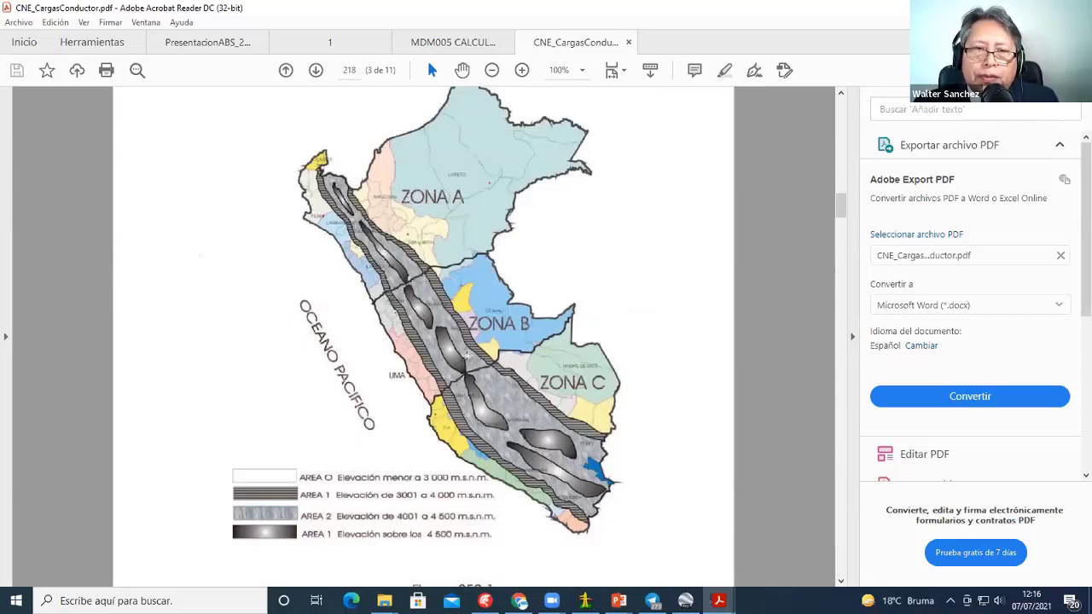
Step: Scroll back and forth through Tabla 250-1.A and the Peru load-zone map
scroll(451, 358, up, 5)
scroll(450, 359, up, 3)
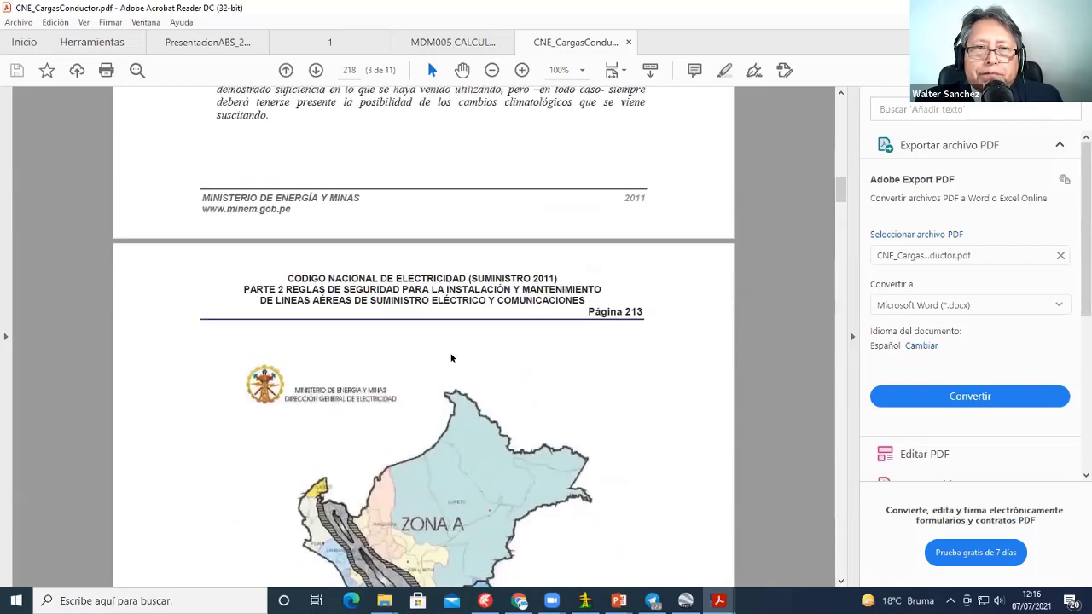
scroll(451, 354, up, 5)
scroll(451, 353, up, 5)
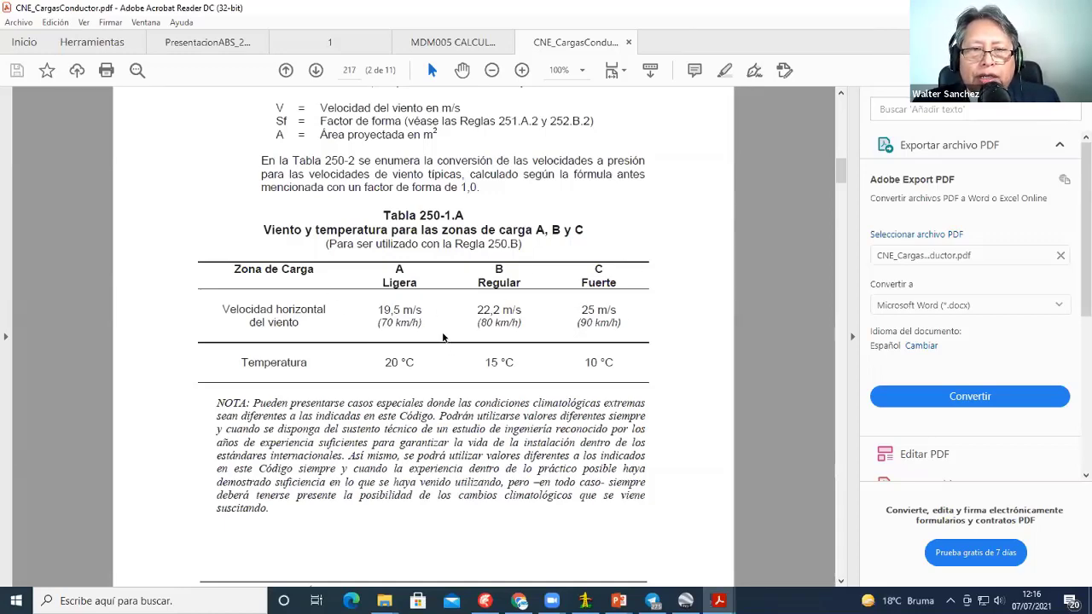
scroll(443, 334, down, 3)
scroll(435, 324, down, 5)
scroll(418, 311, down, 2)
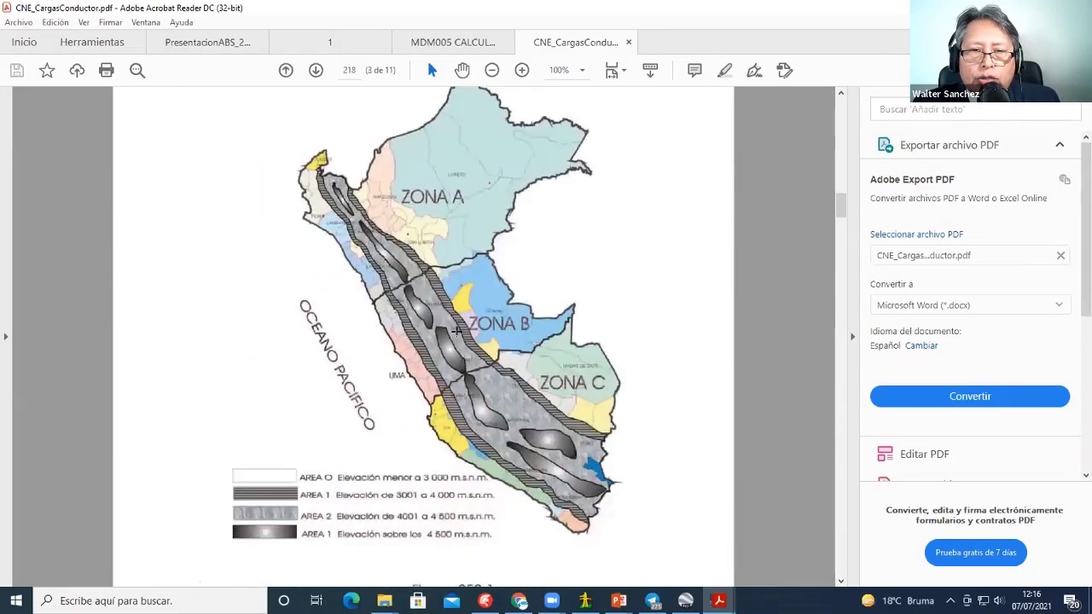
scroll(501, 384, down, 3)
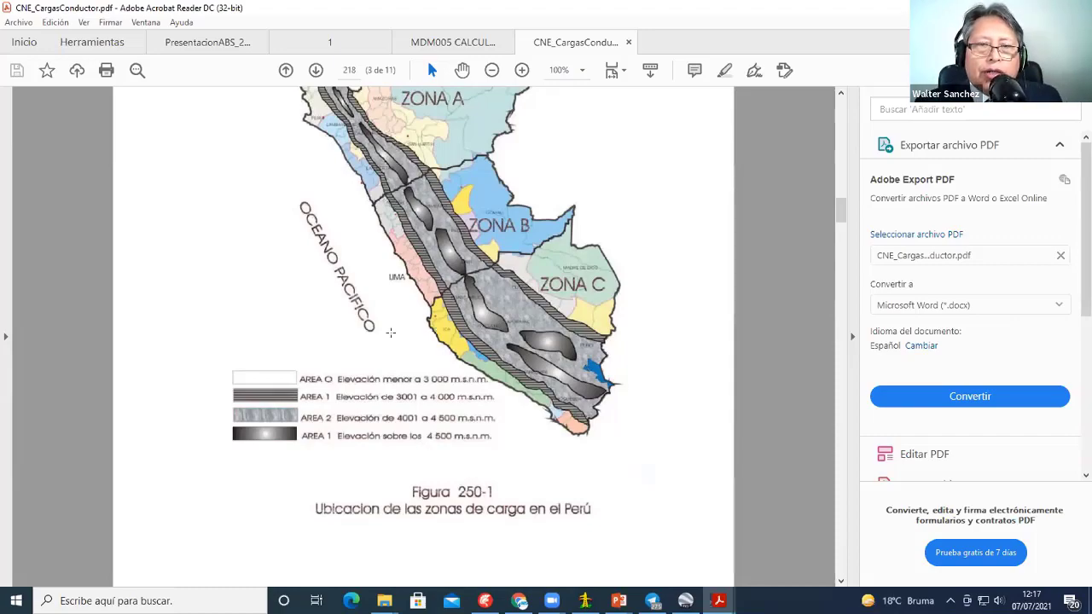
scroll(413, 300, down, 1)
scroll(471, 281, down, 9)
scroll(471, 281, down, 20)
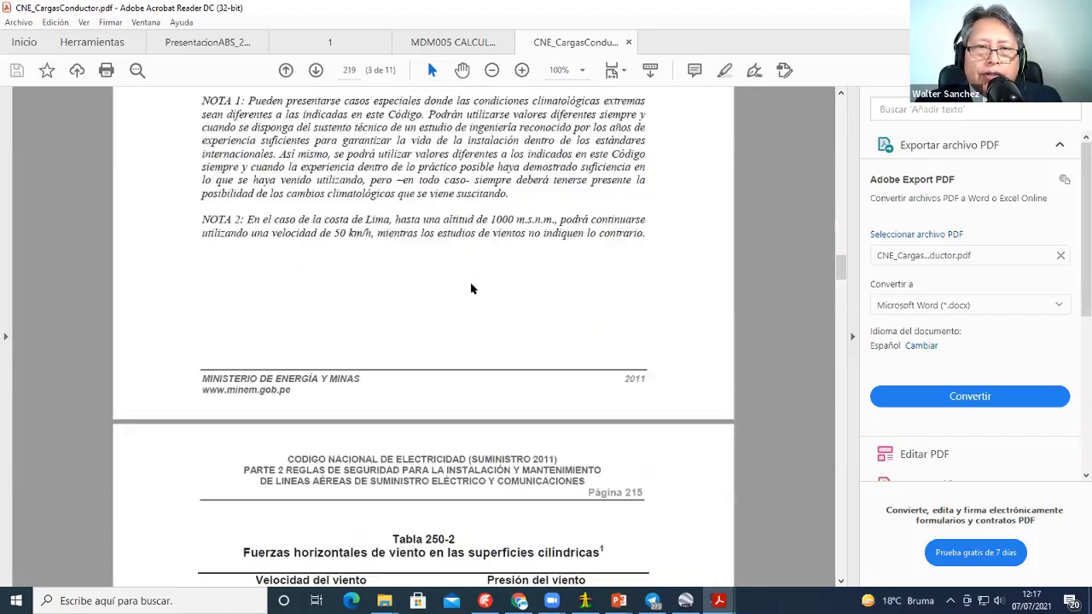
scroll(471, 281, down, 1)
scroll(471, 281, up, 9)
scroll(471, 282, up, 14)
scroll(471, 282, up, 8)
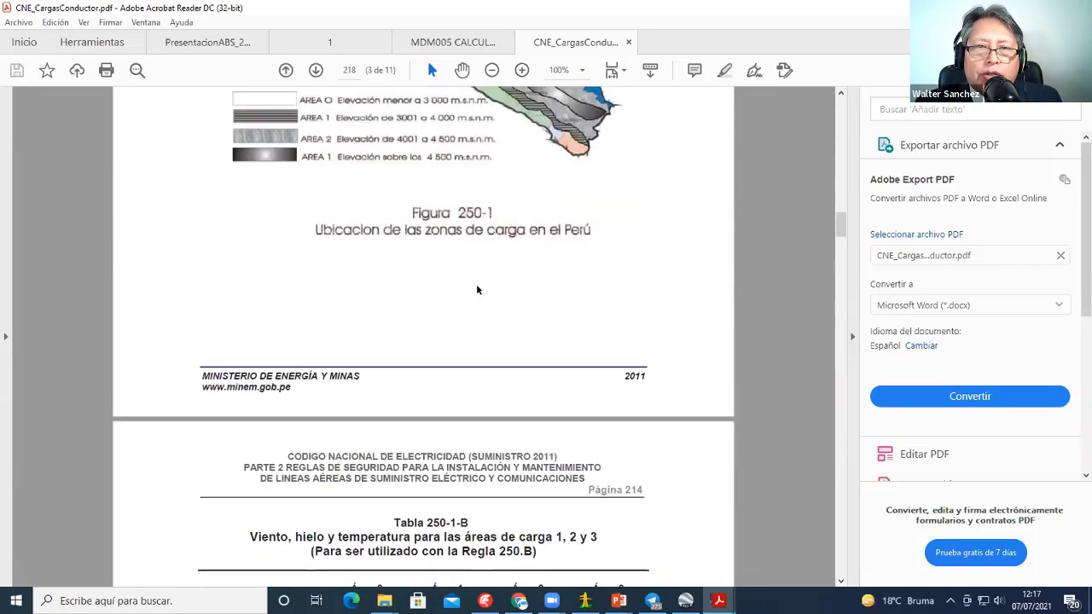
scroll(471, 281, up, 6)
scroll(471, 281, up, 3)
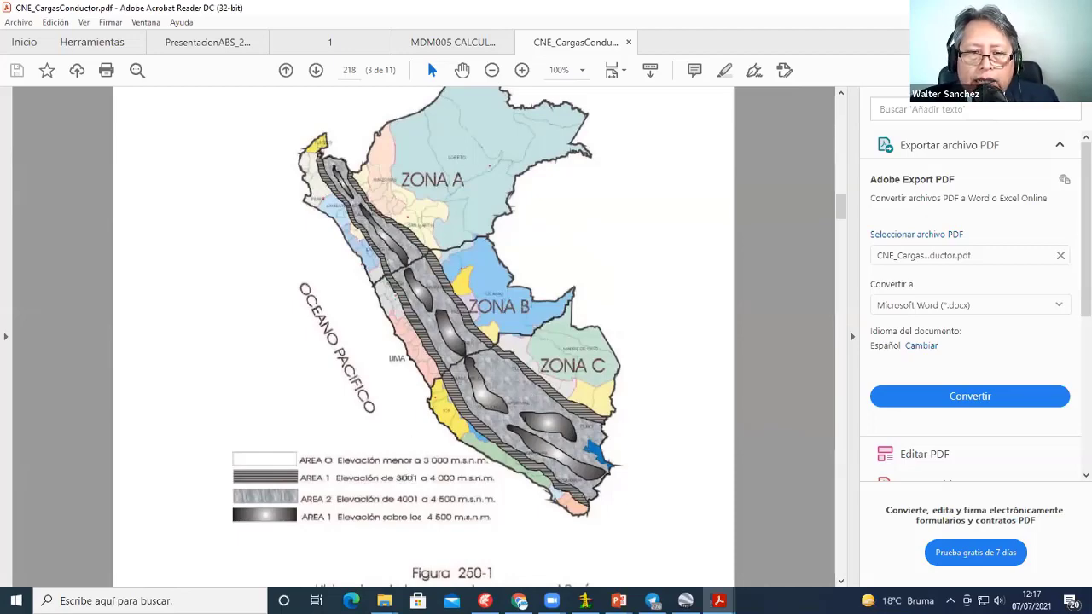
Step: Scroll down to Tabla 250-1-B on page 219 and highlight Área 0's 3 000 m limit
scroll(401, 486, down, 2)
scroll(406, 465, down, 2)
scroll(409, 457, down, 6)
scroll(409, 454, down, 2)
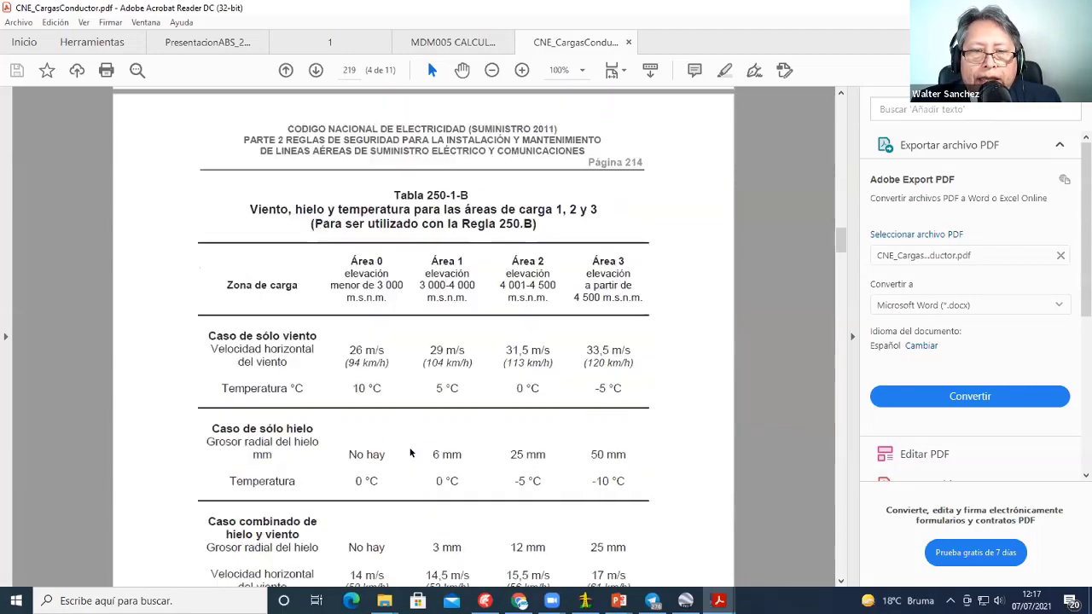
scroll(410, 446, down, 2)
scroll(417, 427, down, 2)
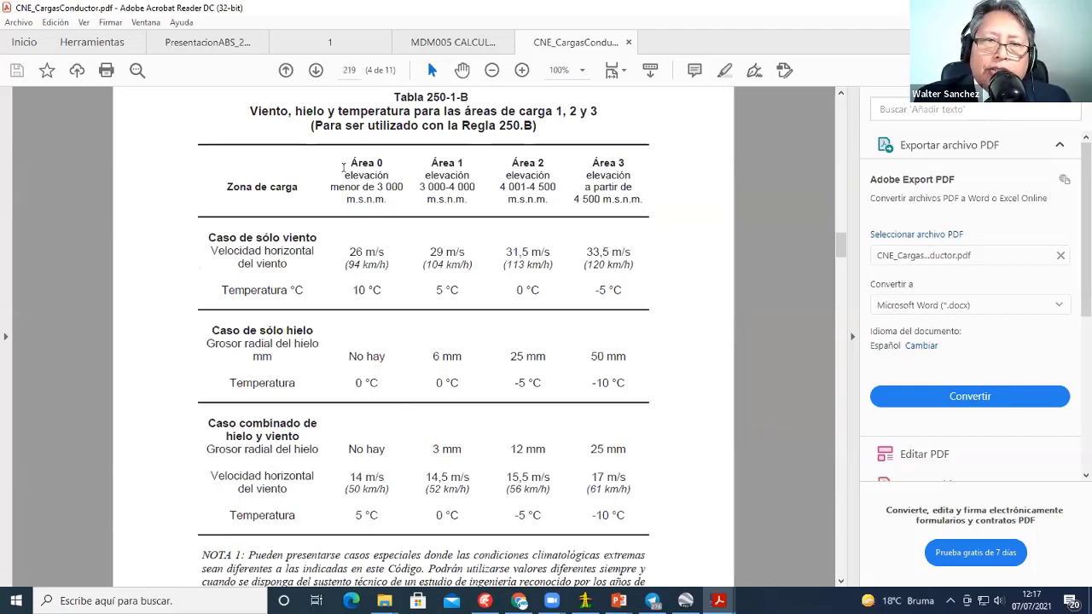
drag(402, 184, 375, 188)
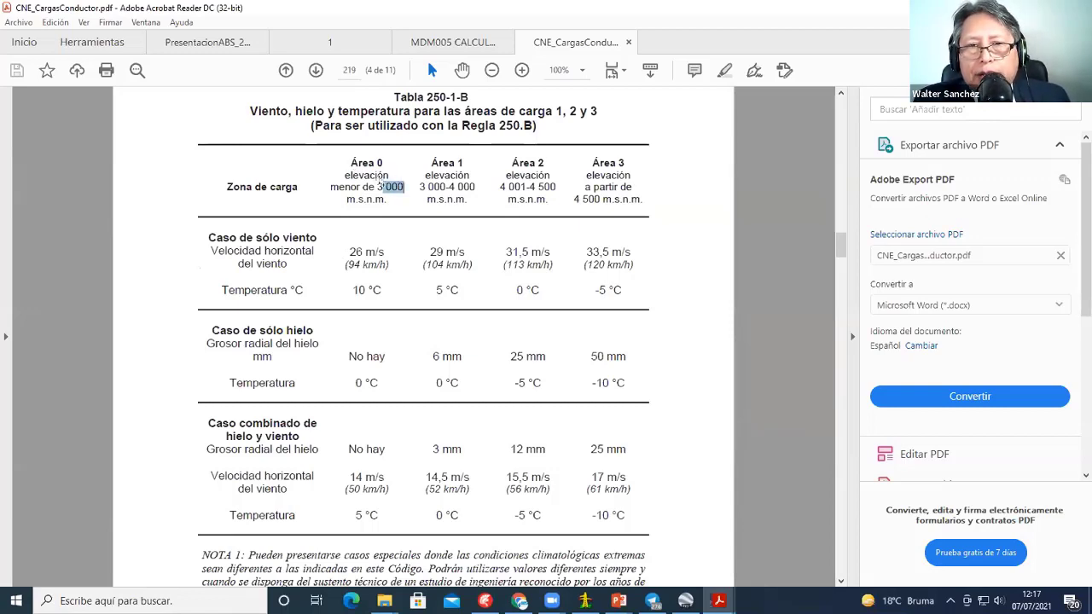
click(461, 223)
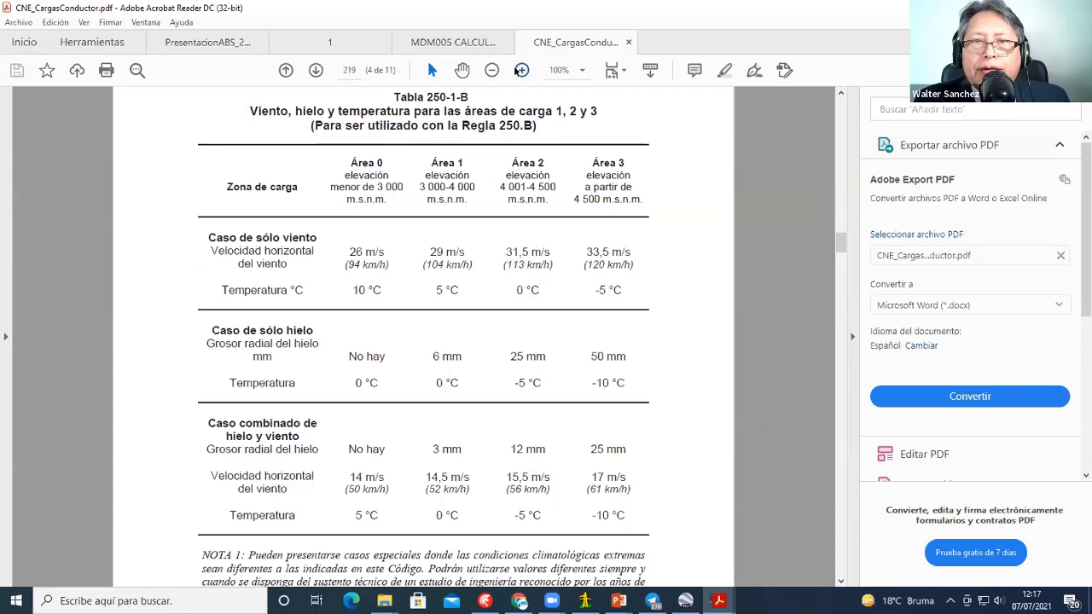
Step: Zoom Tabla 250-1-B to 125% and highlight Área 3's 120 km/h wind speed
click(522, 70)
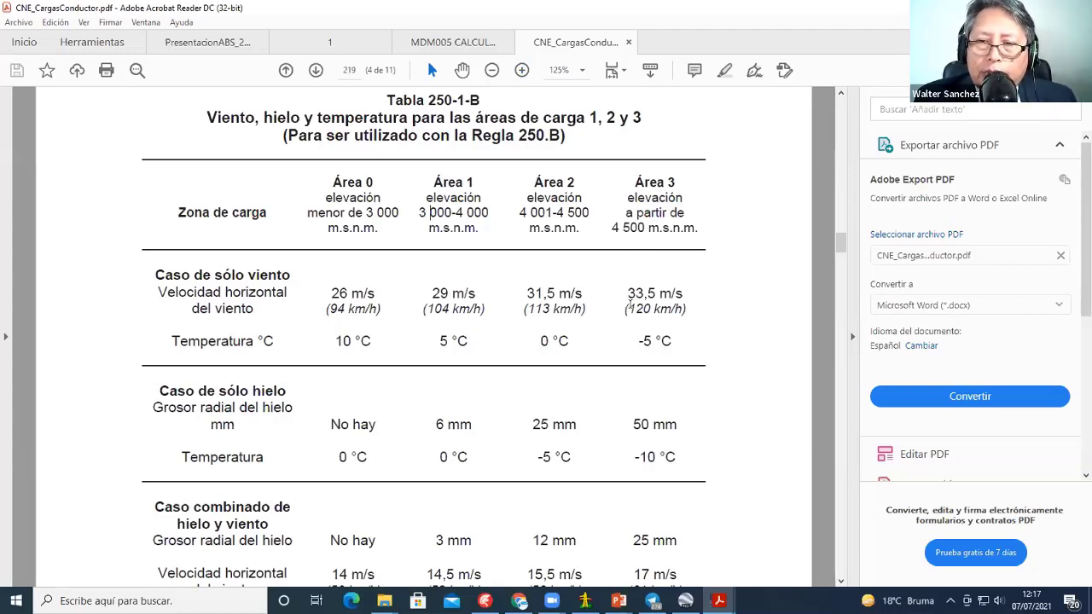
drag(629, 305, 638, 309)
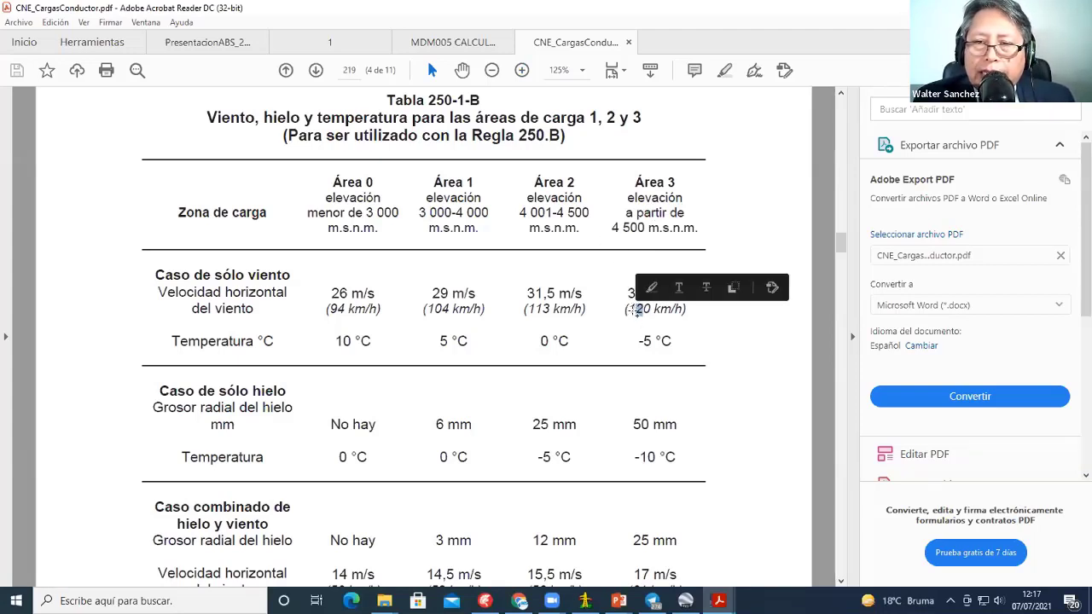
click(717, 361)
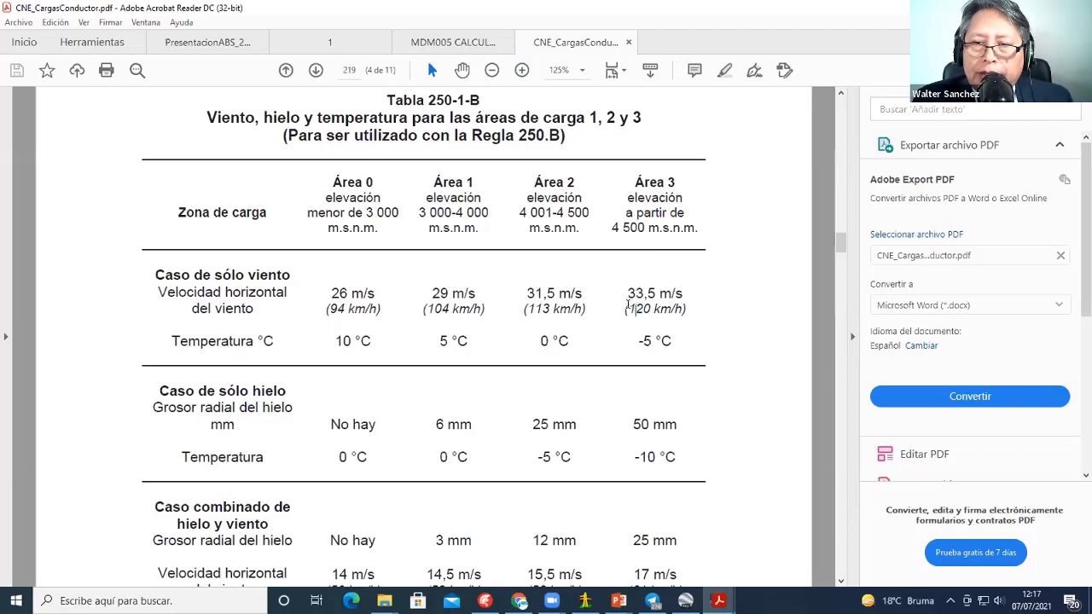
drag(629, 306, 686, 311)
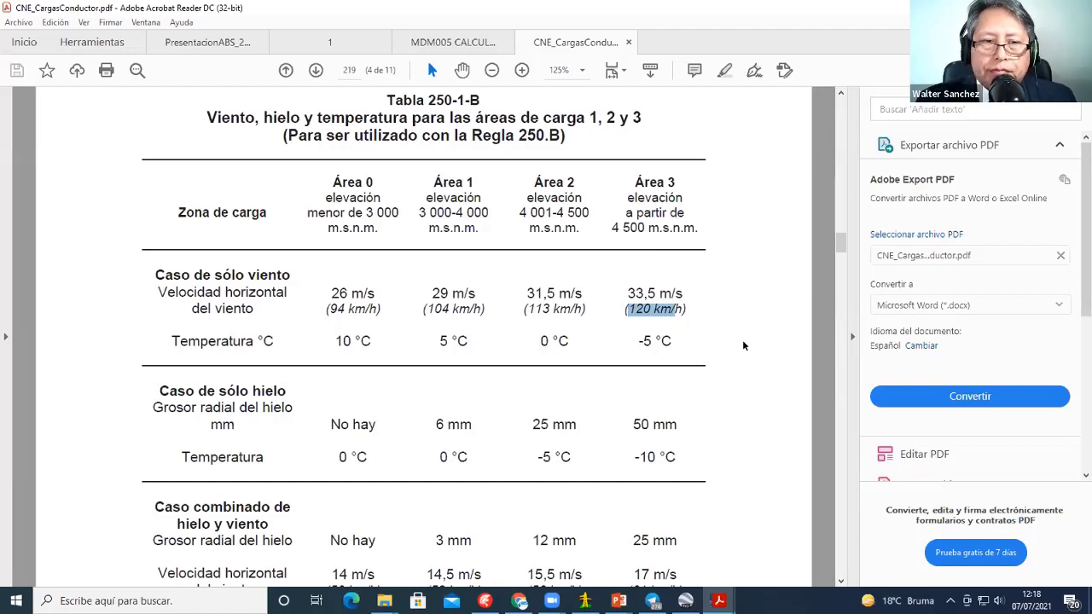
click(645, 340)
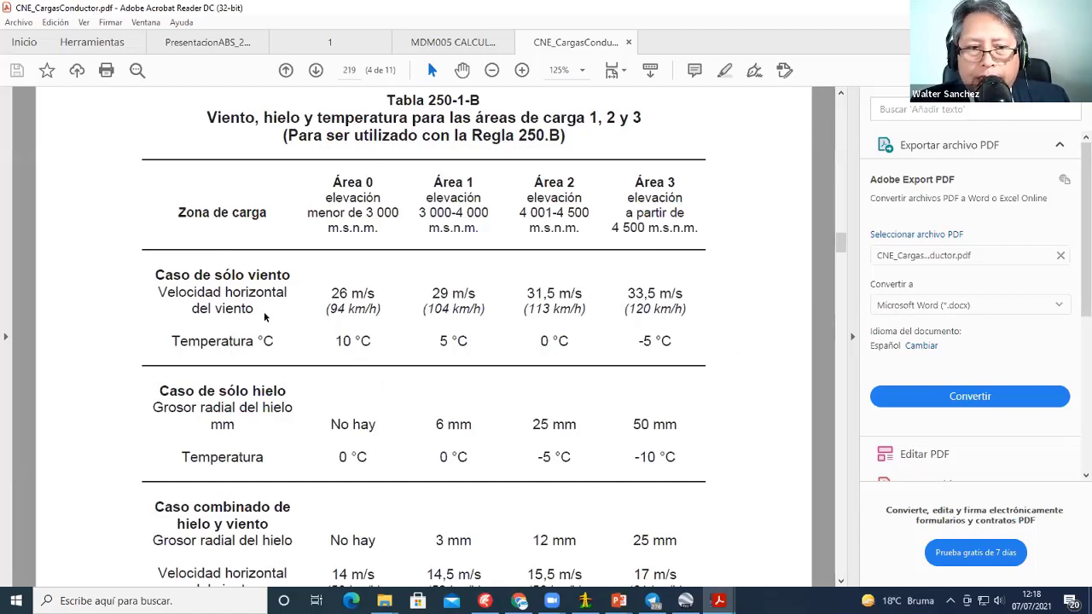
Step: Scroll down and highlight the Caso de sólo hielo rows
scroll(271, 320, down, 1)
scroll(287, 354, down, 1)
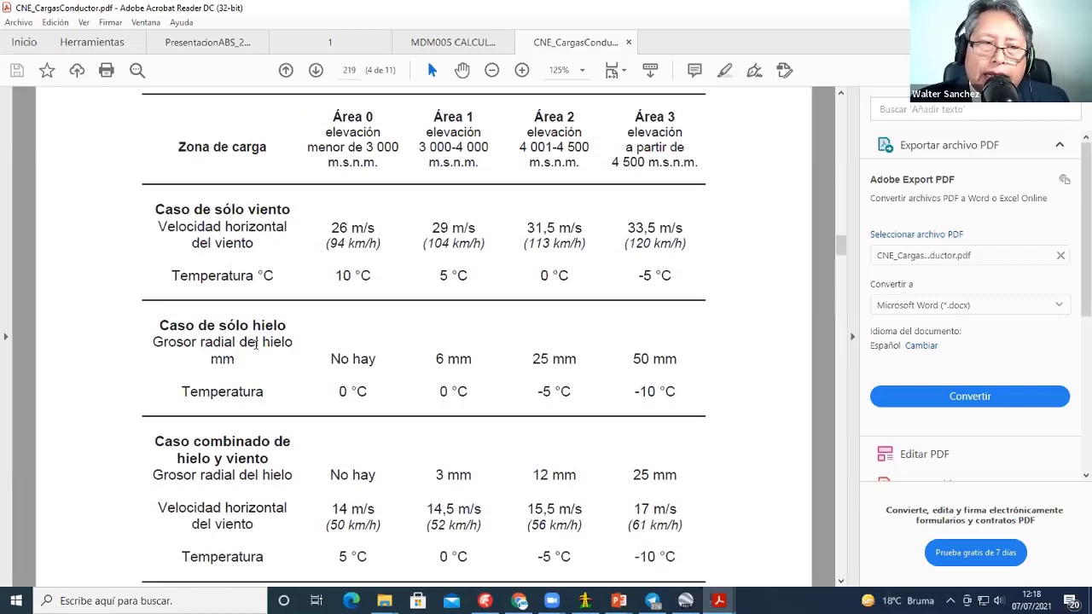
drag(157, 327, 265, 394)
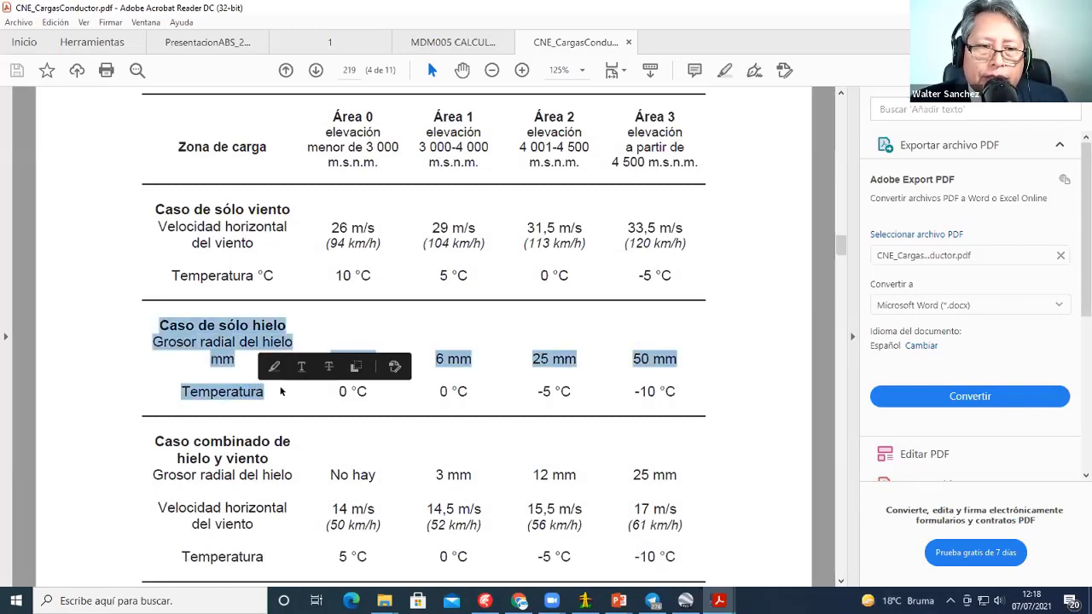
click(298, 406)
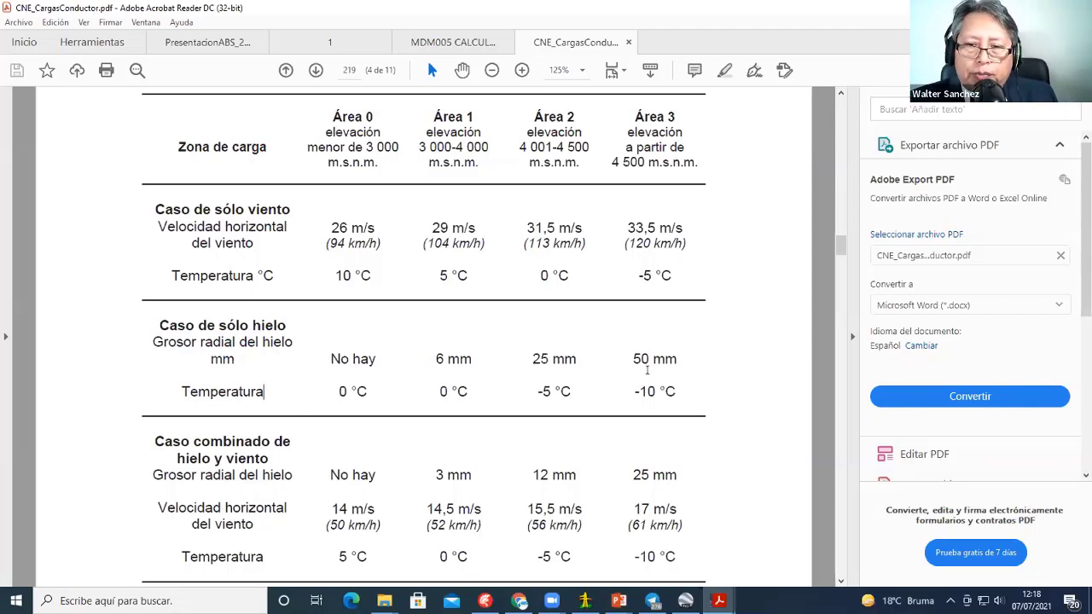
scroll(651, 364, down, 1)
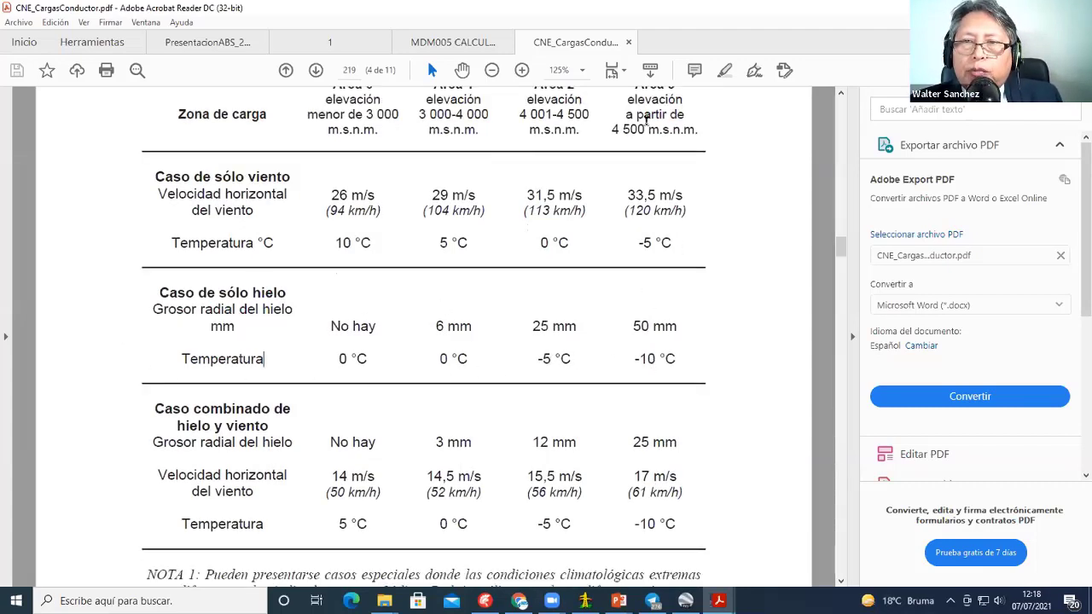
scroll(646, 120, up, 2)
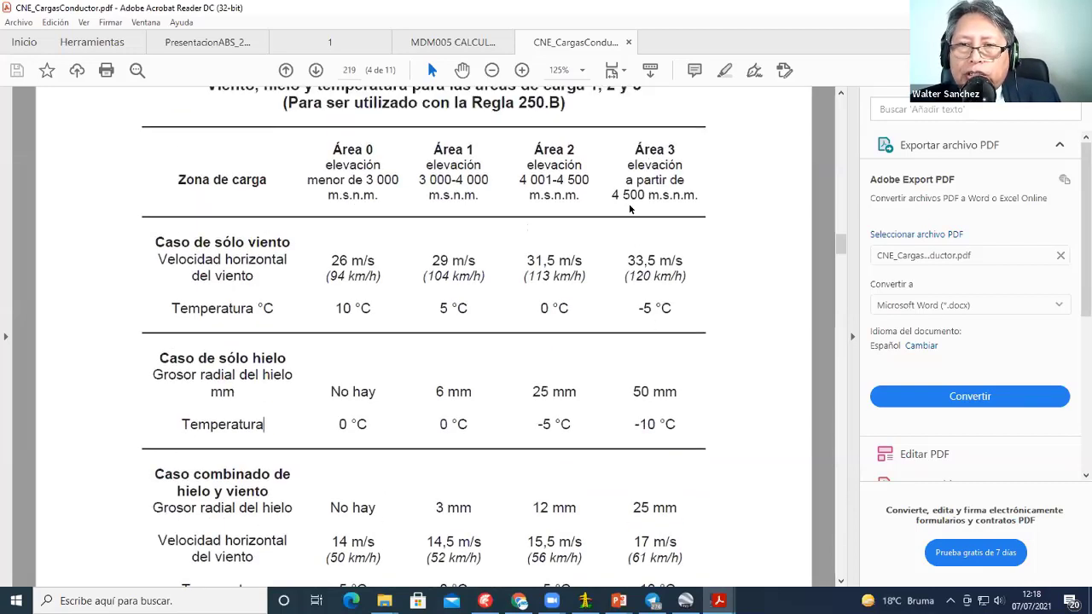
drag(630, 391, 678, 392)
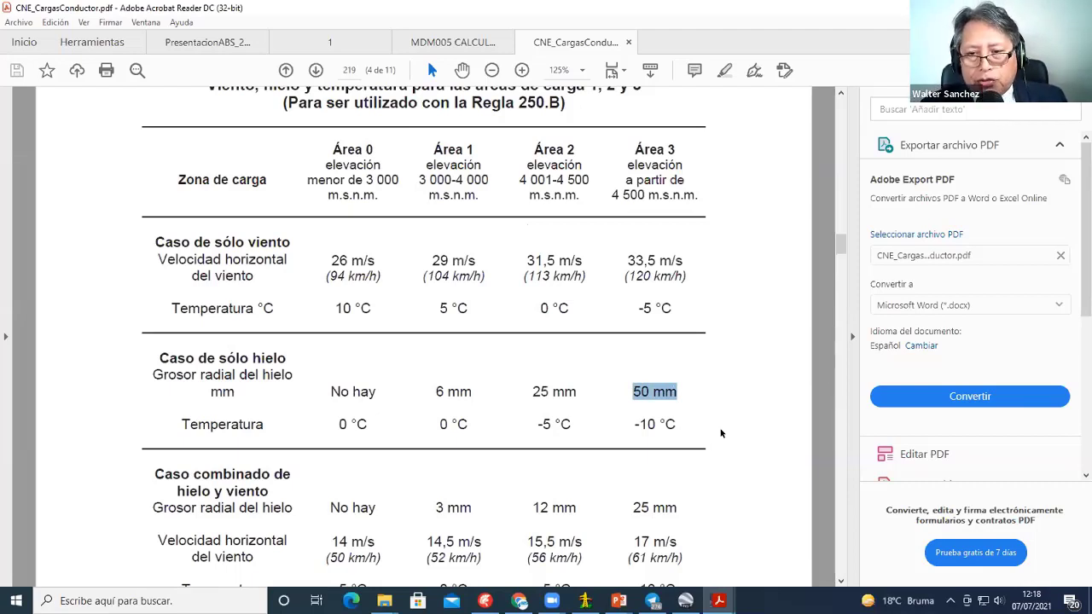
drag(634, 424, 676, 424)
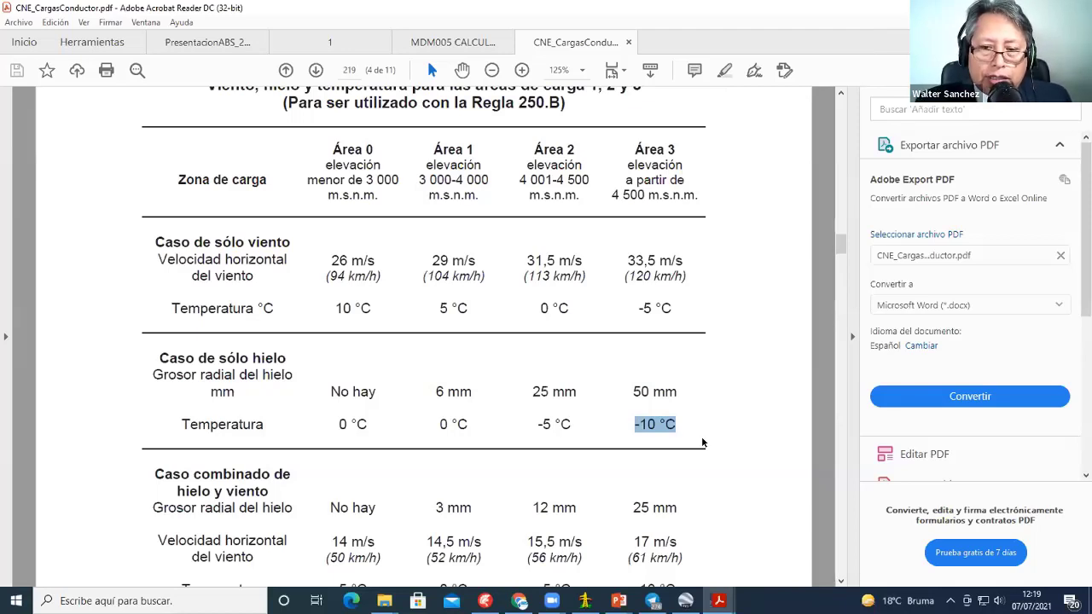
click(638, 425)
drag(637, 424, 674, 426)
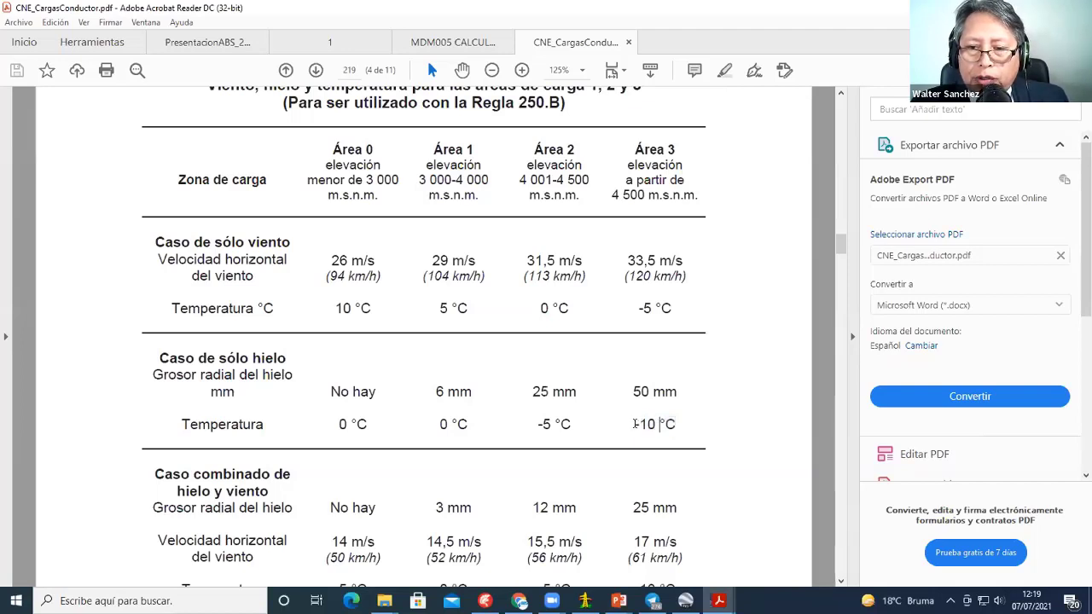
click(679, 429)
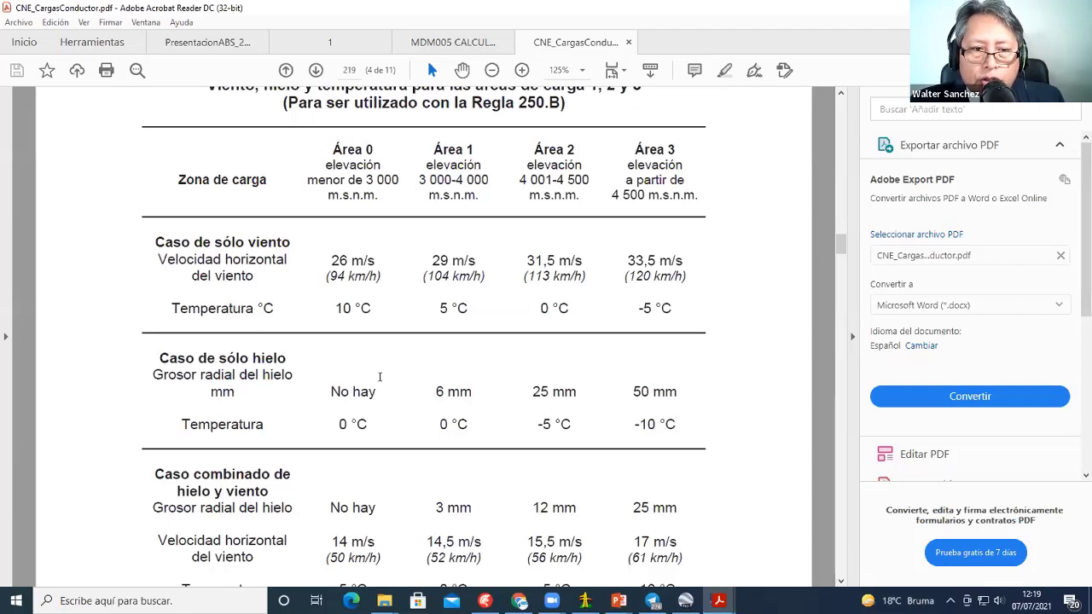
drag(626, 391, 677, 393)
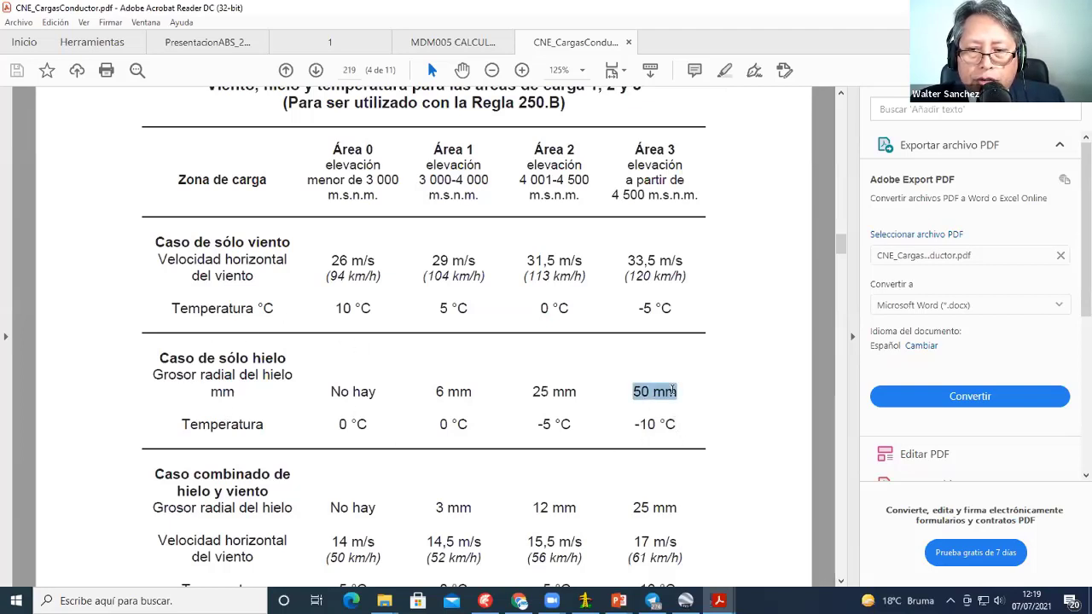
click(683, 433)
scroll(675, 435, down, 1)
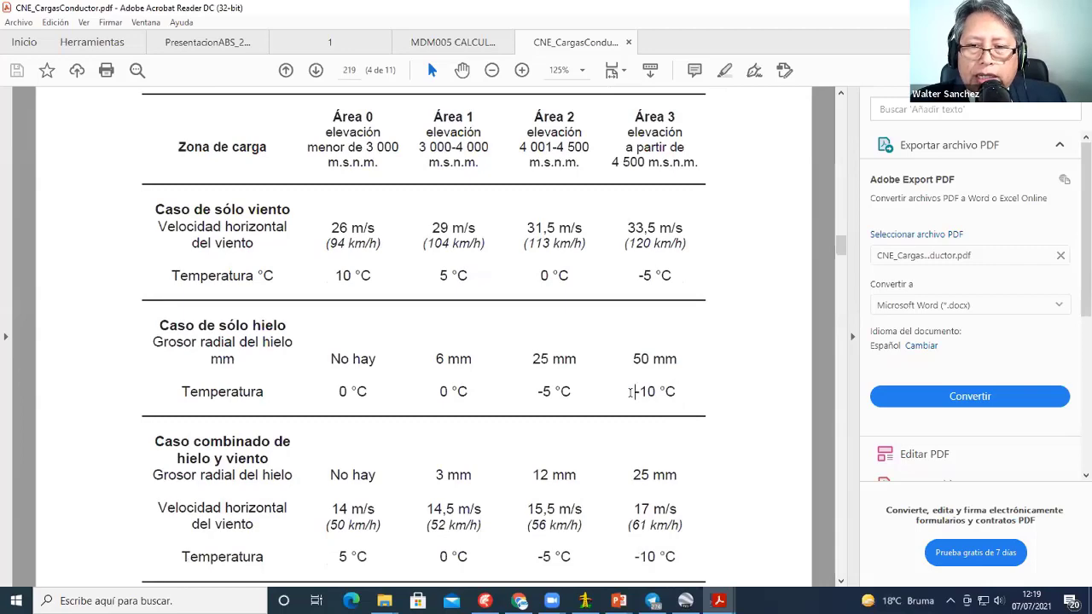
drag(632, 392, 676, 392)
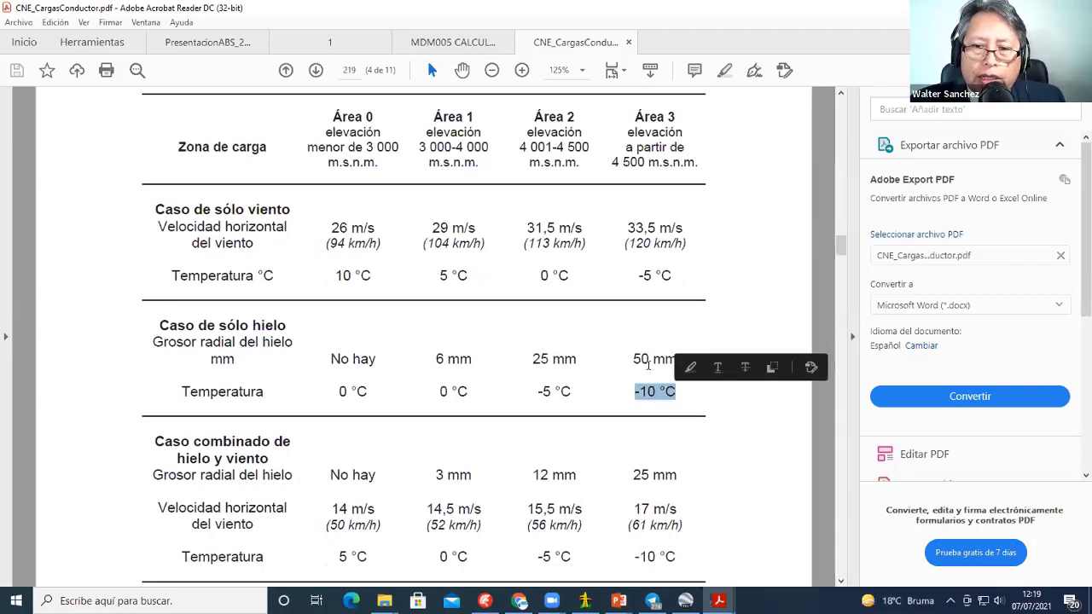
click(649, 365)
drag(628, 358, 678, 360)
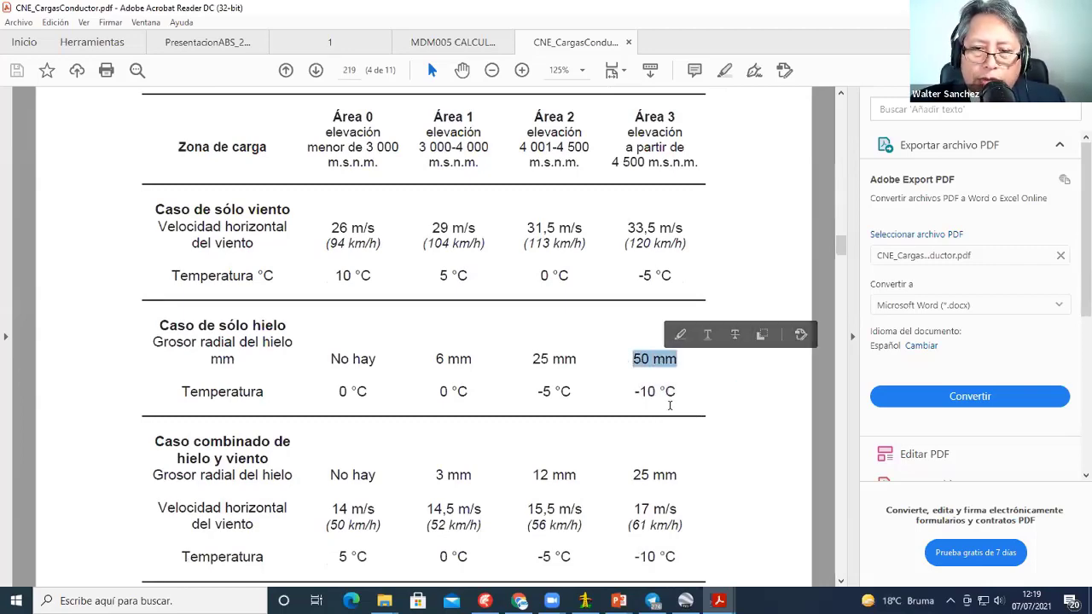
scroll(670, 406, down, 1)
scroll(670, 406, down, 1)
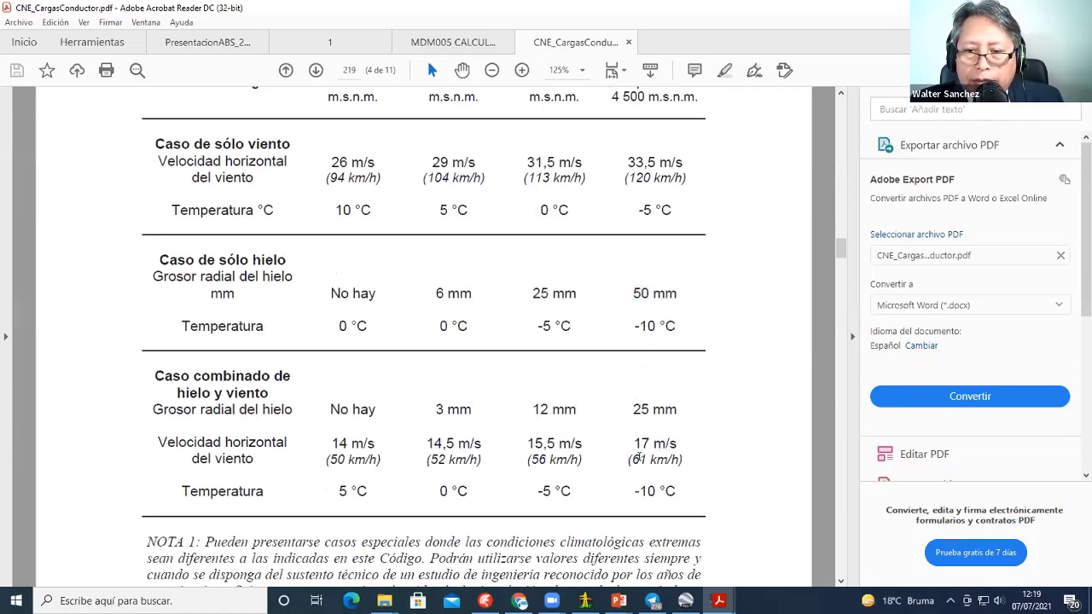
drag(627, 459, 704, 466)
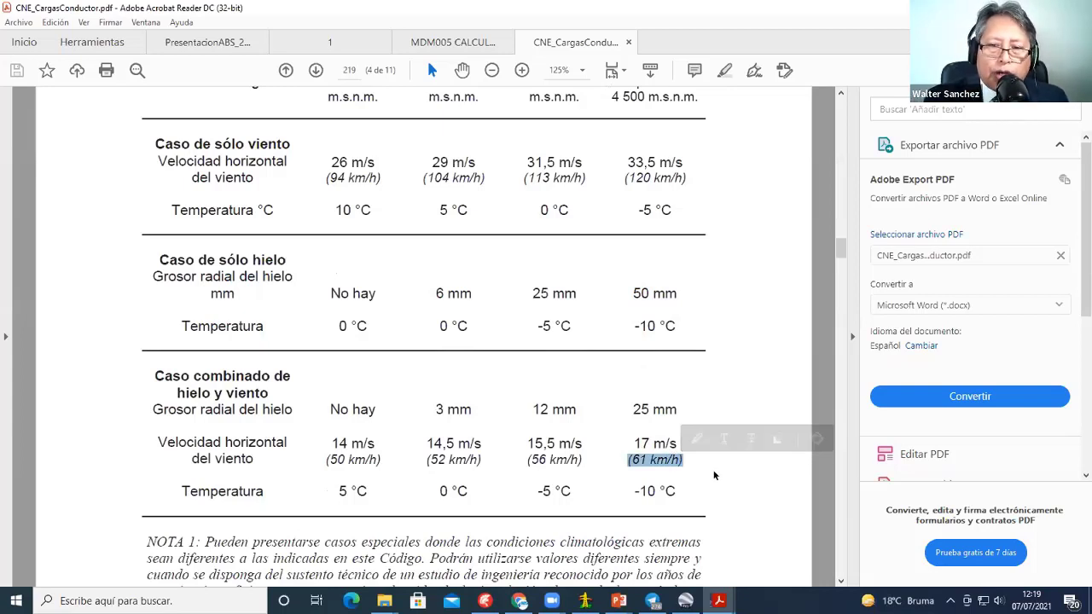
drag(679, 410, 630, 411)
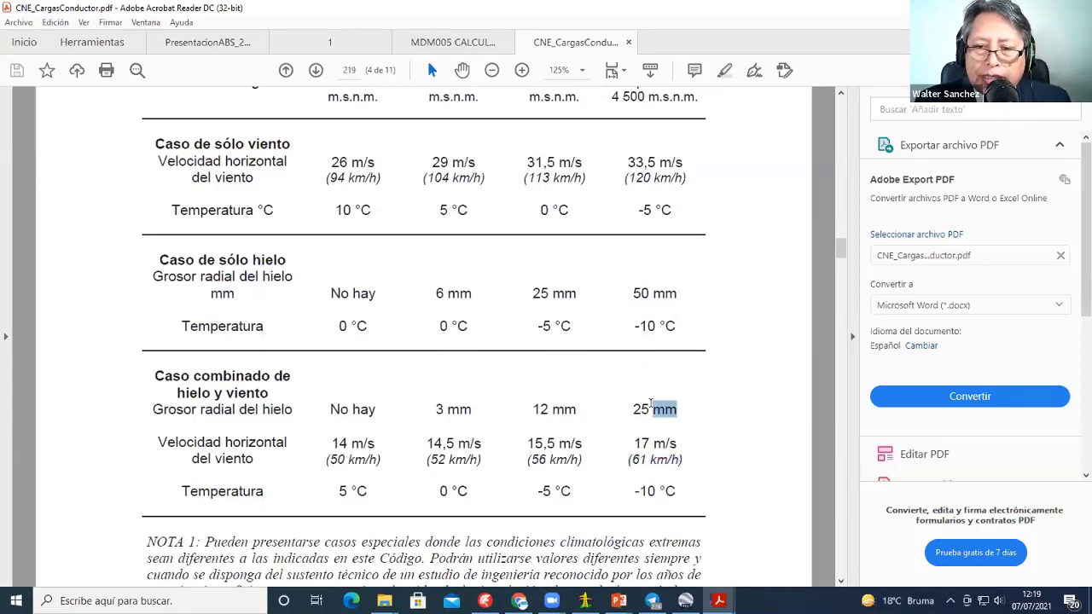
click(665, 410)
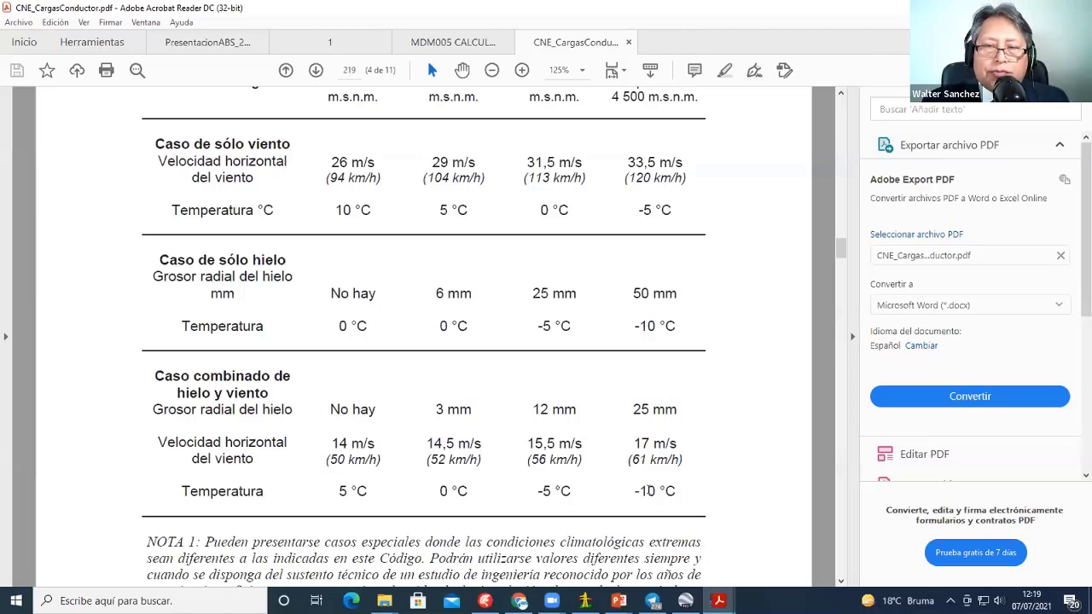
scroll(649, 461, up, 2)
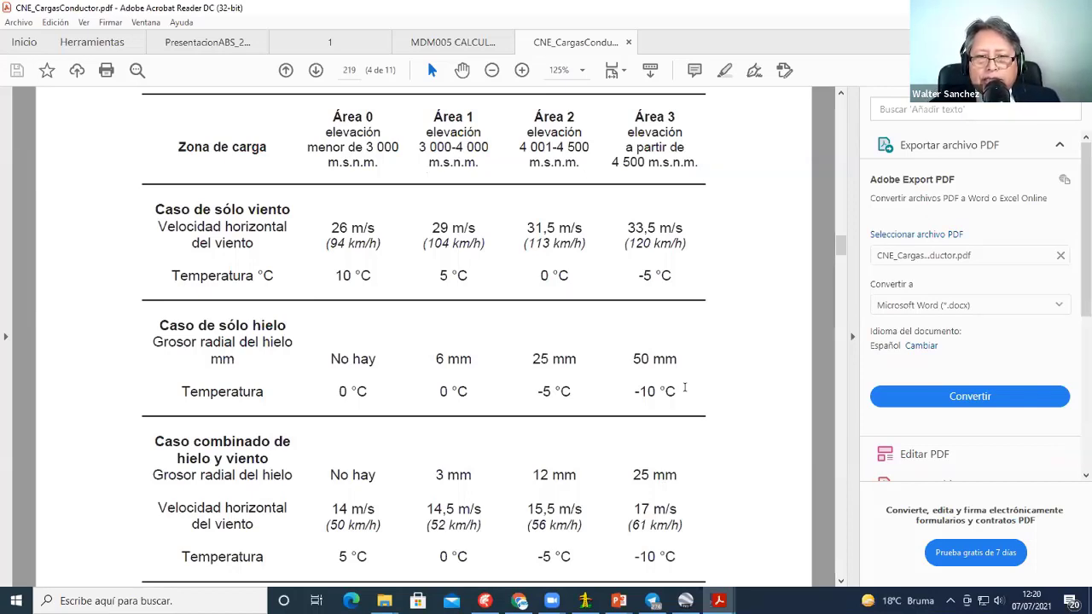
scroll(679, 391, down, 1)
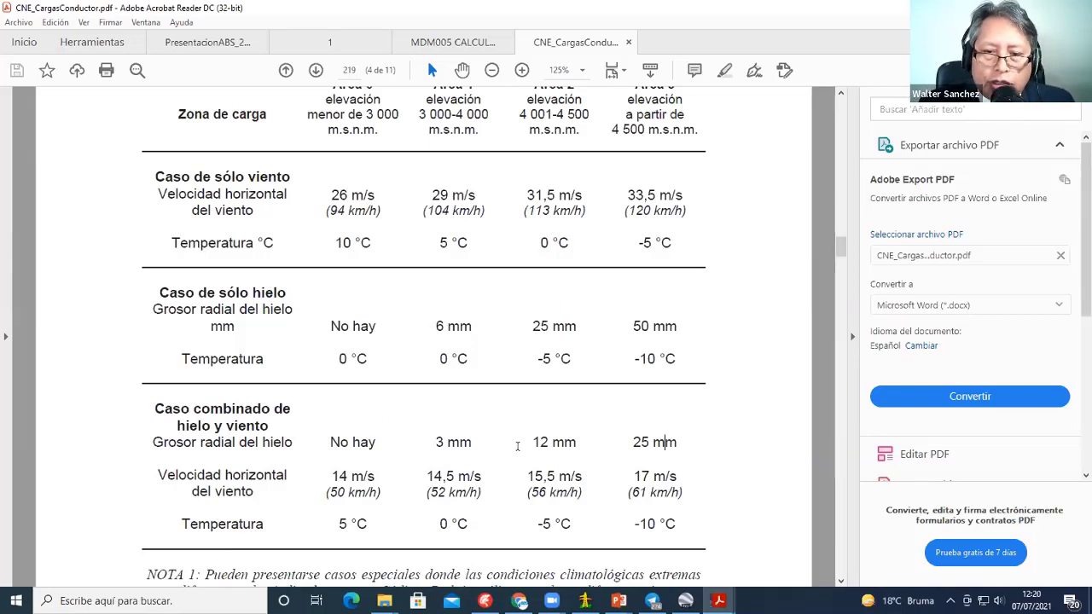
Step: Scroll below Tabla 250-1-B and select the first lines of NOTA 1
scroll(615, 424, down, 3)
scroll(615, 424, down, 2)
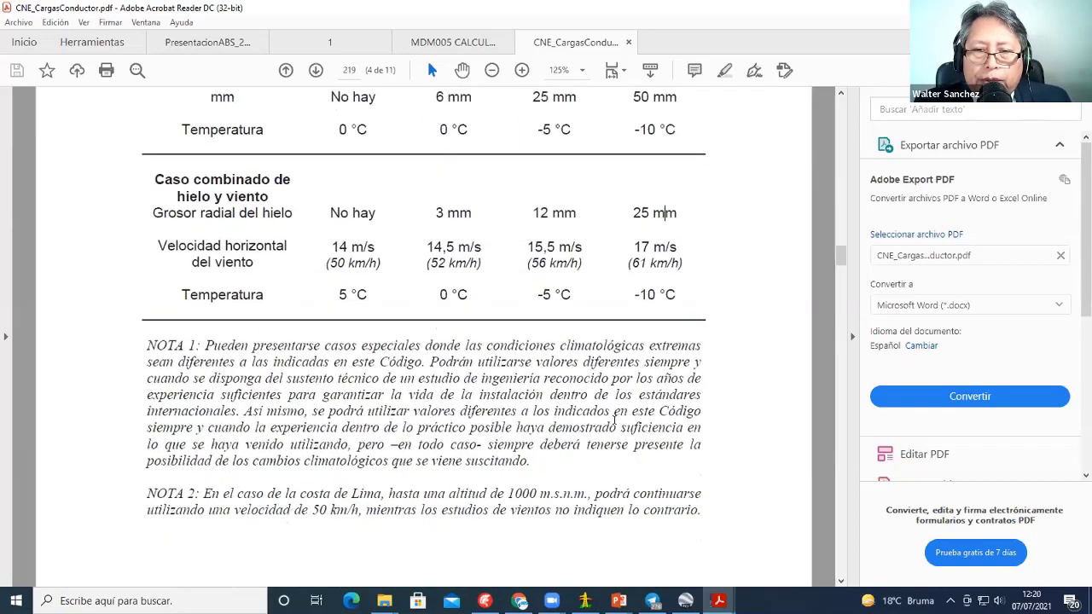
scroll(615, 424, down, 2)
scroll(615, 423, down, 3)
scroll(614, 418, down, 6)
scroll(614, 419, down, 2)
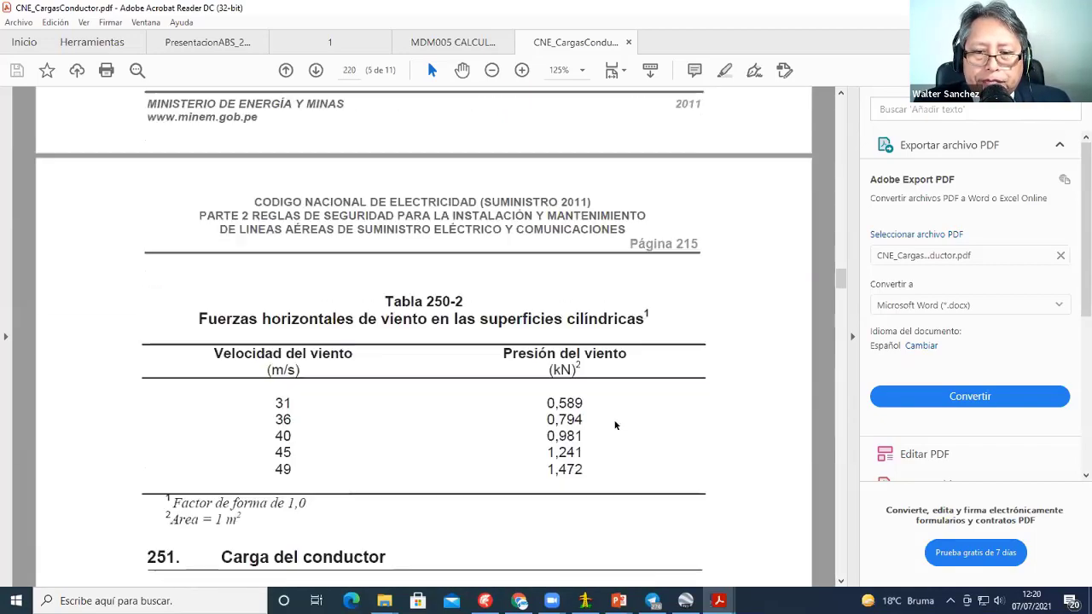
scroll(613, 417, up, 5)
scroll(611, 413, up, 8)
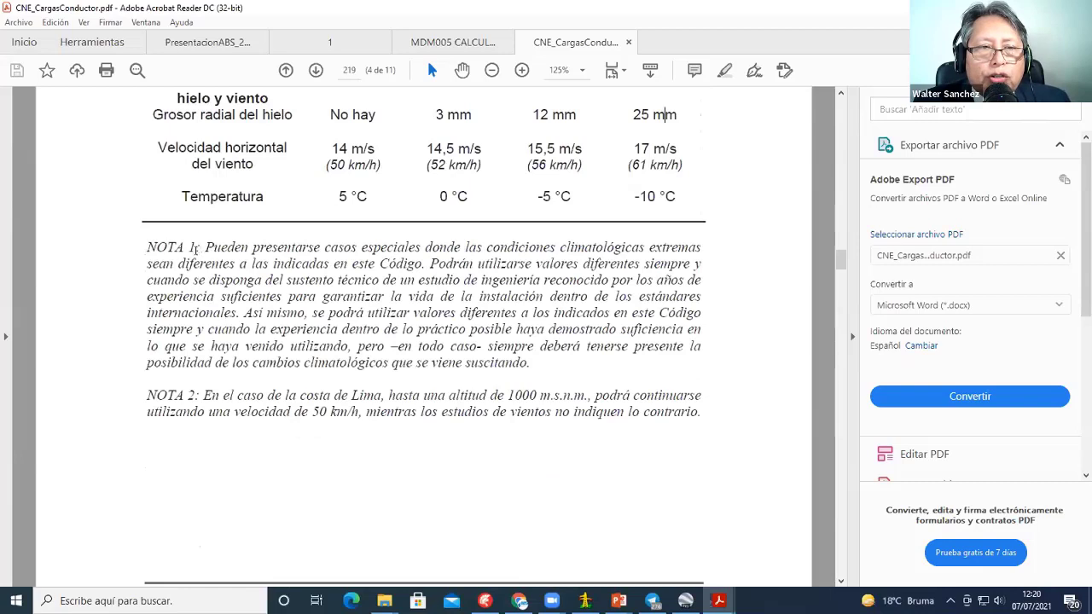
drag(207, 247, 691, 323)
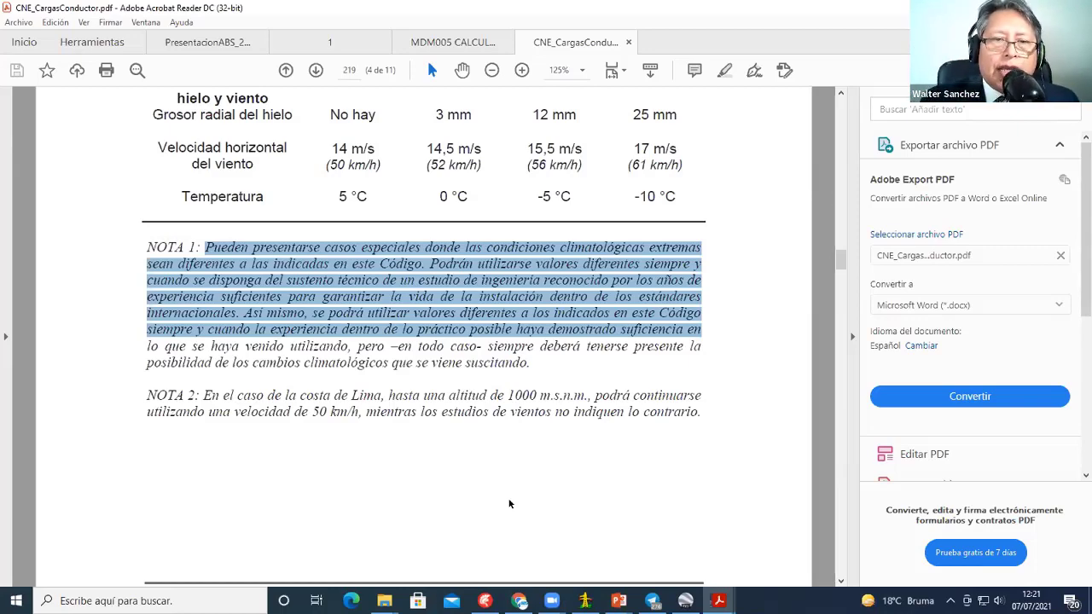
Step: Clear the NOTA 1 selection and zoom out to 75% to fit the whole table
scroll(537, 444, up, 2)
scroll(537, 443, up, 2)
scroll(538, 443, up, 2)
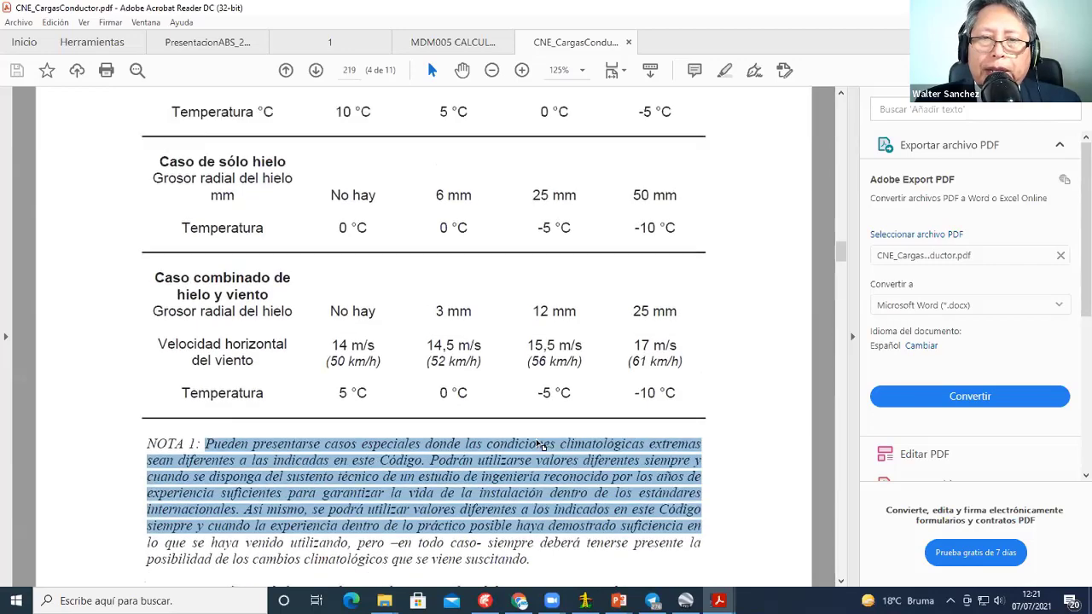
scroll(538, 444, up, 2)
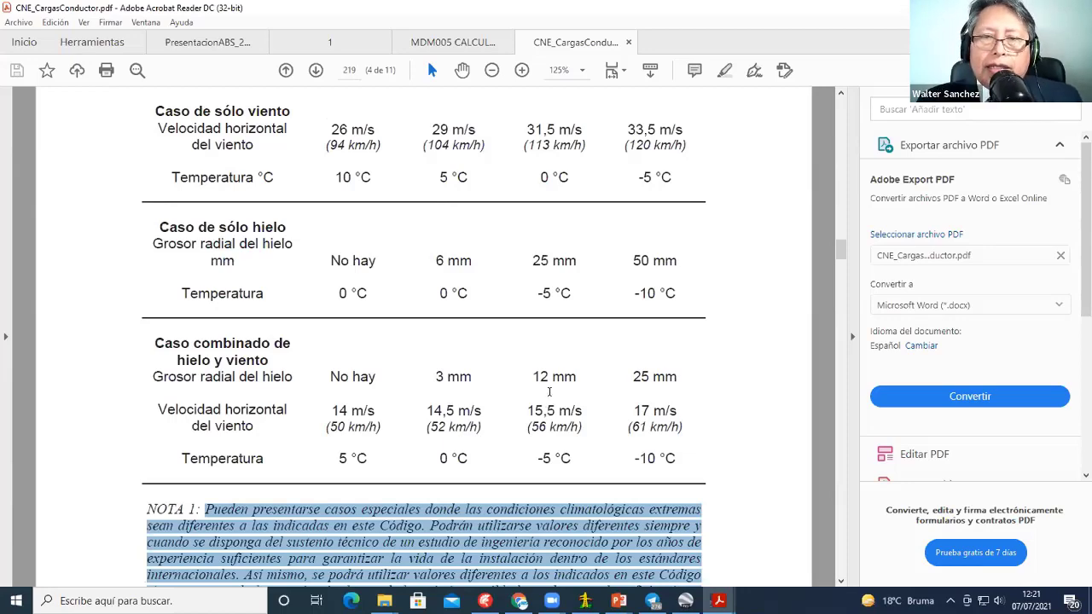
click(533, 377)
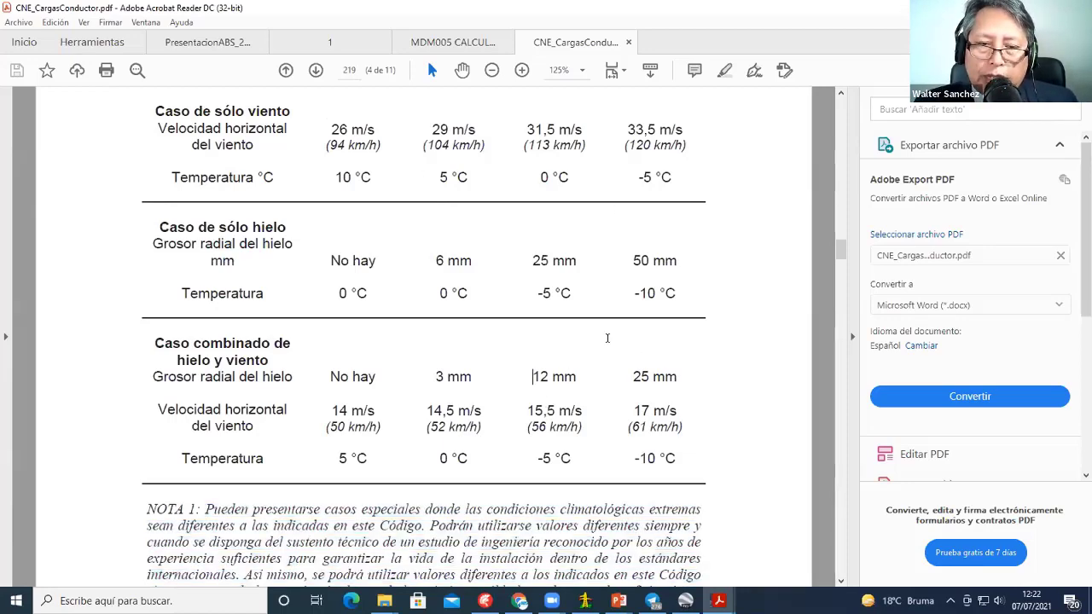
scroll(572, 280, up, 1)
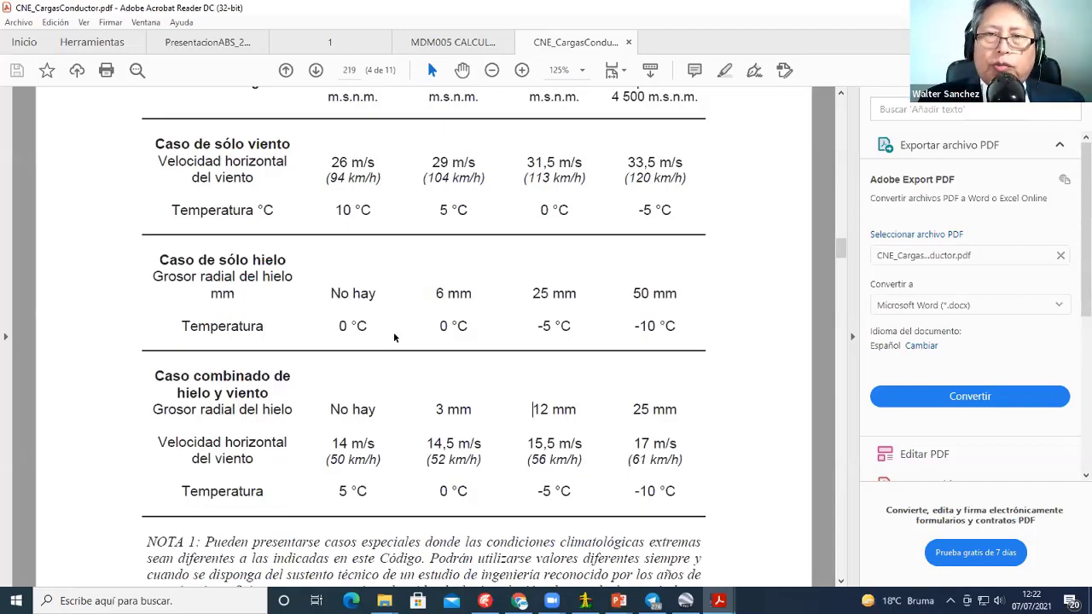
click(489, 74)
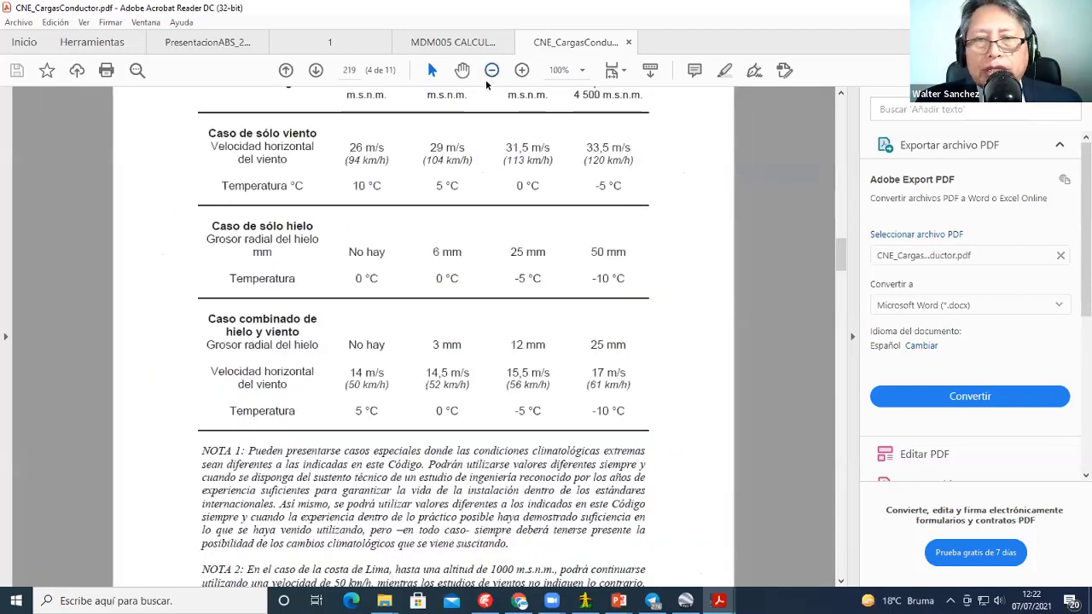
click(492, 71)
scroll(489, 379, up, 2)
scroll(489, 379, up, 1)
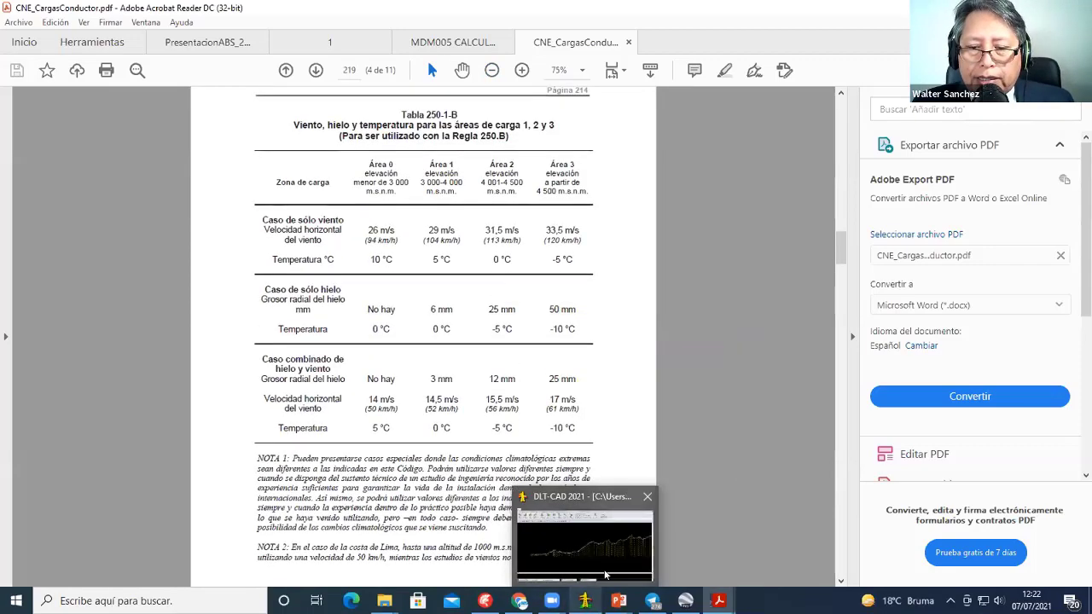
mouse_move(619, 600)
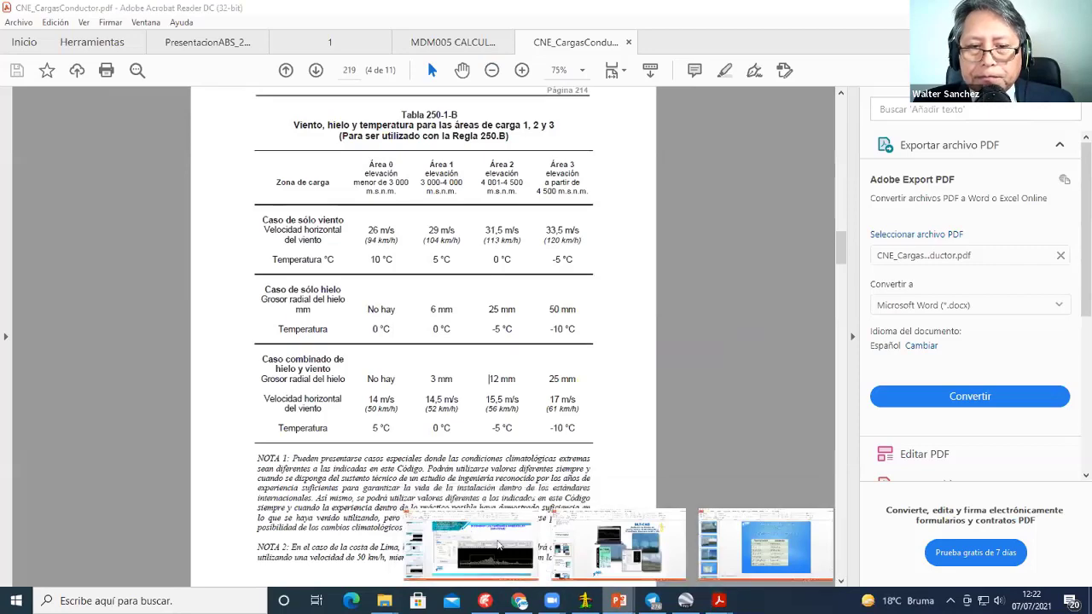
Step: Flip between PowerPoint's environmental-conditions and structure-distribution slides, then return to DLT-CAD
click(499, 546)
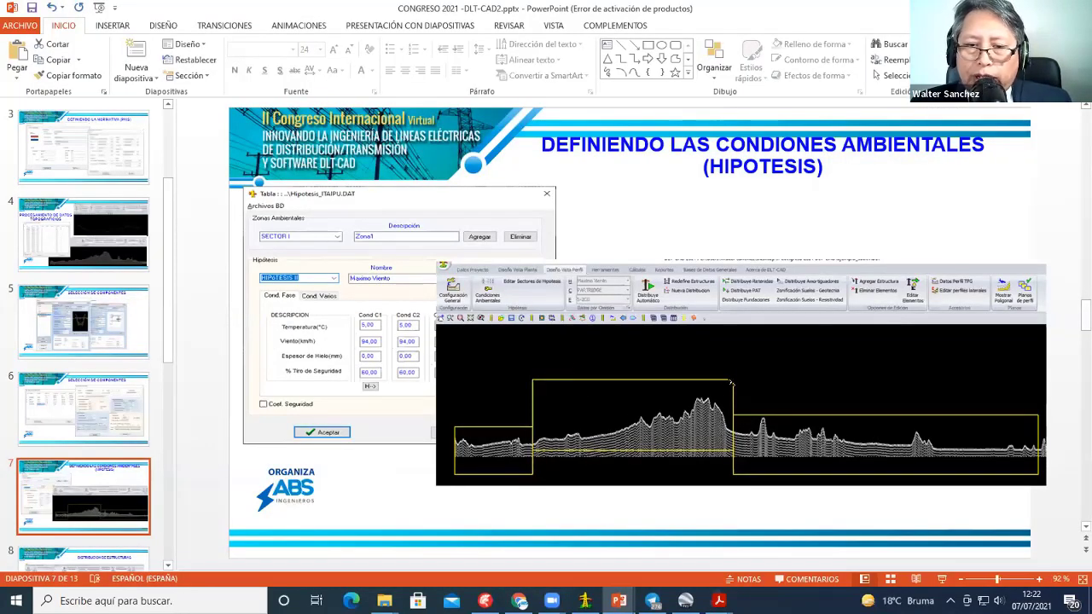
click(107, 550)
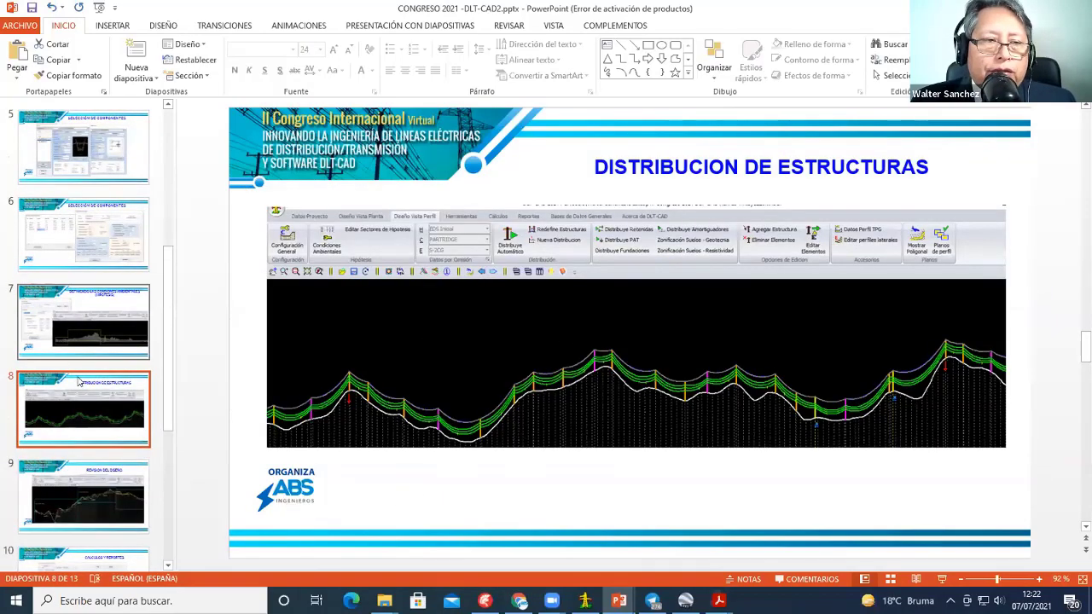
key(Up)
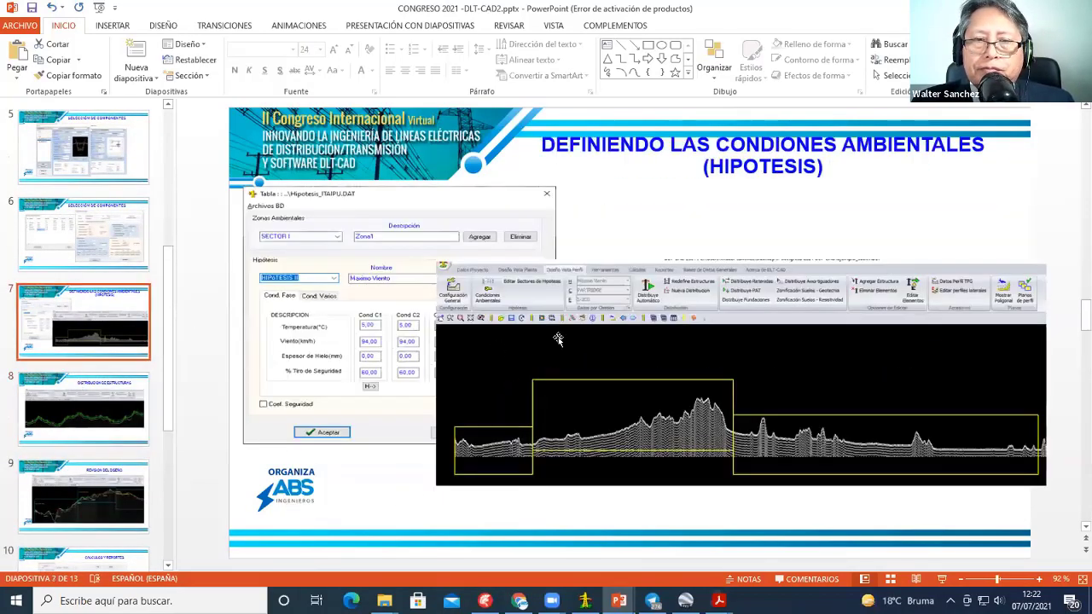
key(Down)
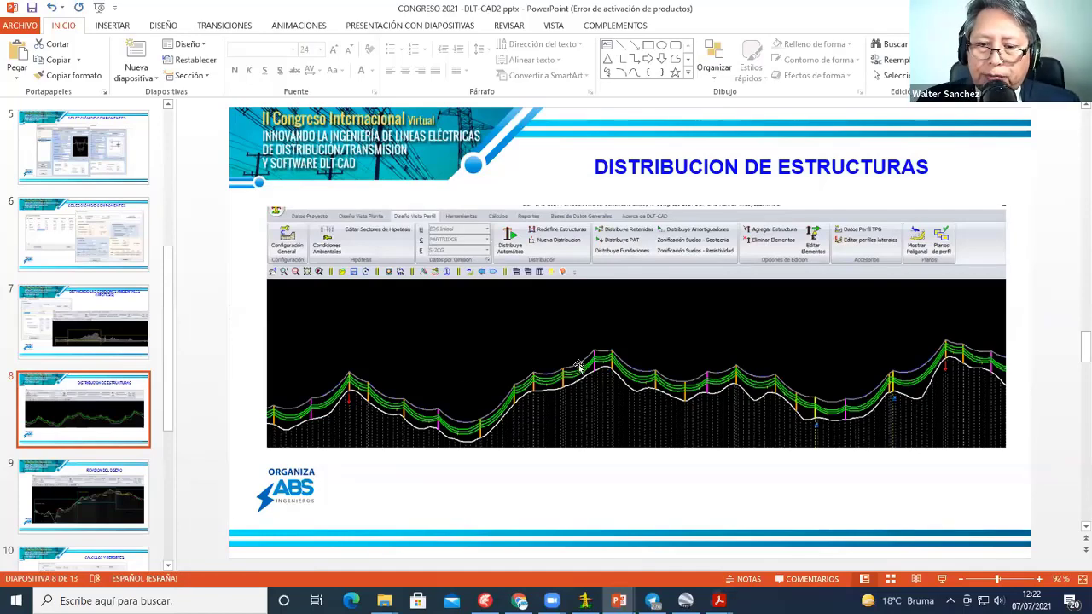
key(Page_Up)
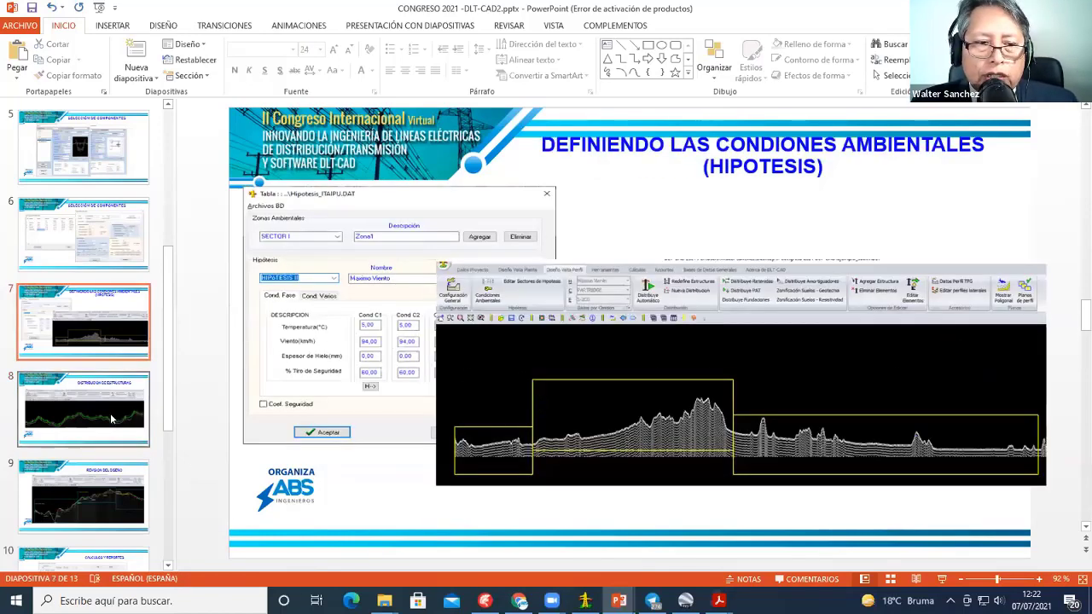
click(111, 418)
click(586, 601)
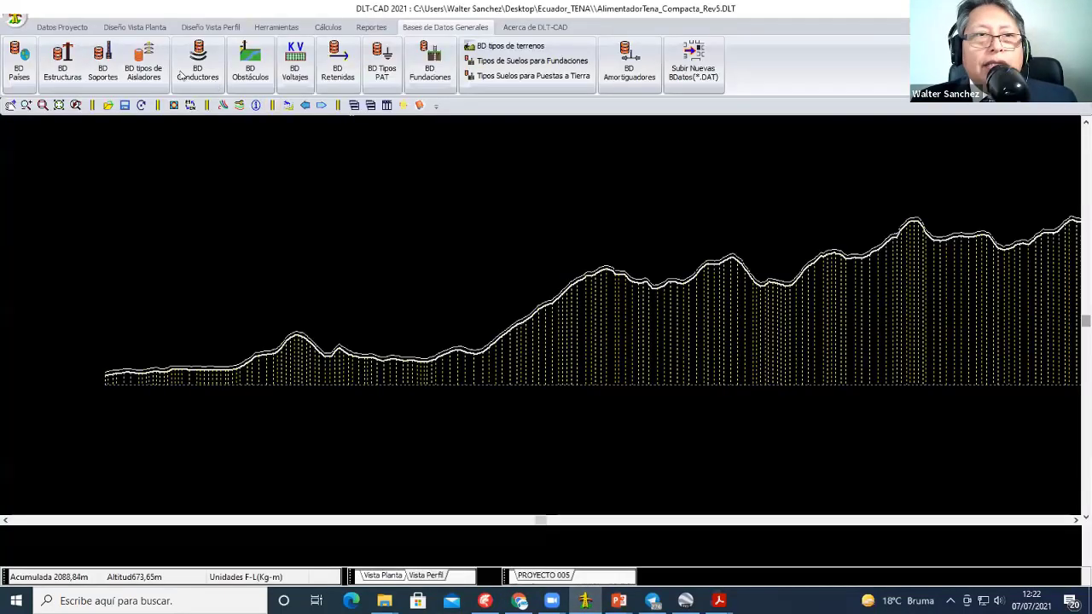
Step: Open Linea ST AHUANIO_69kV.DLT from the II Congreso 2021 DLT-CAD folder
click(16, 17)
click(45, 39)
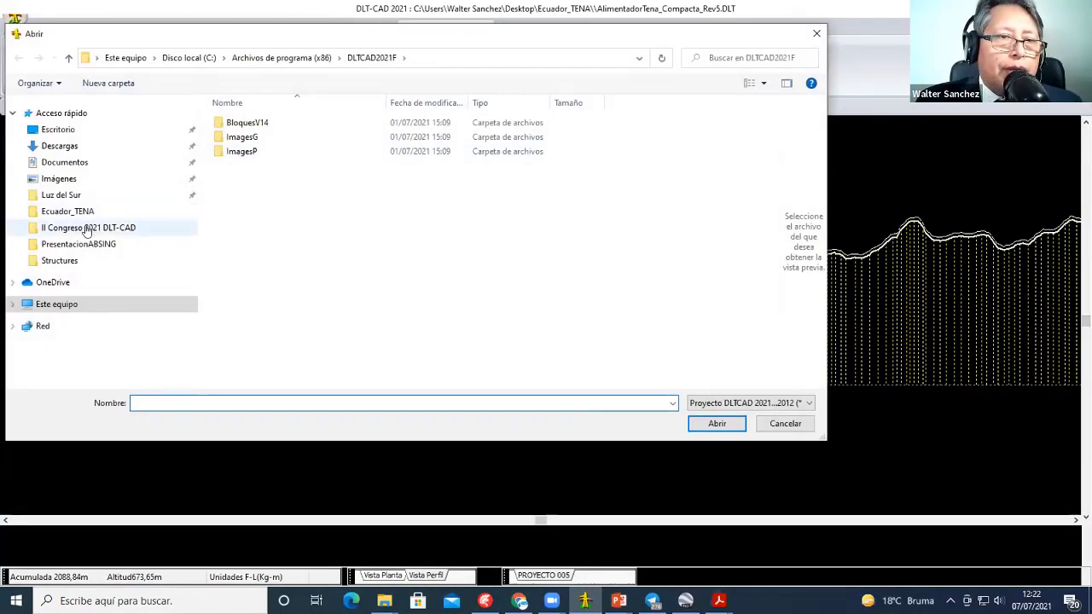
click(119, 228)
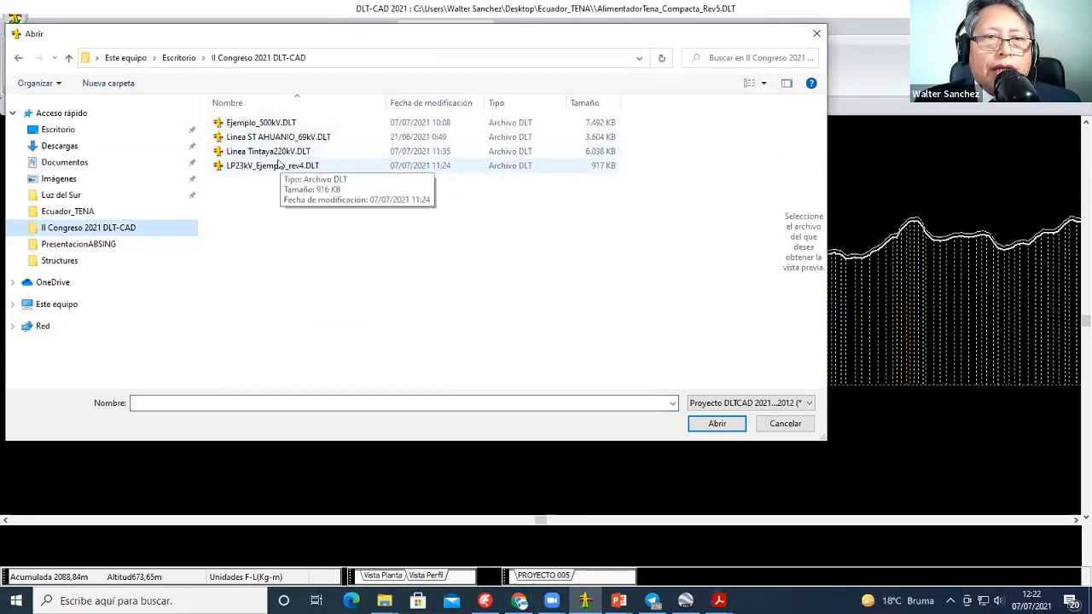
click(303, 138)
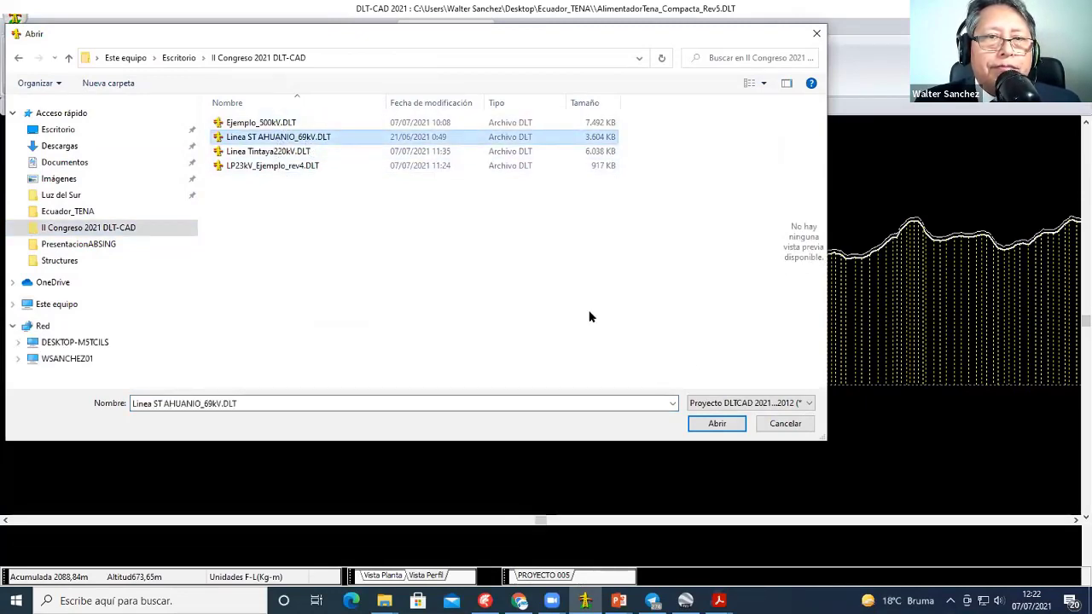
click(727, 427)
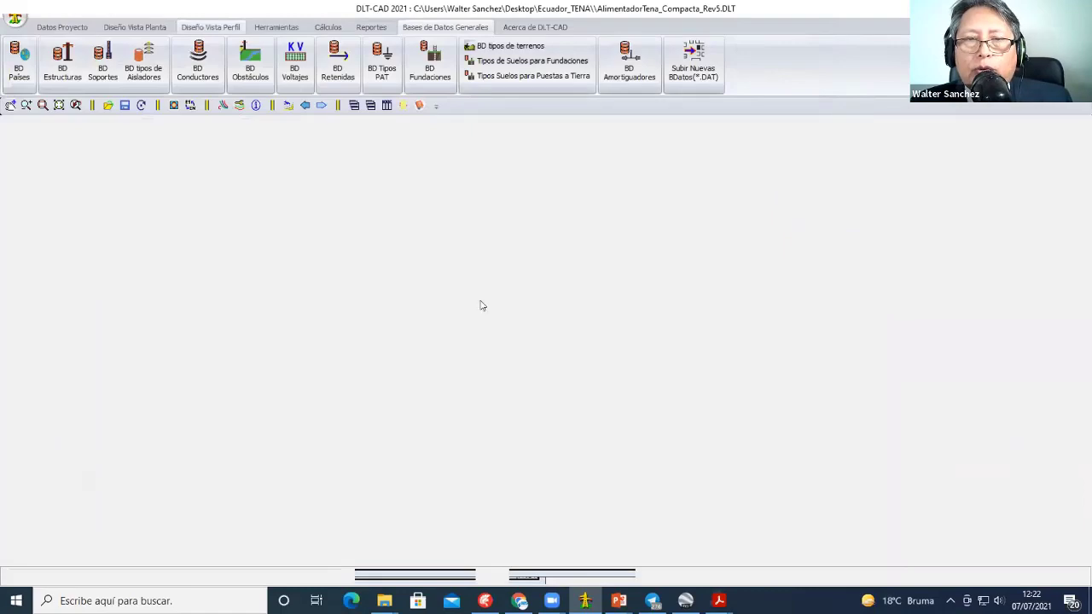
Step: Box-zoom into a short stretch of the line profile with Ampliar Cuadro
scroll(569, 299, up, 1)
scroll(568, 299, up, 2)
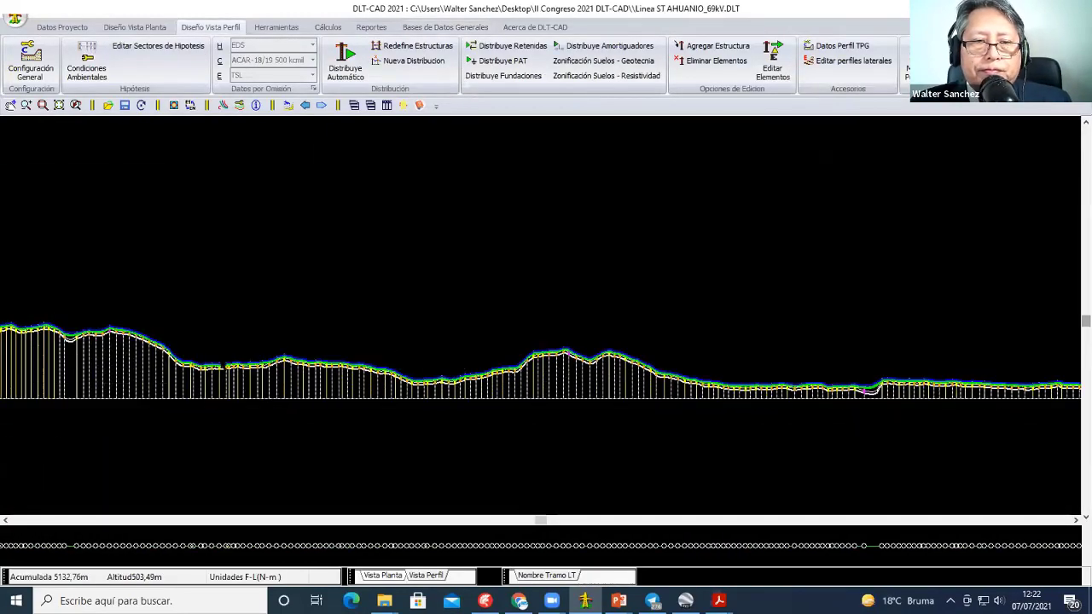
scroll(568, 300, up, 1)
scroll(365, 265, up, 2)
right_click(364, 254)
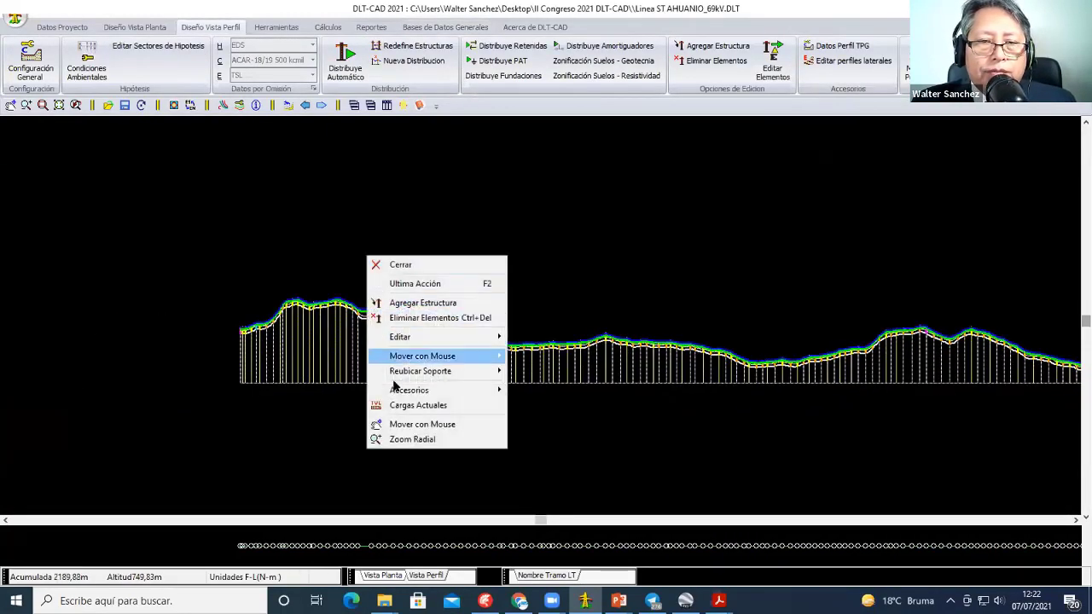
click(399, 440)
right_click(305, 267)
click(342, 314)
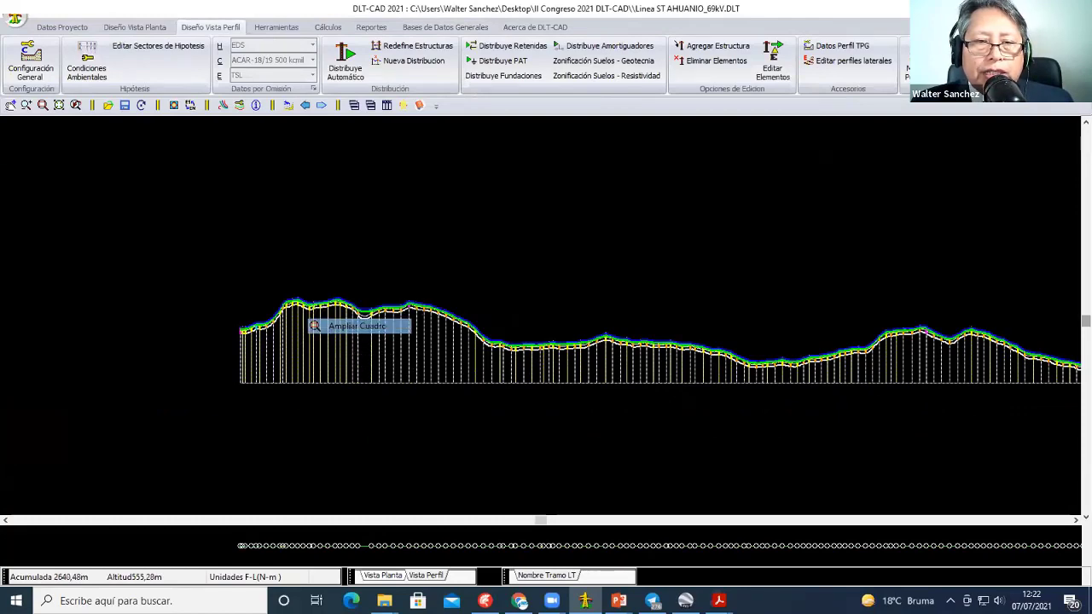
drag(417, 296, 562, 386)
drag(334, 251, 610, 468)
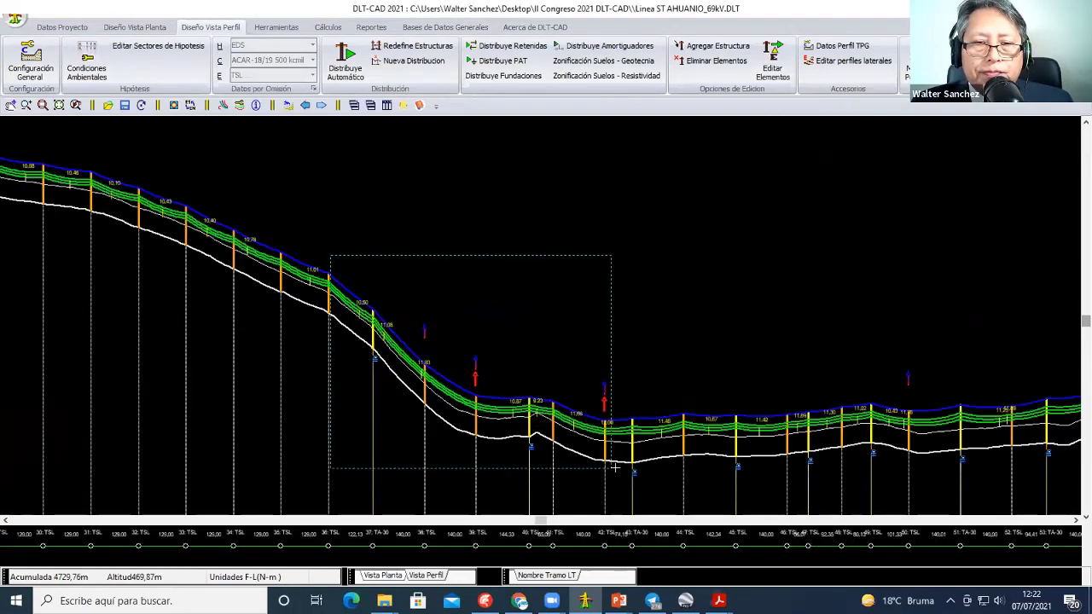
Step: Pan the profile to structures 33–38, exit zoom, and bring up Configuración General
right_click(463, 216)
click(422, 247)
drag(873, 309, 197, 180)
right_click(175, 166)
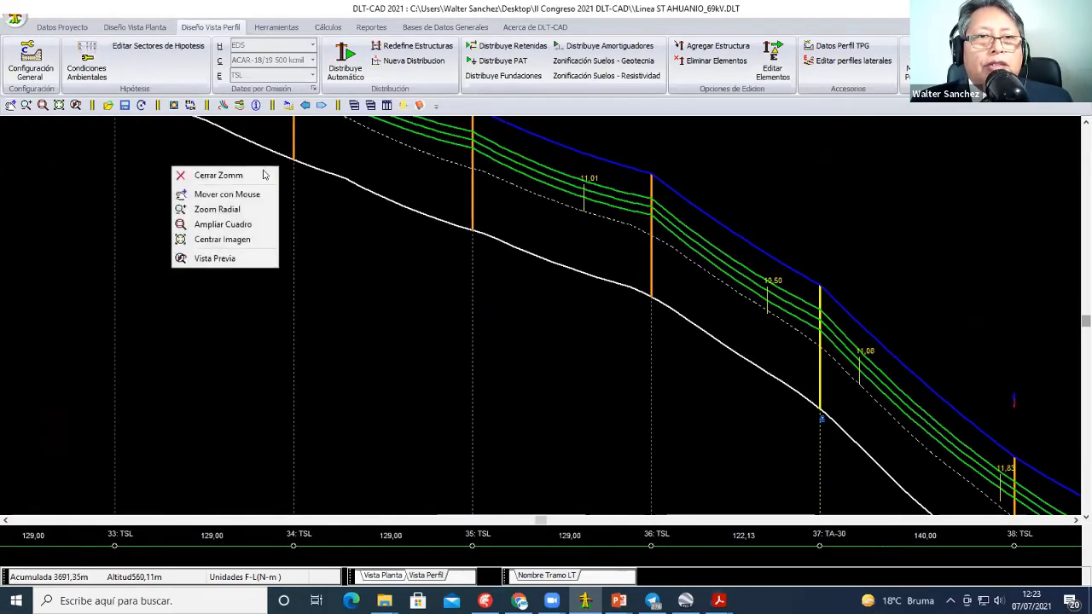
click(219, 175)
click(39, 59)
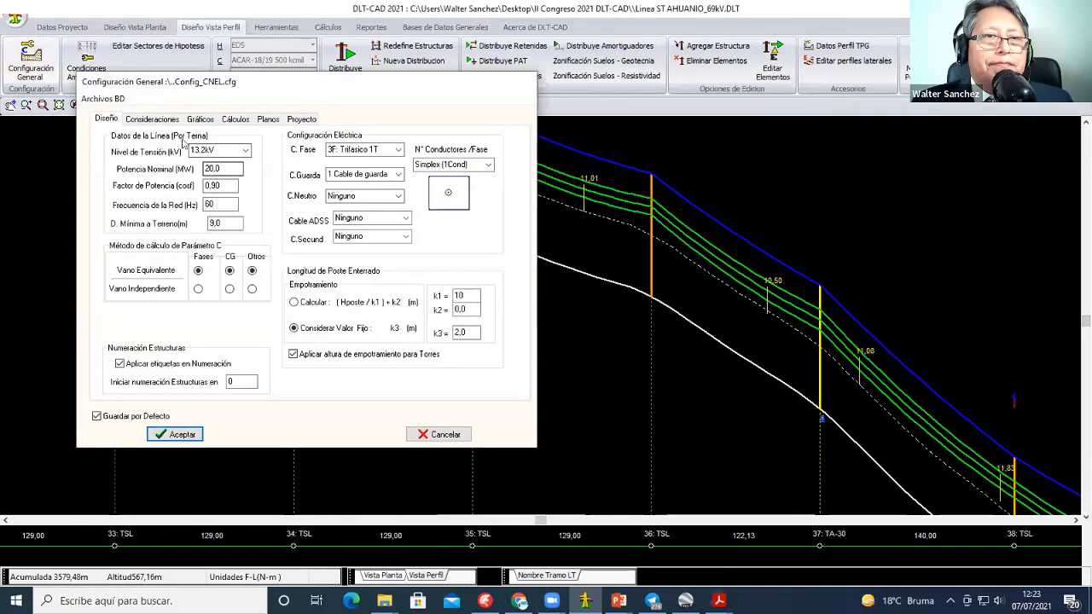
Step: Check the Consideraciones settings and apply the project's Config_CNEL database configuration
click(155, 119)
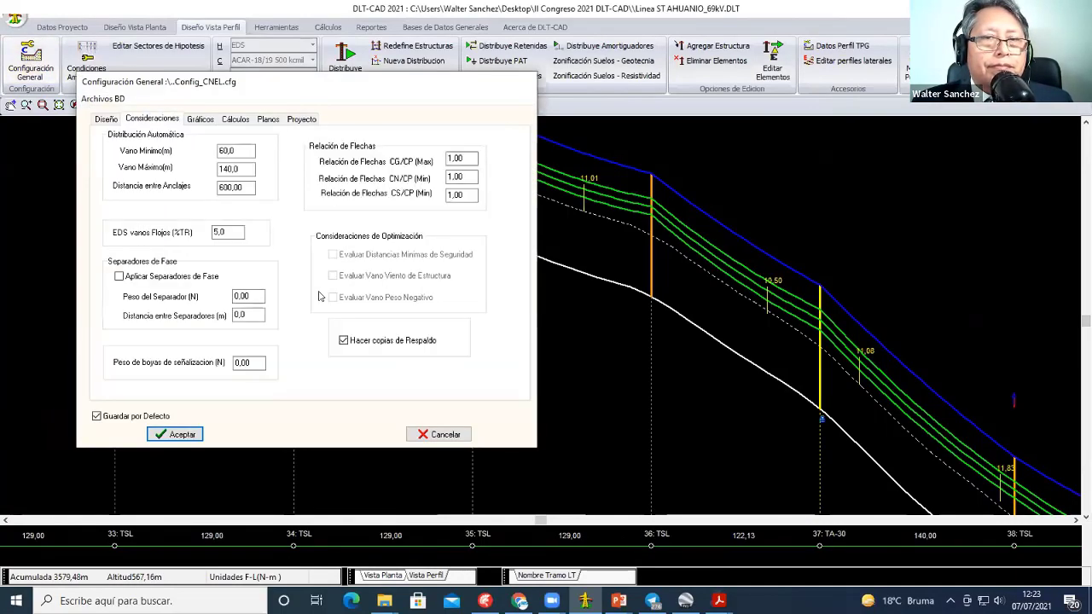
click(442, 434)
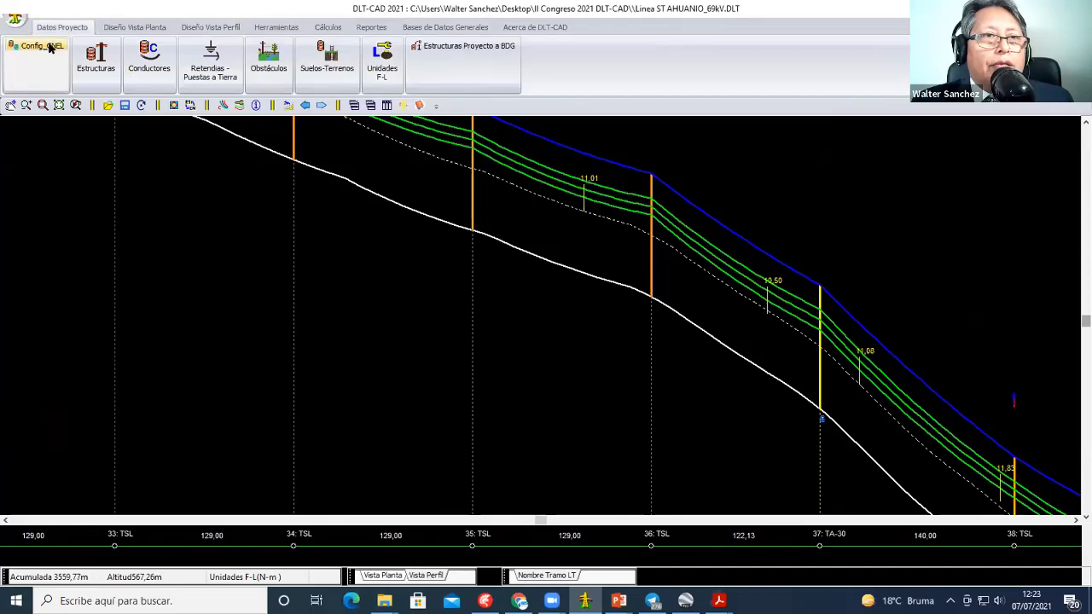
click(51, 44)
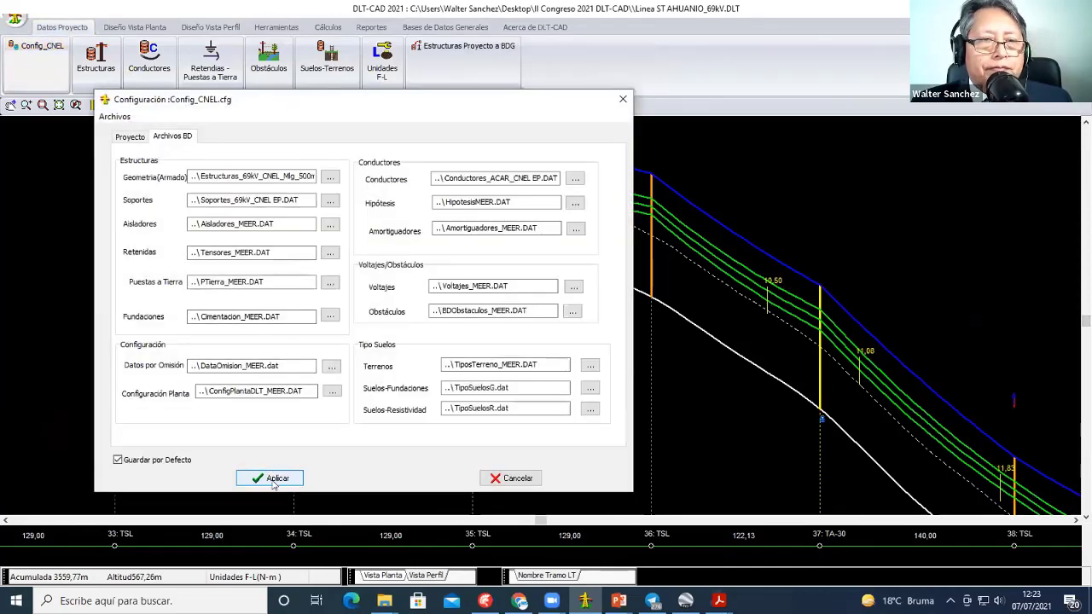
click(271, 478)
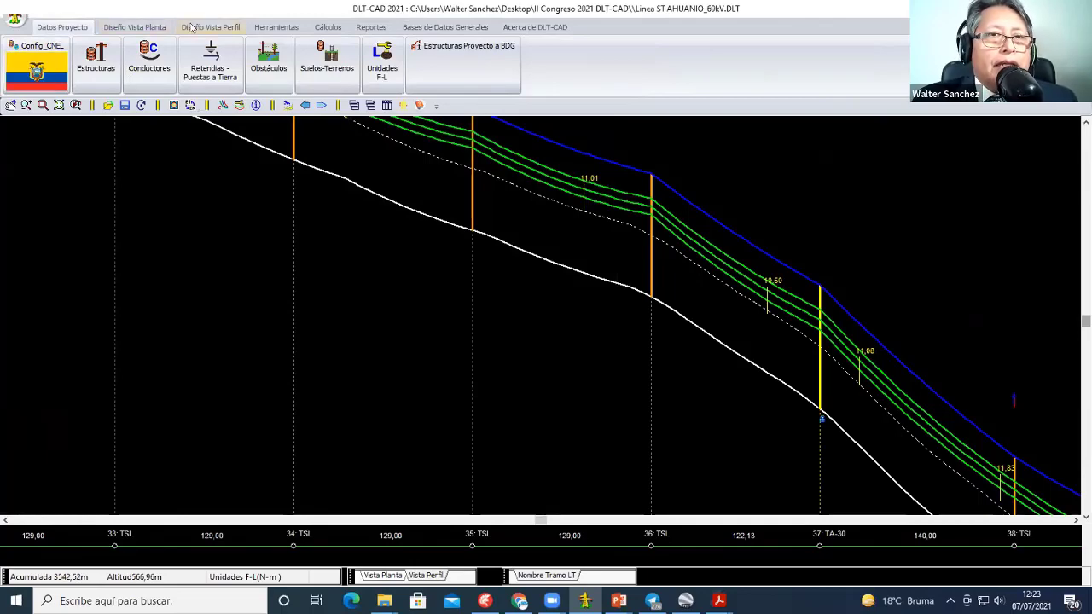
click(194, 28)
Step: Set Nivel de Tensión to 69kV and D. Mínima a Terreno to 9, then accept
click(30, 59)
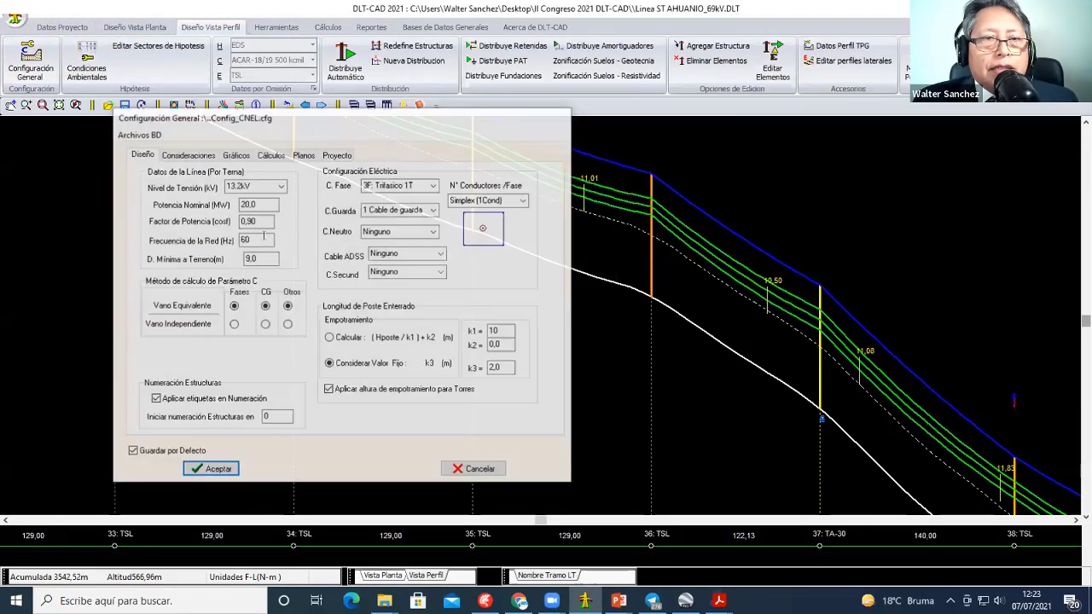
click(279, 187)
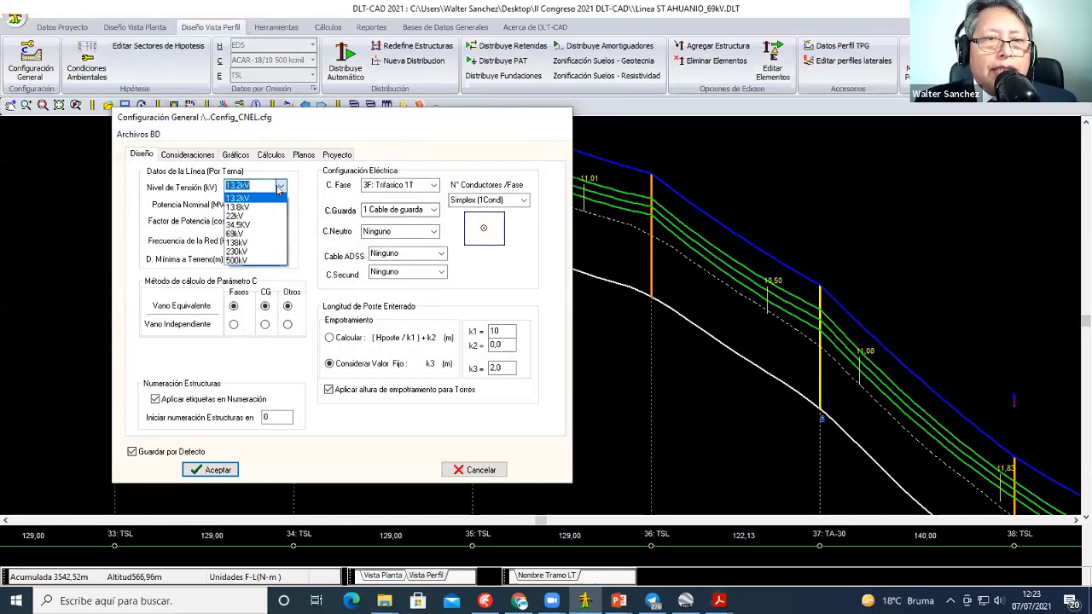
click(246, 235)
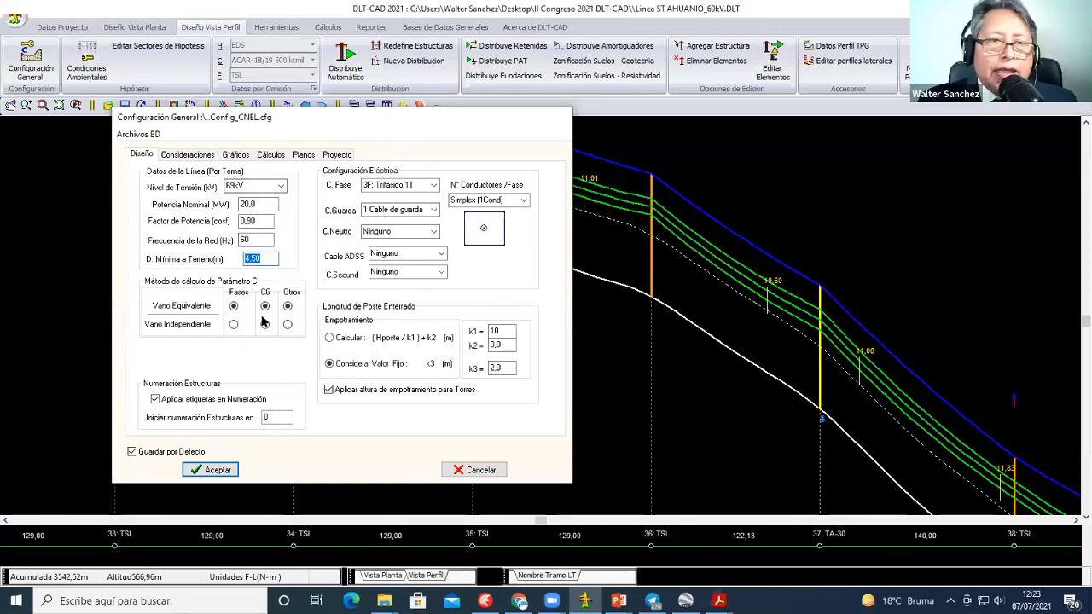
text(9)
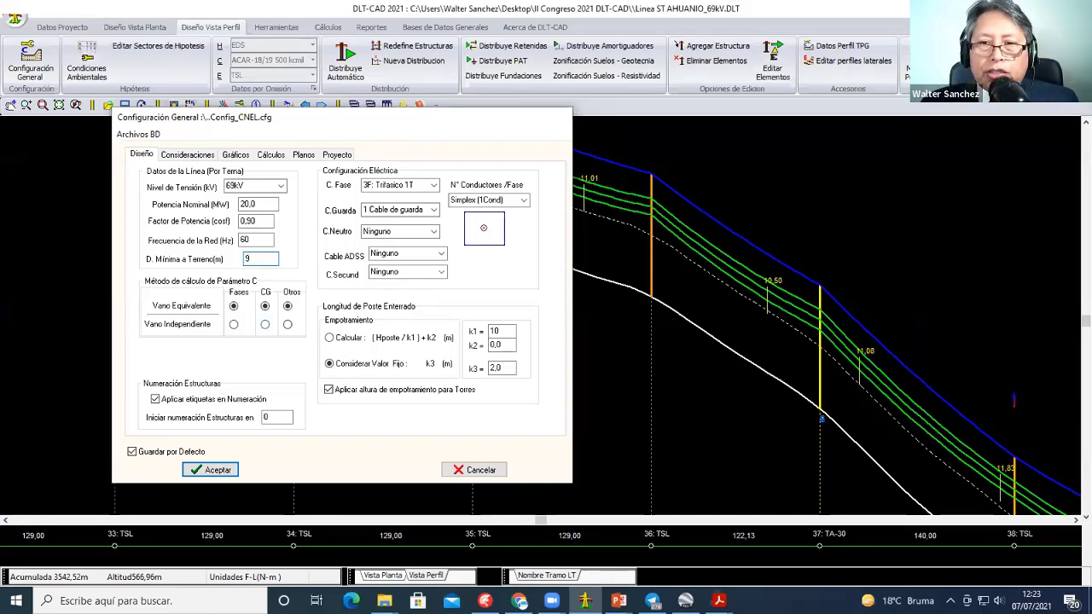
click(209, 470)
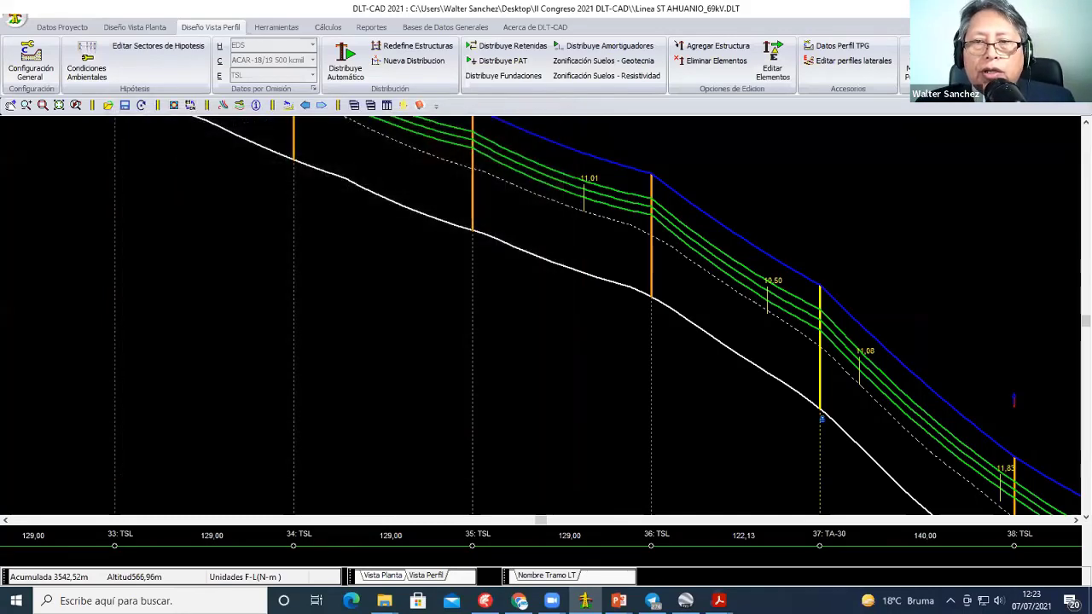
scroll(614, 333, right, 3)
scroll(429, 302, down, 2)
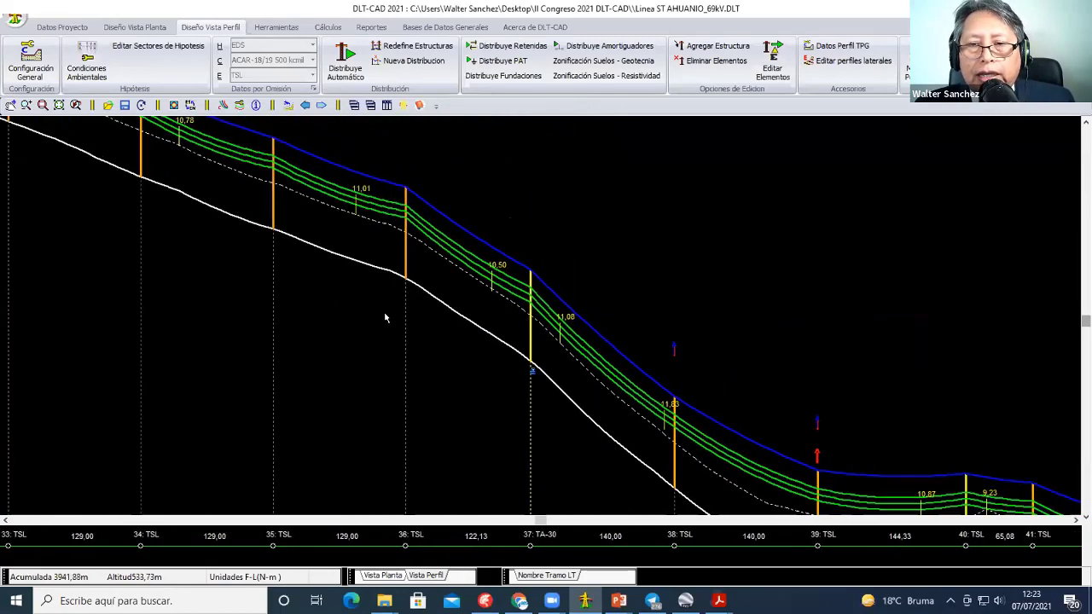
scroll(385, 317, right, 5)
scroll(531, 371, down, 1)
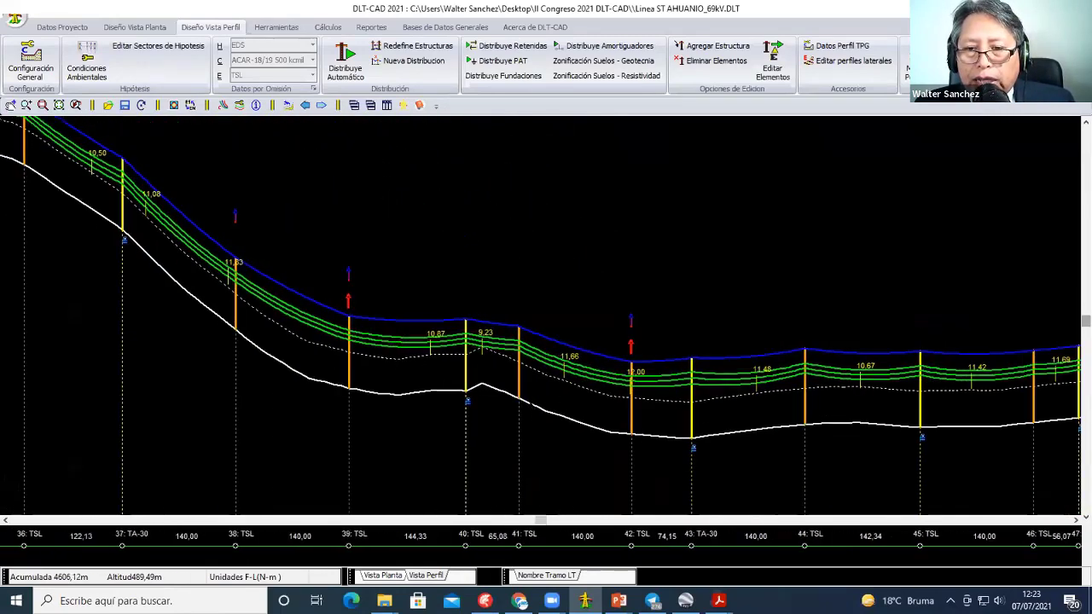
scroll(537, 407, up, 1)
scroll(538, 406, up, 1)
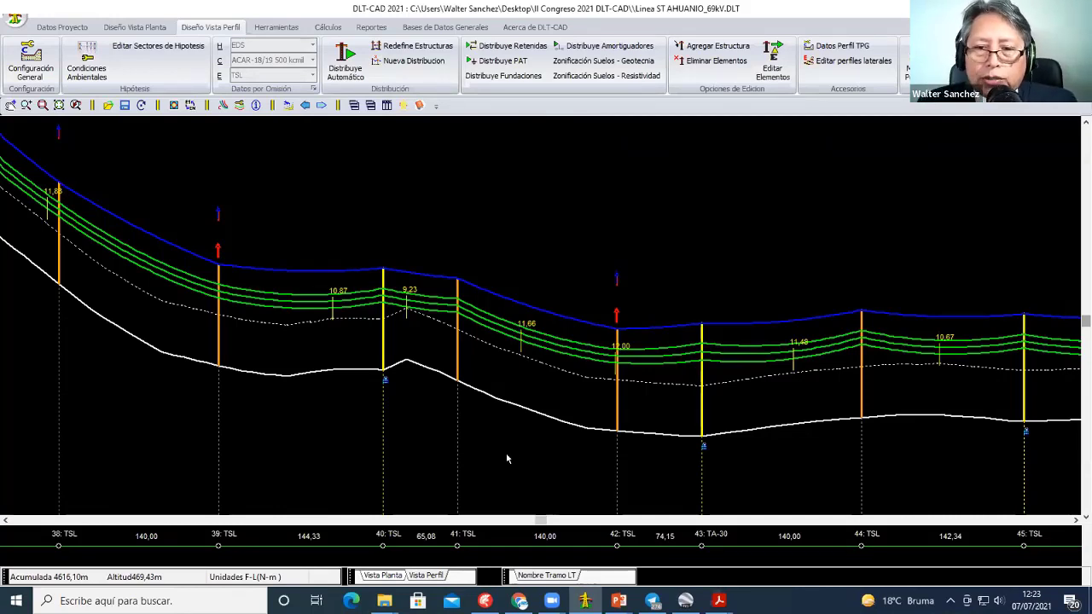
scroll(652, 401, up, 3)
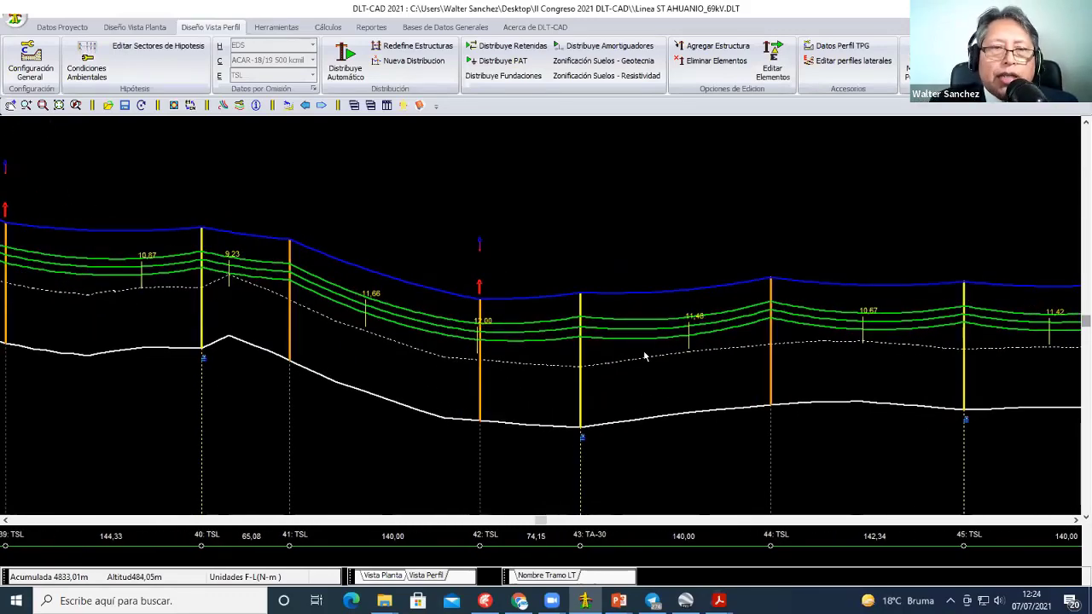
scroll(656, 380, down, 1)
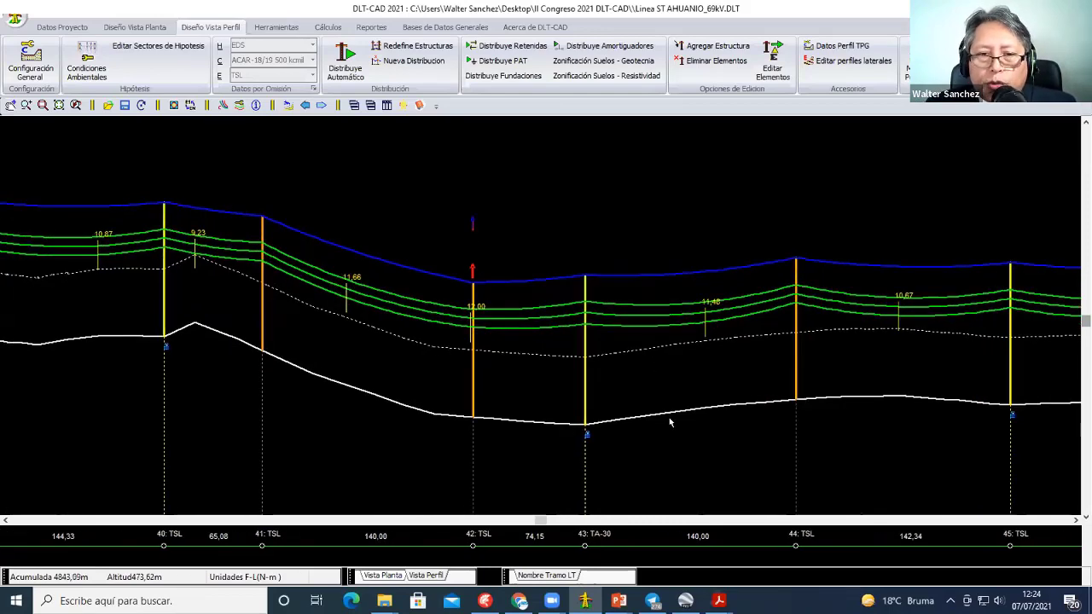
scroll(667, 421, up, 1)
scroll(667, 421, down, 1)
scroll(374, 420, down, 1)
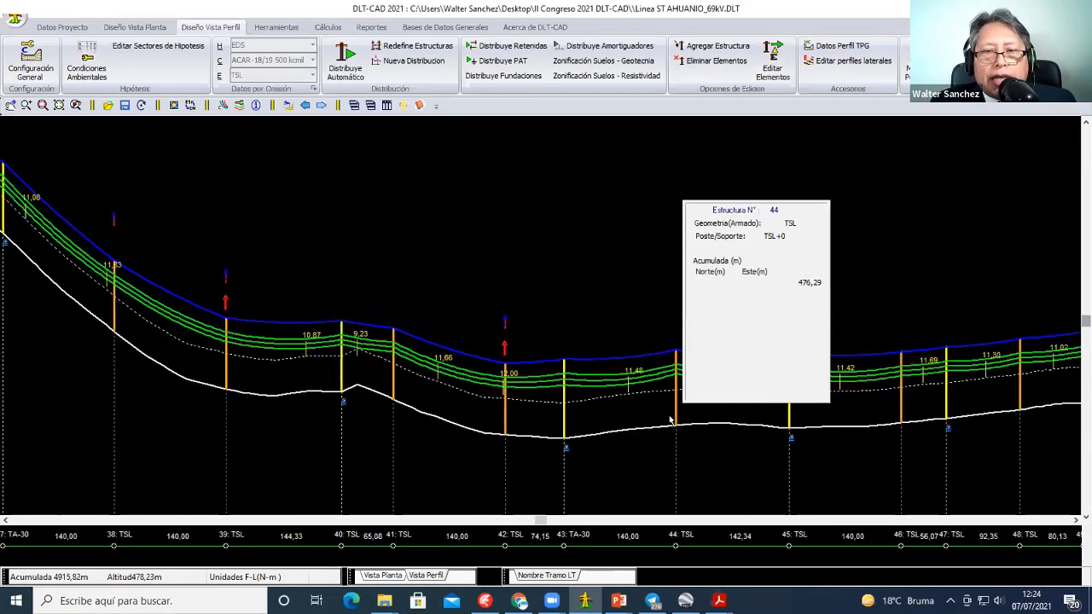
middle_drag(374, 419, 547, 436)
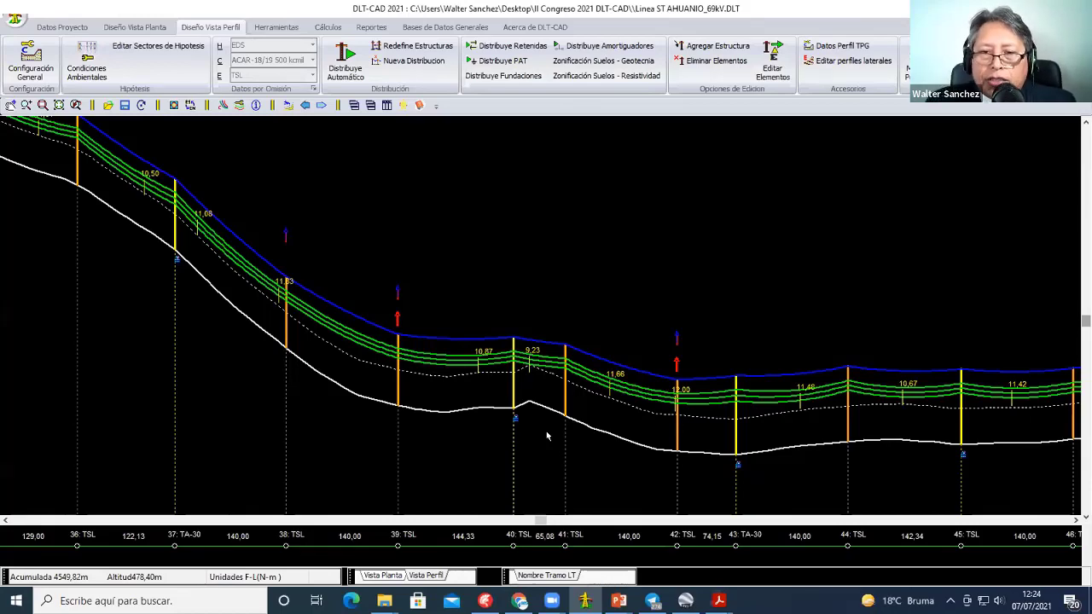
scroll(580, 419, down, 2)
scroll(629, 444, down, 1)
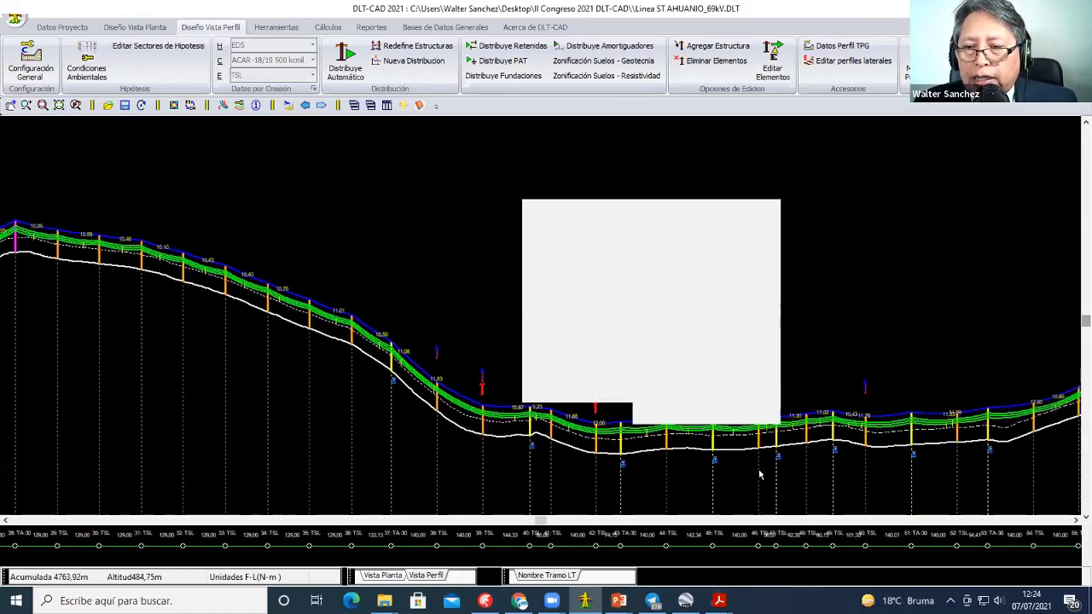
middle_drag(629, 443, 292, 393)
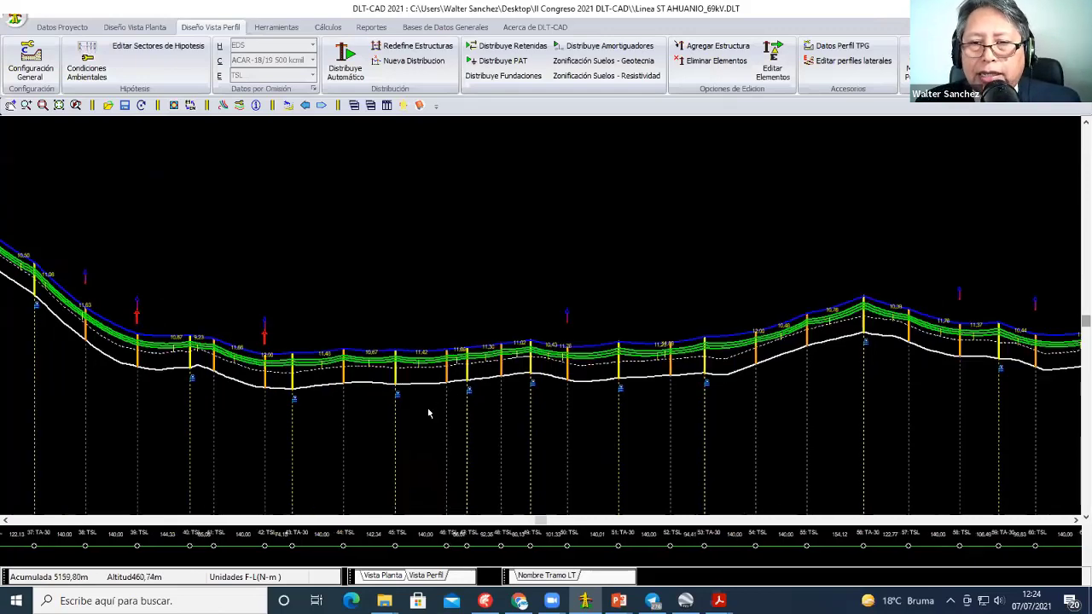
scroll(582, 381, up, 2)
scroll(376, 406, down, 2)
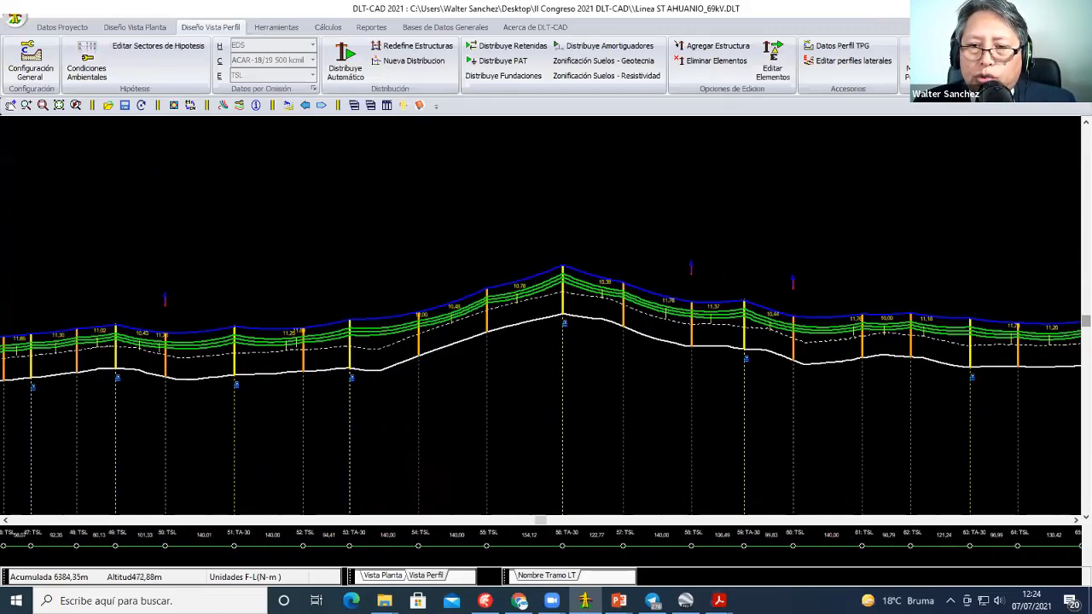
scroll(444, 401, down, 2)
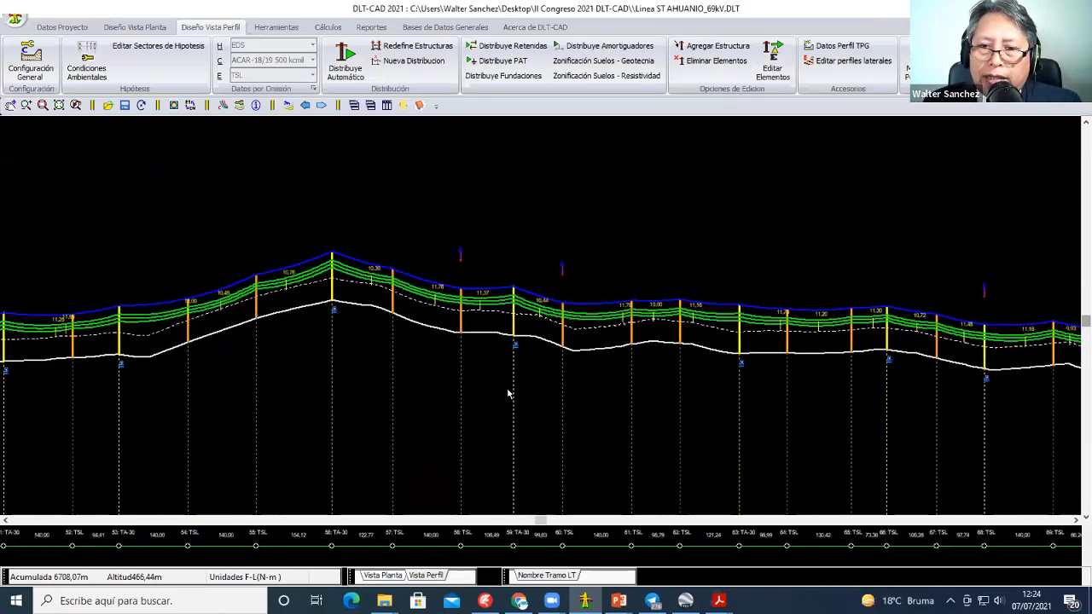
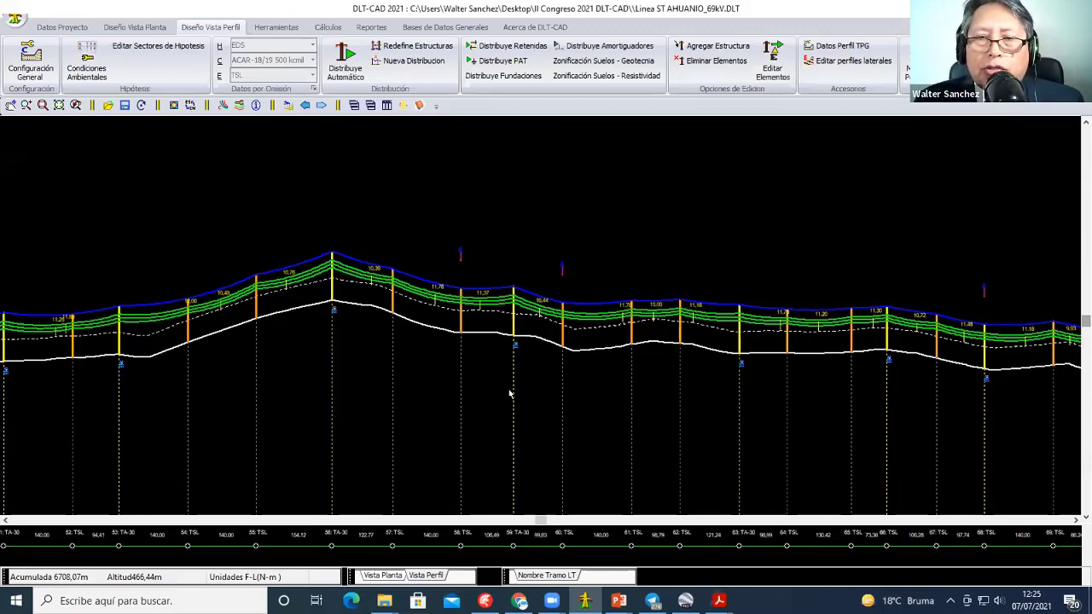
Step: Zoom the Linea ST AHUANIO_69kV profile, then bring up Abrir to open another project
scroll(509, 394, down, 1)
scroll(529, 394, down, 2)
scroll(555, 394, down, 1)
scroll(586, 395, down, 2)
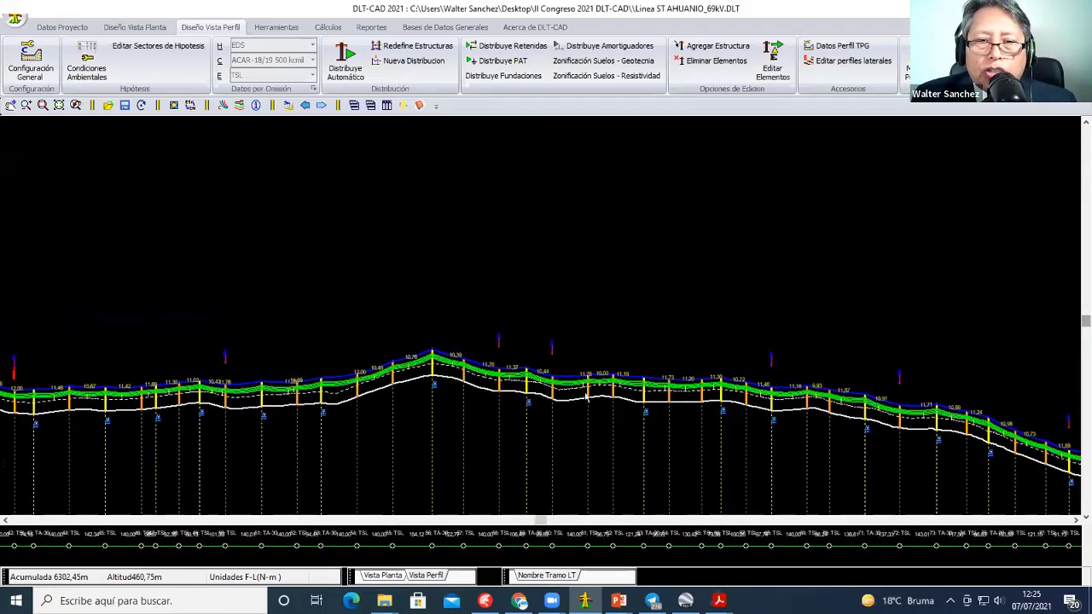
scroll(586, 396, up, 1)
scroll(529, 383, up, 2)
scroll(474, 331, up, 1)
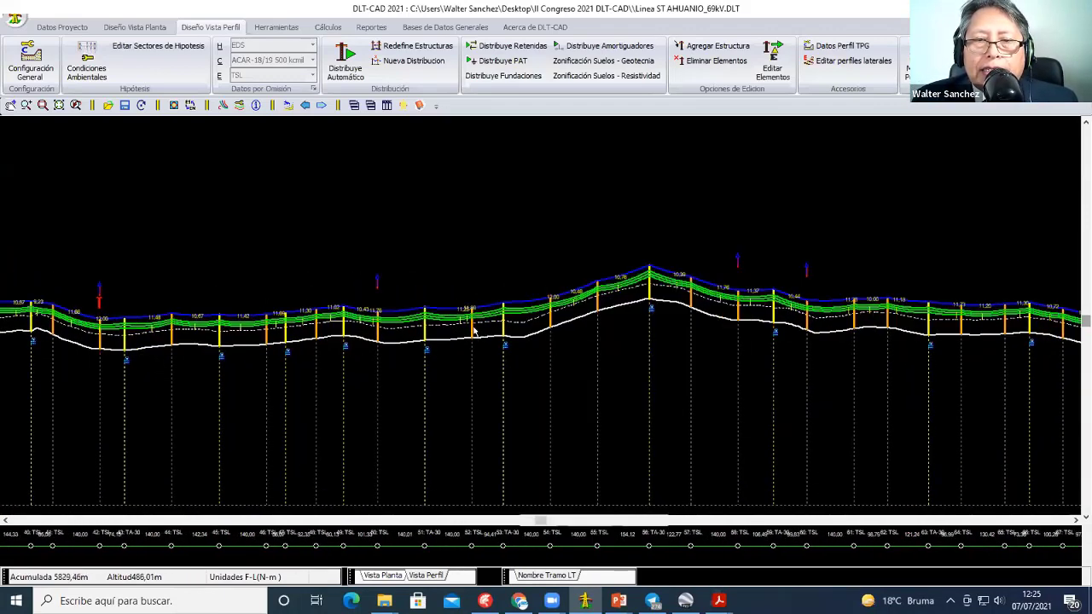
click(14, 17)
click(383, 254)
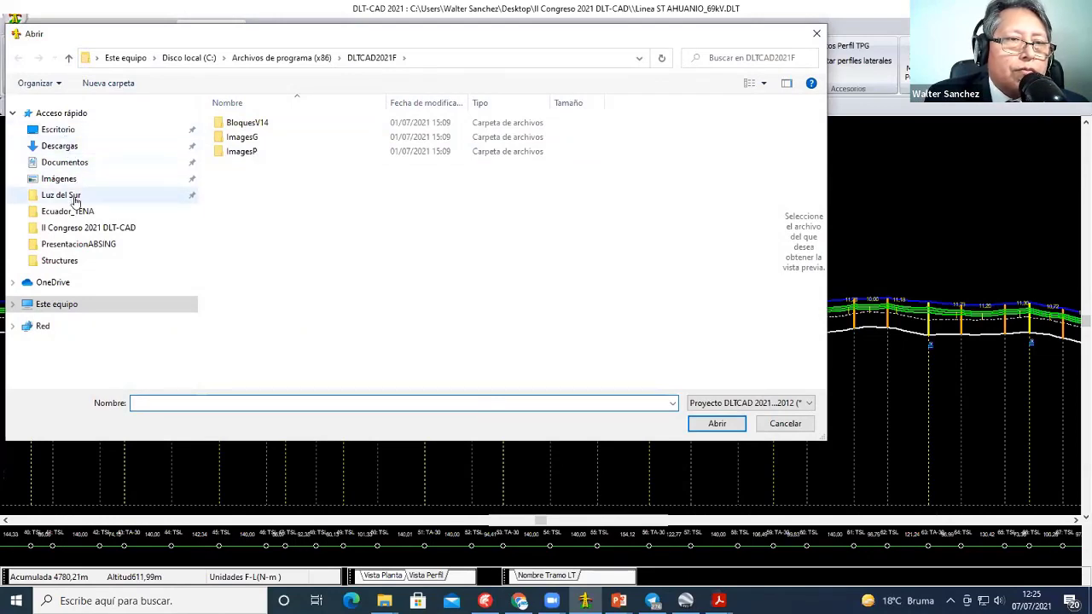
Step: Open Linea Tintaya220kV.DLT from II Congreso 2021 DLT-CAD and show its Configuración General
click(85, 233)
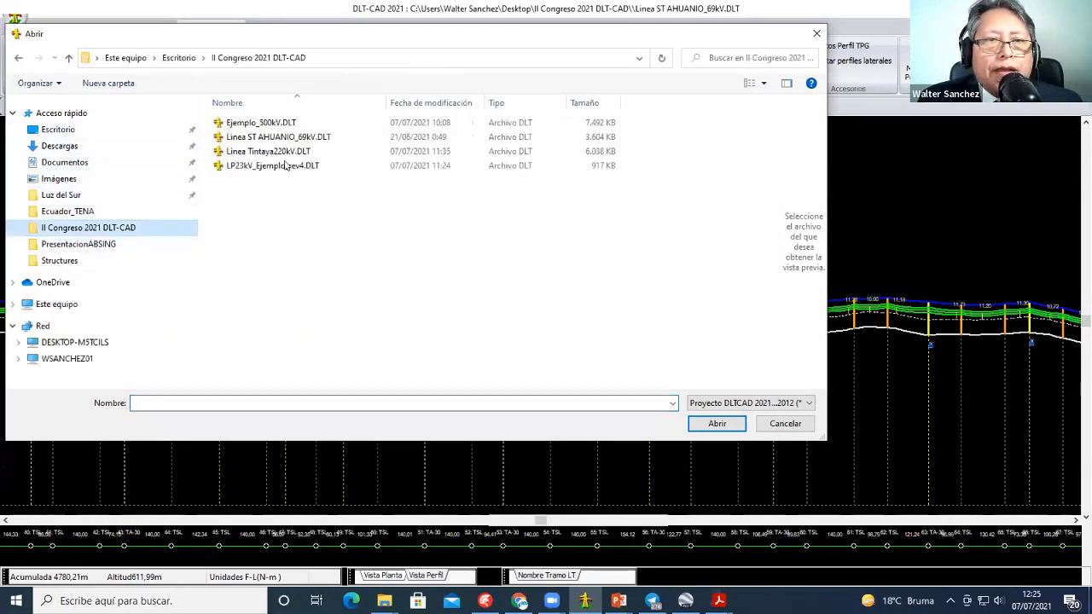
click(282, 151)
click(713, 425)
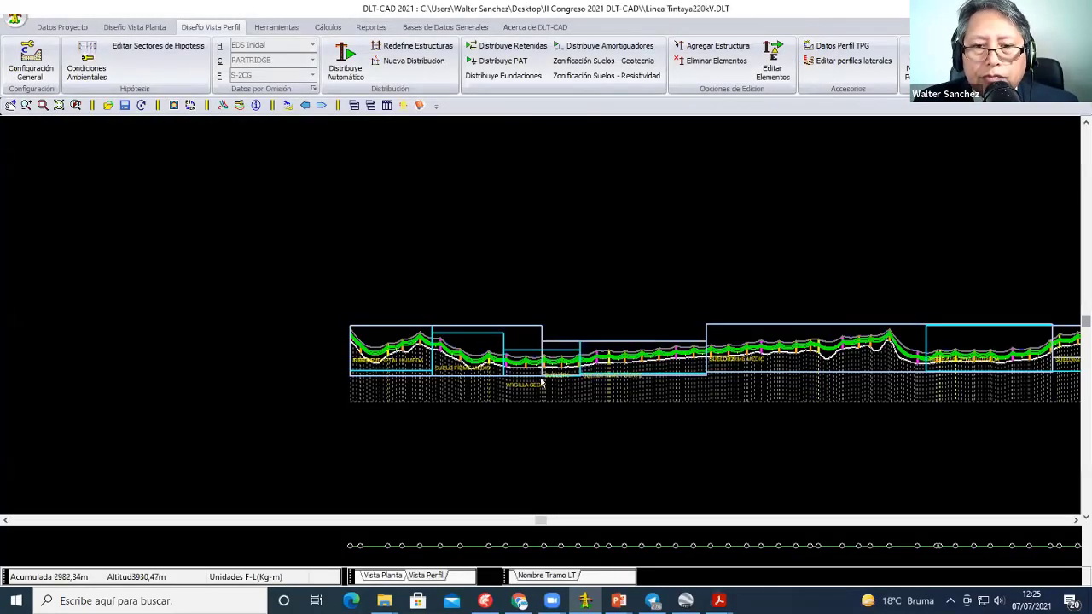
scroll(541, 385, up, 2)
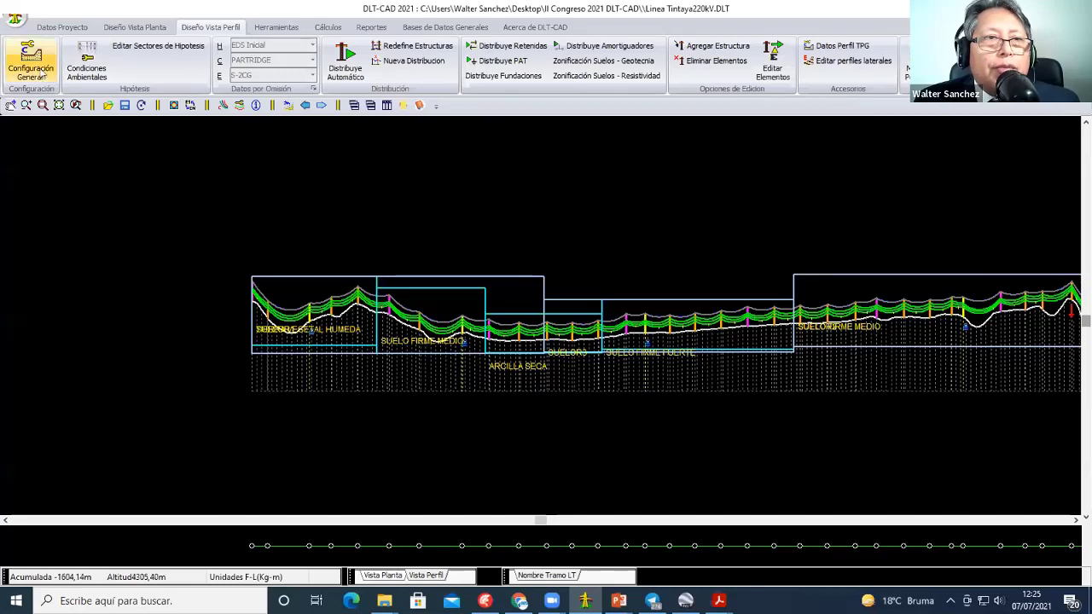
click(41, 75)
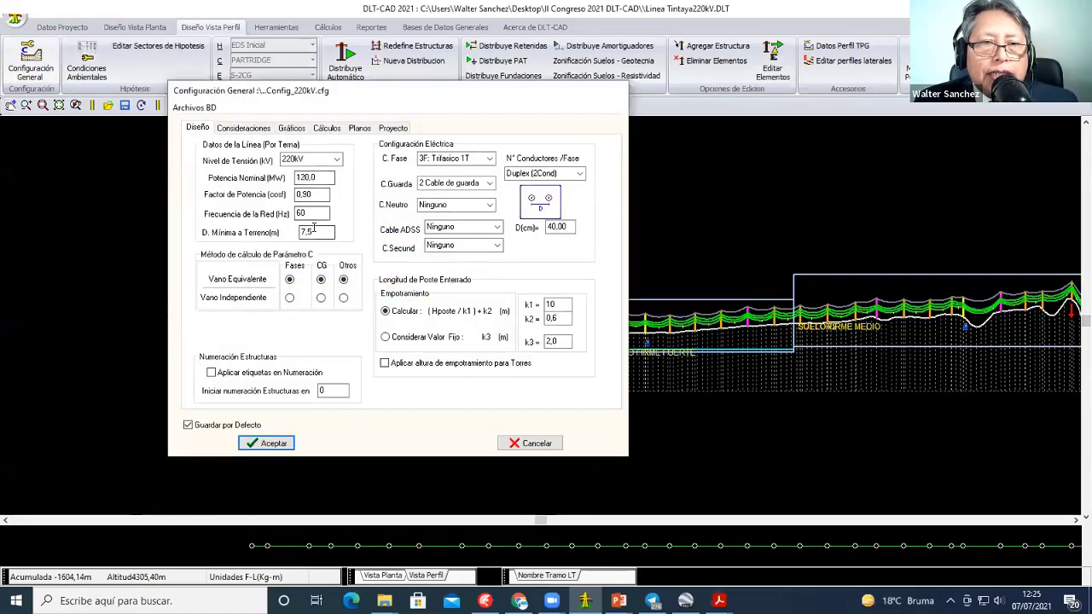
Step: Select D. Mínima a Terreno, then open 05_Prueba_LT69Ahuanio.KML in Google Earth Pro
double_click(314, 230)
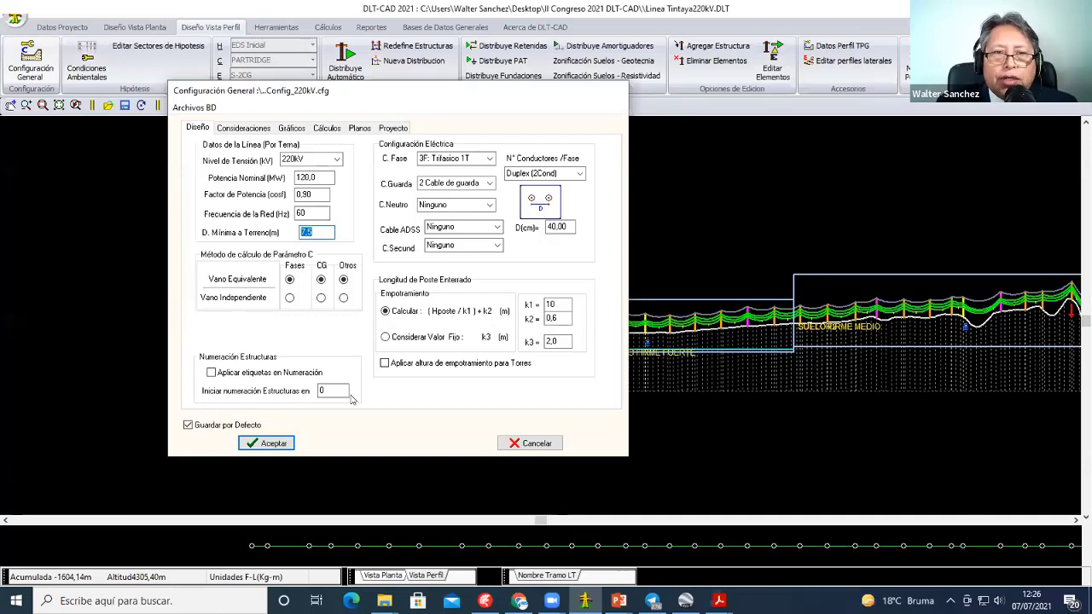
click(385, 600)
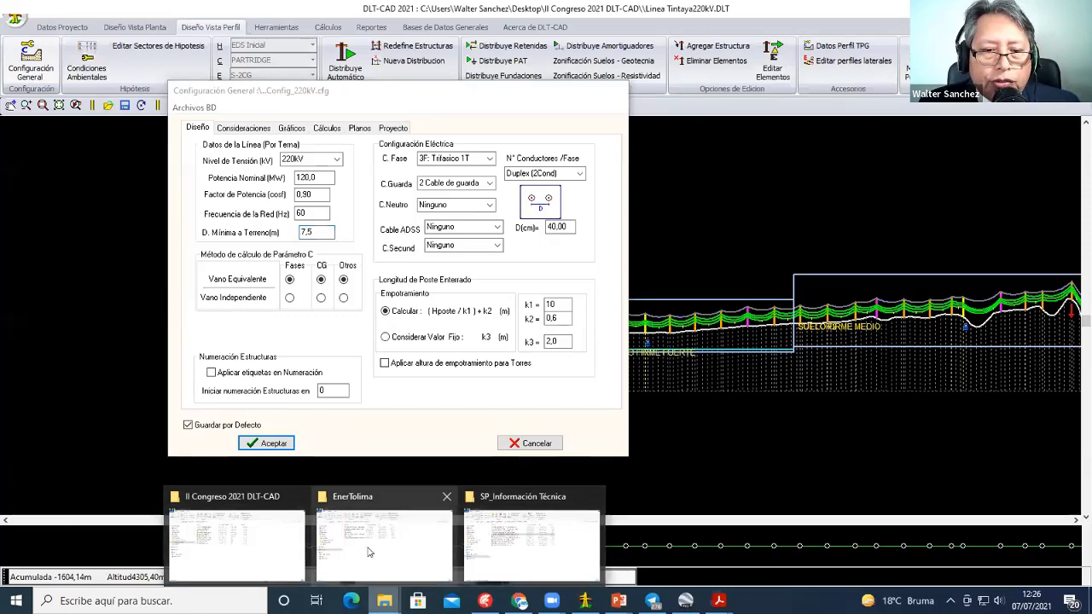
click(363, 550)
click(72, 258)
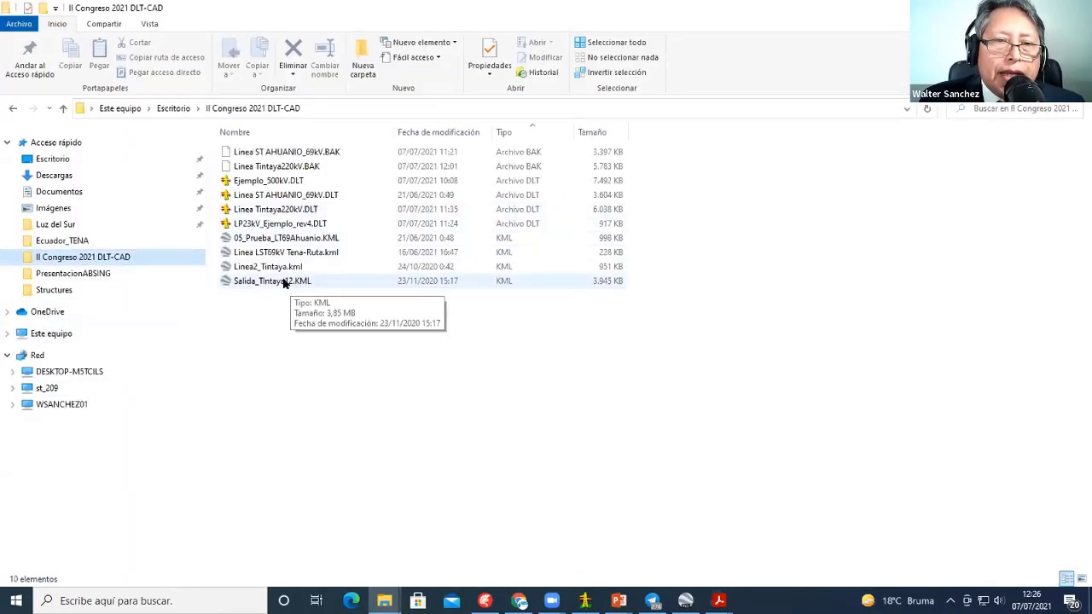
click(300, 239)
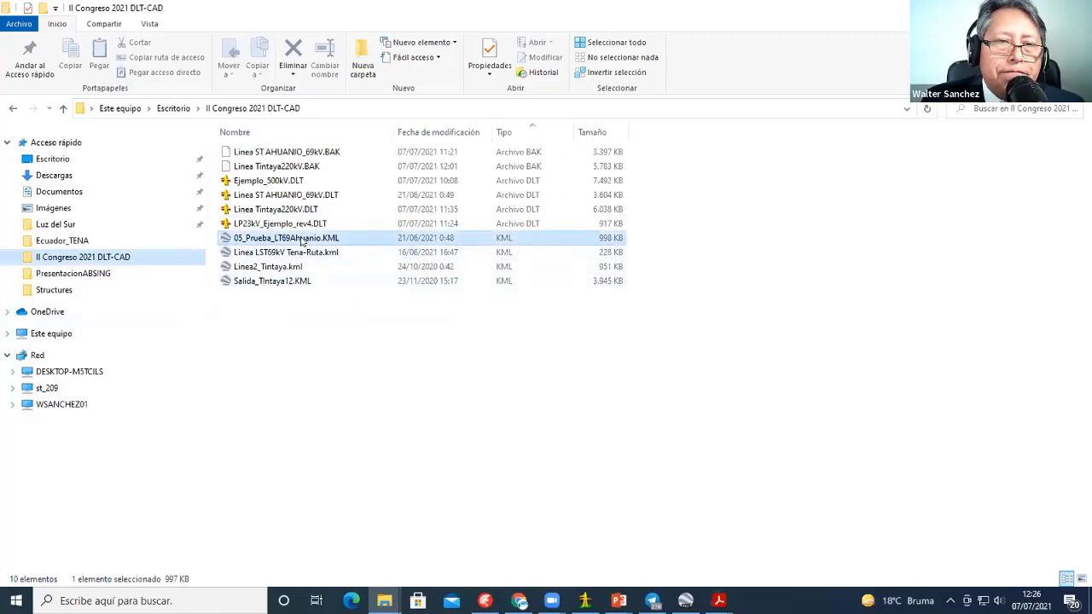
double_click(301, 241)
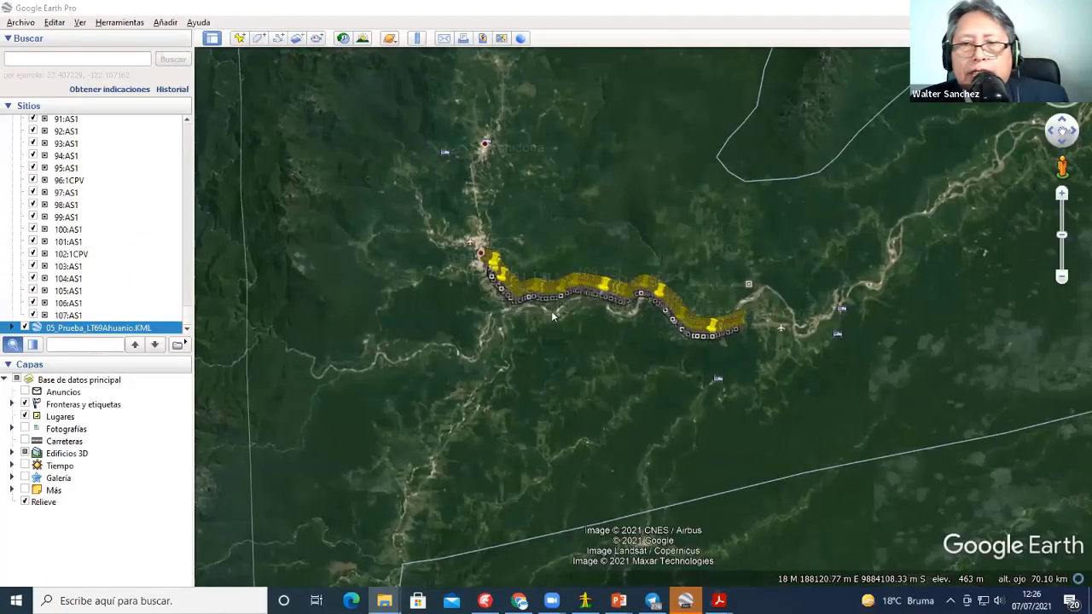
Step: Zoom and pan along Ahuanio towers 78–85, then return to the II Congreso 2021 DLT-CAD folder
scroll(606, 319, up, 3)
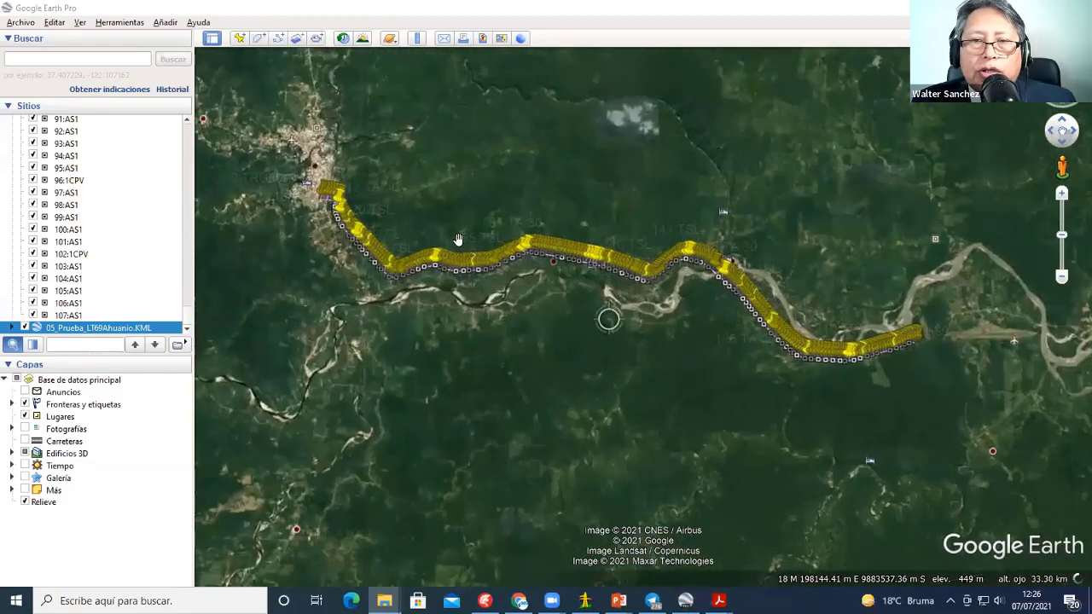
scroll(557, 317, up, 3)
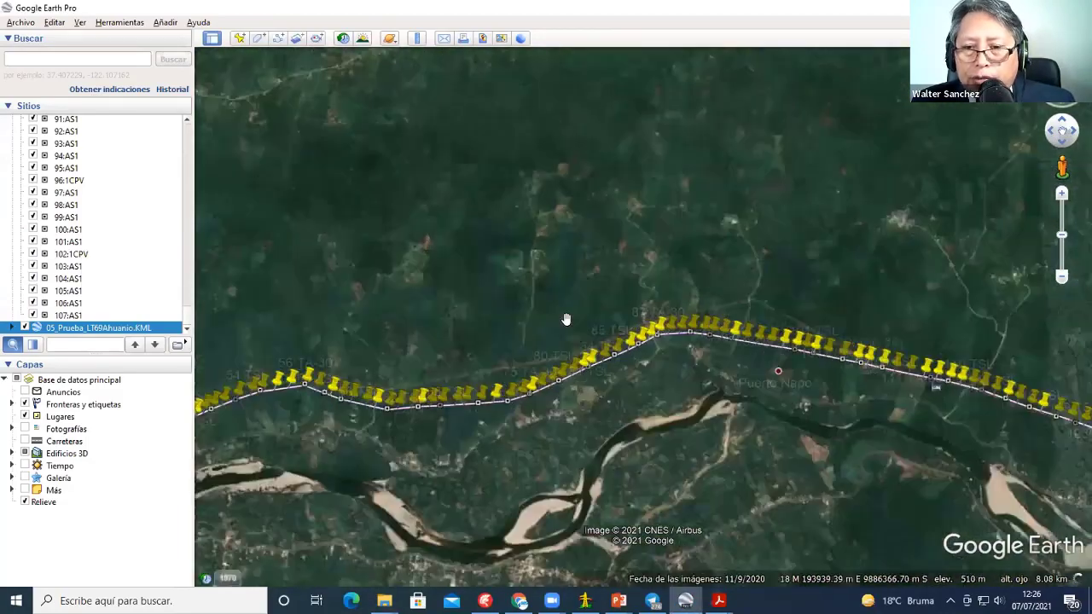
scroll(621, 303, up, 3)
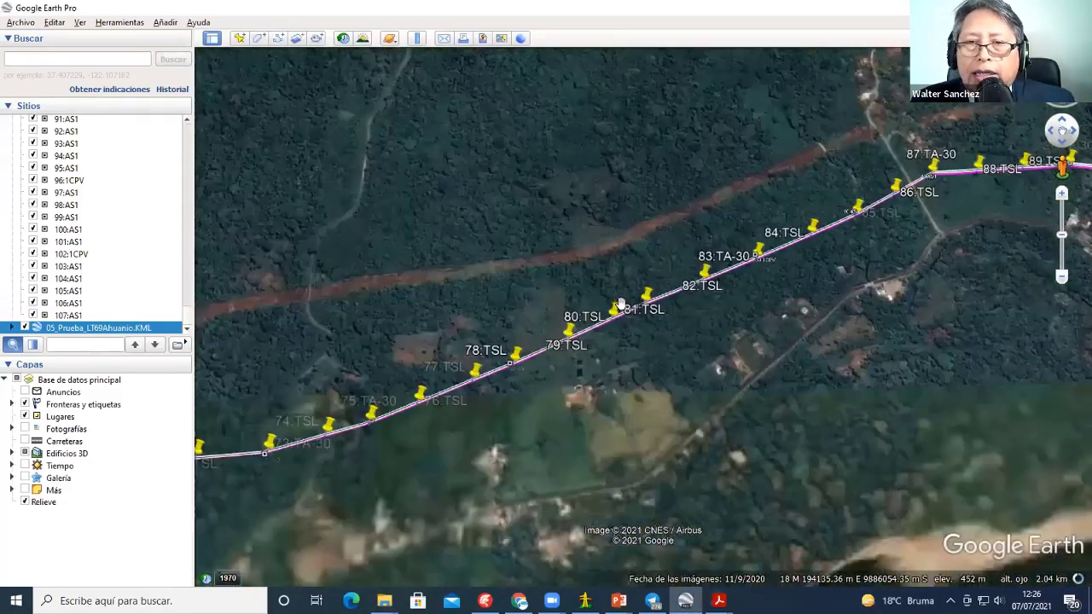
scroll(654, 316, up, 2)
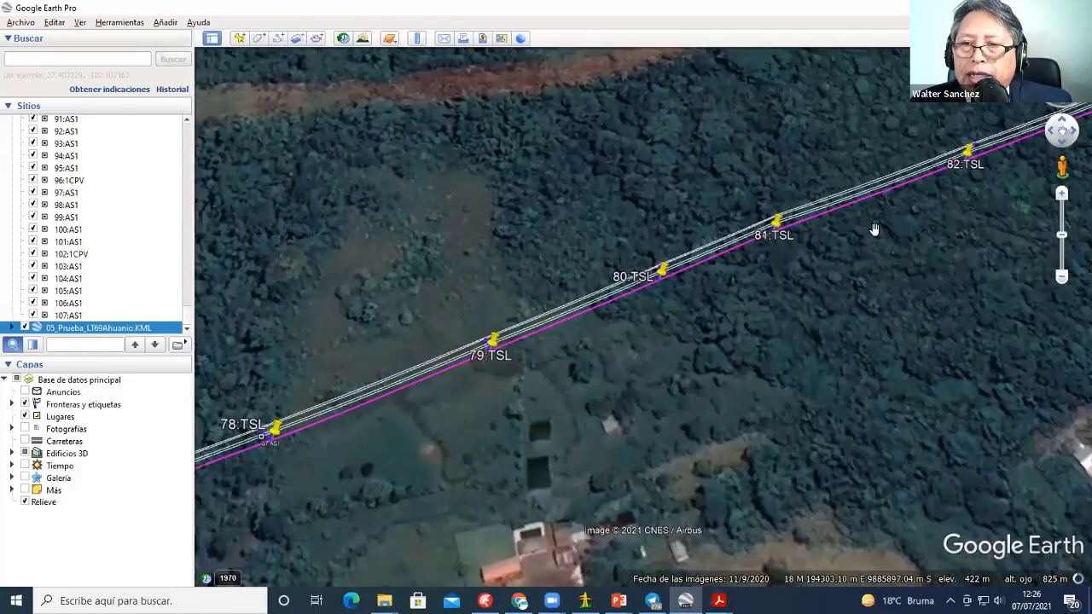
drag(875, 229, 724, 269)
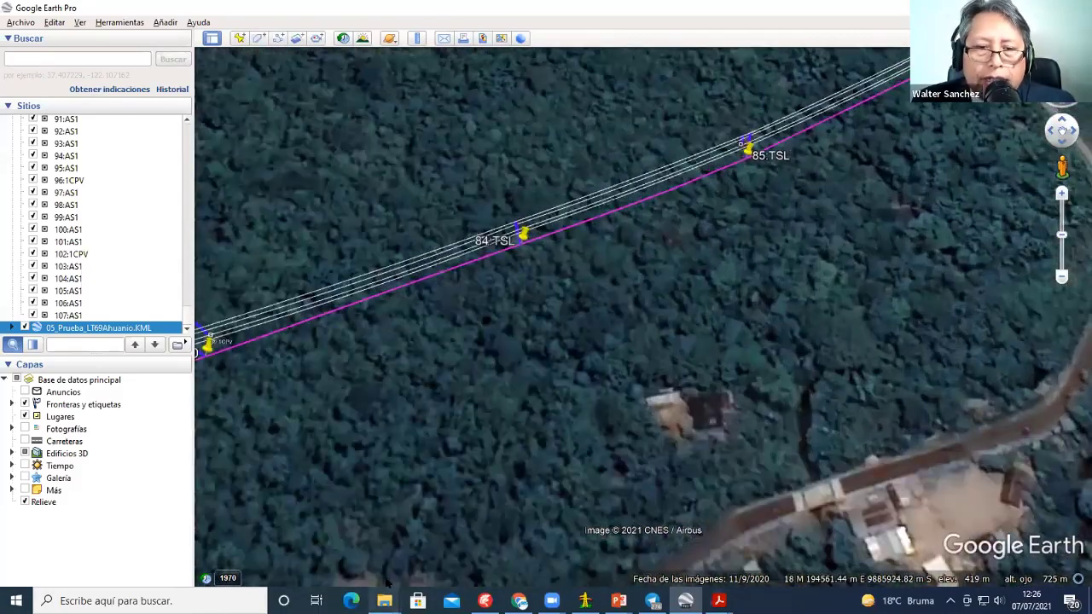
click(384, 599)
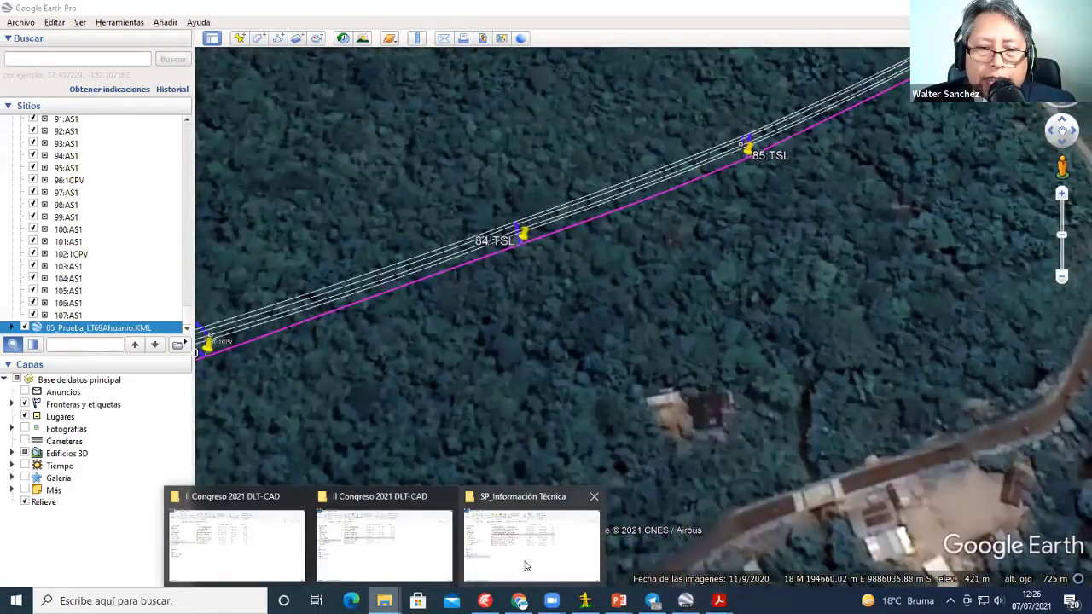
click(398, 555)
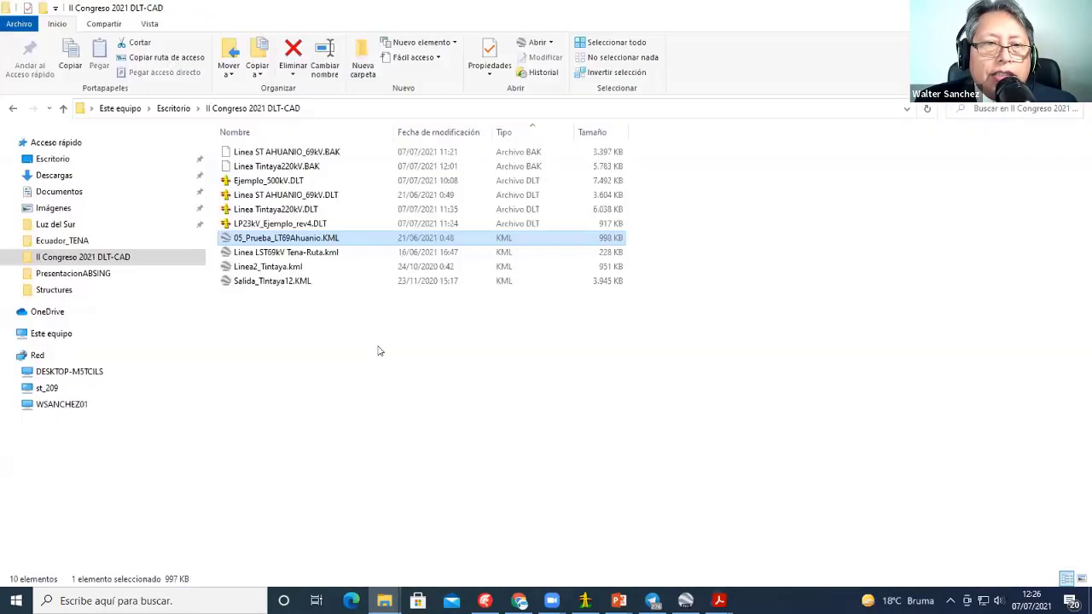
Step: Load Salida_Tintaya12.KML into Google Earth Pro from the project folder
click(279, 281)
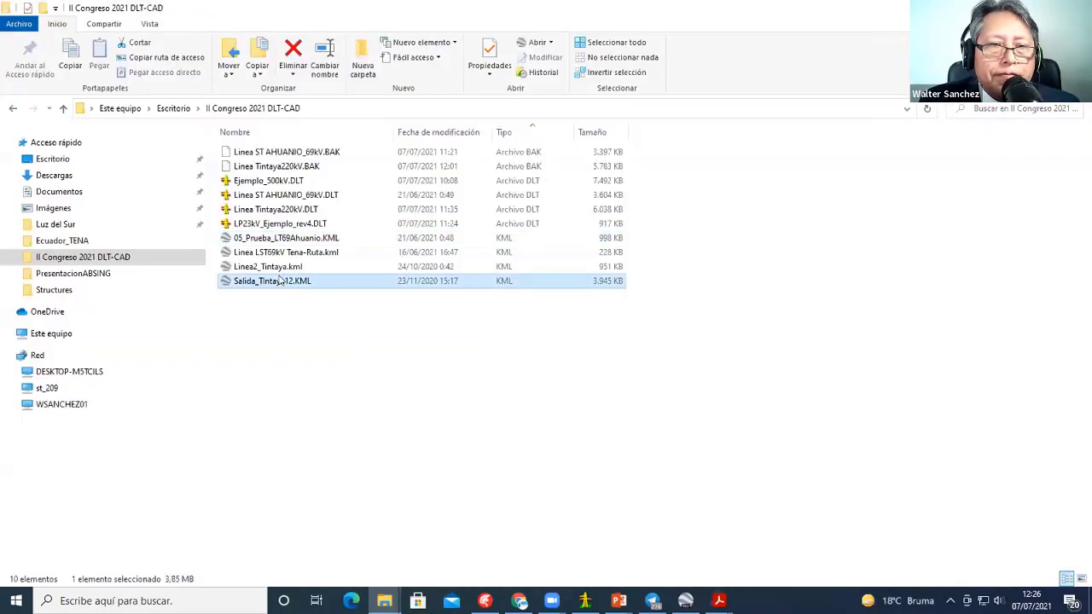
double_click(280, 281)
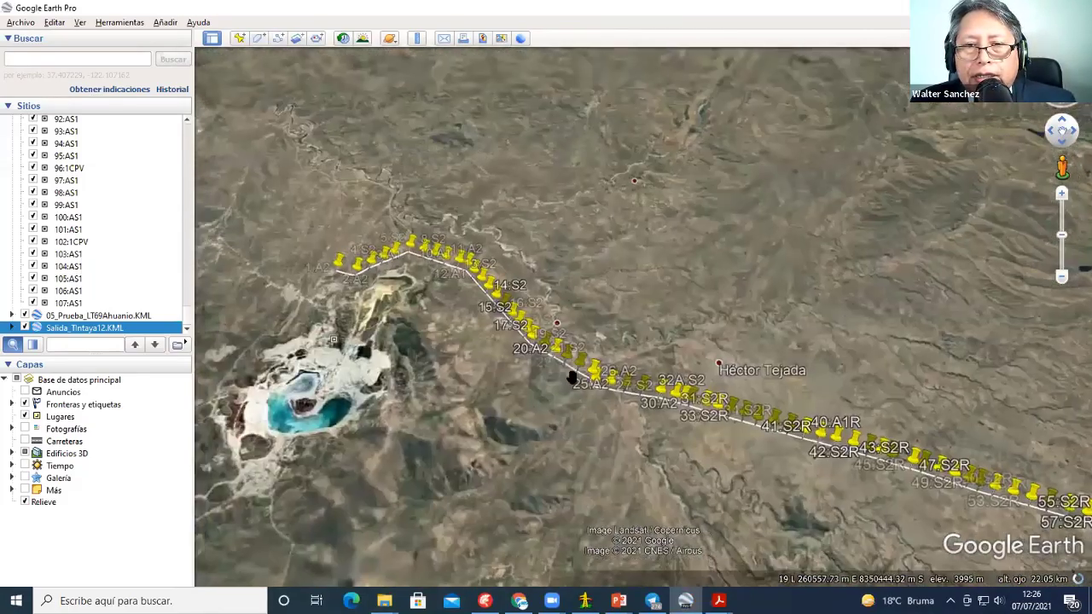
Step: Zoom in and follow the Tintaya line from its first towers past 2.A2, 7.S2 to 9.A1
scroll(571, 378, up, 5)
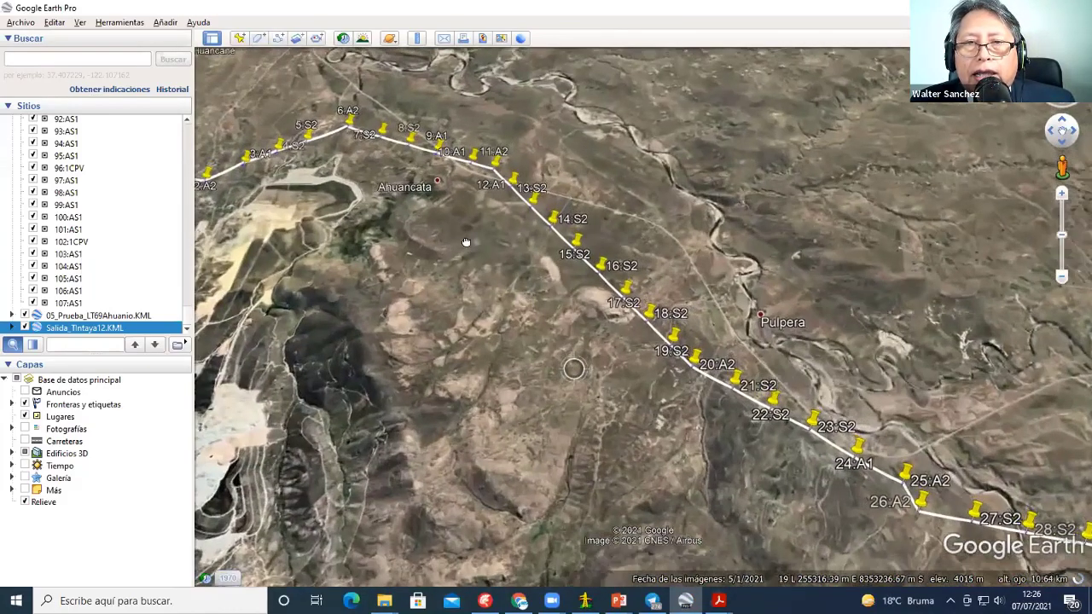
mouse_move(466, 243)
mouse_down()
mouse_move(531, 333)
mouse_move(687, 436)
mouse_up()
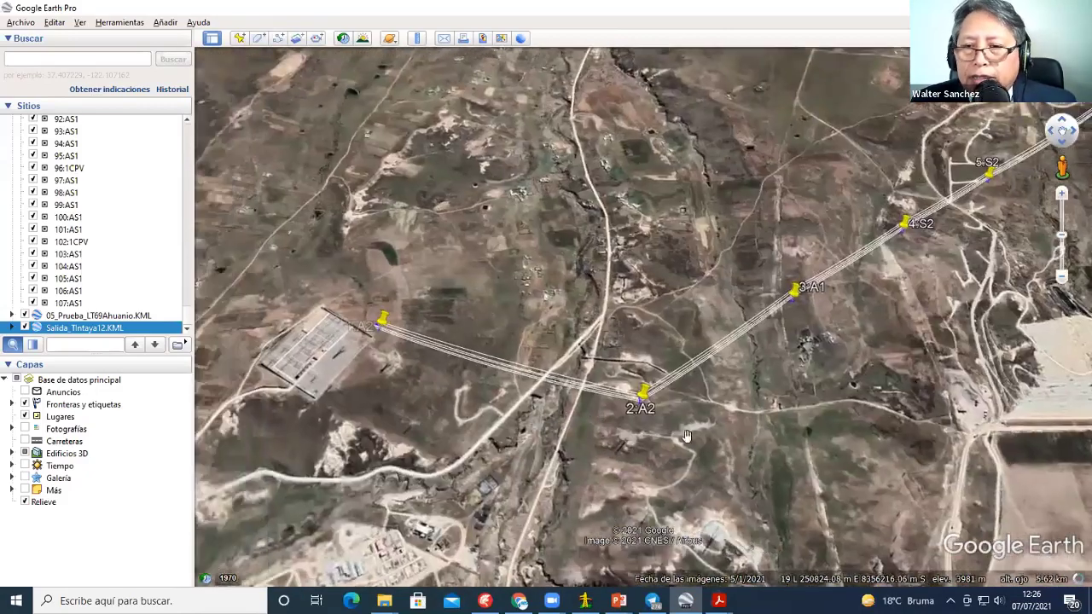
scroll(608, 377, up, 2)
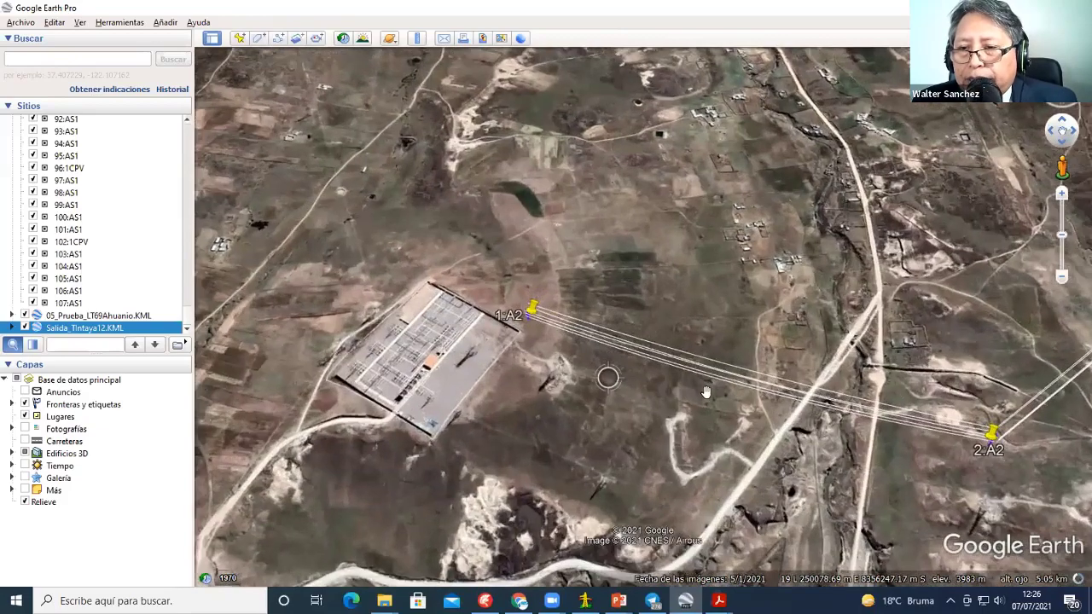
scroll(879, 406, up, 2)
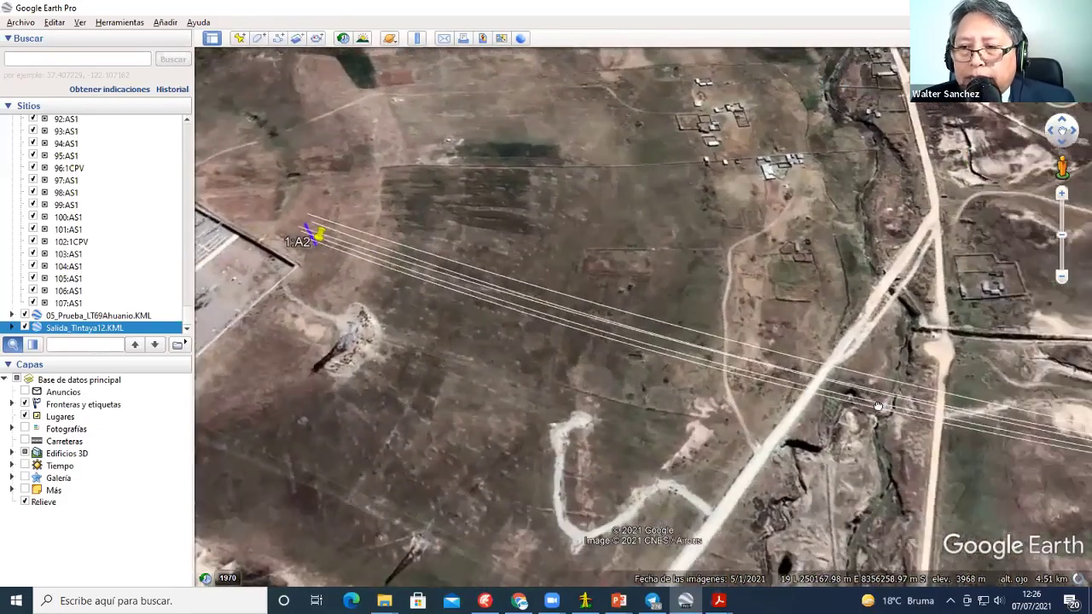
drag(879, 406, 724, 341)
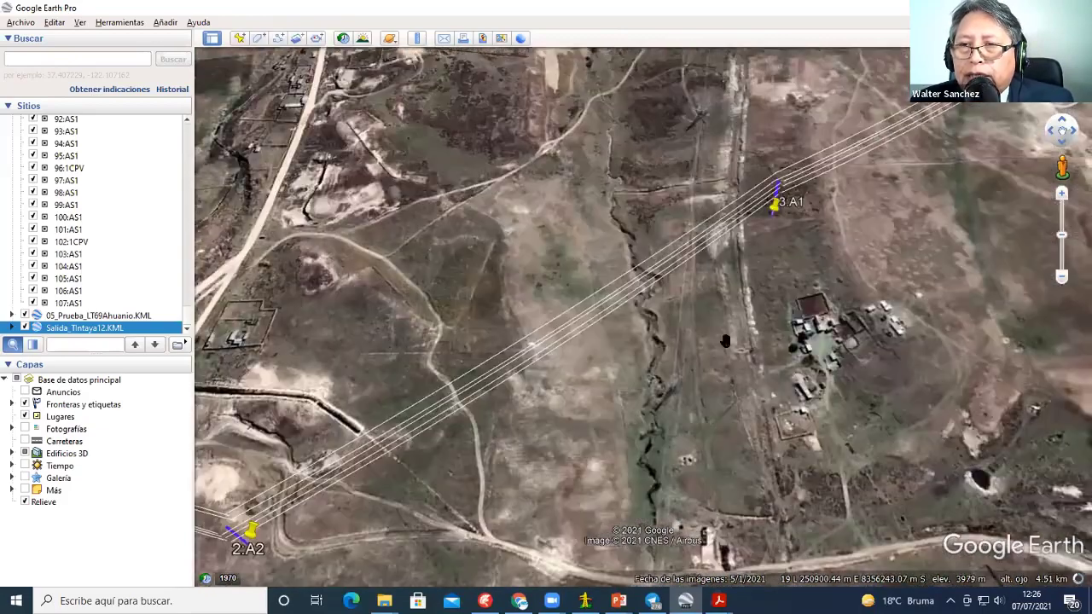
scroll(722, 340, down, 1)
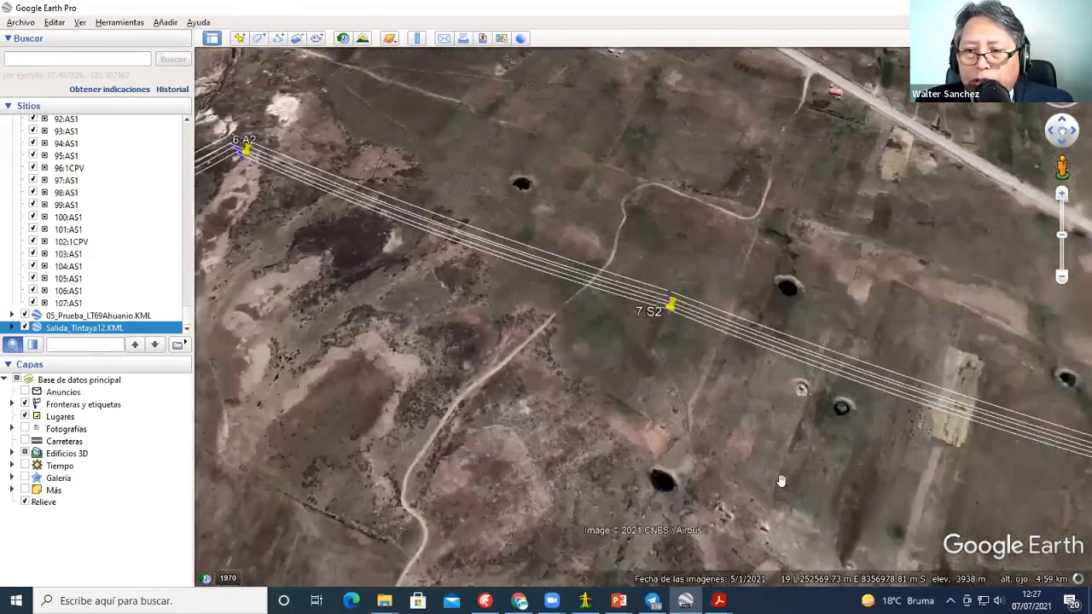
drag(781, 481, 529, 402)
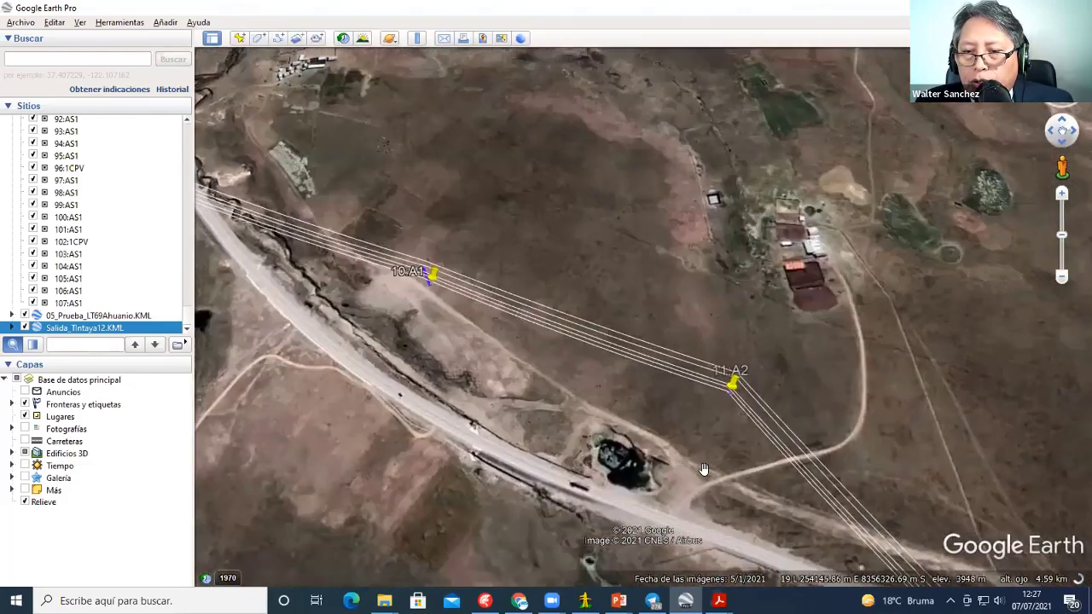
Step: Zoom back out over the Tintaya route placemarks and return to DLT-CAD
scroll(708, 461, down, 2)
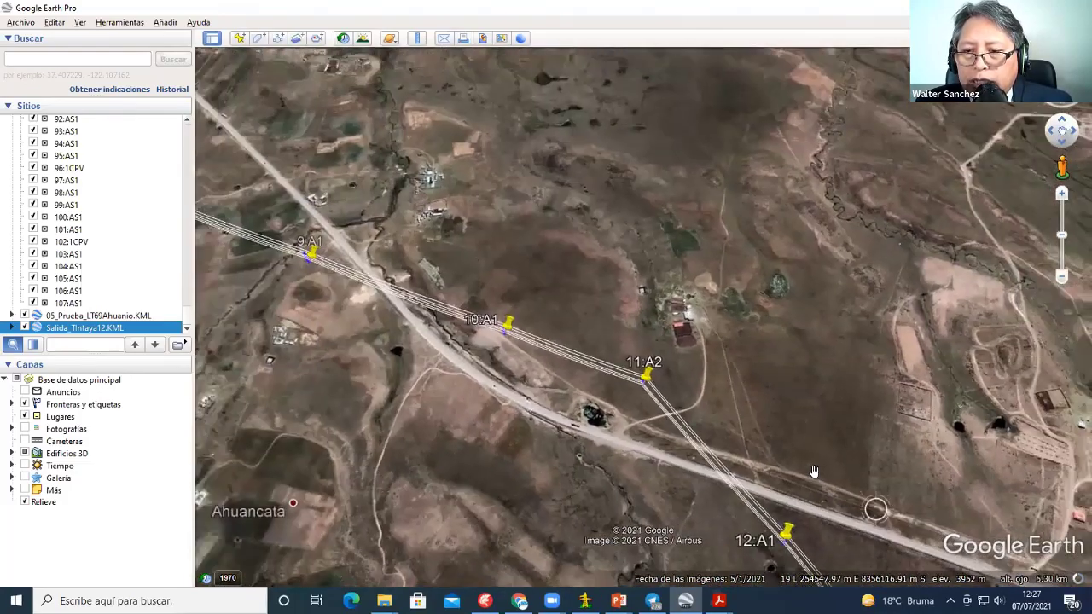
scroll(836, 478, down, 2)
scroll(817, 464, down, 2)
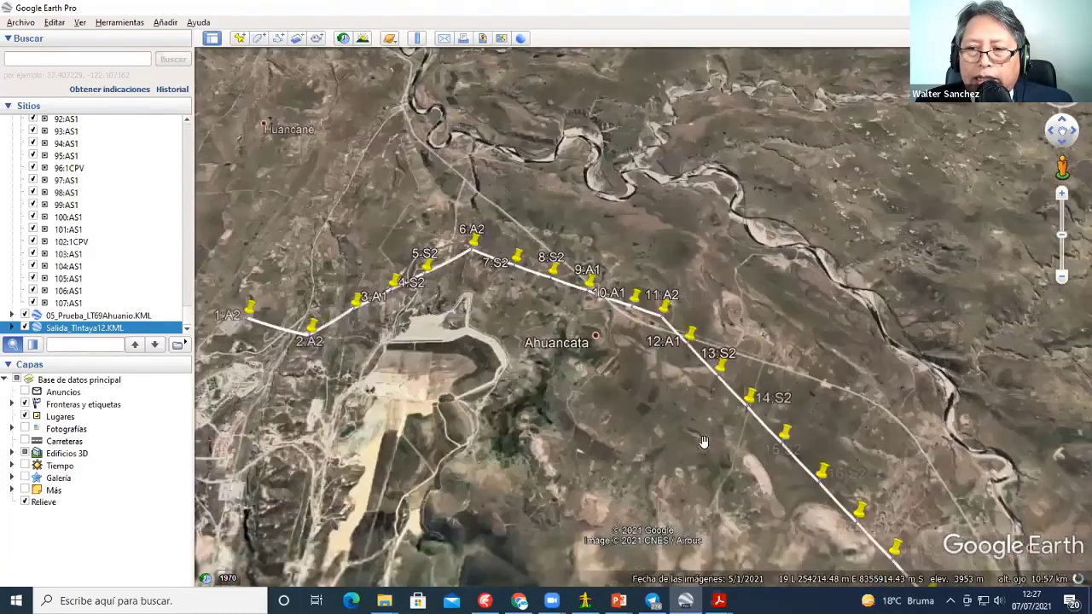
scroll(751, 443, down, 2)
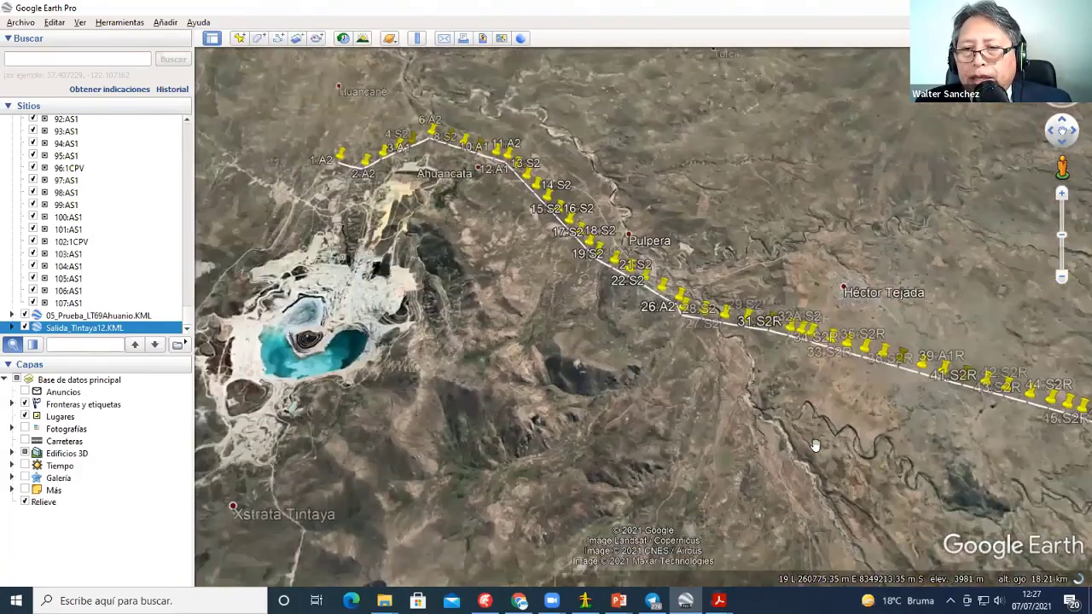
scroll(816, 446, down, 2)
scroll(681, 373, down, 1)
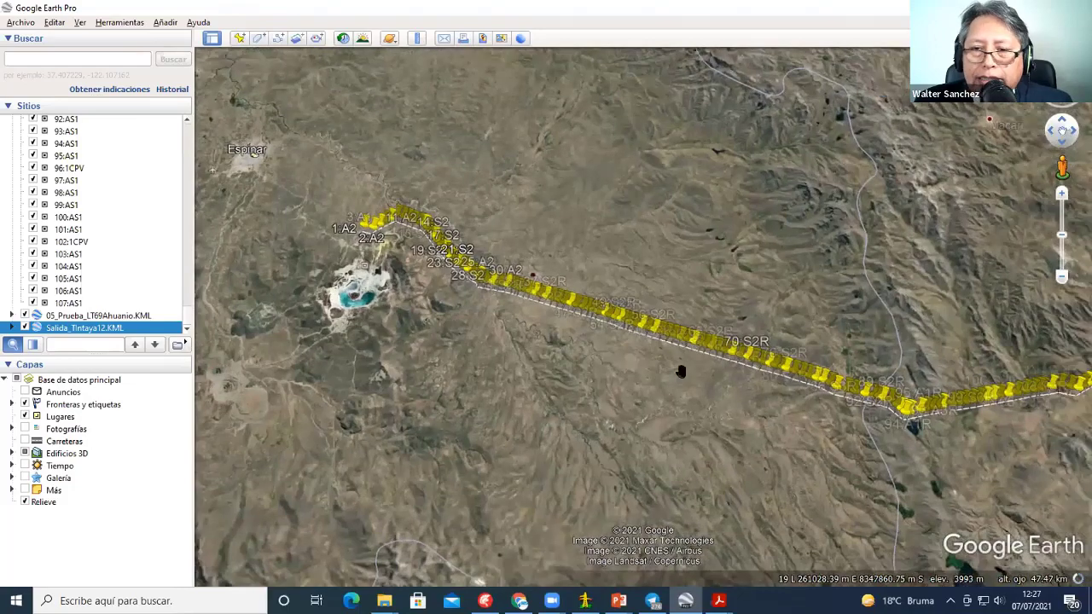
scroll(681, 373, up, 2)
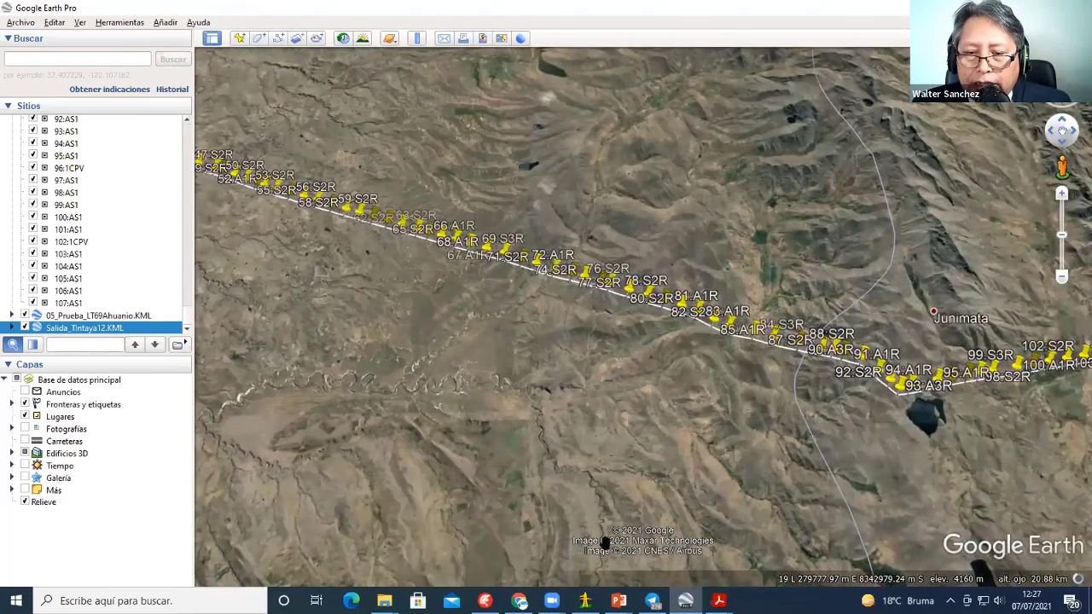
click(585, 600)
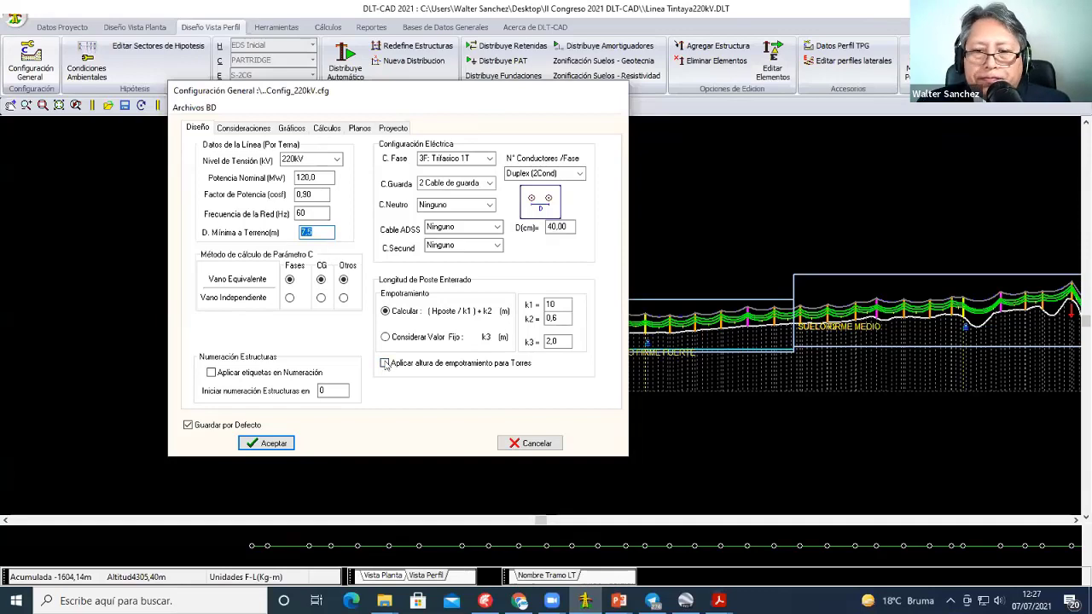
Step: Cancel the Configuración General dialog and dismiss the file menu without choosing anything
click(531, 443)
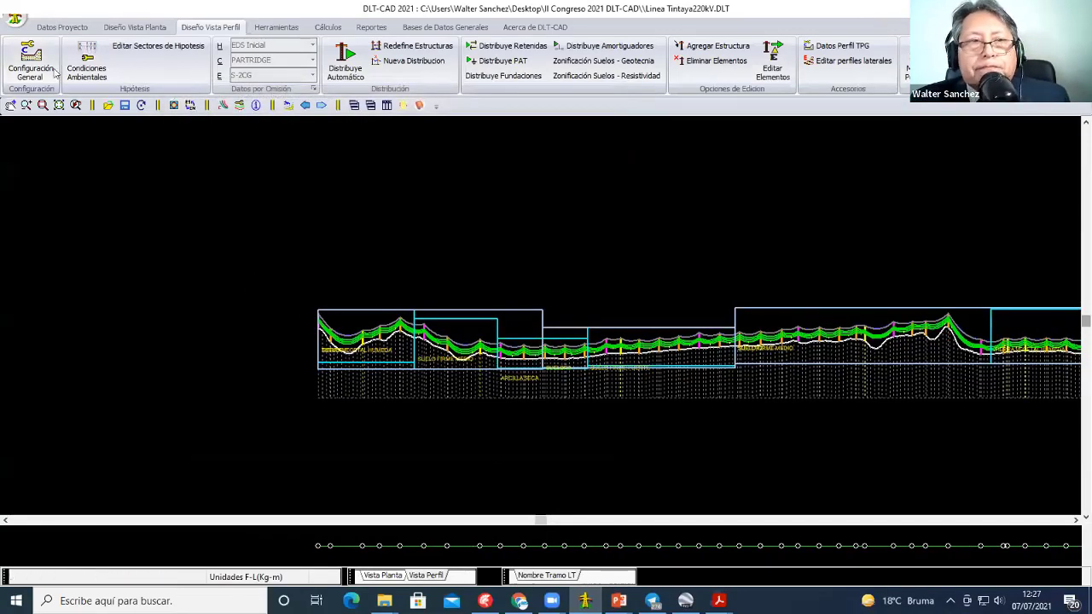
click(18, 19)
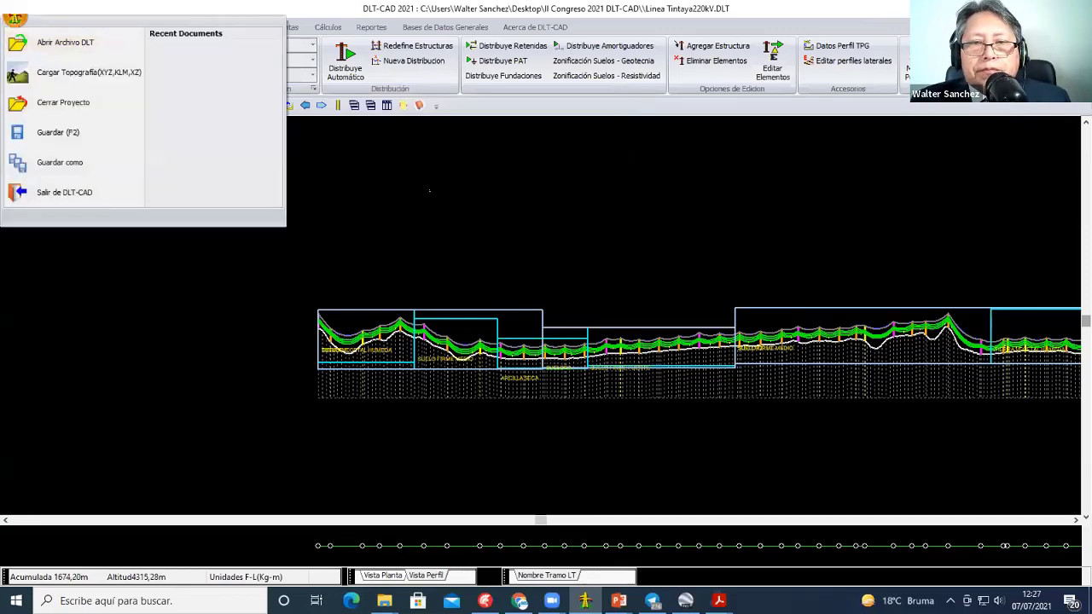
click(440, 222)
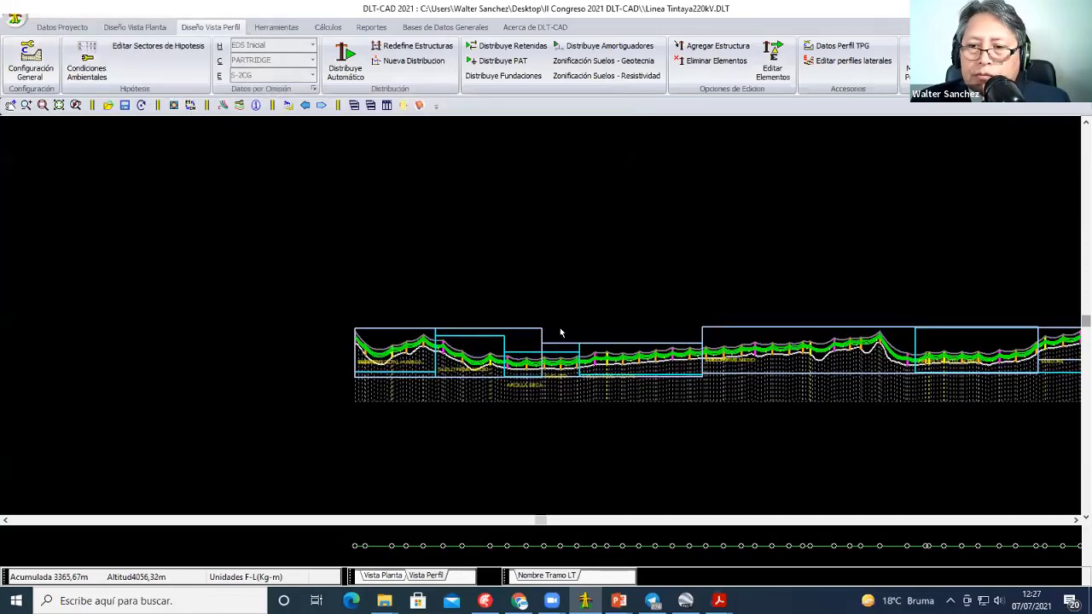
Step: Zoom the Vista Perfil onto the SUELO FIRME MEDIO stretch of the Tintaya 220 kV profile
scroll(560, 331, down, 2)
scroll(586, 398, down, 1)
scroll(586, 399, up, 1)
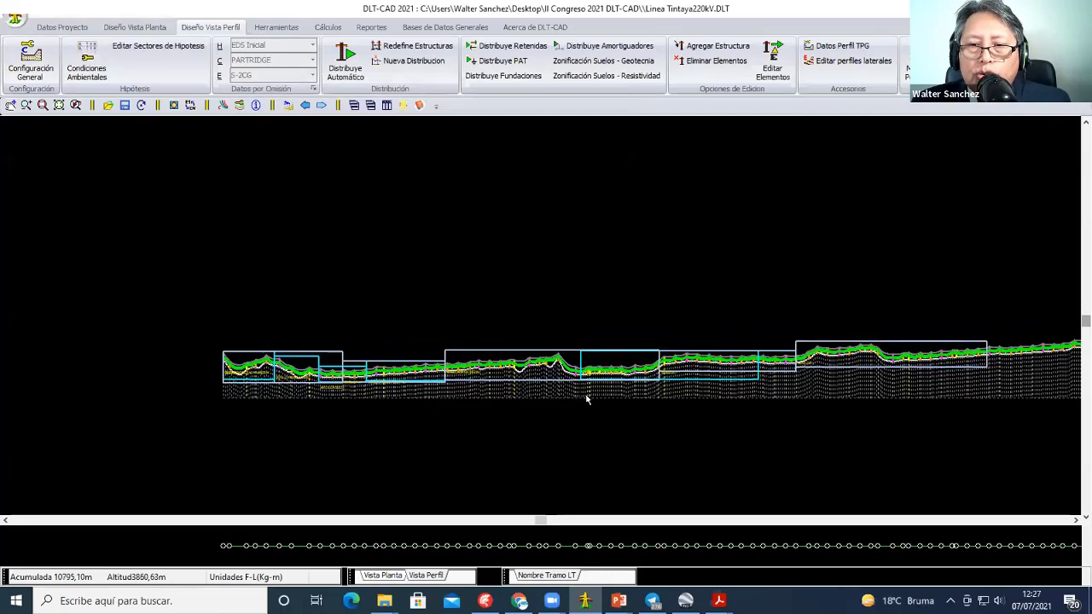
scroll(536, 371, up, 1)
scroll(500, 349, up, 1)
scroll(535, 432, up, 1)
scroll(535, 432, down, 2)
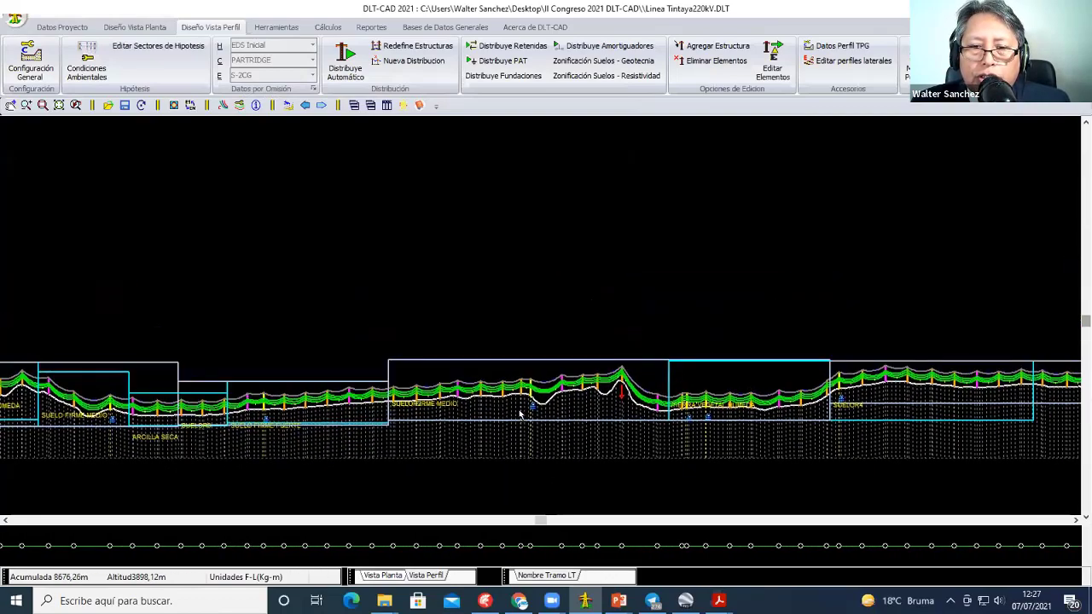
scroll(470, 281, up, 2)
scroll(470, 281, up, 1)
scroll(575, 509, up, 1)
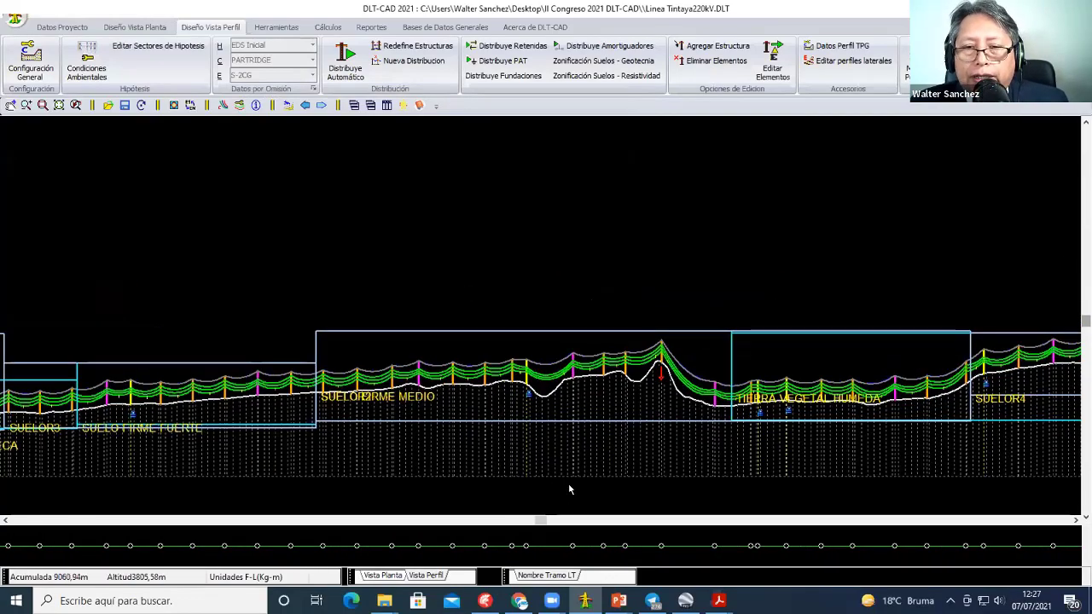
scroll(543, 427, up, 2)
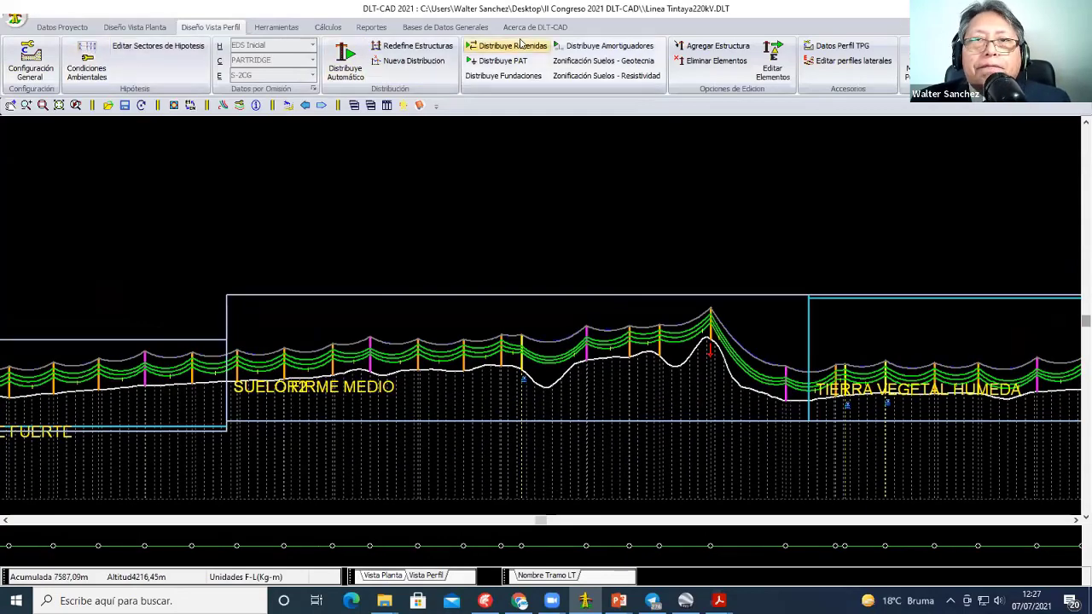
click(464, 28)
Step: Open BD Estructuras and load the Estructuras SDV 220kV.DAT table via Abrir otra Tabla
click(60, 26)
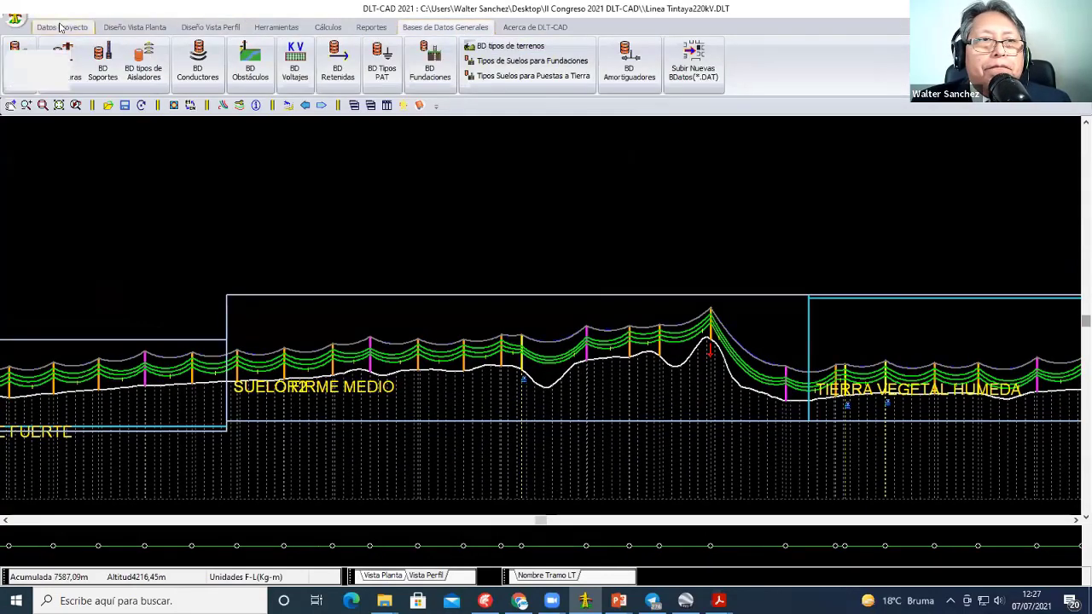
click(423, 28)
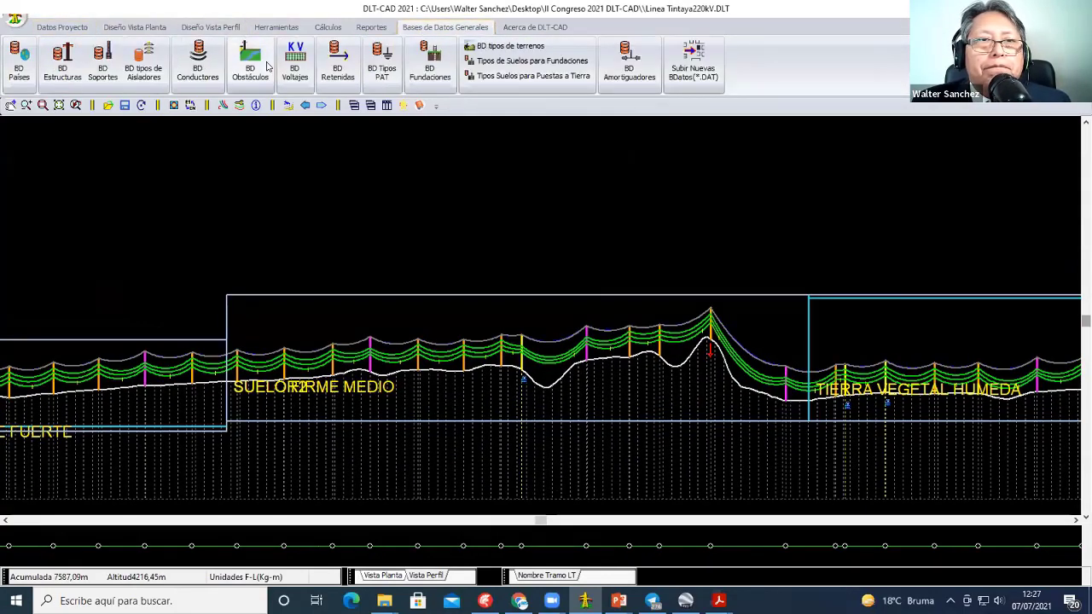
click(62, 62)
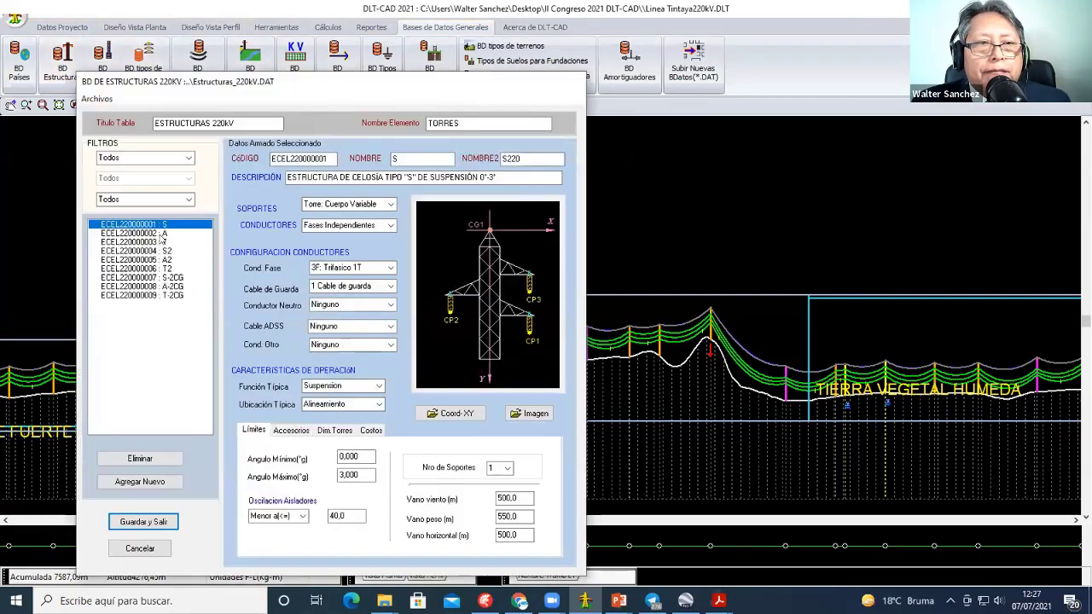
click(159, 235)
click(109, 100)
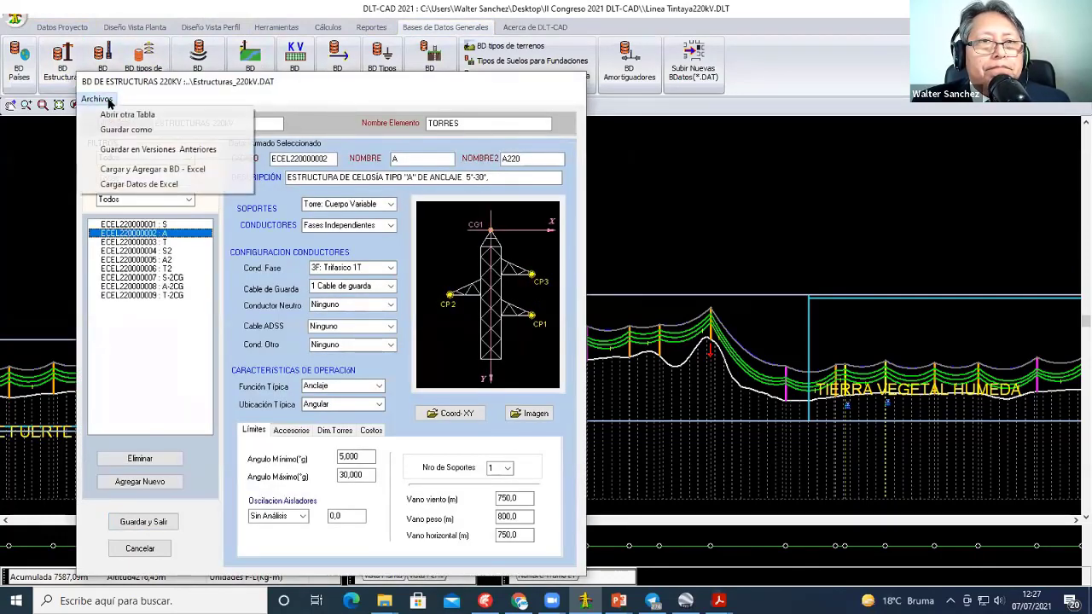
click(123, 114)
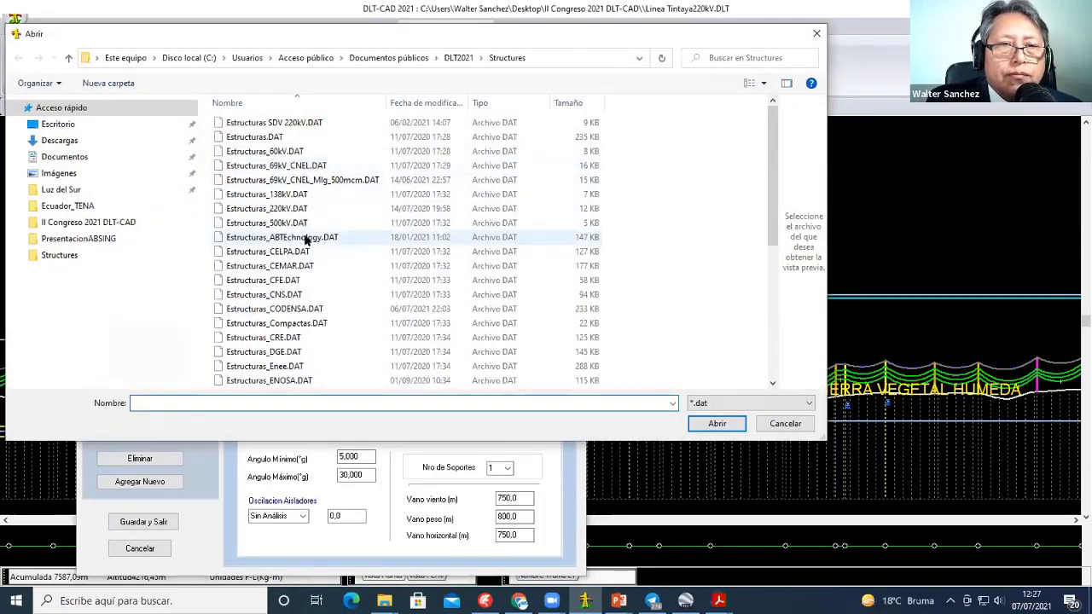
click(273, 123)
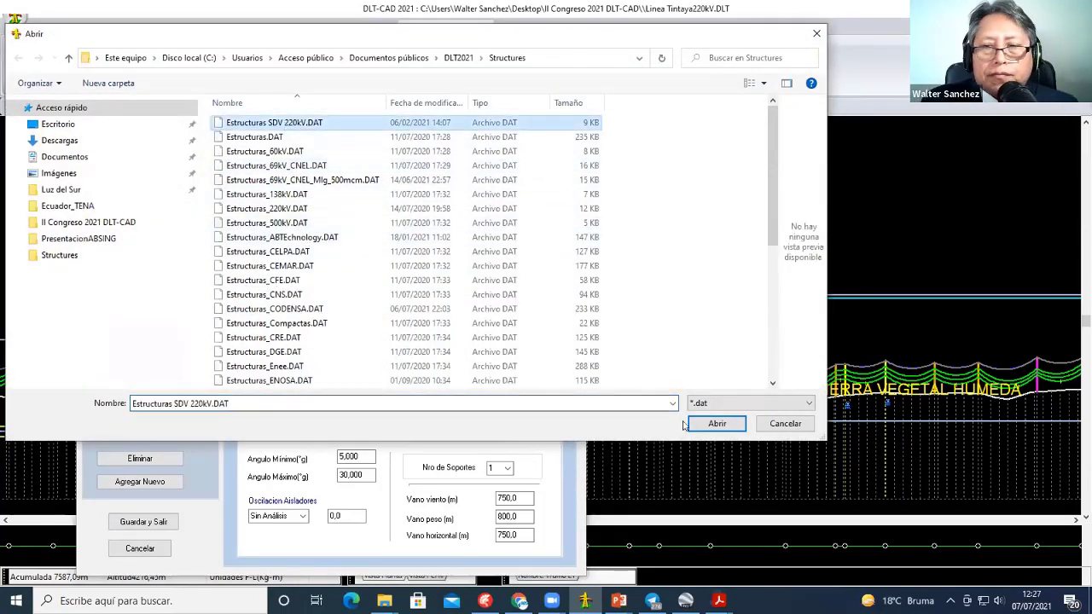
click(715, 424)
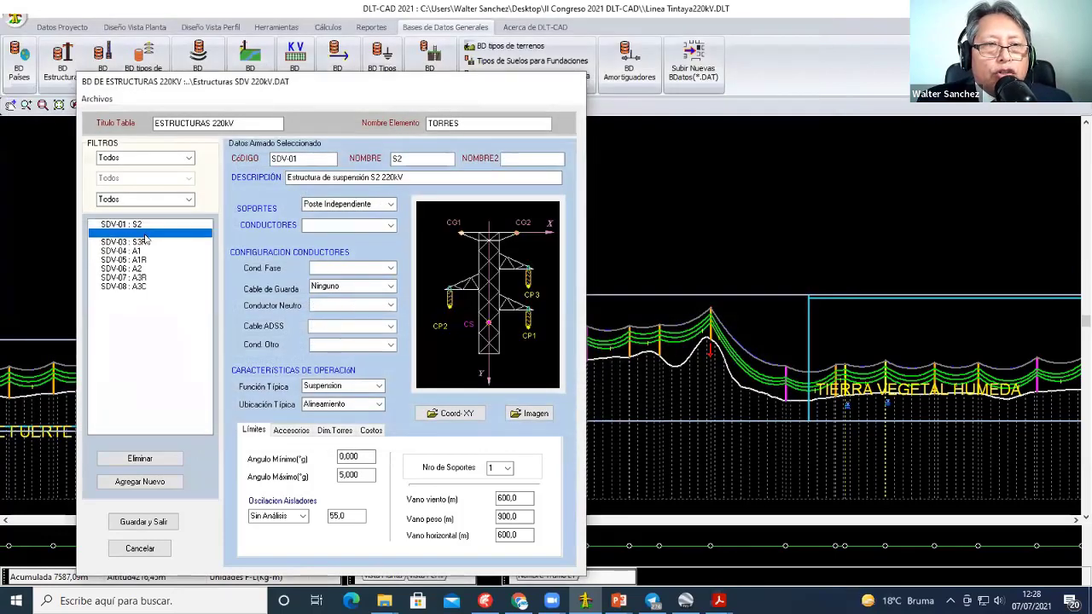
Step: Step through the SDV structures from A1R down to SDV-08 : A3C and move the dialog aside
key(Down)
key(Down)
key(Down)
key(Down)
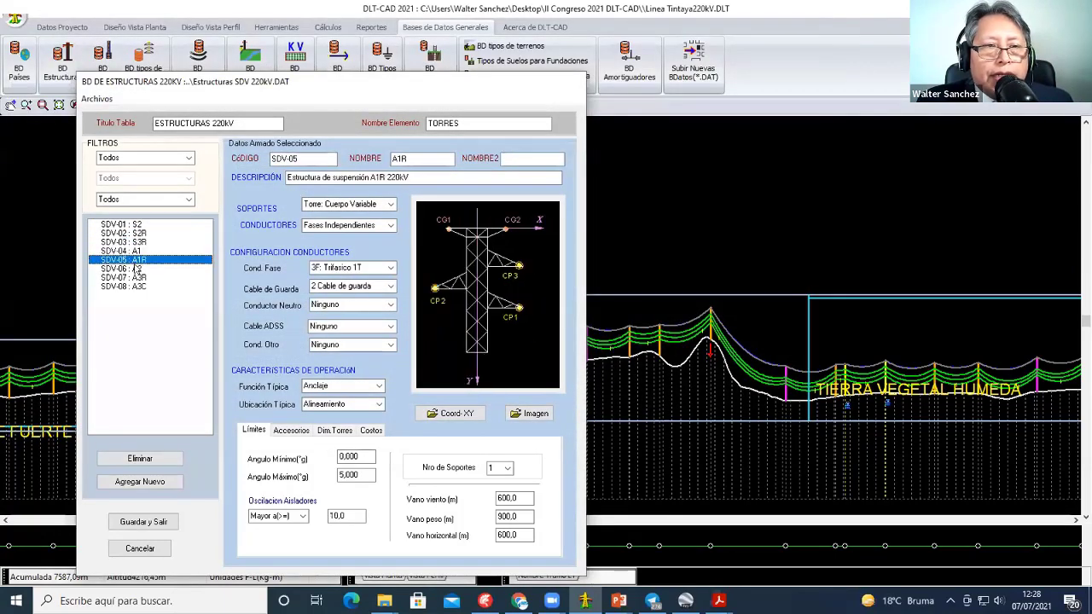
click(136, 269)
click(134, 277)
click(133, 287)
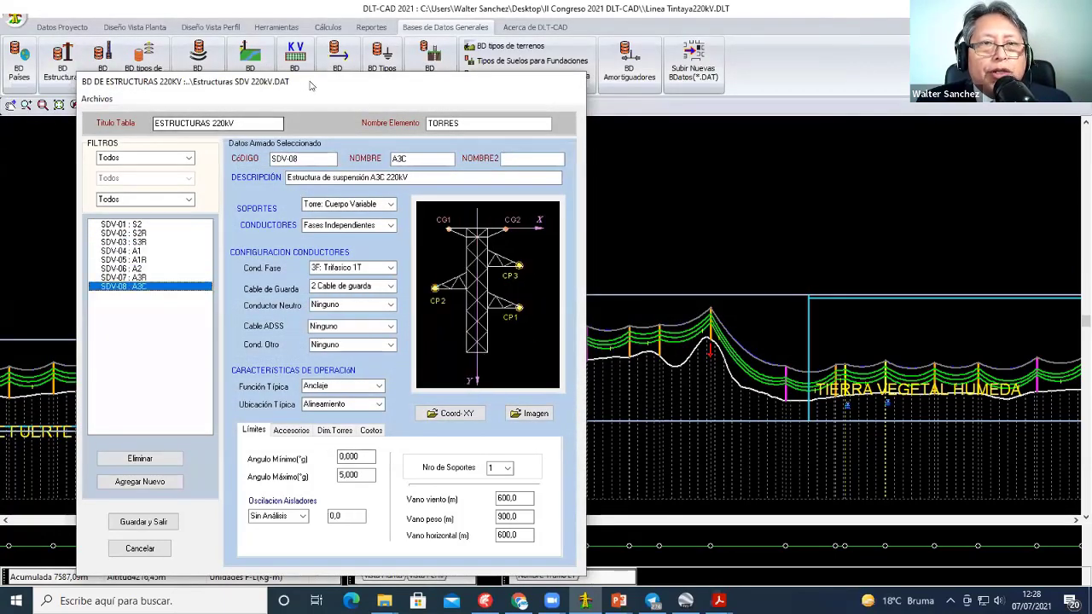
drag(243, 81, 601, 107)
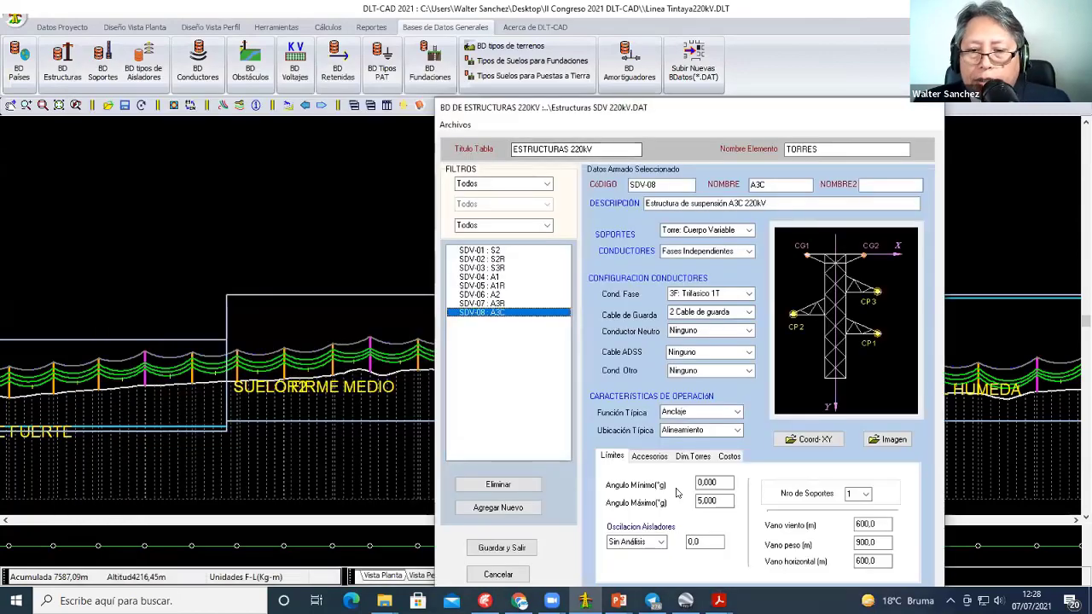
Step: Close BD DE ESTRUCTURAS without saving and zoom in on the profile's poles and conductor spans
click(498, 575)
scroll(406, 453, up, 2)
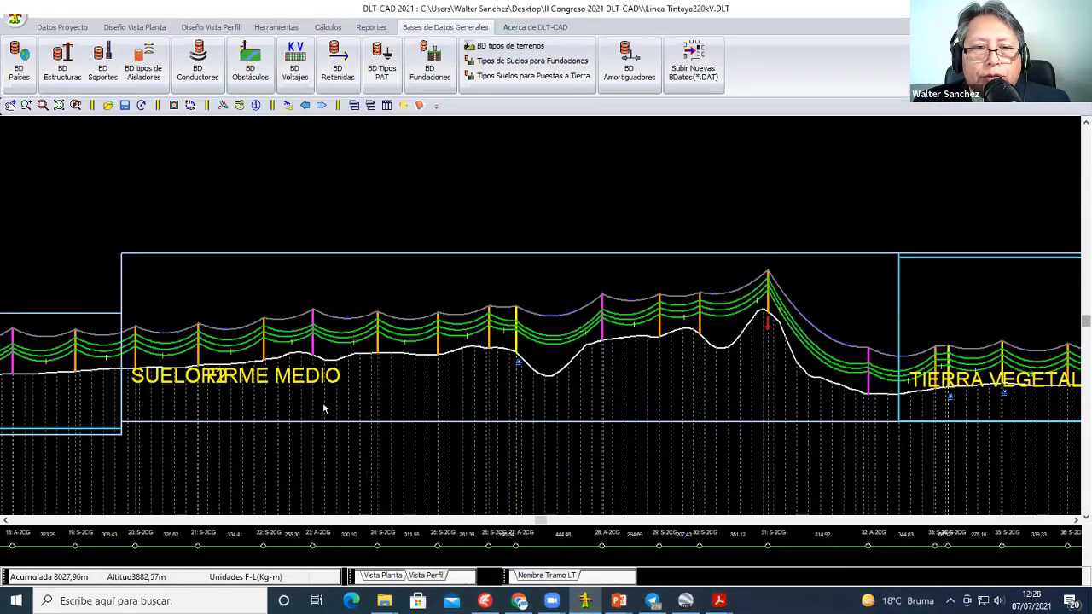
scroll(651, 453, up, 2)
scroll(542, 419, up, 1)
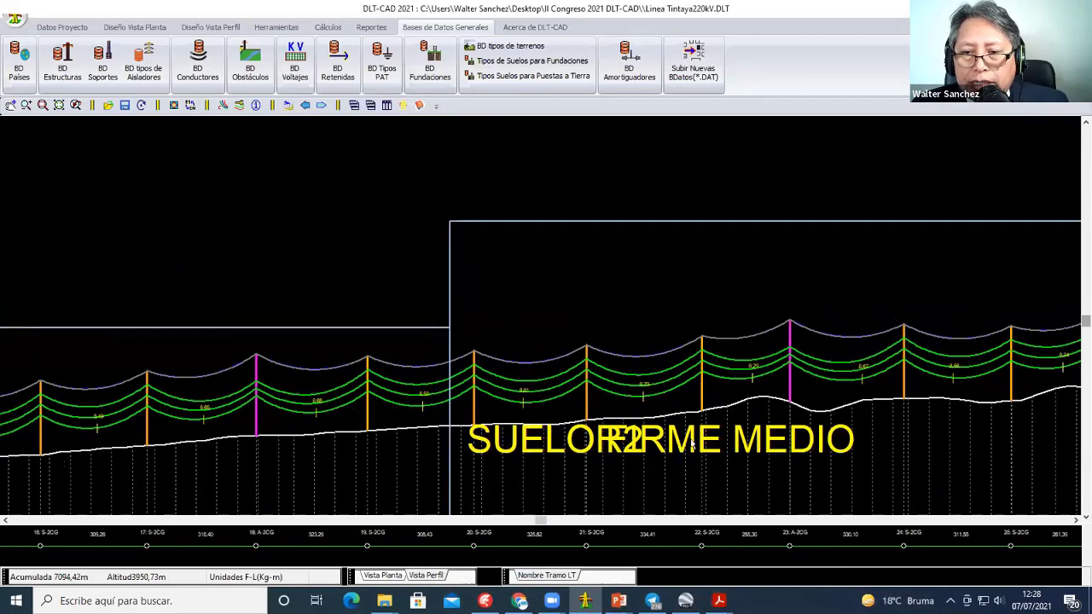
scroll(542, 418, up, 1)
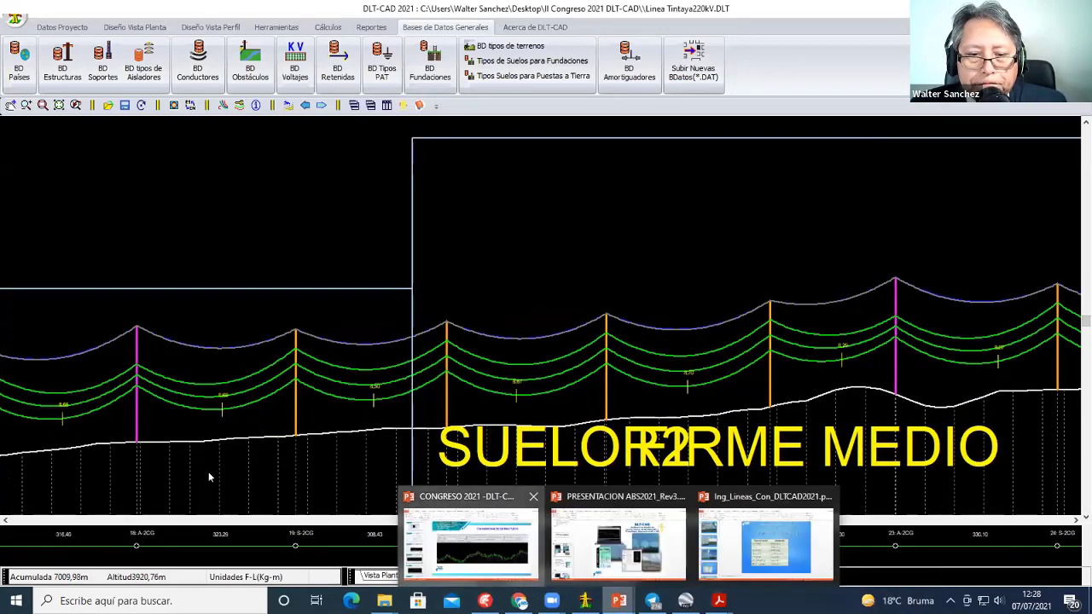
click(474, 546)
Step: Show slide 9 "REVISION DEL DISEÑO", then page back toward the environmental conditions slide
click(110, 502)
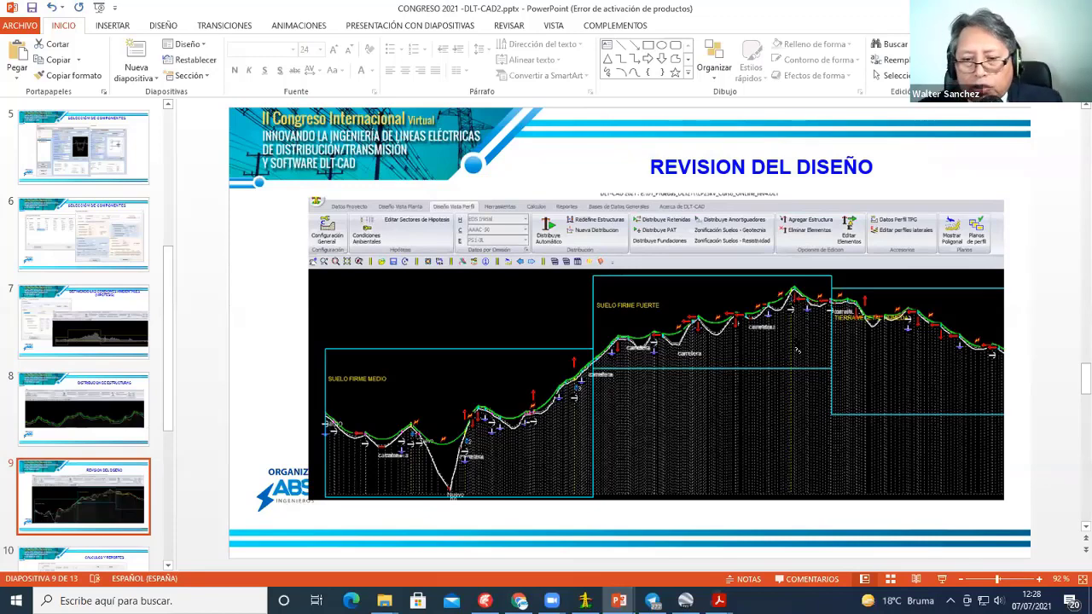
key(Page_Up)
key(Page_Up)
Step: Return to the DLT-CAD line profile, pan across other spans, and open BD Estructuras
click(584, 601)
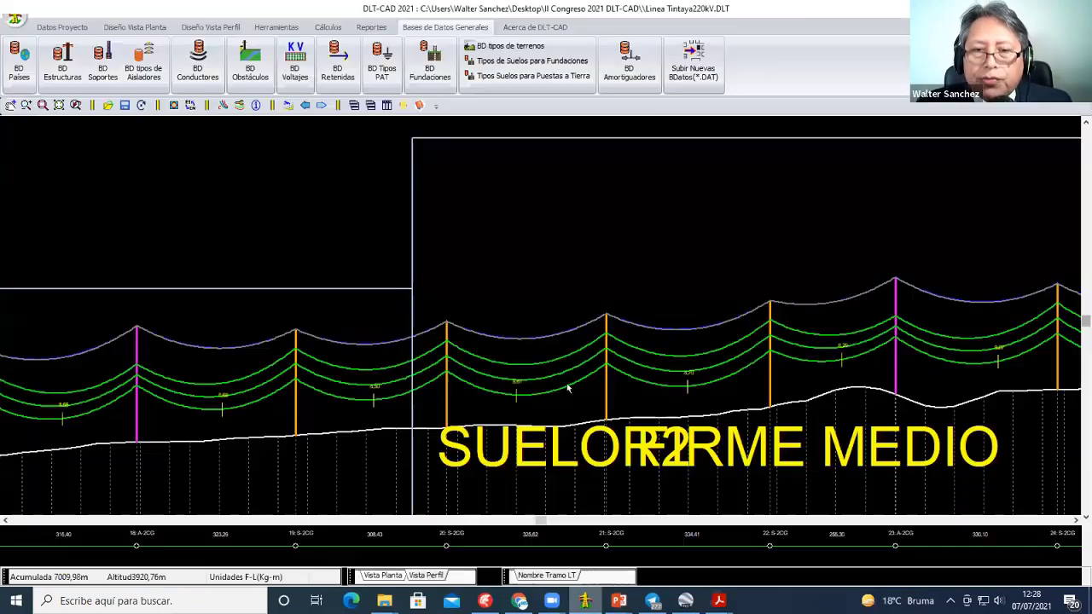
scroll(388, 413, down, 1)
scroll(388, 413, down, 1)
scroll(388, 413, down, 1)
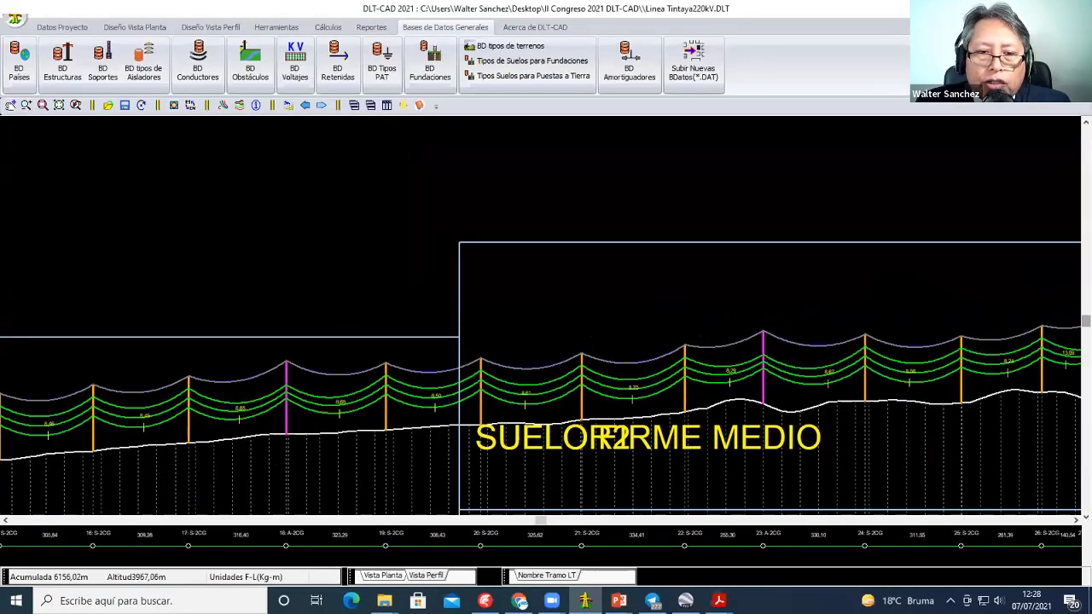
middle_drag(389, 413, 533, 413)
scroll(534, 413, up, 1)
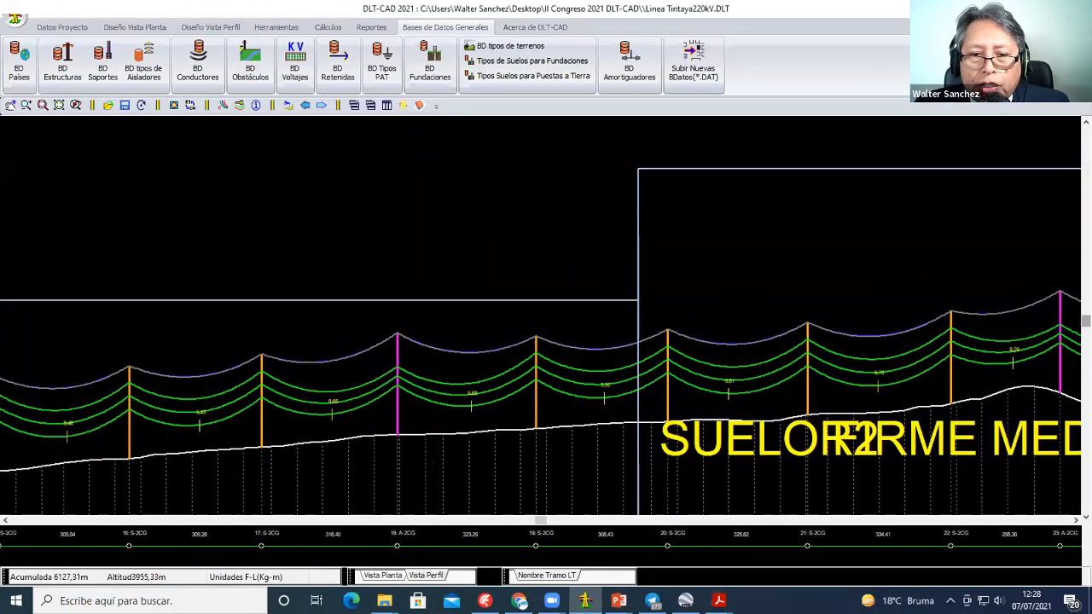
scroll(531, 418, up, 1)
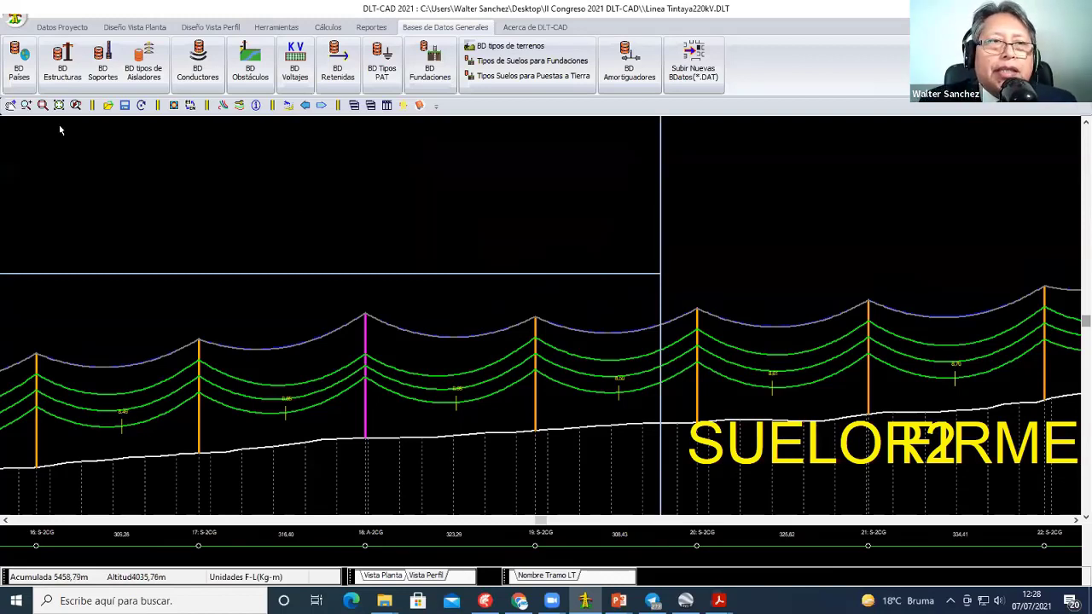
click(63, 60)
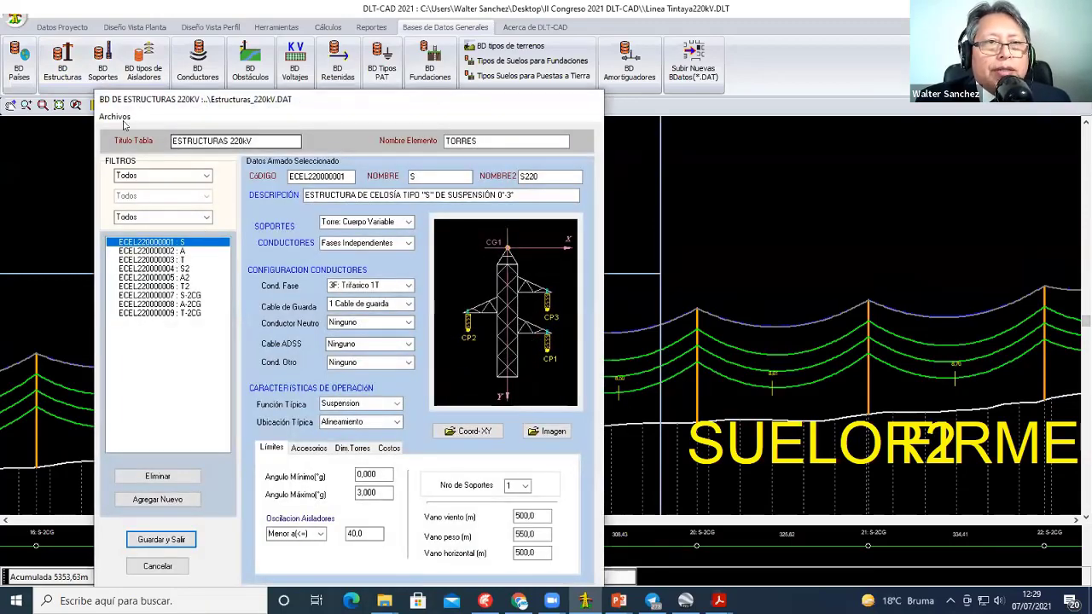
Step: Load the Estructuras SDV 220kV.DAT structures table into the database
click(114, 116)
click(132, 127)
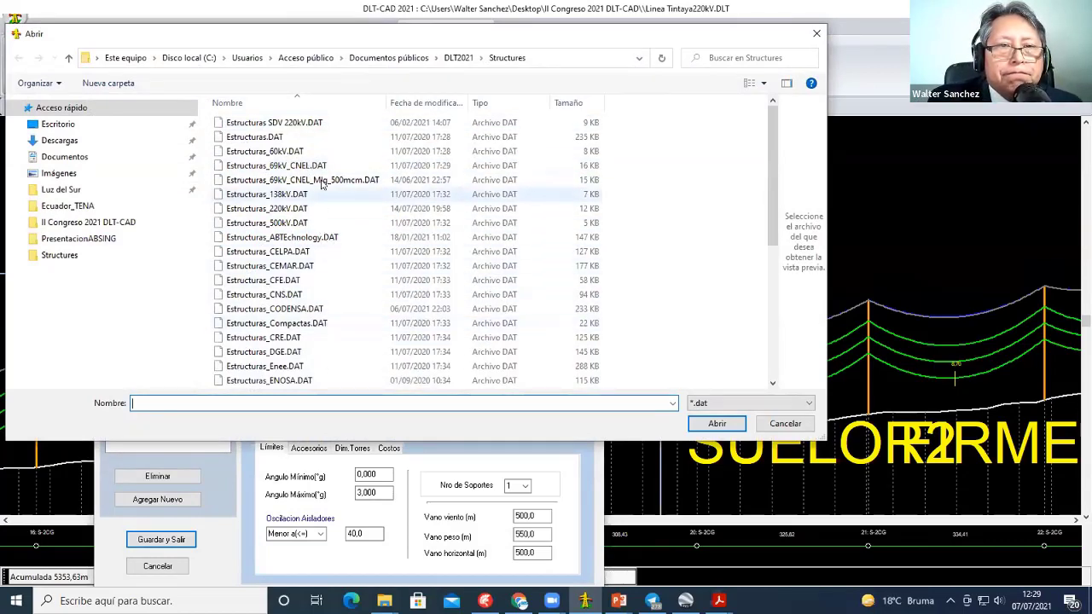
scroll(315, 179, down, 3)
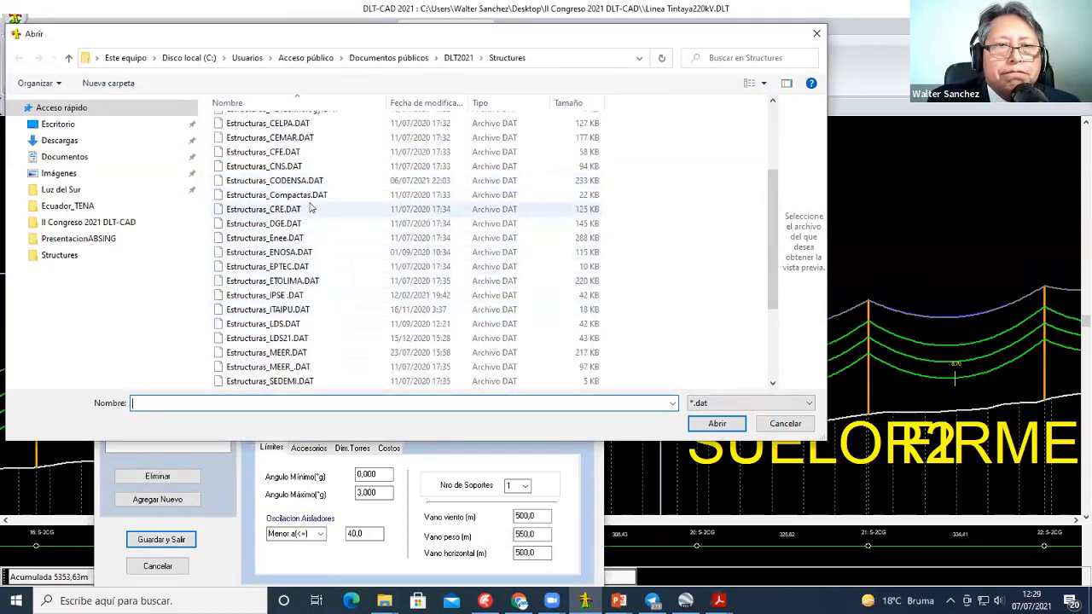
scroll(314, 205, up, 3)
click(281, 122)
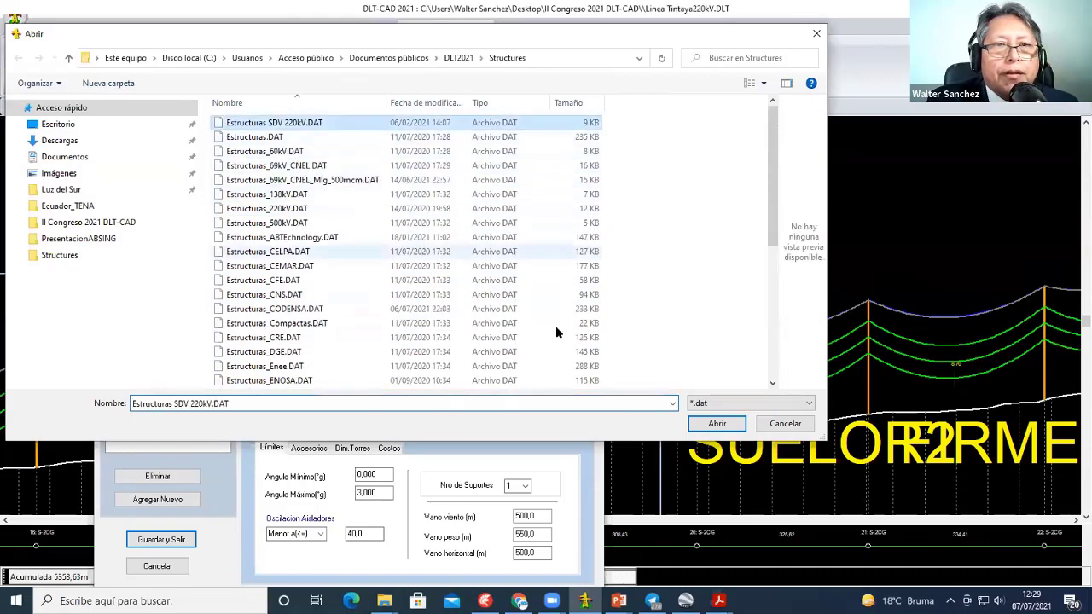
key(Return)
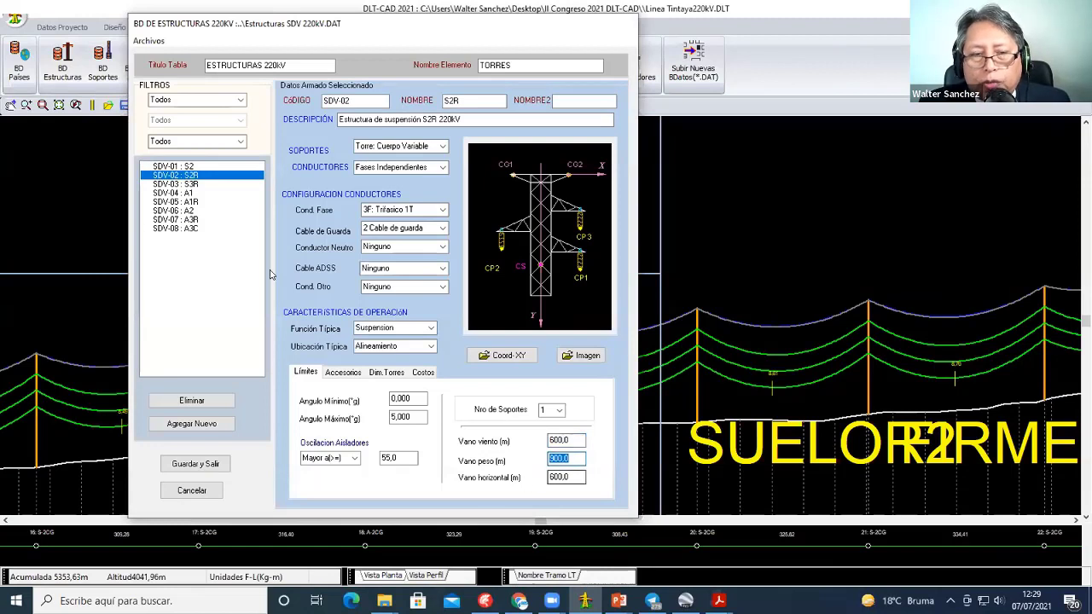
Step: Review structures S3R, A1R through A3C, then close the database with Cancelar
click(196, 184)
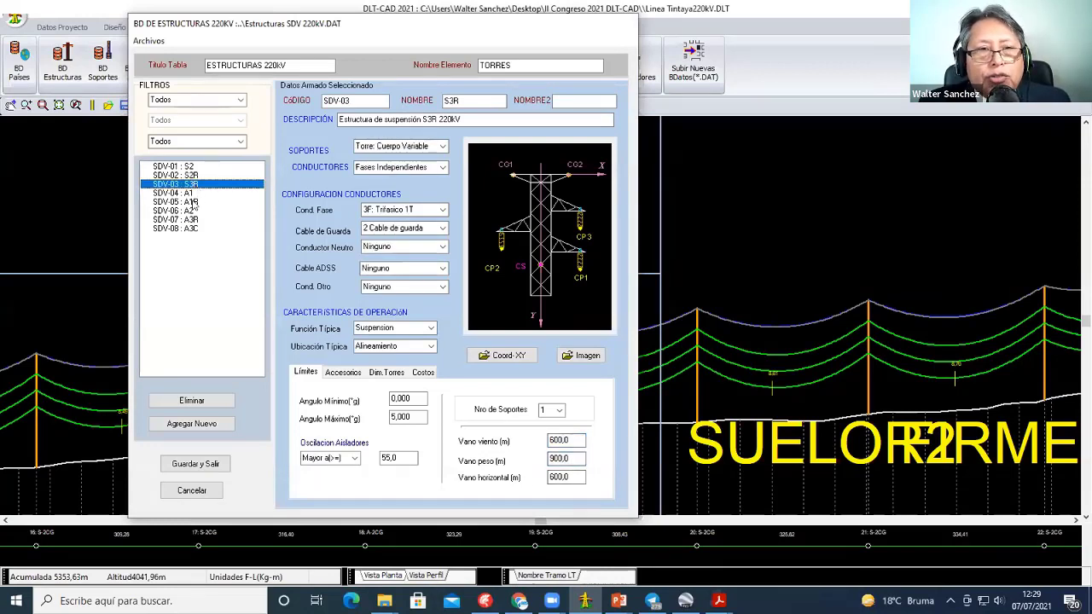
click(194, 202)
click(192, 210)
click(192, 219)
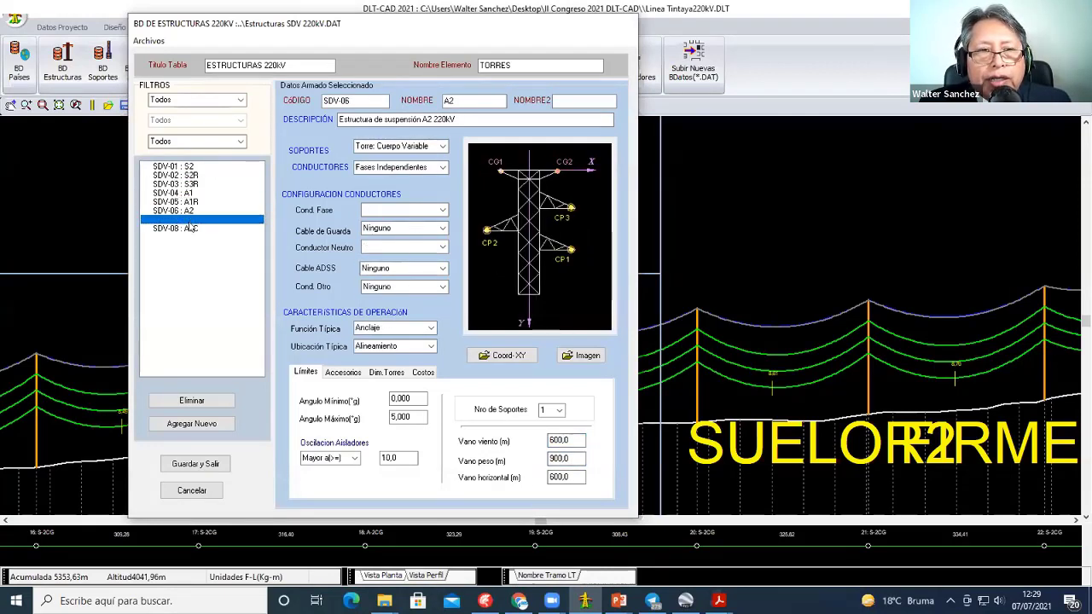
click(192, 229)
click(195, 491)
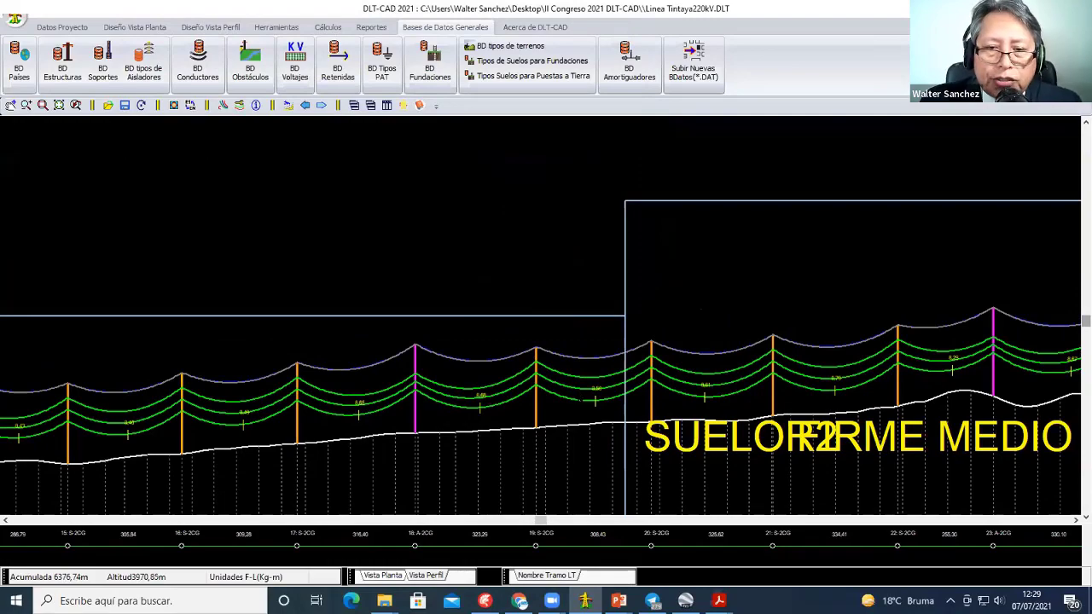
Step: Pan and zoom the profile over stations 6 to 21, then go to the Cálculos tools
middle_drag(359, 401, 695, 403)
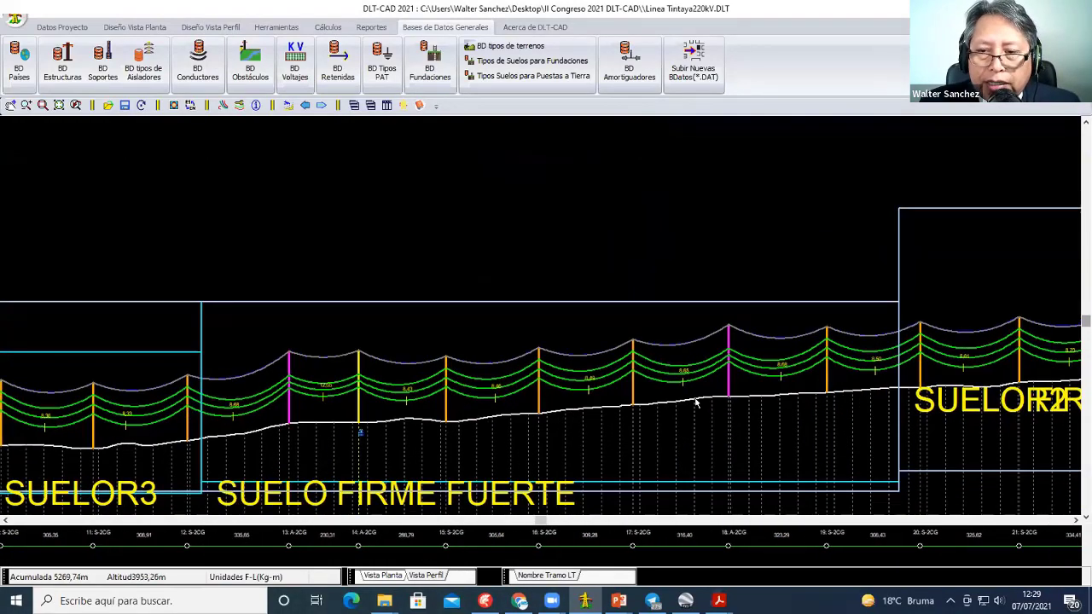
mouse_move(455, 415)
middle_down()
mouse_move(383, 398)
mouse_move(478, 401)
middle_up()
scroll(512, 401, up, 2)
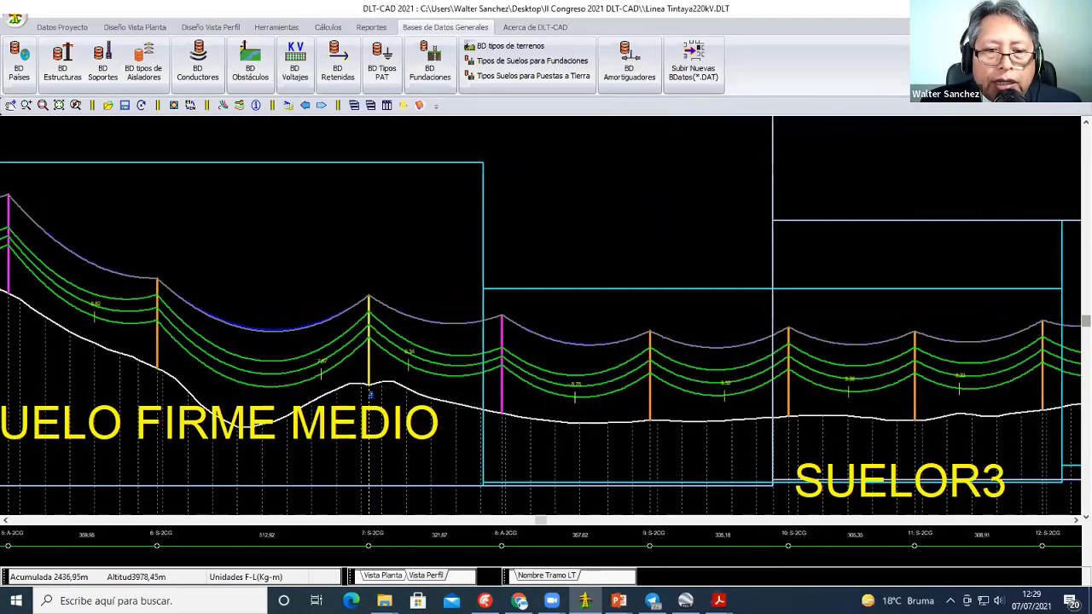
scroll(400, 347, down, 3)
scroll(427, 375, down, 2)
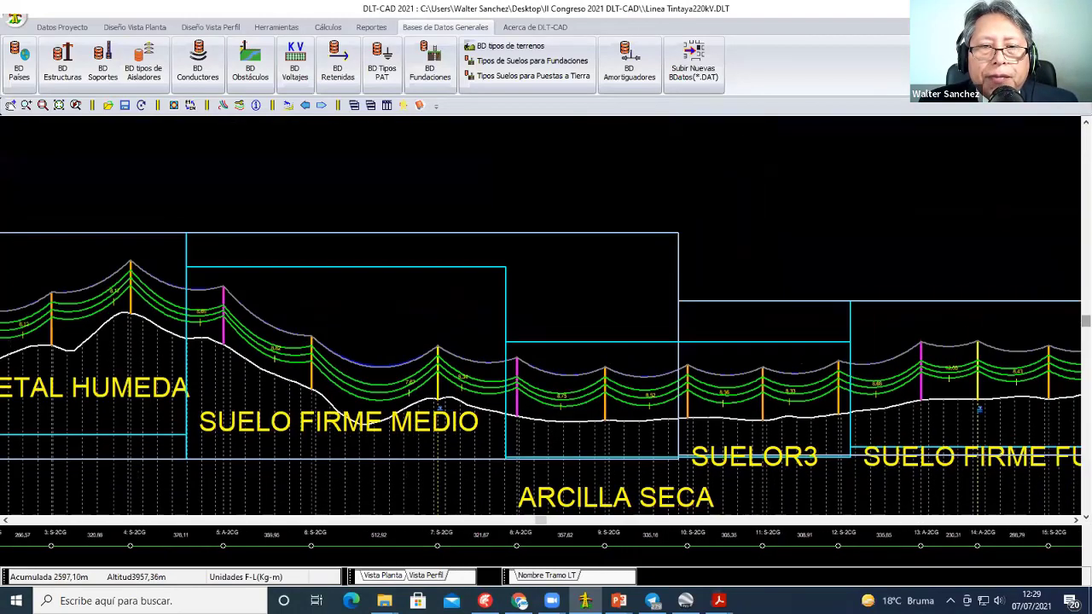
scroll(465, 401, down, 1)
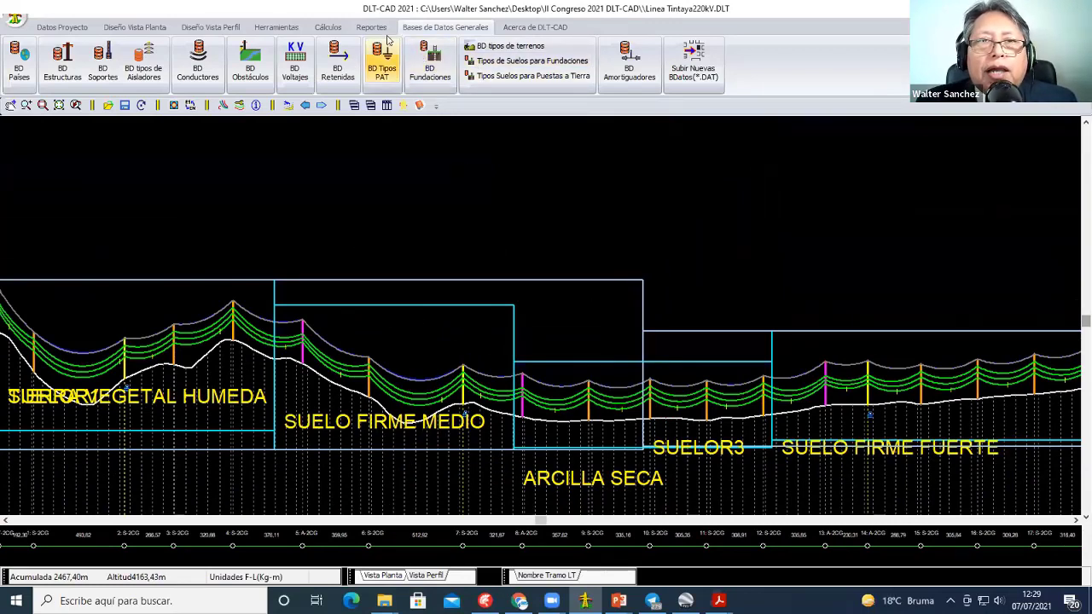
click(330, 29)
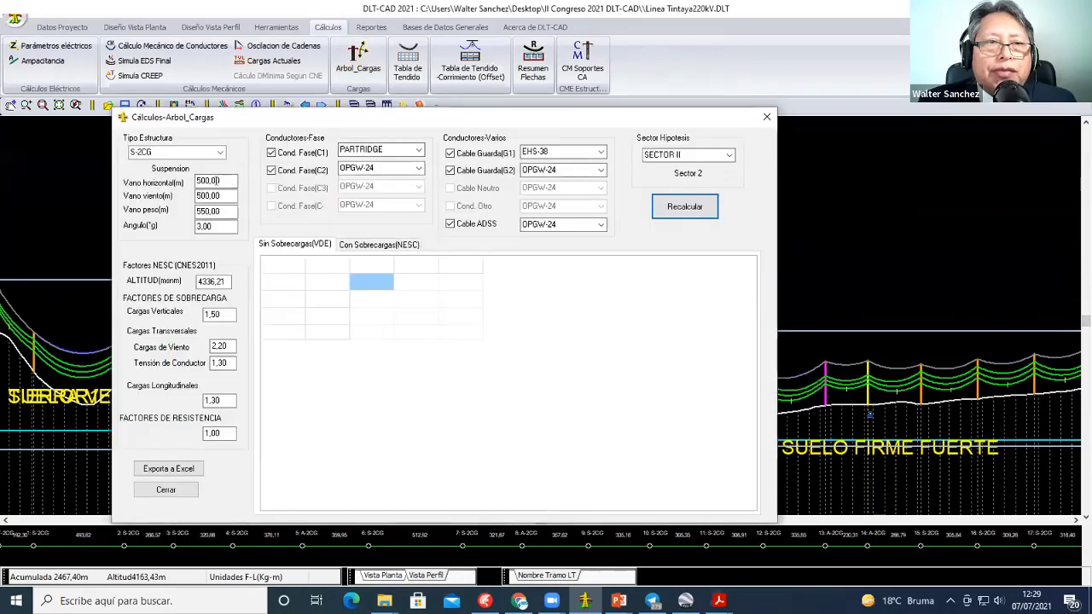
Step: Recalculate the load tree with S-2CG as structure type, checking the 500,00 horizontal span
click(189, 152)
click(189, 165)
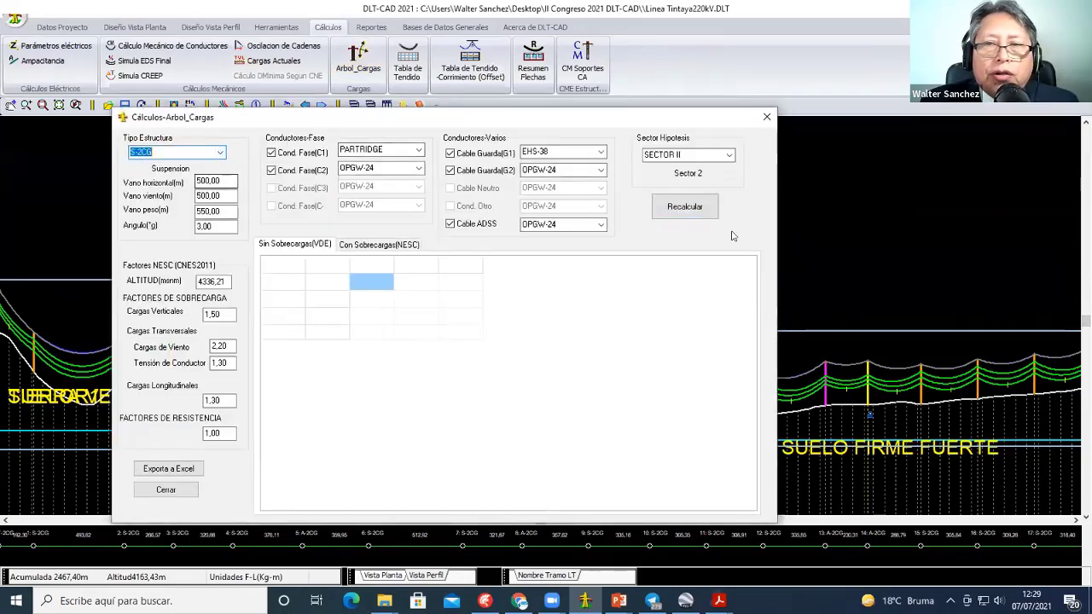
click(685, 206)
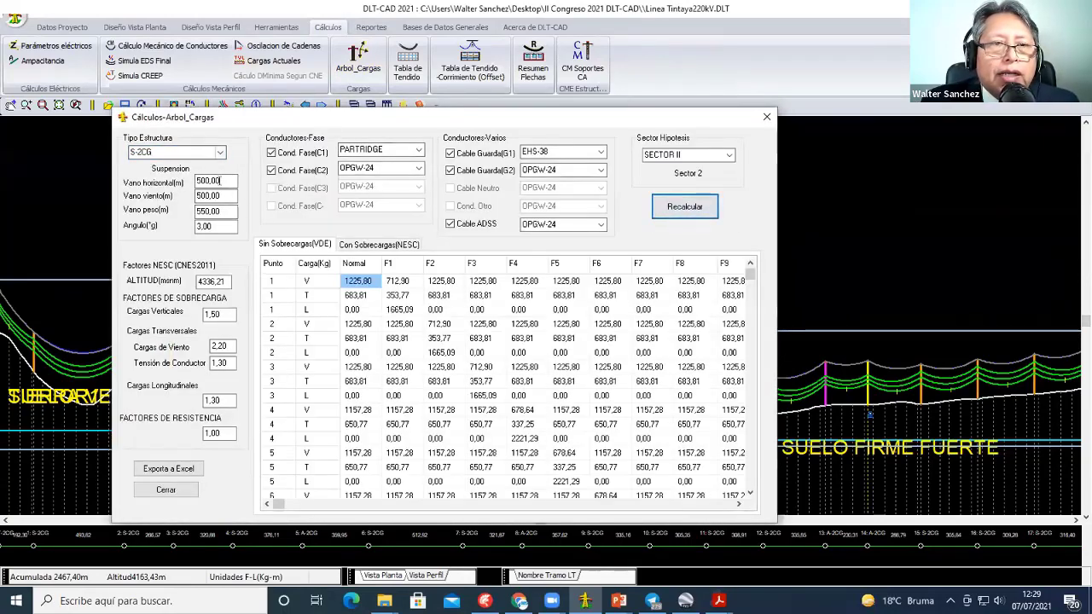
click(214, 181)
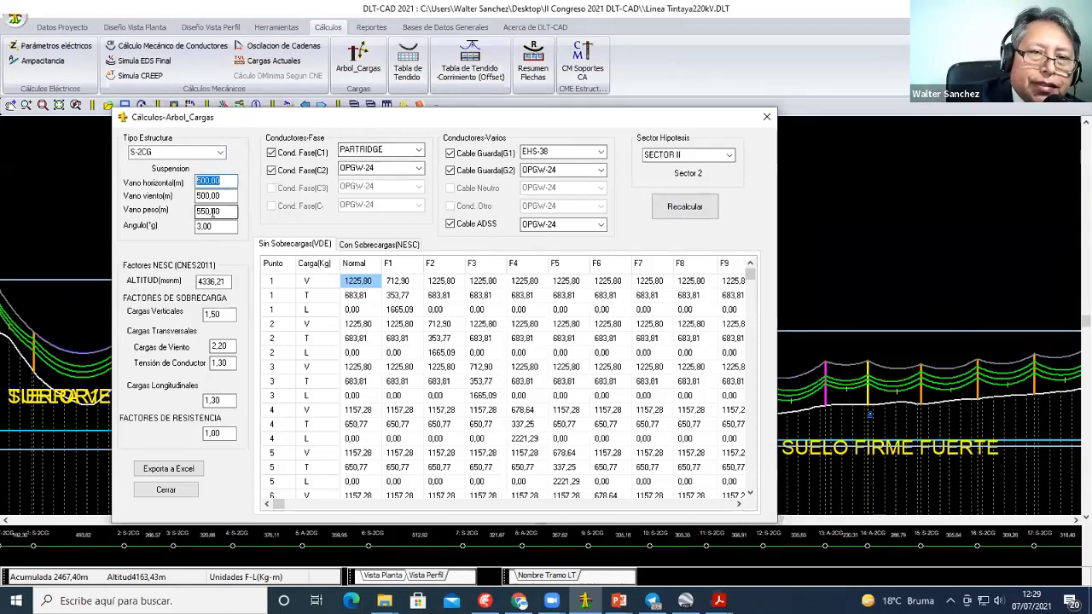
Step: Inspect points 1 and 2 vertical, transverse and longitudinal loads, including 1665,09 longitudinal
click(336, 73)
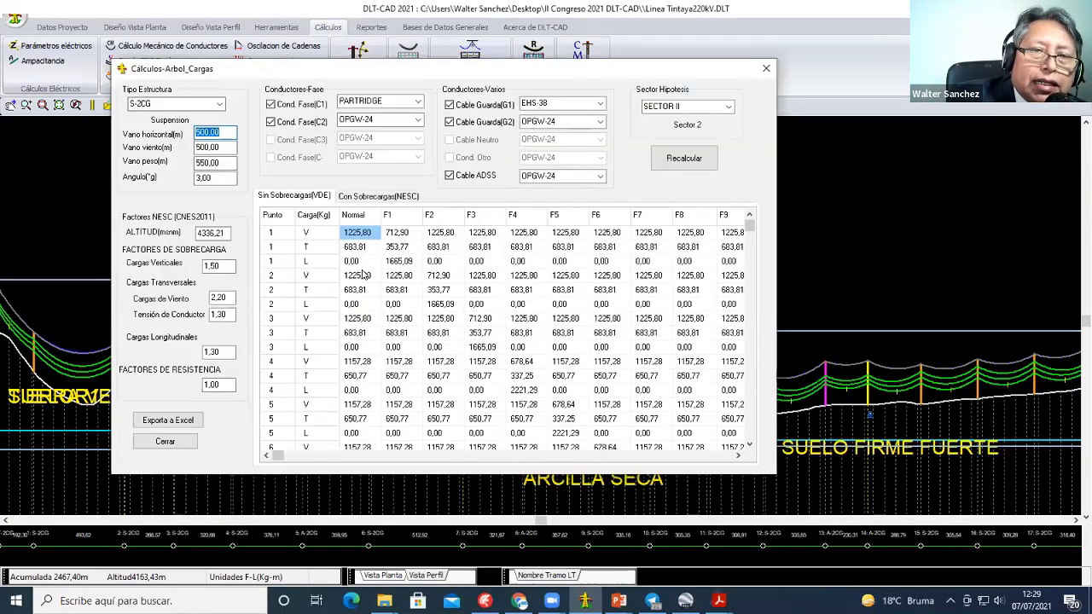
click(358, 276)
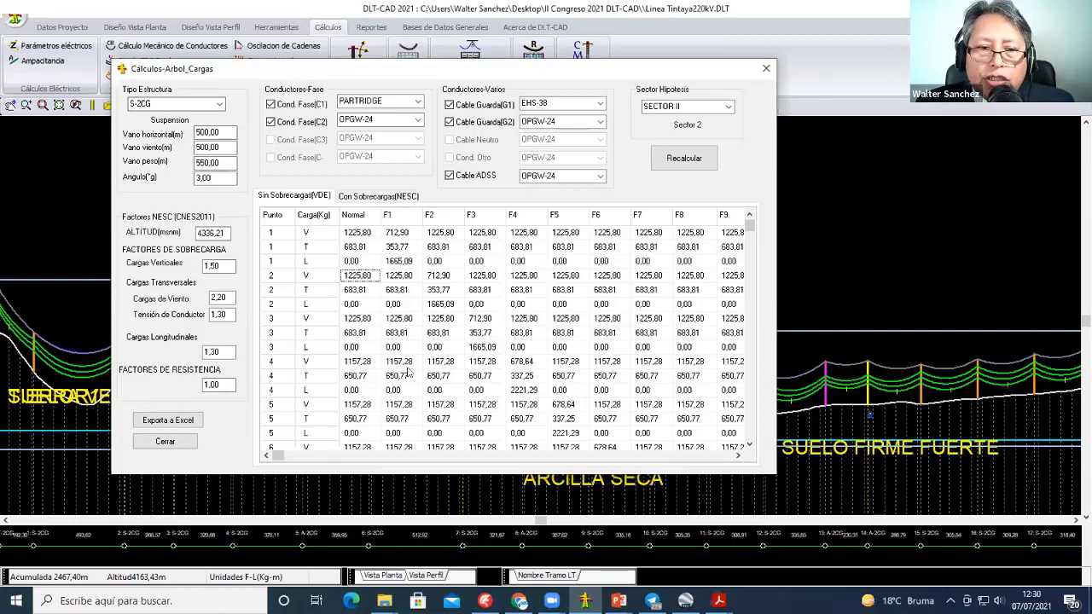
click(382, 265)
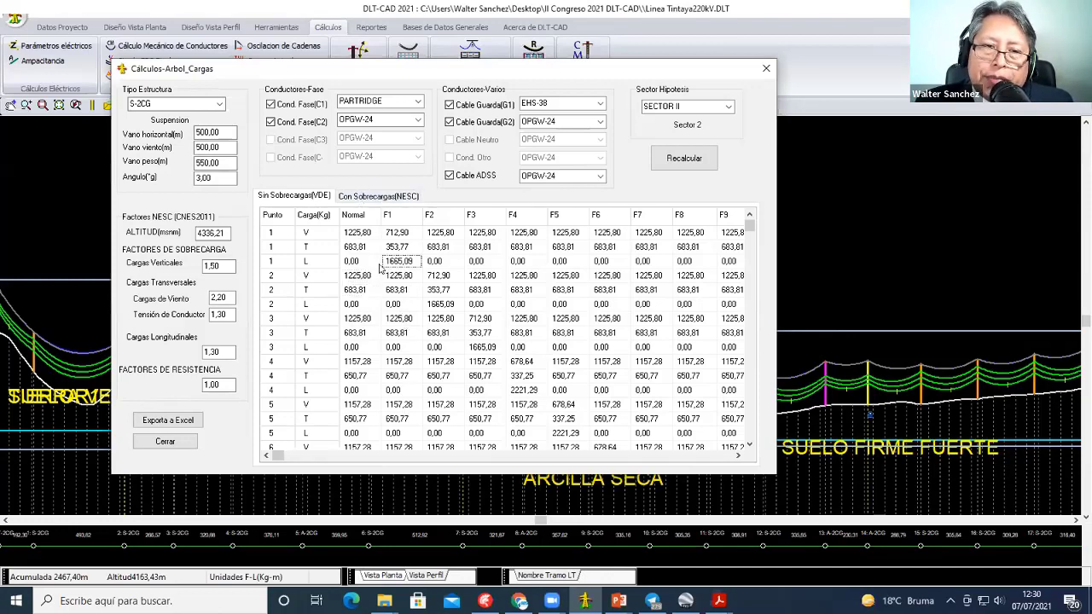
drag(382, 265, 378, 268)
click(363, 249)
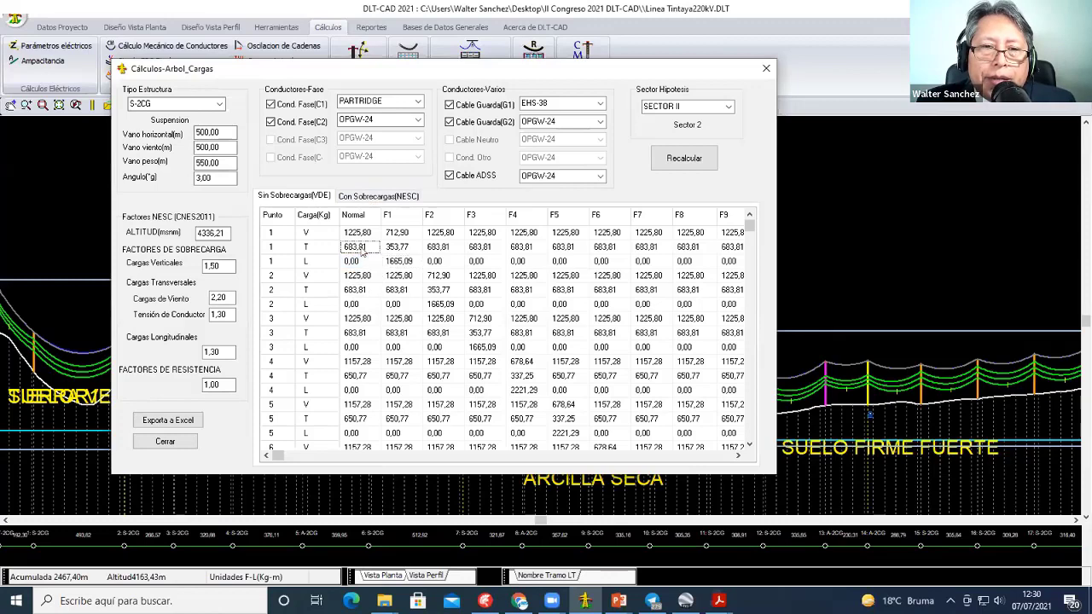
click(378, 303)
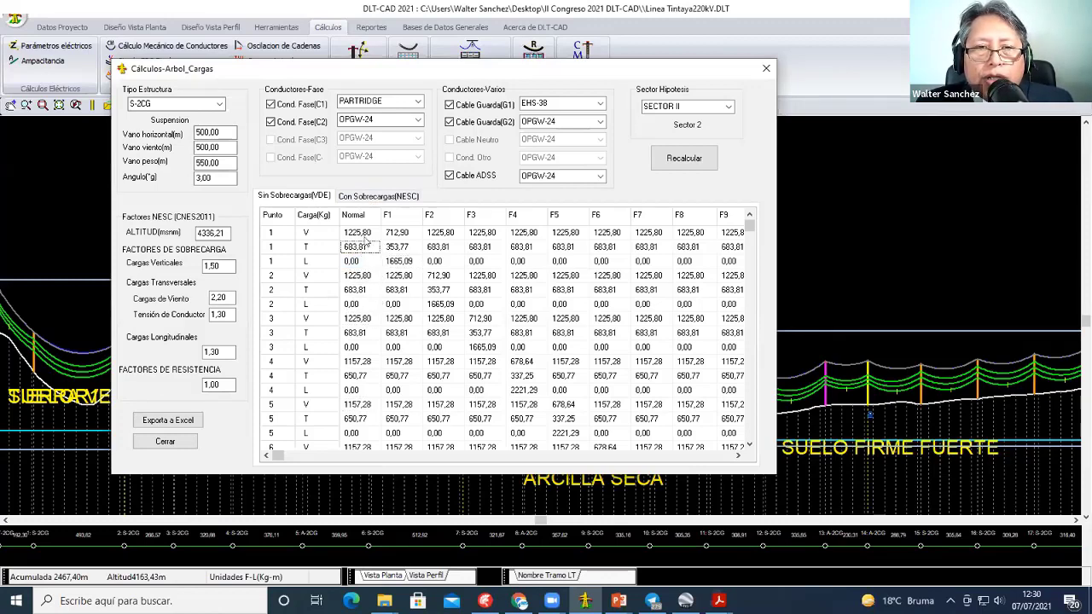
click(363, 235)
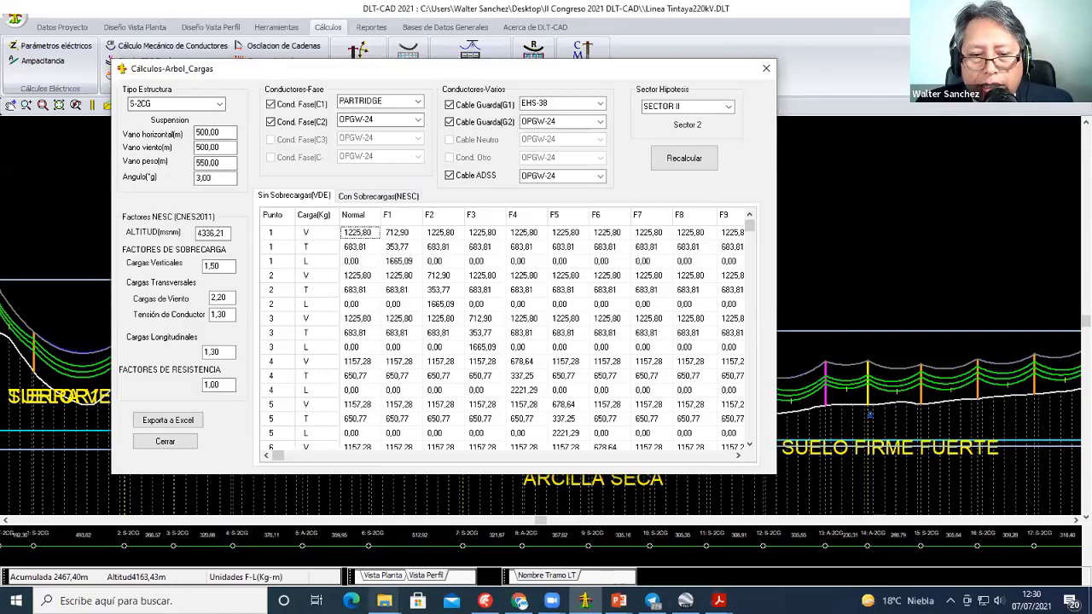
click(384, 601)
mouse_move(719, 601)
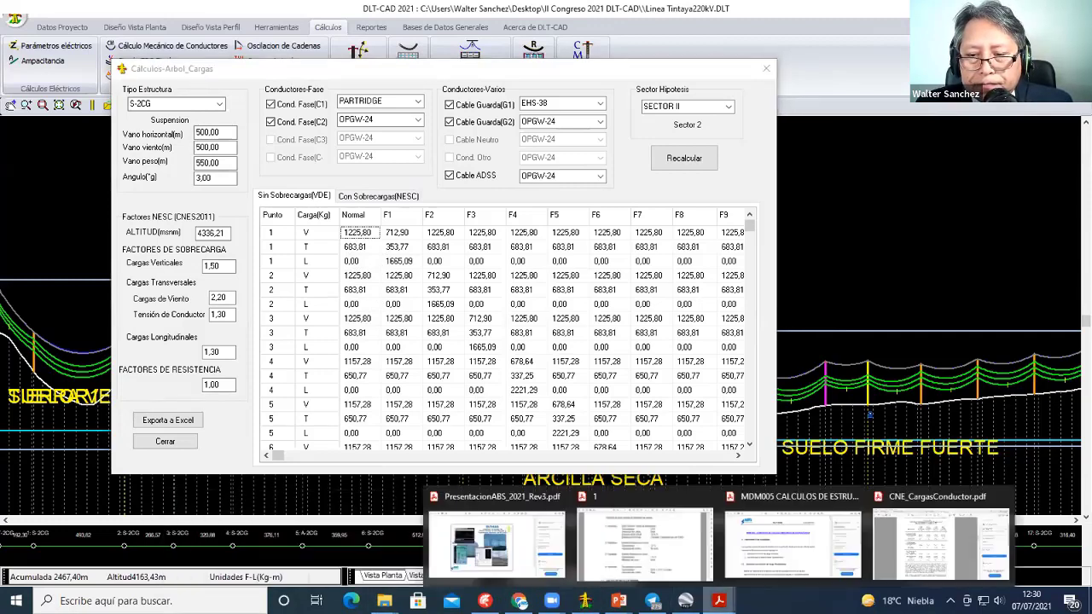
Step: Read the MDM005 structure concepts PDF down to section 1.2 on page 3
click(793, 534)
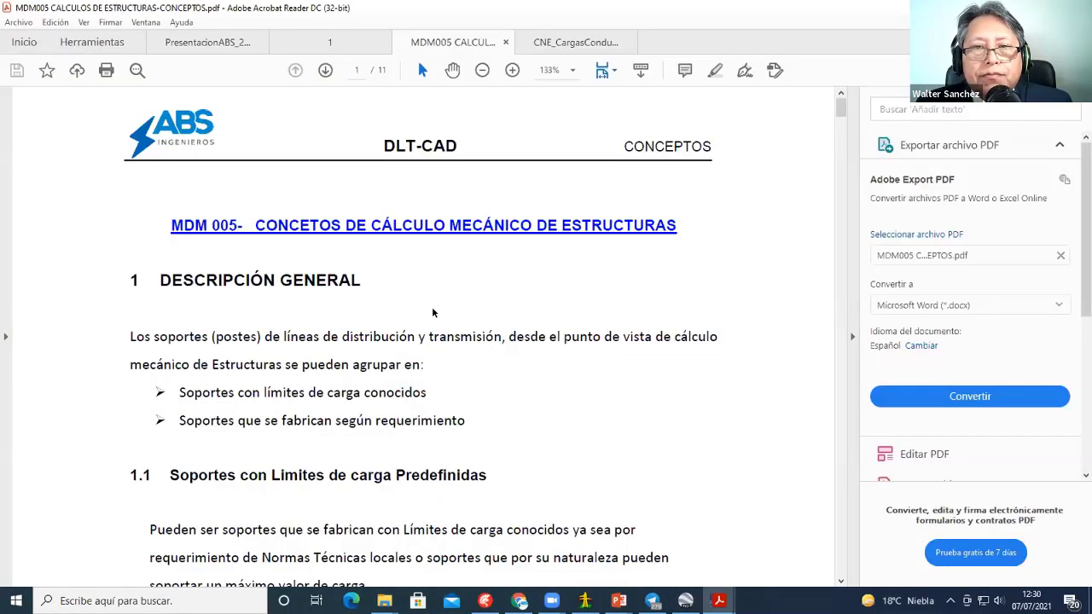
scroll(410, 341, down, 5)
scroll(384, 358, down, 4)
scroll(384, 359, down, 5)
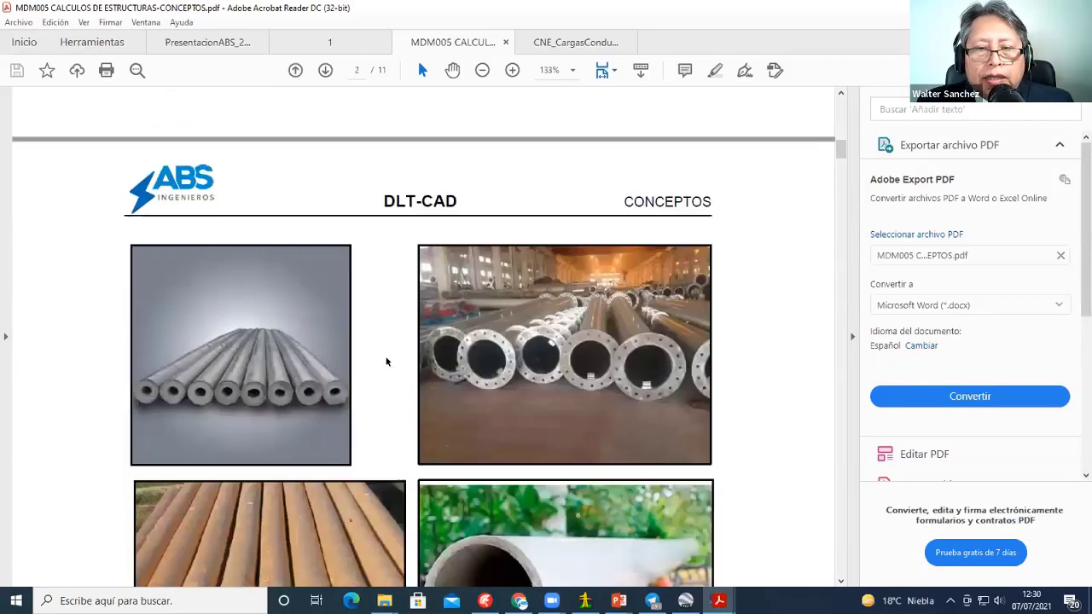
scroll(386, 362, down, 5)
scroll(390, 370, down, 4)
scroll(415, 390, down, 4)
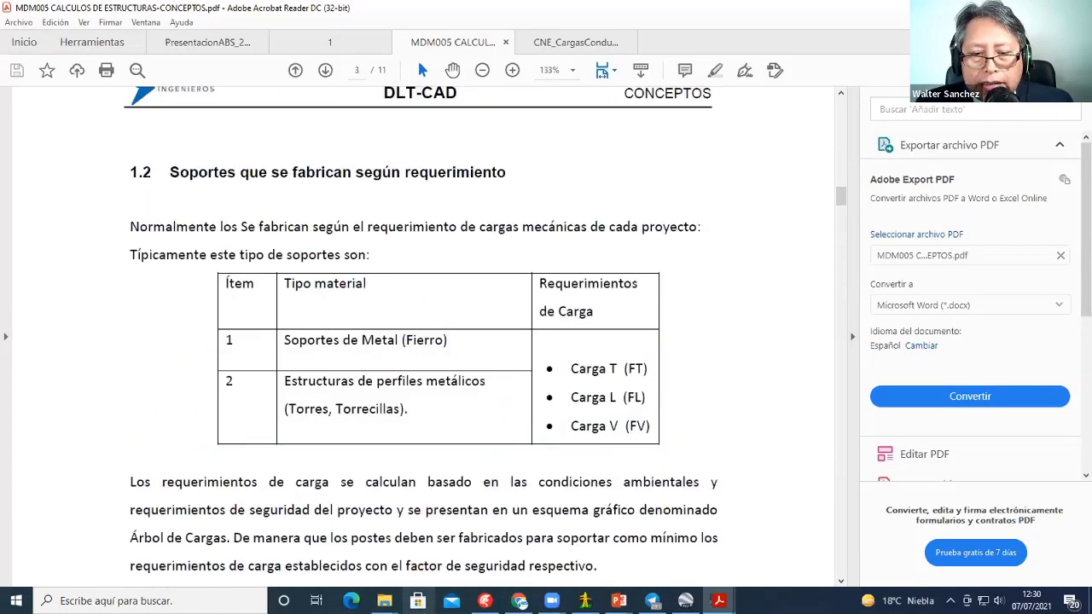
mouse_move(384, 600)
click(234, 568)
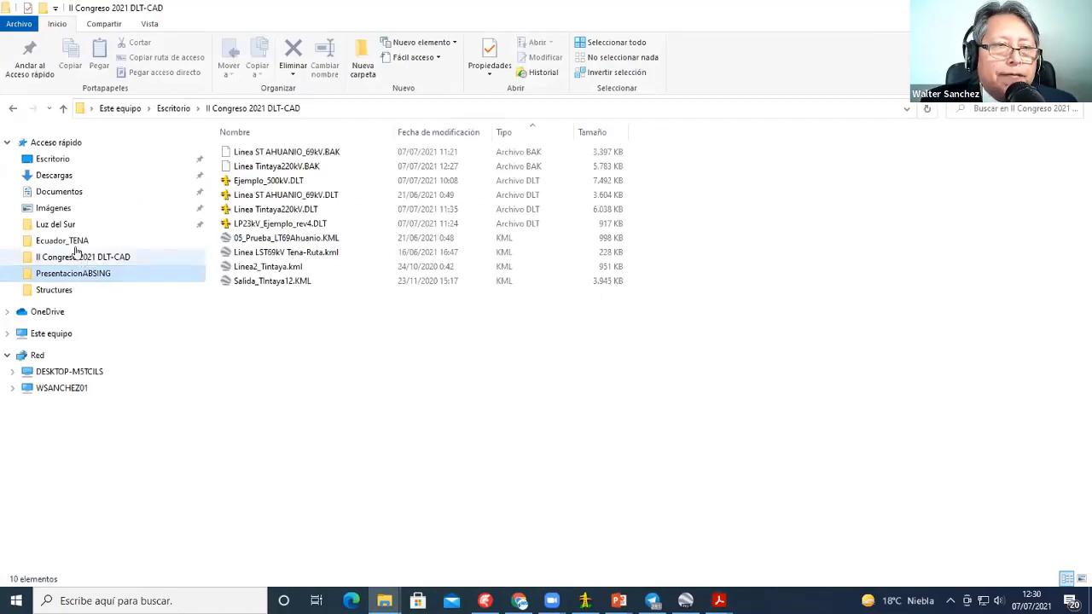
Step: Open MDM006 CALCULO ARBOL DE CARGAS.pdf from E:\03_Curso IngenieriaLT DLT2021
click(60, 334)
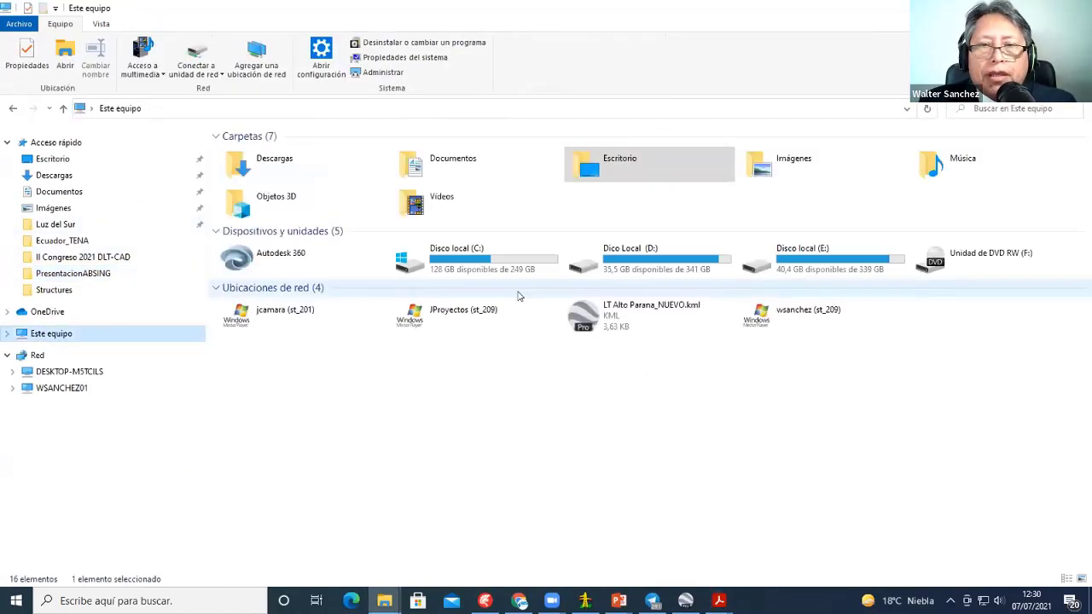
double_click(785, 258)
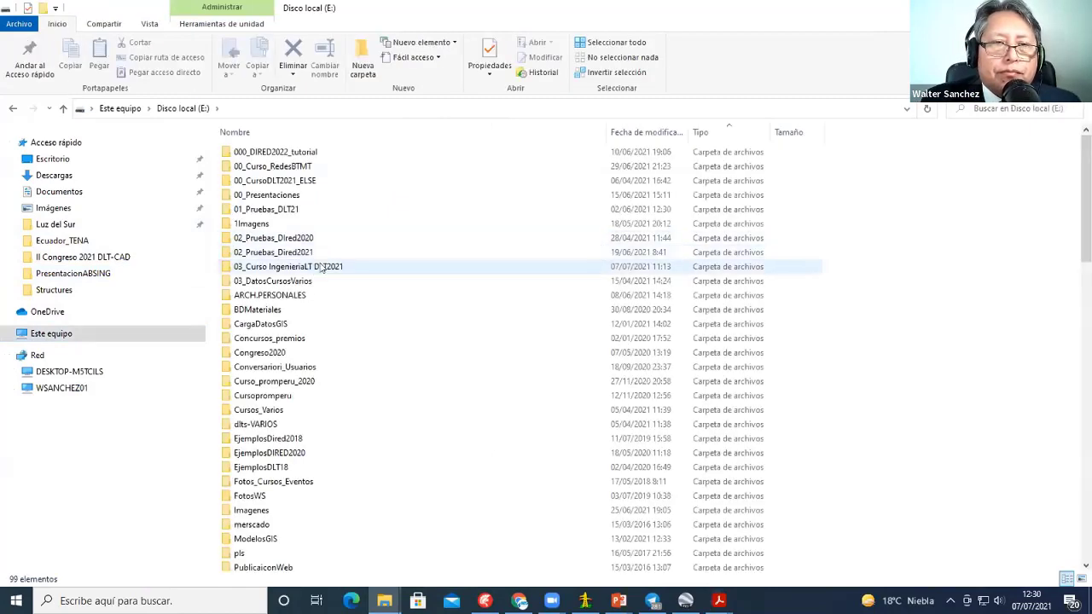
double_click(290, 266)
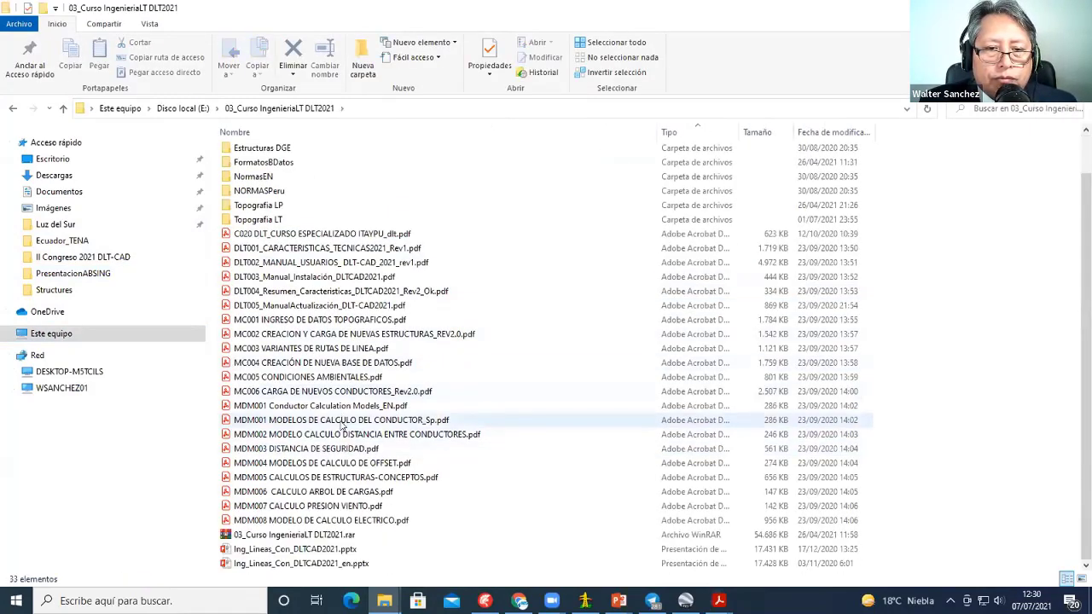
click(345, 492)
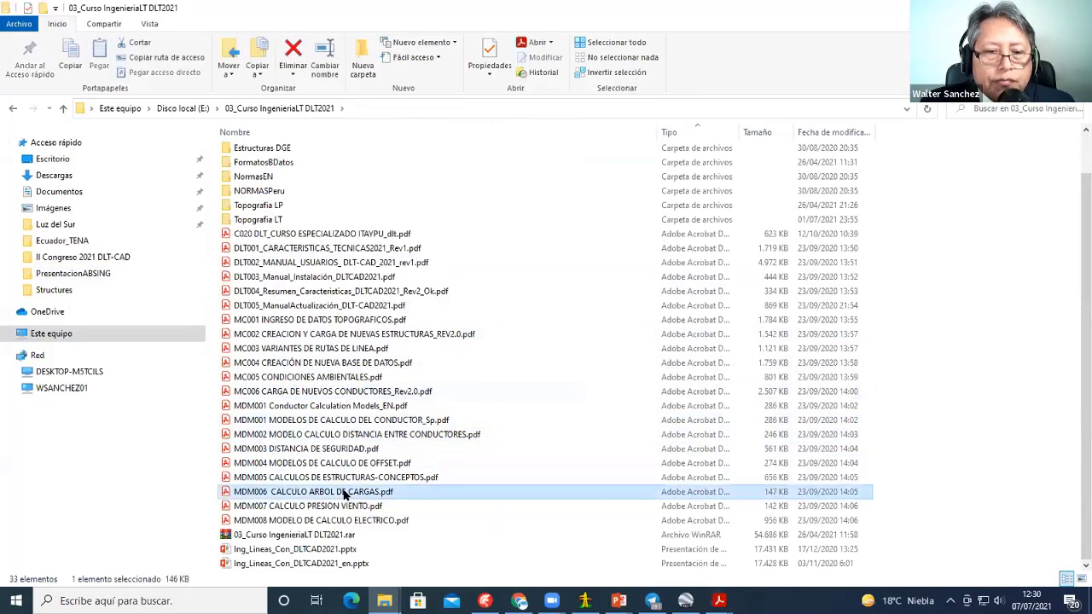
double_click(345, 493)
Step: Scroll into the PDF and enlarge the page to 150% with a wider reading area
scroll(417, 344, down, 3)
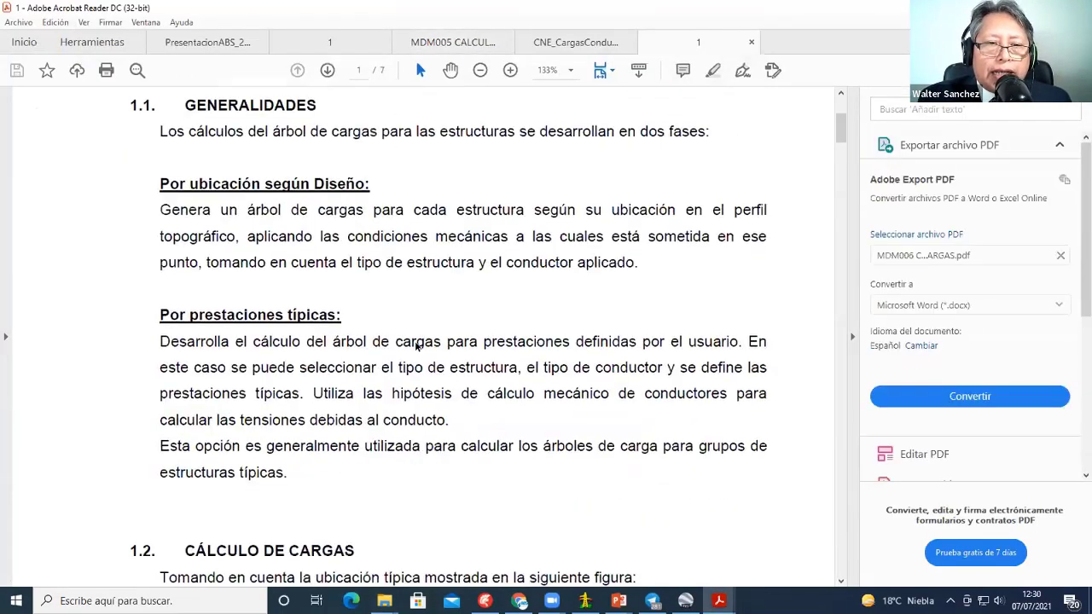
scroll(417, 344, down, 3)
scroll(367, 341, down, 9)
scroll(367, 341, down, 9)
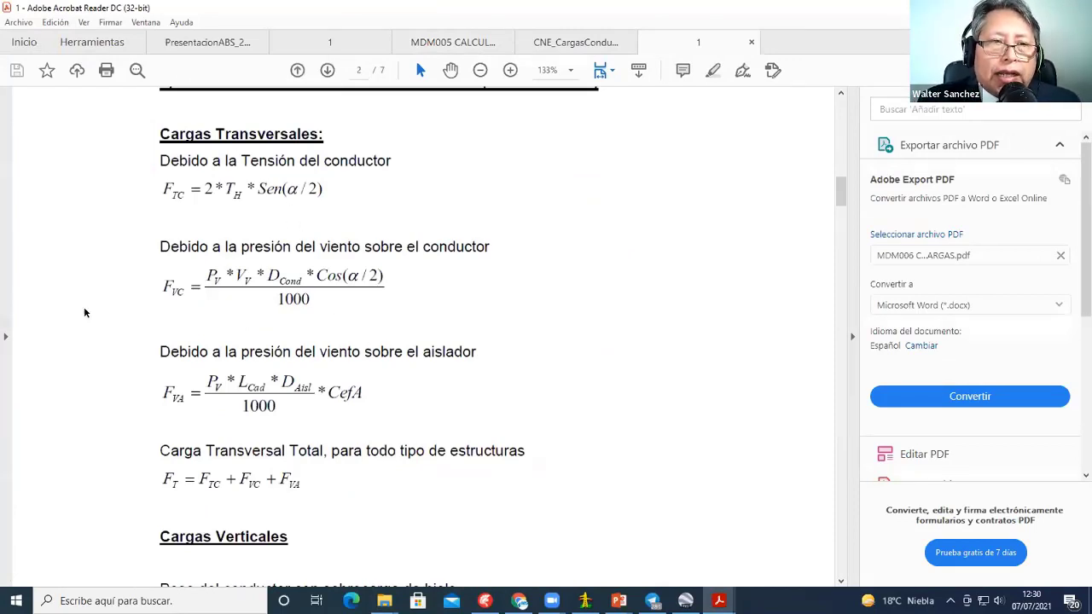
click(510, 70)
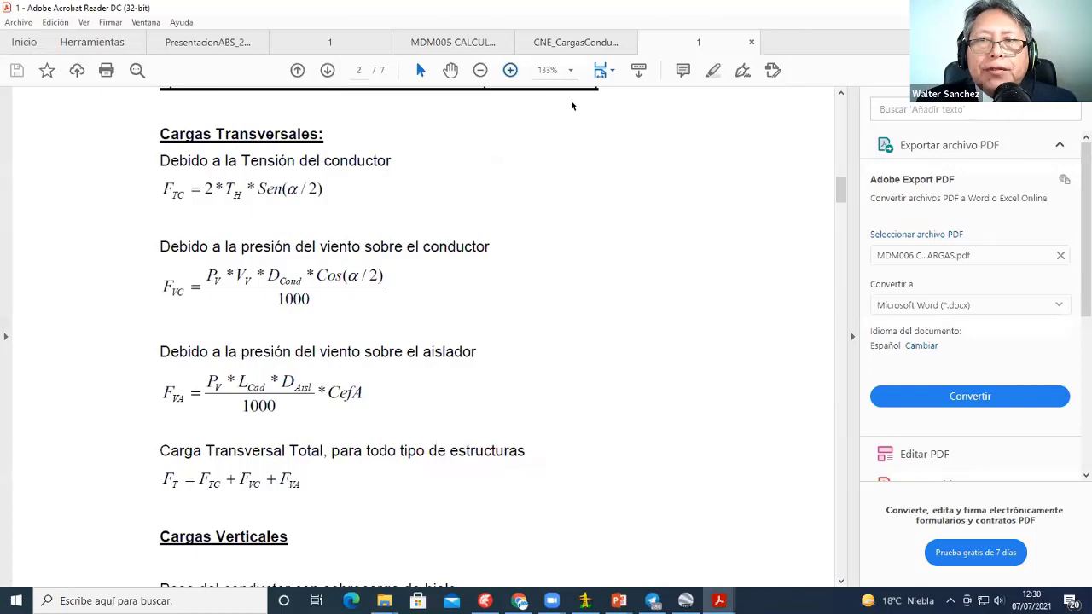
click(853, 337)
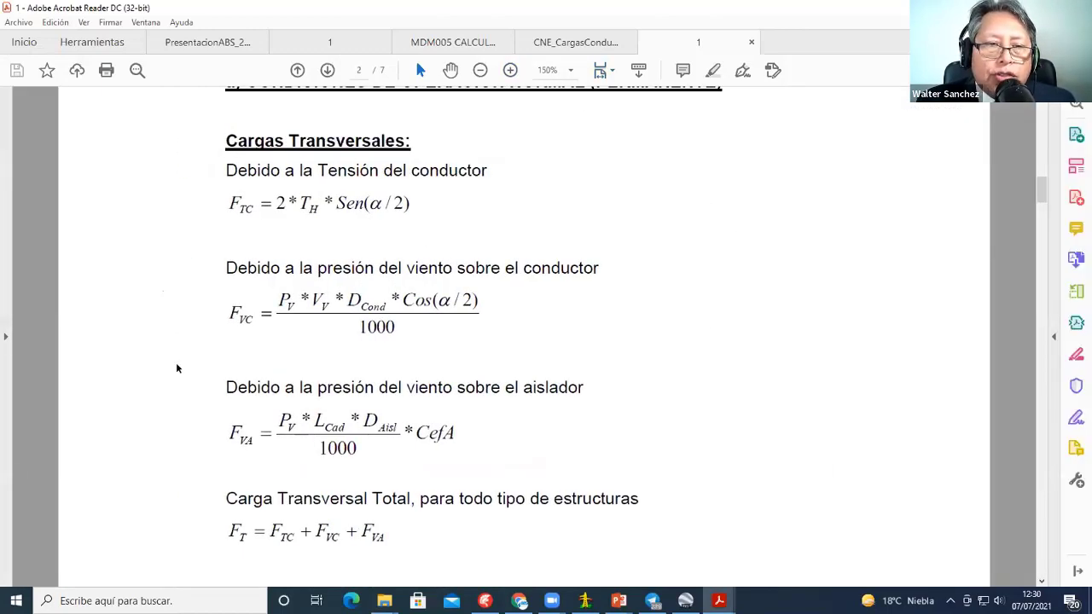
Step: Highlight the total transverse load formula F_T and its F_VA term
scroll(325, 461, down, 2)
drag(227, 465, 237, 466)
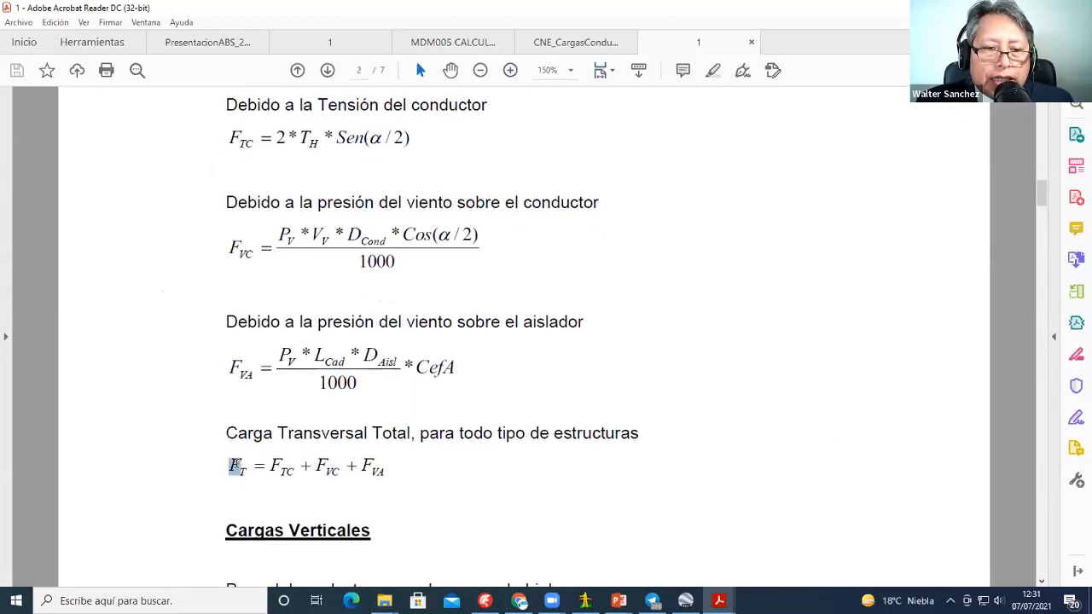
click(301, 484)
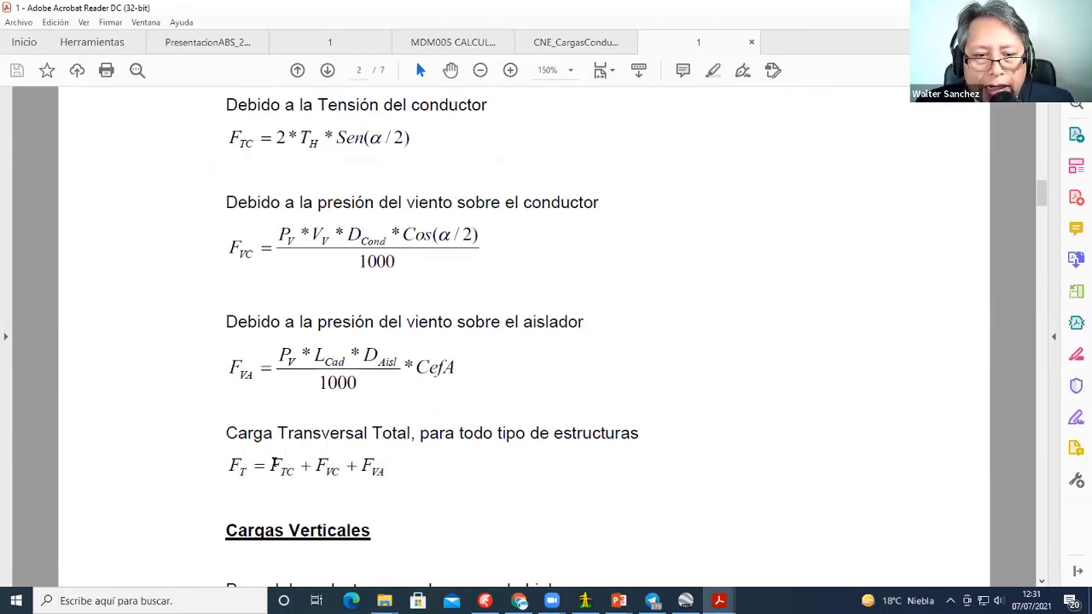
drag(272, 465, 327, 474)
click(327, 473)
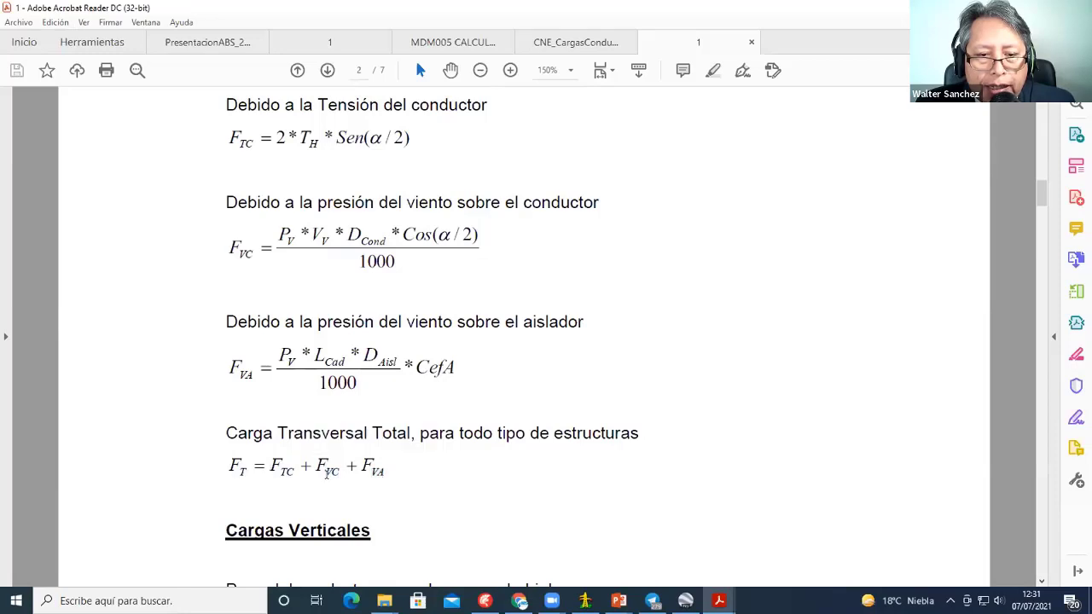
double_click(318, 466)
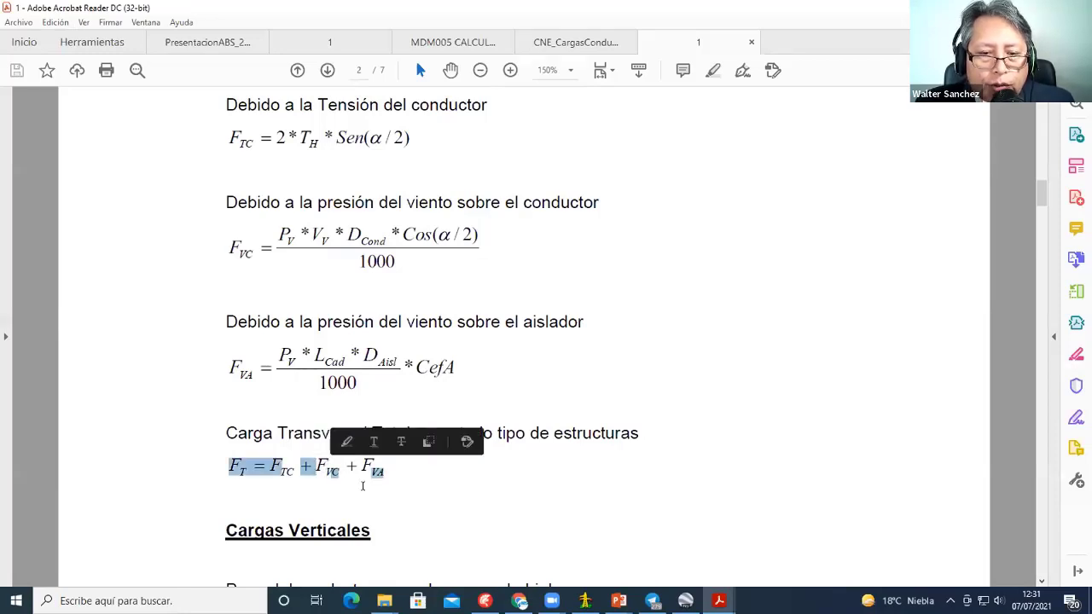
click(367, 471)
double_click(362, 468)
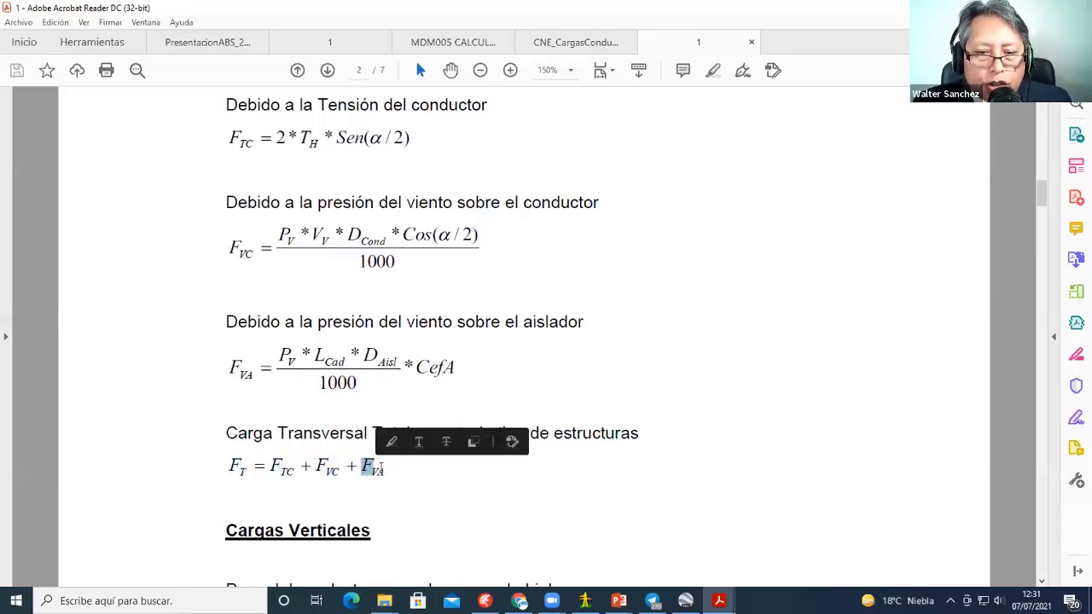
click(422, 478)
Step: Scroll past the page 2 footer to the page 3 longitudinal load formulas
scroll(427, 471, down, 4)
scroll(422, 382, down, 1)
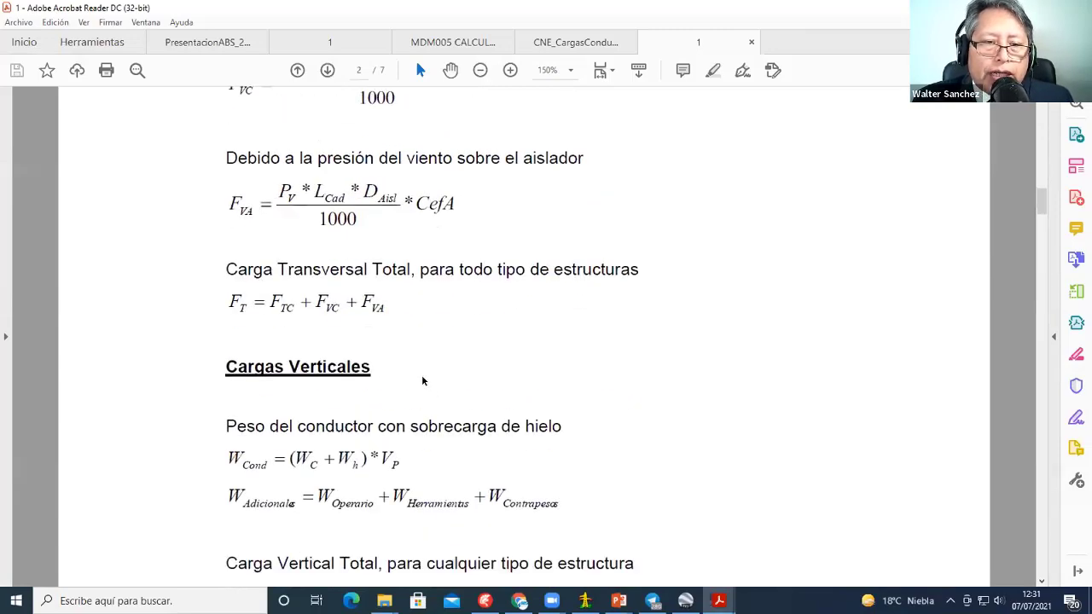
scroll(422, 382, down, 3)
scroll(421, 384, down, 4)
scroll(420, 384, down, 2)
scroll(418, 376, up, 1)
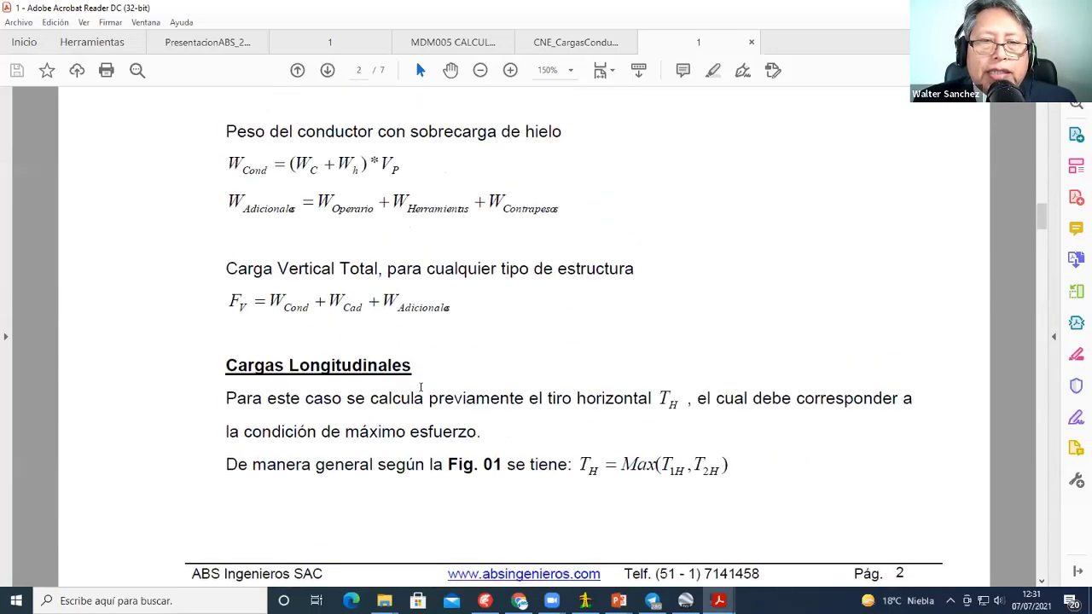
scroll(416, 370, up, 2)
scroll(394, 277, up, 1)
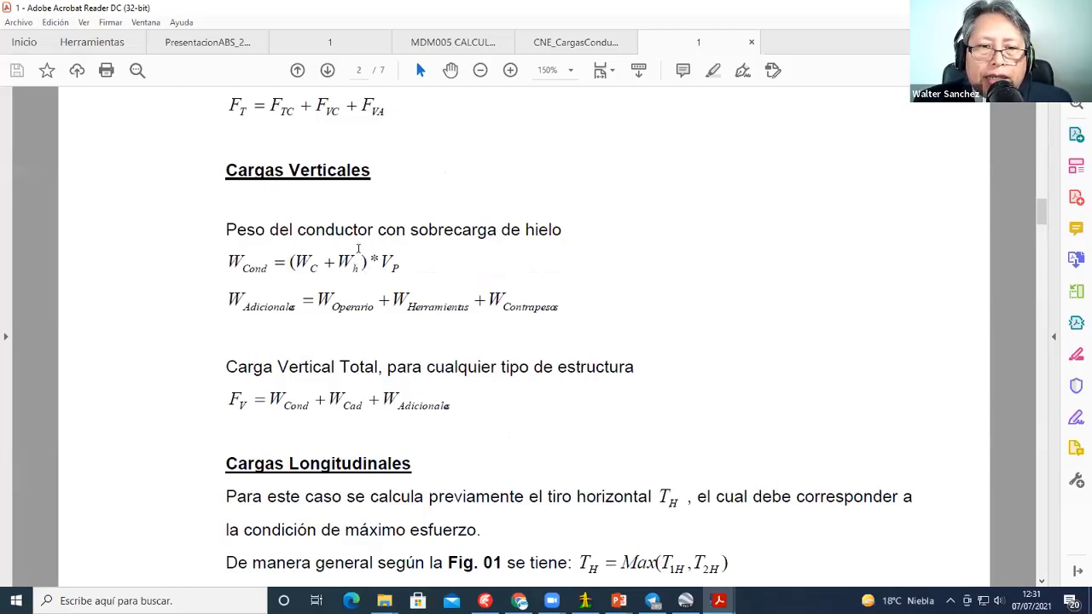
scroll(418, 324, down, 3)
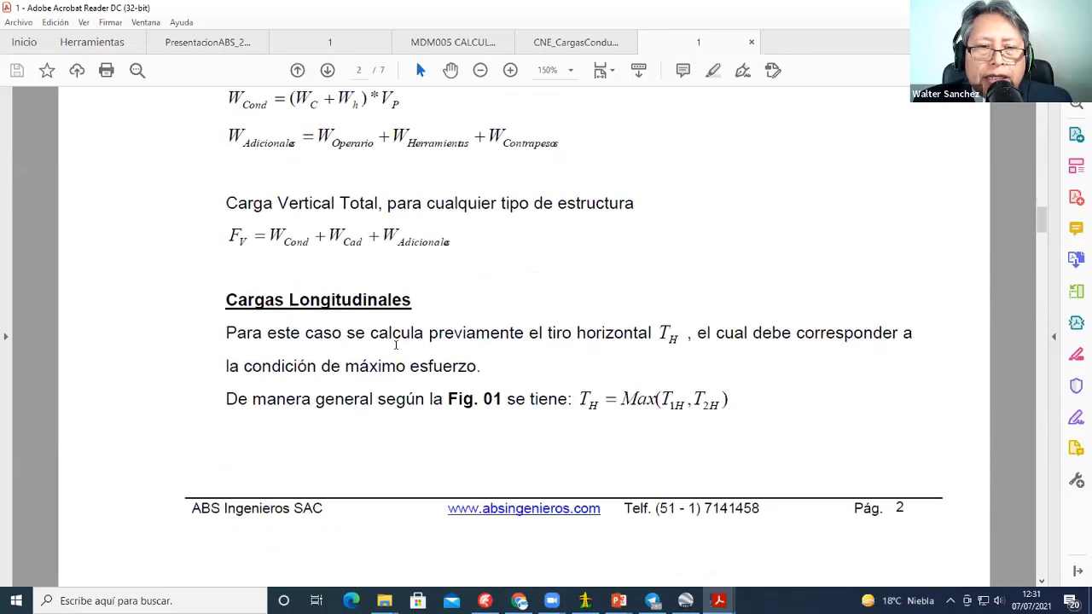
scroll(421, 329, down, 2)
scroll(594, 338, down, 2)
Step: Magnify page 3 of the MDM006 PDF to 165%
scroll(512, 333, down, 2)
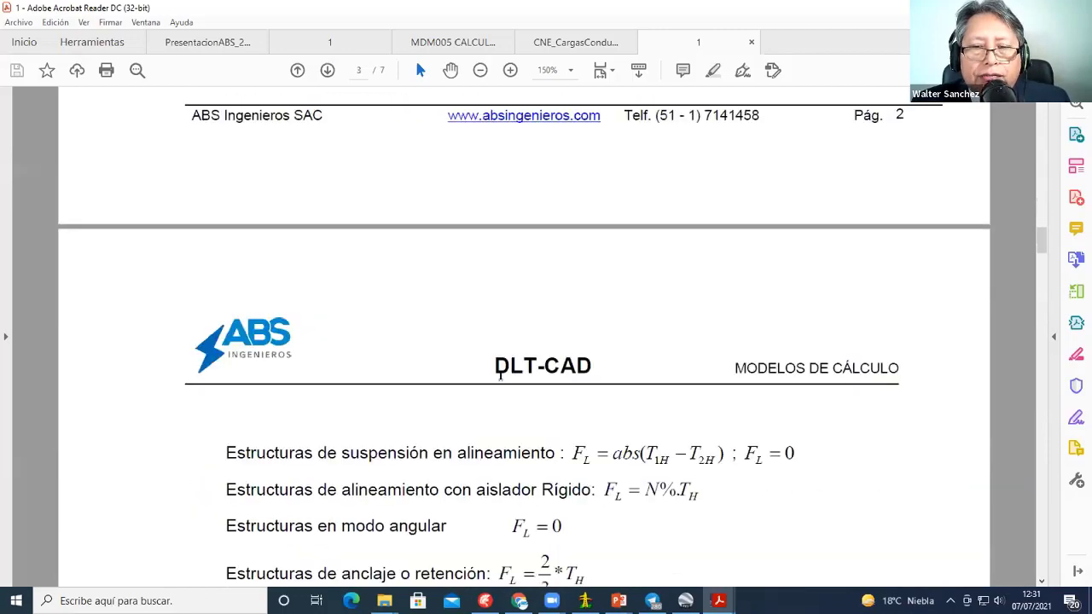
scroll(554, 421, down, 1)
scroll(555, 421, down, 1)
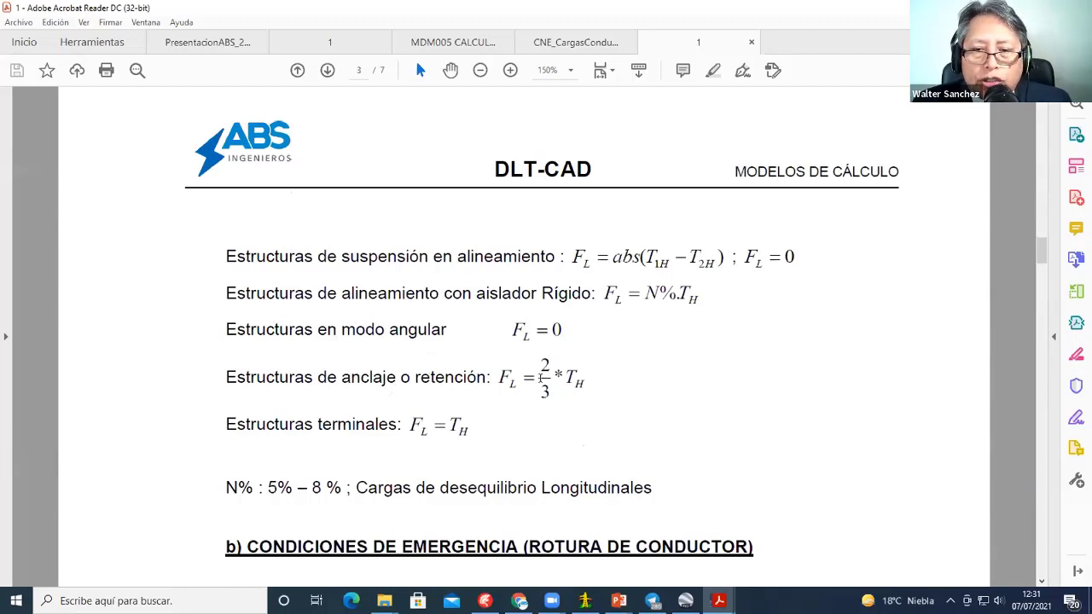
click(509, 70)
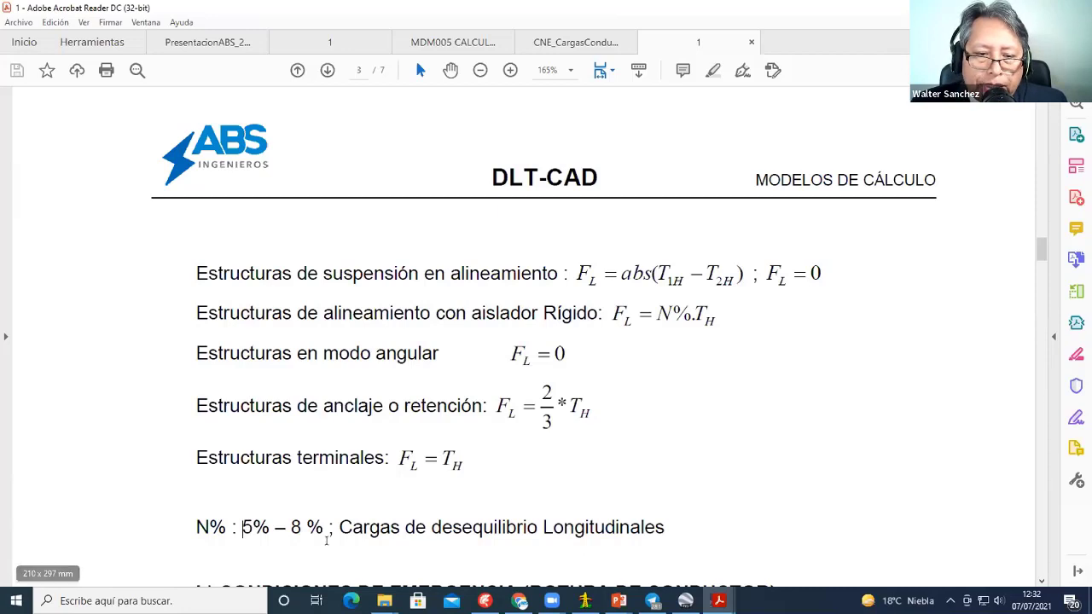
scroll(247, 520, down, 1)
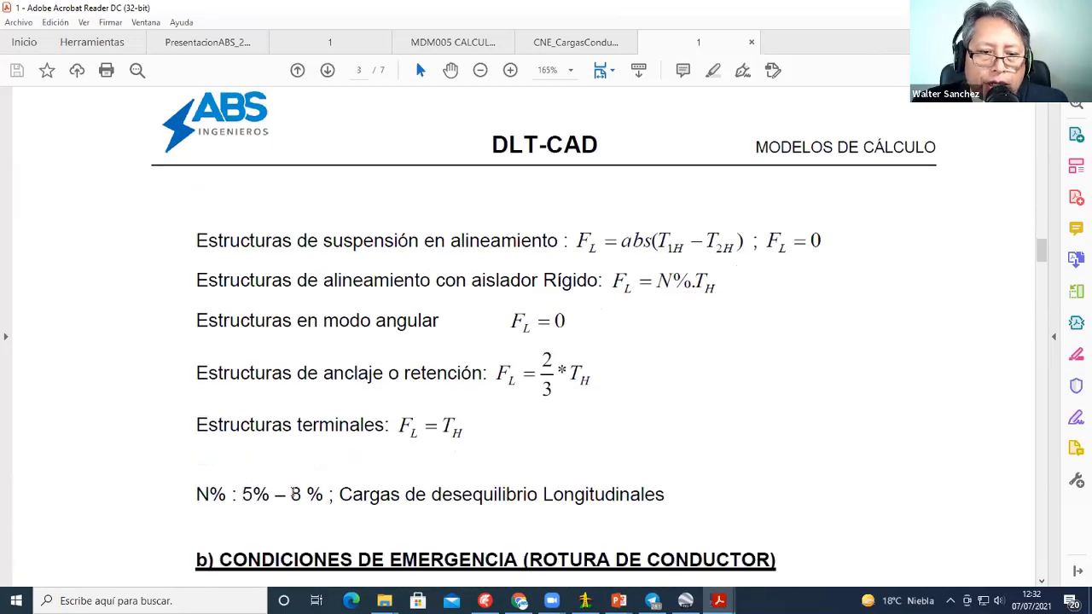
Step: Highlight the 8 and the 5 in the 5%–8% longitudinal unbalance range
double_click(295, 494)
click(444, 498)
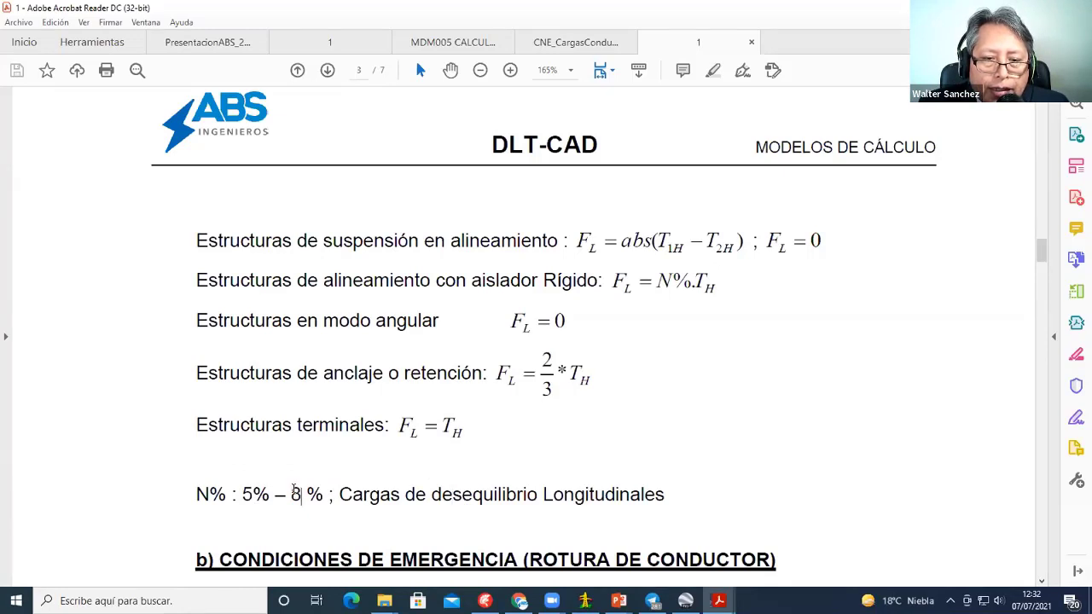
double_click(293, 495)
click(323, 498)
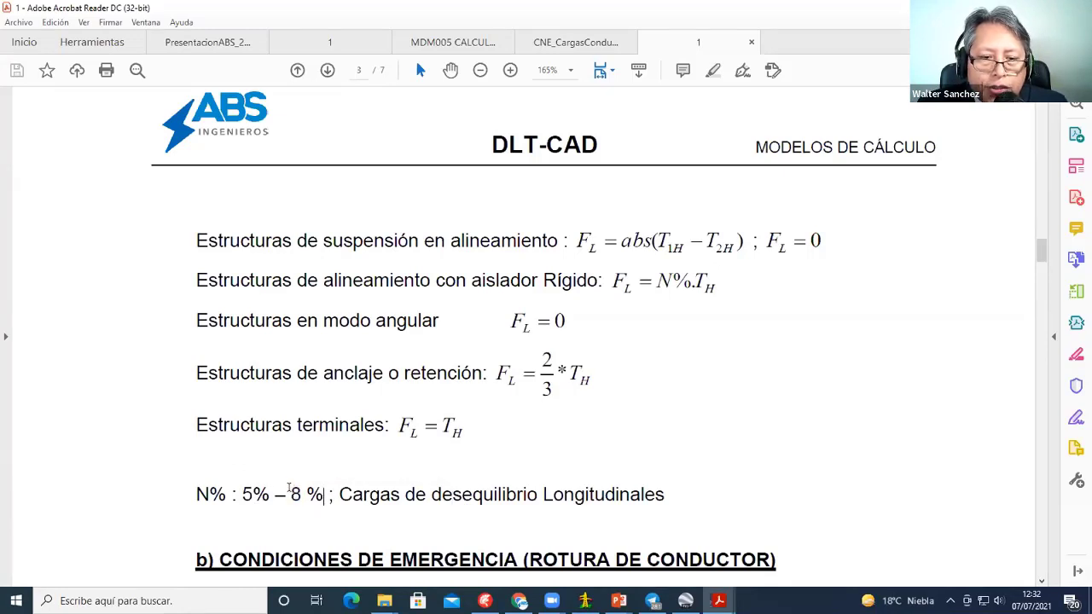
double_click(293, 494)
click(311, 510)
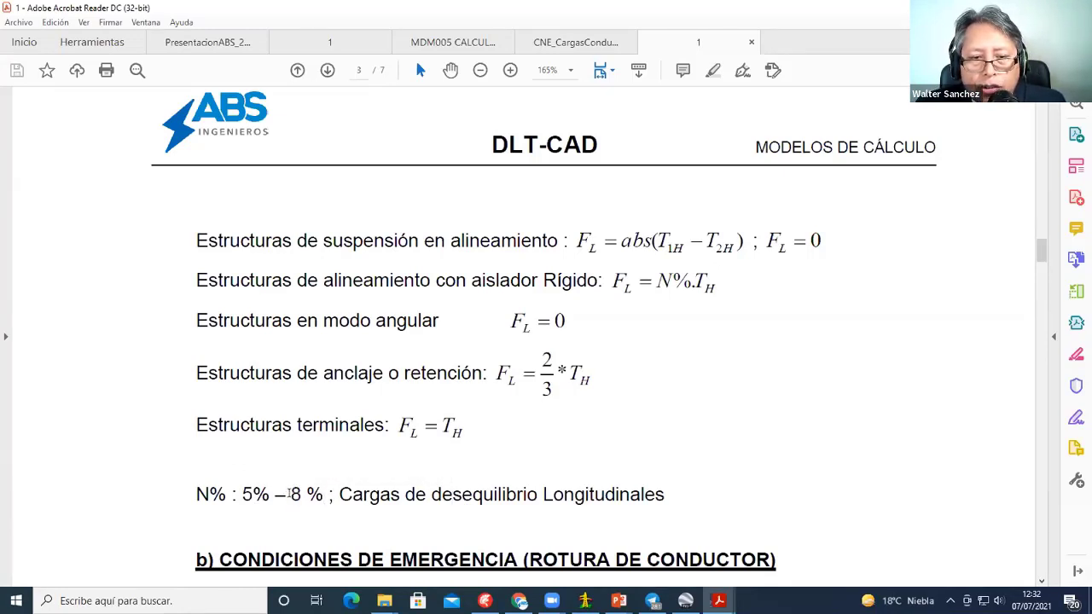
double_click(247, 494)
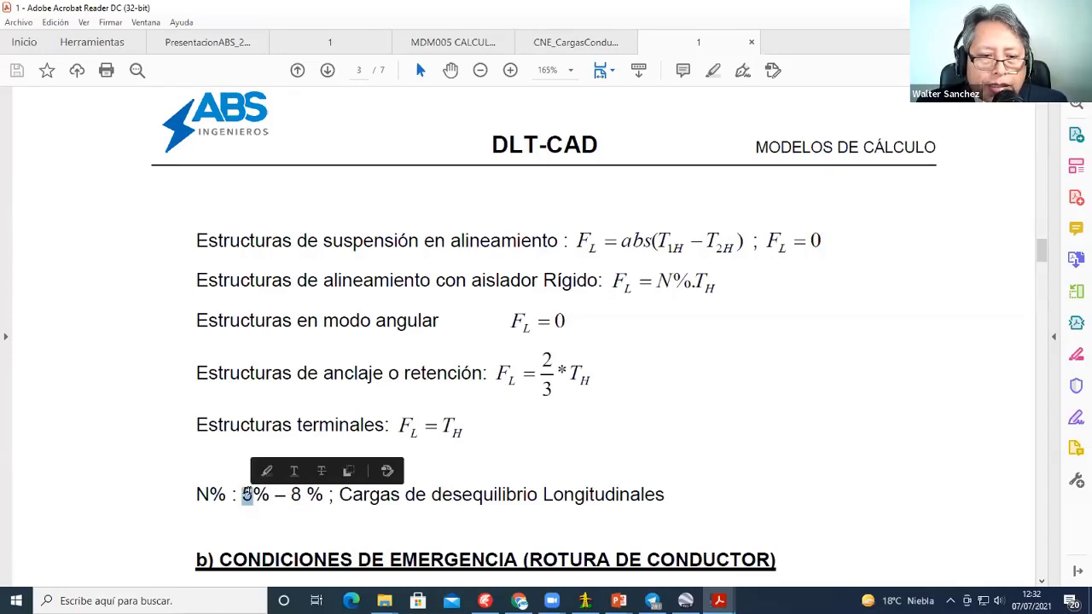
click(563, 428)
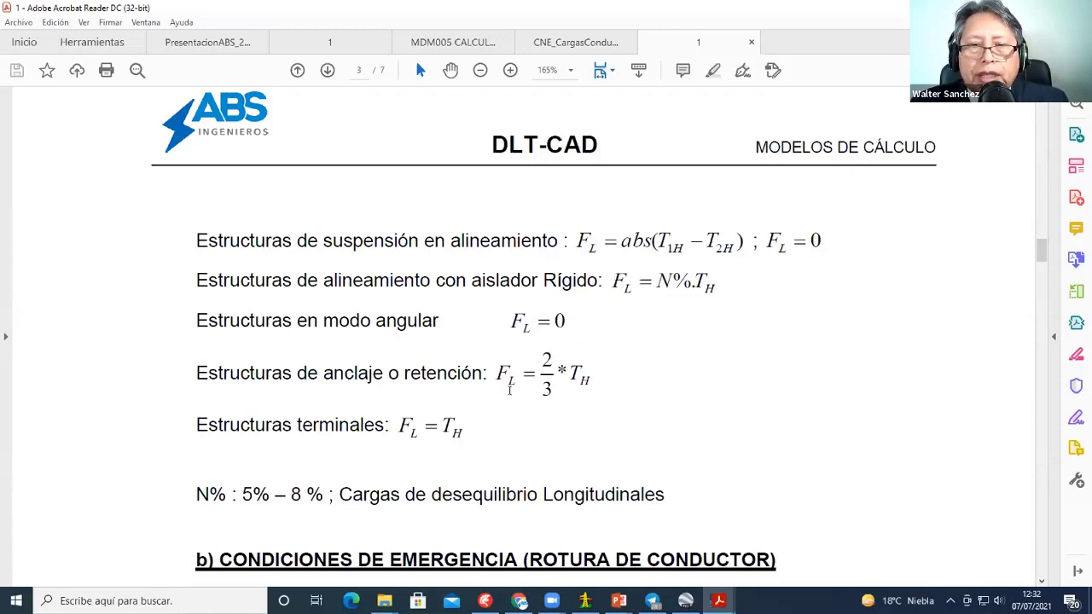
Step: Scroll back up to page 2 and return to the DLT-CAD load calculations
scroll(510, 389, up, 3)
scroll(509, 390, up, 3)
scroll(509, 390, up, 3)
scroll(509, 390, up, 1)
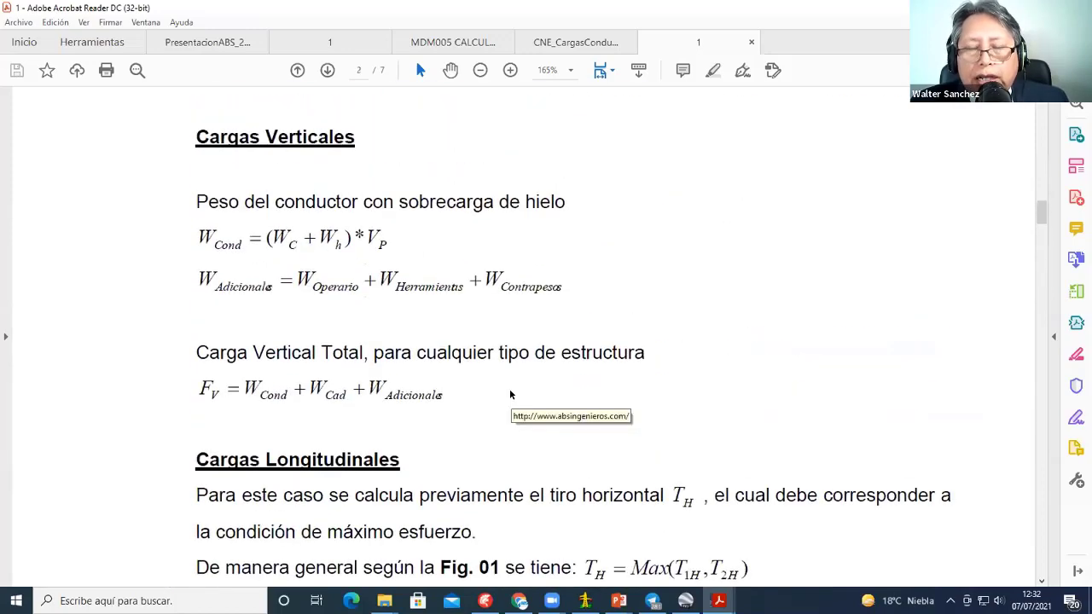
key(alt+Tab)
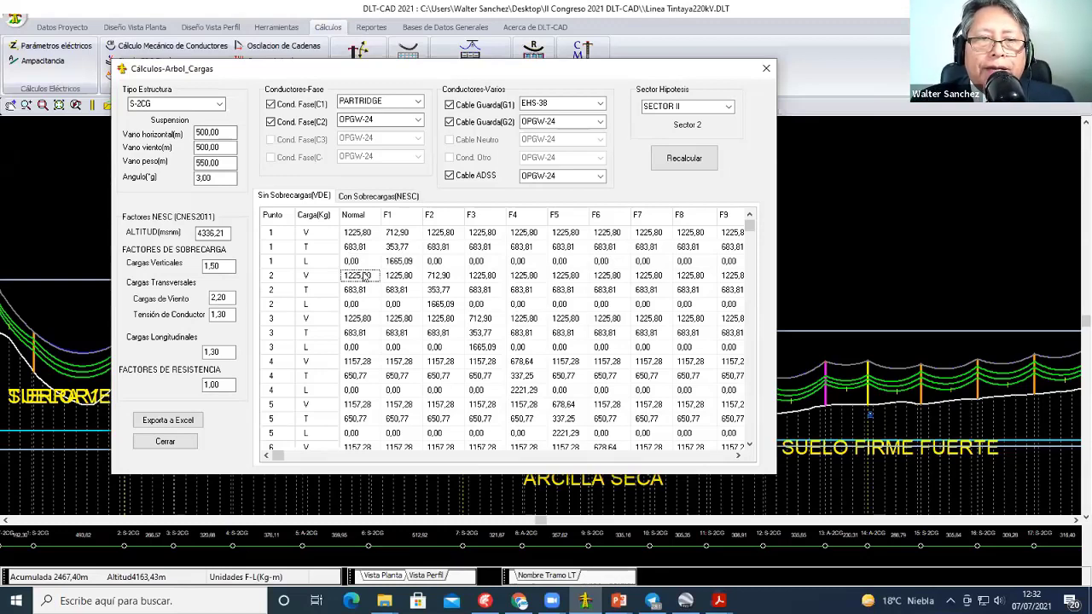
Step: Focus the 683,81 and 1225,80 loads and select the Normal hypothesis column
click(365, 290)
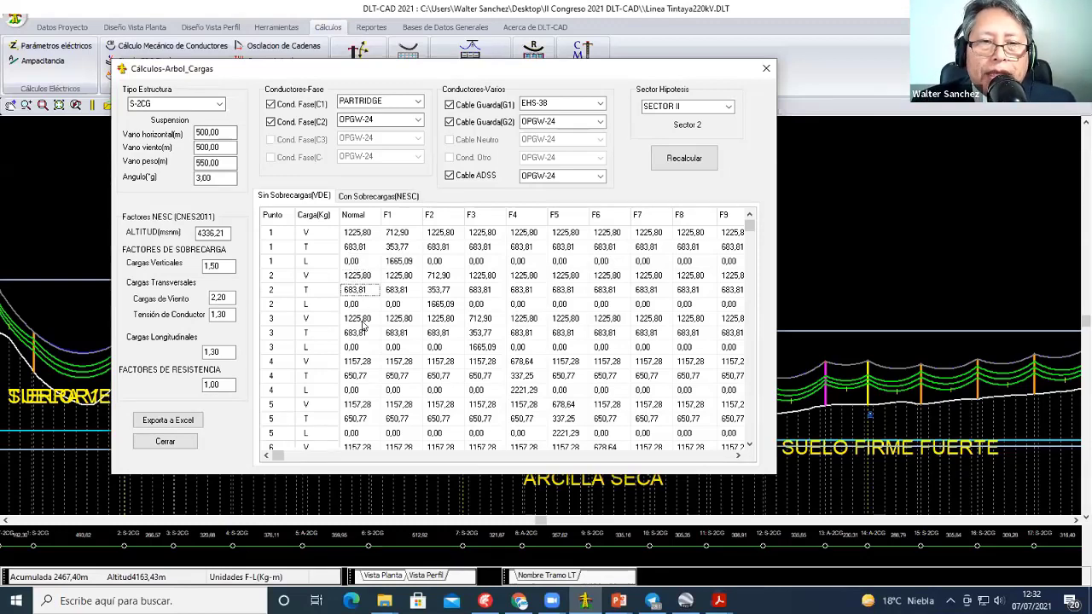
click(353, 247)
click(357, 236)
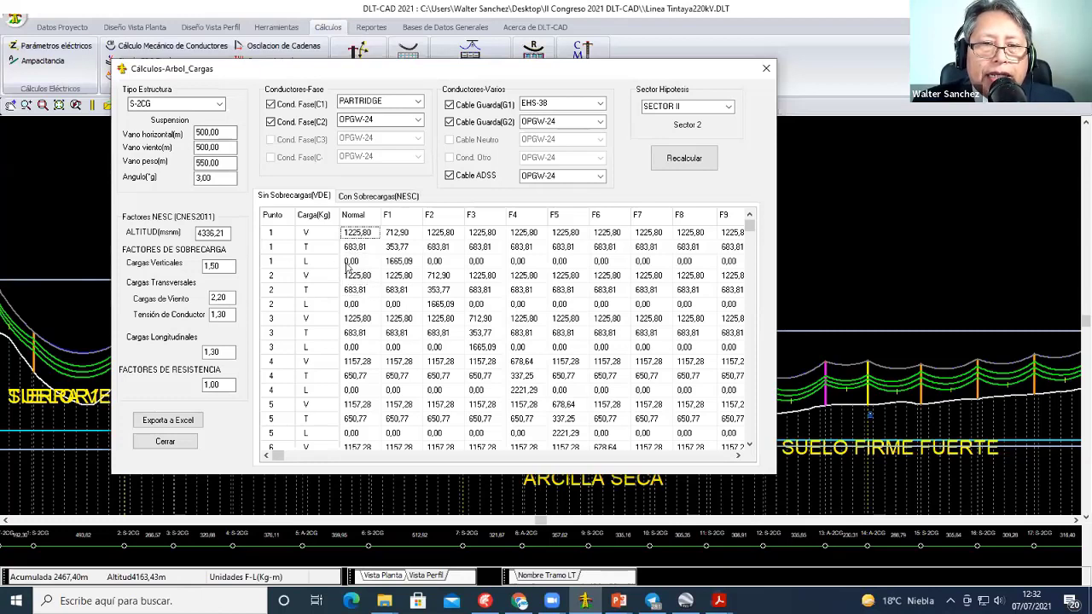
drag(359, 237, 355, 439)
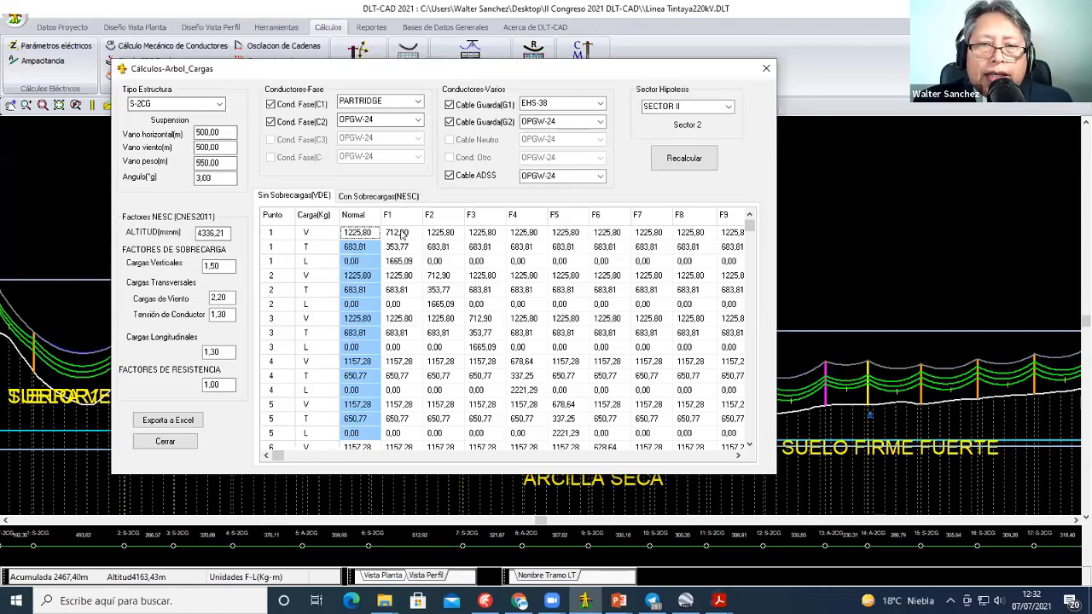
Step: Select the F1 to F4 hypothesis columns, then show the Con Sobrecargas(NESC) loads
drag(402, 234, 407, 436)
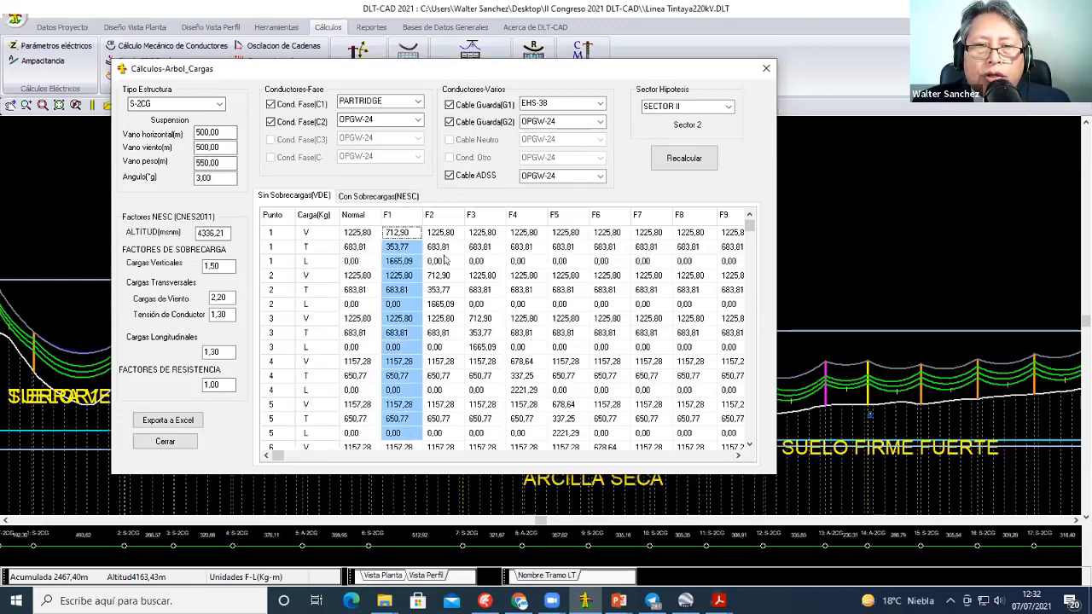
drag(440, 232, 438, 419)
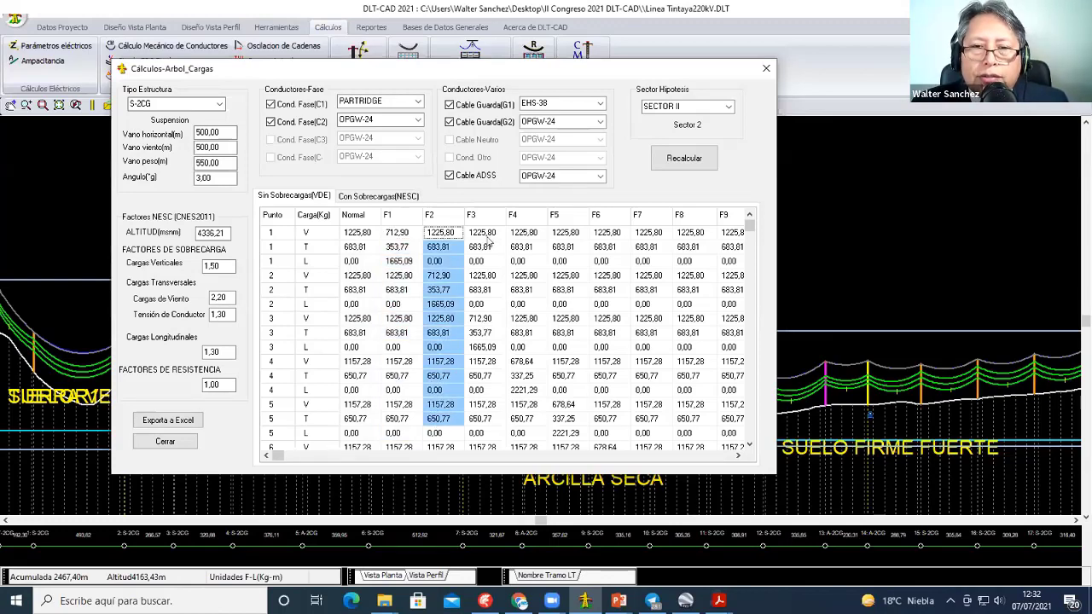
drag(483, 233, 478, 435)
drag(524, 232, 518, 434)
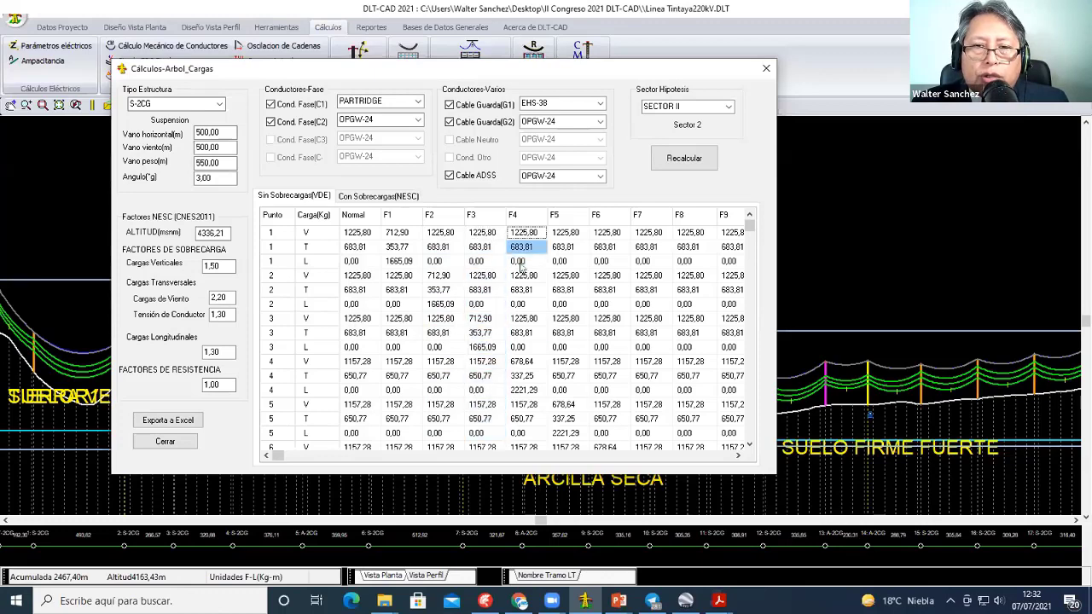
click(377, 196)
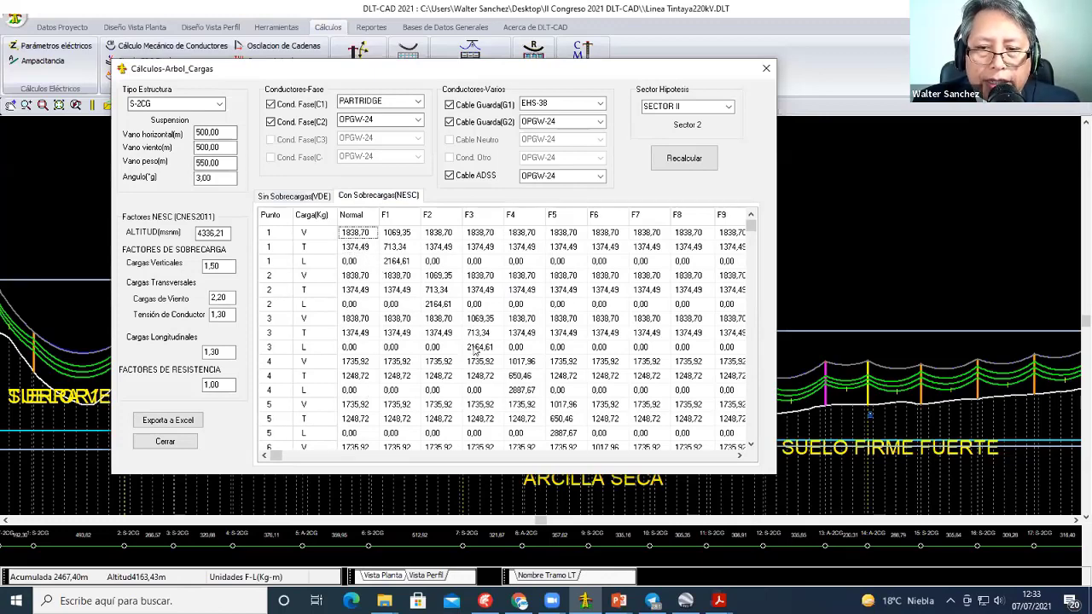
Step: Check the 1374,49 transverse overload and the 2,20 wind and 1,50 vertical factors
click(358, 246)
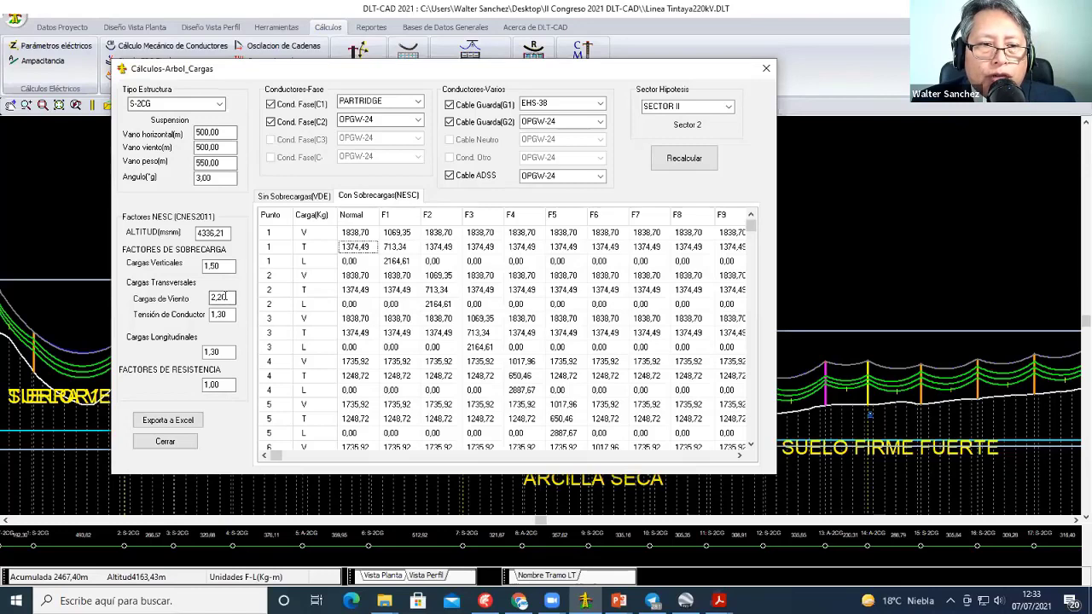
mouse_move(229, 298)
mouse_down()
mouse_move(206, 299)
mouse_move(210, 315)
mouse_up()
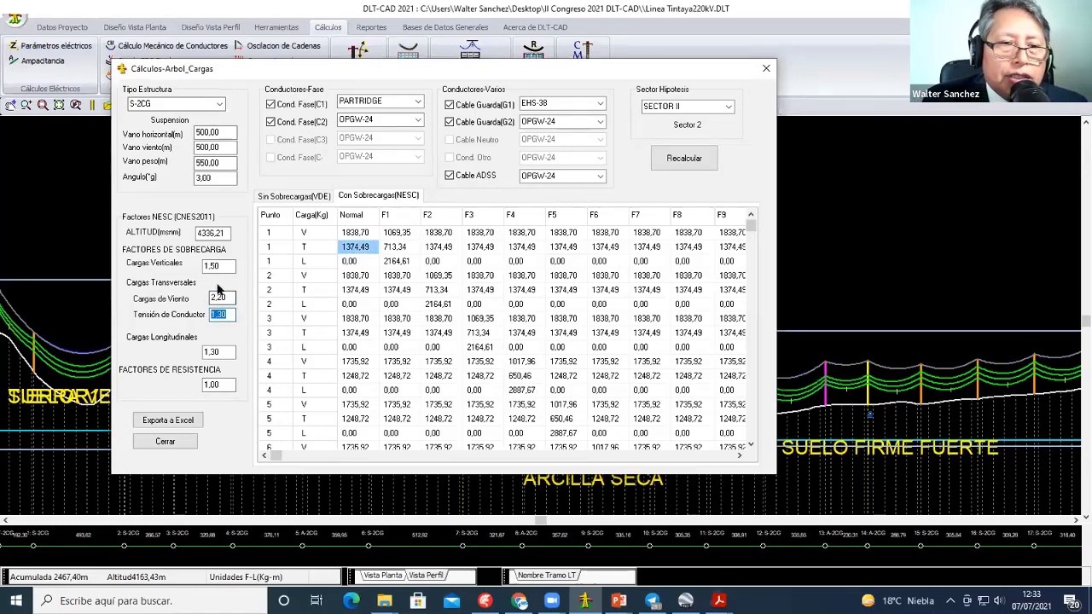
drag(221, 265, 205, 266)
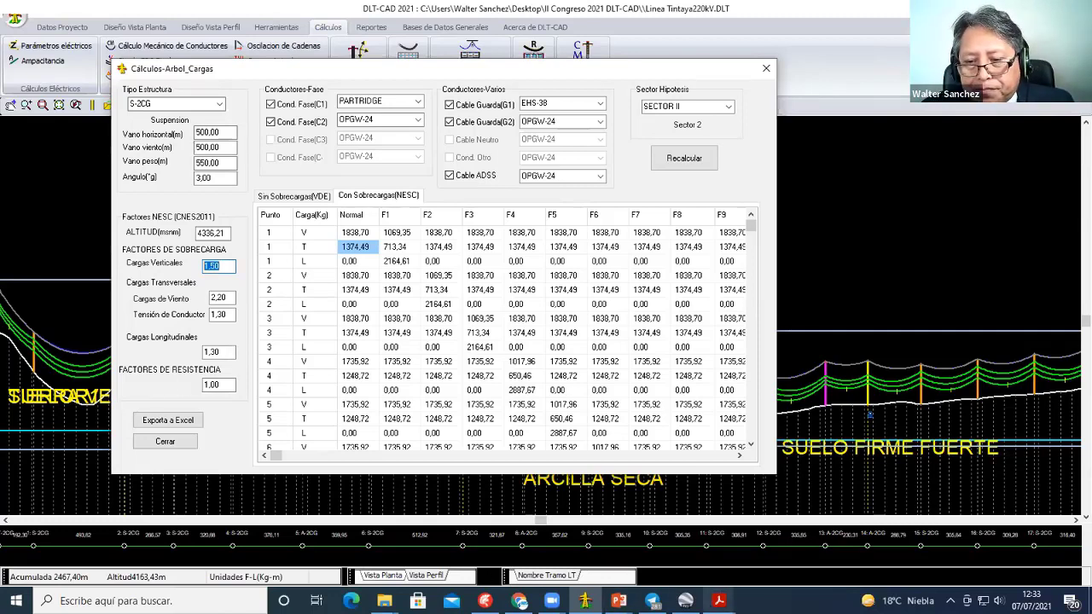
click(719, 601)
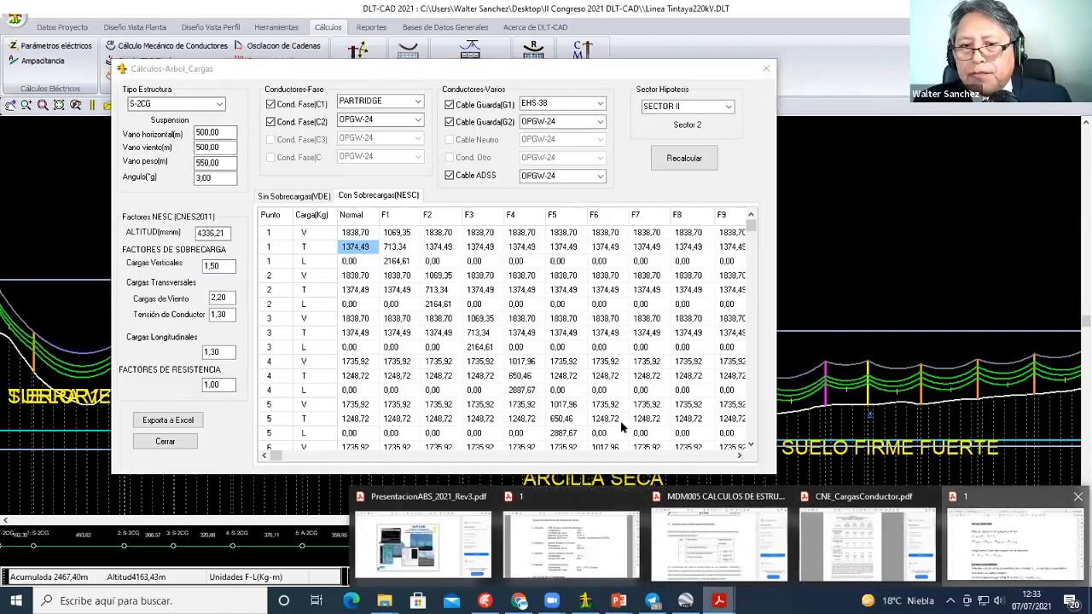
Step: Review the total vertical load formula in the PDF, then return to the DLT-CAD load tree
click(968, 547)
scroll(367, 420, down, 2)
scroll(366, 420, up, 2)
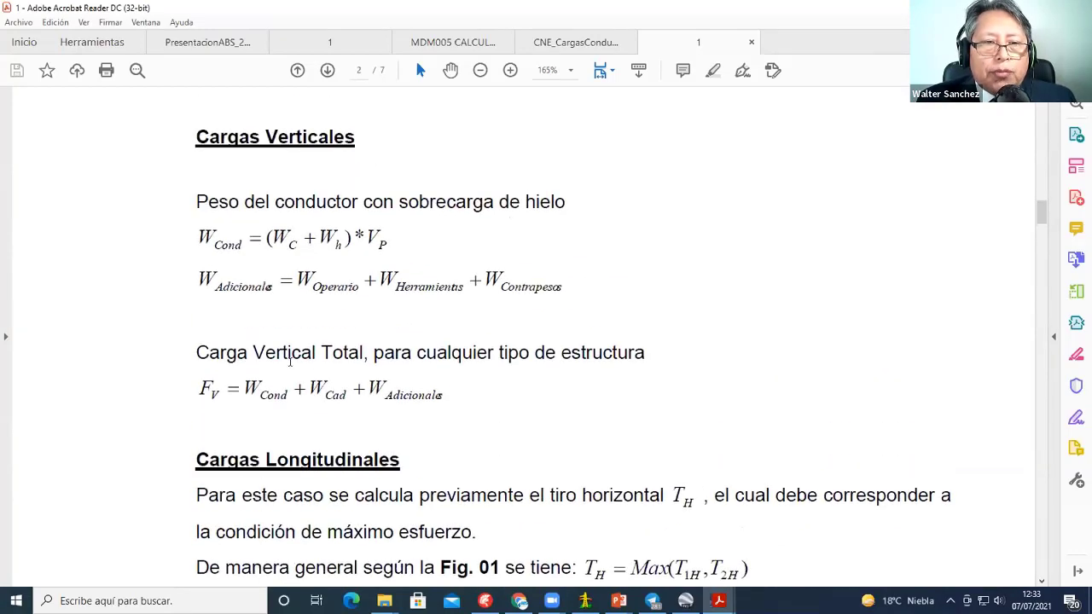
drag(194, 383, 444, 394)
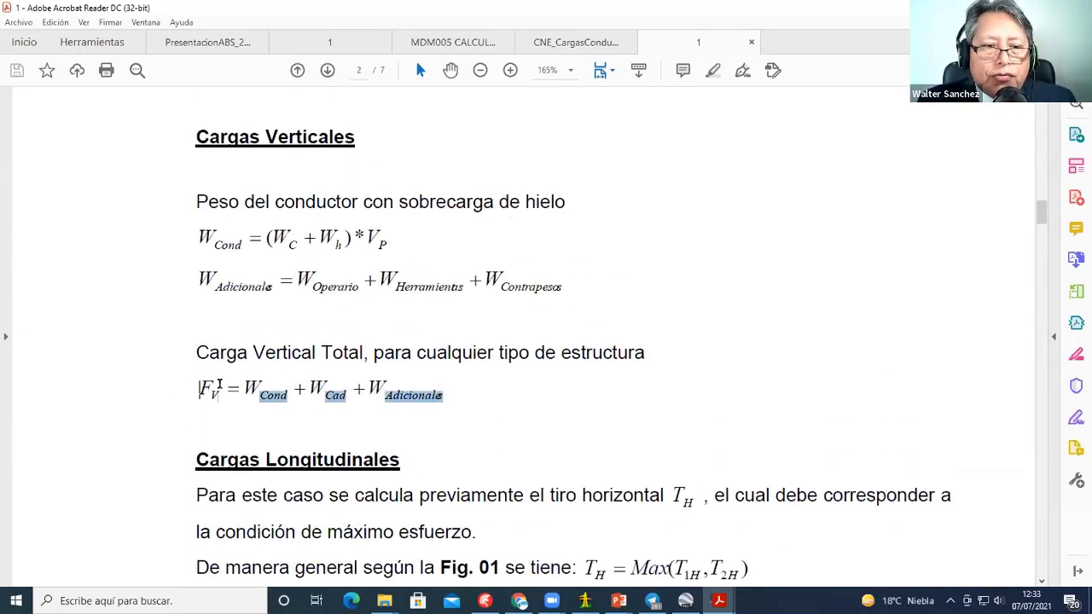
click(223, 397)
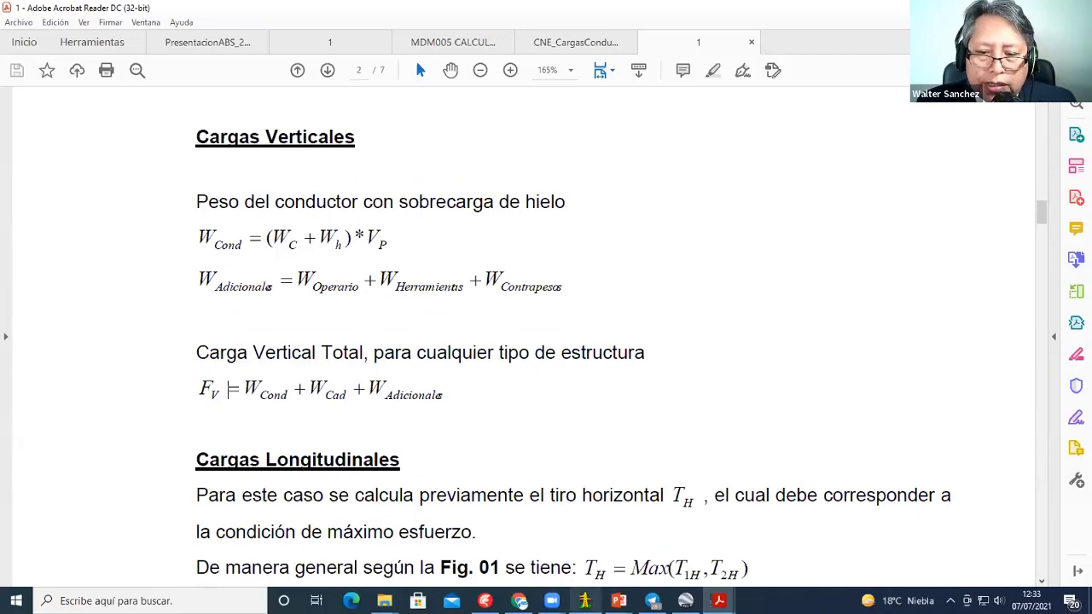
click(585, 601)
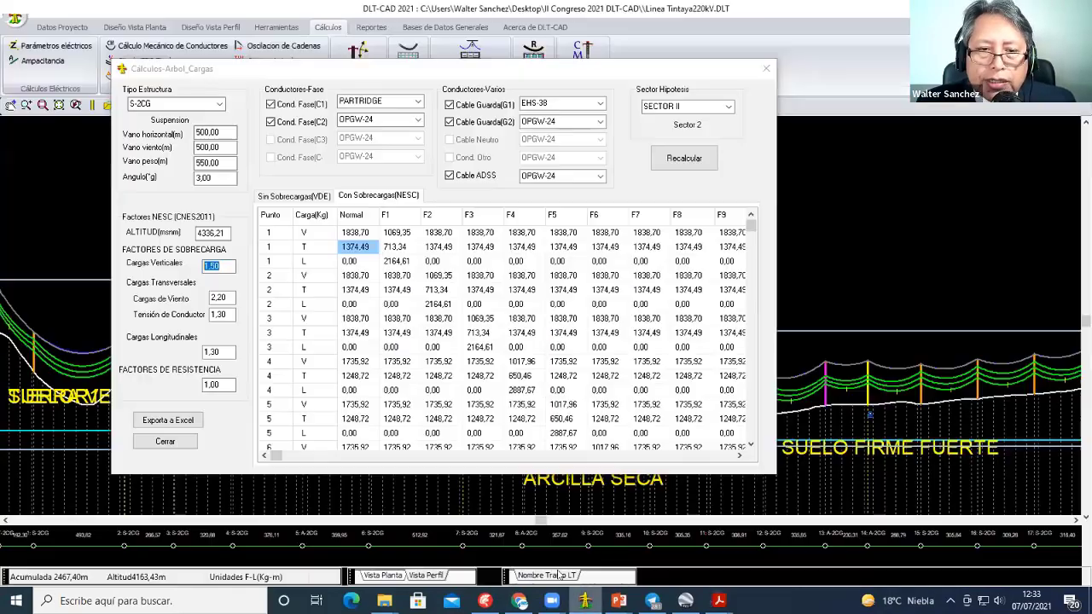
Step: Highlight the NESC wind load factor 2,20 and conductor tension factor 1,30
click(210, 301)
key(Tab)
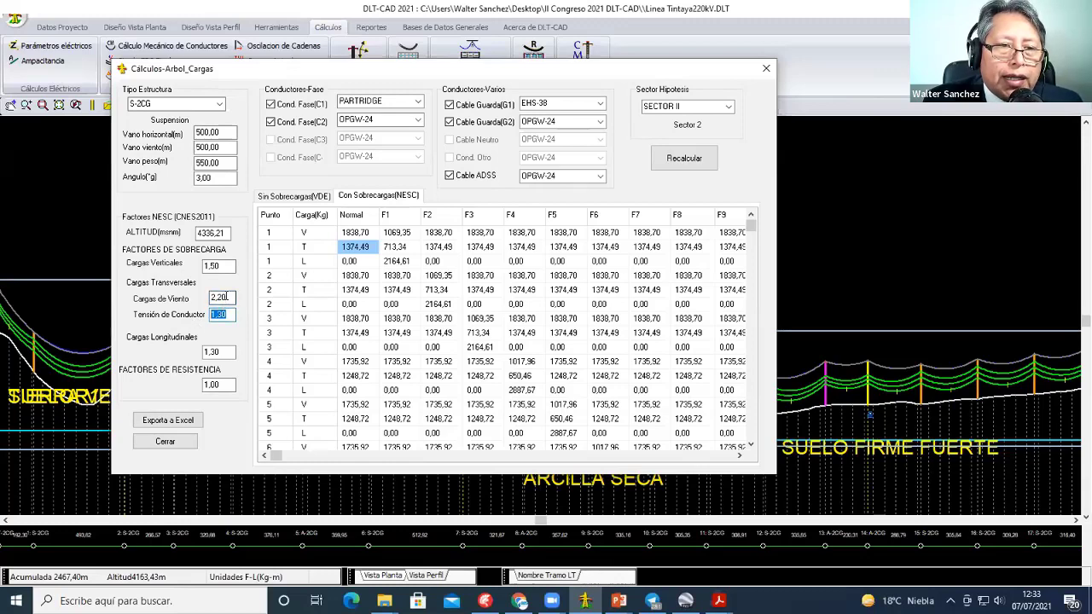
click(224, 296)
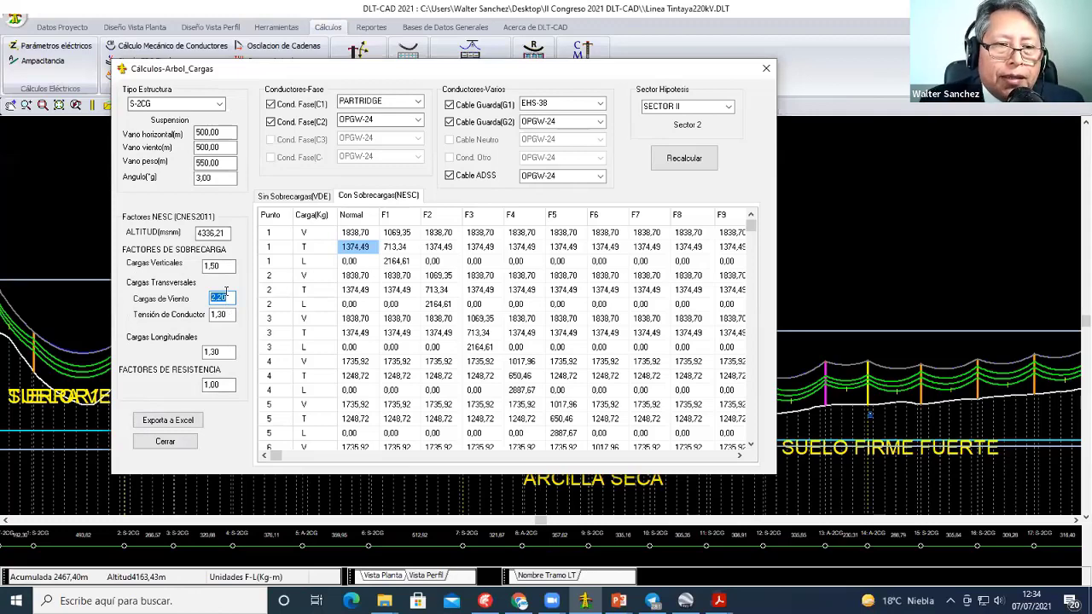
double_click(228, 297)
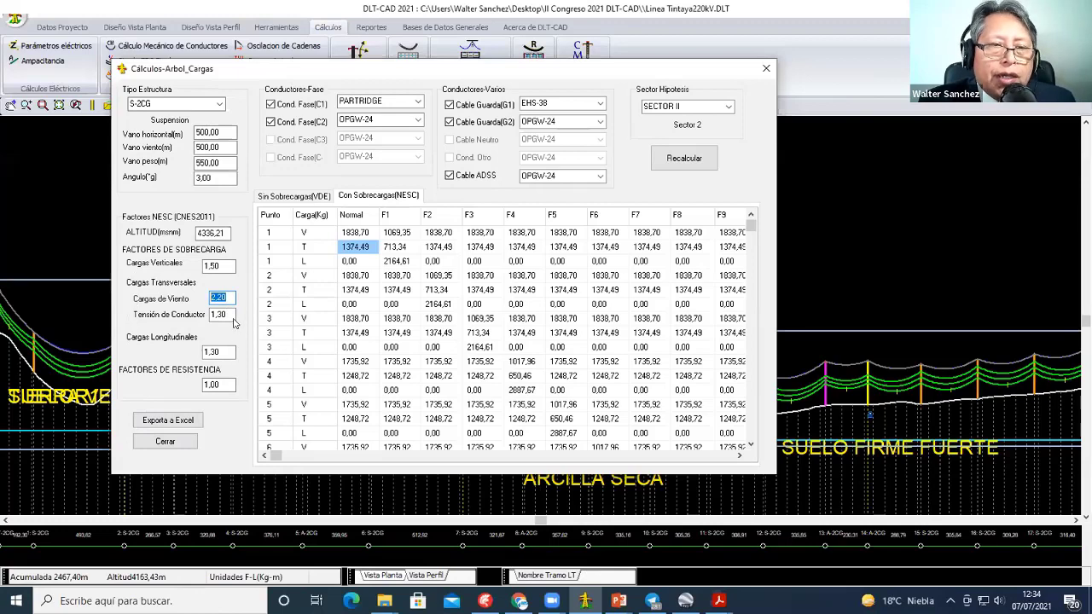
double_click(228, 315)
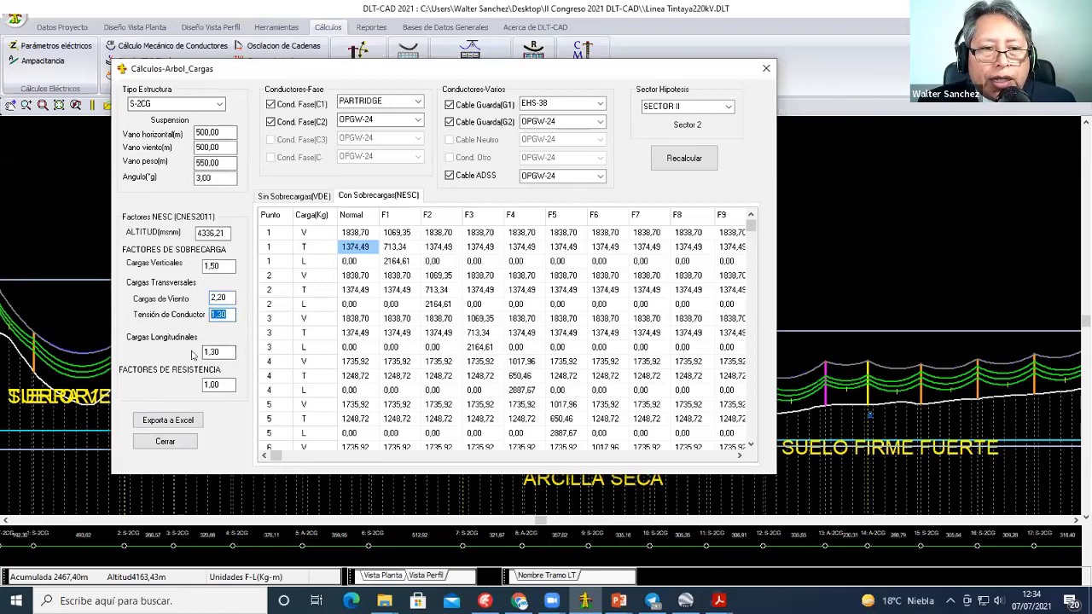
Step: Highlight the PDF's total transverse load formula, then check point 1's 2164,61 longitudinal load
click(720, 600)
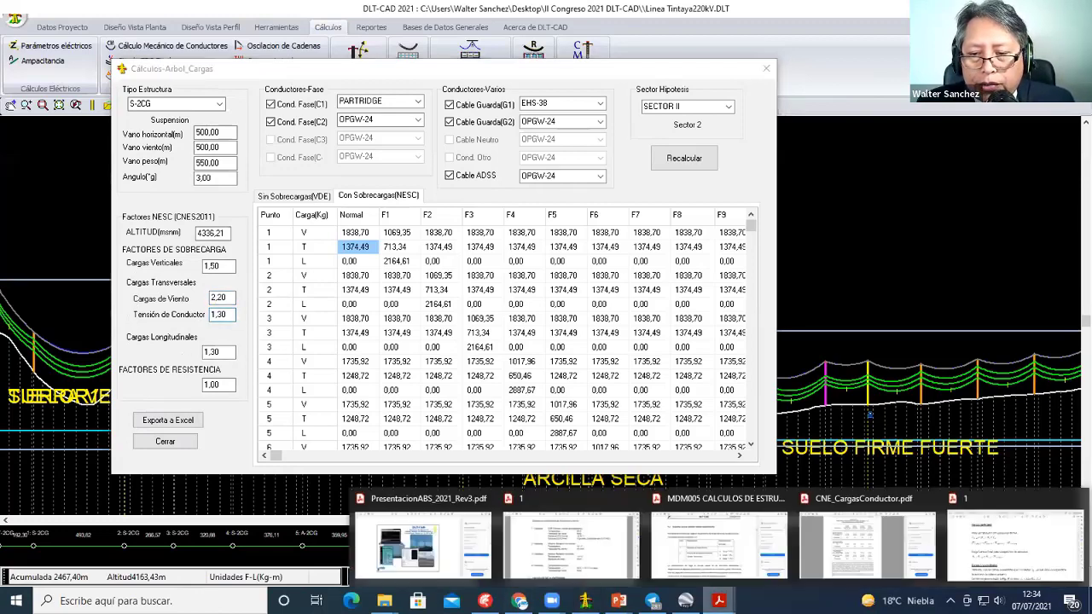
click(1016, 546)
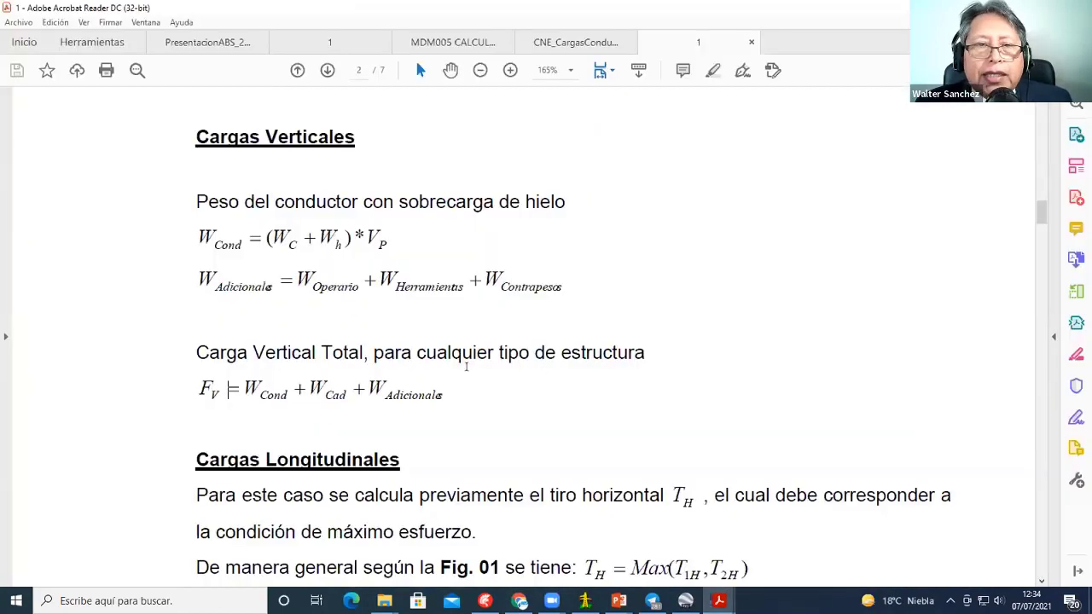
scroll(422, 375, up, 3)
scroll(422, 372, up, 3)
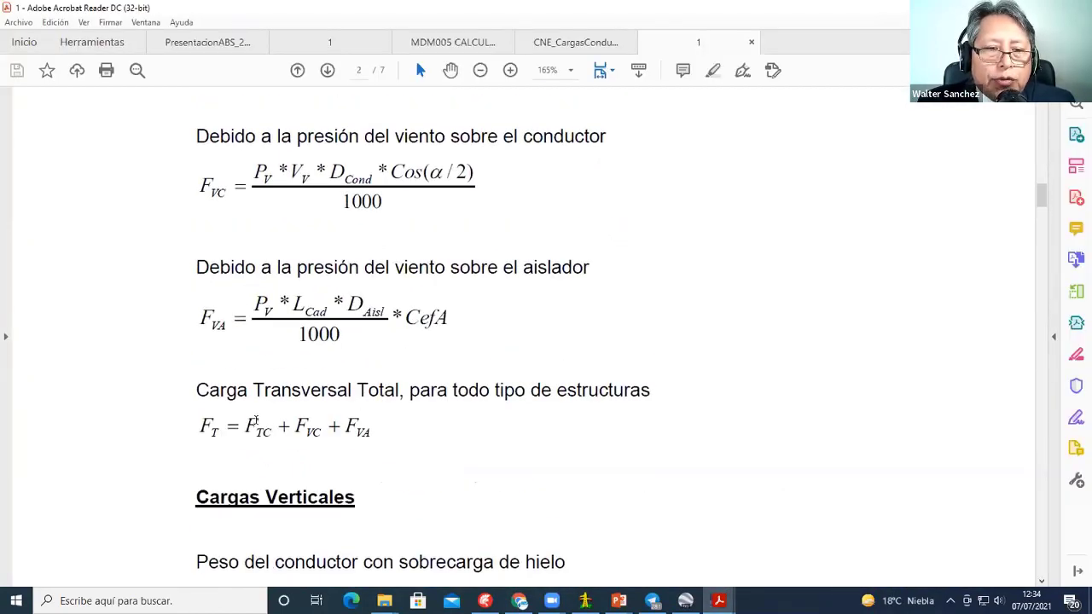
drag(247, 421, 266, 429)
click(275, 442)
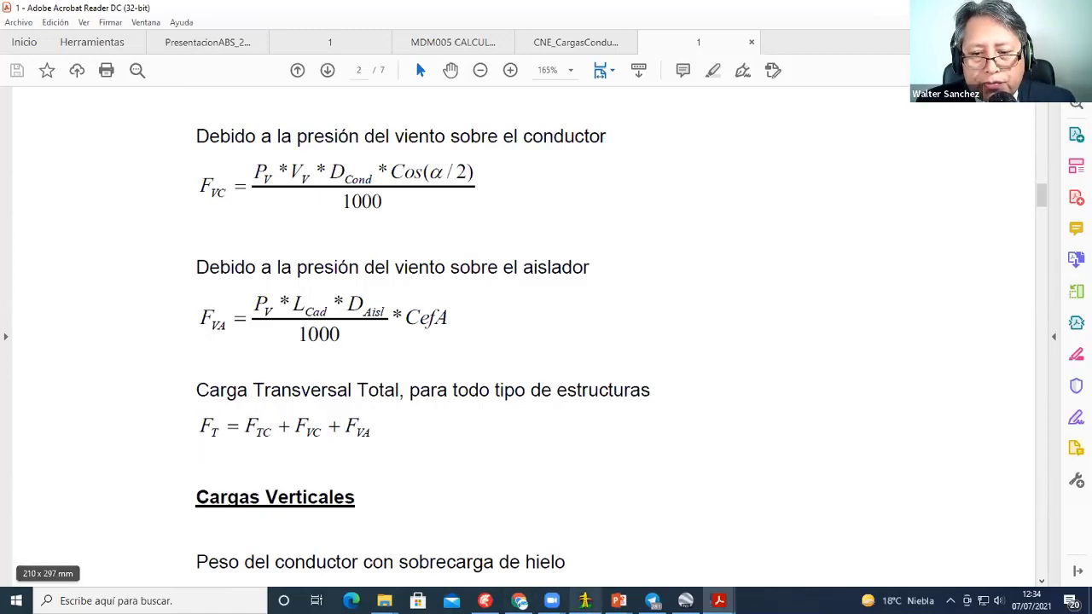
key(alt+Tab)
click(402, 265)
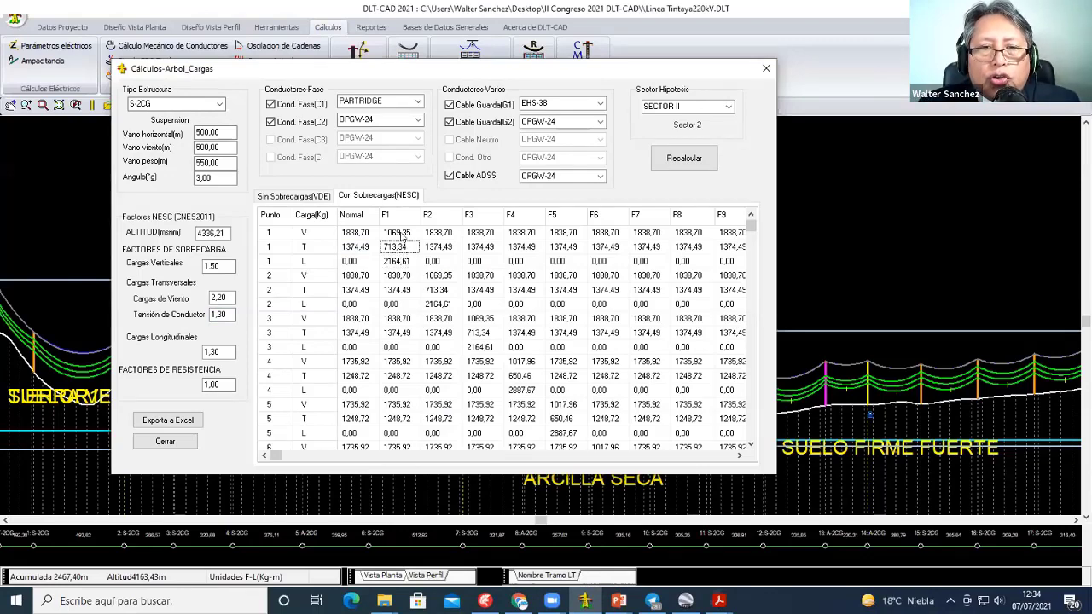
click(224, 297)
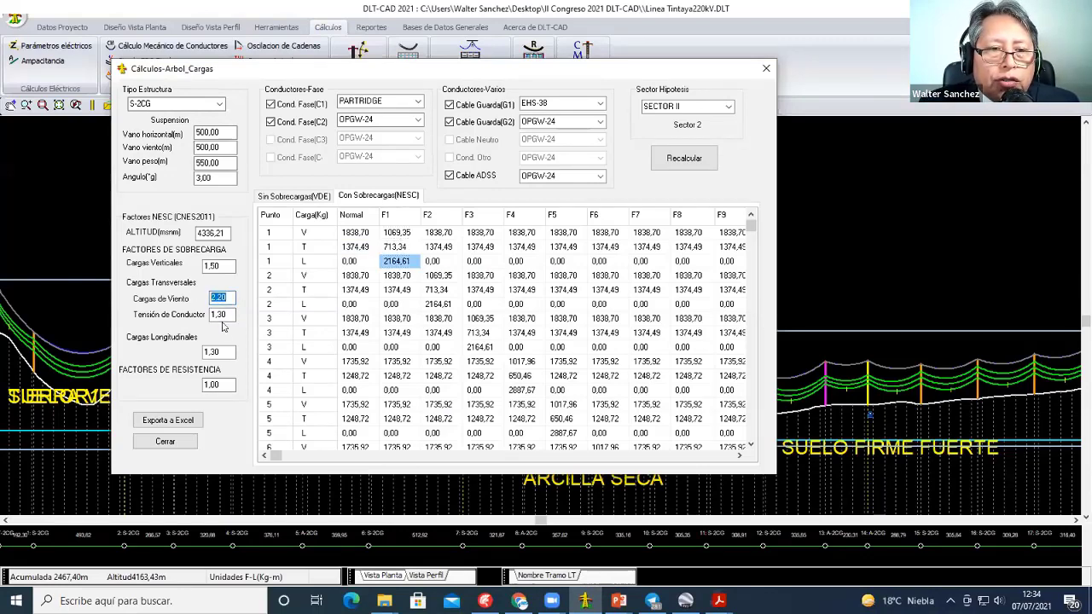
key(Tab)
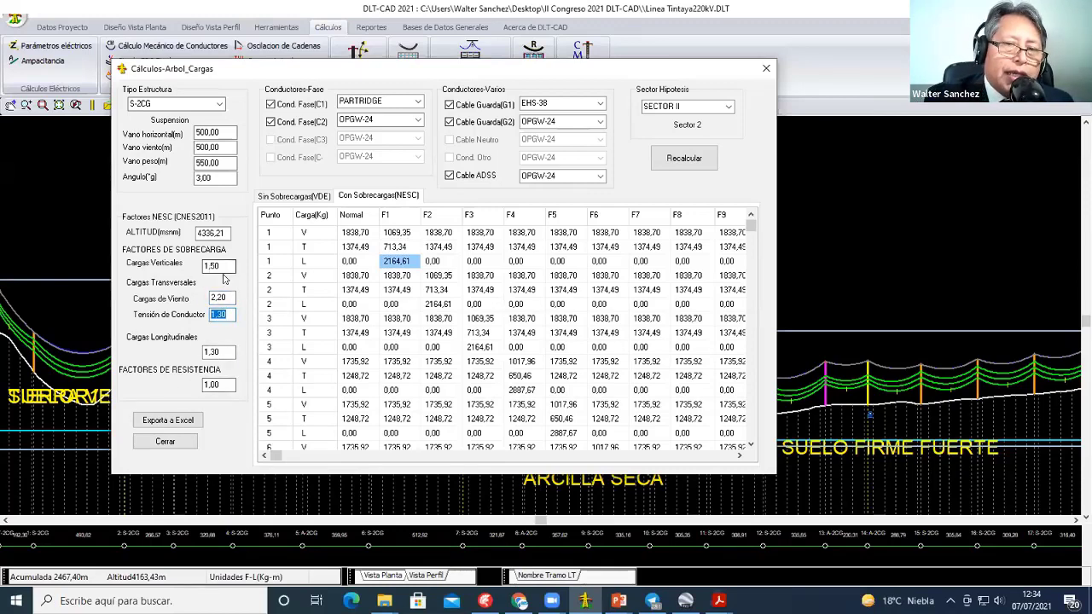
click(223, 297)
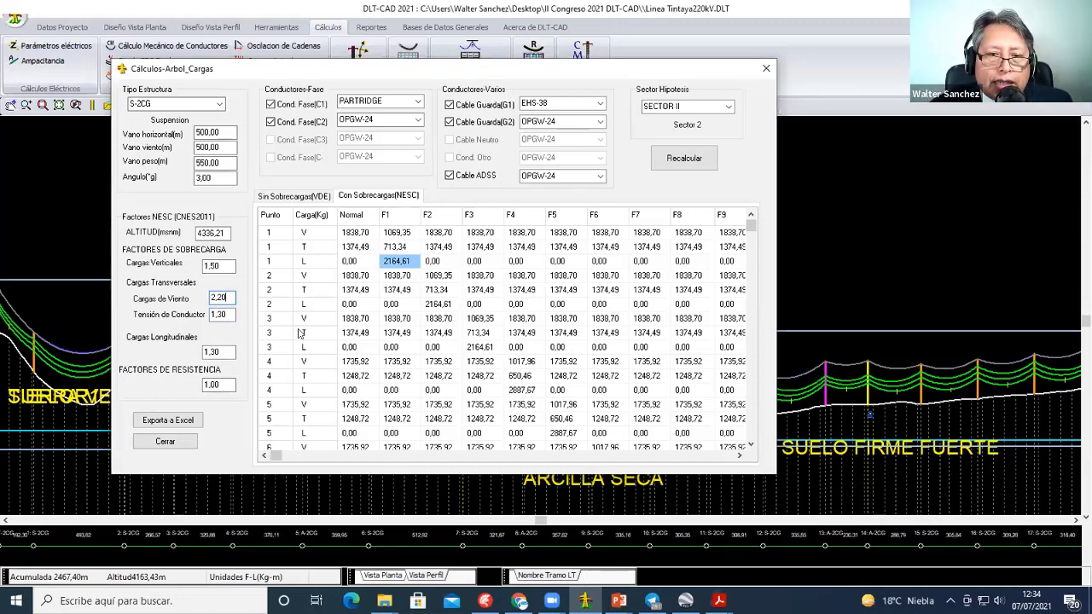
Step: Close the load tree and open the insulator swing check for the Oscilación de Cadena hypothesis
click(167, 441)
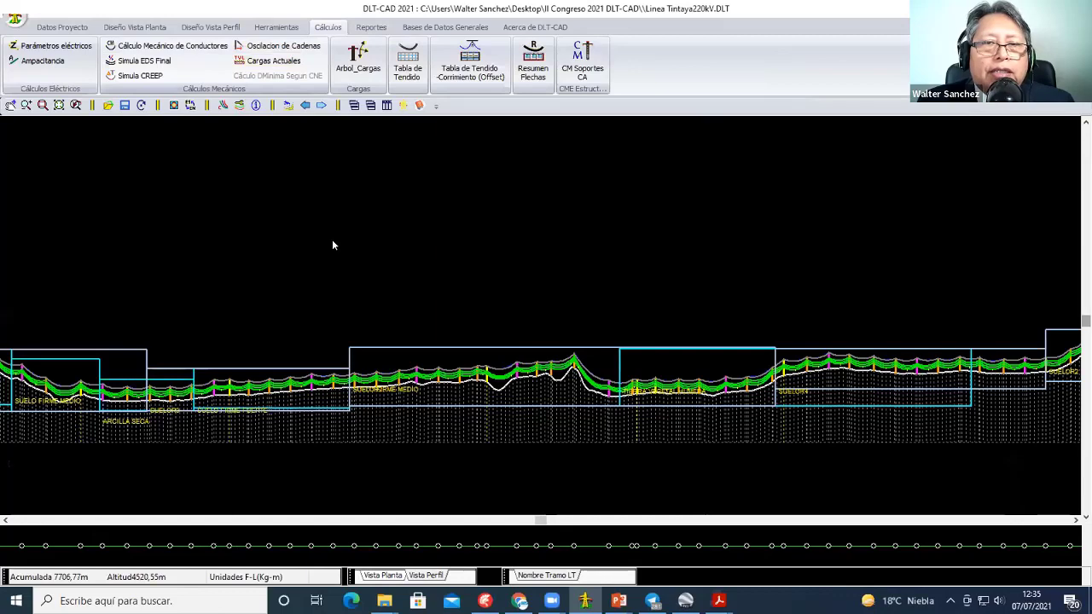
click(415, 175)
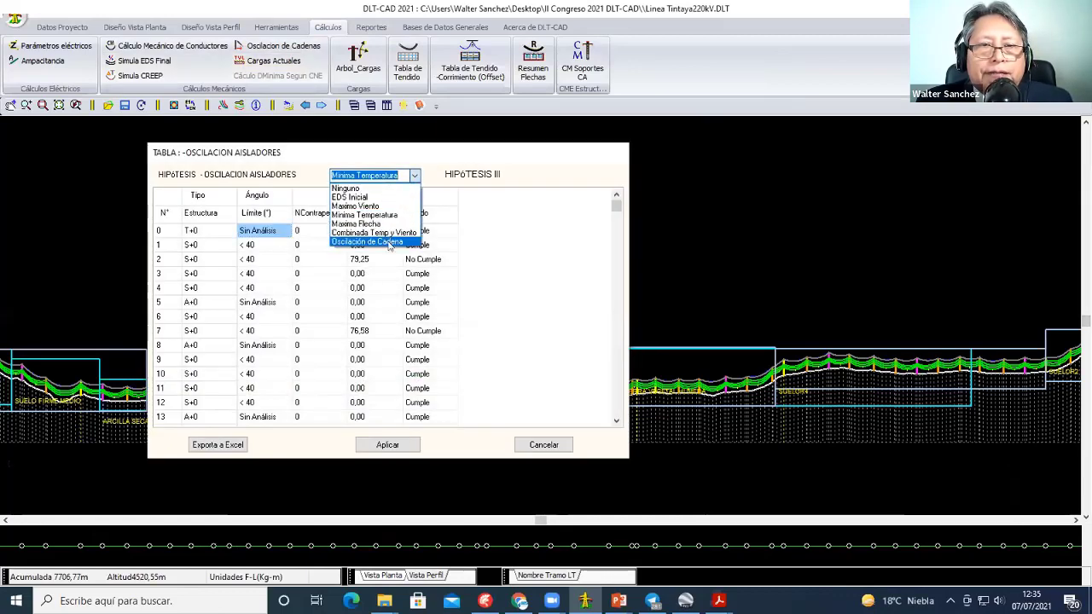
click(390, 242)
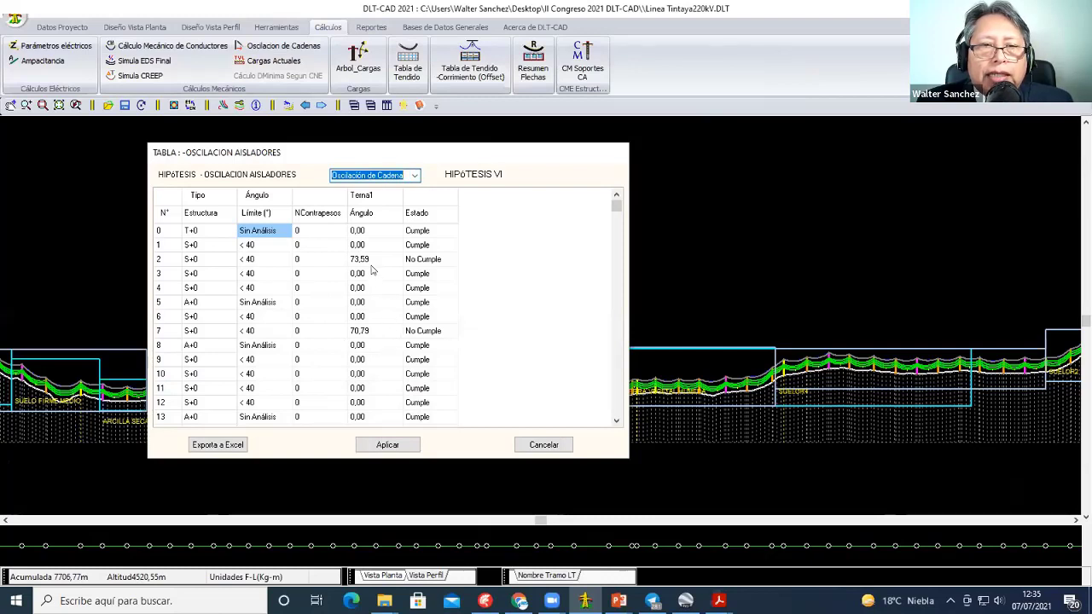
Step: Review the No Cumple results for structure 2 (73,59) and structure 7, then cancel
click(365, 263)
click(419, 263)
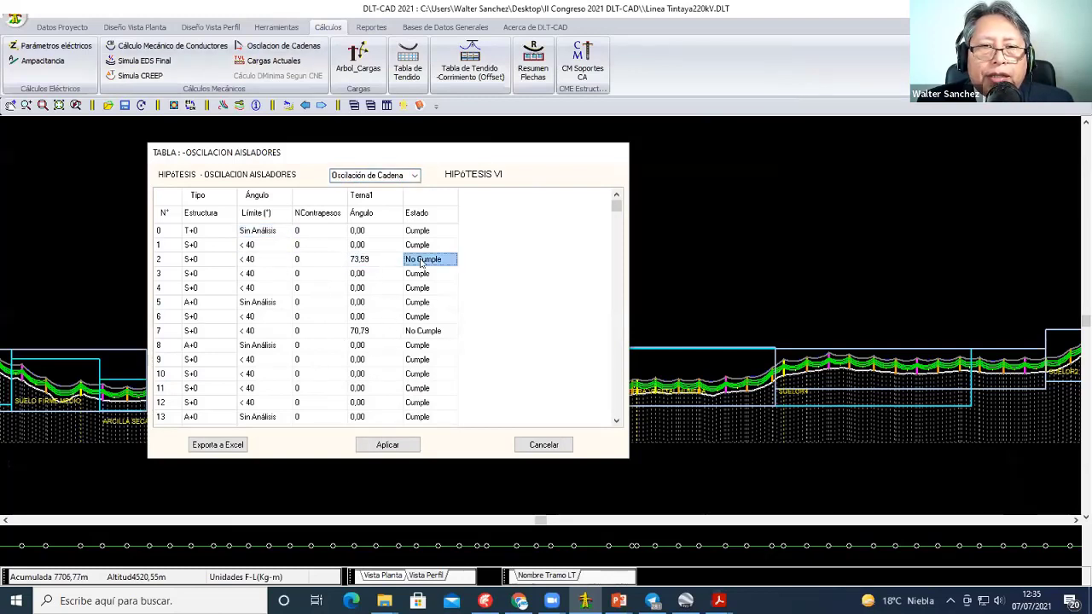
click(419, 235)
click(414, 260)
click(415, 277)
click(412, 329)
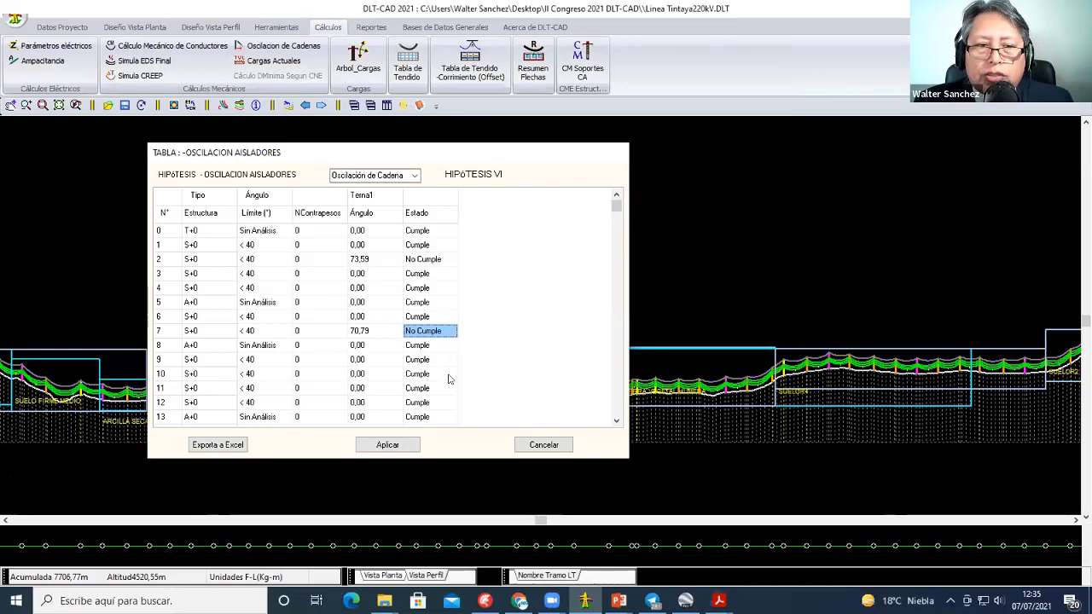
click(547, 445)
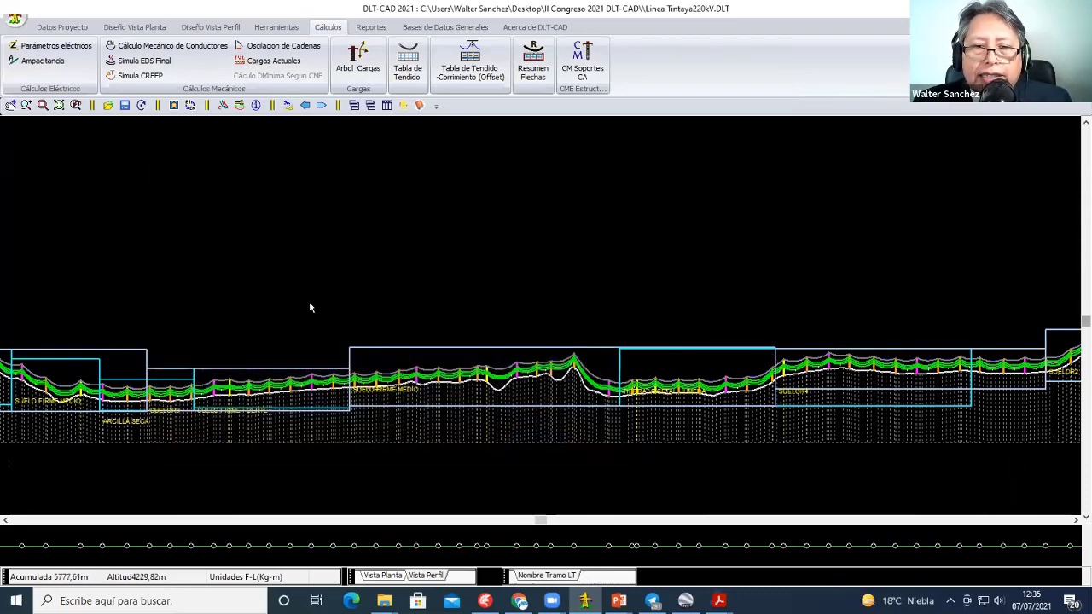
Step: Use Abrir Archivo DLT to browse to II Congreso 2021 DLT-CAD and open LP23kV_Ejemplo_rev4.DLT
scroll(341, 329, down, 2)
scroll(364, 349, down, 2)
scroll(598, 401, up, 2)
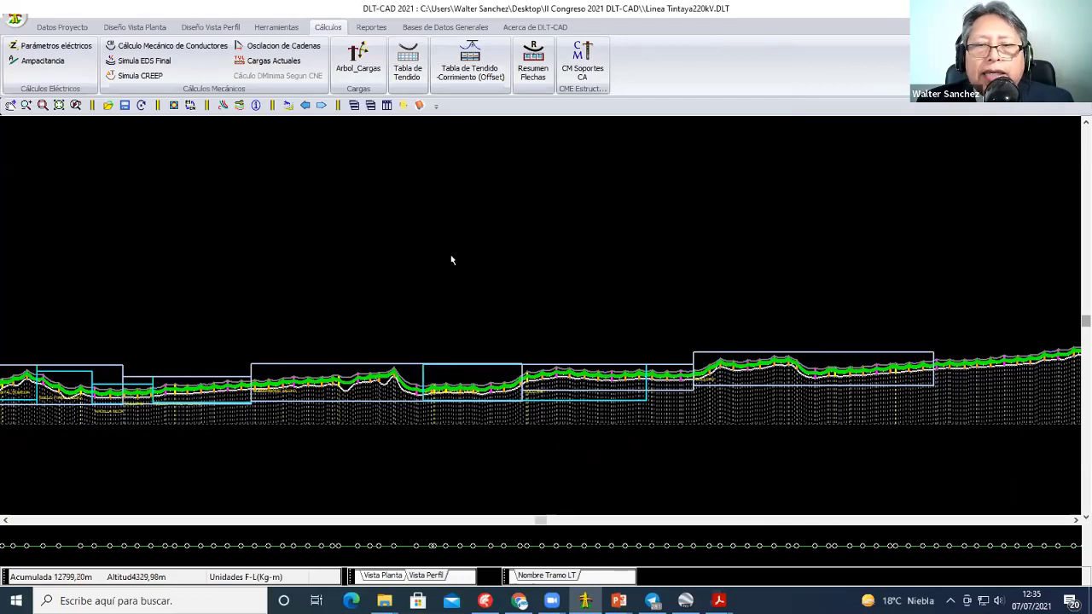
click(14, 18)
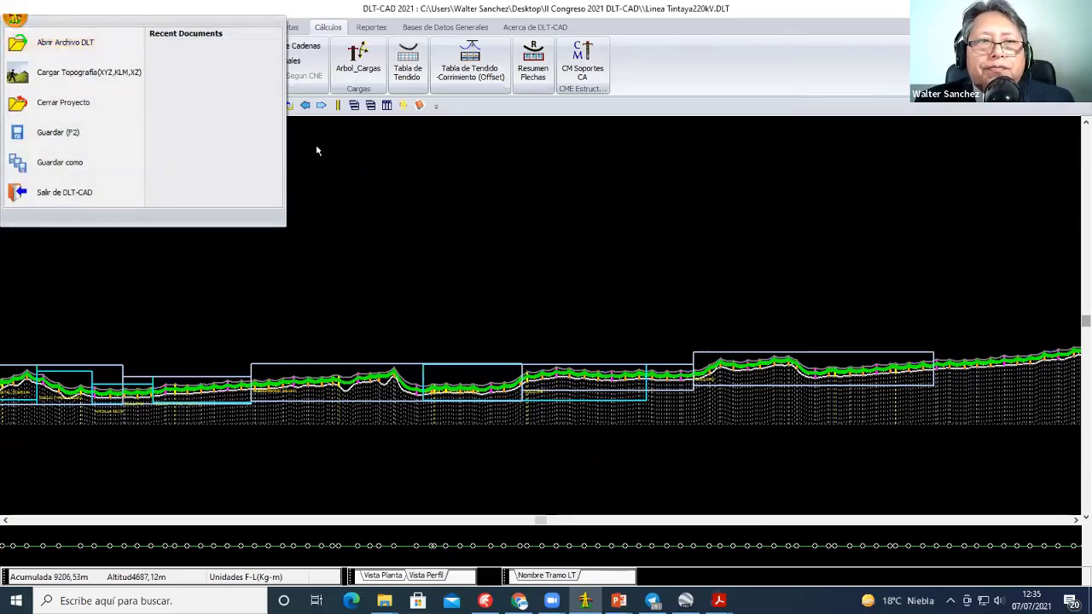
click(316, 151)
click(14, 19)
click(43, 41)
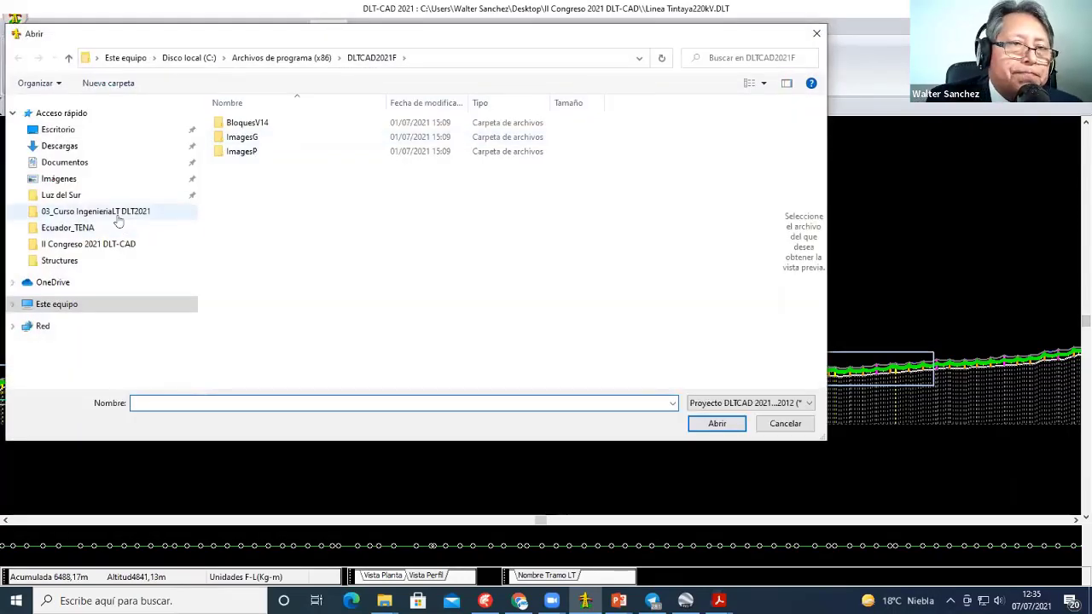
click(118, 218)
click(112, 244)
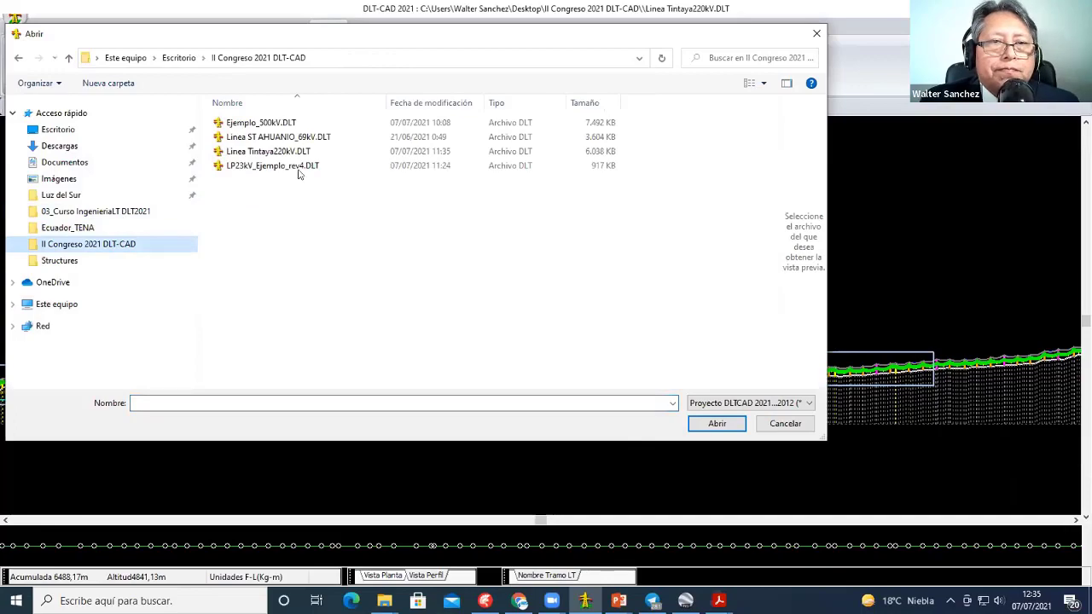
click(271, 166)
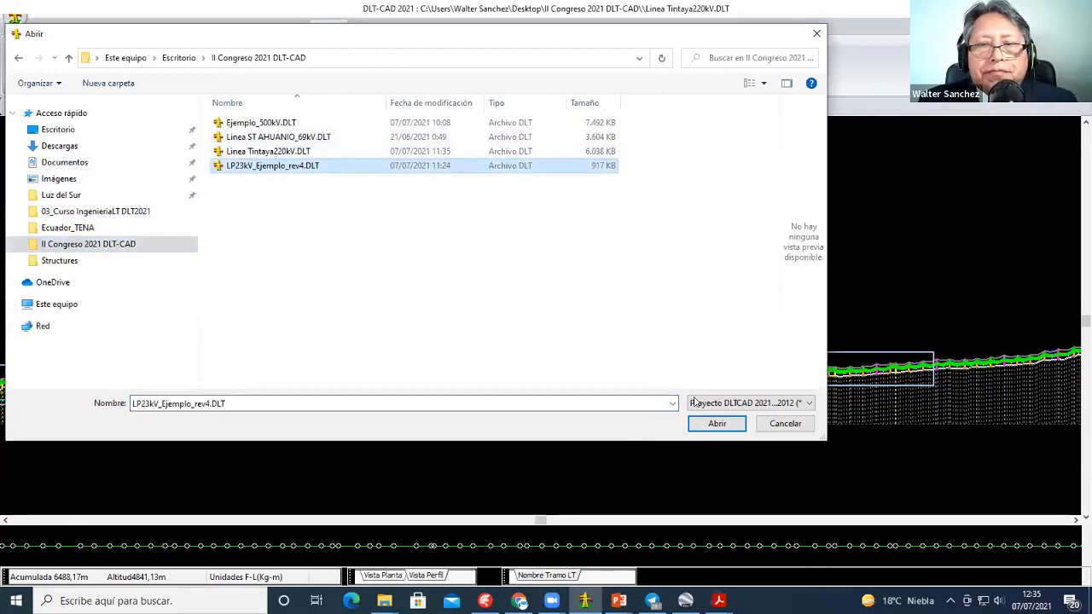
click(705, 425)
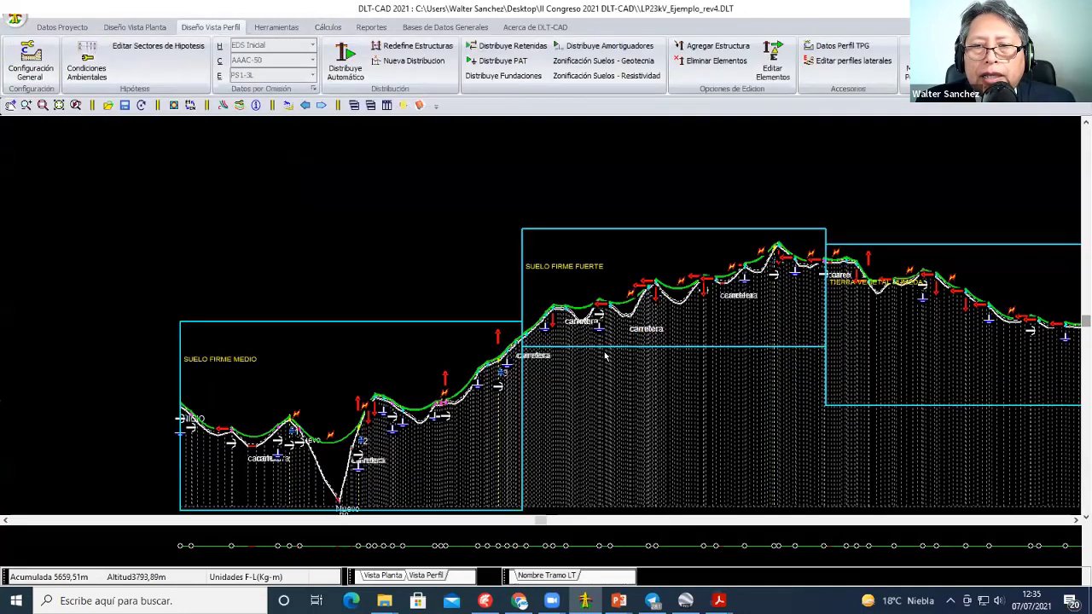
Step: Pan and zoom the profile to show structures 42 PS1-3L, 43 PR3-3L and 44 PS1-3L
middle_drag(594, 309, 418, 378)
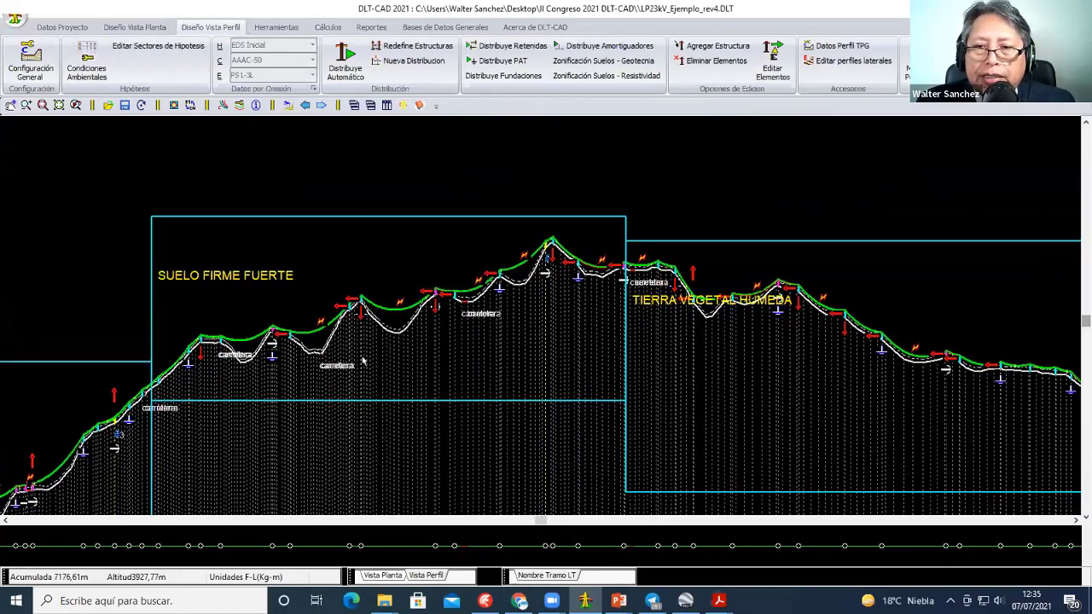
scroll(418, 378, up, 2)
scroll(418, 378, up, 2)
scroll(435, 371, up, 2)
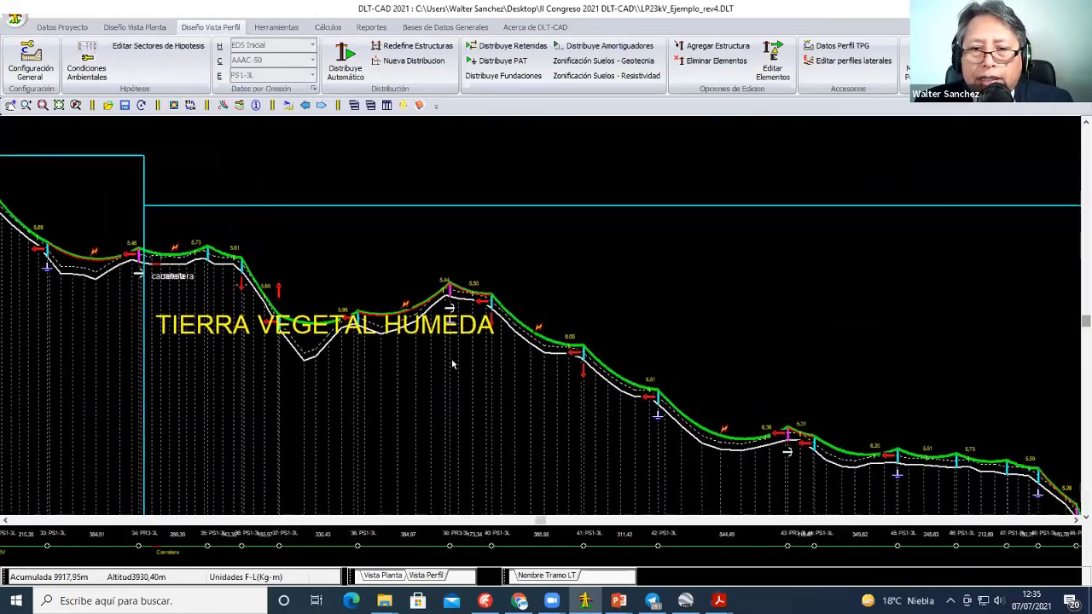
scroll(452, 363, up, 1)
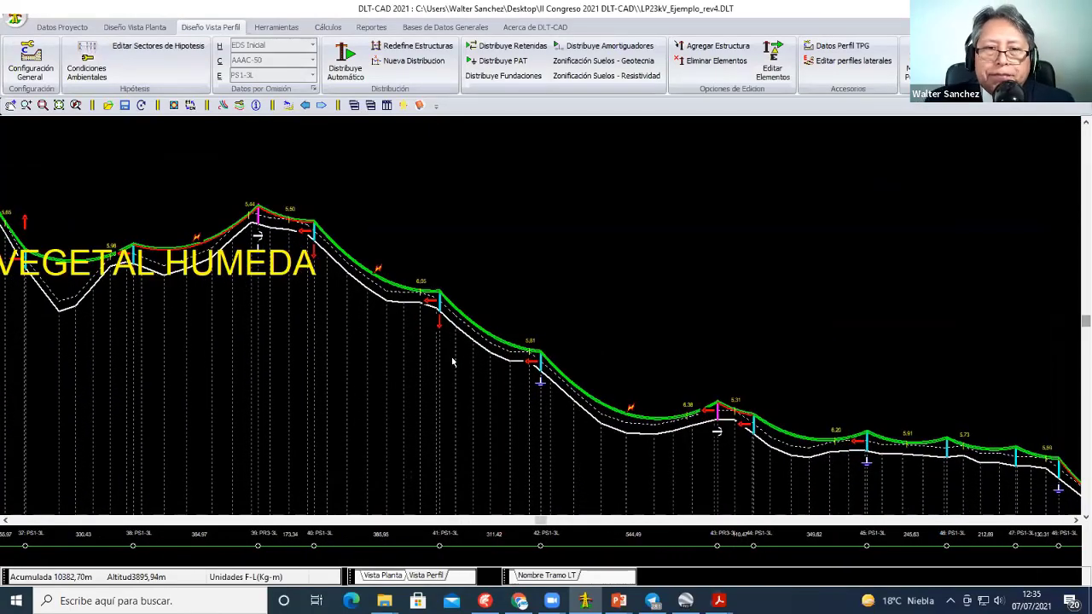
scroll(444, 365, up, 1)
scroll(401, 368, up, 1)
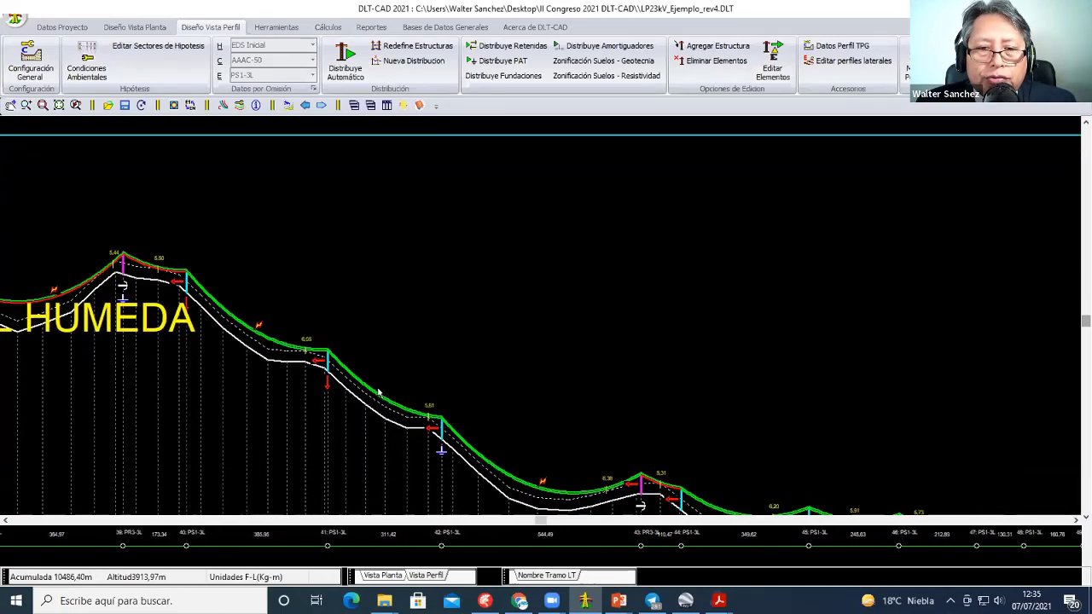
scroll(385, 371, up, 1)
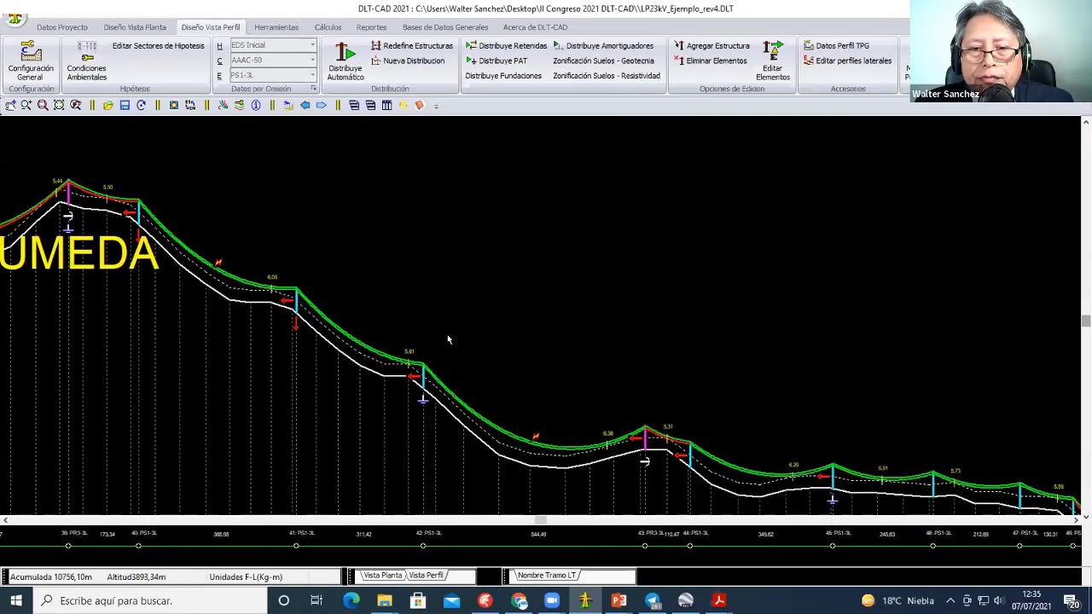
scroll(489, 405, up, 1)
scroll(489, 406, up, 1)
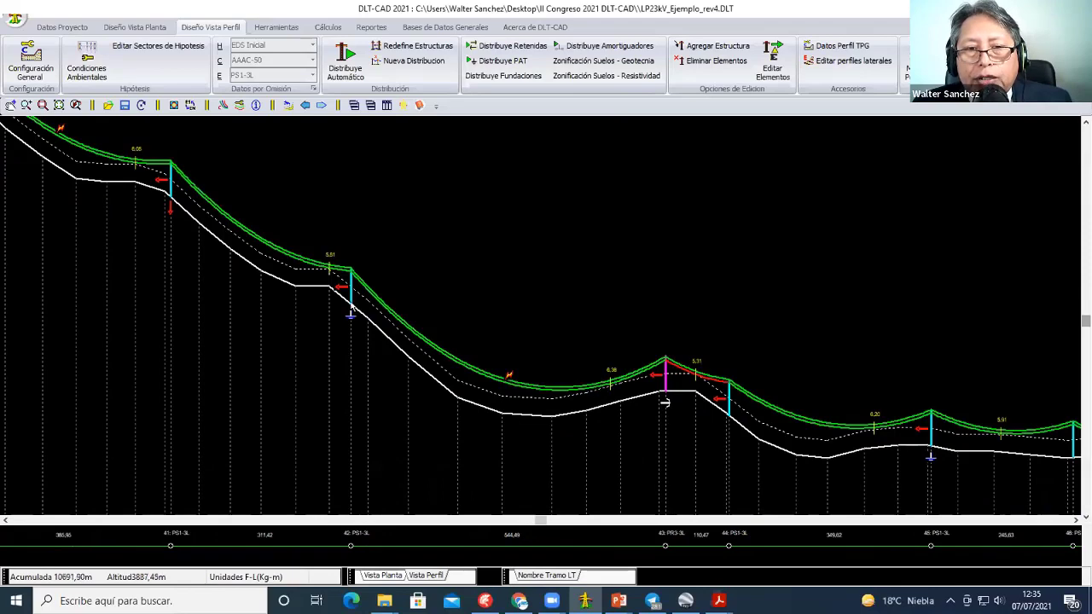
mouse_move(348, 292)
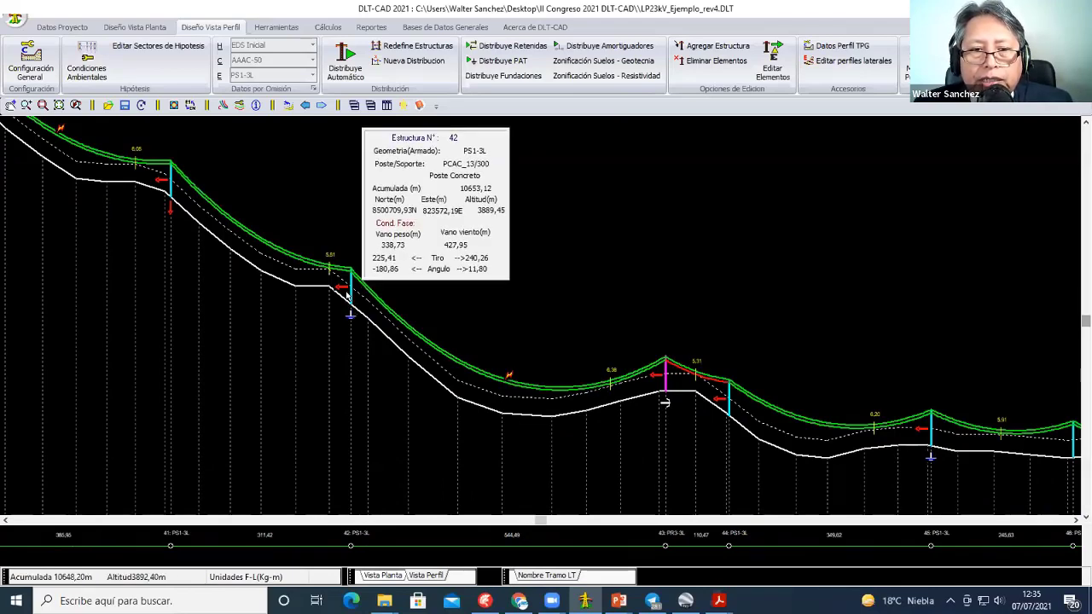
scroll(595, 375, up, 2)
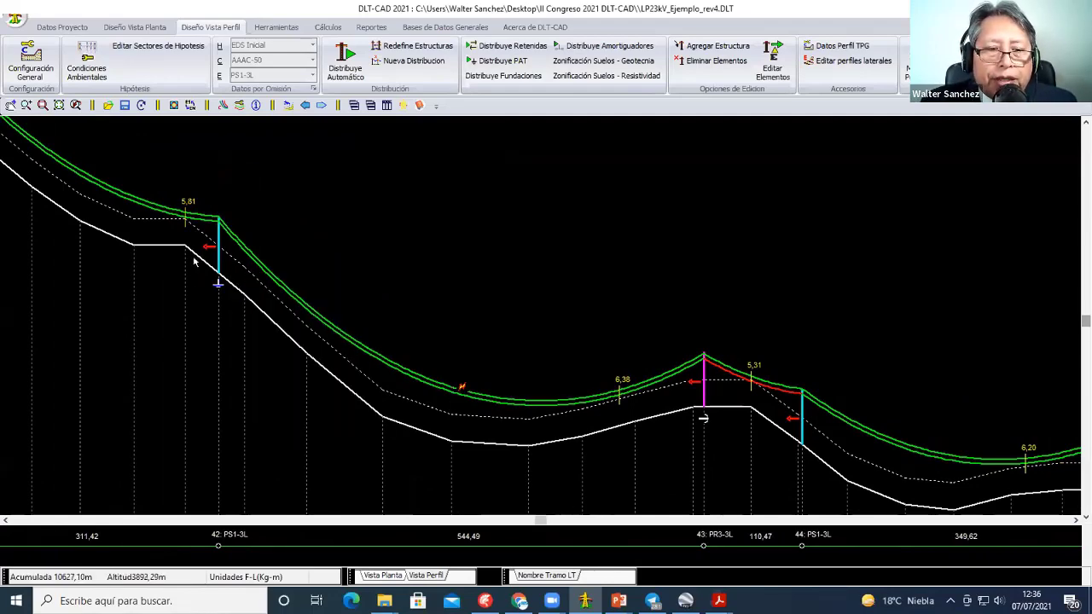
Step: Set structure 42's main geometry to PSH-3 and apply
double_click(219, 260)
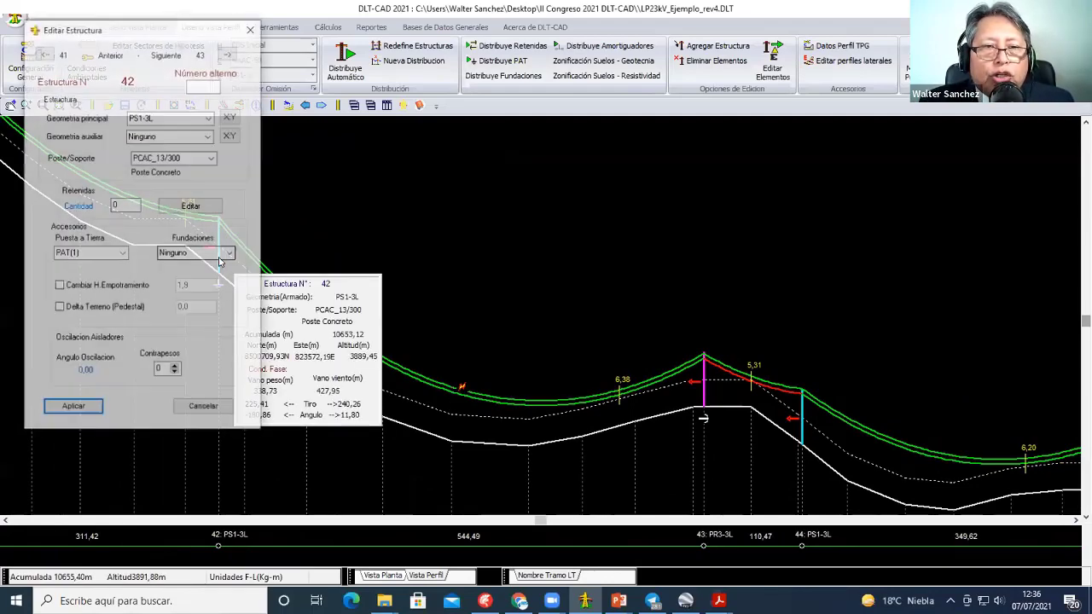
click(208, 118)
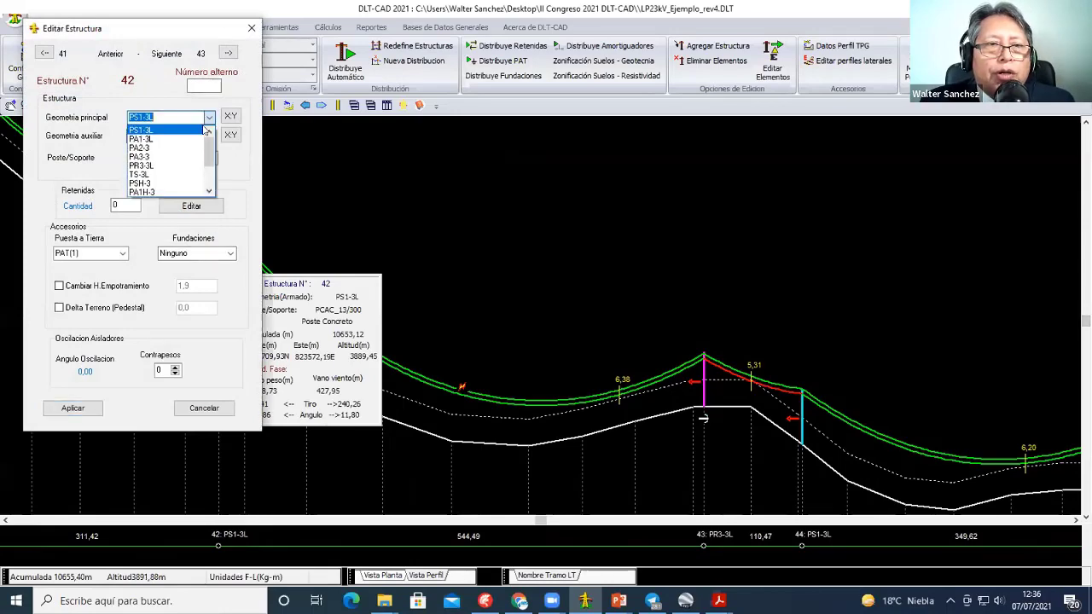
click(163, 182)
click(73, 408)
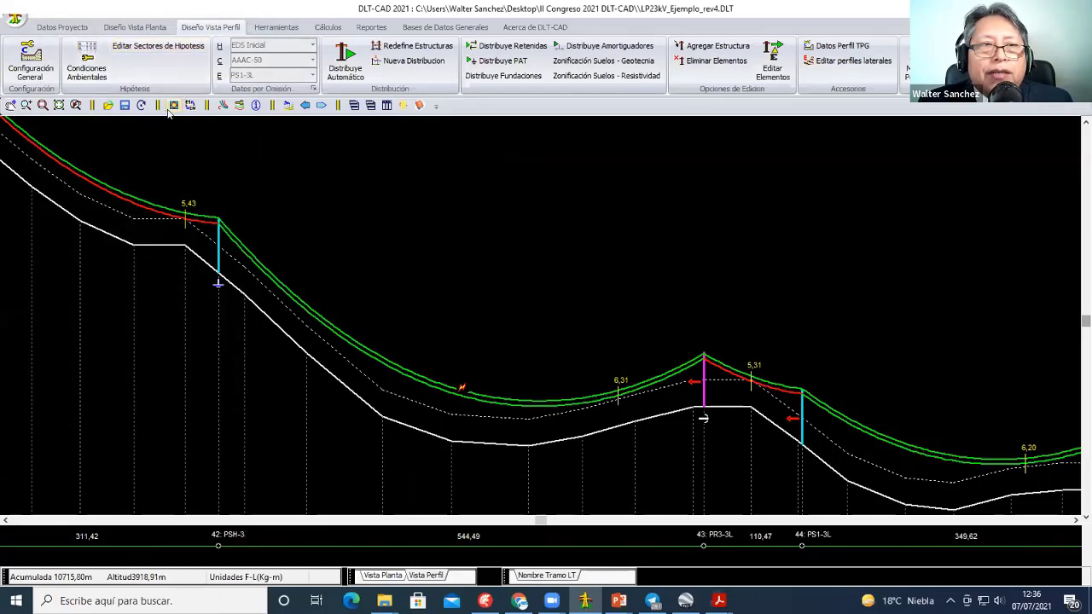
Step: Set structure 43's main geometry to PRH-3 and apply
double_click(704, 392)
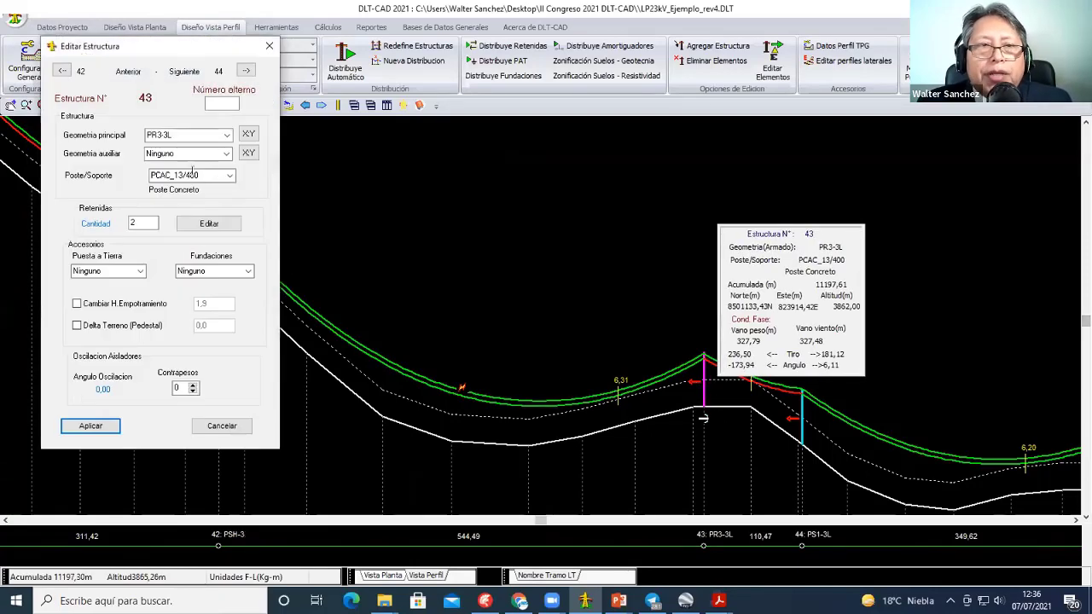
click(225, 138)
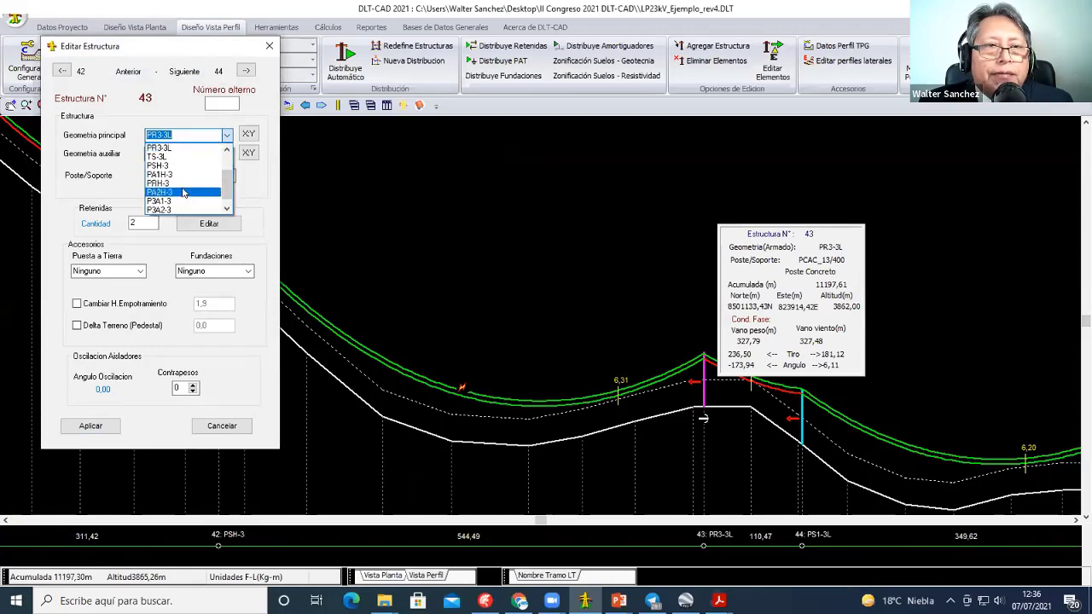
click(184, 192)
click(101, 426)
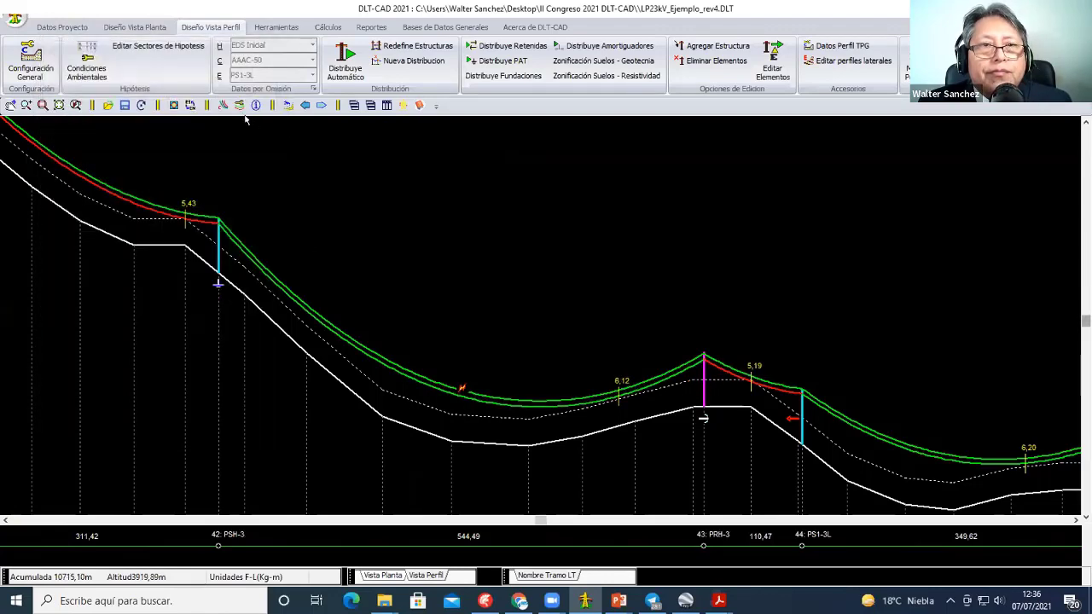
Step: Drag tower 42 left with Arrastra Soporte, giving spans of 289,70 and 566,21
scroll(564, 460, up, 1)
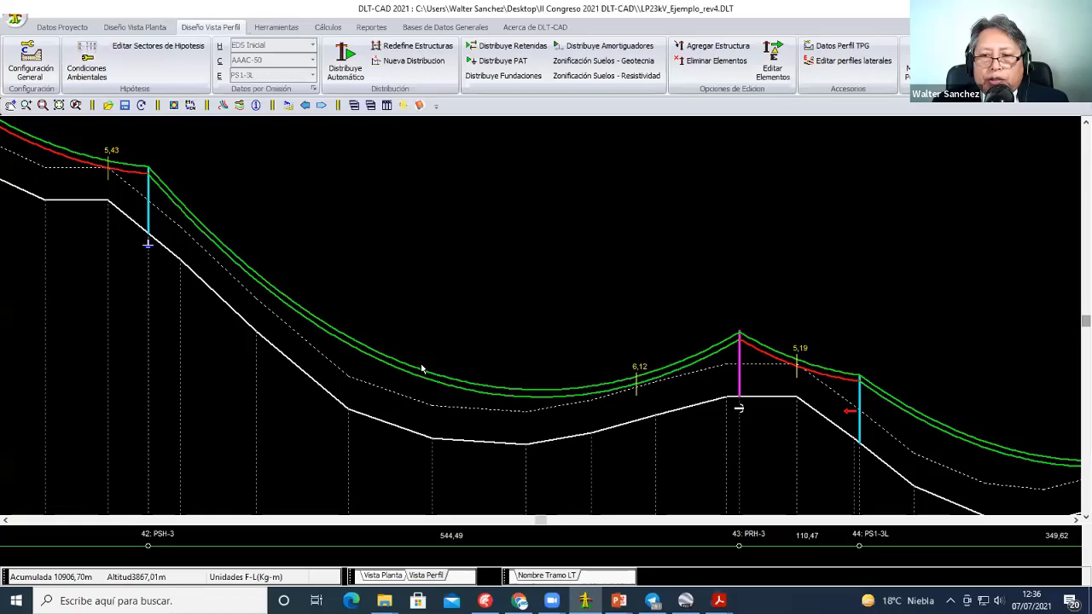
scroll(597, 418, down, 1)
scroll(649, 435, down, 1)
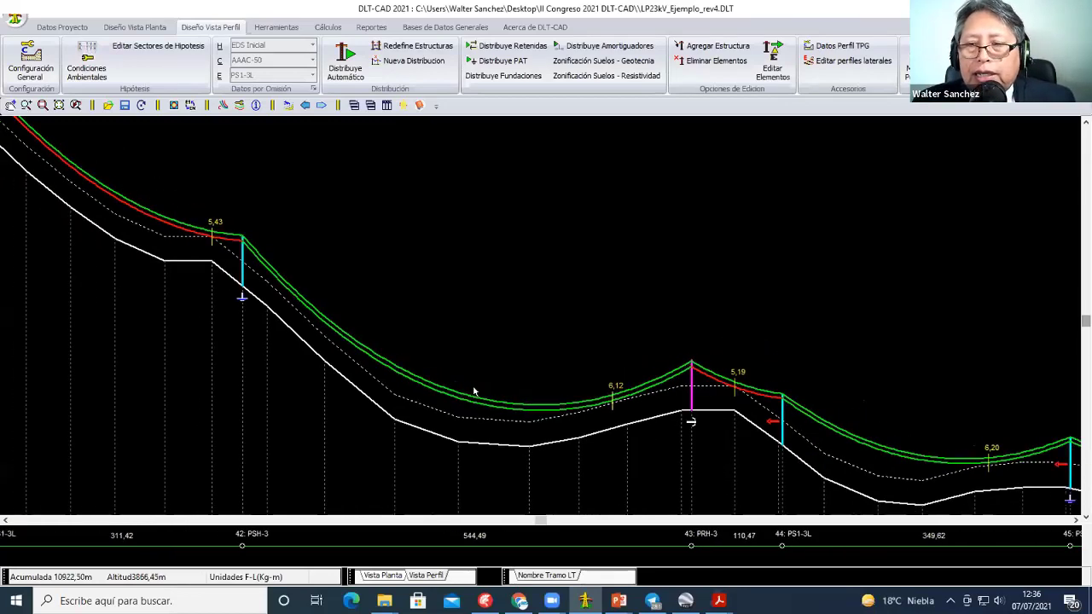
scroll(668, 442, down, 1)
scroll(312, 329, up, 1)
scroll(495, 358, up, 1)
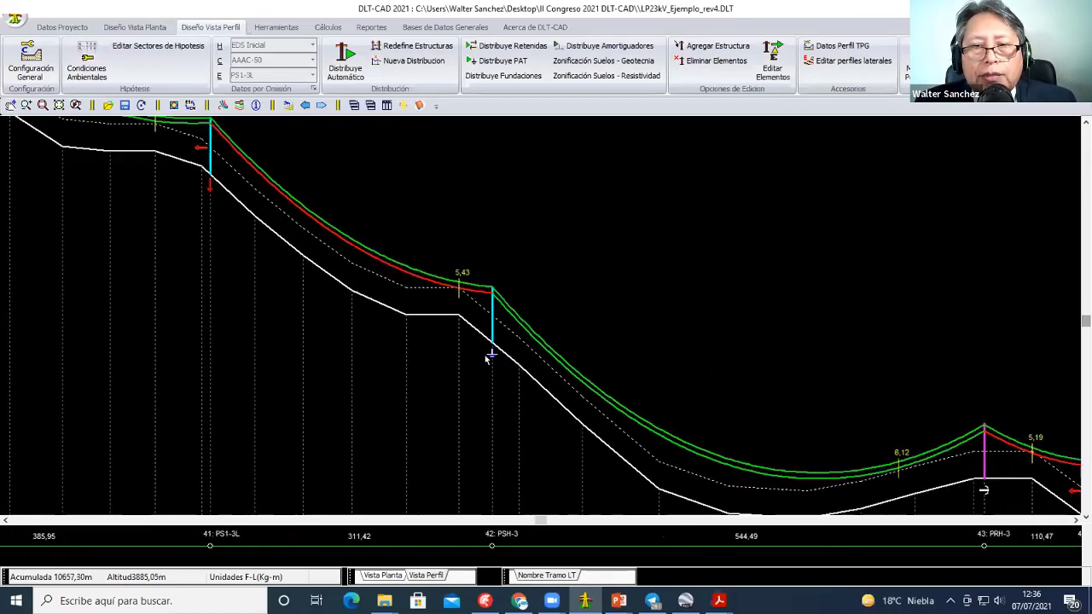
scroll(551, 345, up, 1)
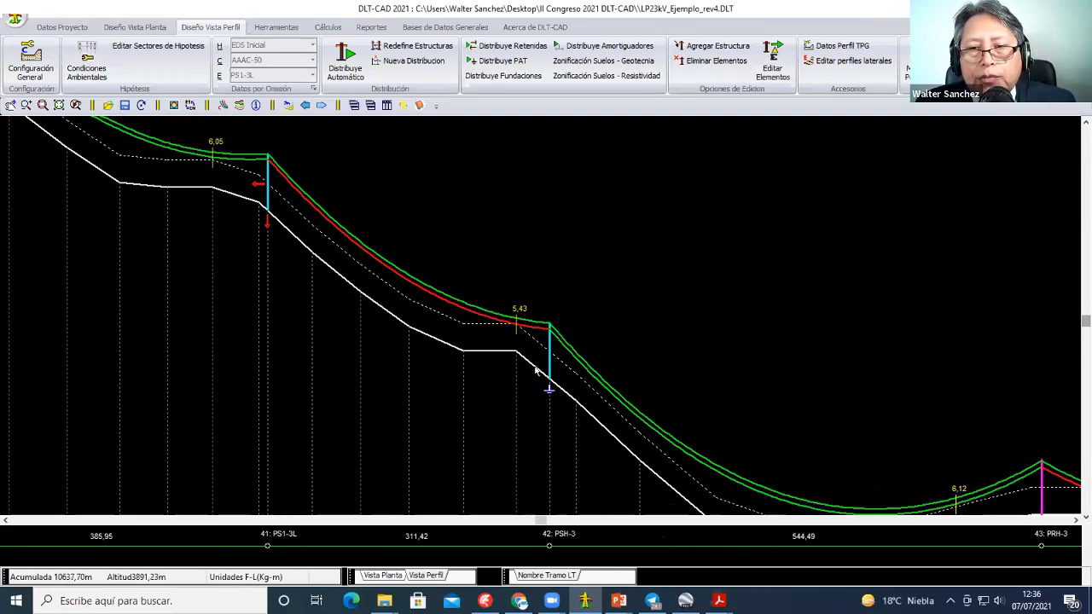
scroll(502, 437, up, 1)
right_click(612, 306)
mouse_move(668, 406)
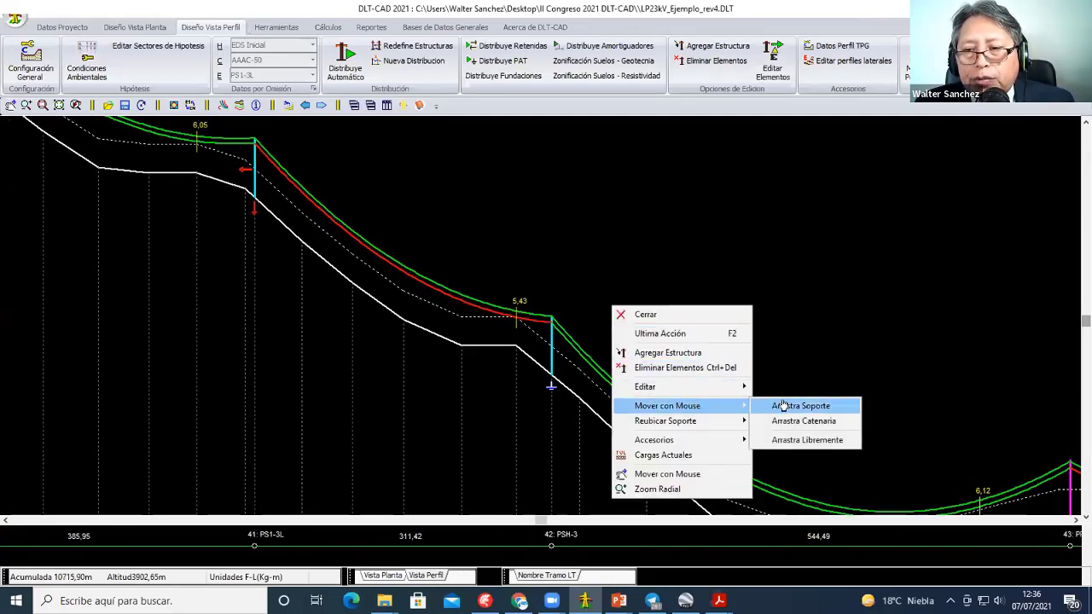
click(781, 406)
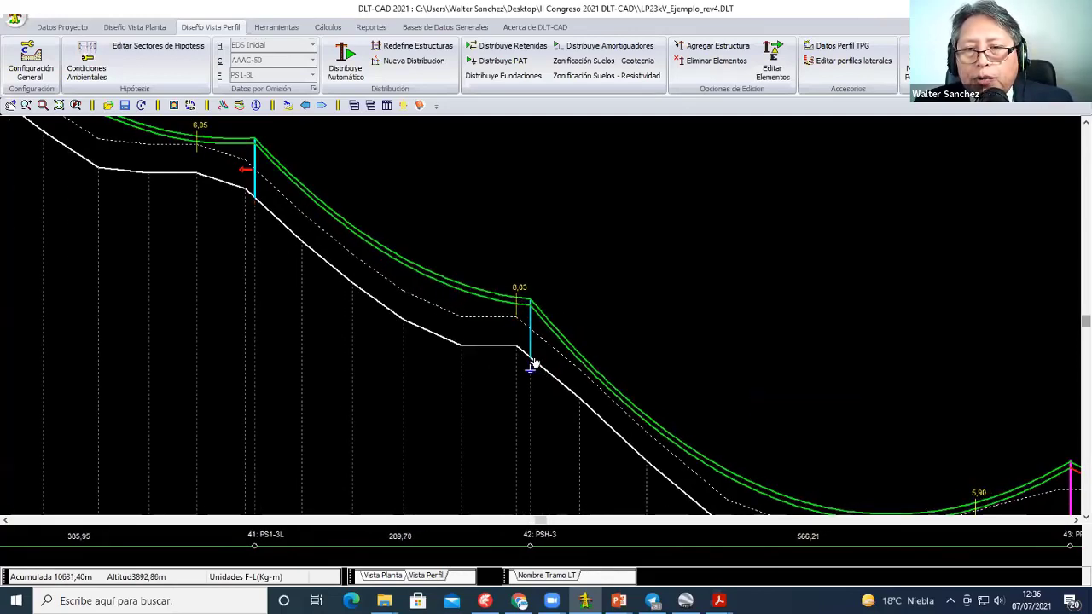
Step: Shift tower 44 left toward tower 43, leaving a 89,55 span after 43
scroll(532, 365, down, 1)
mouse_move(794, 444)
middle_down()
mouse_move(696, 360)
mouse_move(675, 377)
middle_up()
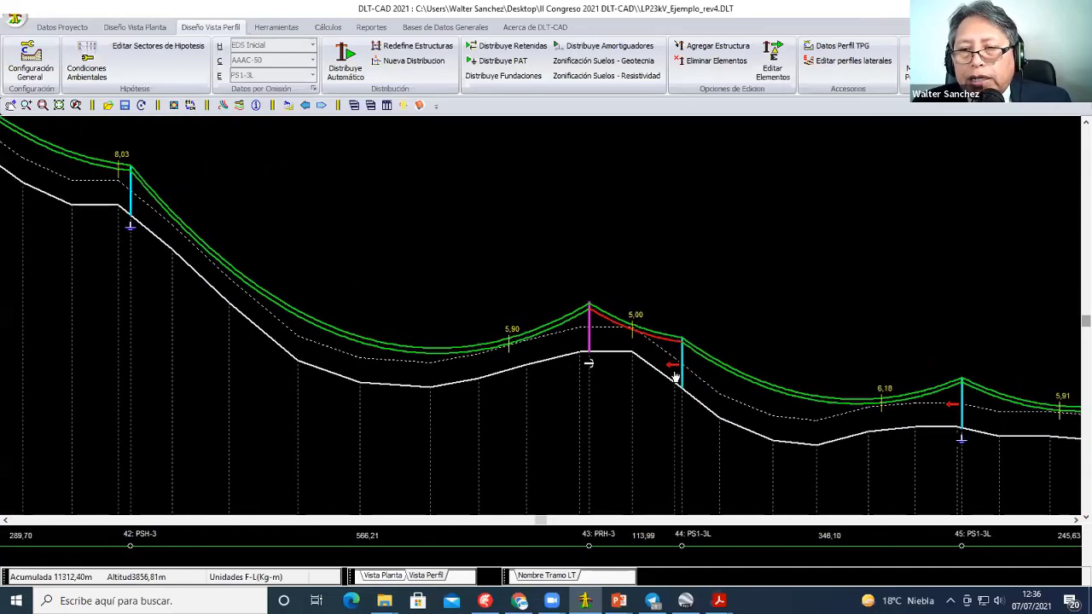
drag(675, 377, 664, 373)
right_click(640, 247)
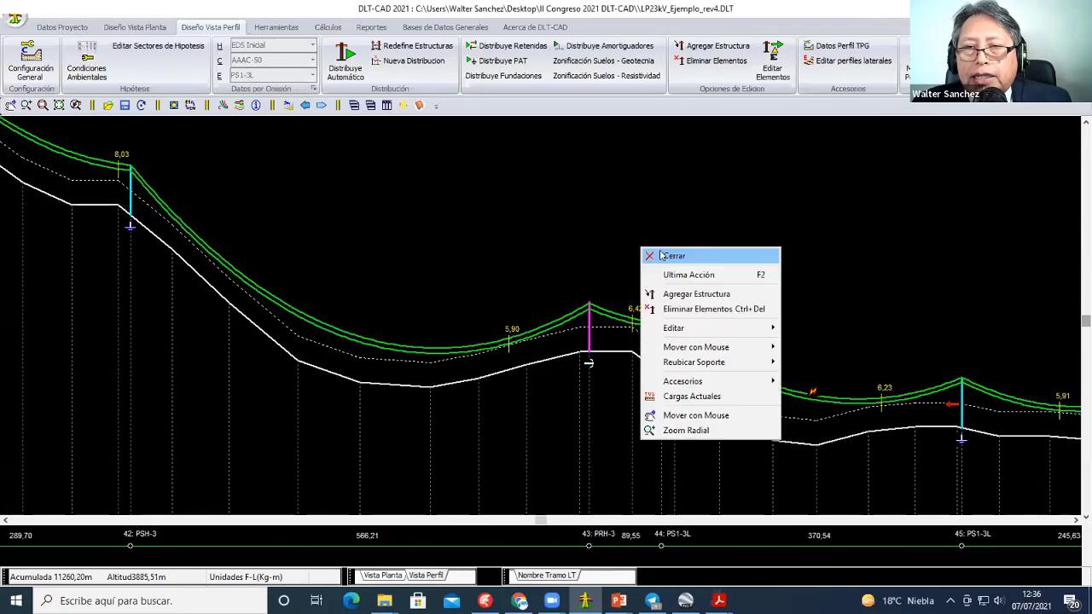
click(653, 253)
scroll(465, 263, down, 1)
scroll(470, 263, down, 1)
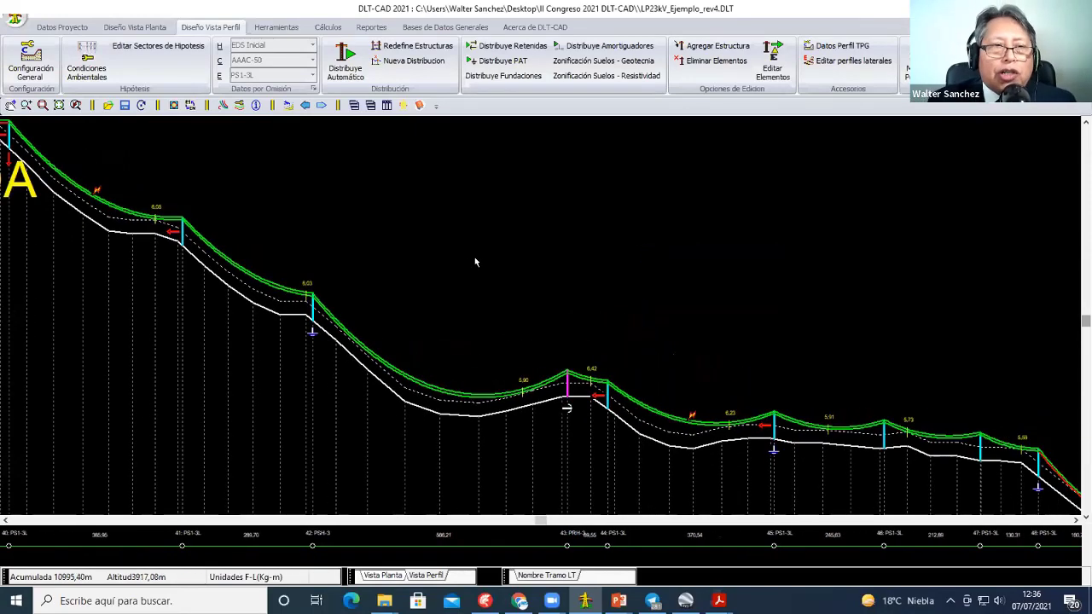
Step: Scroll and zoom to the carretera crossing between structures 34 PR3-3L and 35 PS1-3L
scroll(465, 260, down, 2)
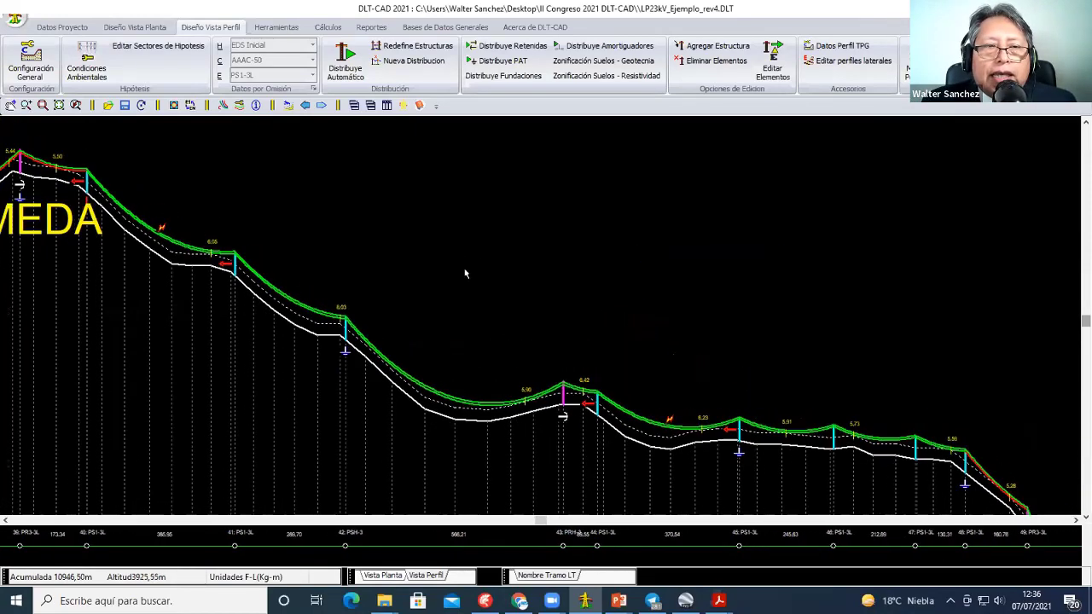
scroll(503, 321, left, 1)
scroll(512, 329, left, 2)
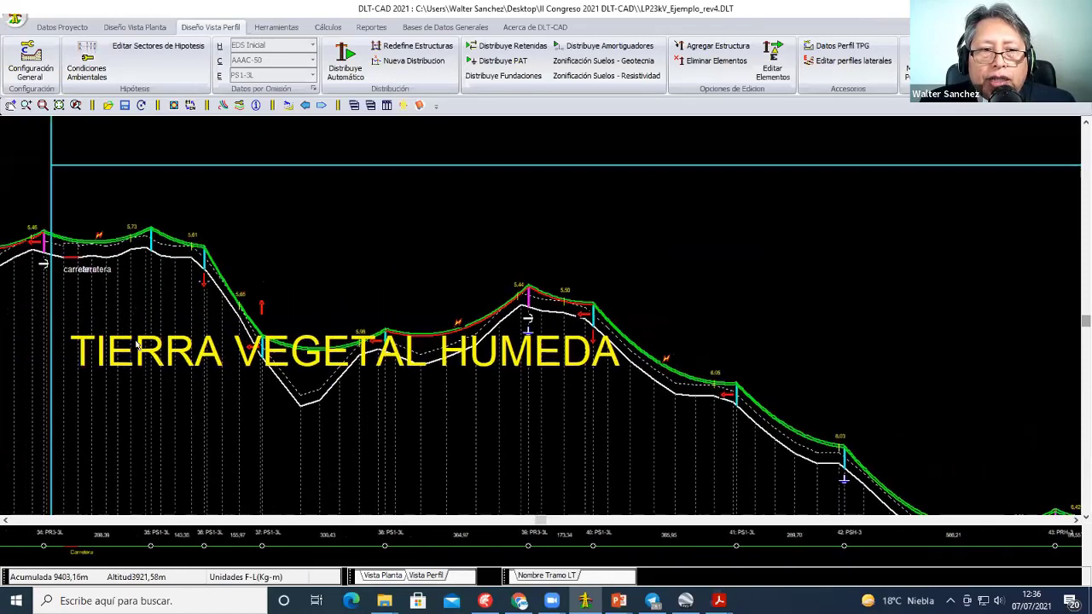
scroll(521, 337, left, 2)
scroll(532, 344, left, 2)
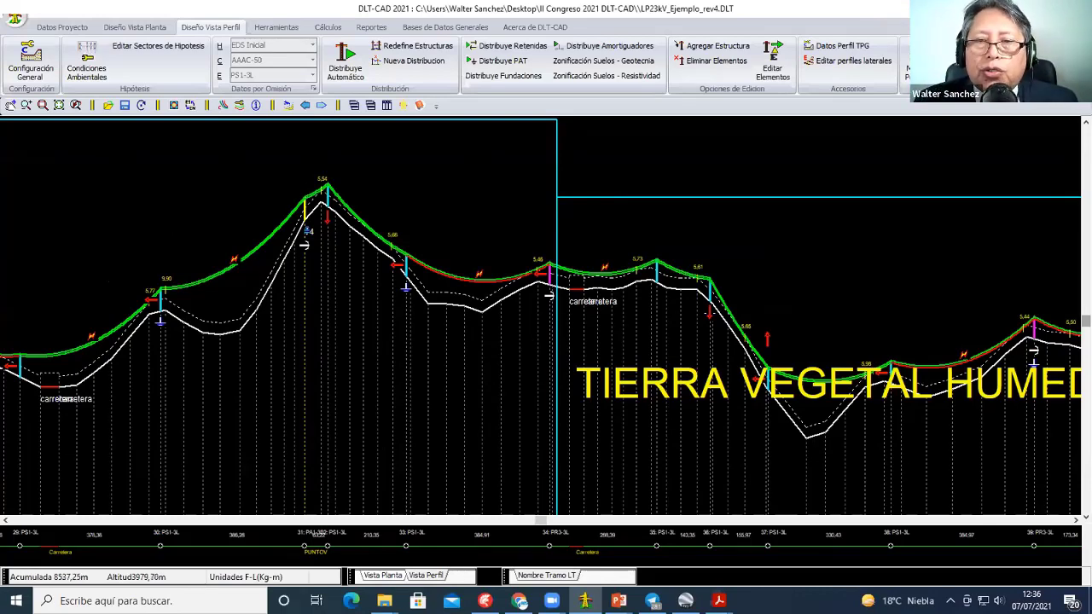
scroll(518, 334, up, 1)
scroll(517, 335, up, 1)
scroll(517, 335, up, 1)
scroll(517, 335, up, 1)
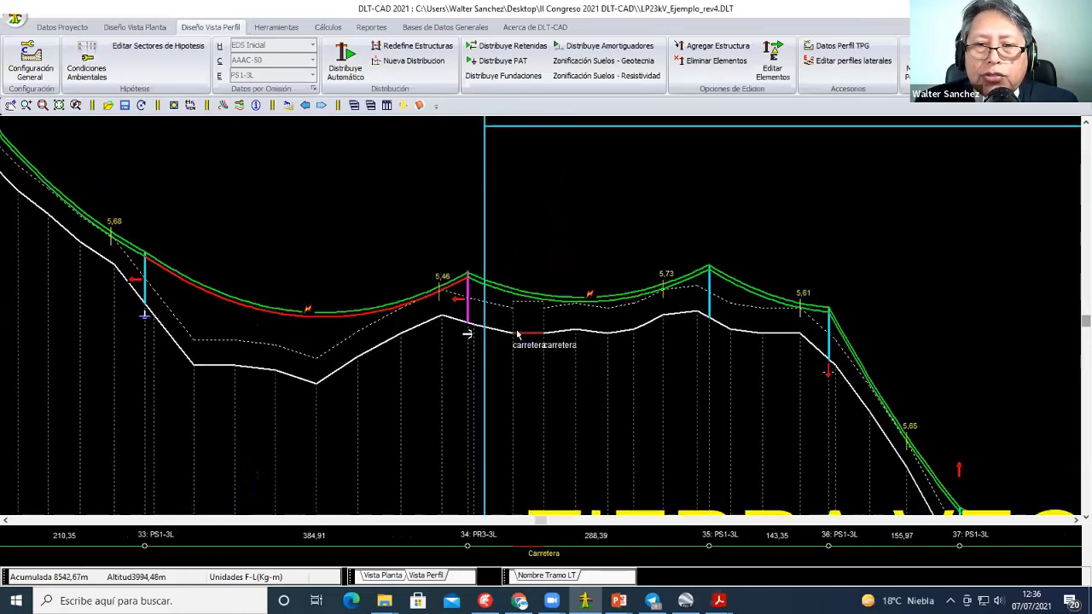
scroll(517, 334, up, 1)
scroll(517, 335, up, 1)
scroll(517, 335, up, 1)
scroll(517, 334, up, 1)
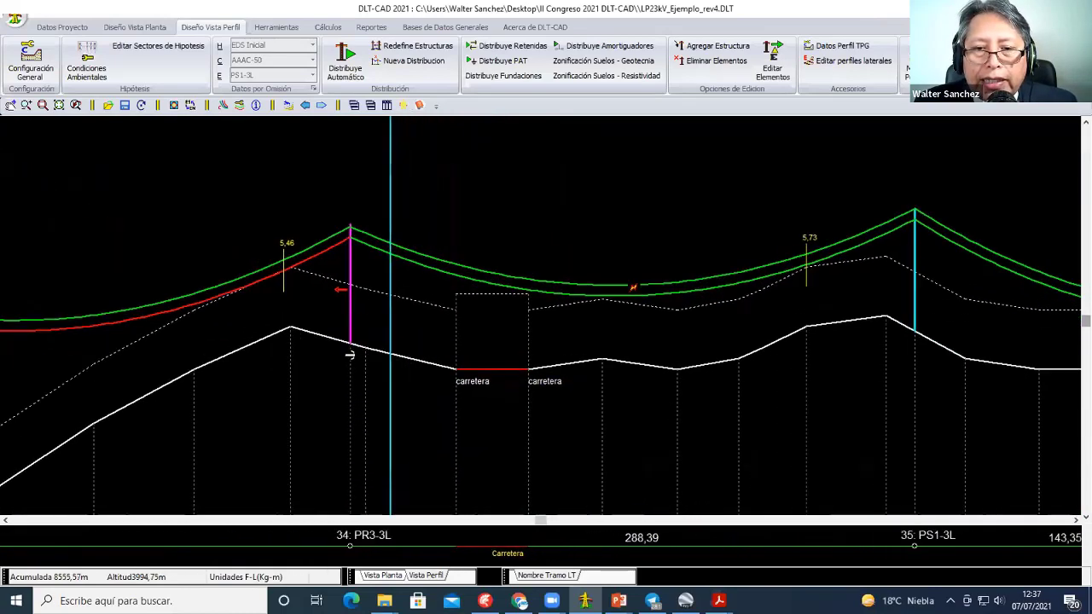
scroll(507, 369, up, 1)
scroll(530, 410, up, 2)
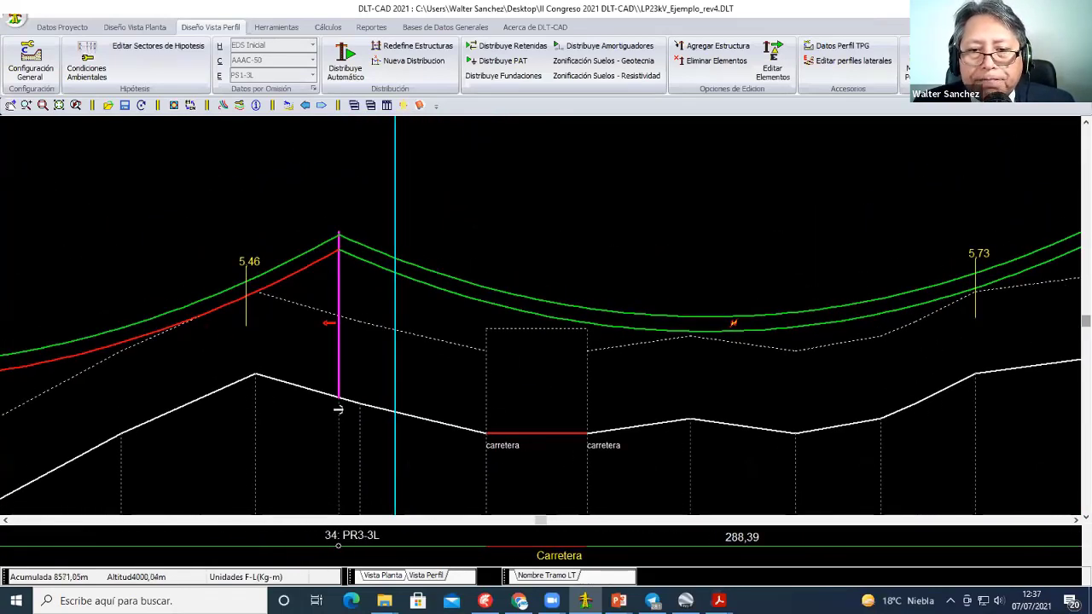
scroll(504, 392, up, 1)
scroll(471, 324, up, 1)
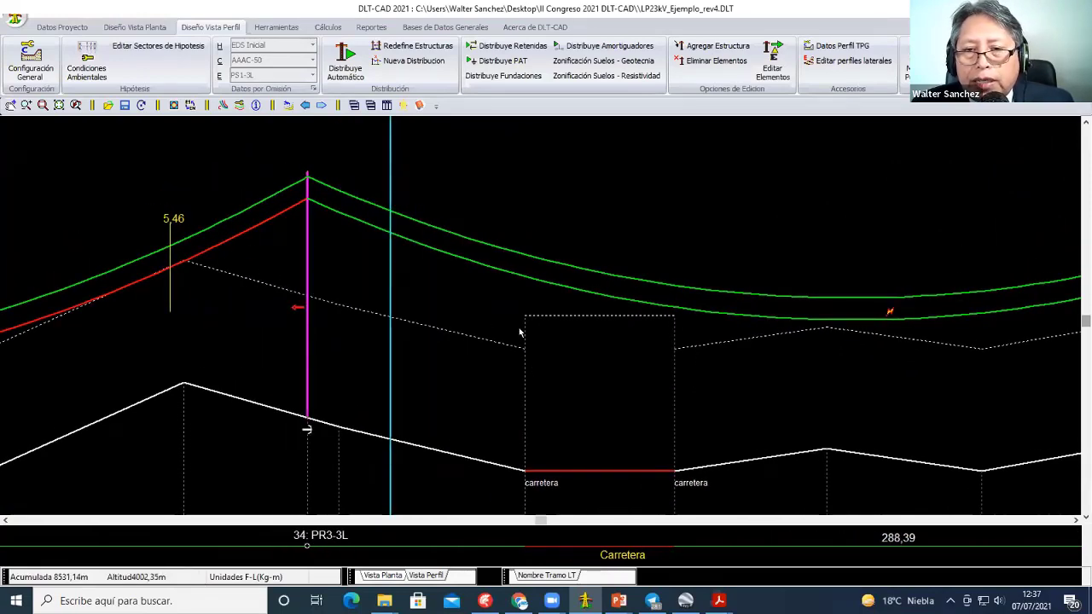
scroll(681, 326, down, 1)
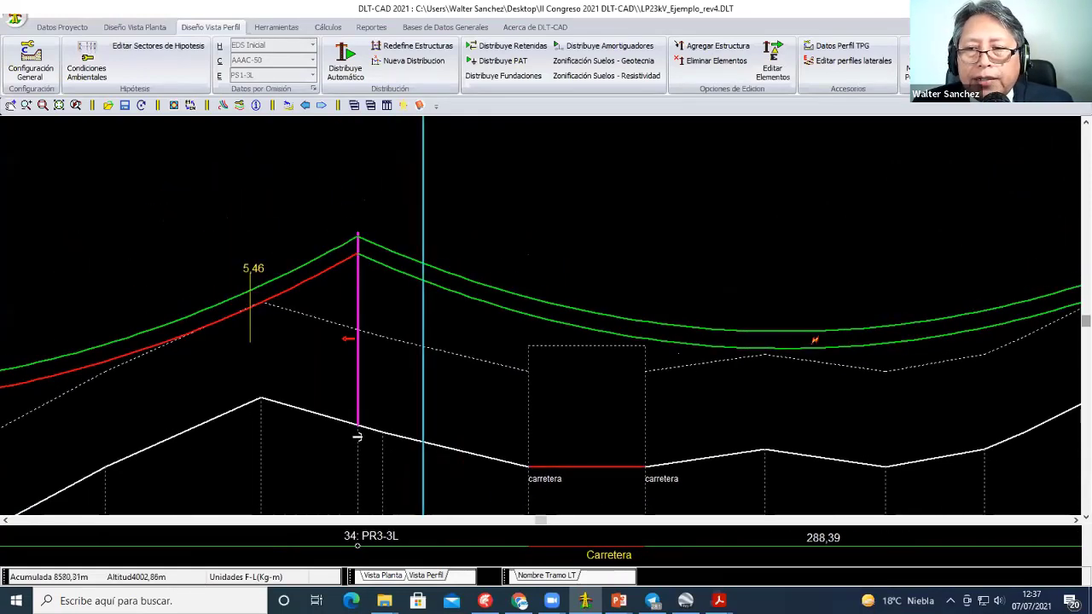
scroll(657, 320, down, 1)
scroll(636, 315, down, 1)
scroll(637, 315, down, 1)
Step: Drag structure 34 left with Arrastra Soporte so its span to 35 reads 298,20
right_click(601, 307)
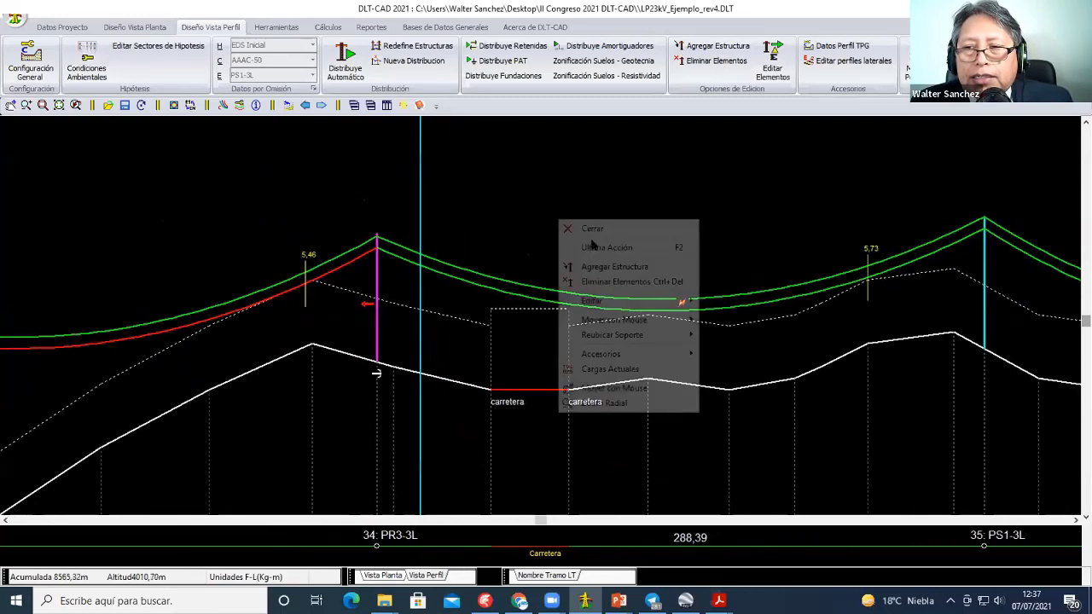
mouse_move(613, 319)
click(713, 317)
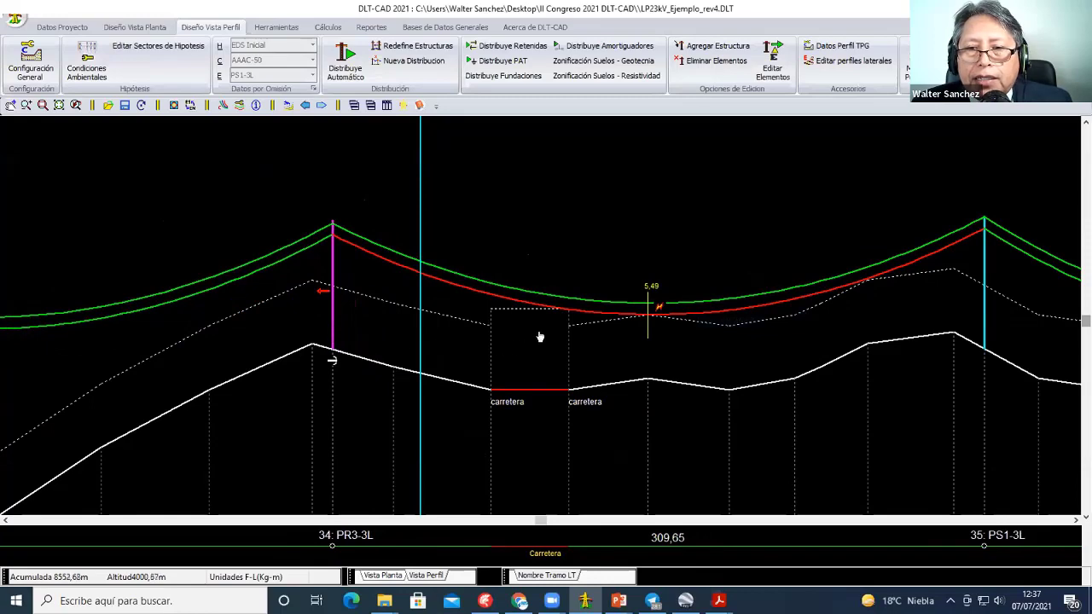
scroll(540, 337, up, 1)
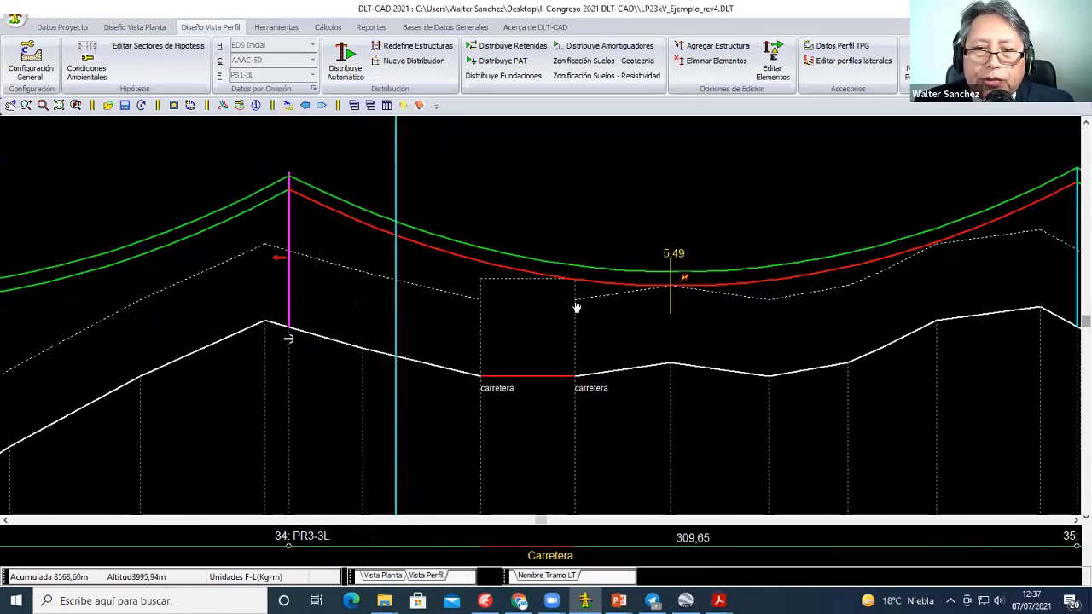
scroll(502, 317, down, 1)
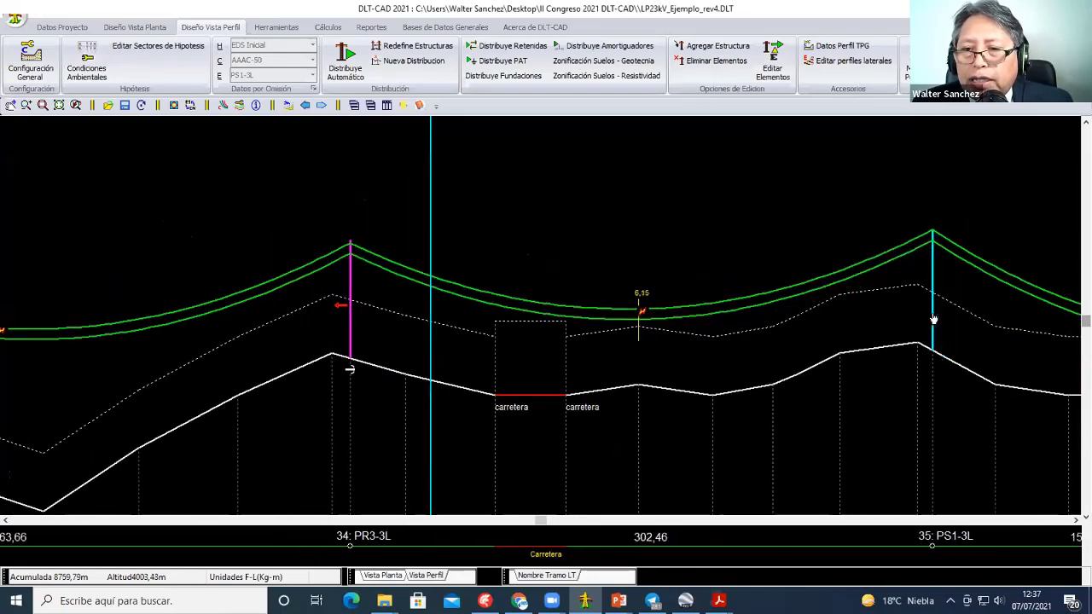
right_click(592, 211)
click(614, 219)
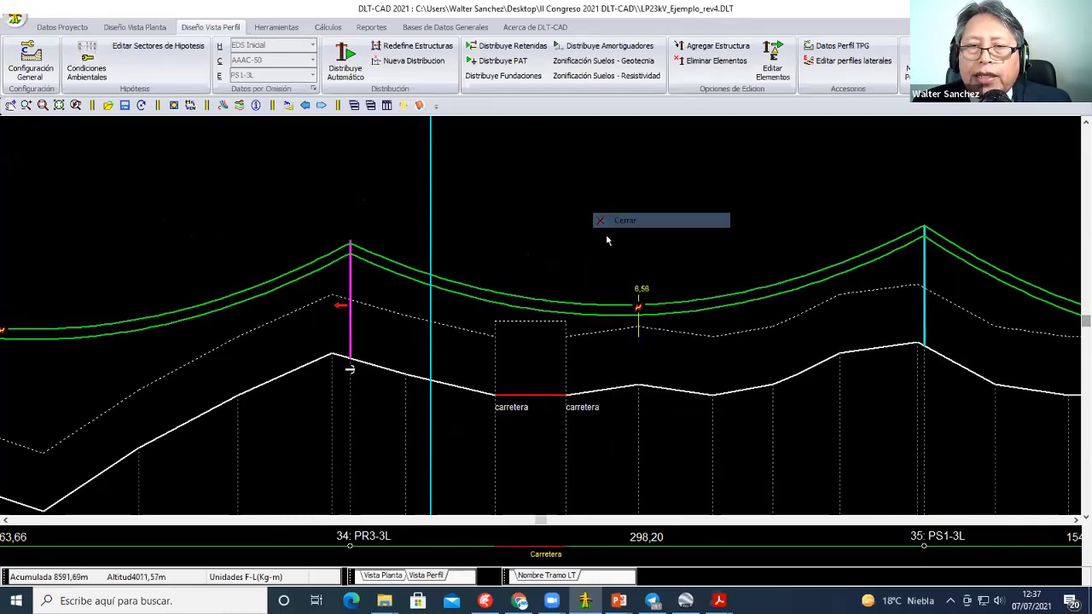
Step: Zoom out and pan the profile to show poles 34 through 40
scroll(615, 266, down, 1)
scroll(614, 264, down, 1)
scroll(614, 264, down, 1)
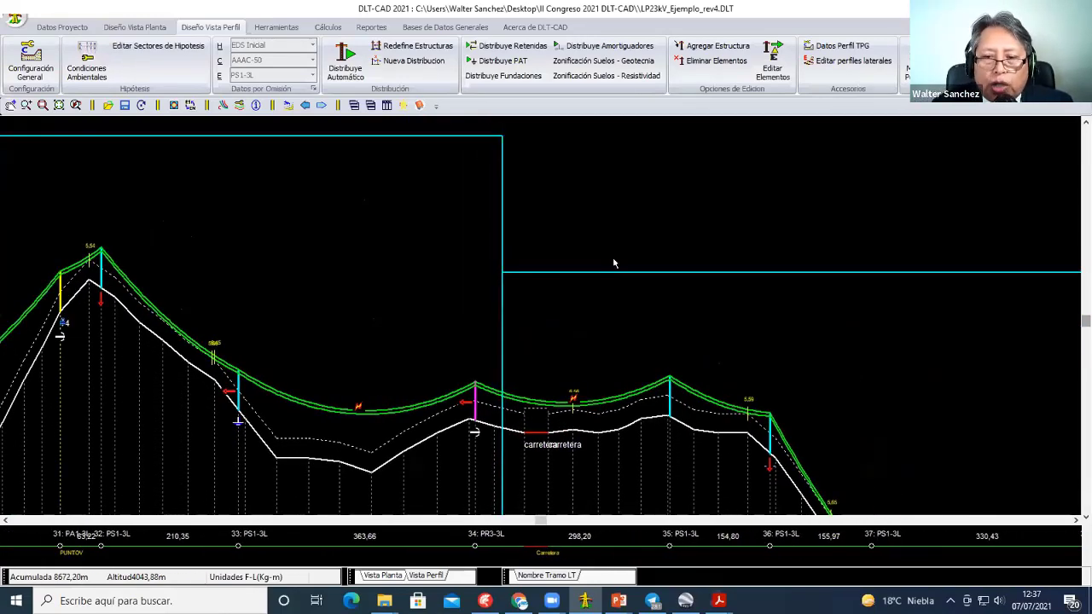
scroll(613, 264, down, 1)
scroll(597, 268, down, 1)
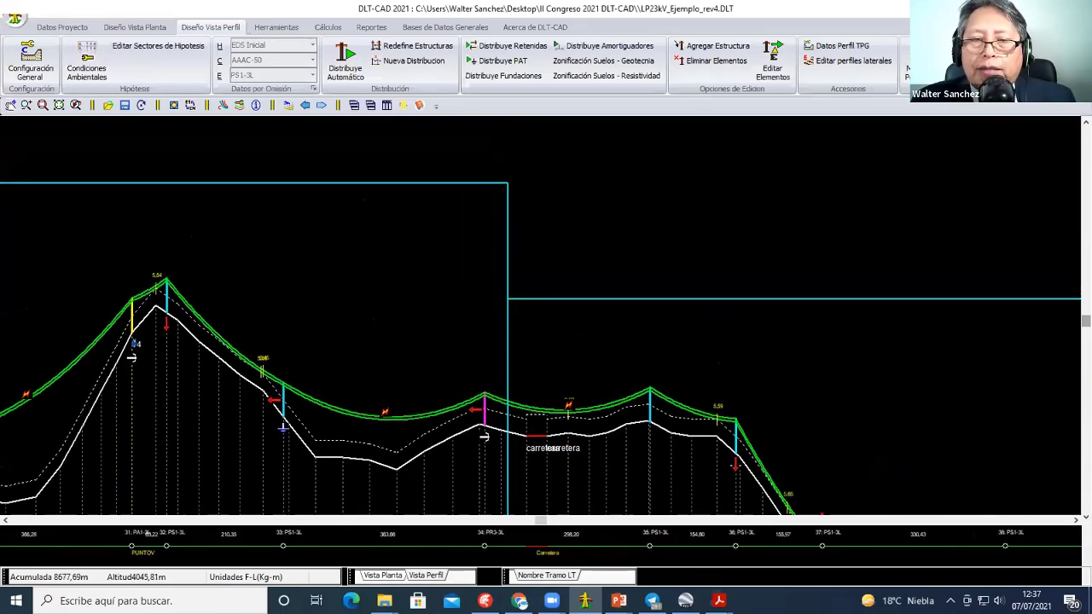
scroll(563, 278, down, 1)
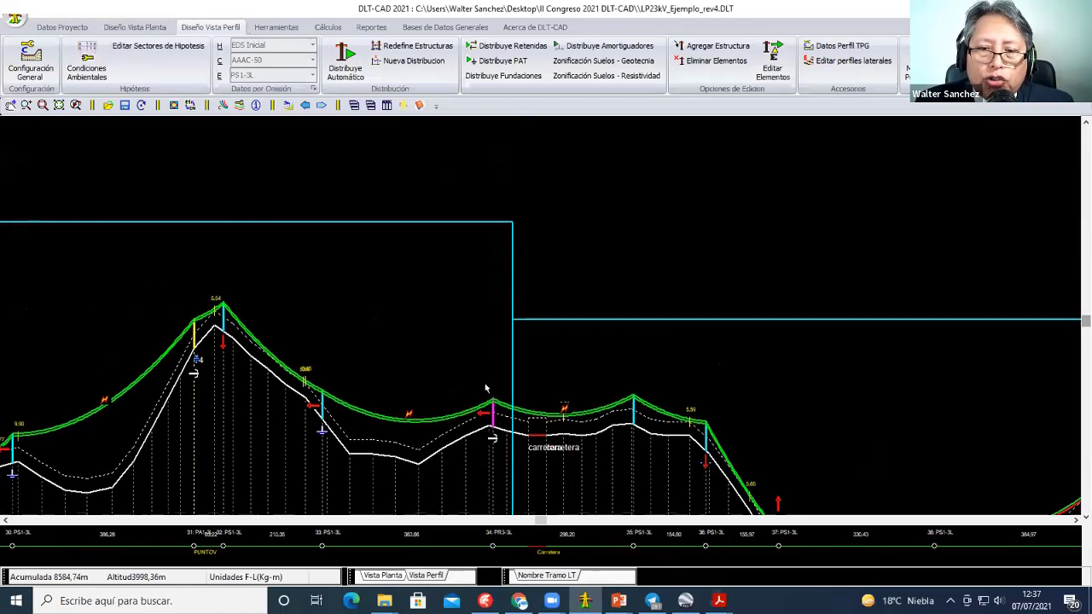
mouse_move(500, 425)
middle_down()
mouse_move(528, 348)
mouse_move(510, 381)
middle_up()
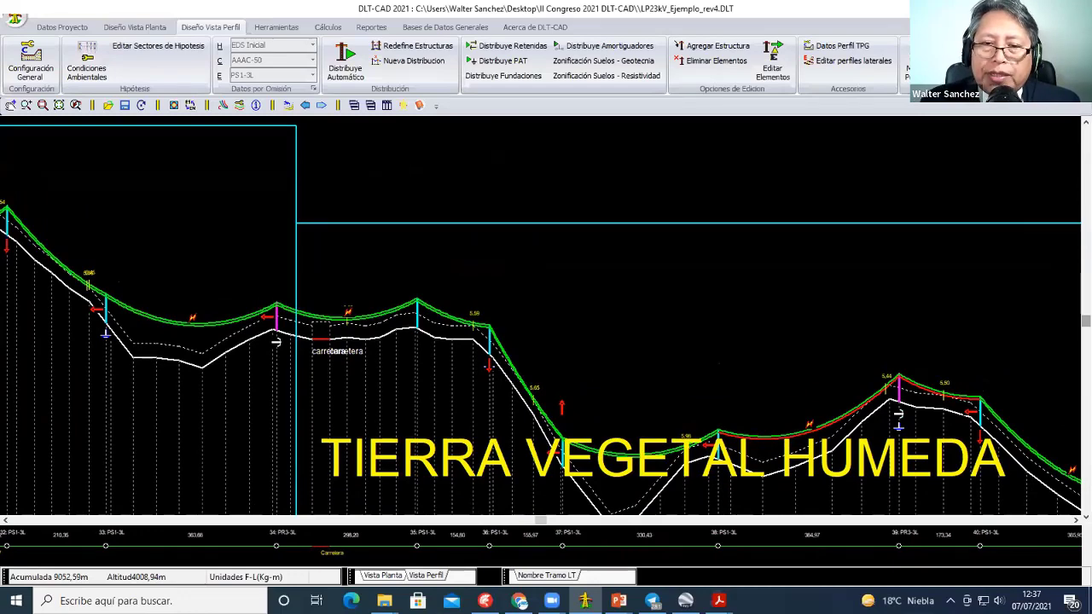
double_click(417, 320)
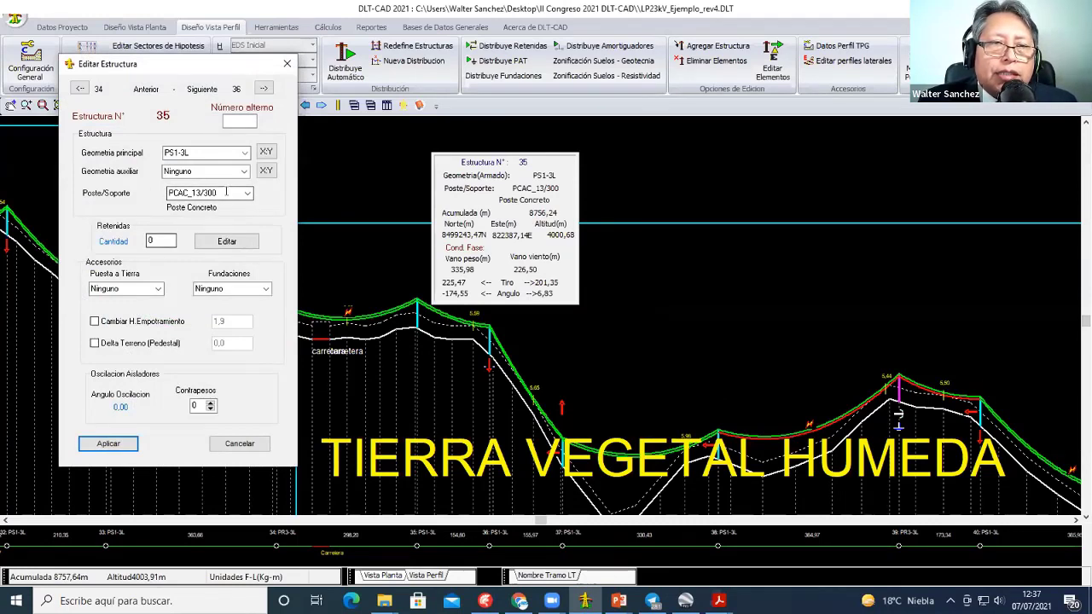
click(224, 193)
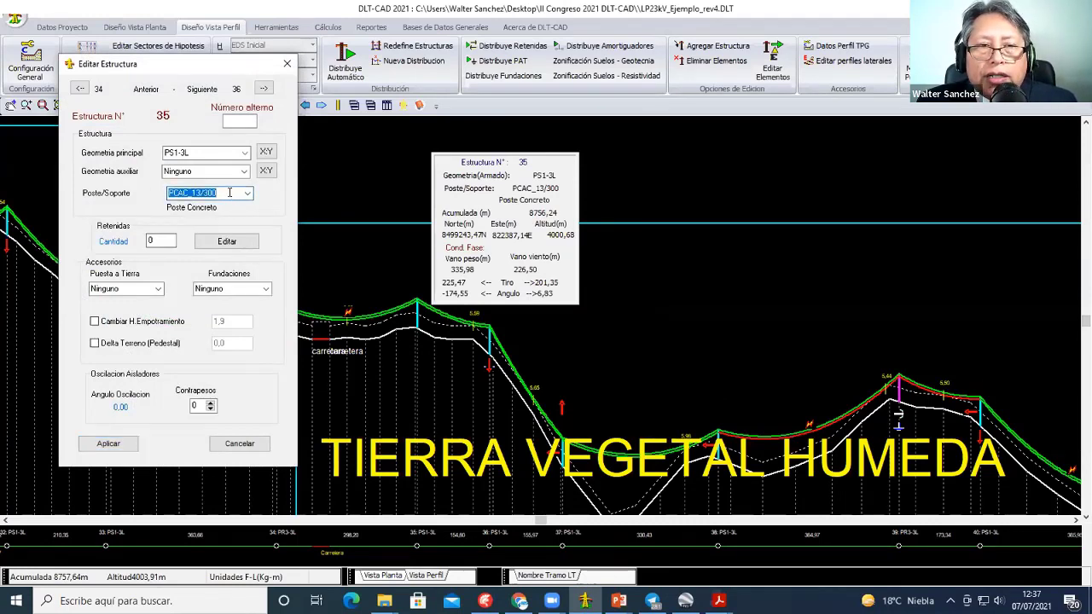
click(256, 444)
scroll(507, 308, down, 1)
scroll(508, 305, down, 1)
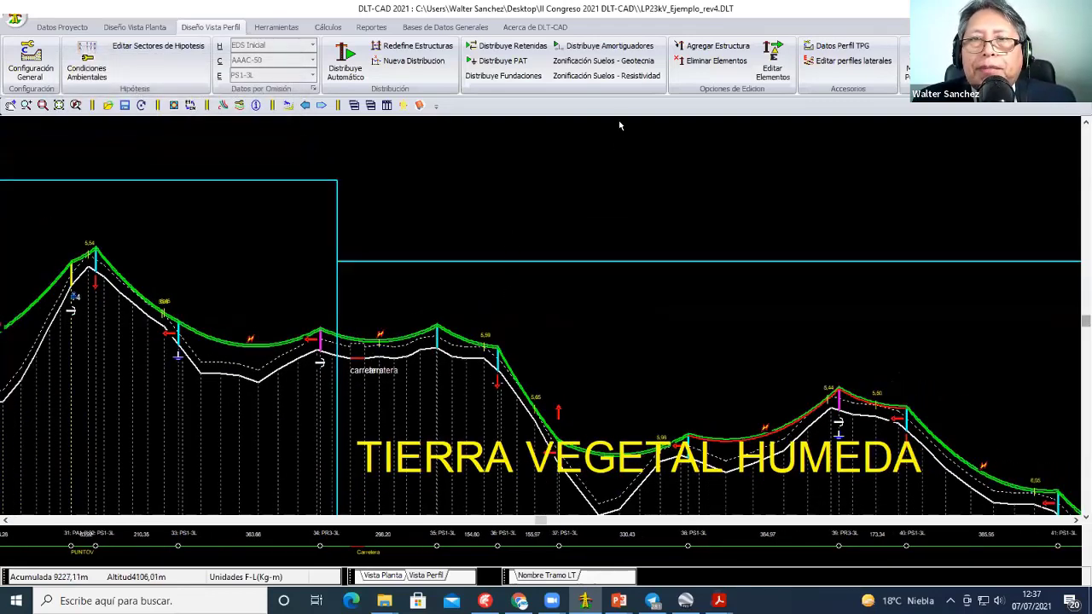
click(328, 28)
click(582, 58)
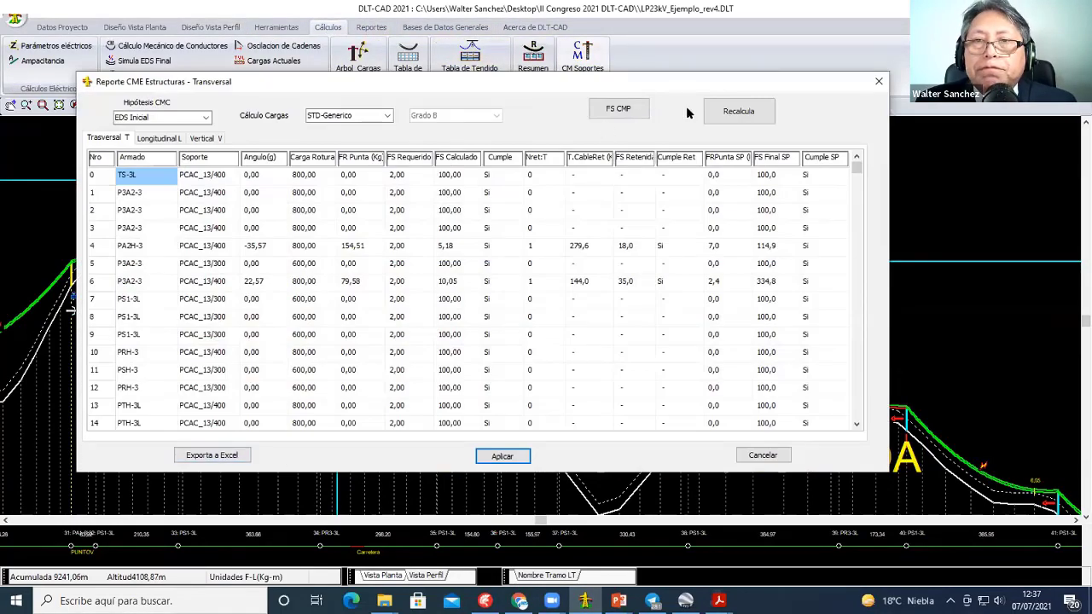
click(181, 118)
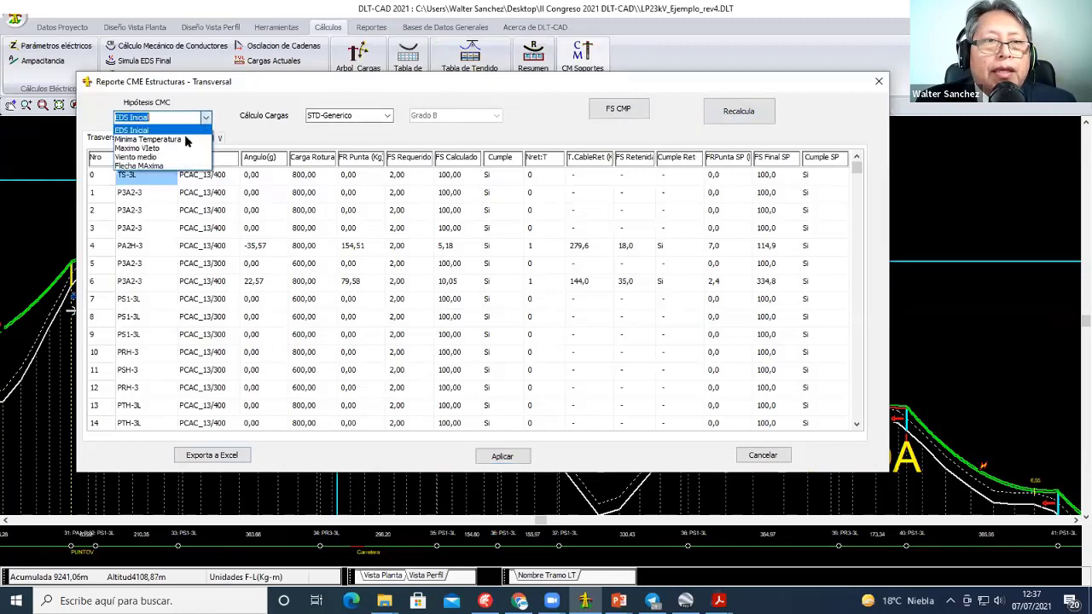
click(188, 157)
click(181, 121)
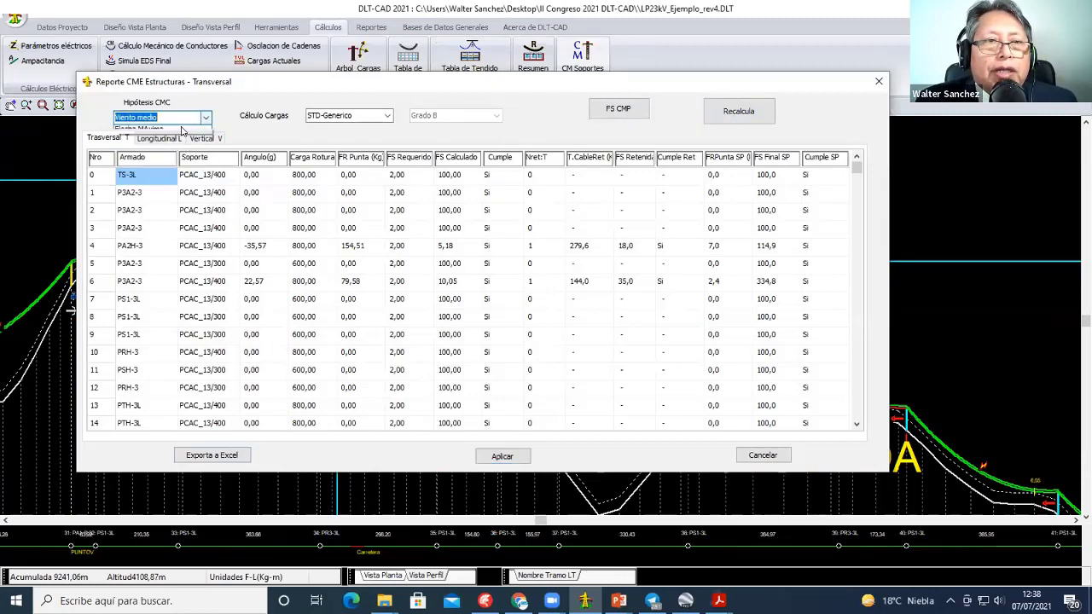
click(171, 147)
click(734, 112)
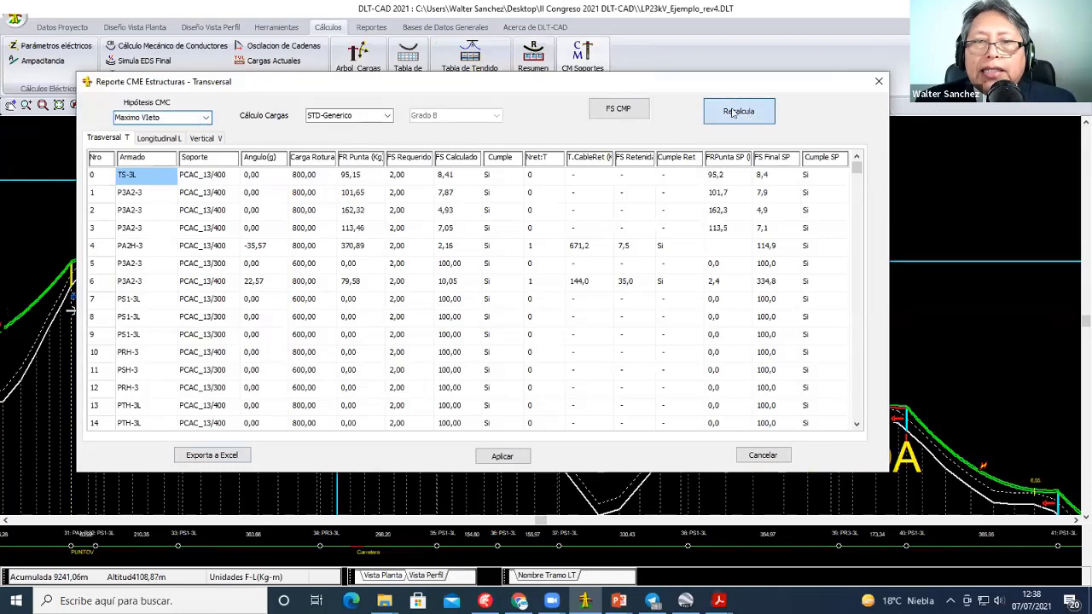
click(467, 261)
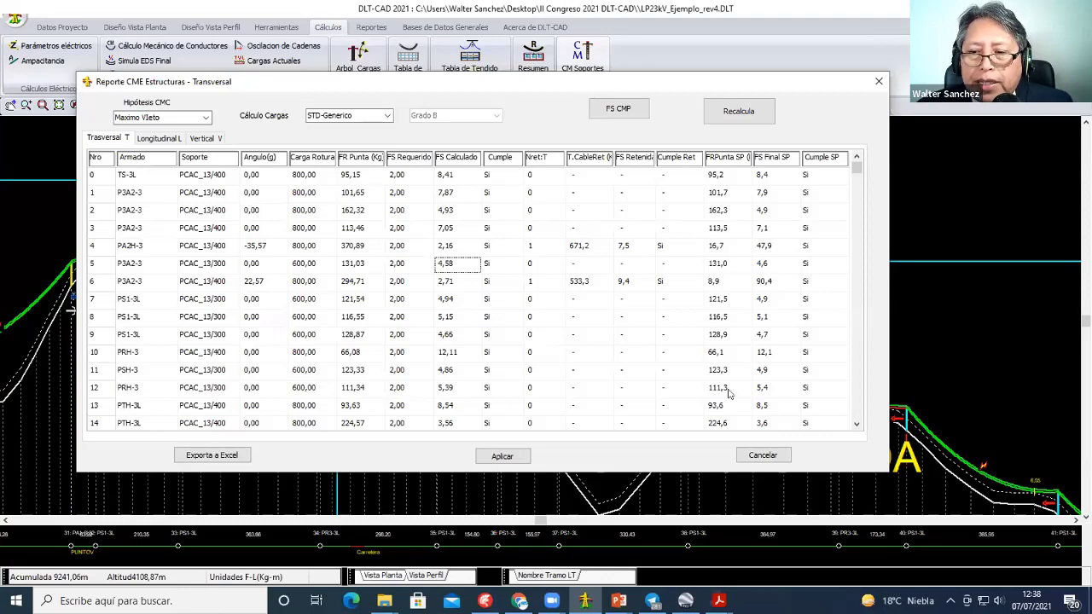
click(762, 455)
mouse_move(436, 334)
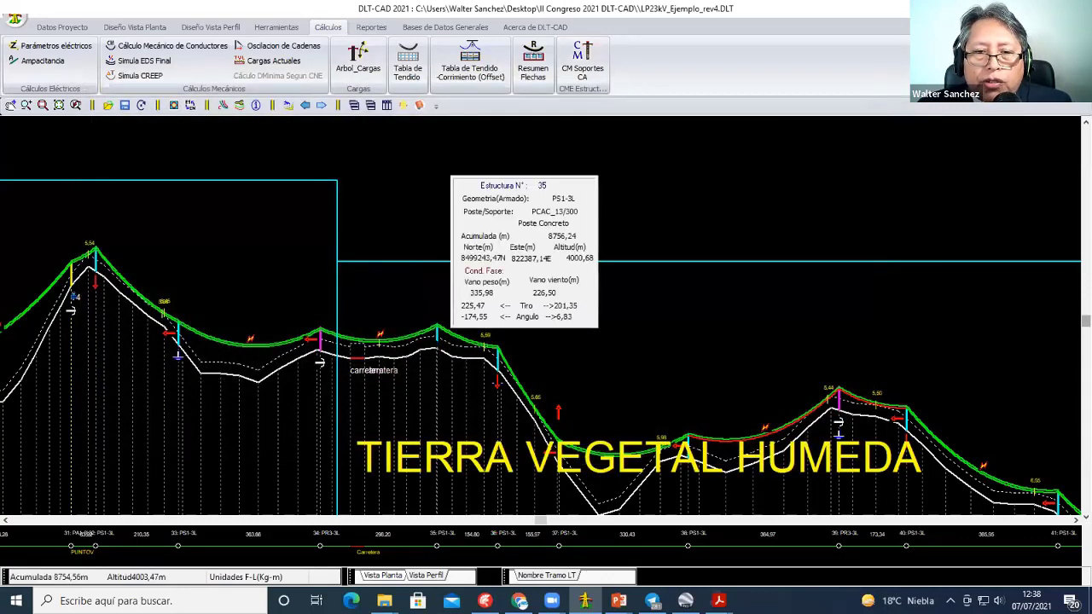
double_click(432, 343)
click(261, 227)
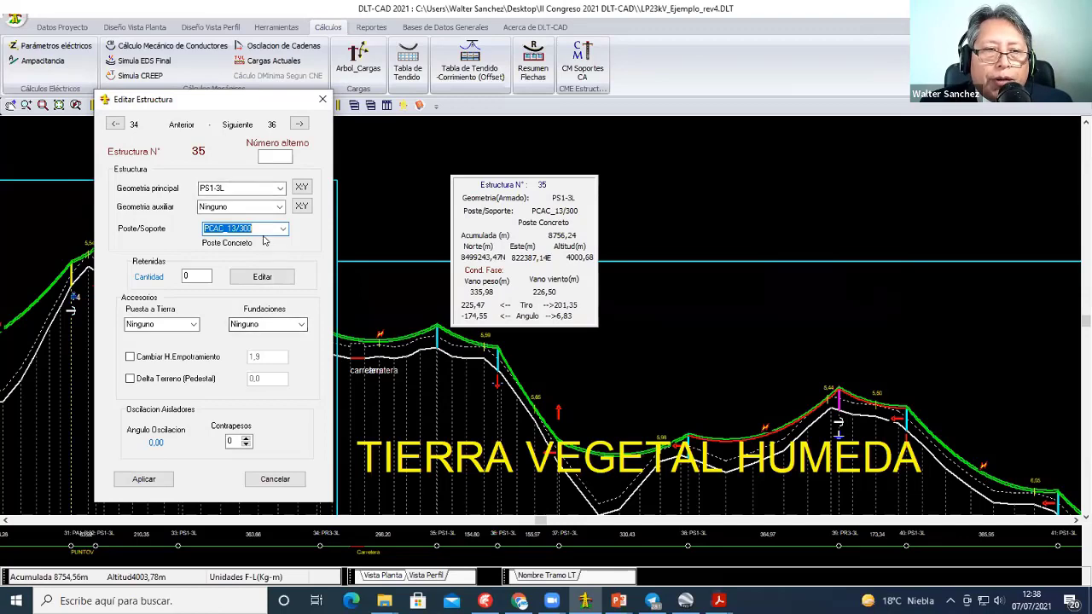
click(282, 478)
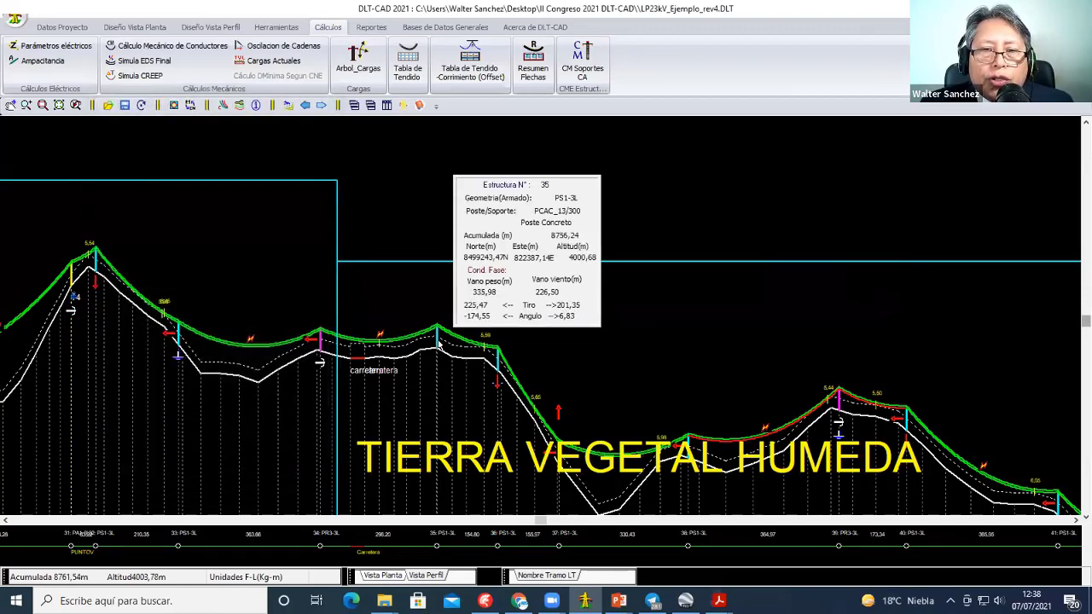
click(61, 27)
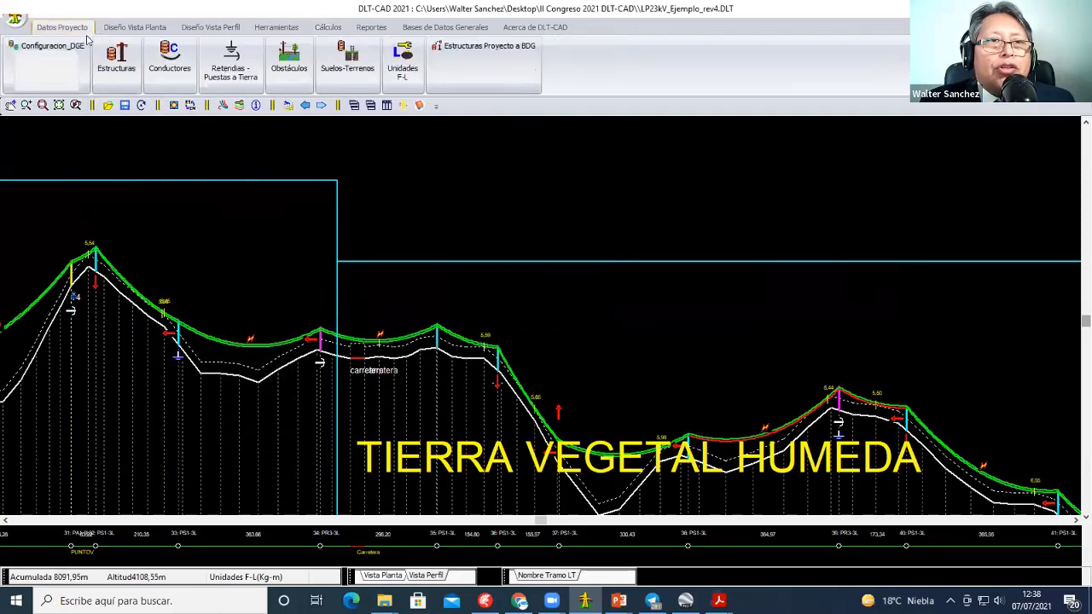
click(116, 62)
click(213, 146)
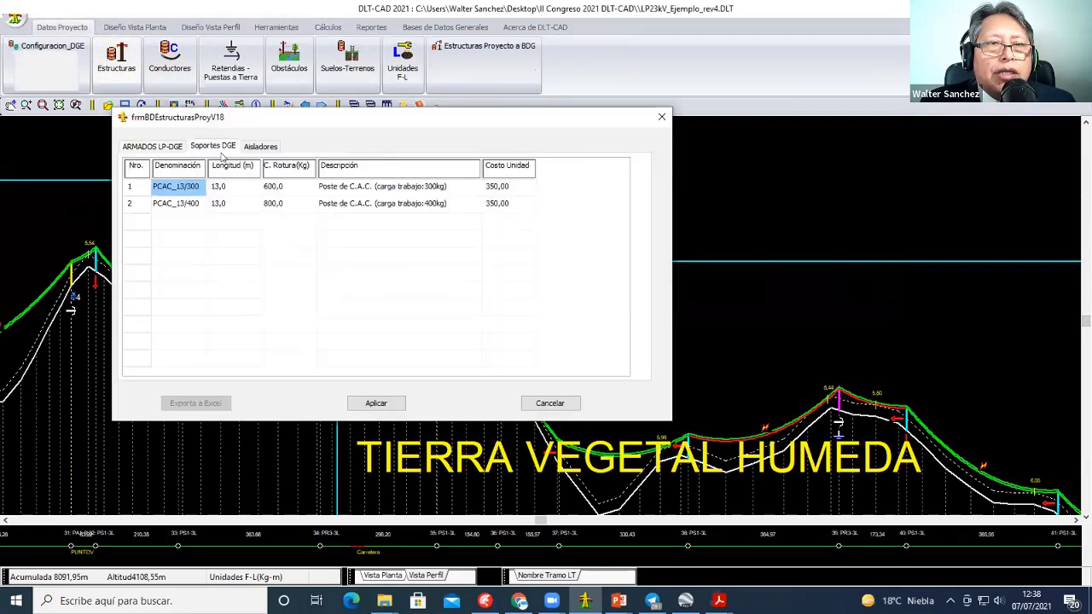
click(271, 190)
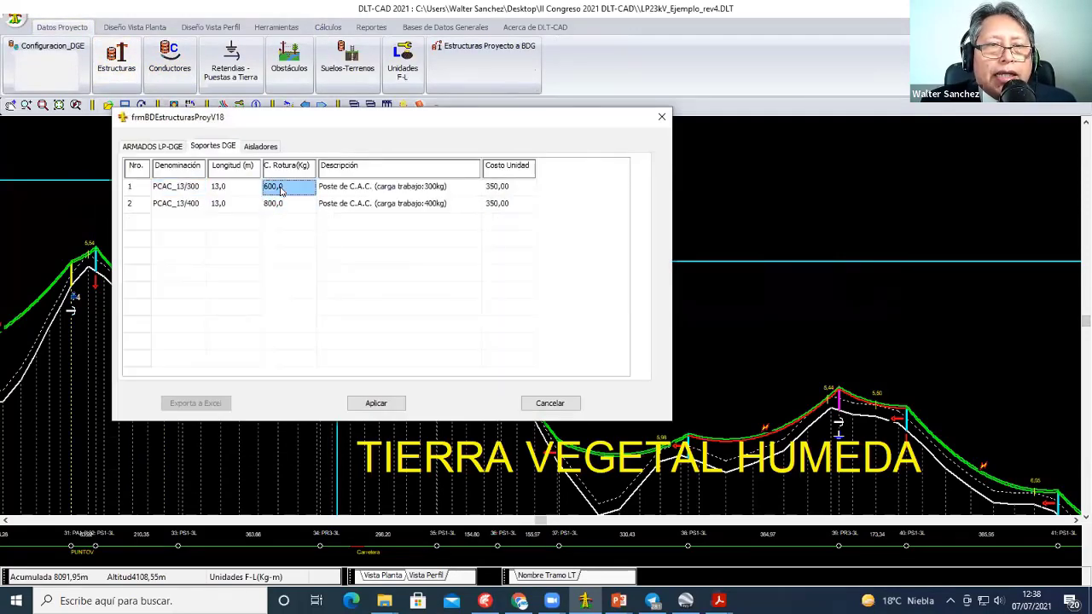
click(275, 207)
click(275, 209)
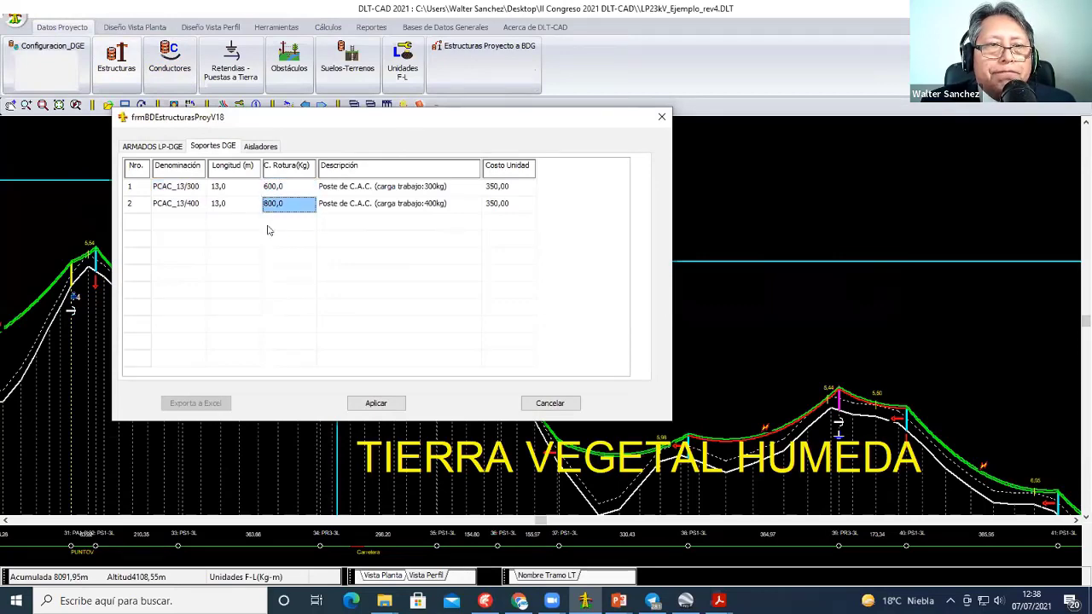
click(367, 402)
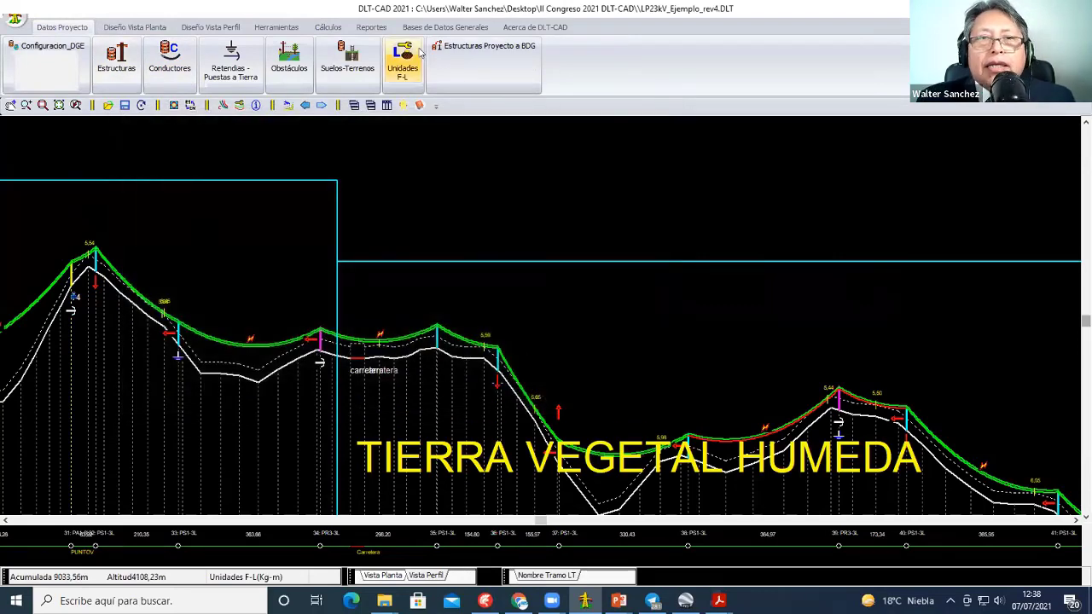
click(328, 27)
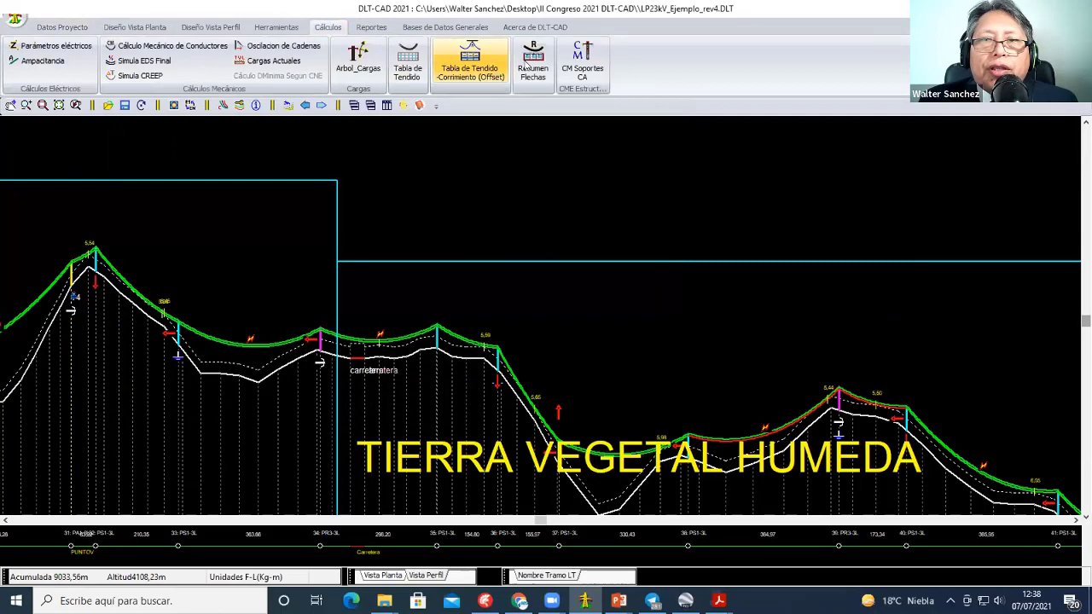
Step: Recalculate the CM Soportes CA transverse report with Hipótesis CMC set to Maximo VIeto
click(583, 62)
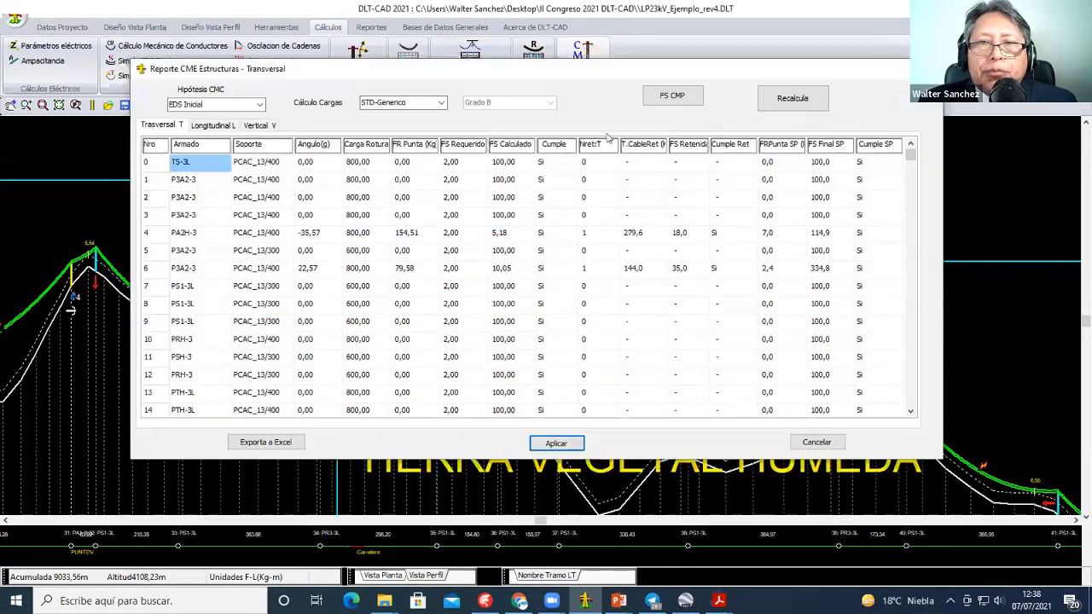
click(782, 99)
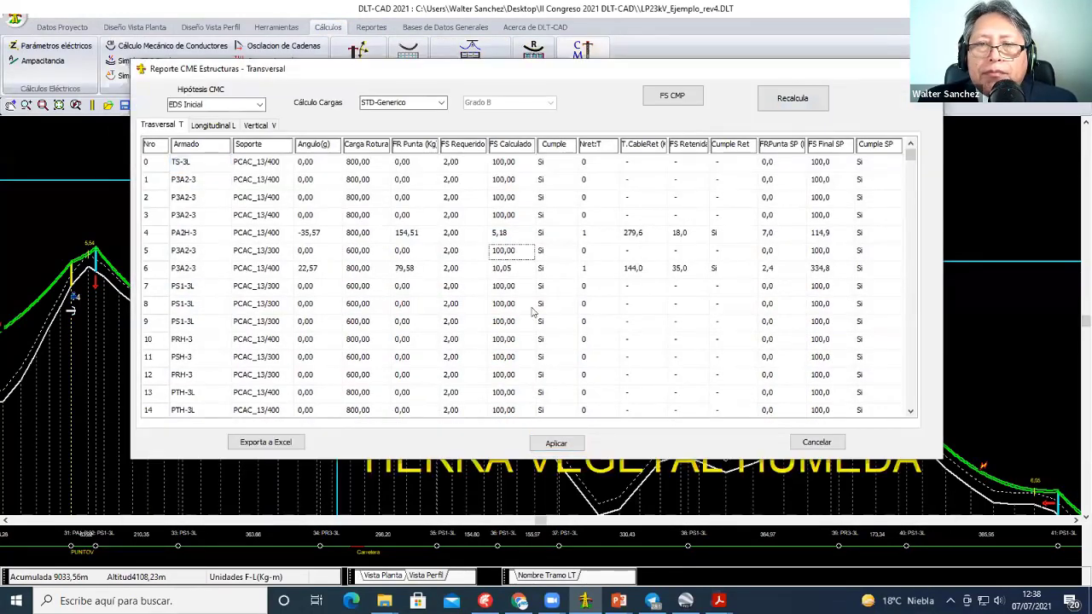
click(260, 104)
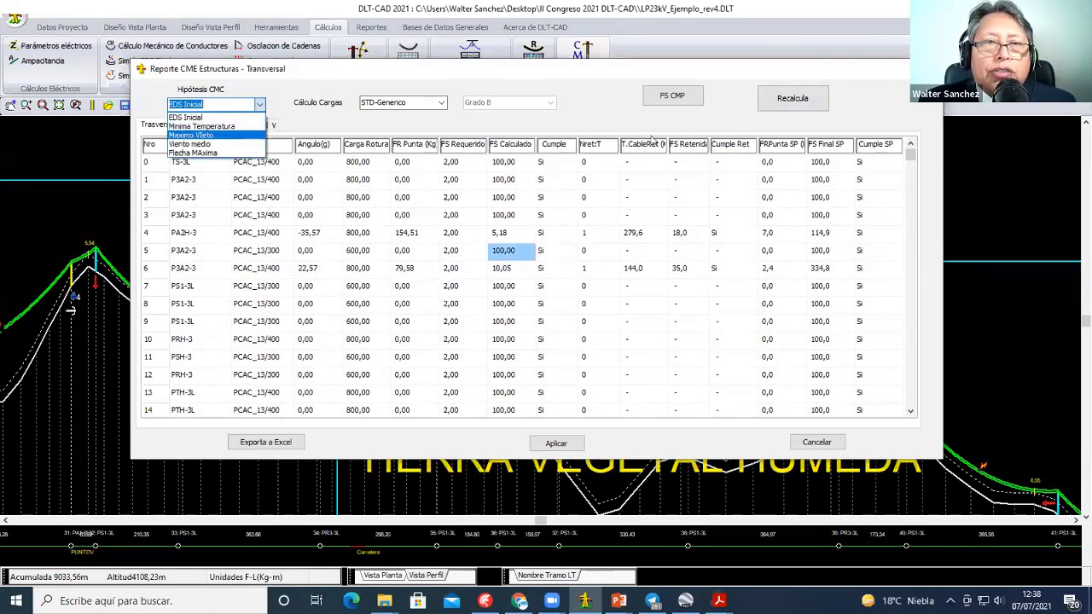
click(192, 135)
click(781, 102)
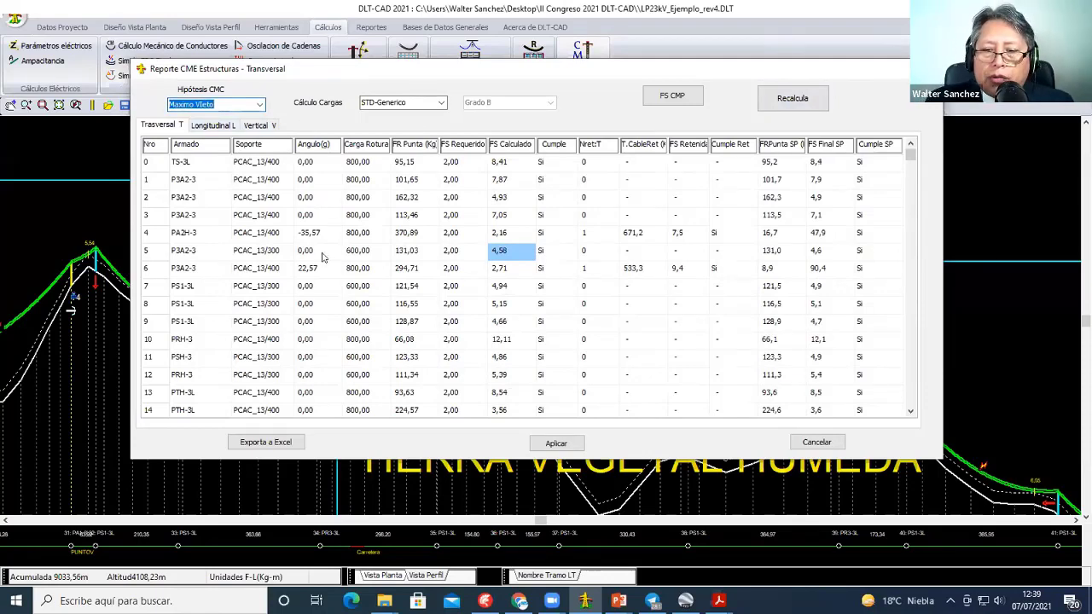
click(718, 601)
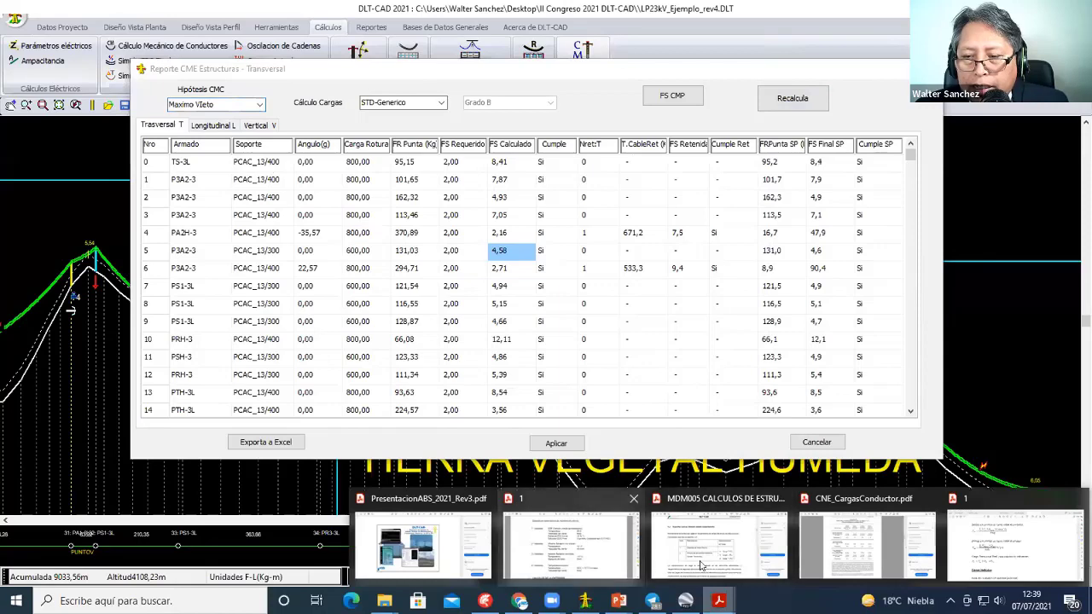
click(1016, 546)
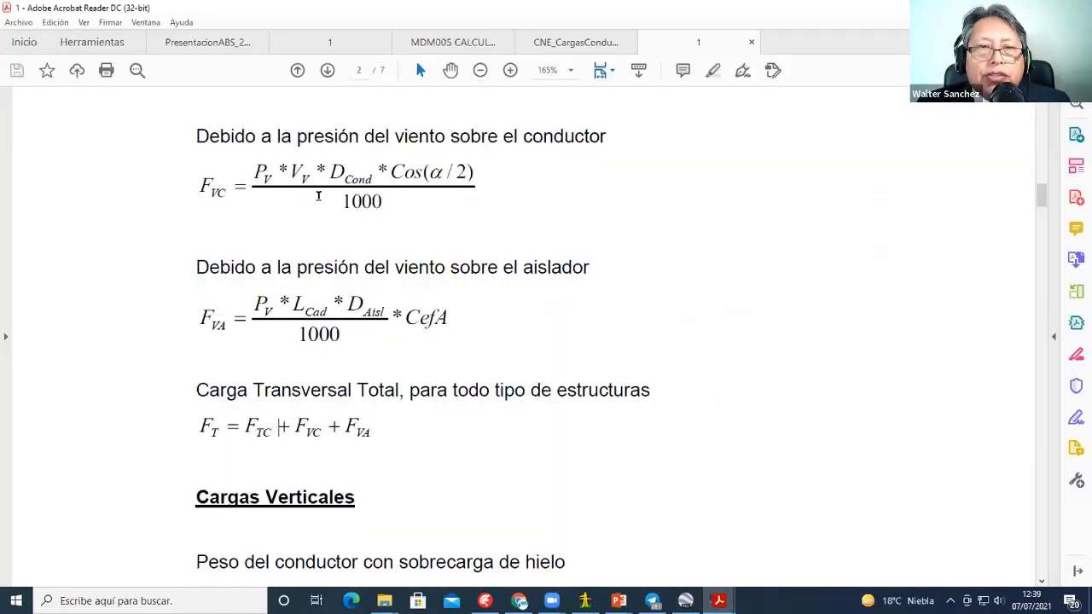
scroll(324, 239, up, 2)
scroll(358, 368, up, 2)
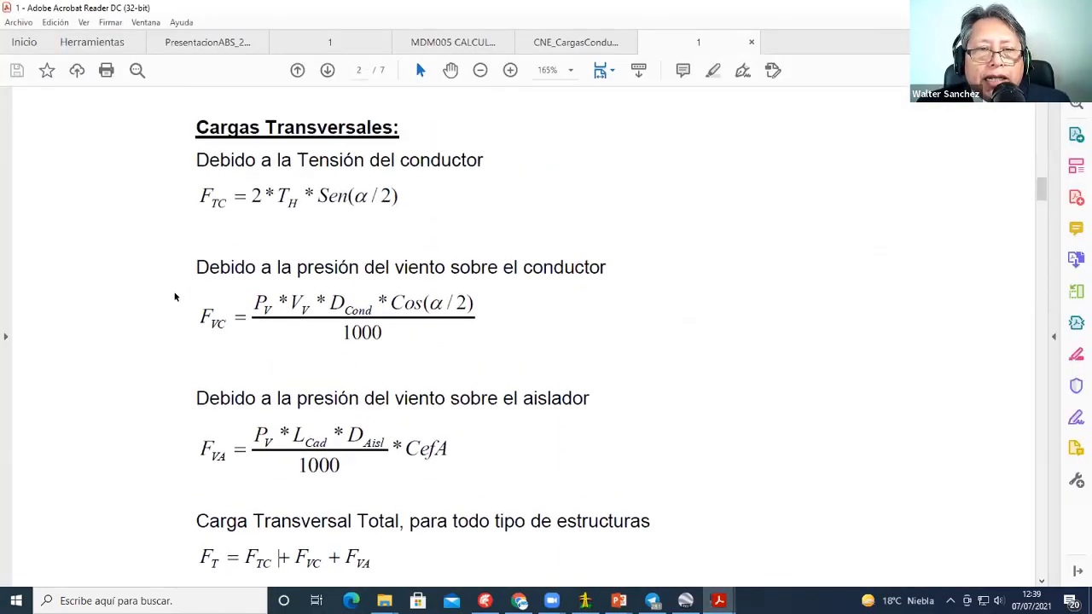
click(480, 70)
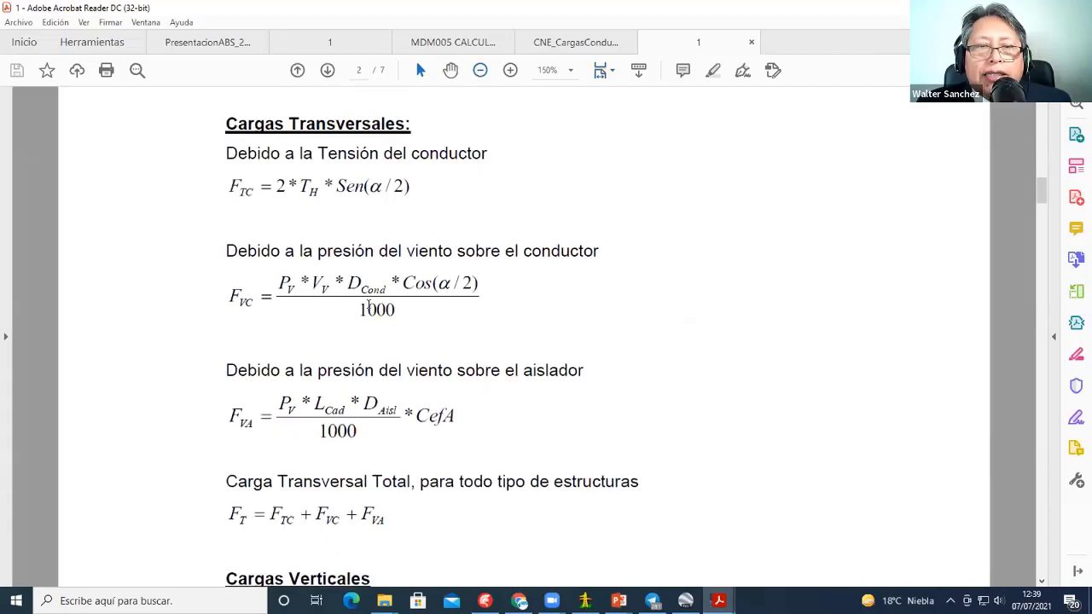
scroll(413, 294, down, 1)
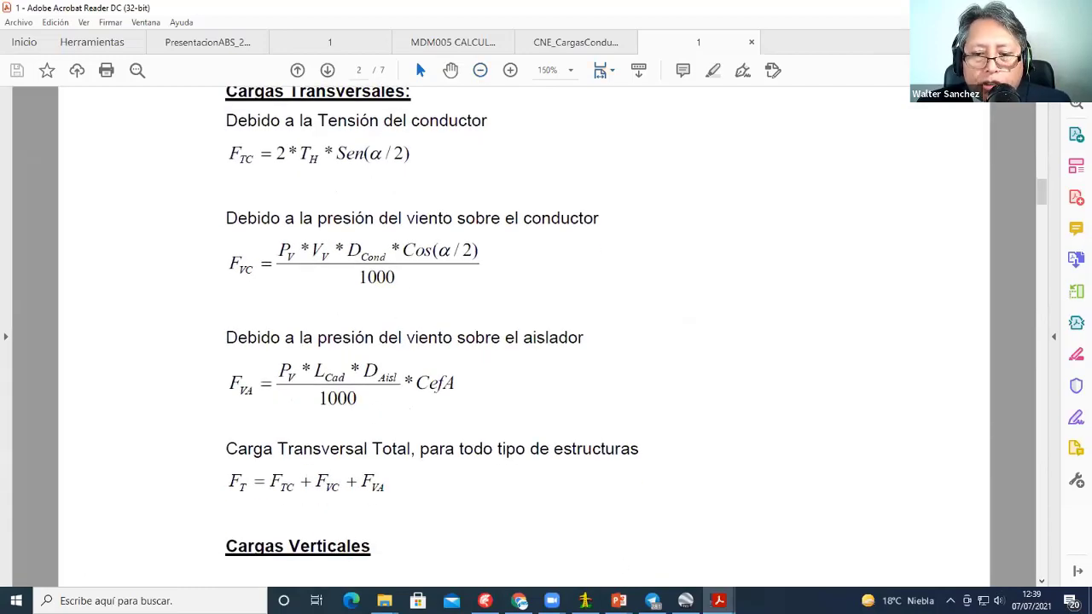
key(alt+Tab)
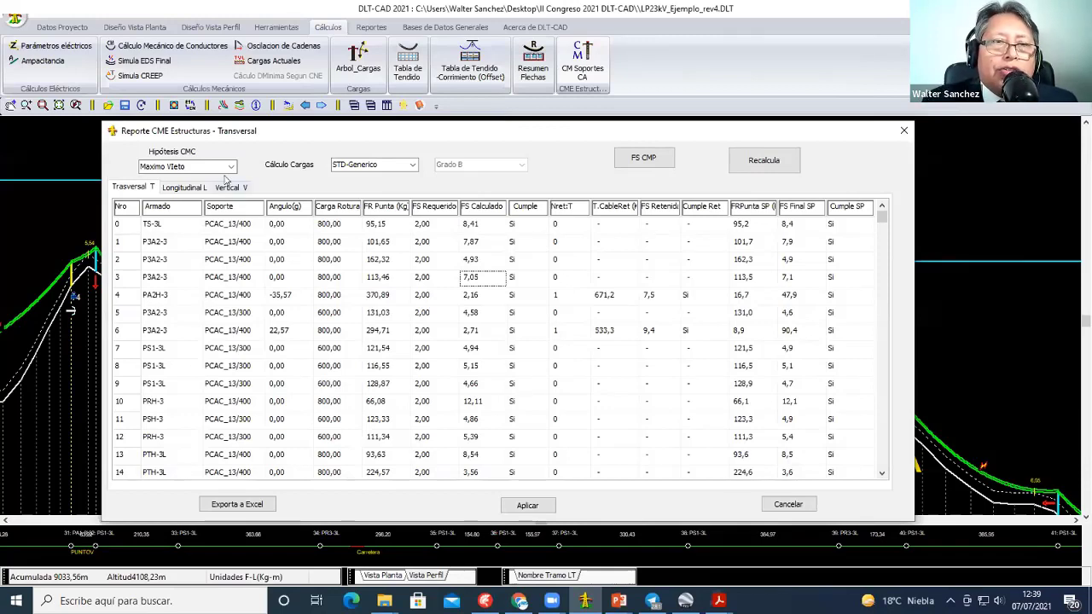
Step: Review row 17's PA2-3 results: angle -42,45, FS Calculado 0,89, FS Retenida 3,1, final FS 9,9
click(467, 315)
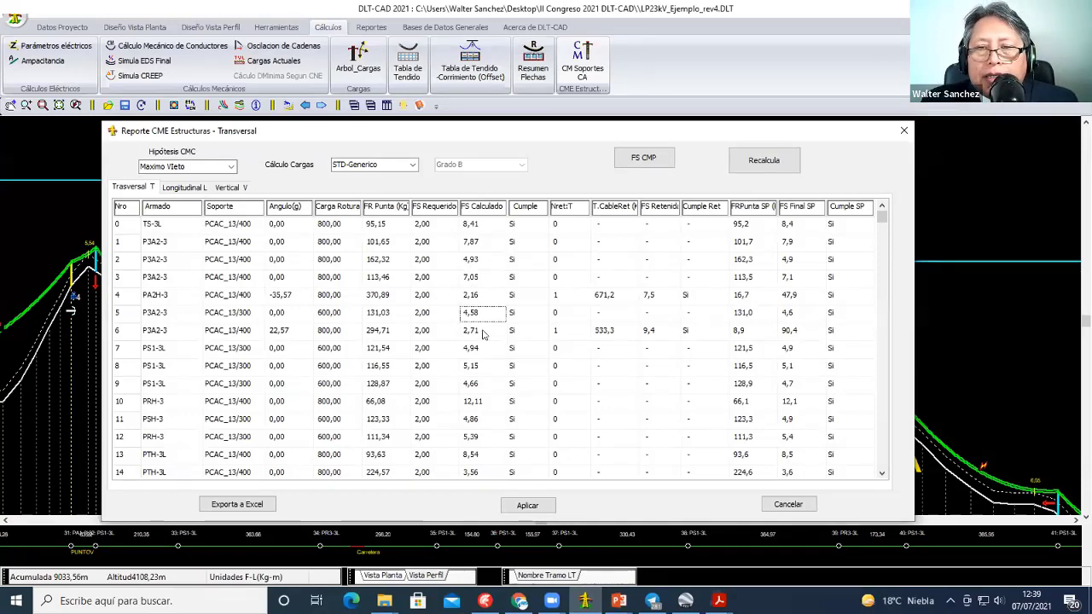
key(Up)
key(Up)
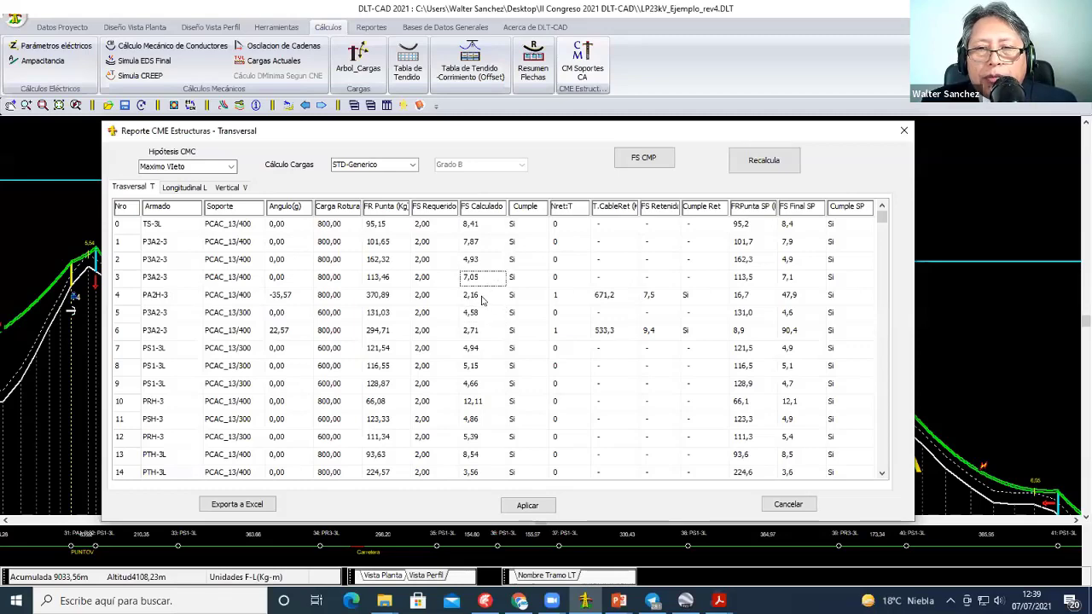
key(Down)
key(Down)
key(Down)
key(Down)
key(Down)
key(Down)
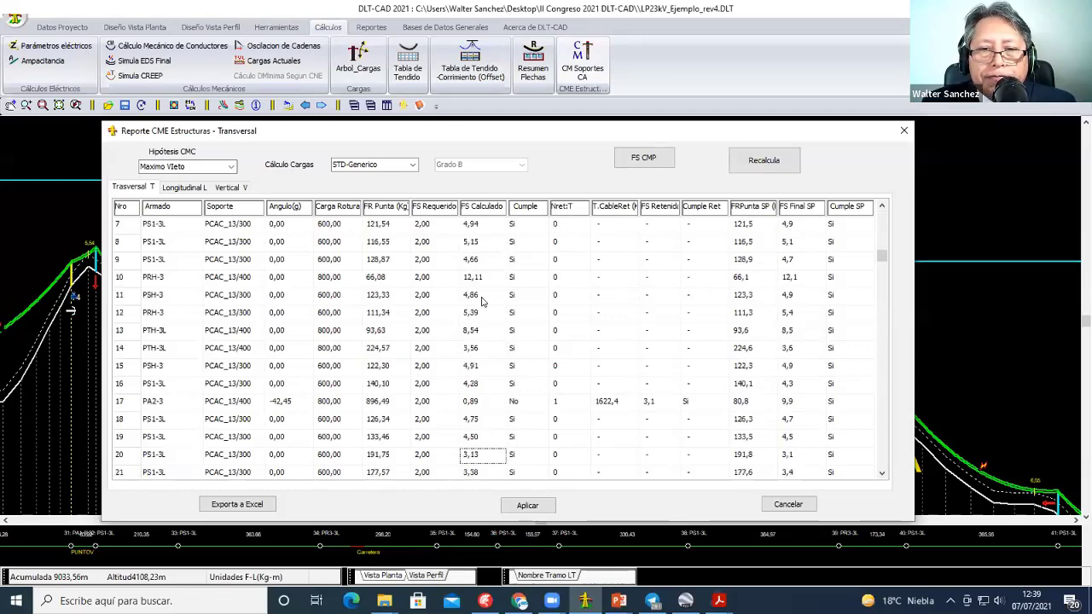
click(470, 401)
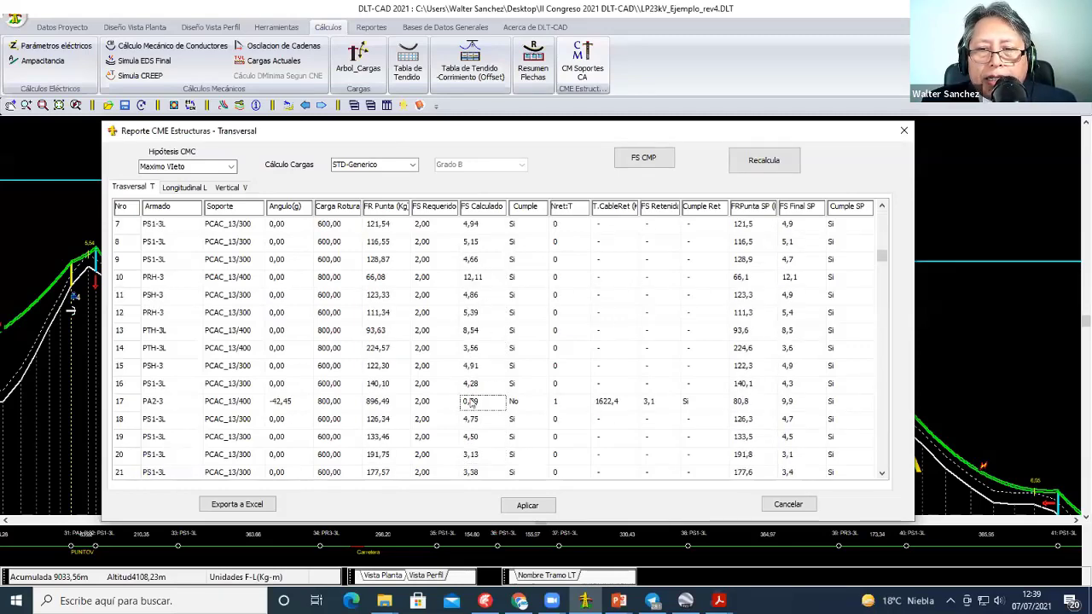
click(214, 404)
click(168, 404)
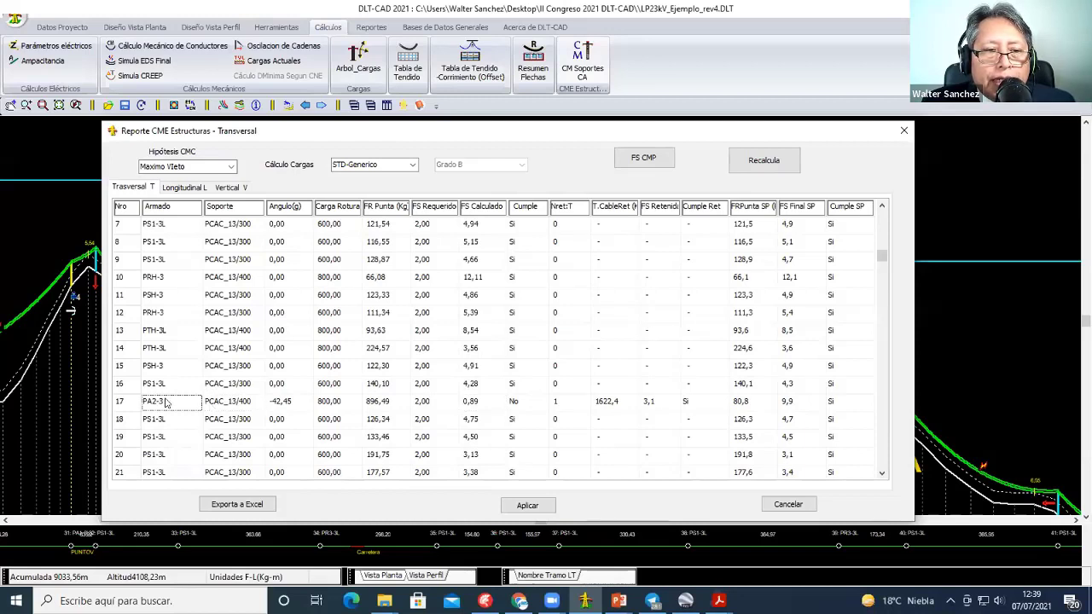
click(280, 408)
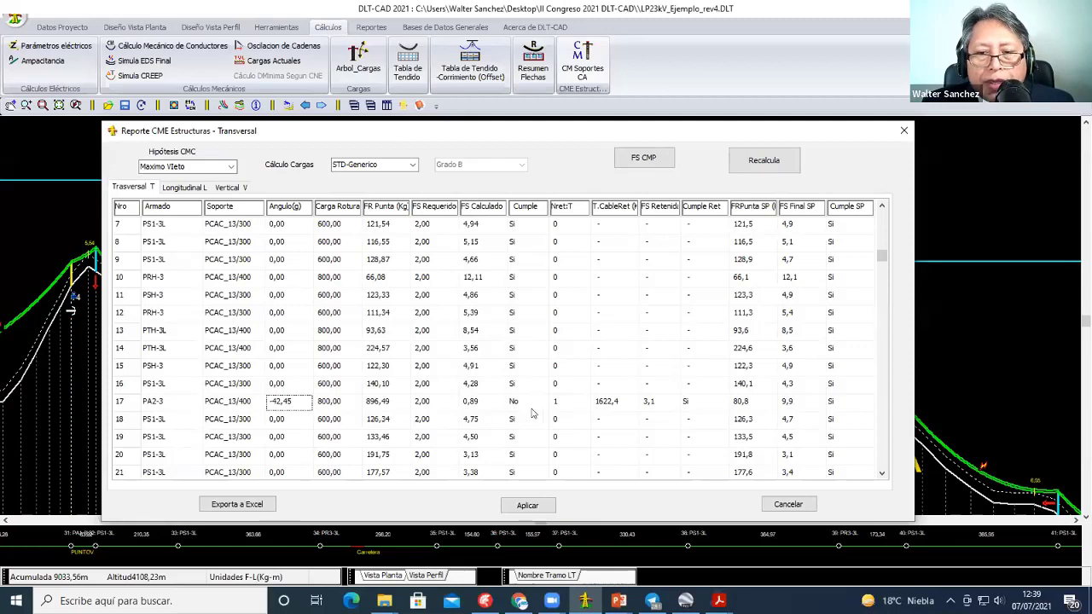
click(559, 408)
click(565, 404)
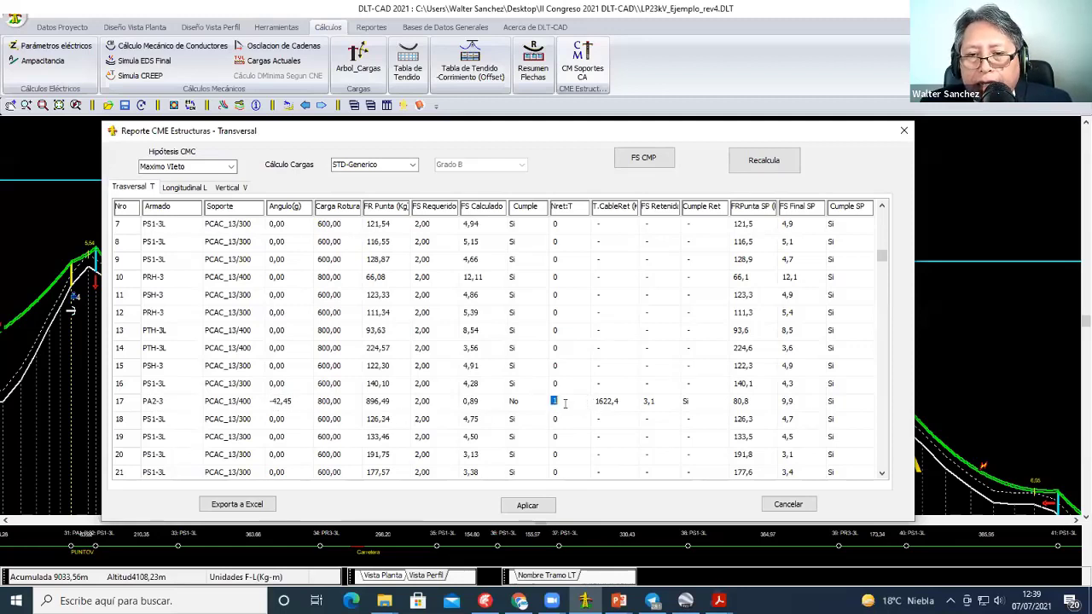
click(649, 407)
click(469, 402)
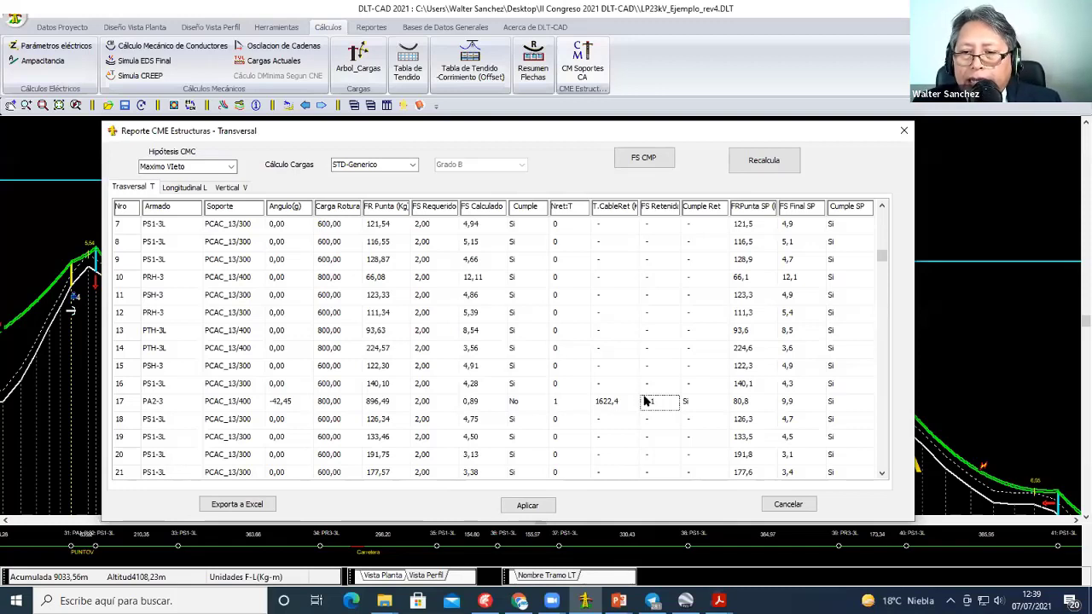
click(788, 407)
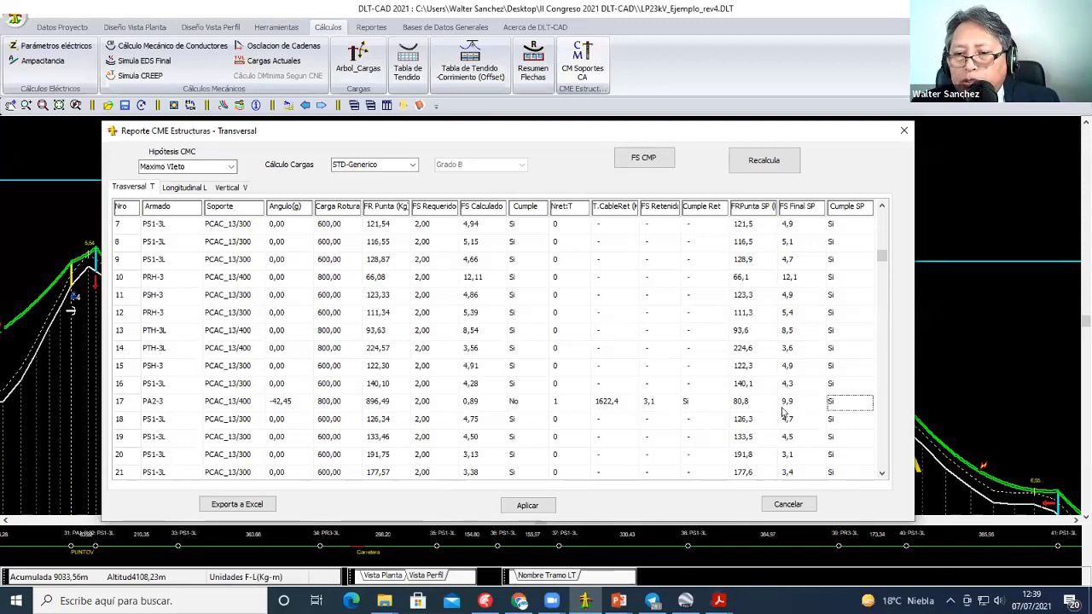
click(832, 409)
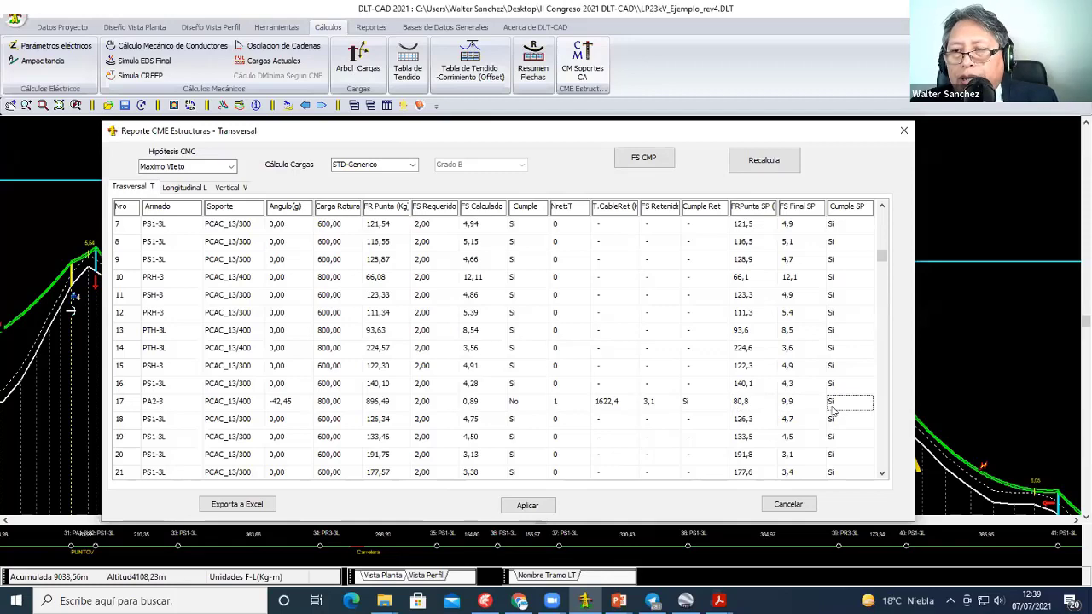
Step: Step through the Cumple SP column, checking the PS1-3L structures in rows 27 and 30
key(Page_Up)
key(Page_Up)
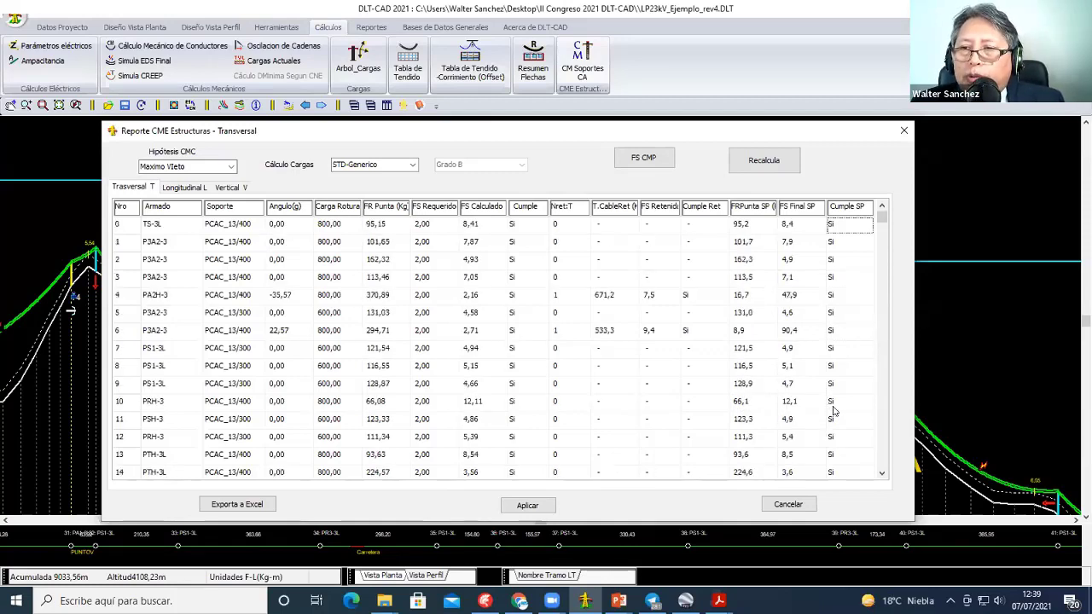
key(Down)
key(Down)
key(Down)
key(Down)
key(Down)
key(Down)
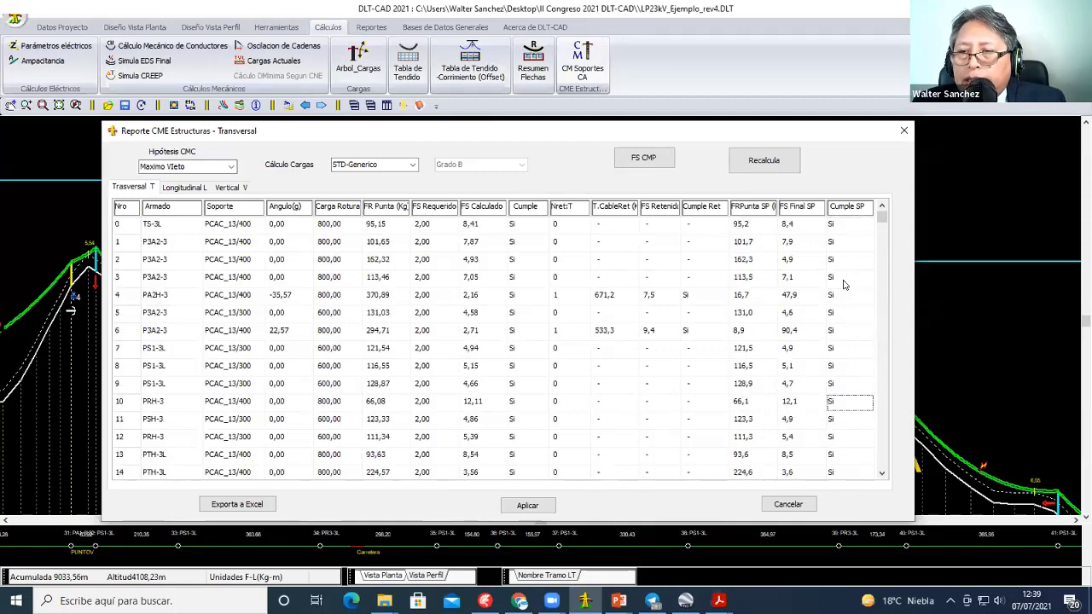
key(Down)
key(Down)
key(Down)
key(Down)
key(Down)
key(Down)
key(Down)
key(Down)
key(Down)
key(Down)
key(Down)
key(Down)
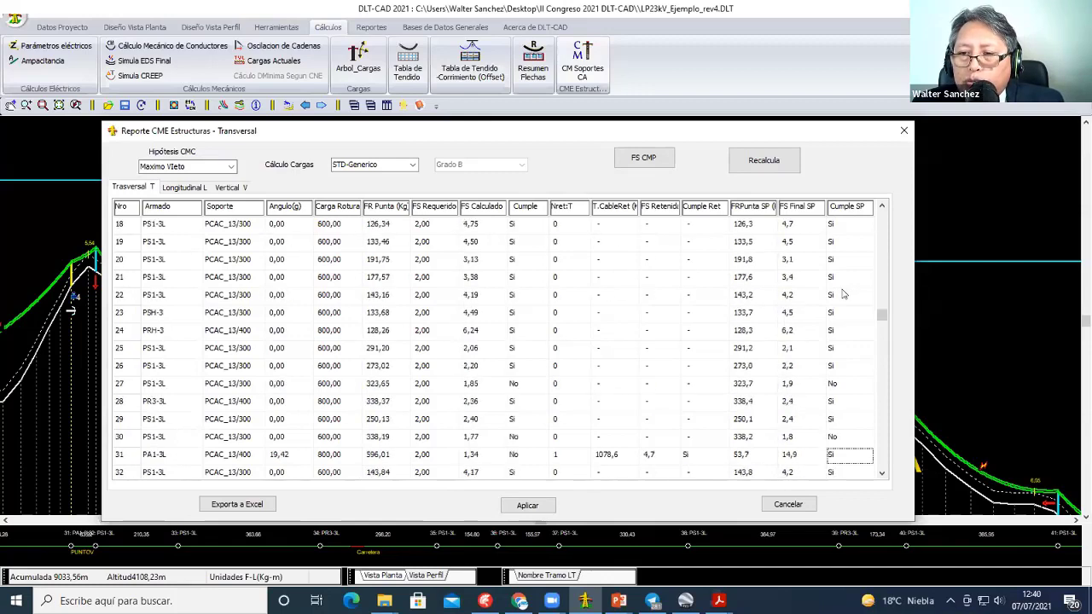
key(Down)
click(837, 368)
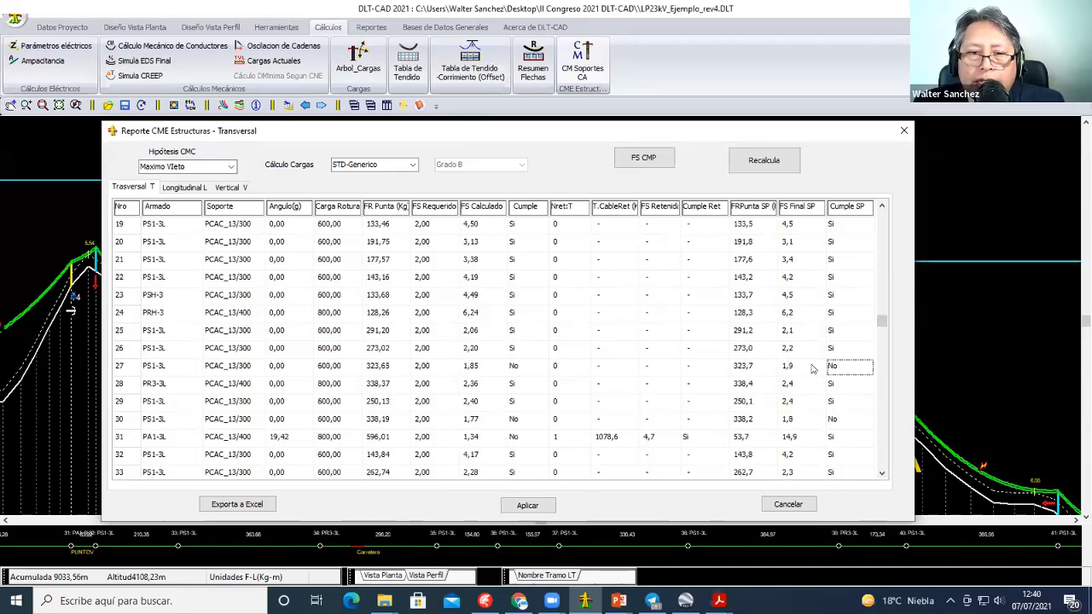
click(156, 368)
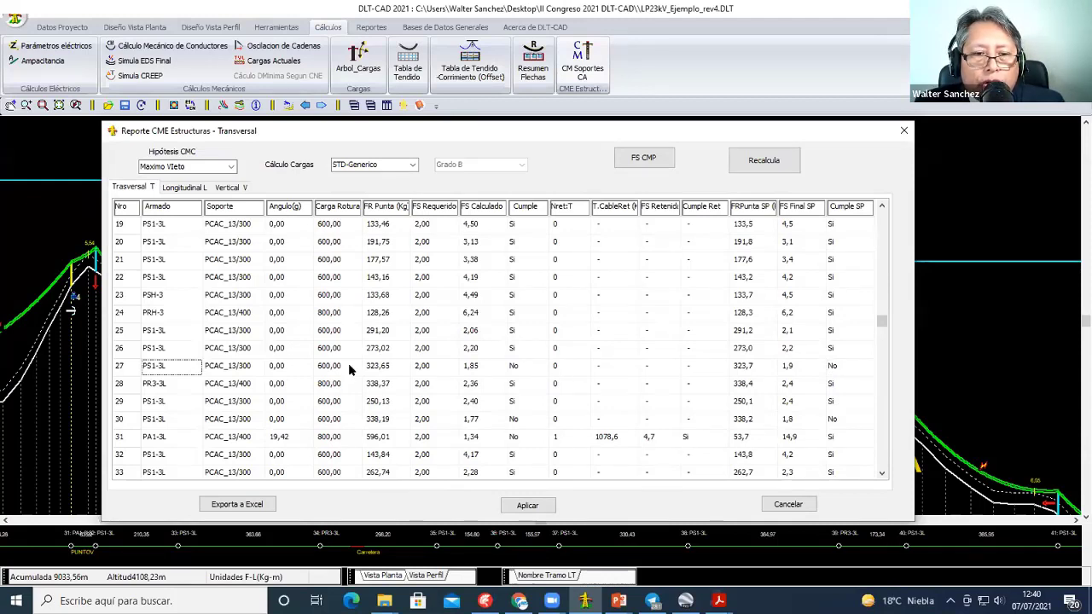
click(835, 371)
click(836, 420)
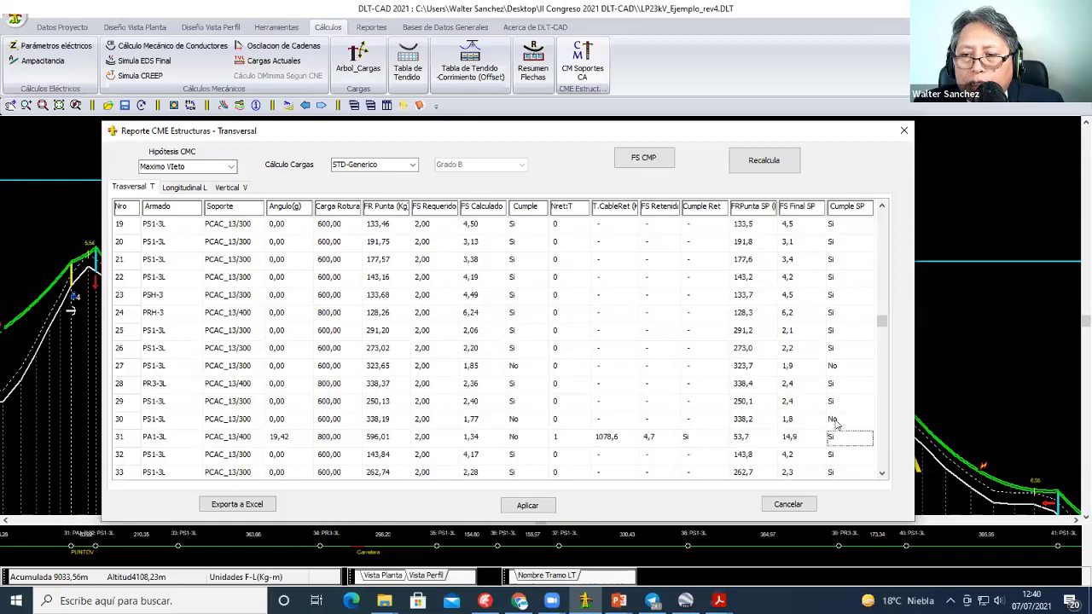
click(154, 419)
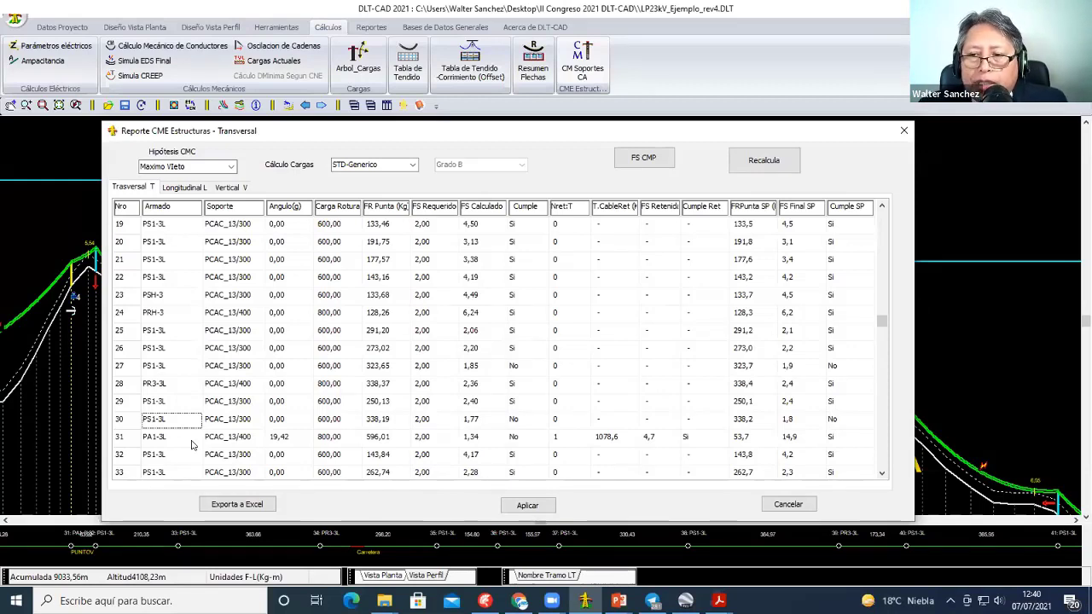
key(Down)
key(Down)
key(Down)
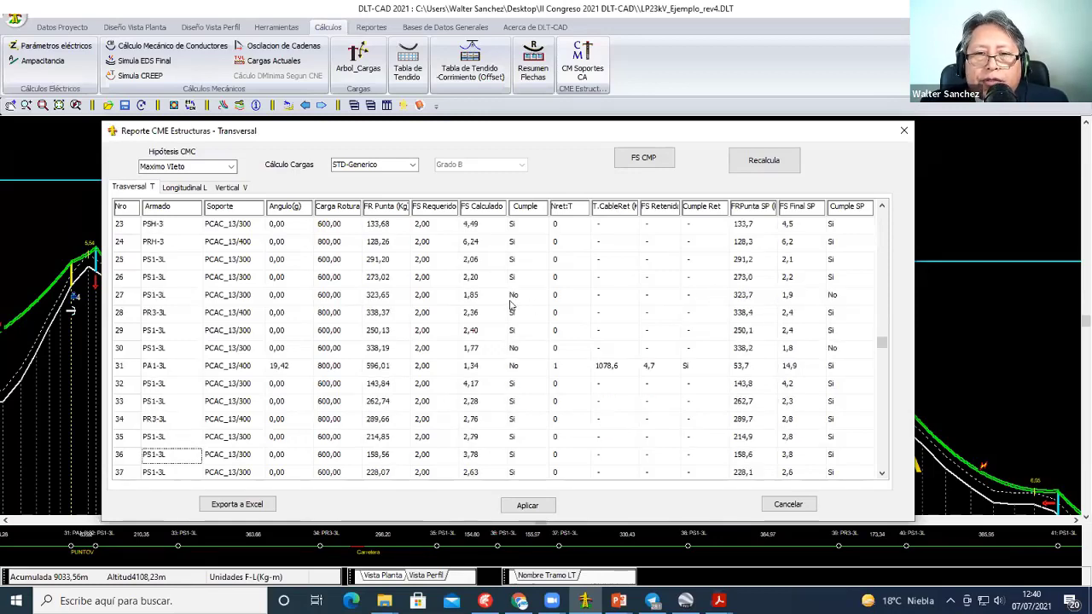
key(Down)
key(Down)
key(Down)
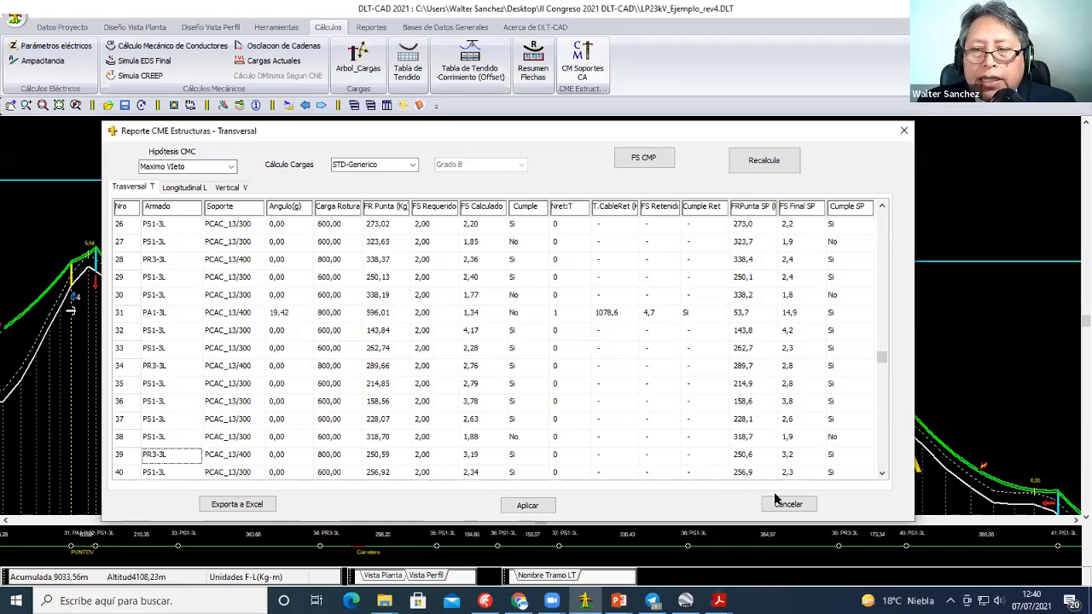
Step: Review rows 30 to 58, including row 43's PRH-3, then show the Longitudinal L results
click(246, 281)
click(168, 297)
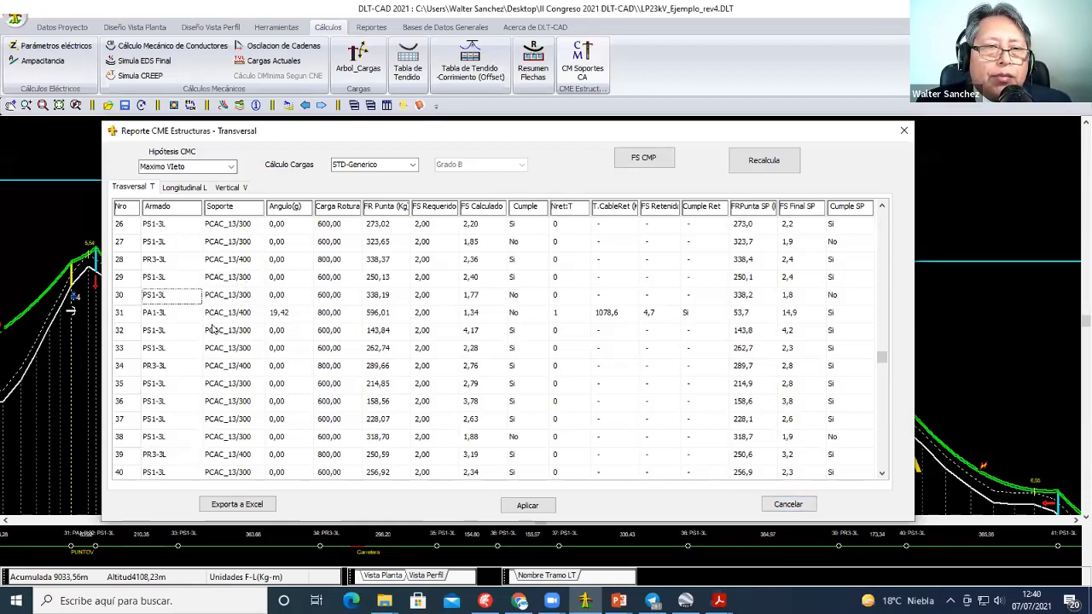
key(Down)
key(Down)
key(Down)
key(Down)
key(Down)
key(Down)
key(Down)
key(Down)
key(Down)
key(Down)
key(Down)
key(Down)
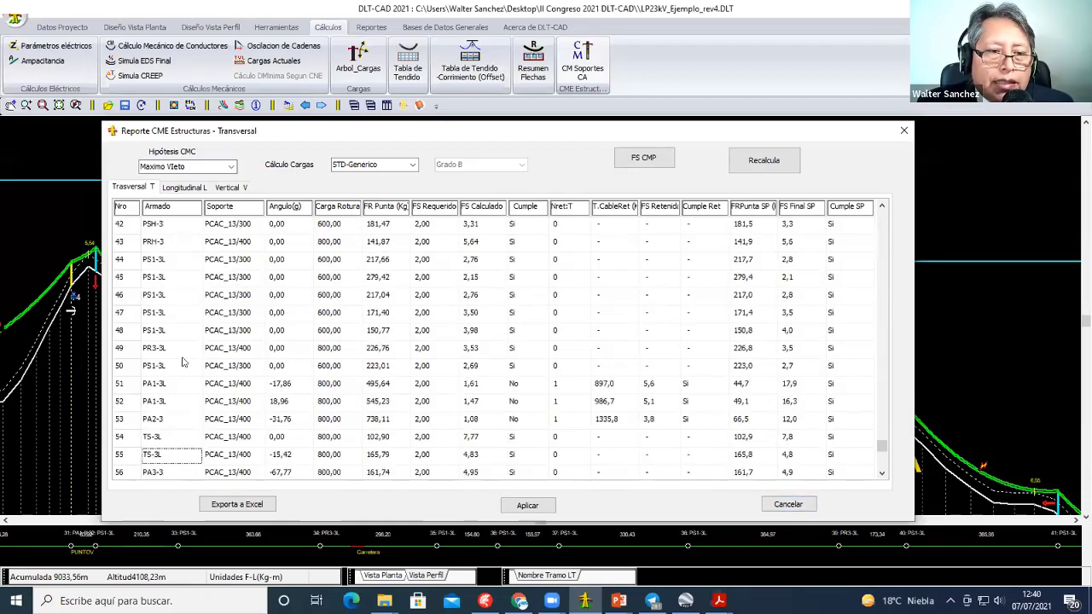
click(176, 388)
click(170, 336)
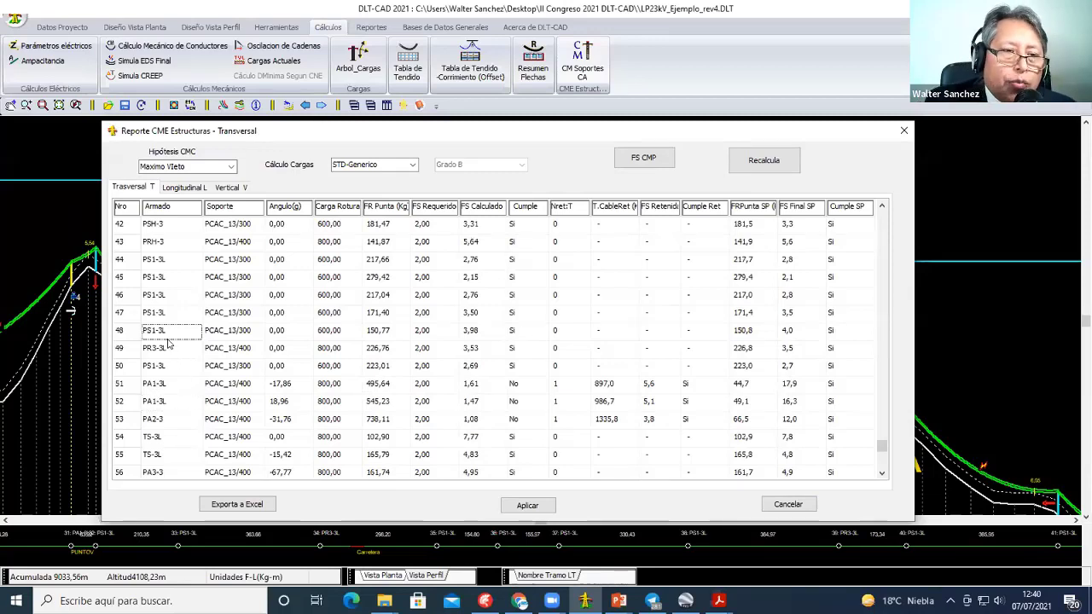
key(Down)
key(Down)
key(Down)
key(Down)
key(Down)
key(Down)
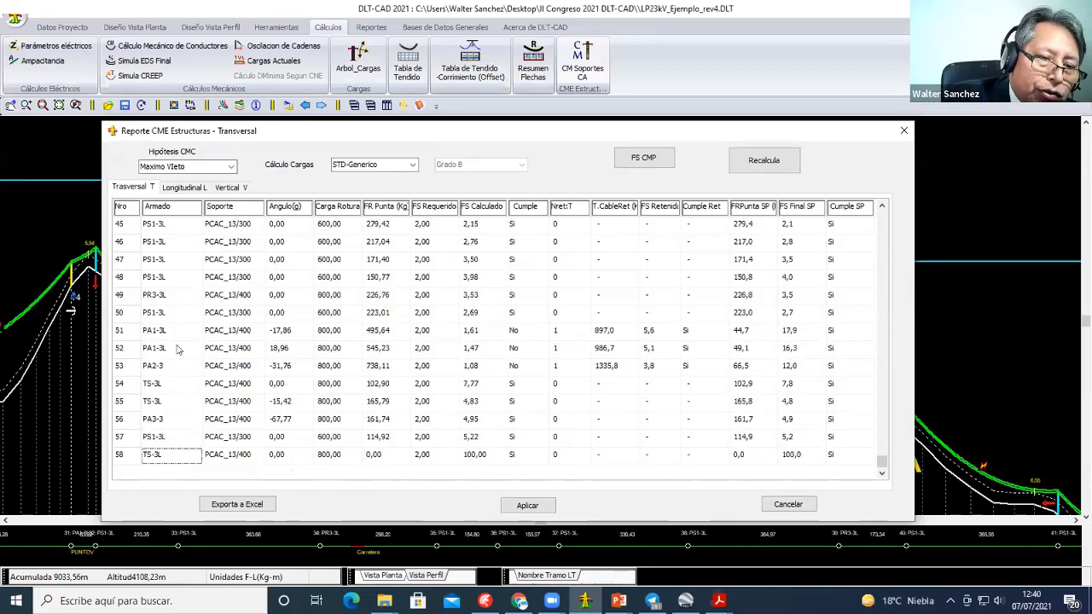
key(Up)
key(Up)
key(Up)
key(Up)
key(Up)
key(Up)
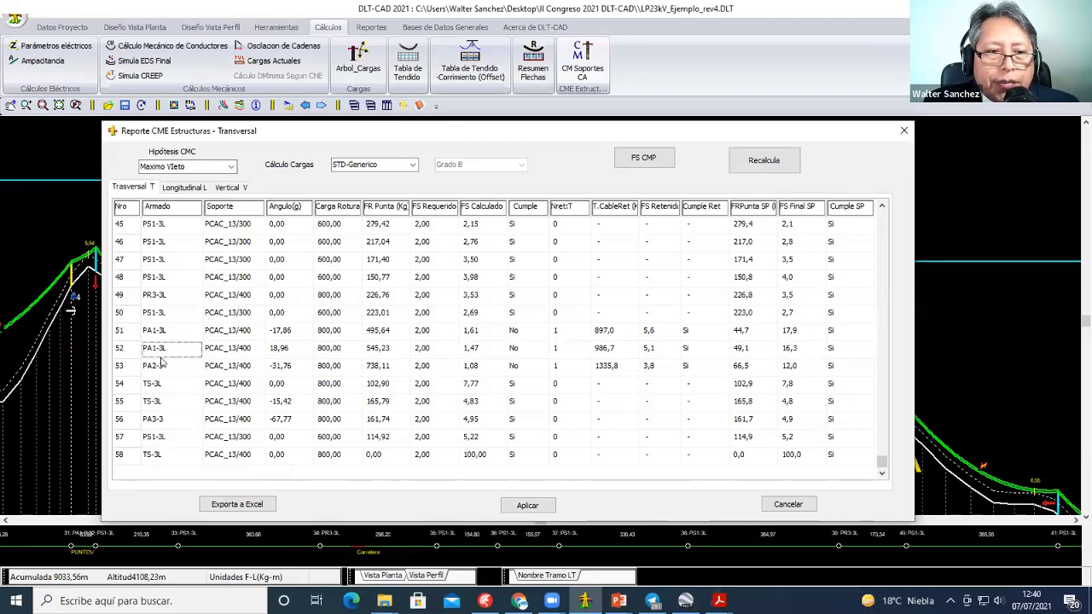
key(Up)
key(Up)
key(Up)
key(Up)
key(Up)
key(Up)
key(Up)
key(Up)
key(Up)
key(Up)
key(Up)
key(Up)
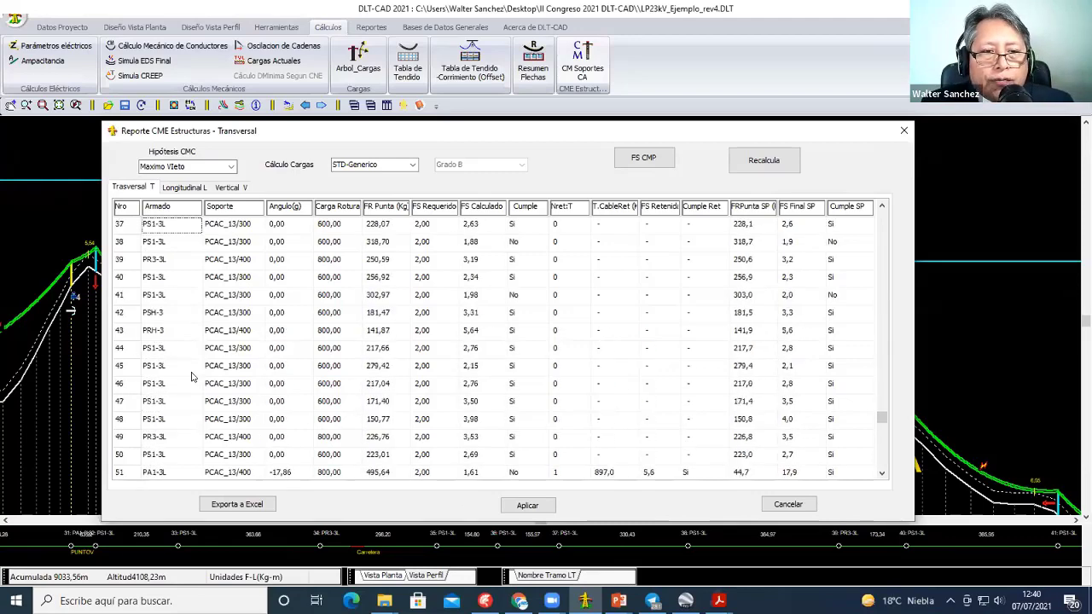
click(161, 332)
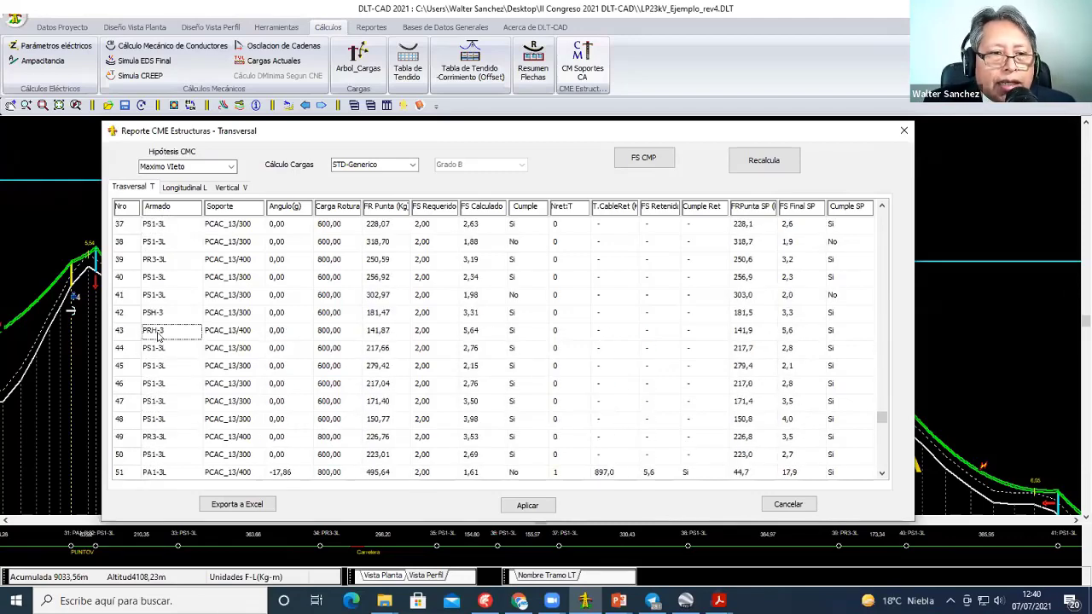
click(243, 332)
click(339, 346)
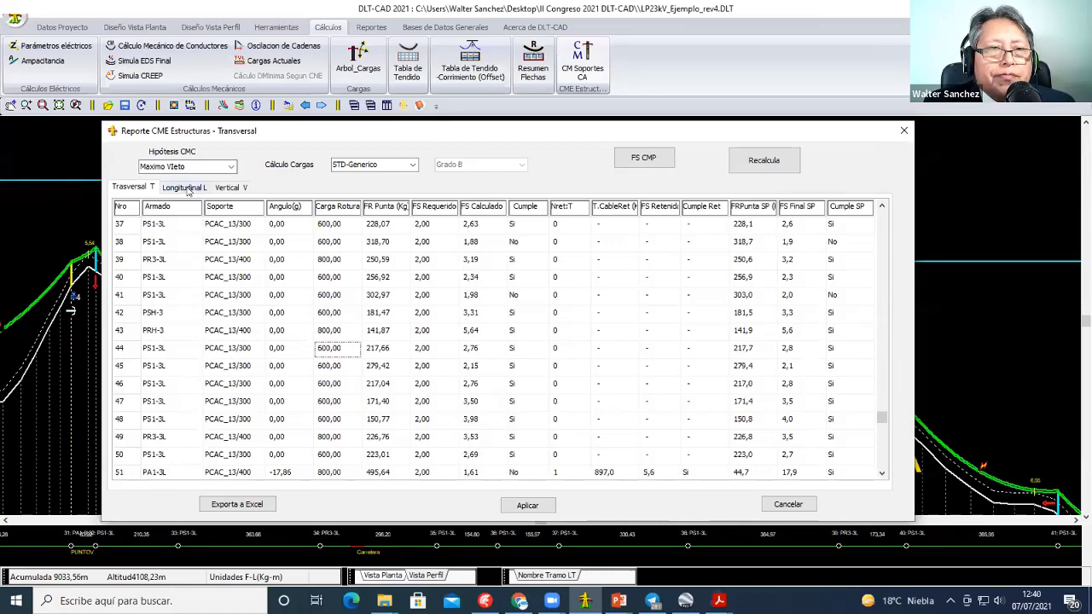
click(186, 187)
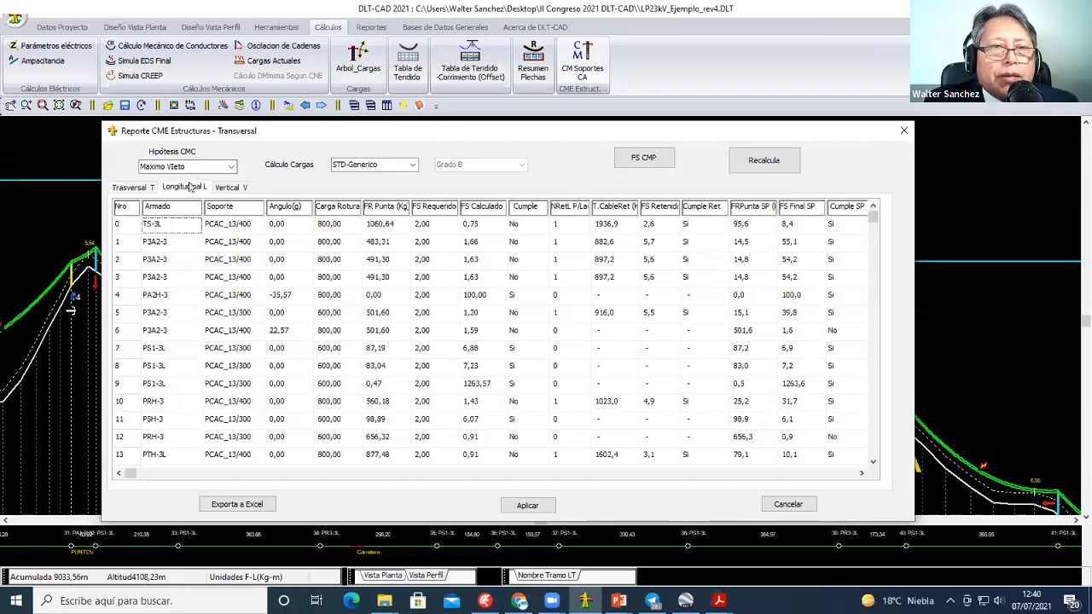
click(719, 601)
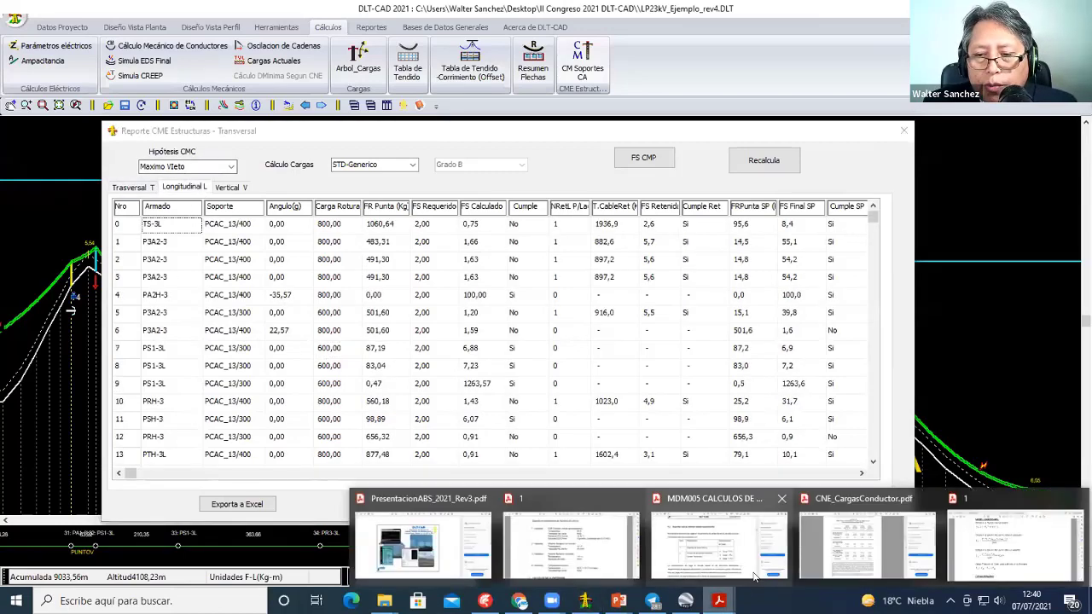
Step: Bring up the calculation-model PDF and read down to page 3's longitudinal formulas (F_L = T_H)
click(978, 547)
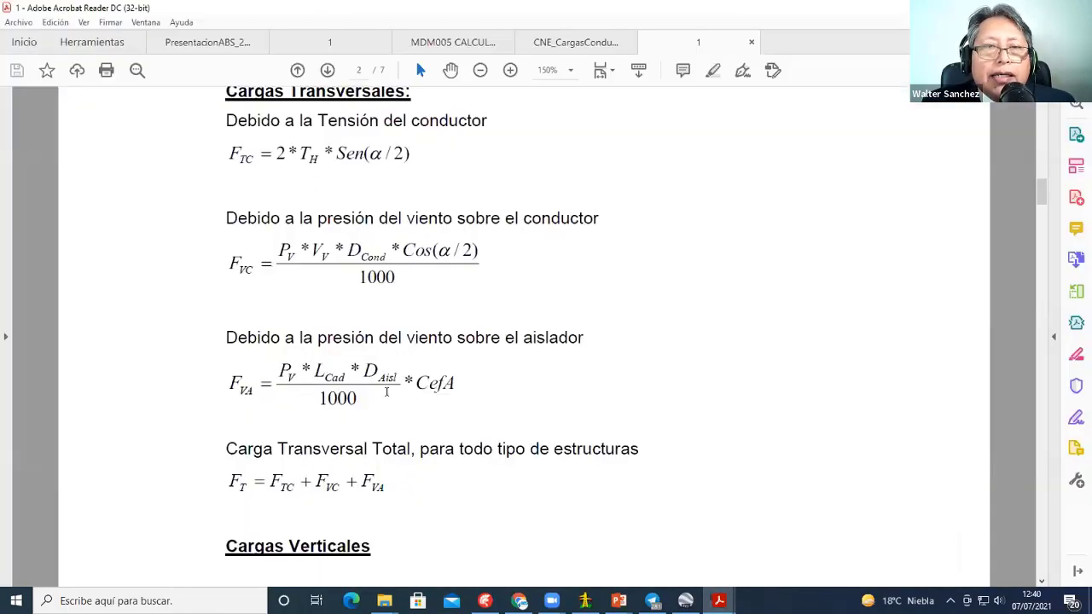
scroll(388, 389, down, 3)
scroll(392, 391, down, 4)
scroll(395, 393, down, 4)
scroll(427, 324, down, 3)
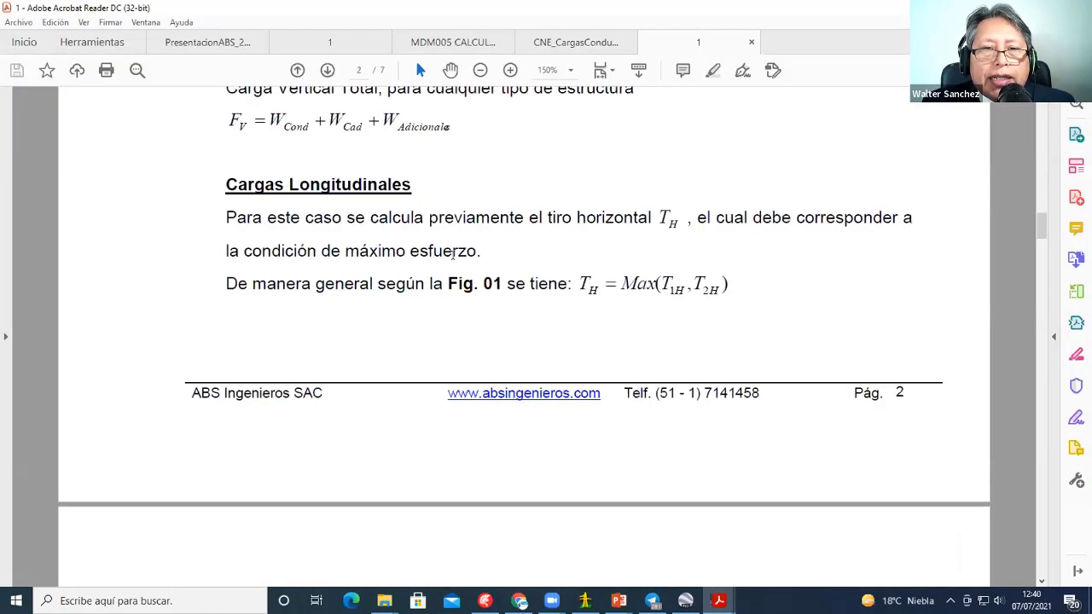
scroll(491, 307, down, 3)
scroll(507, 350, down, 4)
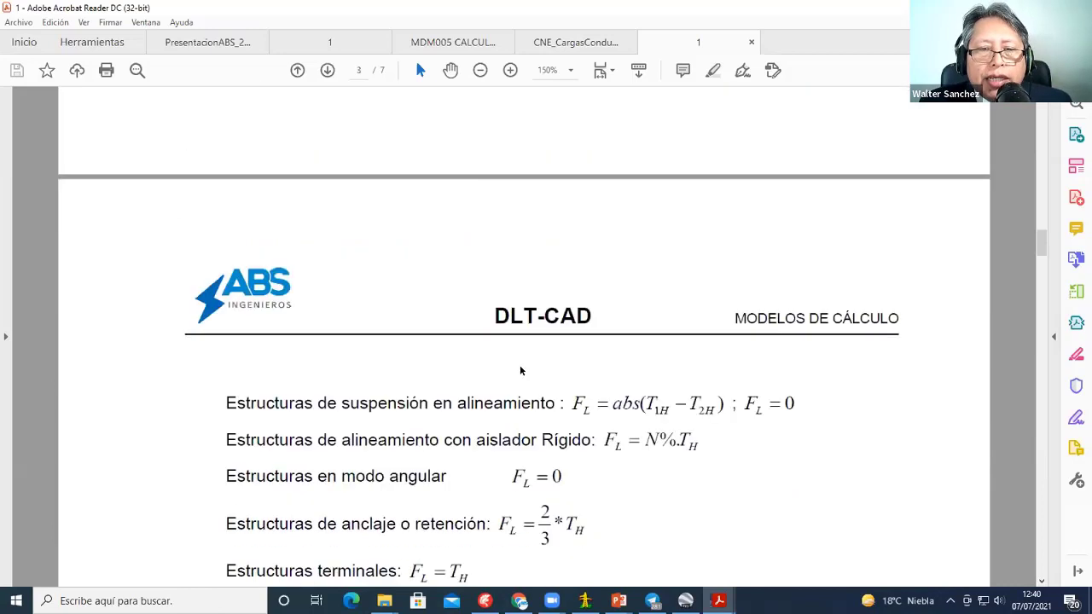
scroll(521, 370, down, 3)
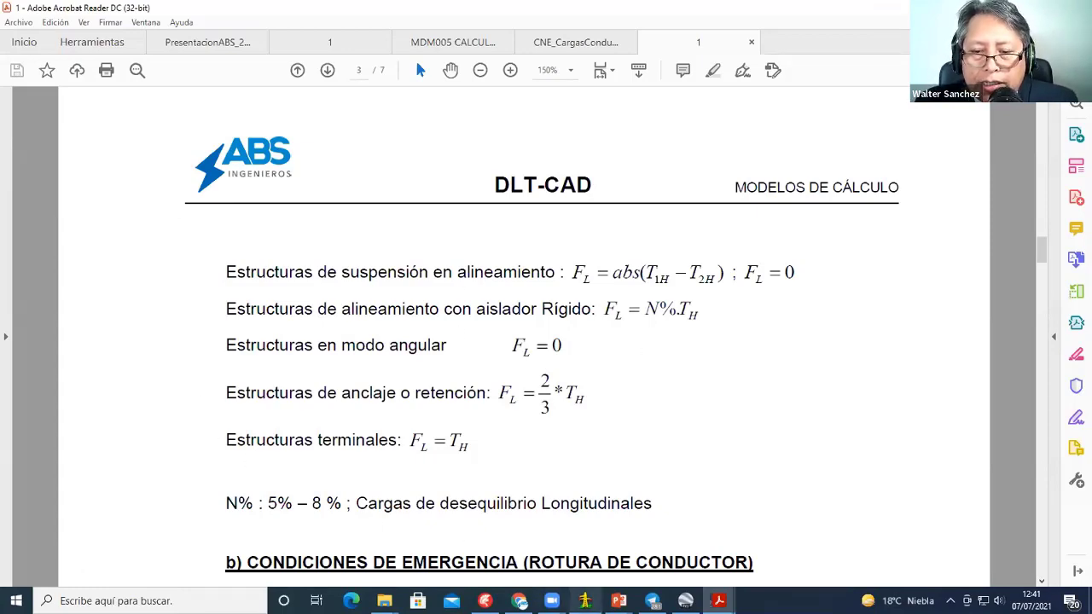
Step: Compare longitudinal retention counts for structures 0–3, noting structure 0 fails
click(585, 601)
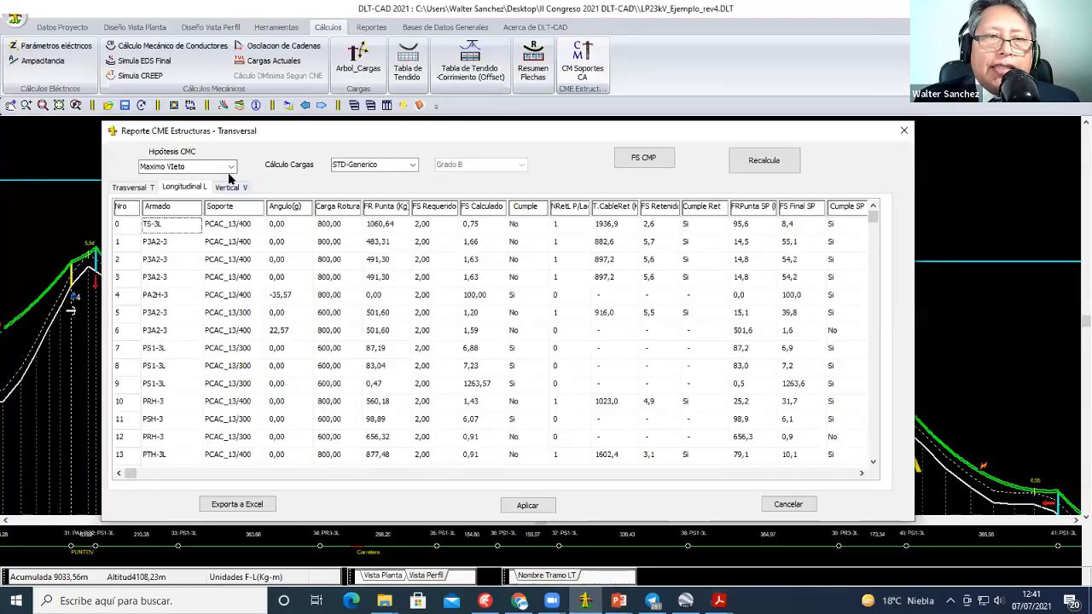
click(764, 161)
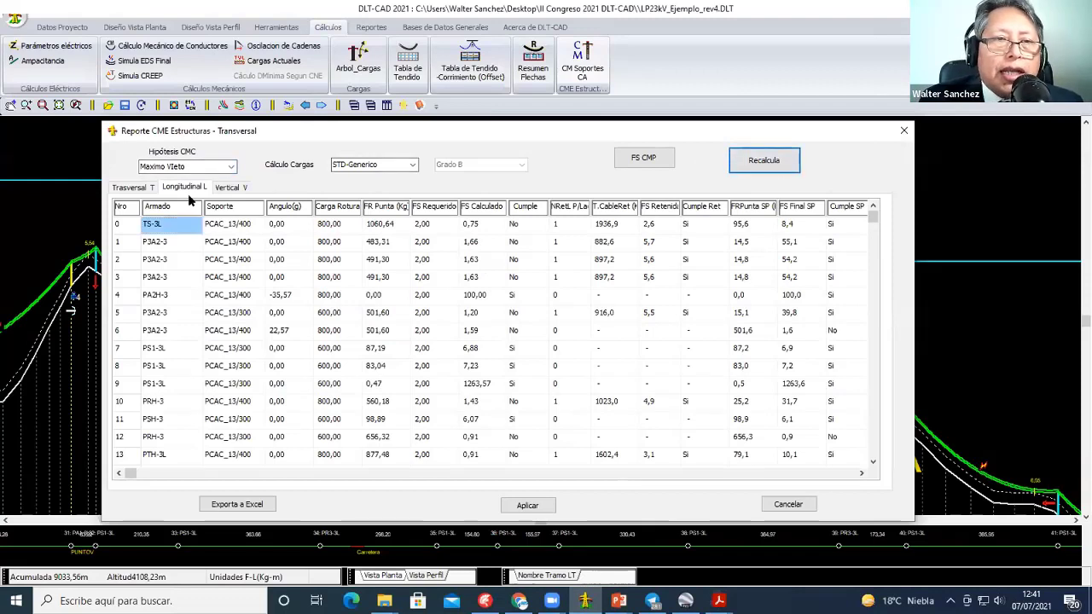
click(233, 244)
click(527, 227)
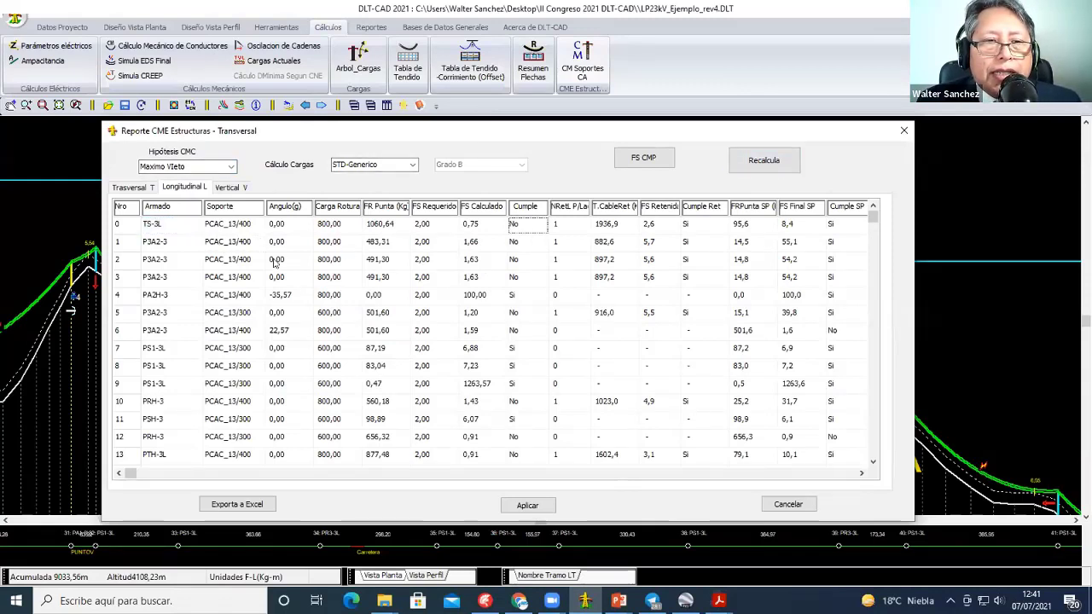
click(564, 241)
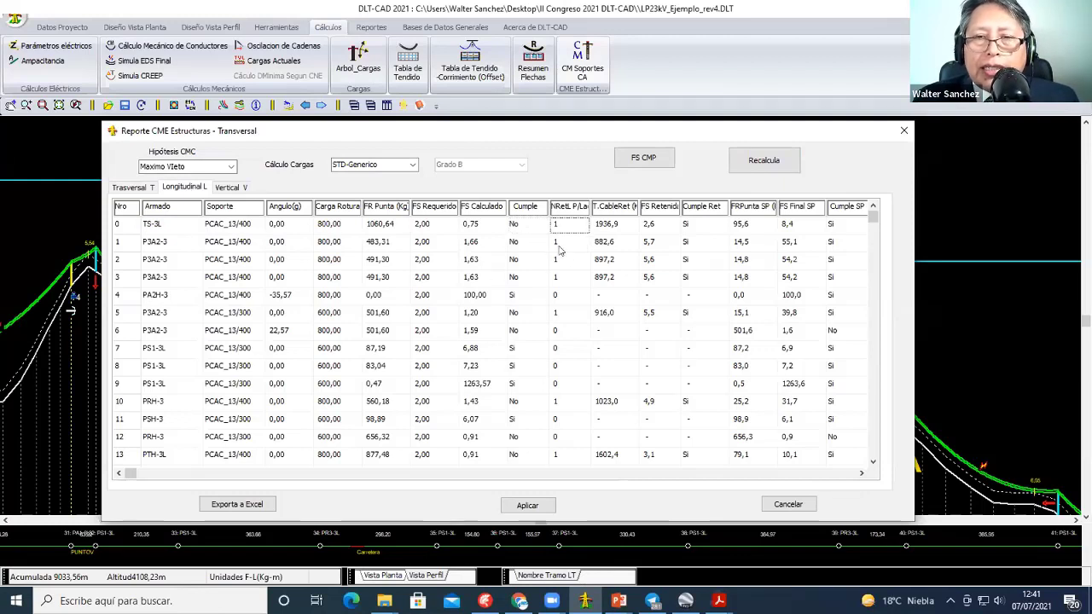
click(556, 260)
click(557, 279)
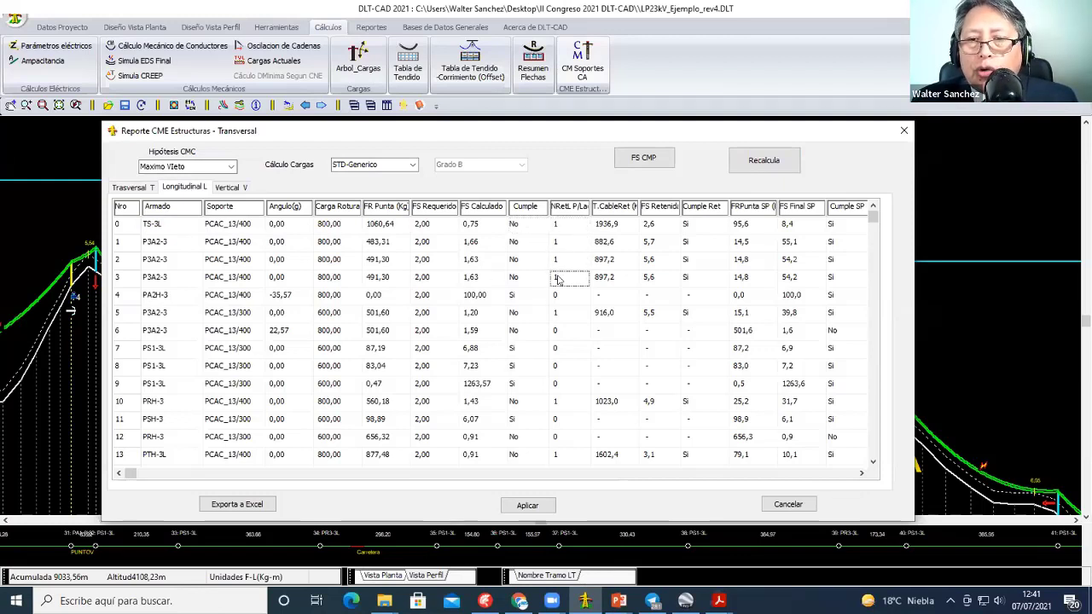
click(559, 226)
click(559, 243)
click(559, 278)
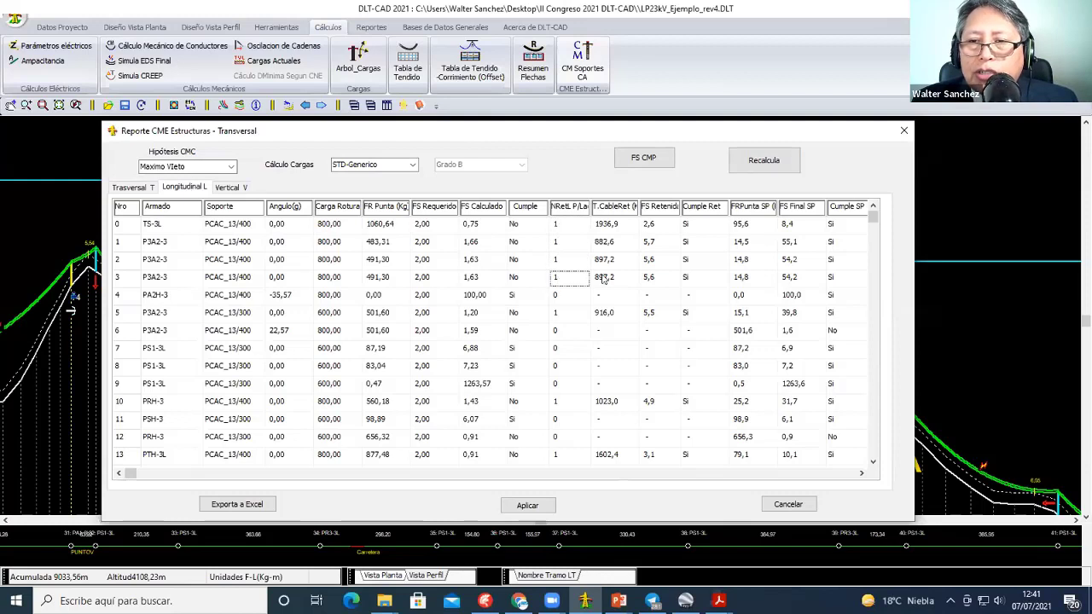
click(663, 227)
click(563, 232)
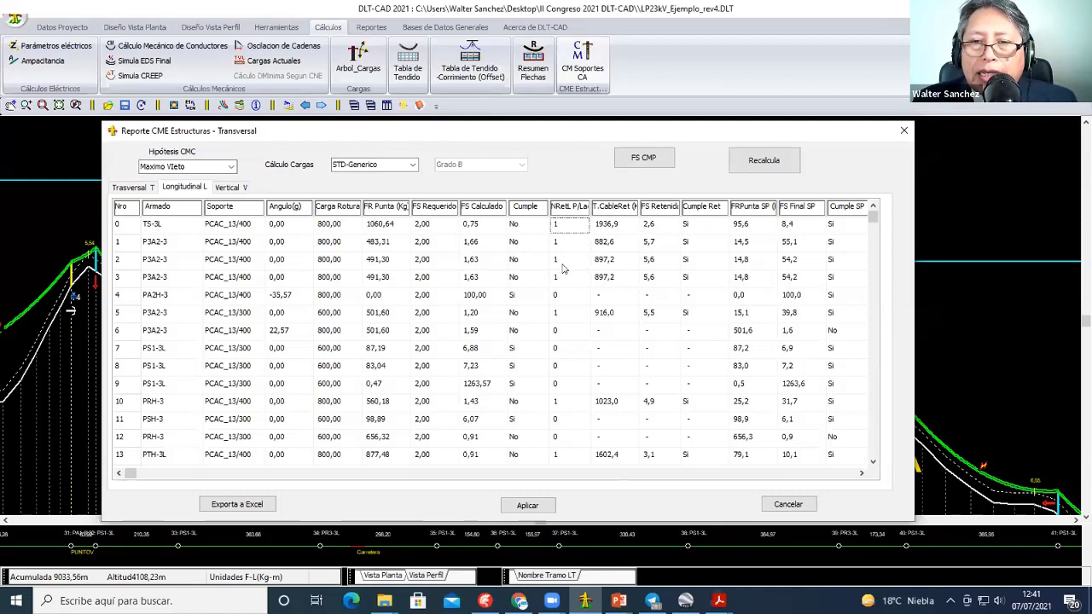
click(561, 259)
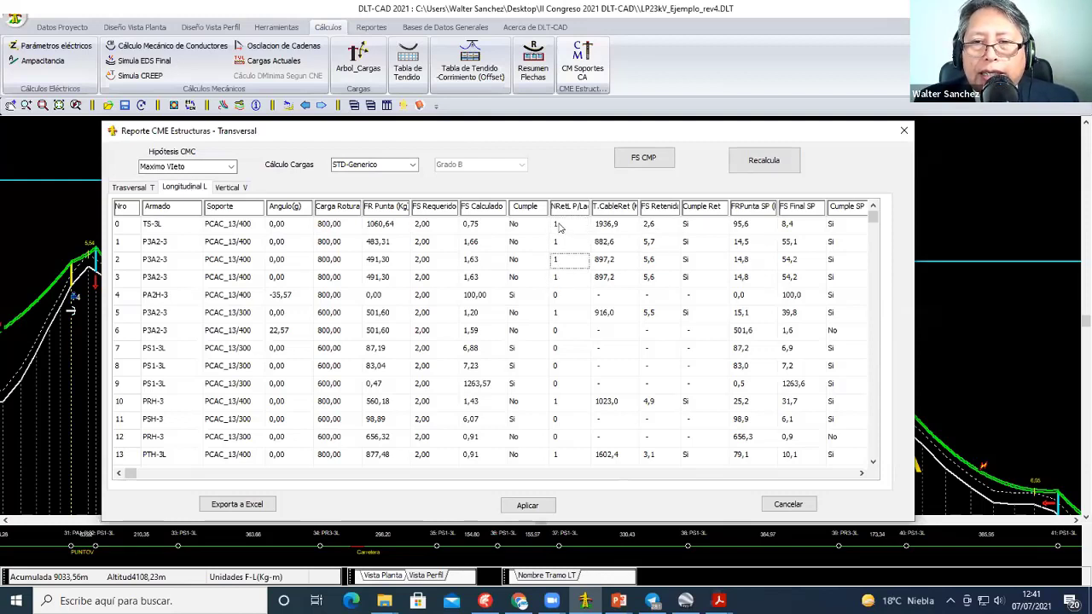
click(563, 227)
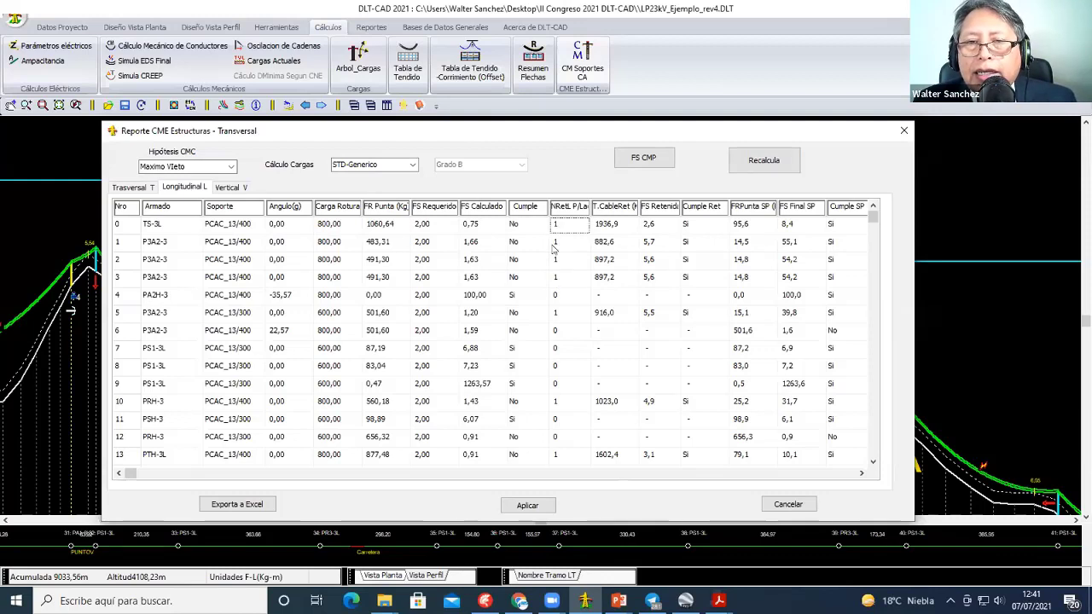
click(510, 226)
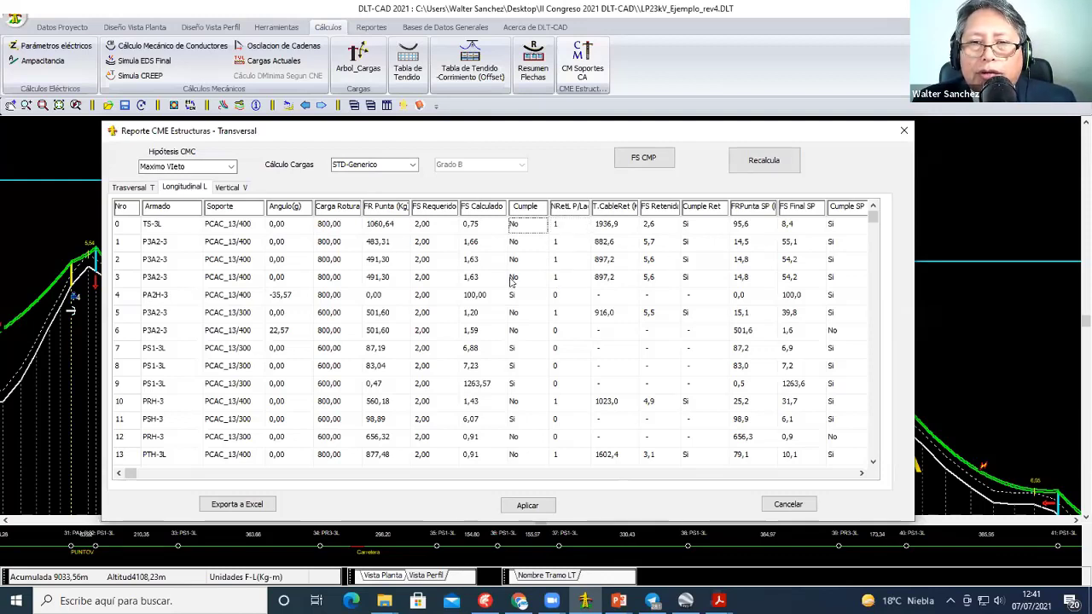
Step: Widen the NRetL P/Lado column and review FS Final SP values 55,1 and 54,2
click(561, 227)
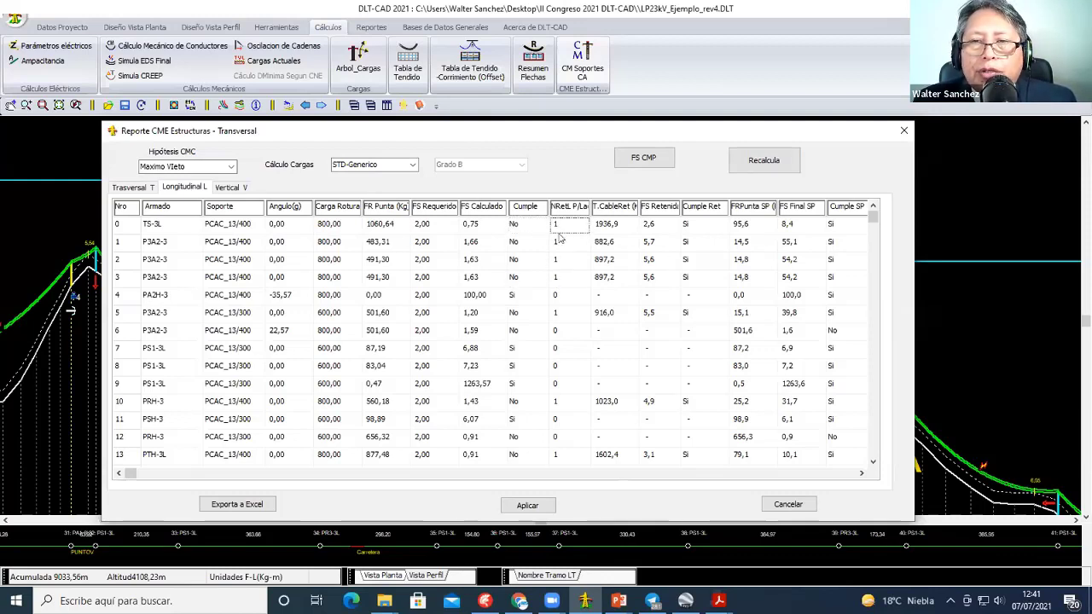
click(557, 251)
click(552, 278)
drag(589, 205, 611, 214)
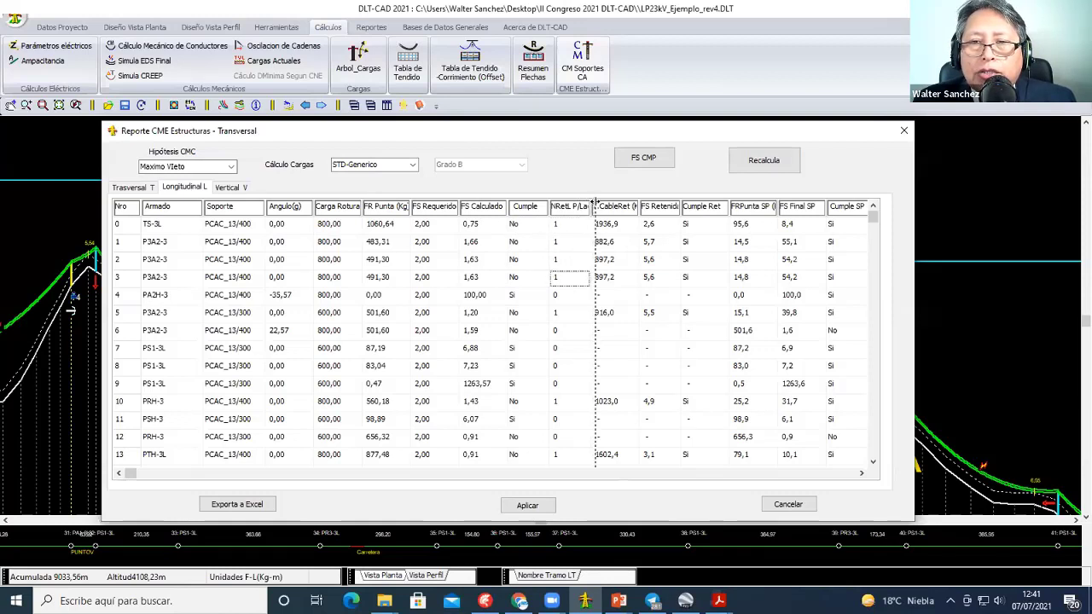
click(559, 243)
click(562, 275)
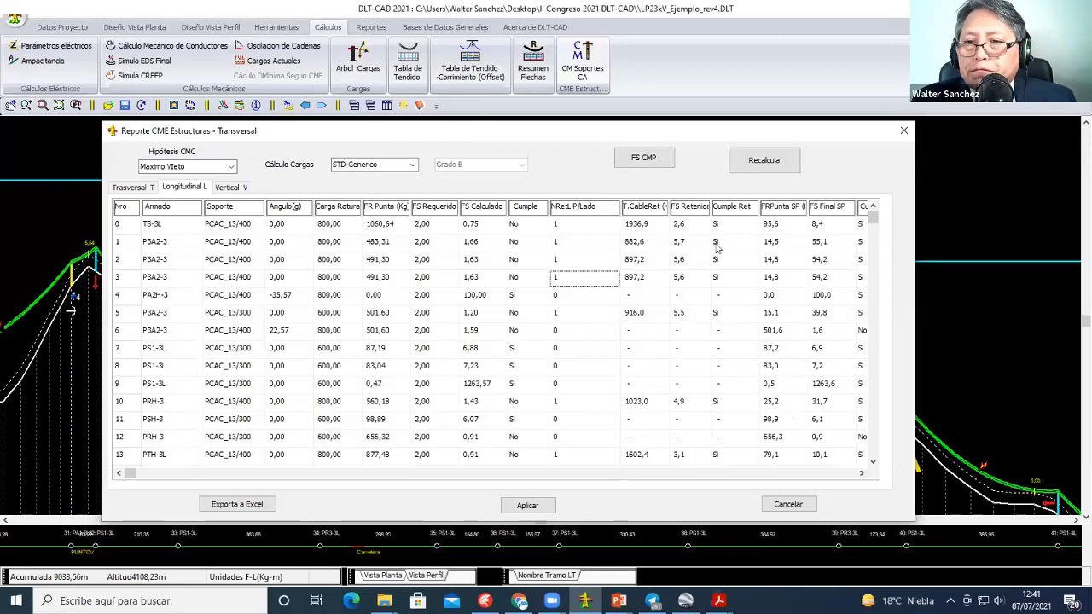
click(815, 243)
click(819, 266)
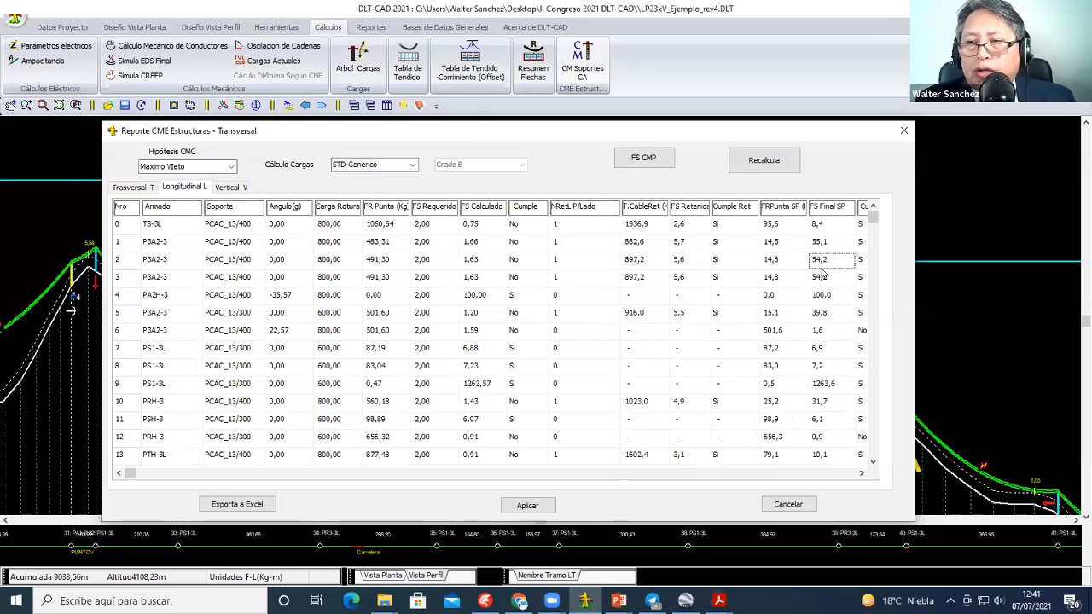
key(Right)
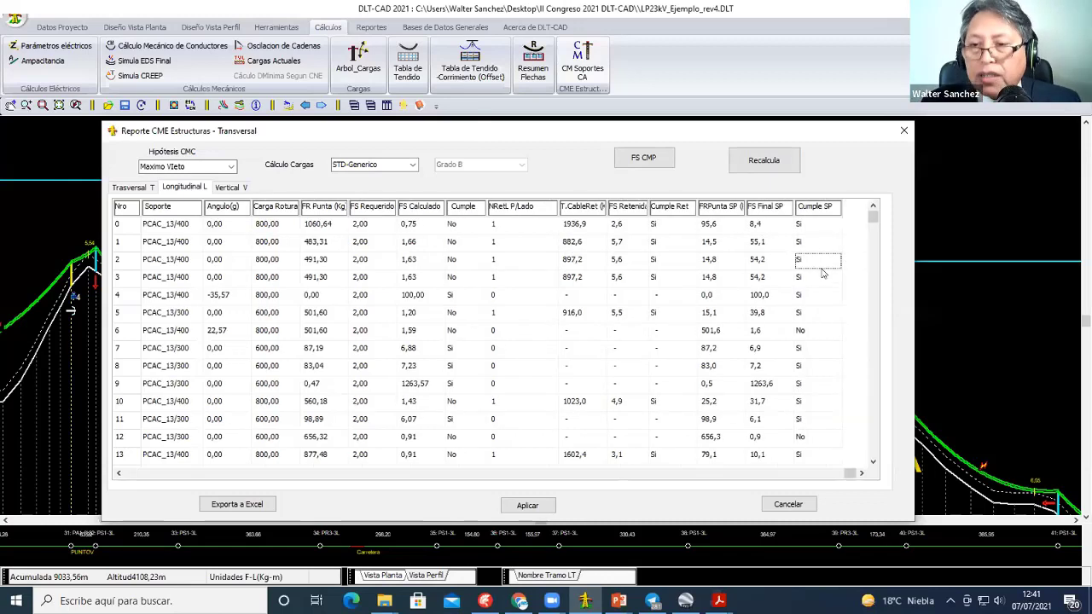
key(Left)
key(Left)
key(Left)
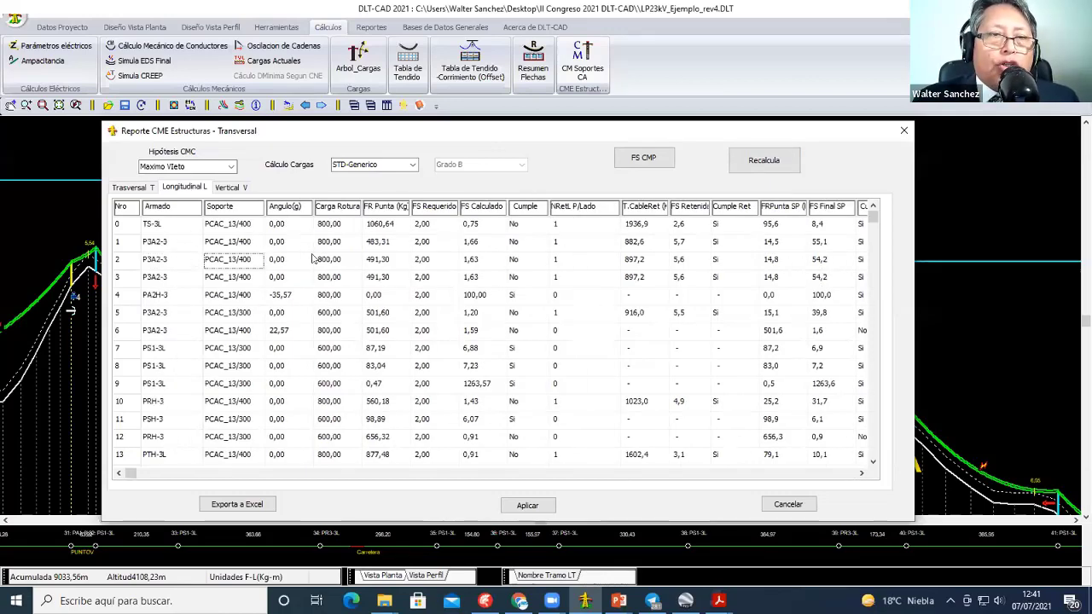
click(150, 188)
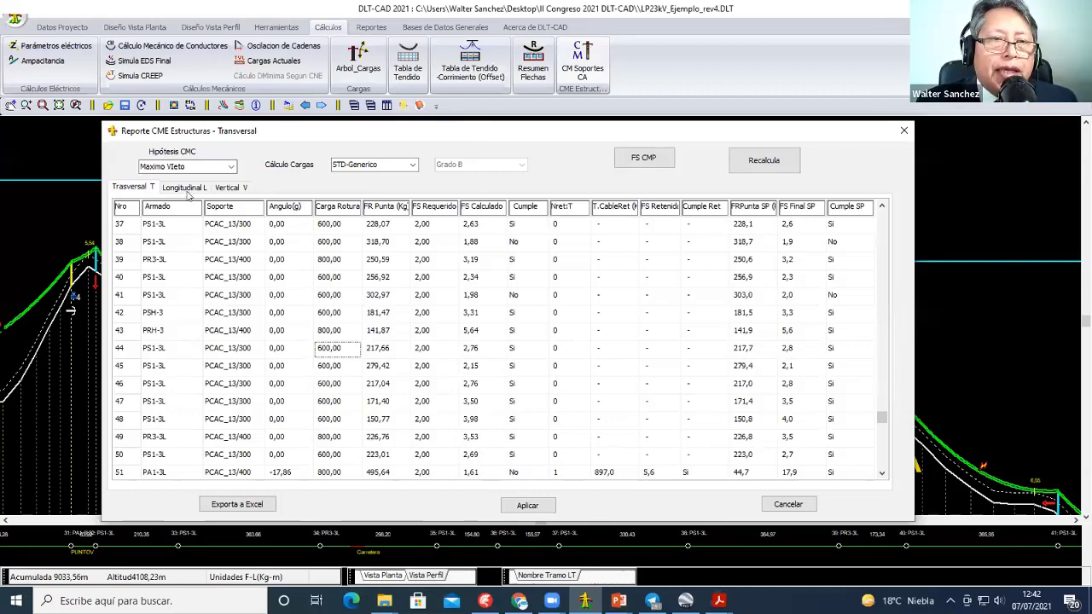
click(188, 193)
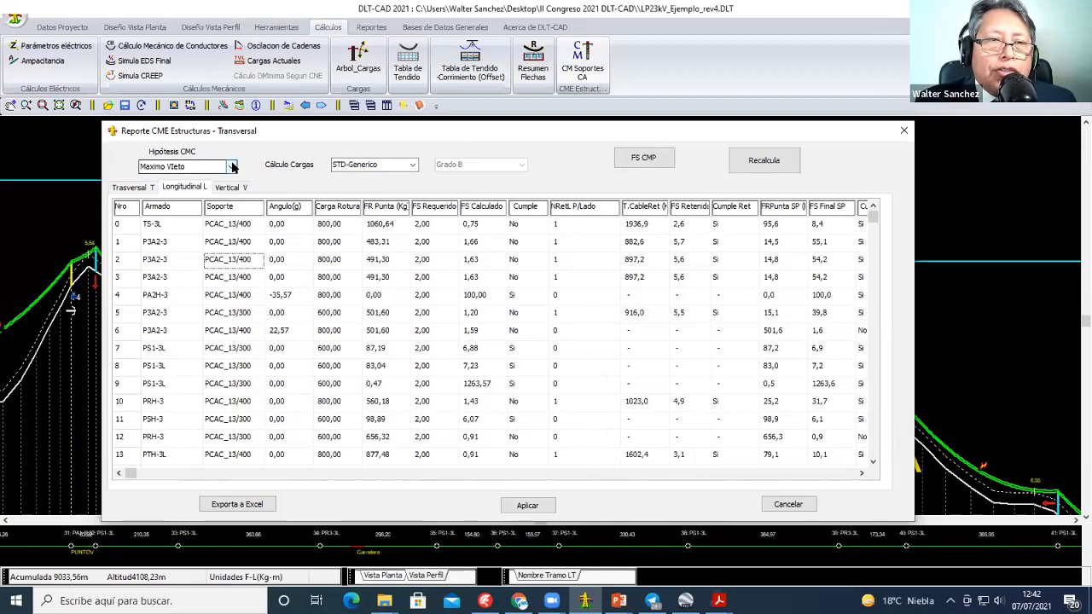
Step: Recalculate the longitudinal report under Minima Temperatura and check structure 1's FS Final SP 100,9
click(232, 166)
click(211, 188)
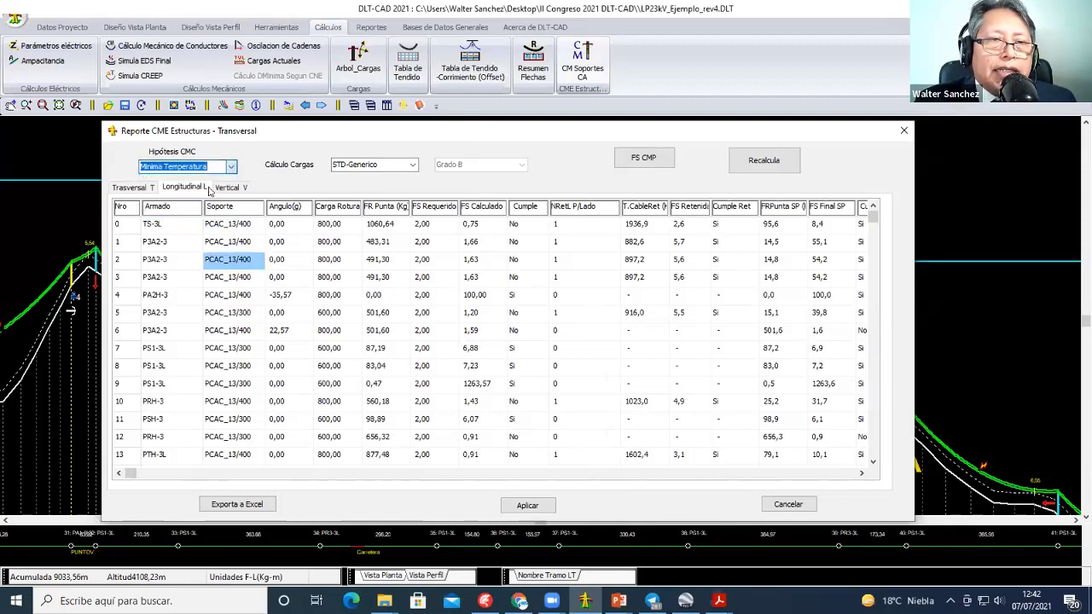
click(763, 161)
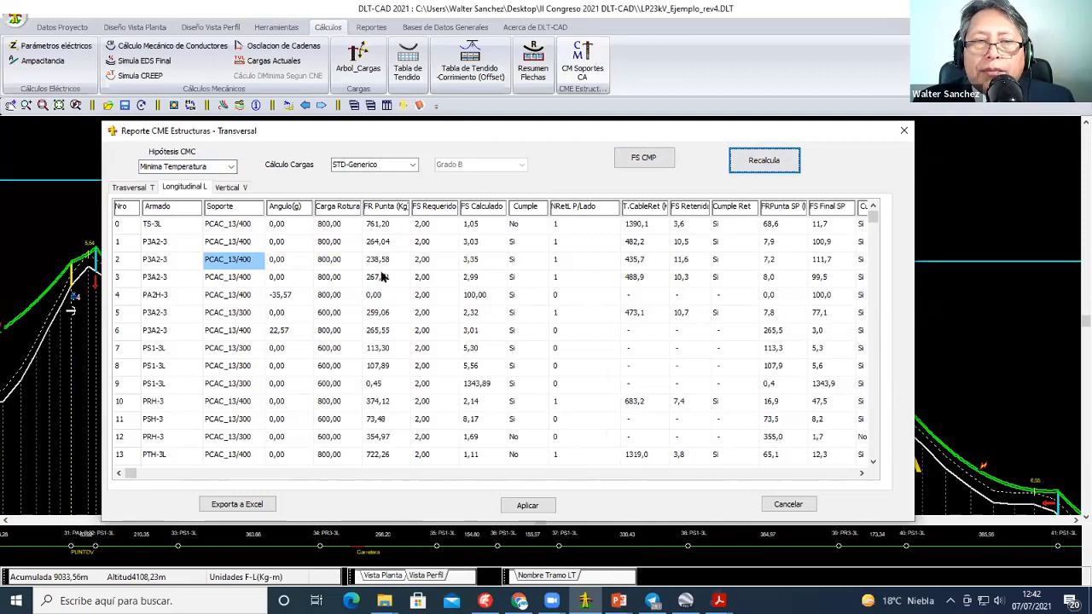
click(357, 259)
click(825, 244)
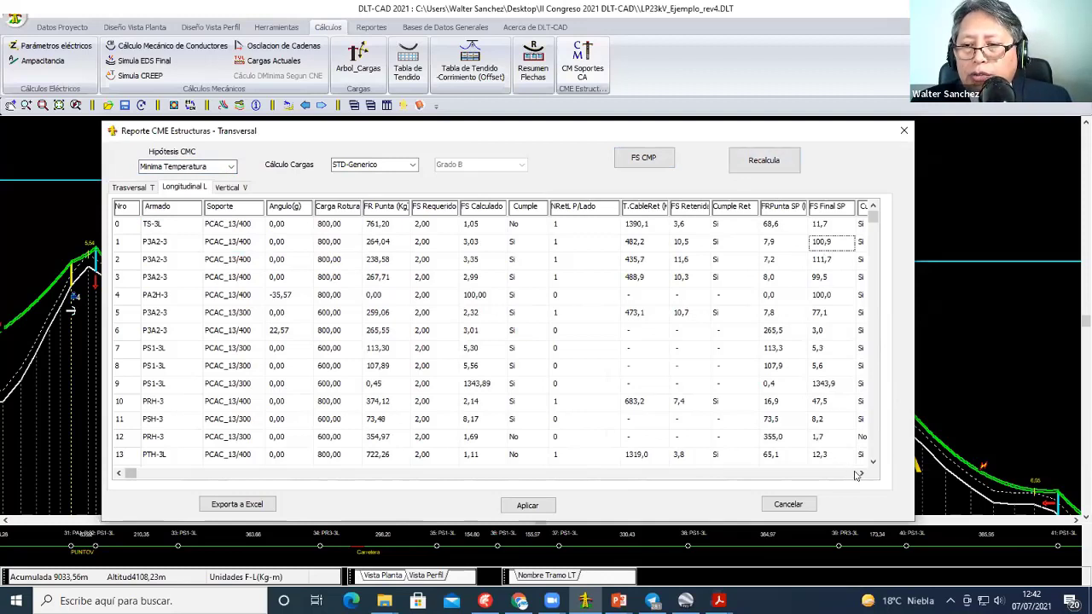
click(861, 473)
Step: Recalculate under Viento medio and review structures 2 and 4 in the results
click(197, 166)
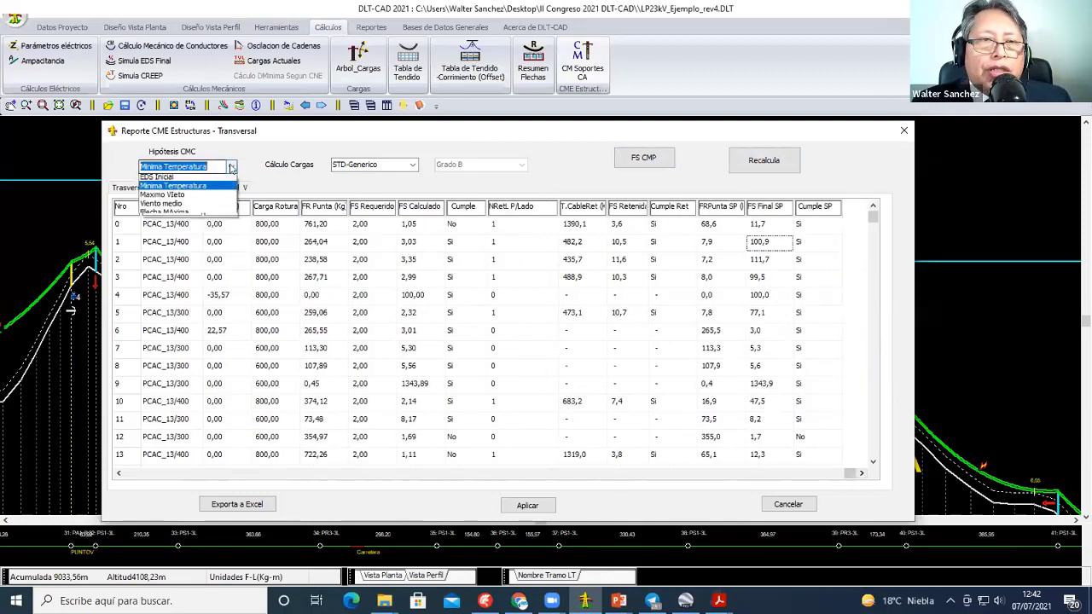
click(209, 206)
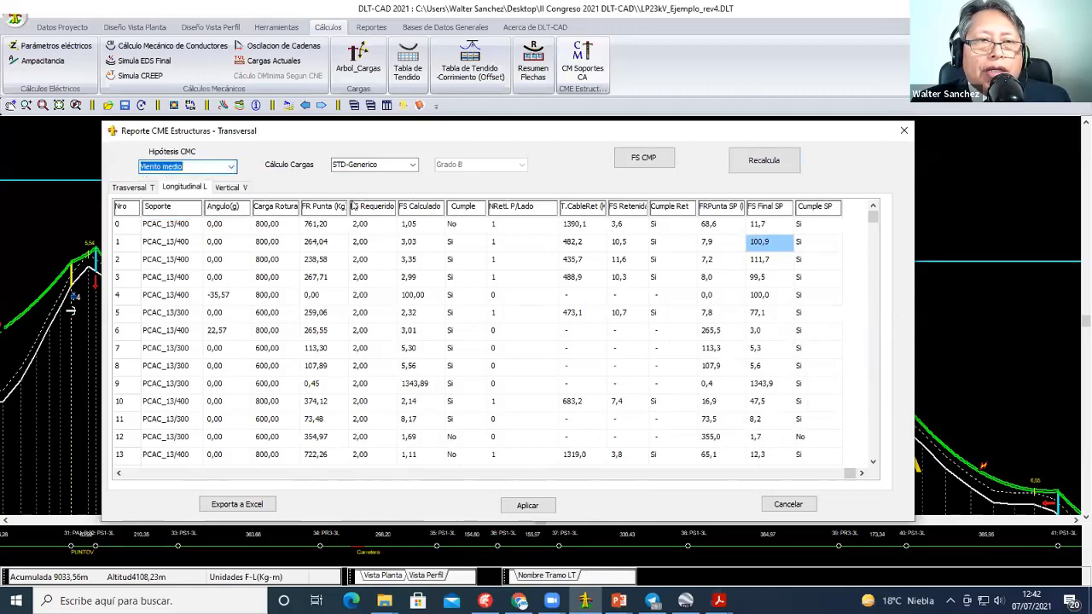
click(764, 160)
scroll(755, 333, down, 1)
scroll(755, 324, down, 2)
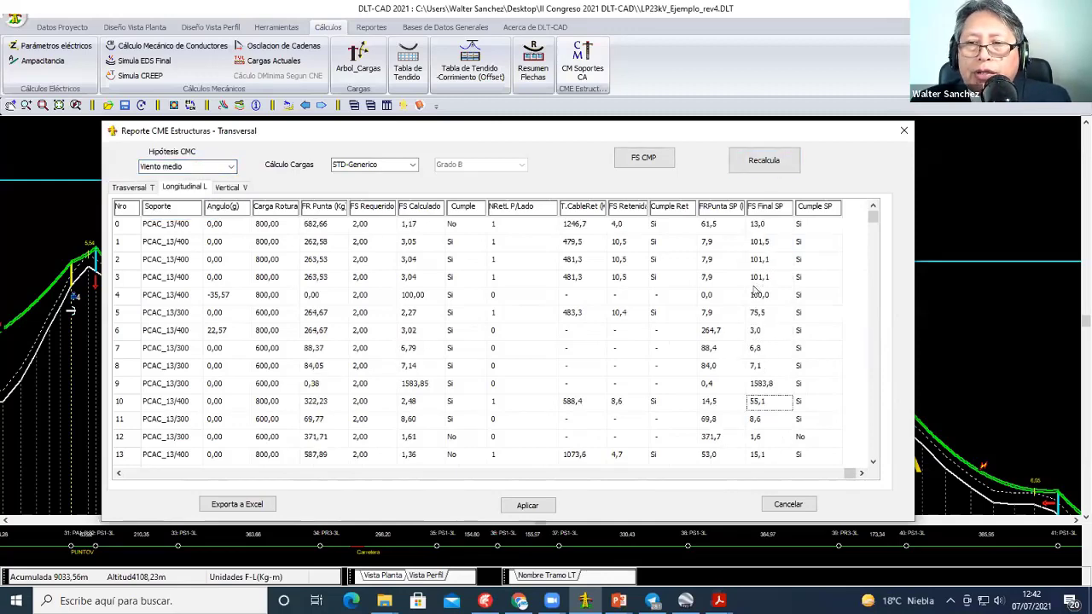
scroll(756, 307, down, 2)
scroll(758, 290, up, 2)
scroll(757, 290, up, 3)
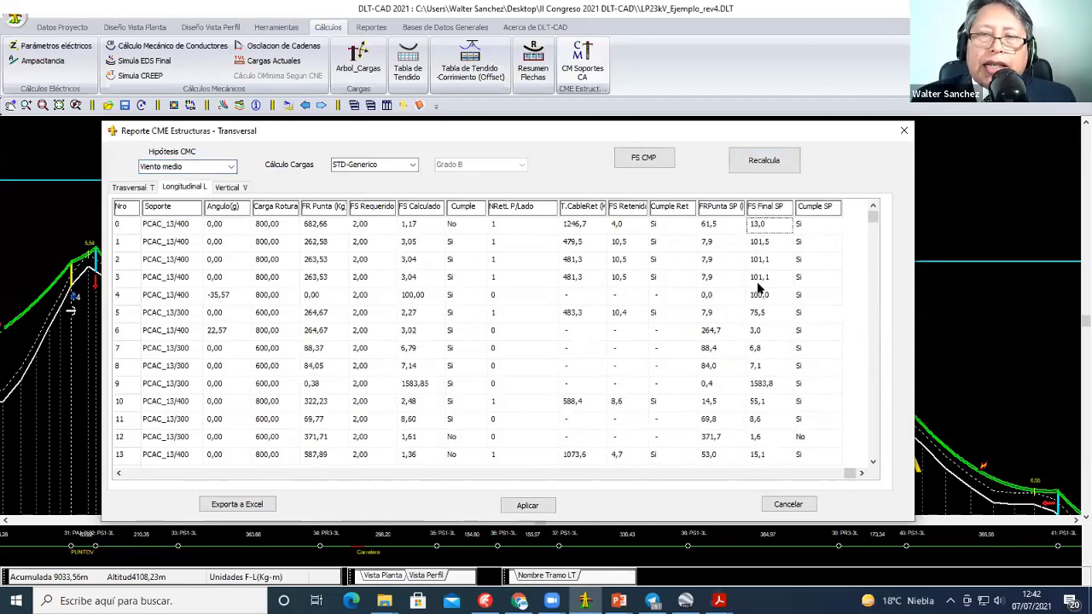
click(224, 260)
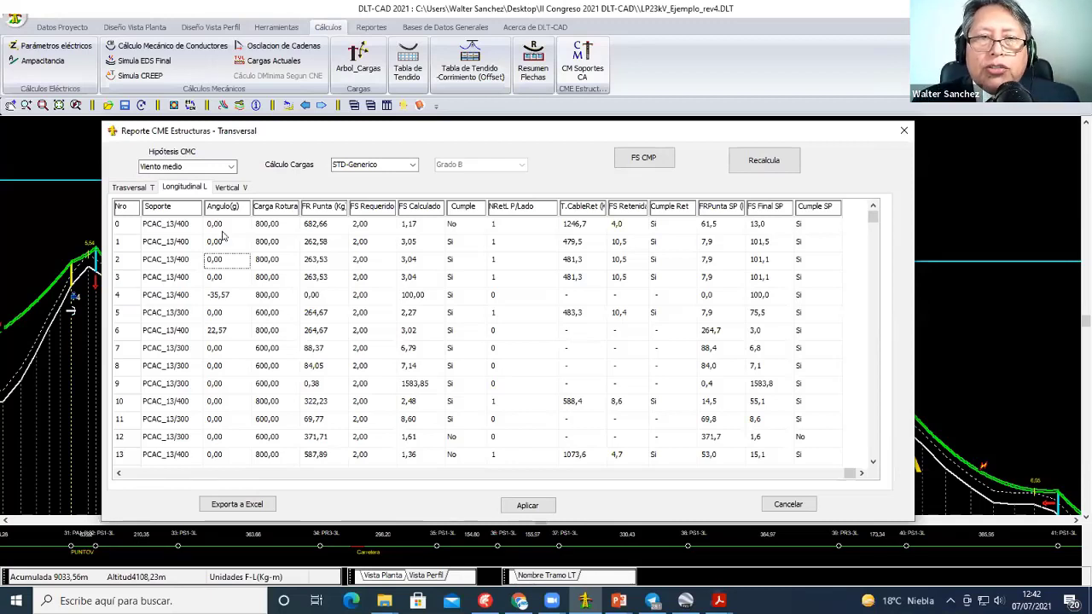
click(285, 294)
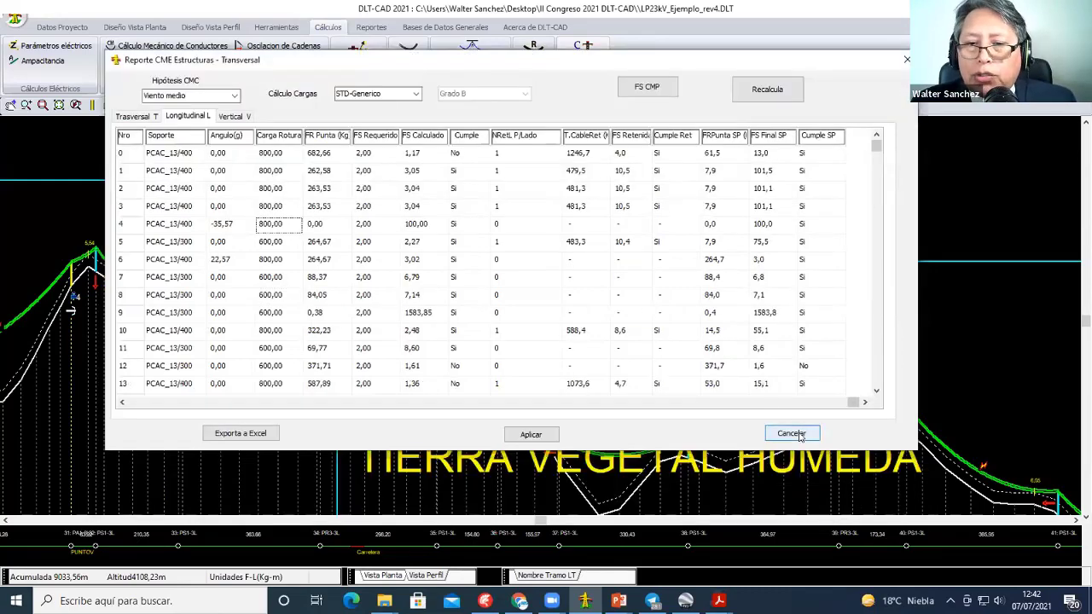
Step: Cancel the CME report and zoom out to the whole LP23kV_Ejemplo_rev4 profile, INICIO to FINAL
click(792, 434)
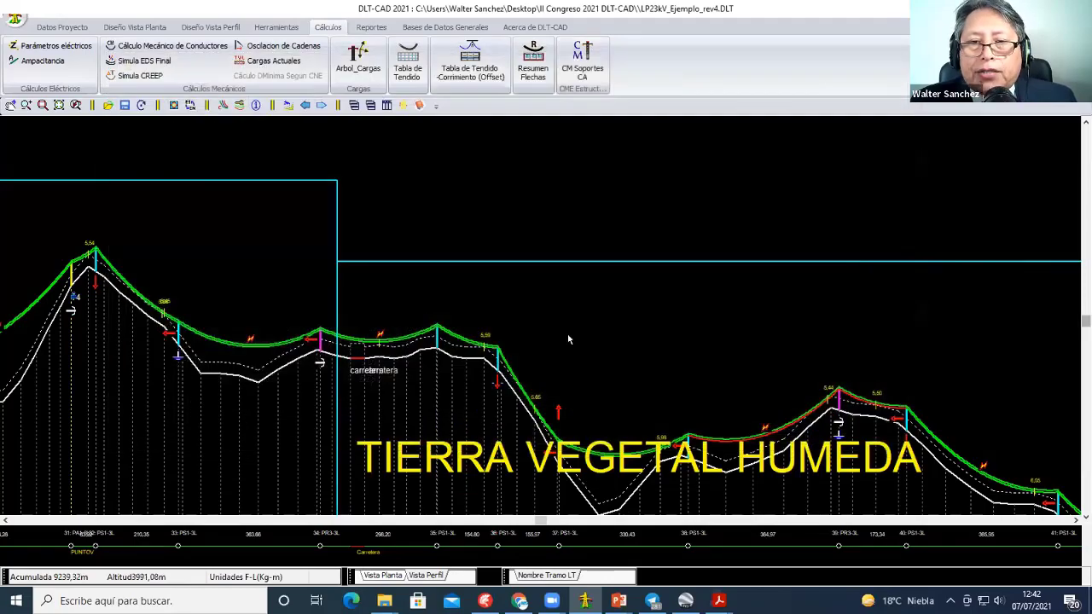
scroll(569, 340, down, 1)
scroll(572, 333, down, 1)
scroll(576, 320, down, 1)
scroll(581, 305, down, 1)
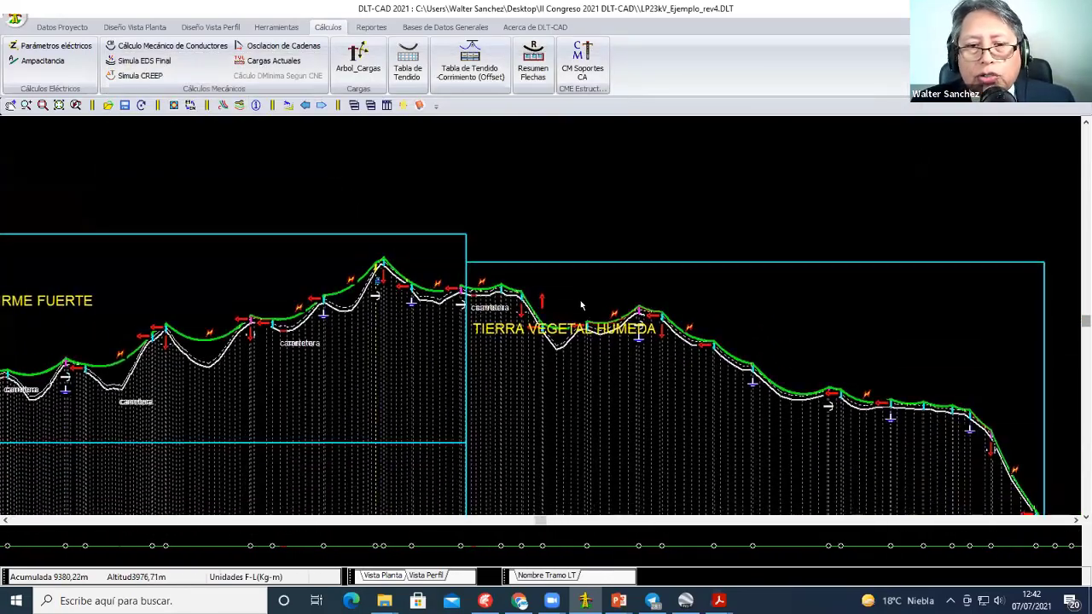
scroll(578, 306, down, 1)
scroll(597, 294, down, 1)
scroll(614, 286, down, 1)
scroll(613, 286, down, 1)
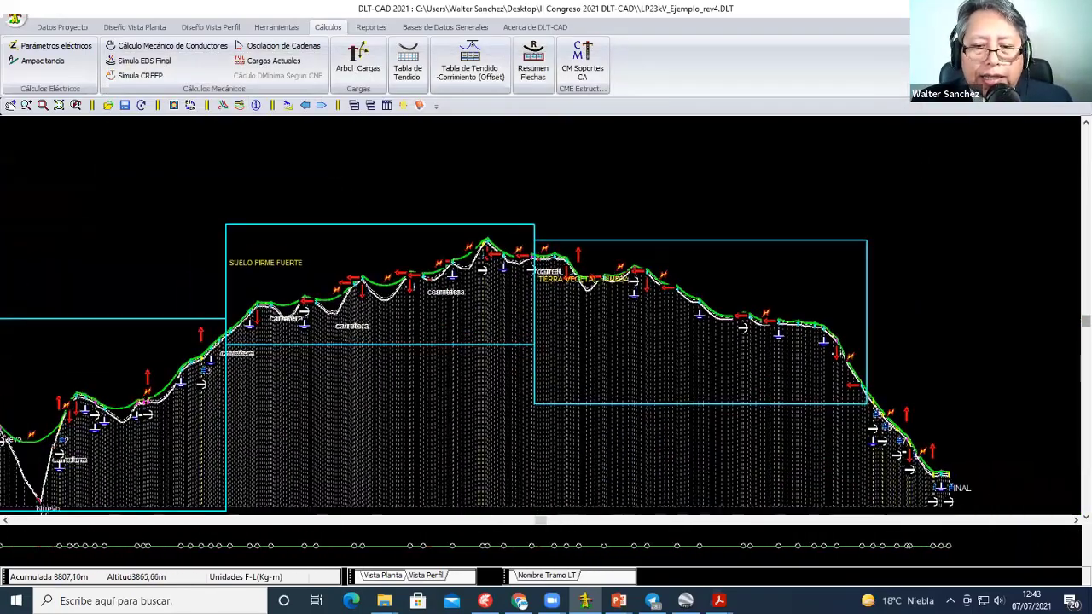
scroll(614, 286, down, 2)
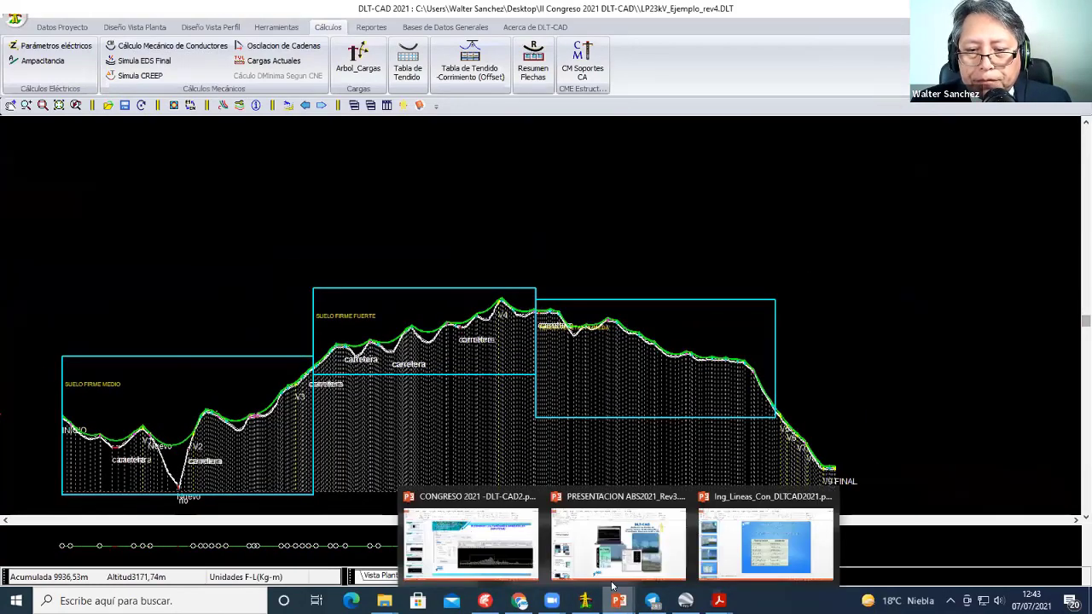
Step: Switch to CONGRESO 2021 -DLT-CAD2.pptx and move from slide 9 to slide 10, CALCULOS Y REPORTES
click(494, 551)
click(96, 412)
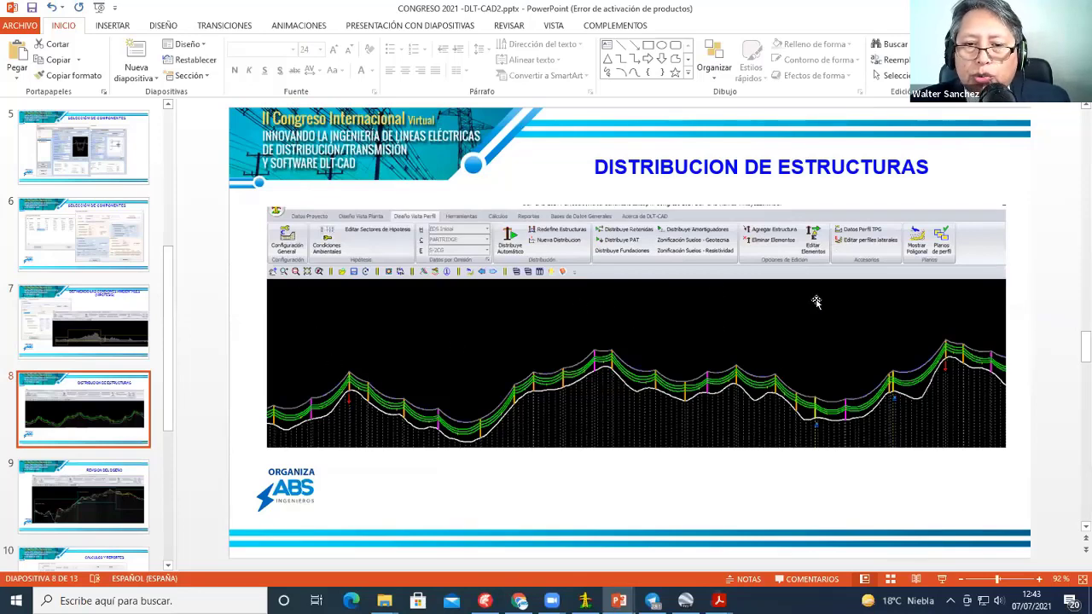
click(82, 498)
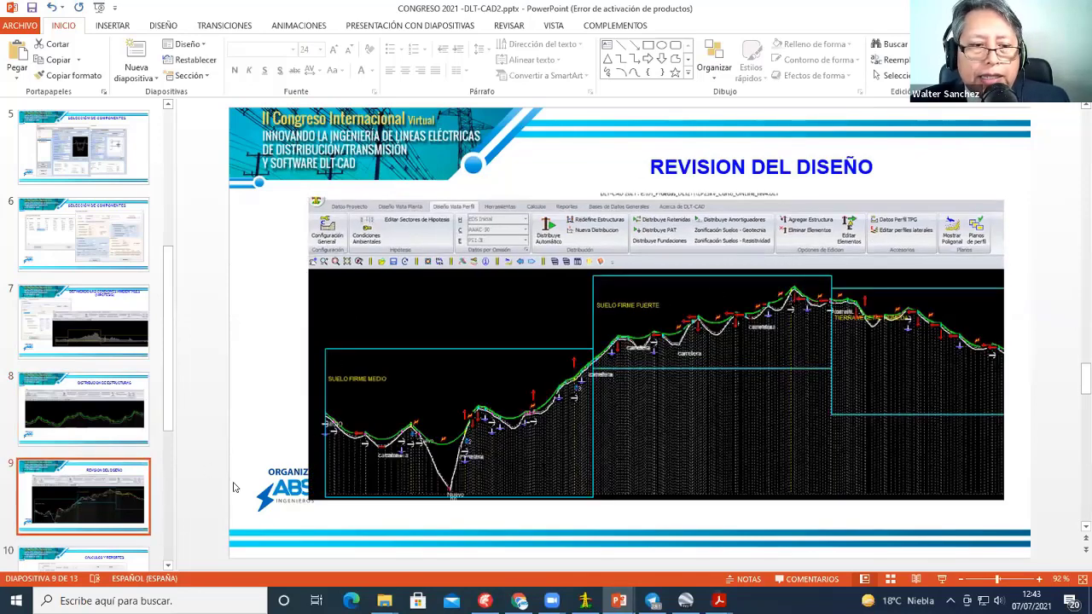
click(90, 562)
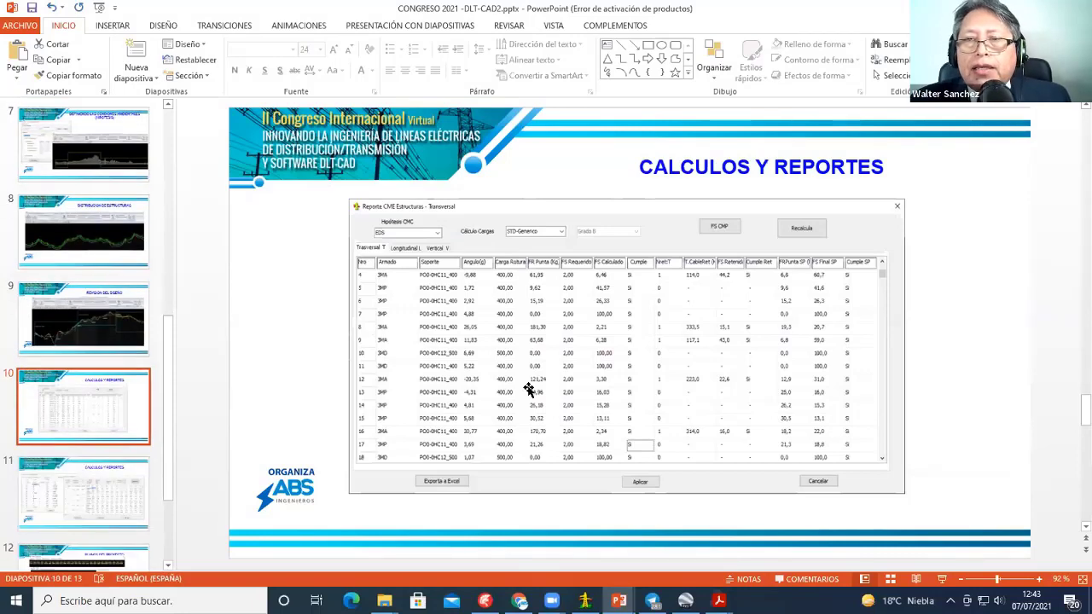
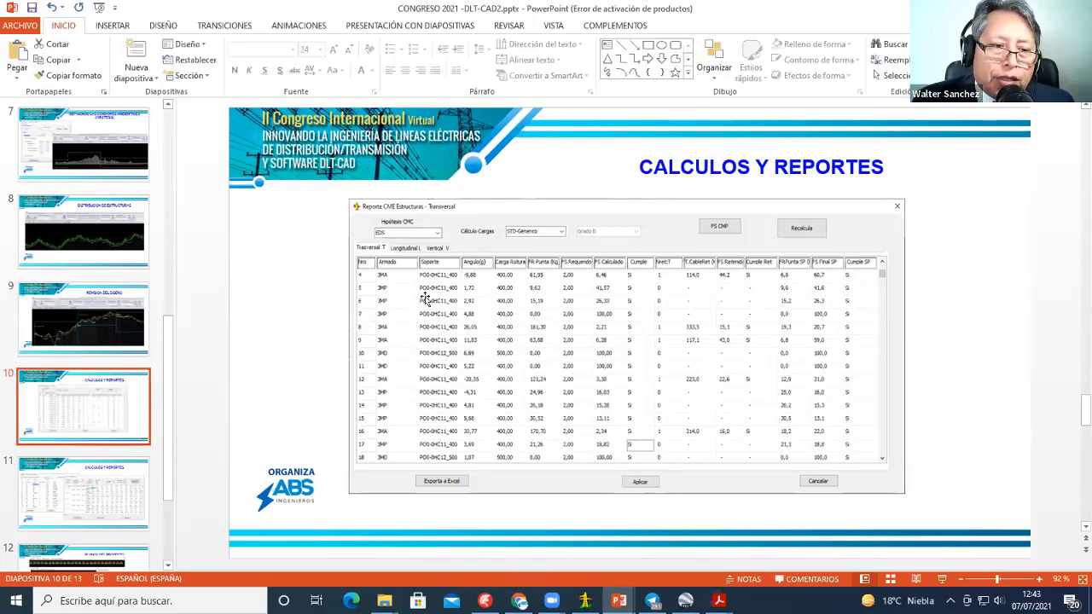
Step: Advance to slide 11's stringing tables, then bring up the DLT-CAD LP23kV line profile
key(Page_Down)
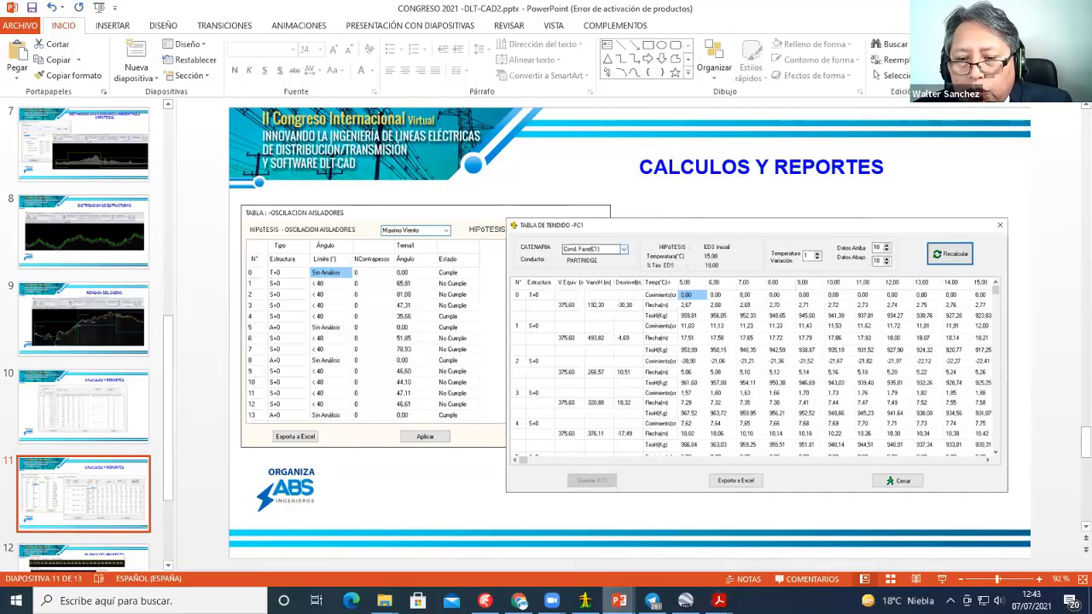
click(585, 601)
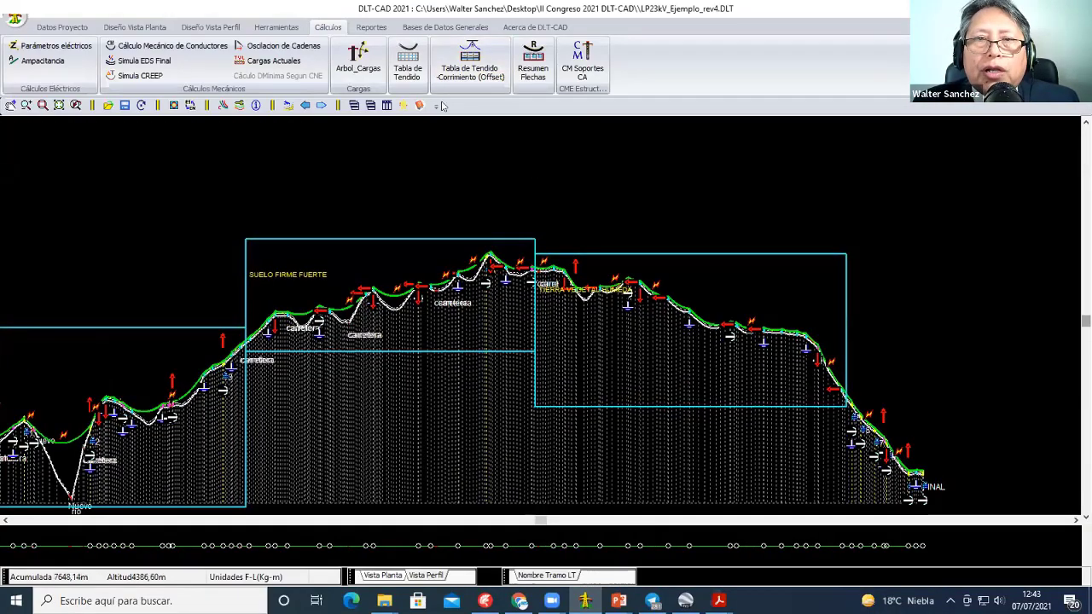
Step: Open the FC1 stringing table and inspect the first structures' tensions and sags at 10–11 degrees
click(408, 61)
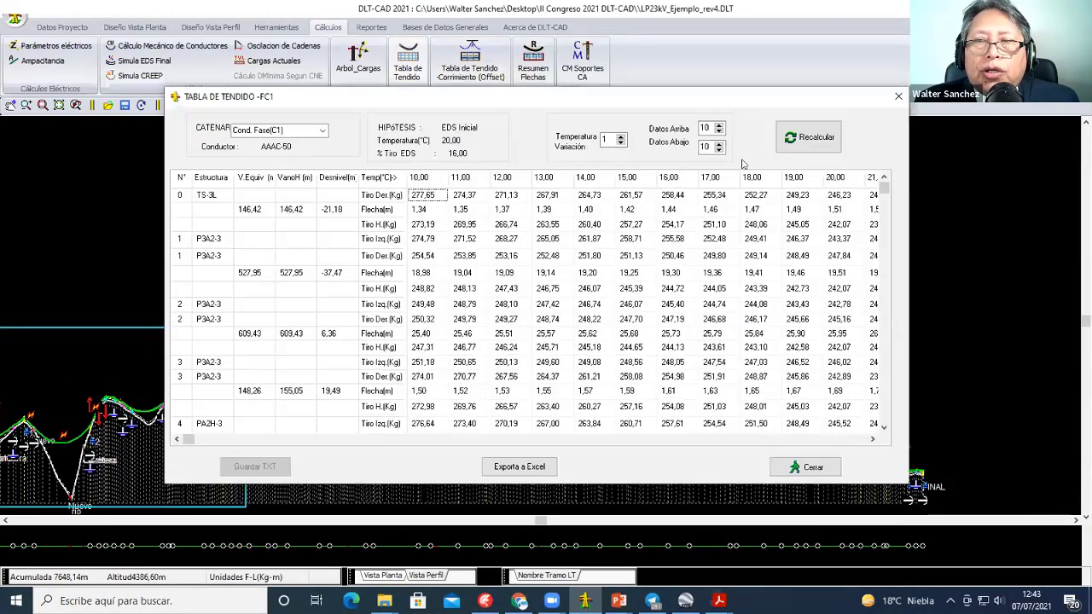
click(408, 238)
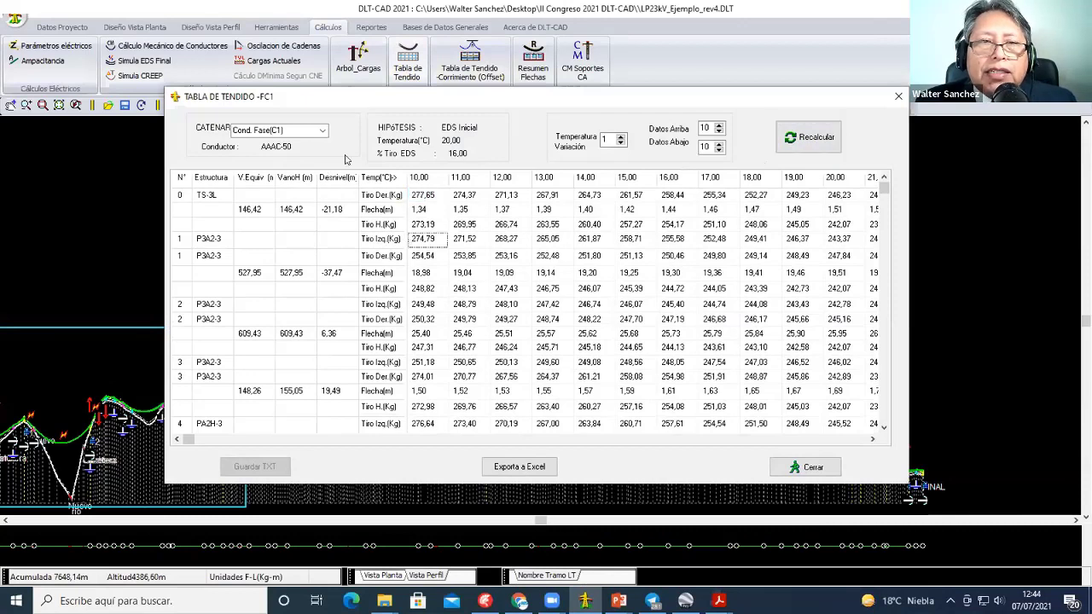
click(423, 255)
click(462, 225)
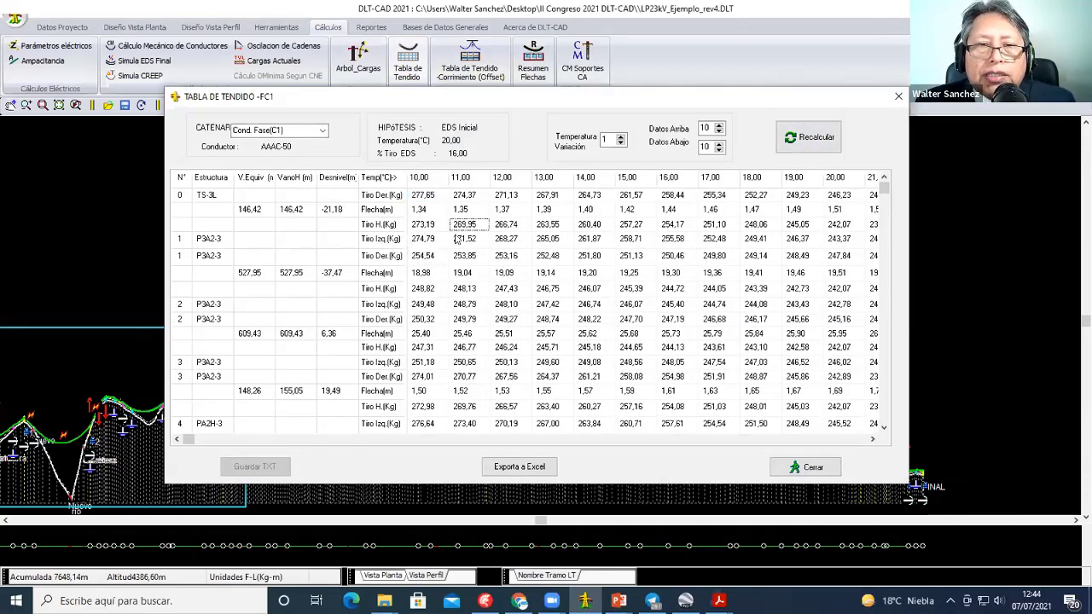
click(429, 211)
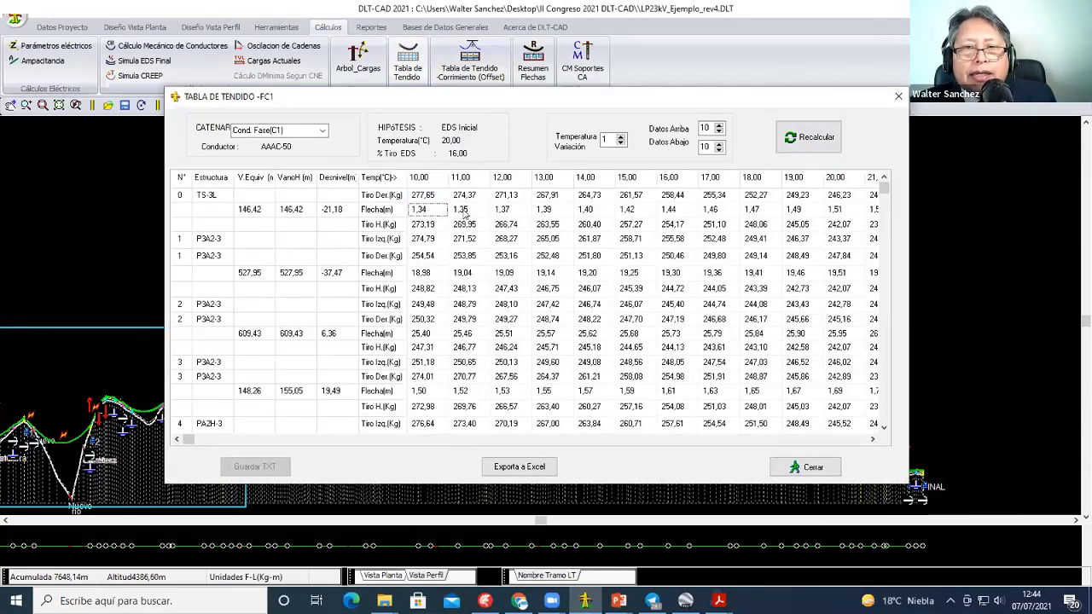
click(462, 211)
click(423, 273)
click(462, 273)
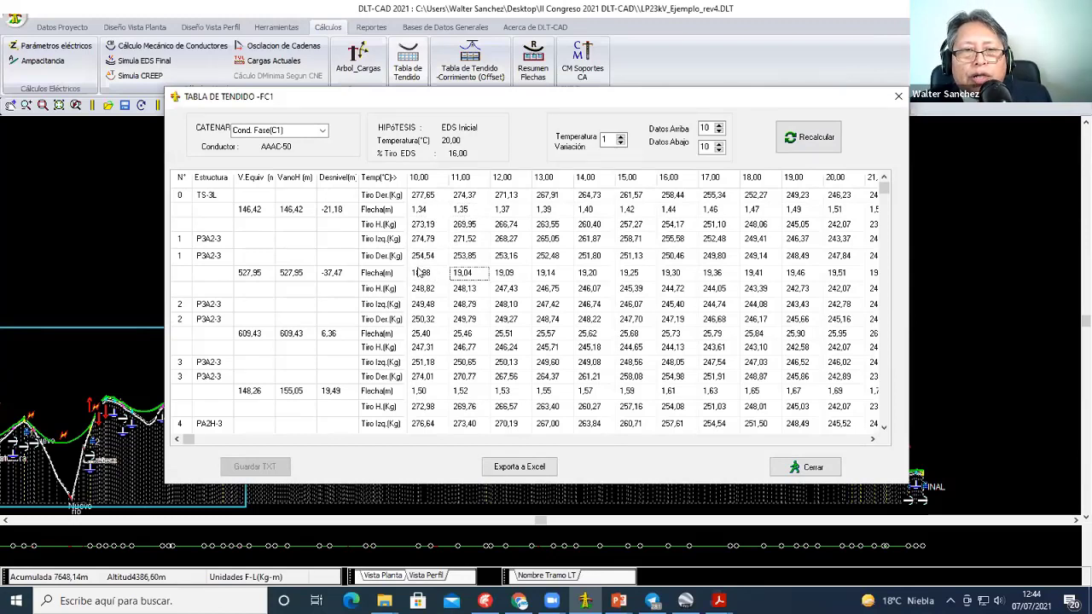
Step: Compare the 527,95 span's sag at higher temperatures and browse across the table's rows
click(506, 275)
click(549, 275)
click(603, 275)
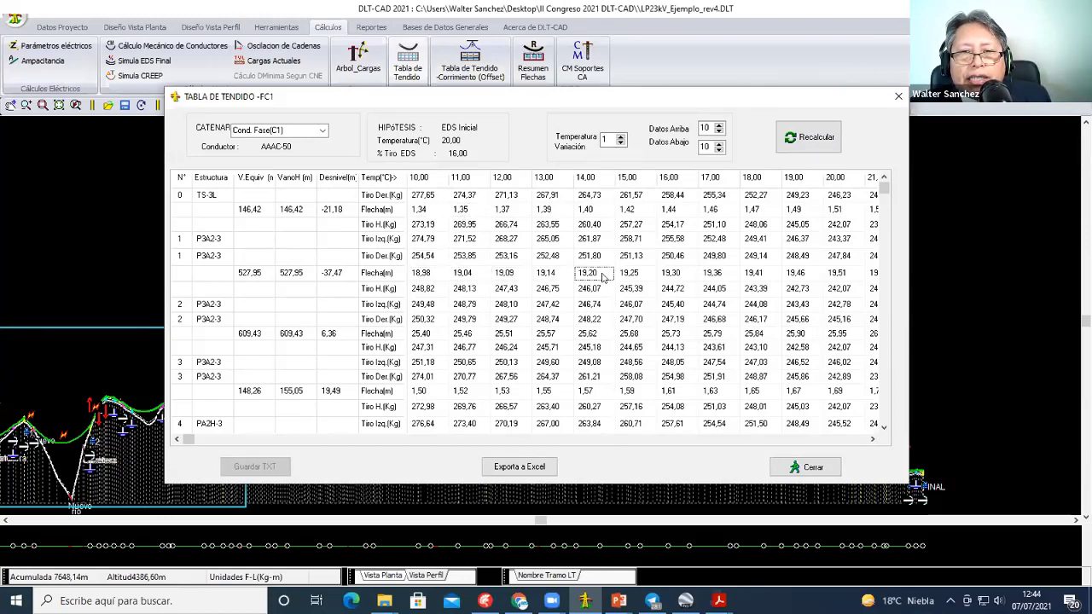
click(495, 278)
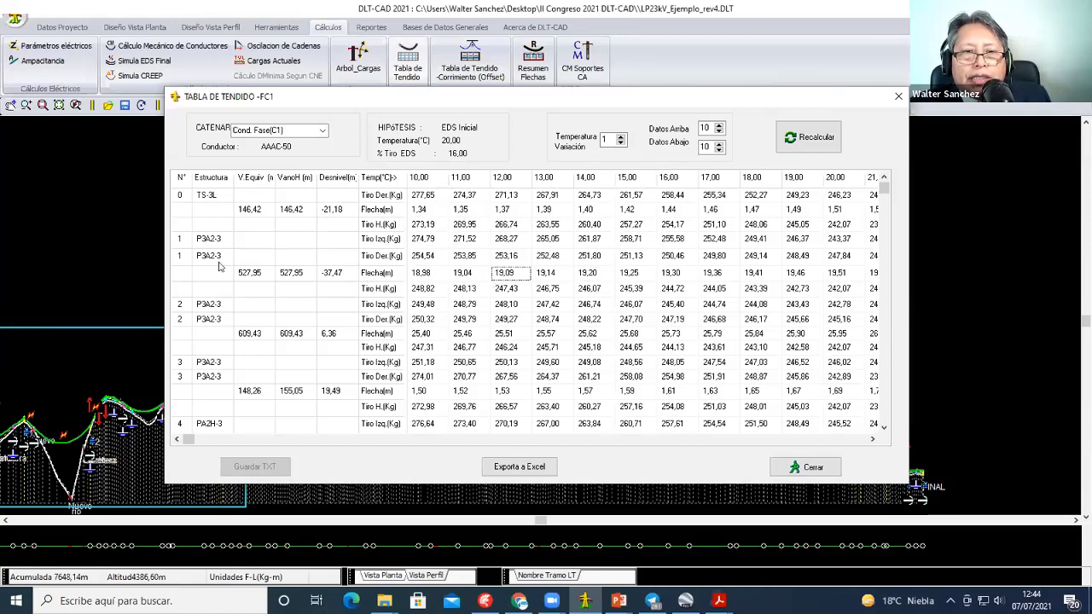
click(559, 198)
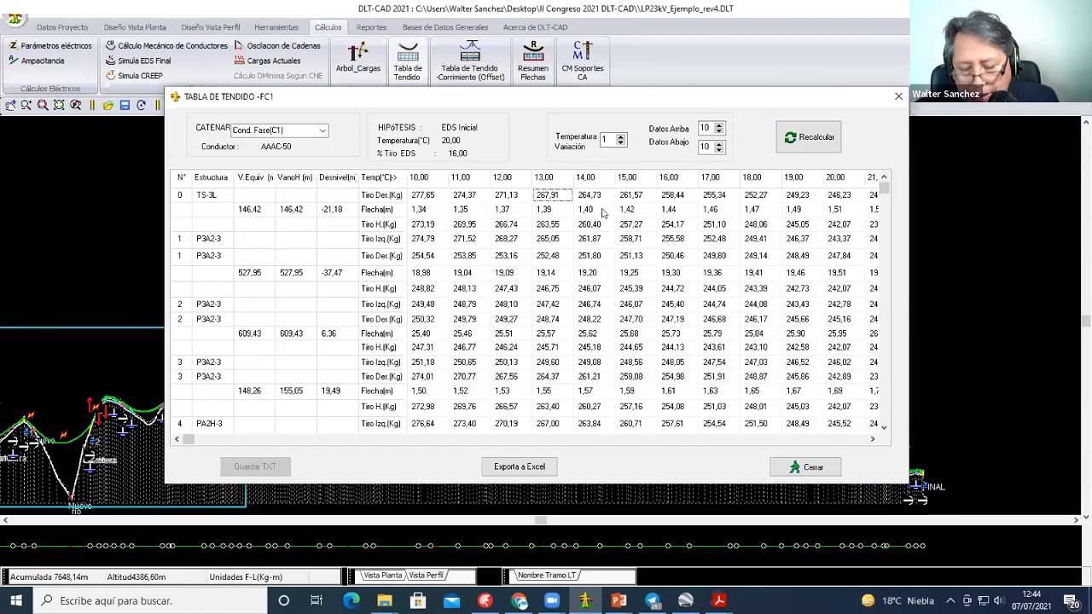
key(Right)
key(Right)
key(Right)
key(Right)
key(Right)
key(Right)
key(Right)
key(Right)
key(Right)
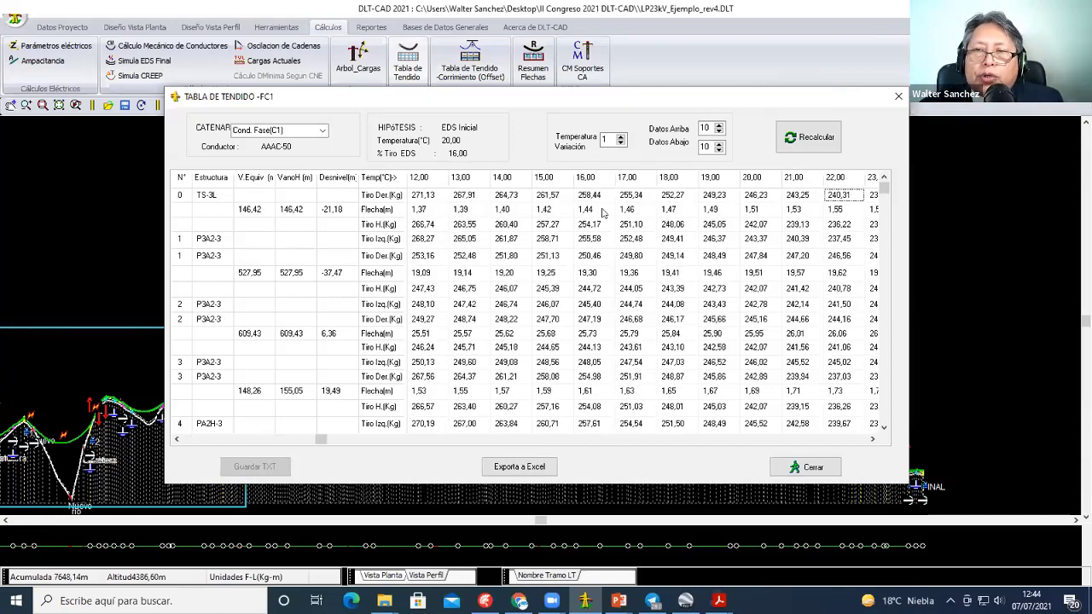
key(Right)
key(Right)
key(Right)
key(Right)
key(Right)
key(Right)
key(Right)
key(Right)
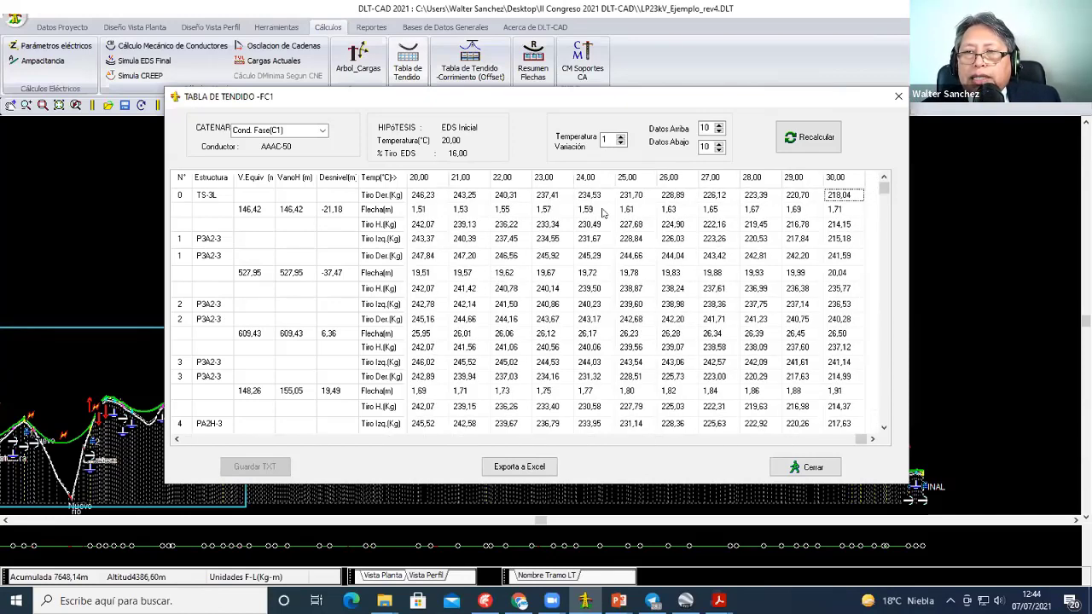
key(Left)
key(Down)
key(Down)
key(Down)
key(Down)
key(Down)
key(Down)
key(Down)
key(Down)
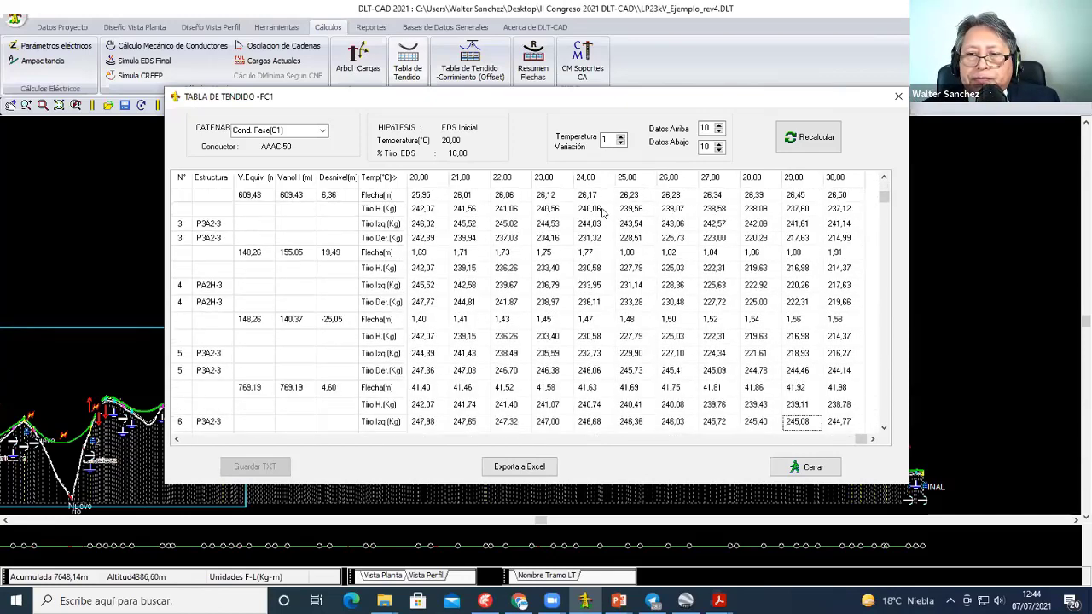
key(Up)
key(Up)
key(Up)
key(Up)
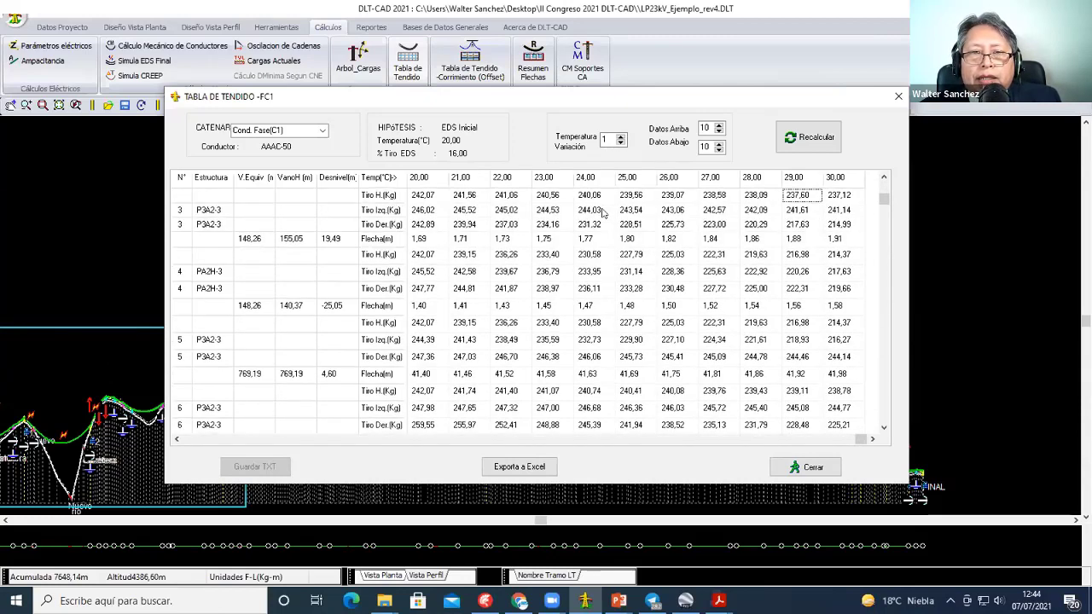
Step: Follow the 148,26 span's sag as temperature rises up to 30,00 degrees
click(441, 244)
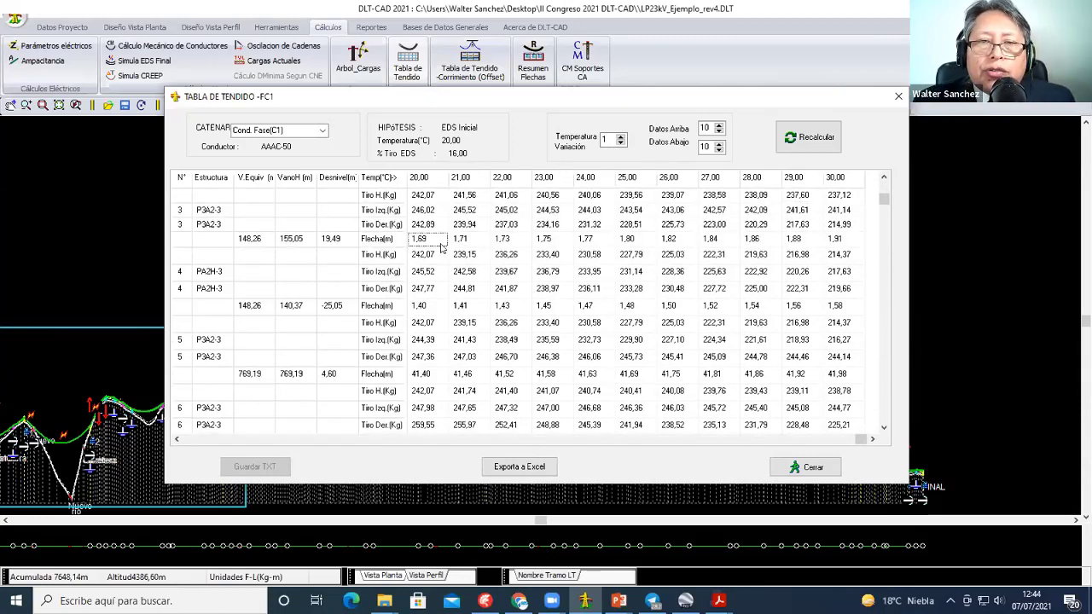
click(468, 240)
click(512, 240)
click(544, 239)
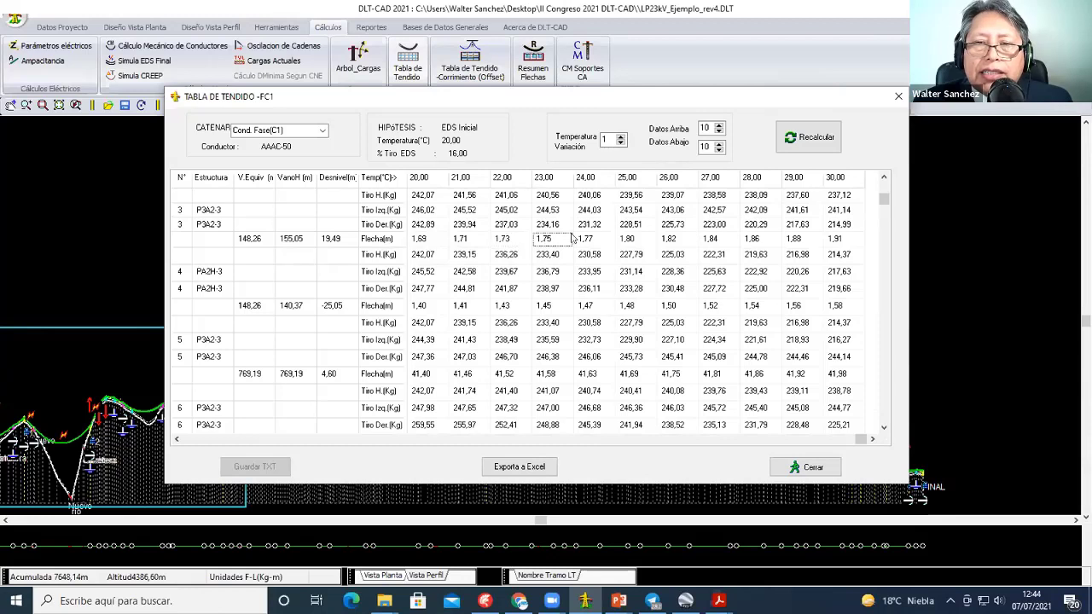
click(598, 240)
click(641, 239)
click(669, 239)
click(703, 240)
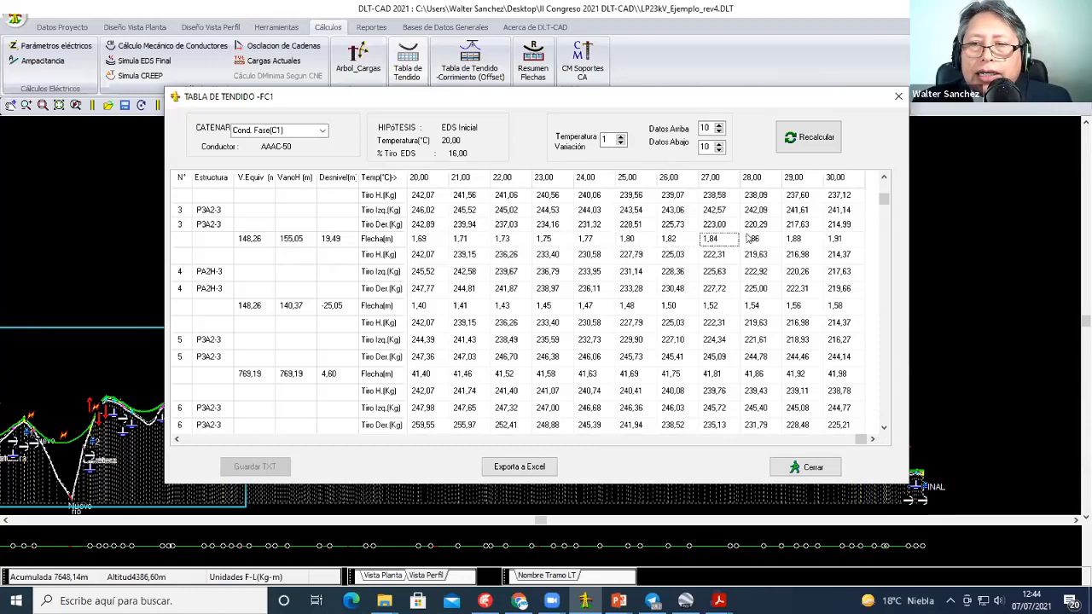
click(749, 239)
click(794, 239)
click(835, 239)
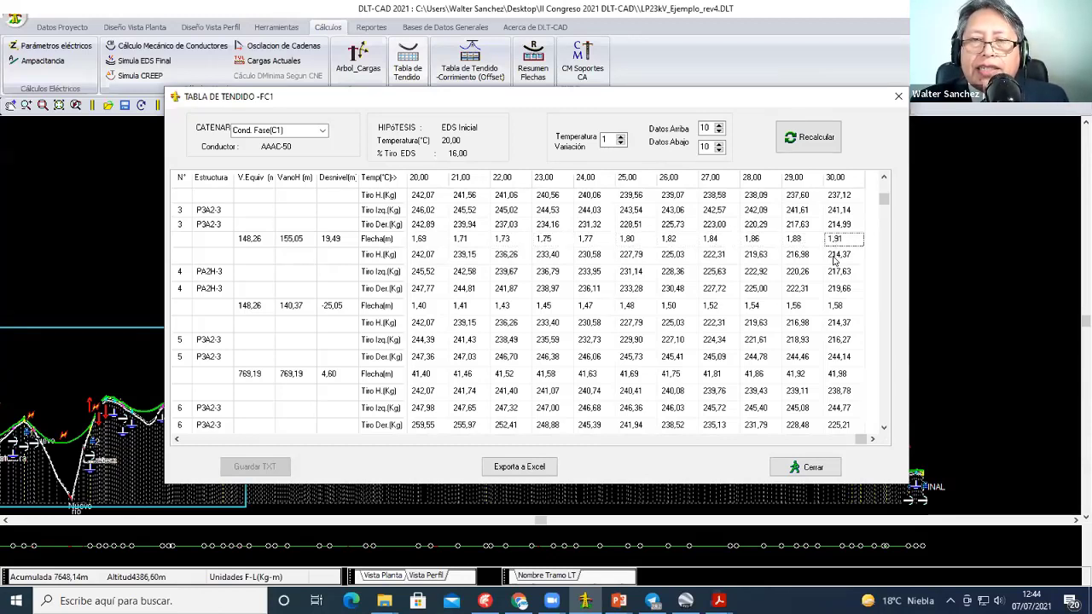
Step: Follow the next span's sag from 20,00 up to 30,00 degrees (1,58)
click(417, 307)
click(461, 307)
click(503, 307)
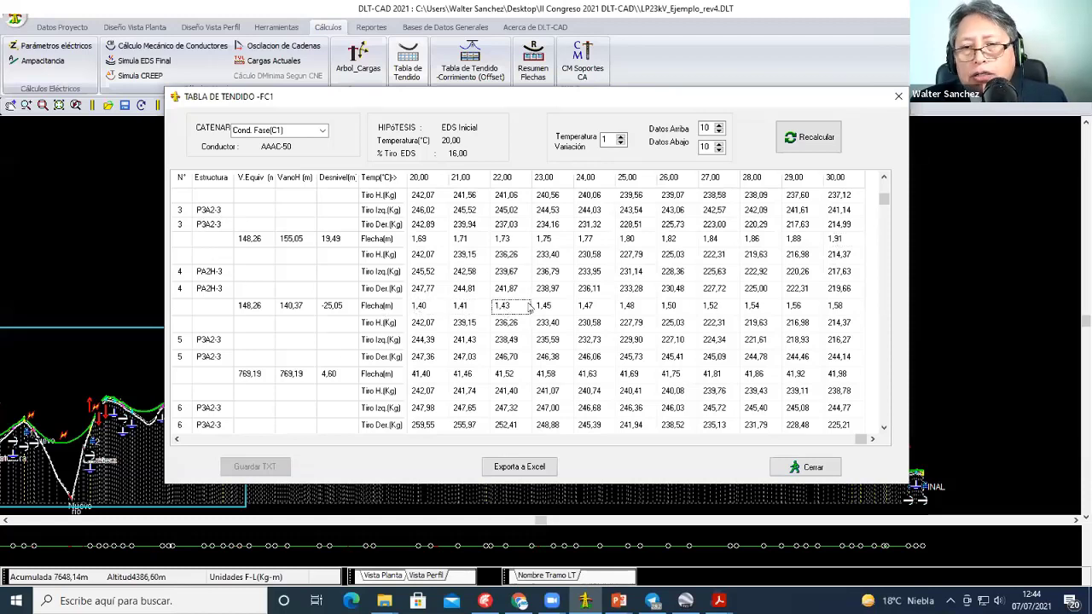
click(545, 307)
click(586, 309)
click(629, 311)
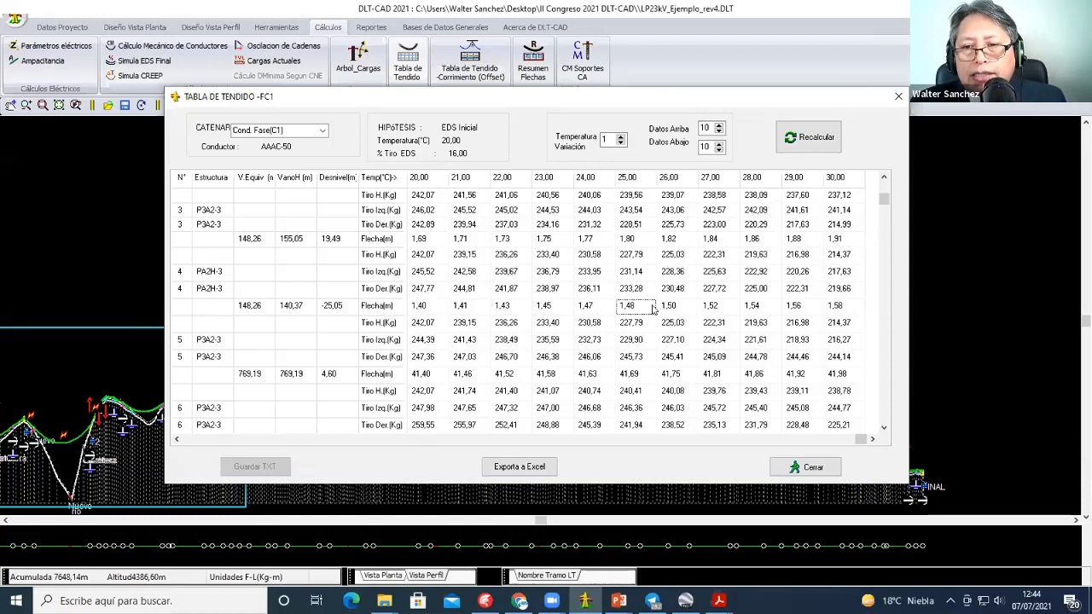
click(670, 309)
click(718, 308)
click(767, 312)
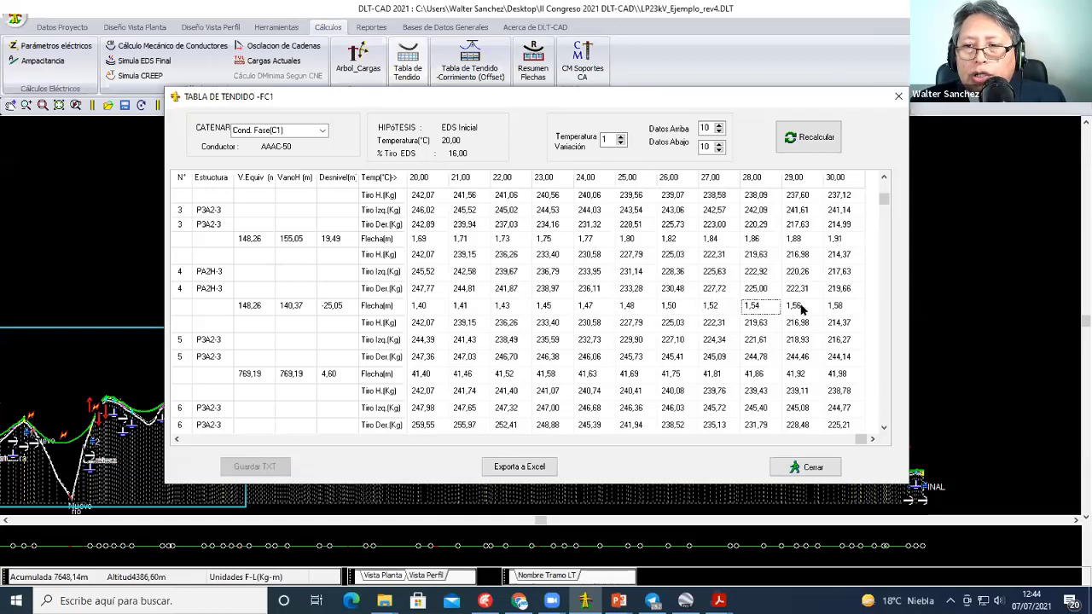
click(809, 310)
click(828, 309)
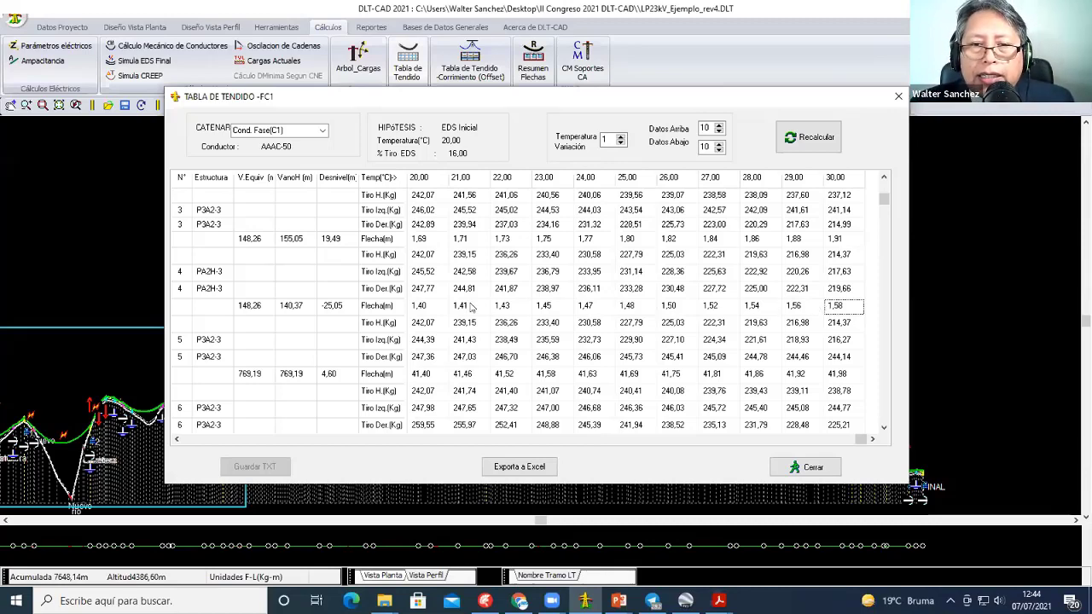
click(432, 307)
mouse_move(720, 601)
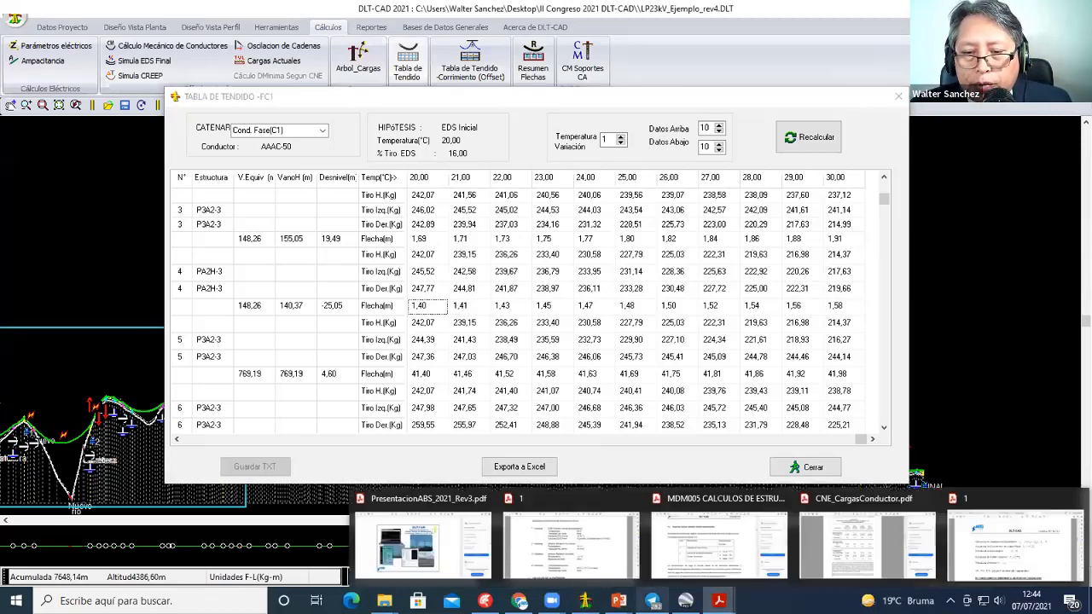
Step: Show page 3 of the catenary PDF, enlarged to read the span diagram
click(570, 546)
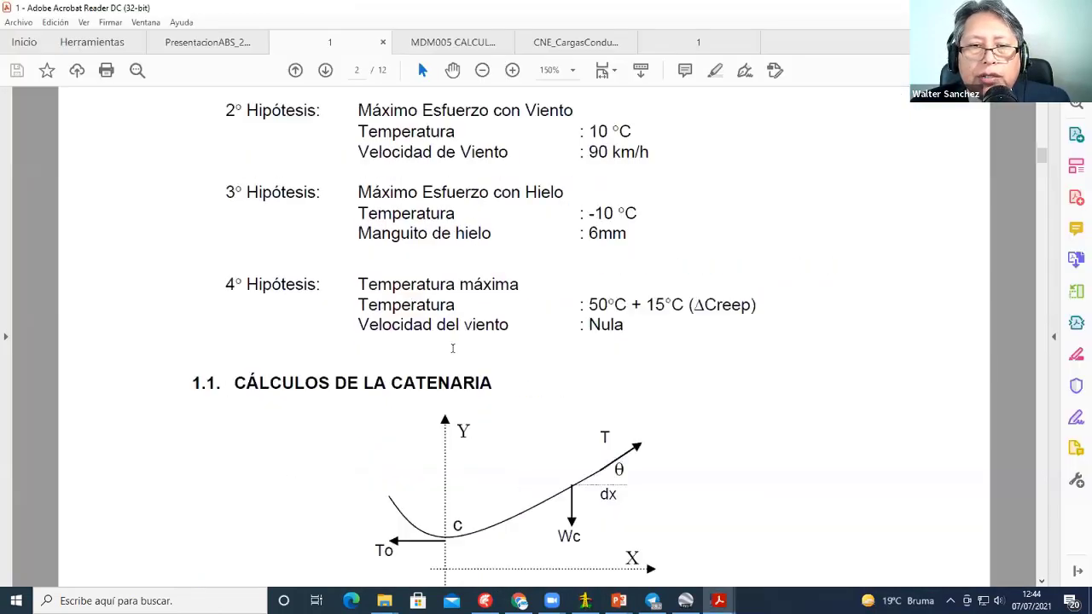
scroll(453, 350, down, 3)
scroll(453, 350, down, 5)
scroll(453, 350, down, 5)
scroll(457, 355, down, 2)
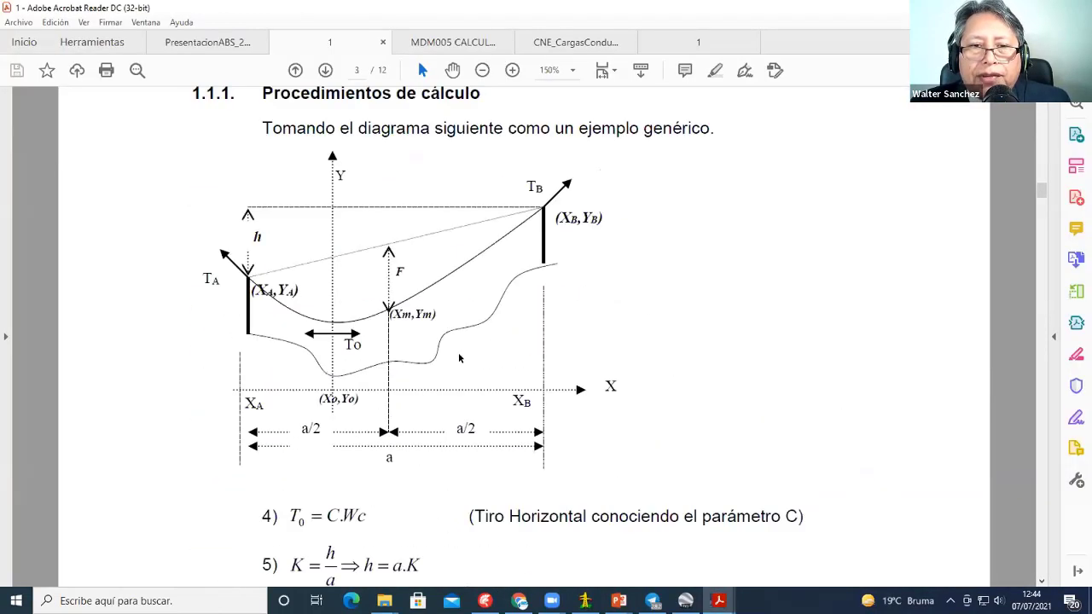
scroll(459, 359, down, 1)
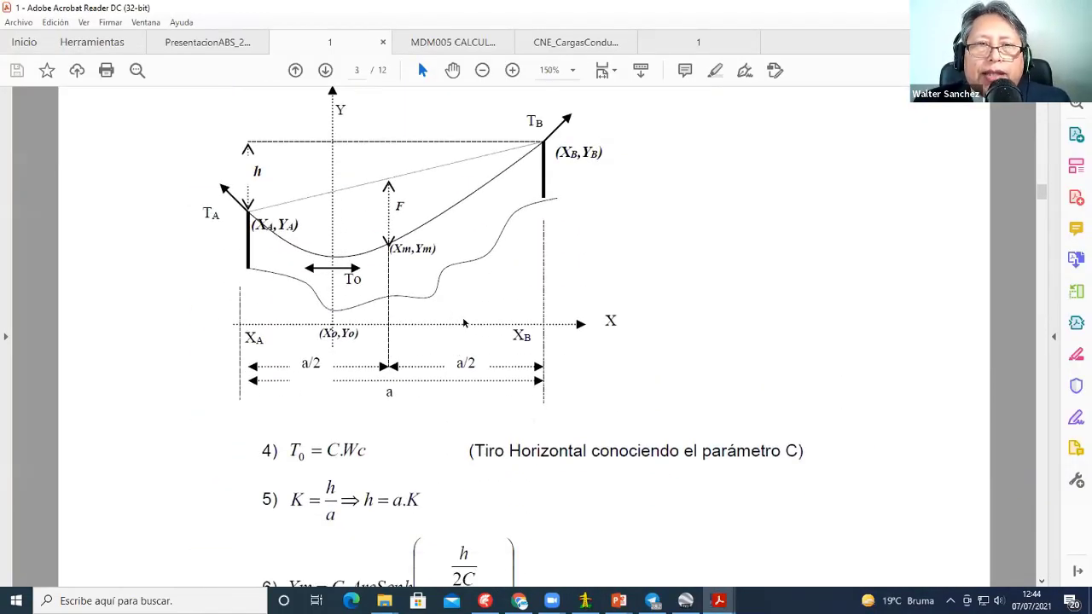
scroll(467, 324, up, 1)
click(512, 70)
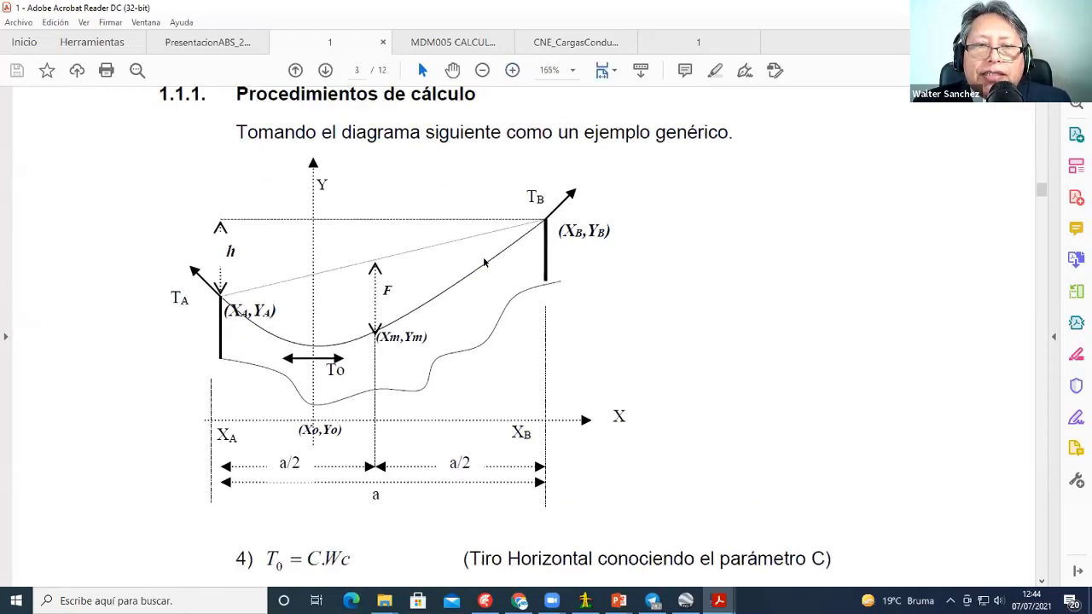
scroll(485, 290, down, 1)
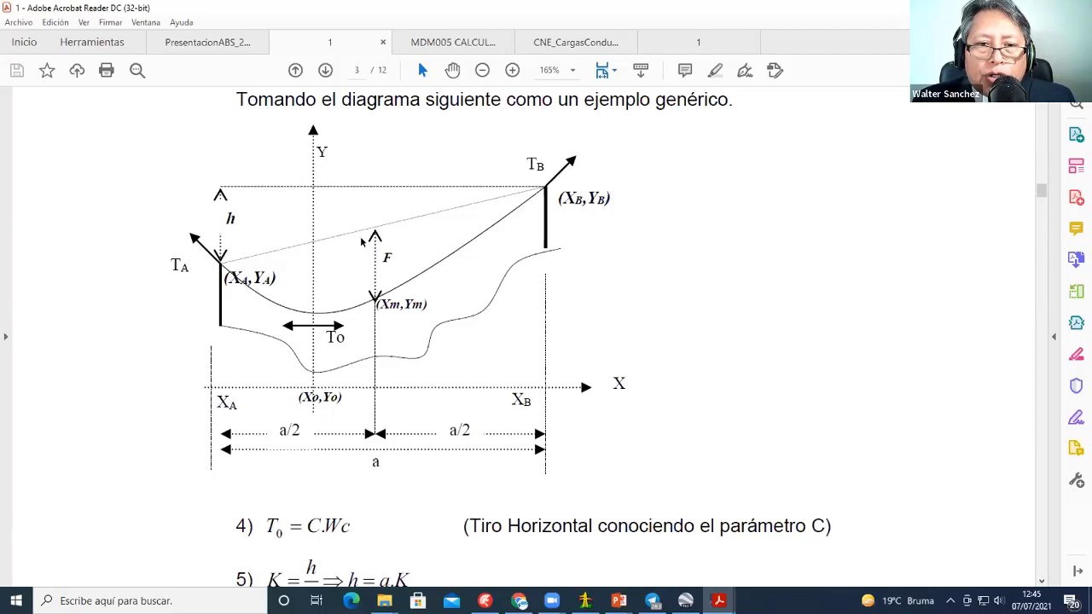
click(586, 597)
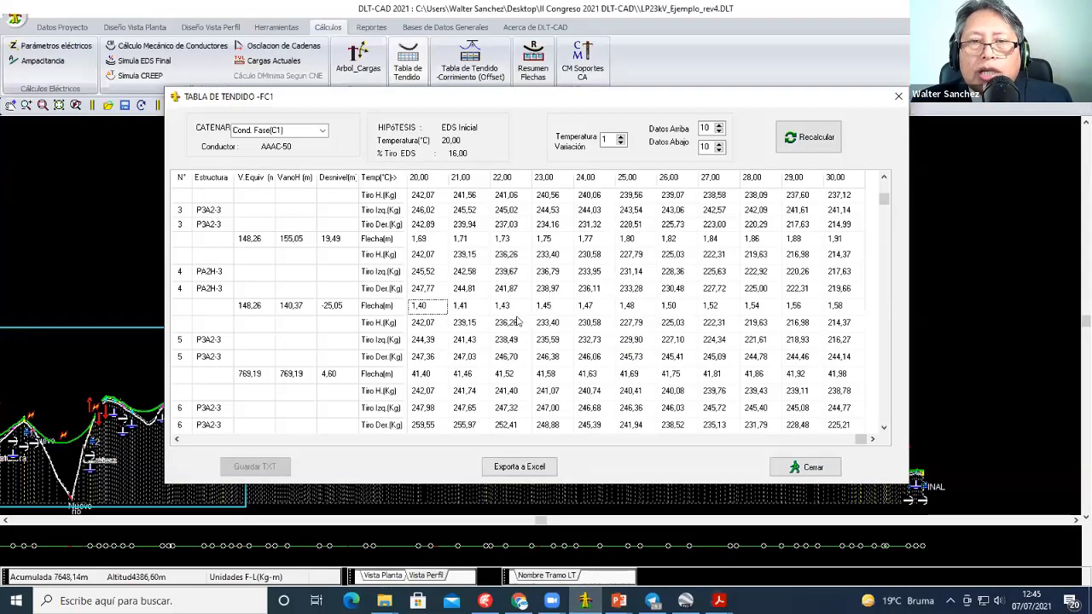
click(461, 308)
click(502, 307)
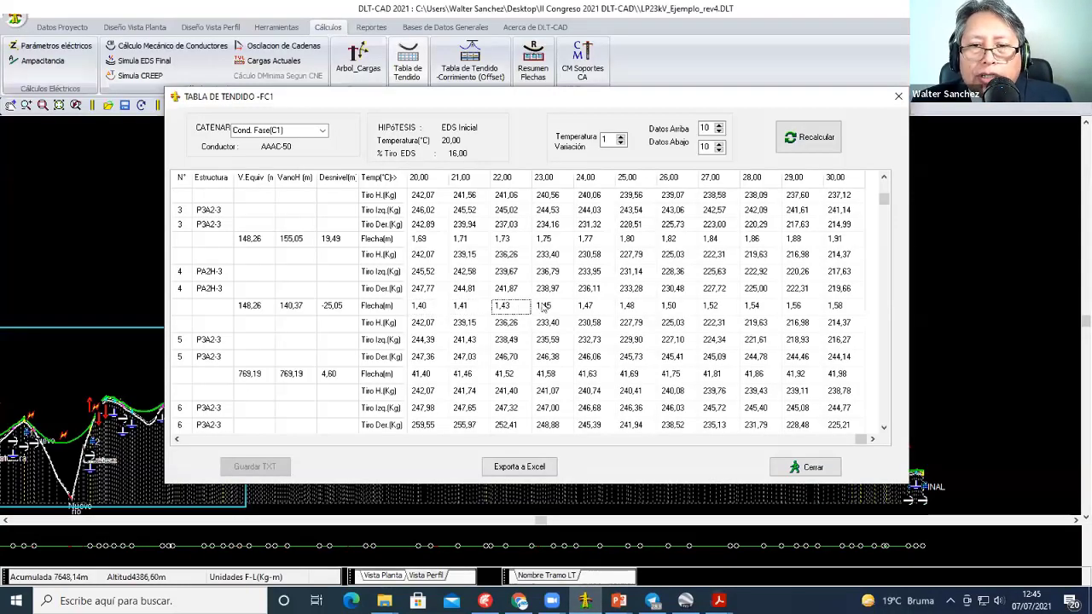
click(544, 307)
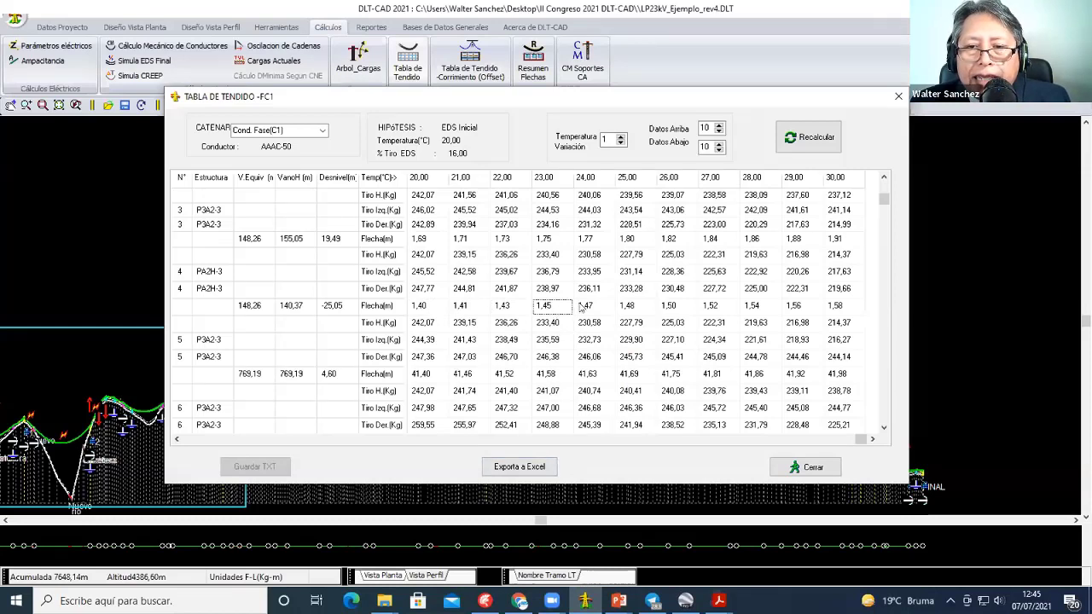
click(583, 307)
click(630, 309)
click(674, 307)
click(717, 306)
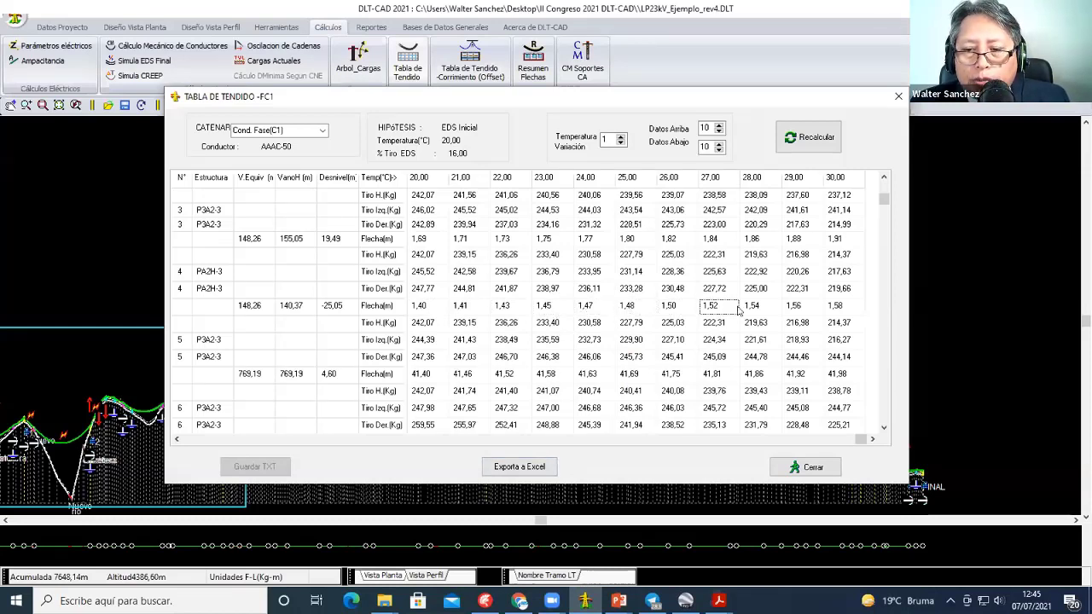
click(755, 307)
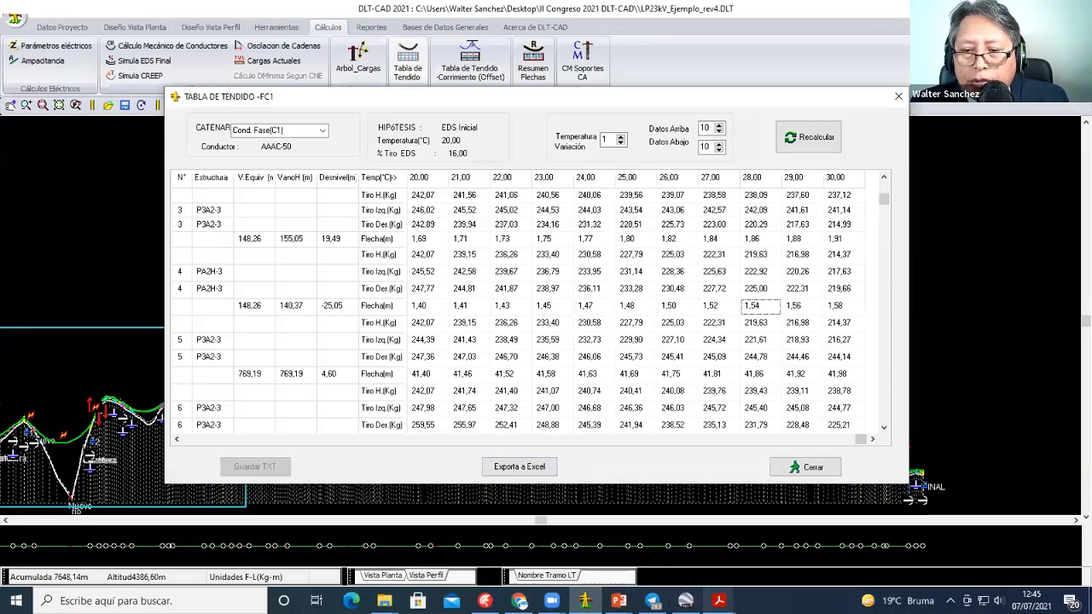
mouse_move(719, 601)
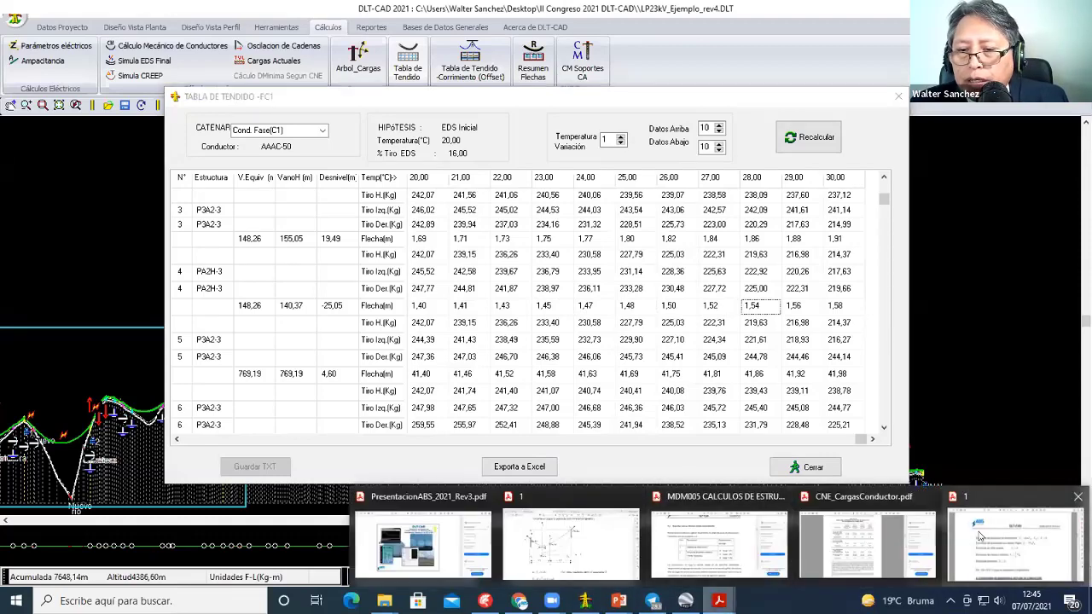
Step: Bring the catenary theory PDF back to the front on page 3
click(570, 533)
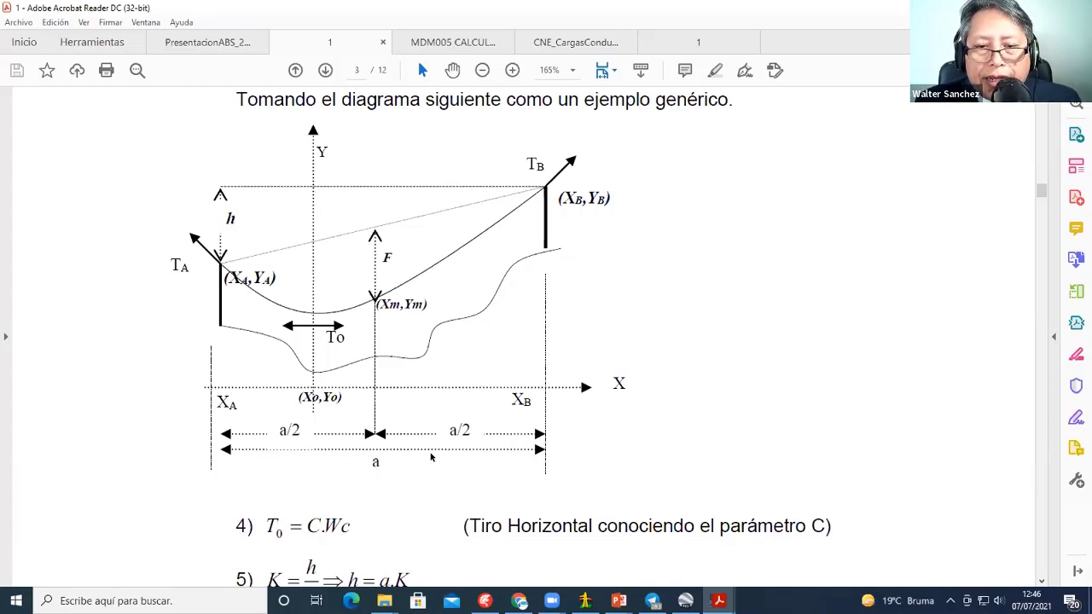
Step: In the stringing table, check the first span's sags and structure 4's tension, then close it
click(585, 601)
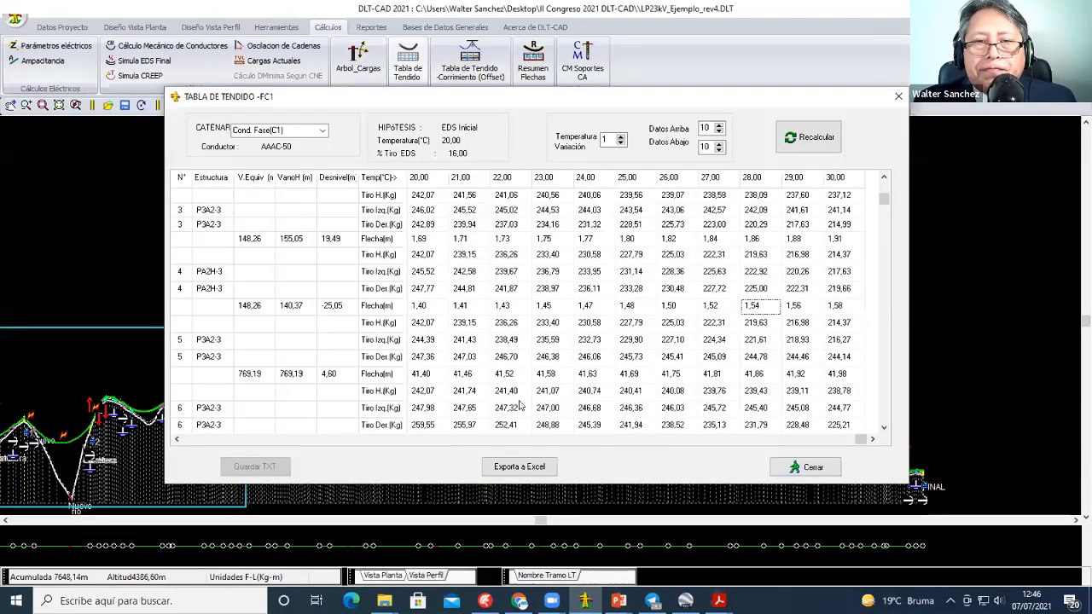
click(438, 245)
click(567, 247)
click(514, 273)
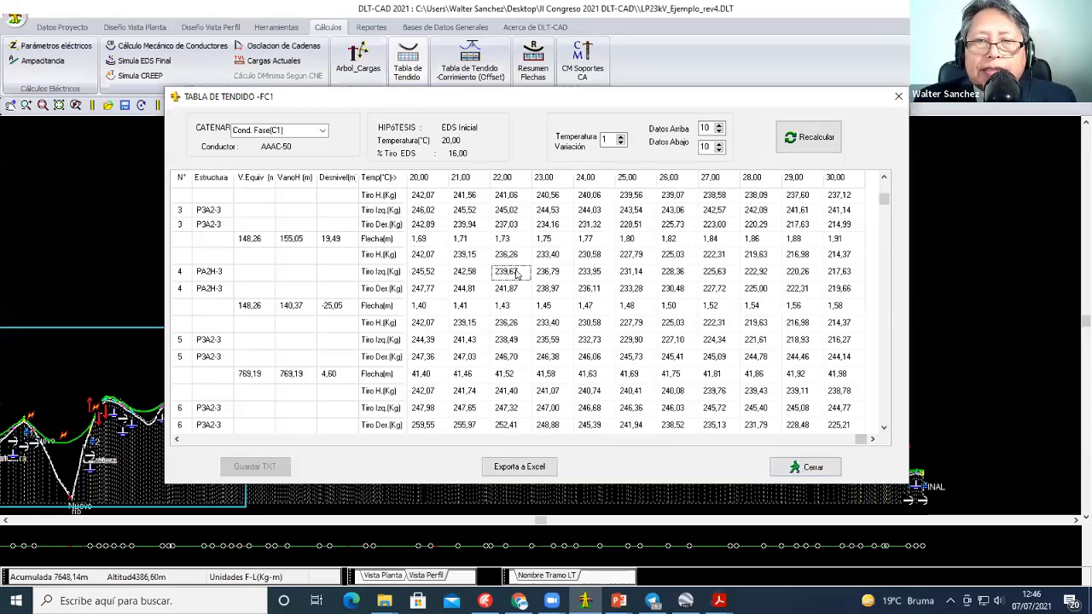
click(513, 243)
click(809, 469)
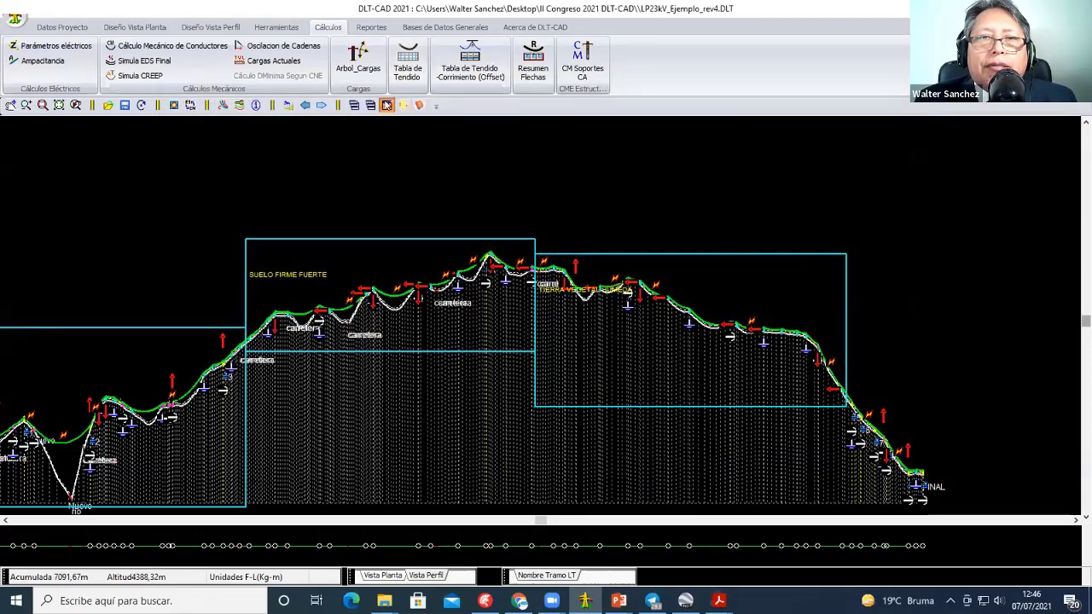
Step: Tile the open line projects, then show the LP23kV project alone at full size
click(386, 105)
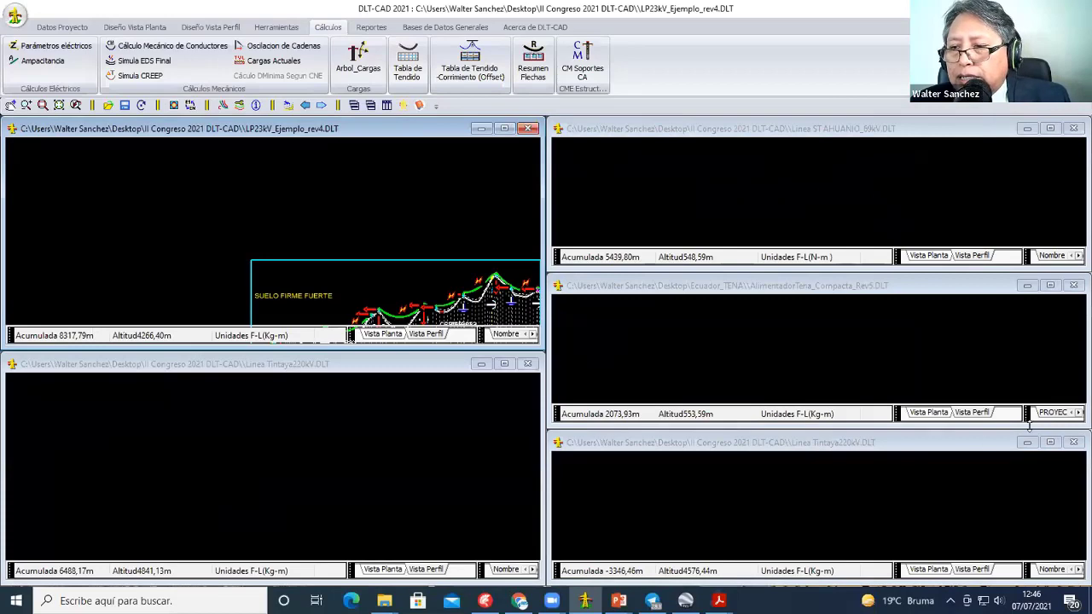
click(1052, 442)
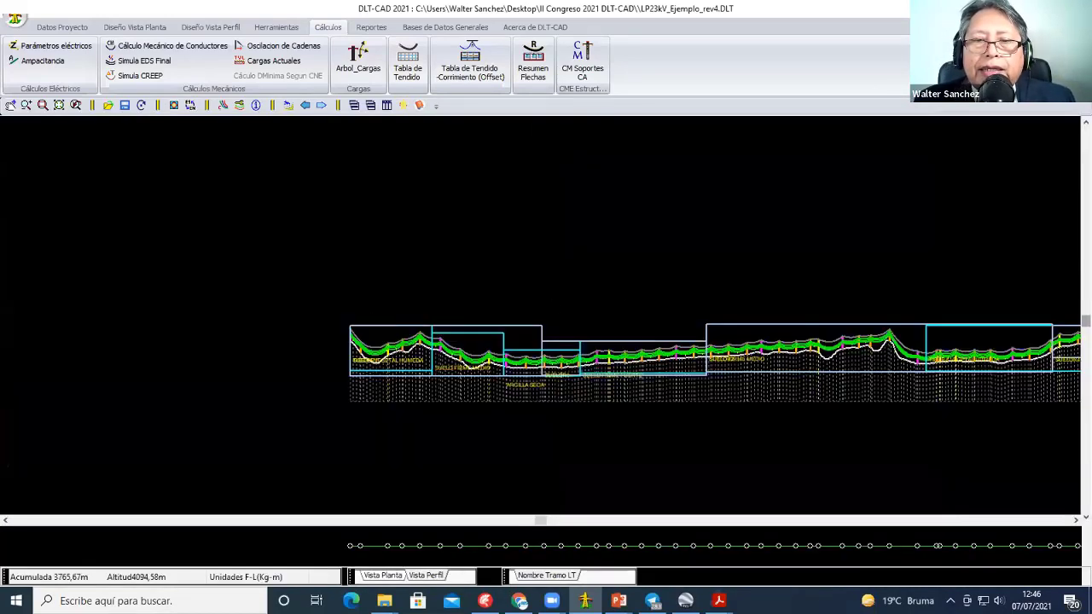
scroll(298, 293, up, 2)
scroll(297, 293, up, 2)
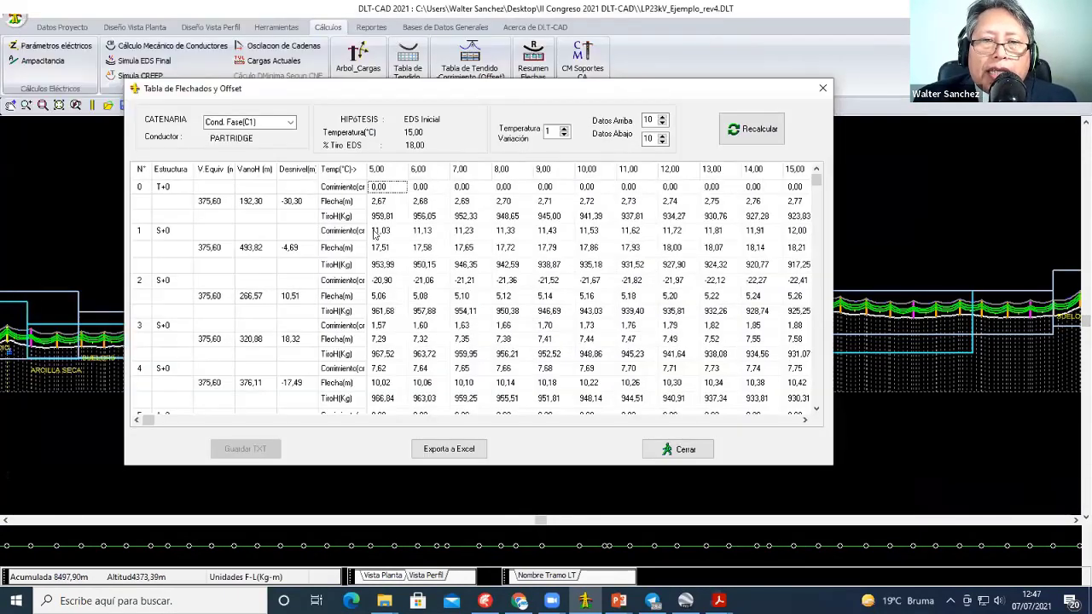
Step: Check structure 1's offset values from 5 to 11 degrees in the sag and offset table
click(374, 234)
click(427, 234)
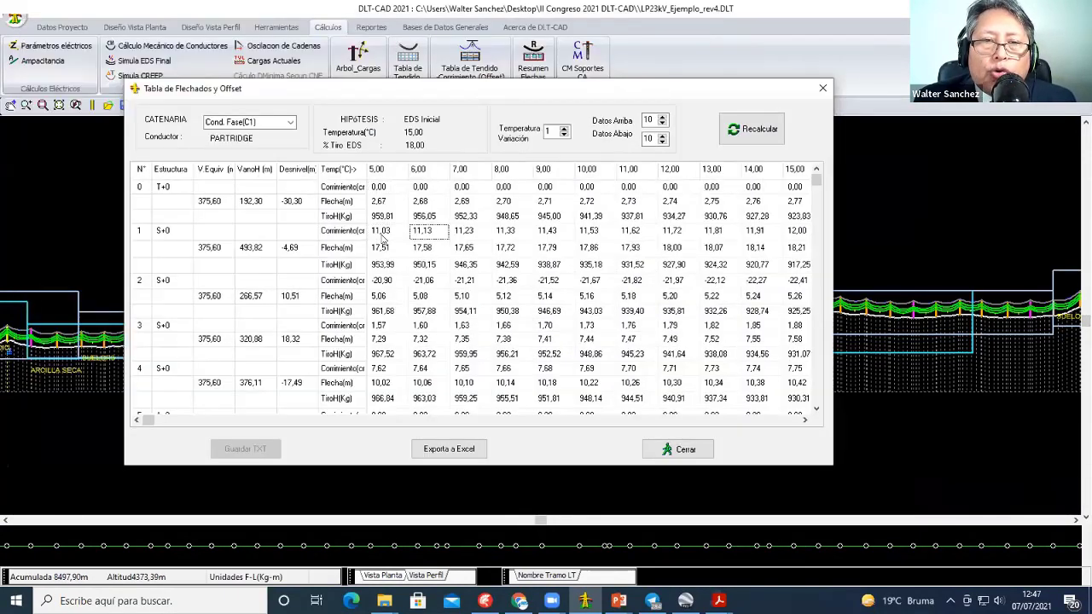
click(381, 237)
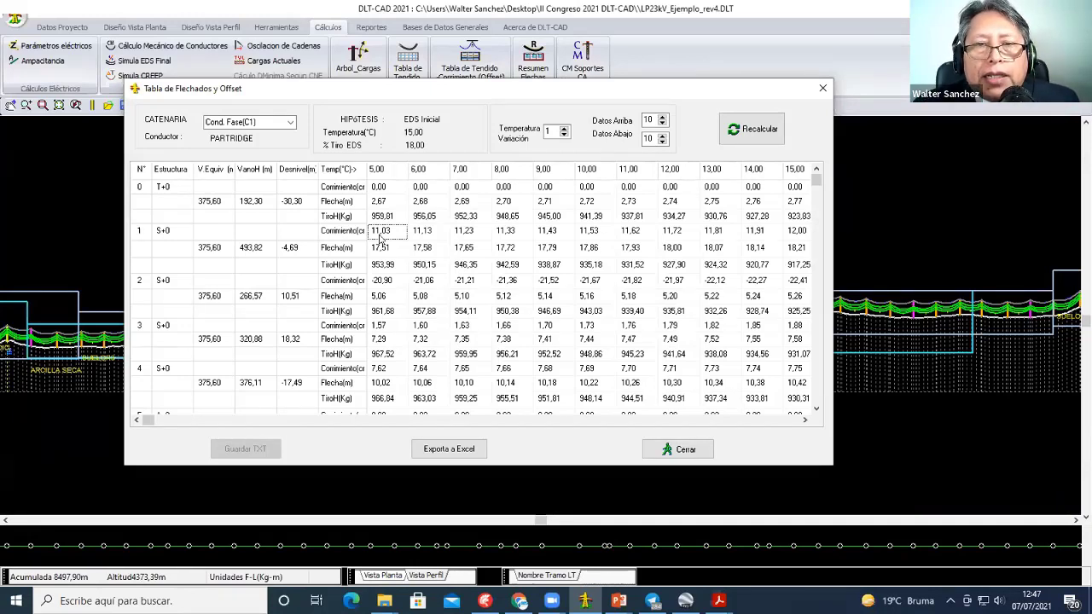
click(422, 234)
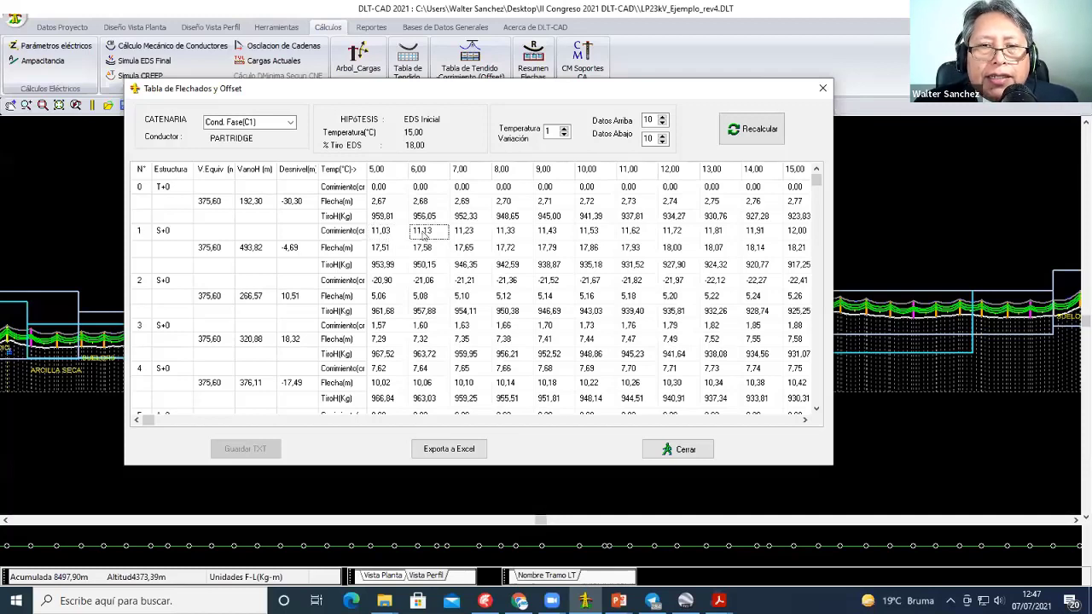
click(472, 234)
click(504, 234)
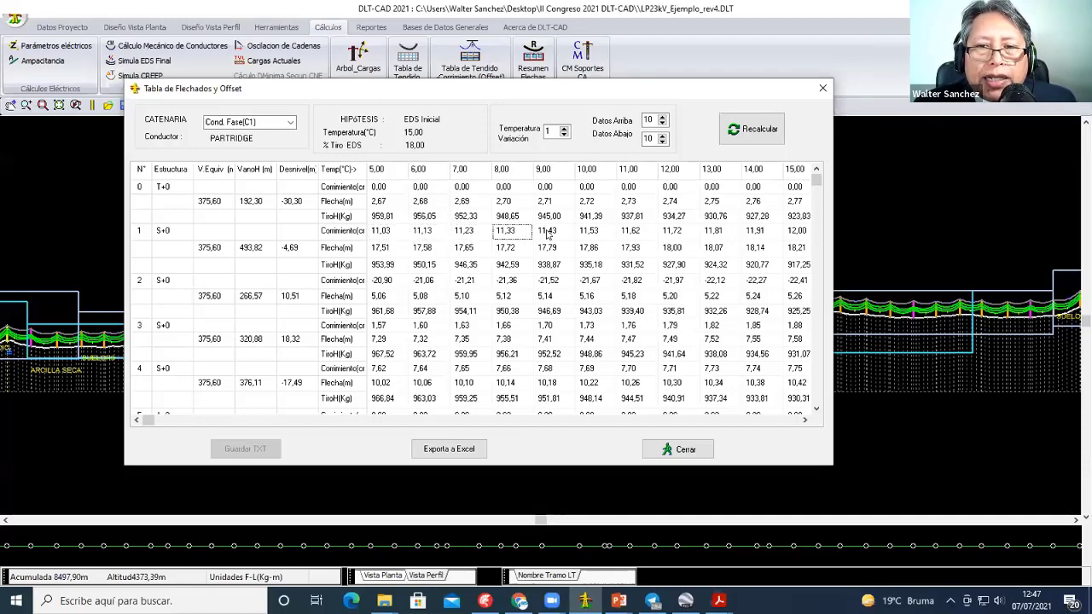
click(549, 234)
click(586, 236)
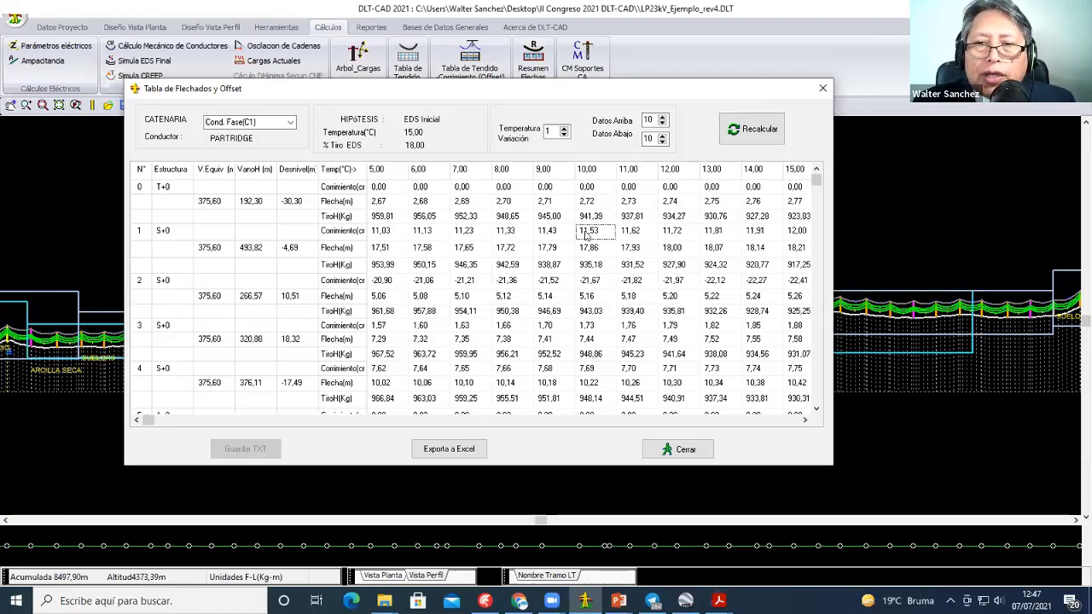
click(623, 235)
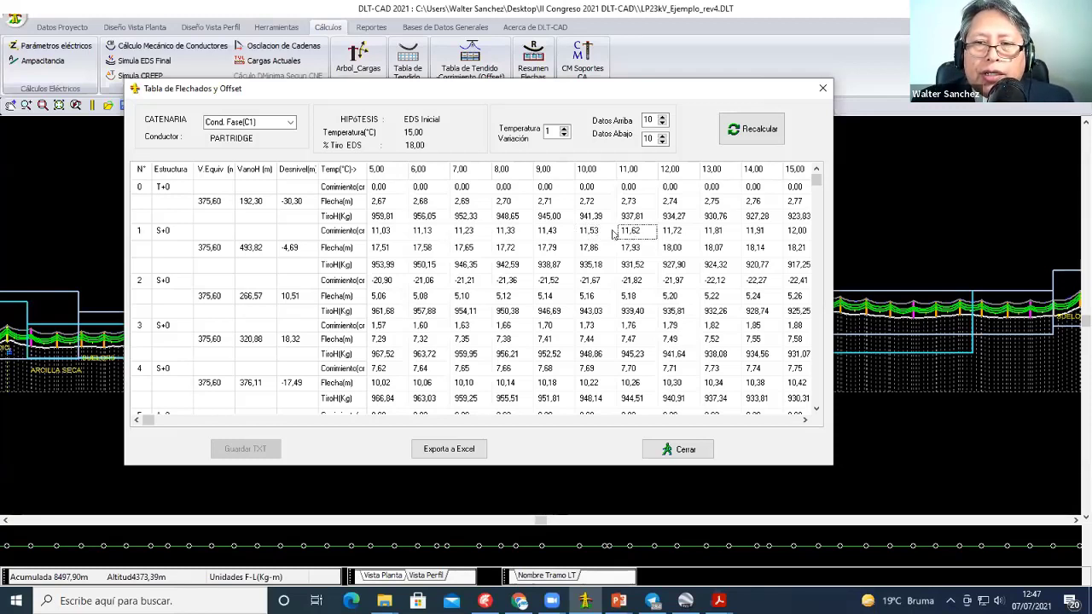
click(593, 237)
Step: Inspect span 1's sags from 5 to 9 degrees and structures 1–2 offsets at 9 degrees
click(389, 253)
click(422, 250)
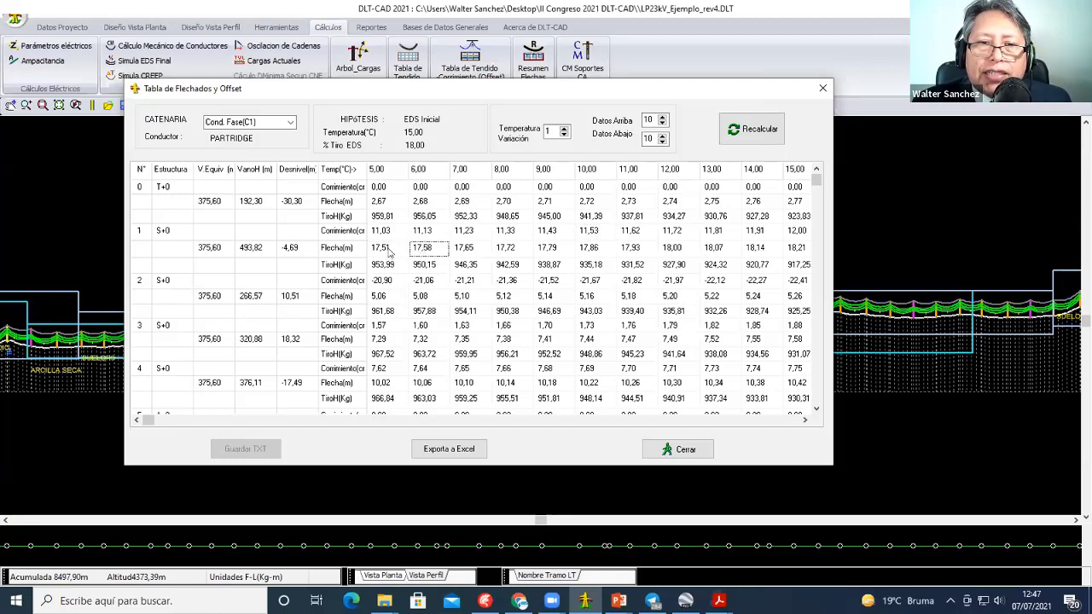
click(391, 252)
click(422, 250)
click(460, 250)
click(506, 251)
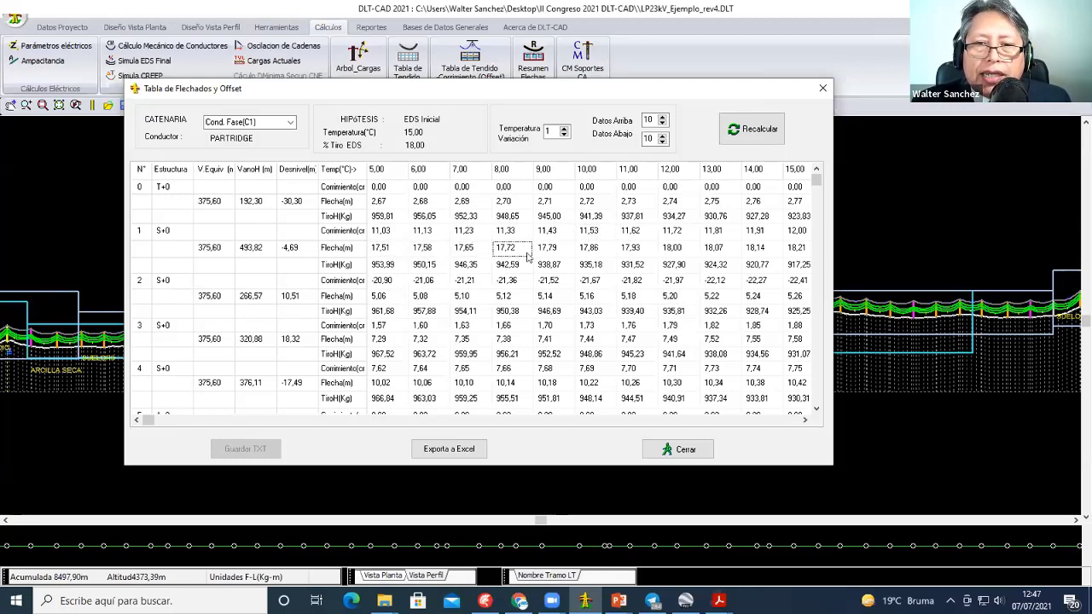
click(547, 255)
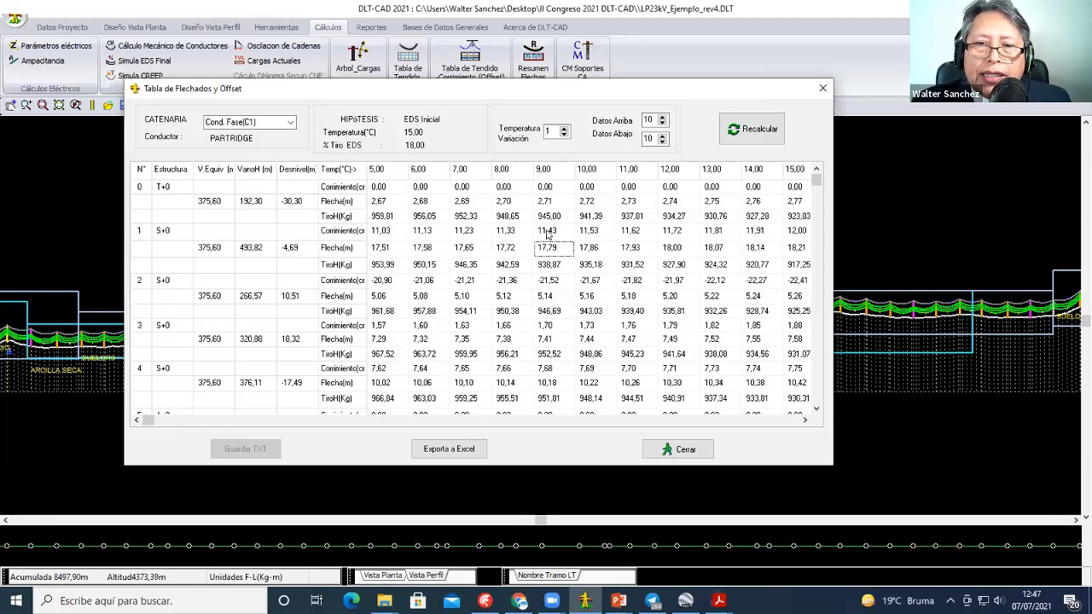
click(547, 234)
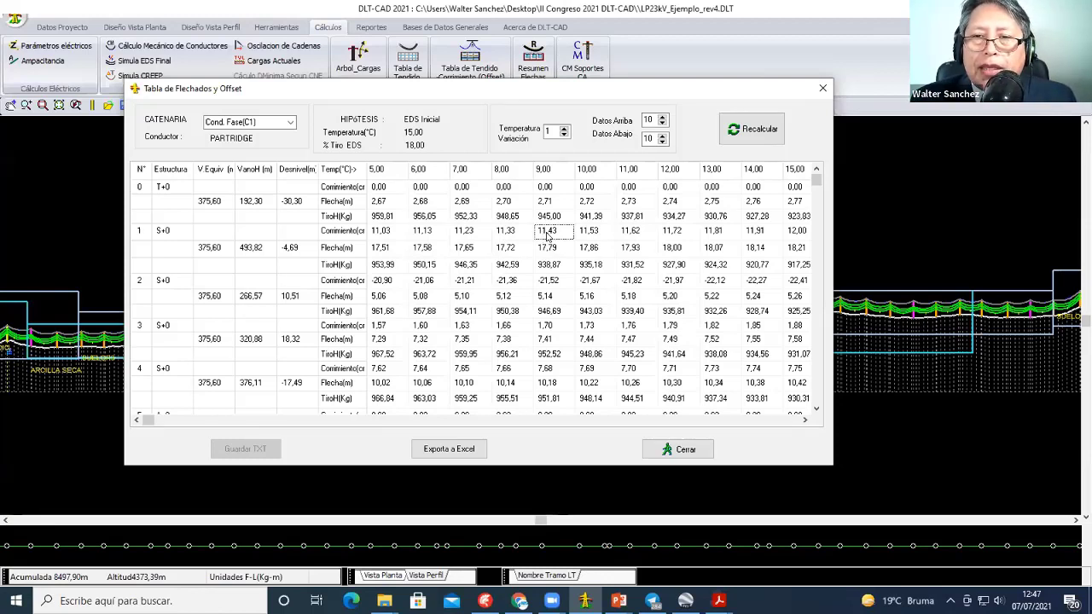
click(548, 283)
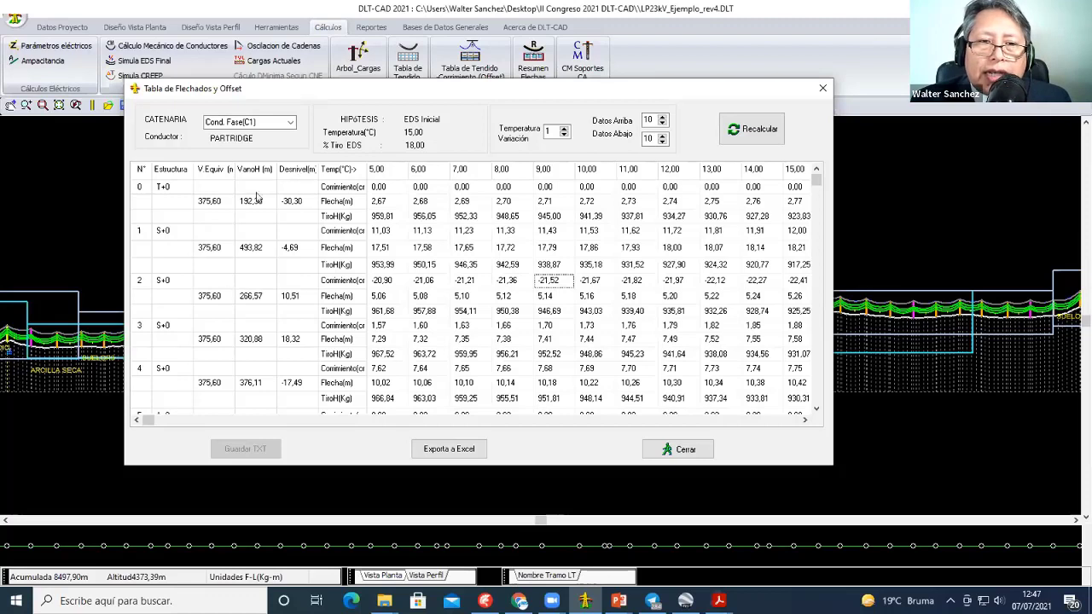
Step: Step through span 1's sags from 6 to 12 degrees, then close the sag and offset table
click(429, 252)
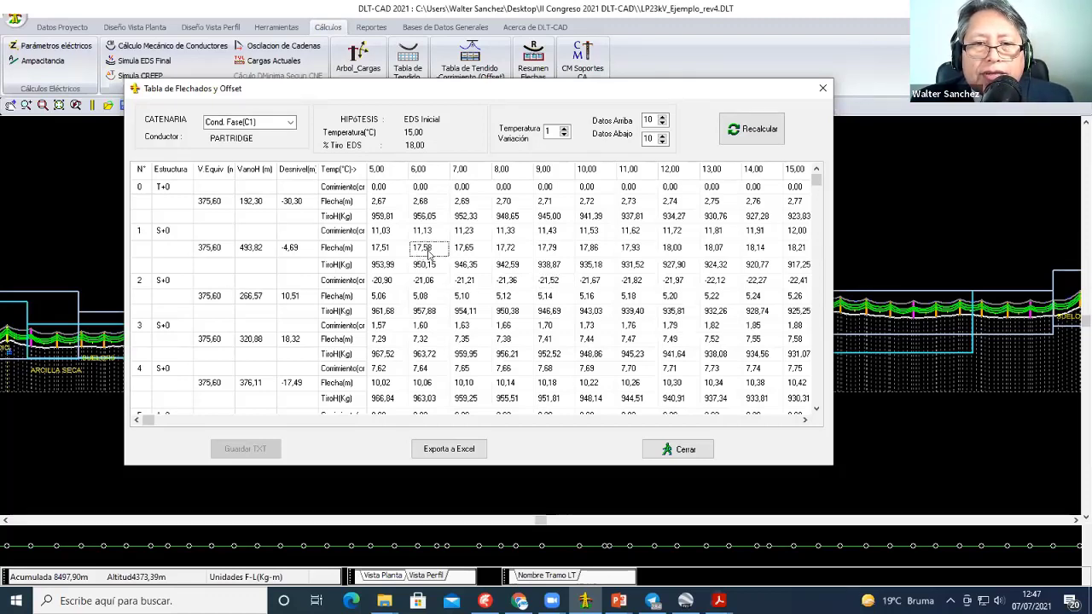
click(474, 253)
click(503, 251)
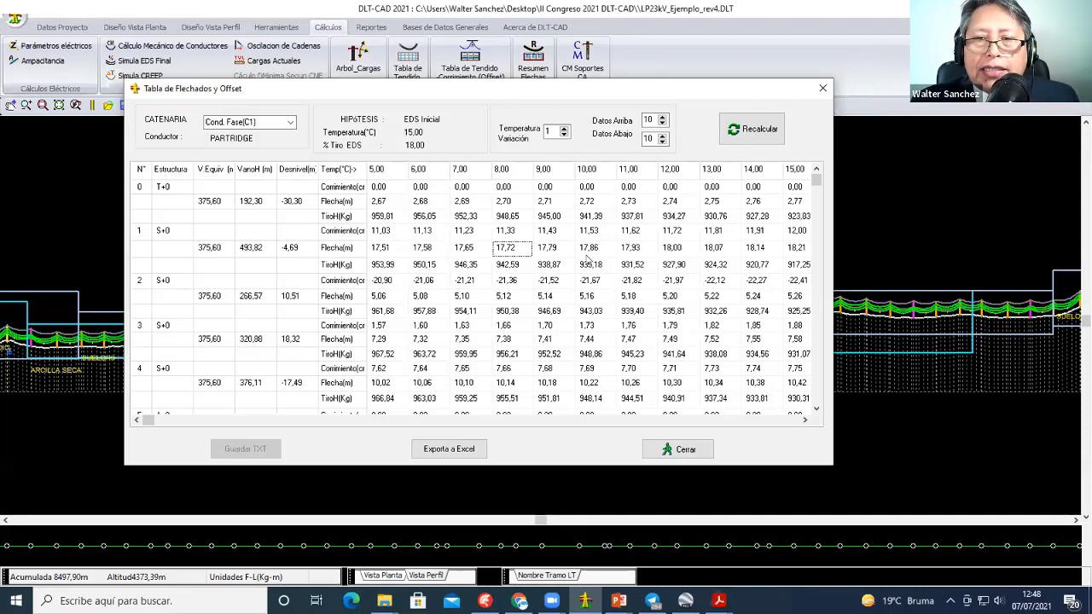
key(Right)
key(Right)
key(Right)
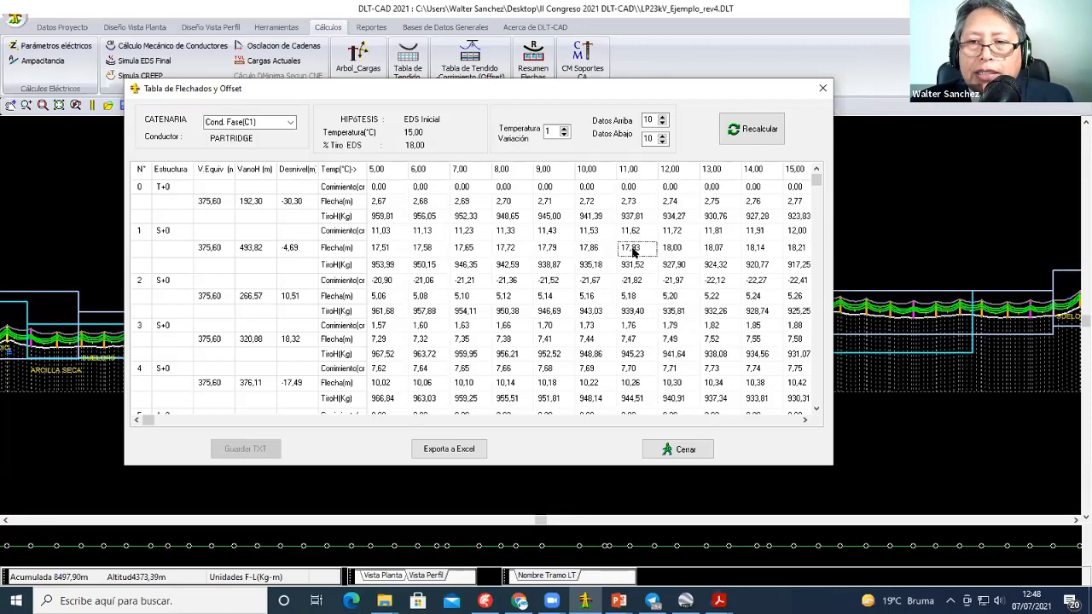
key(Right)
key(Left)
key(Left)
key(Left)
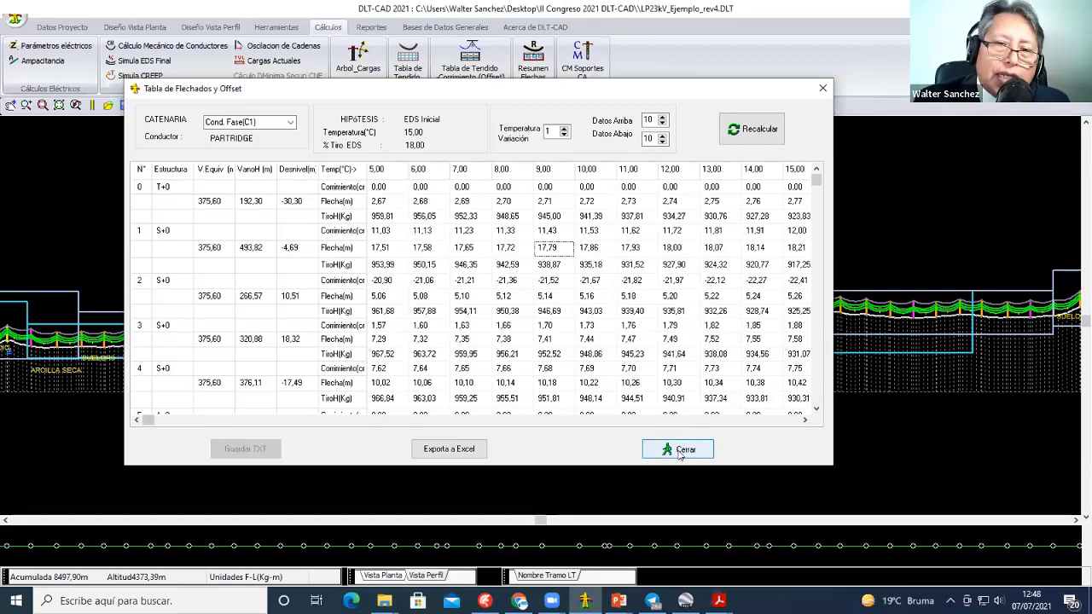
click(680, 455)
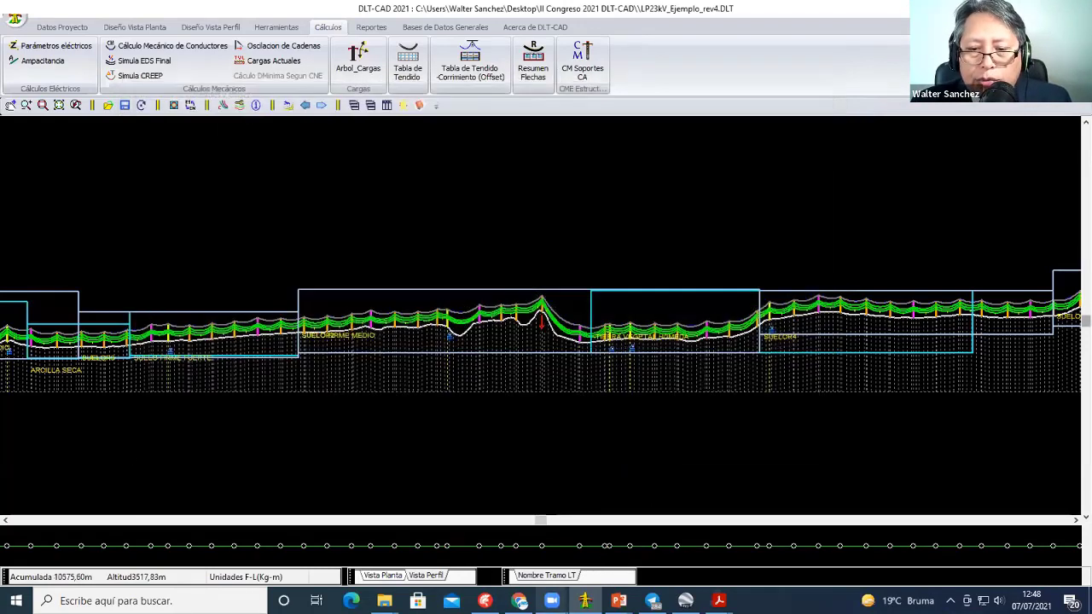
Step: Bring the congress presentation forward on slide 12, PLANOS DEL PROYECTO
click(505, 550)
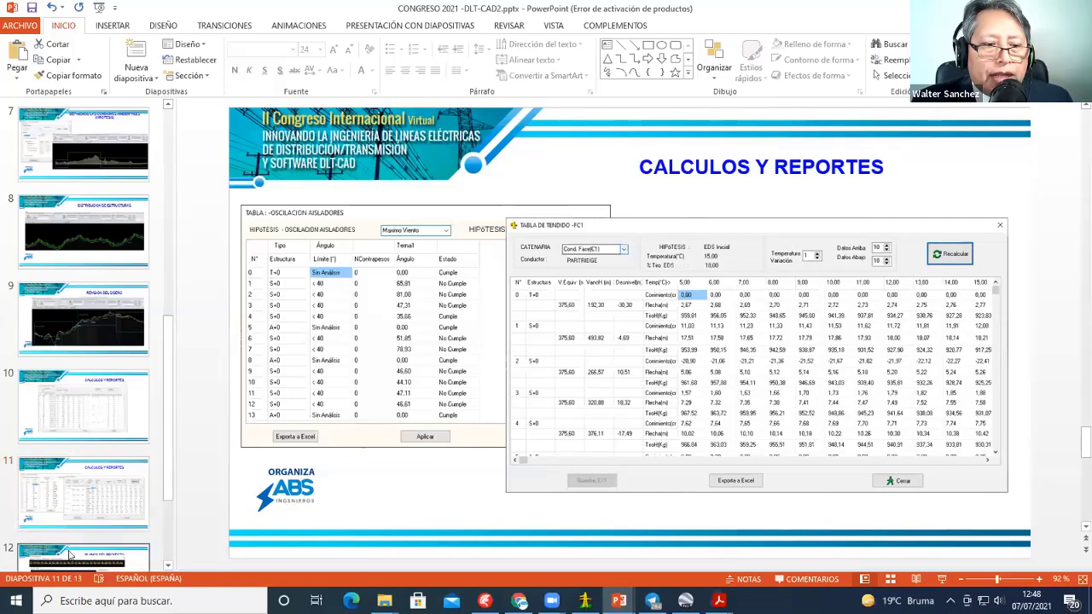
click(85, 554)
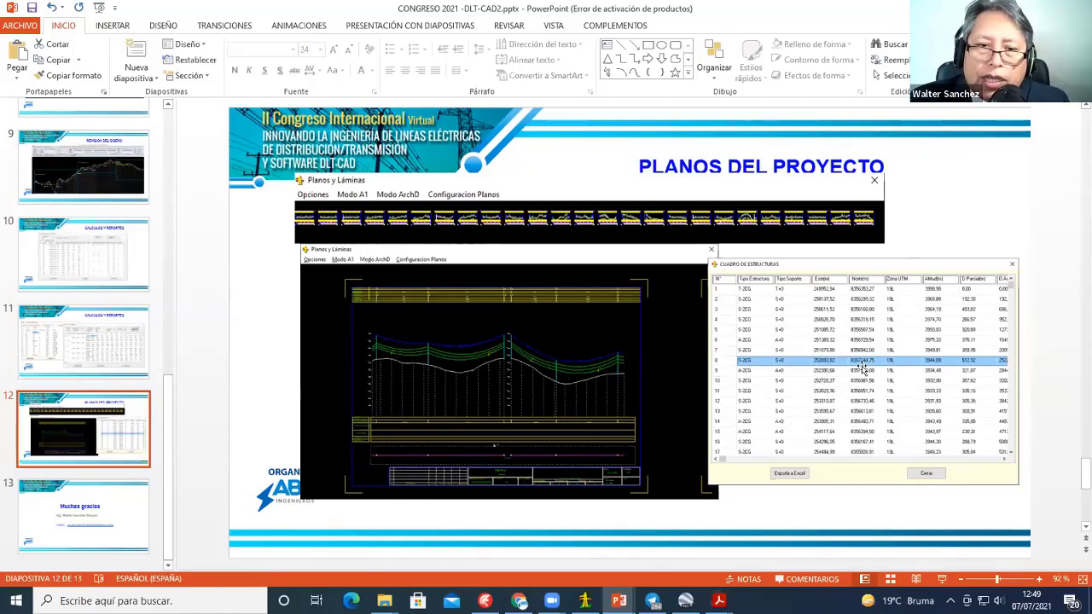
Step: Back in DLT-CAD, look over the route's plan view, then return to the LP23kV profile view
click(585, 600)
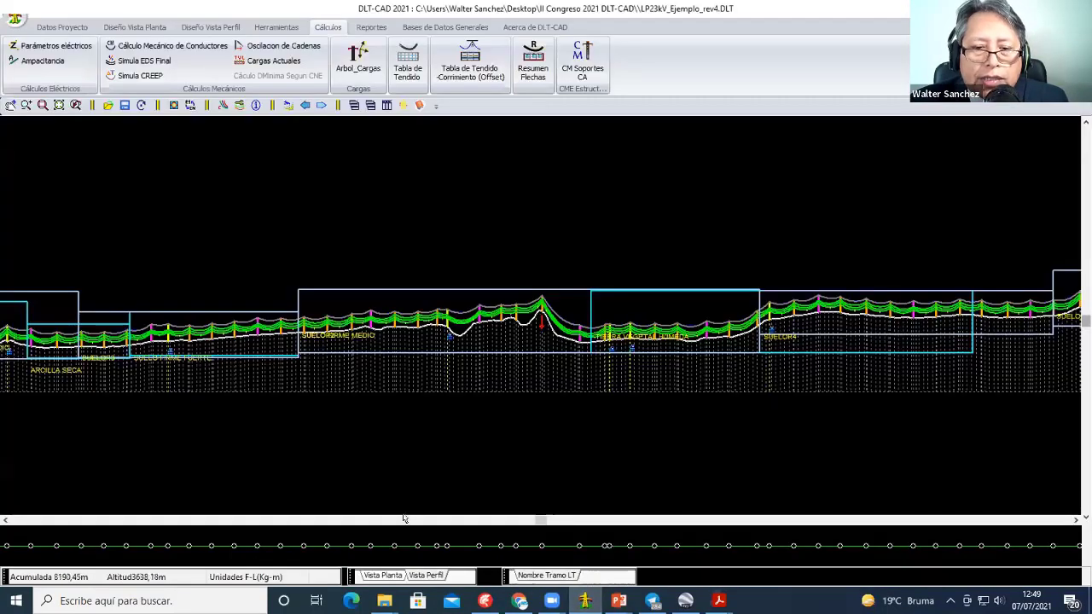
click(382, 575)
scroll(604, 345, down, 3)
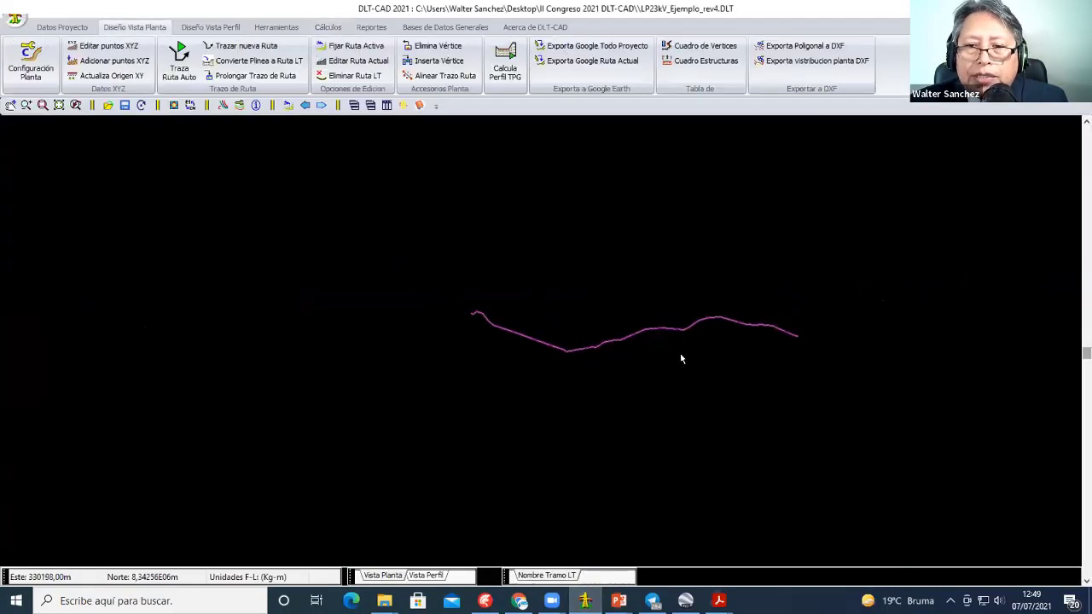
mouse_move(680, 358)
middle_down()
mouse_move(546, 418)
mouse_move(584, 334)
middle_up()
scroll(539, 432, up, 3)
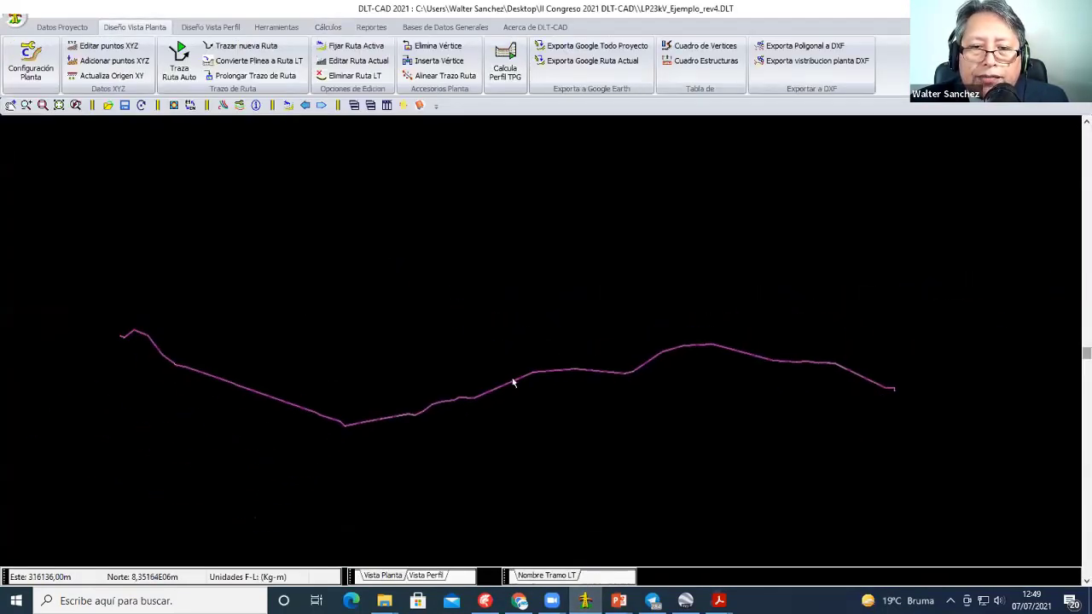
click(431, 575)
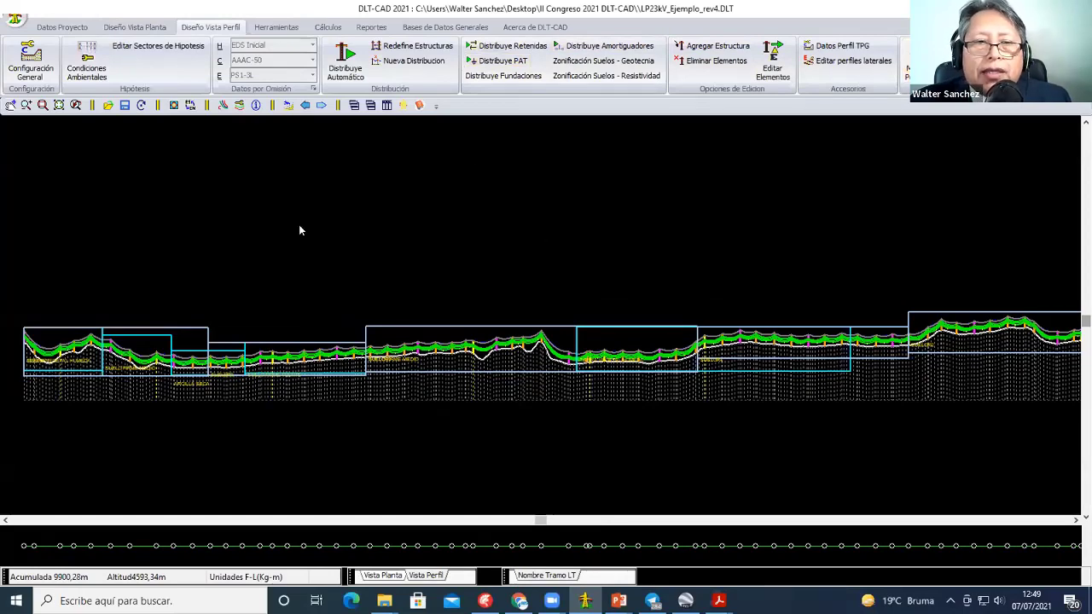
right_click(276, 203)
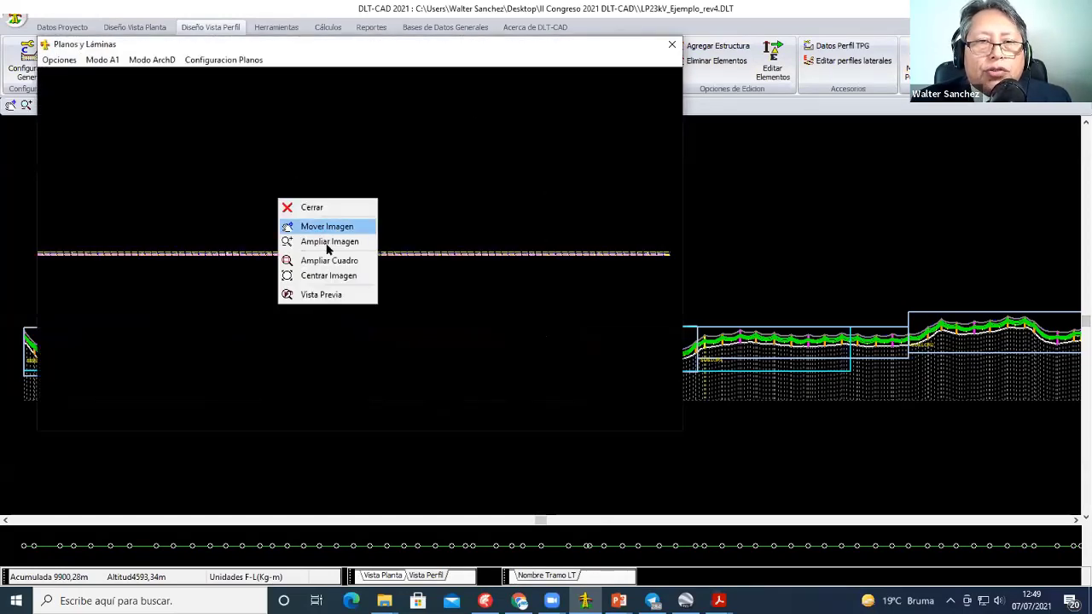
click(320, 259)
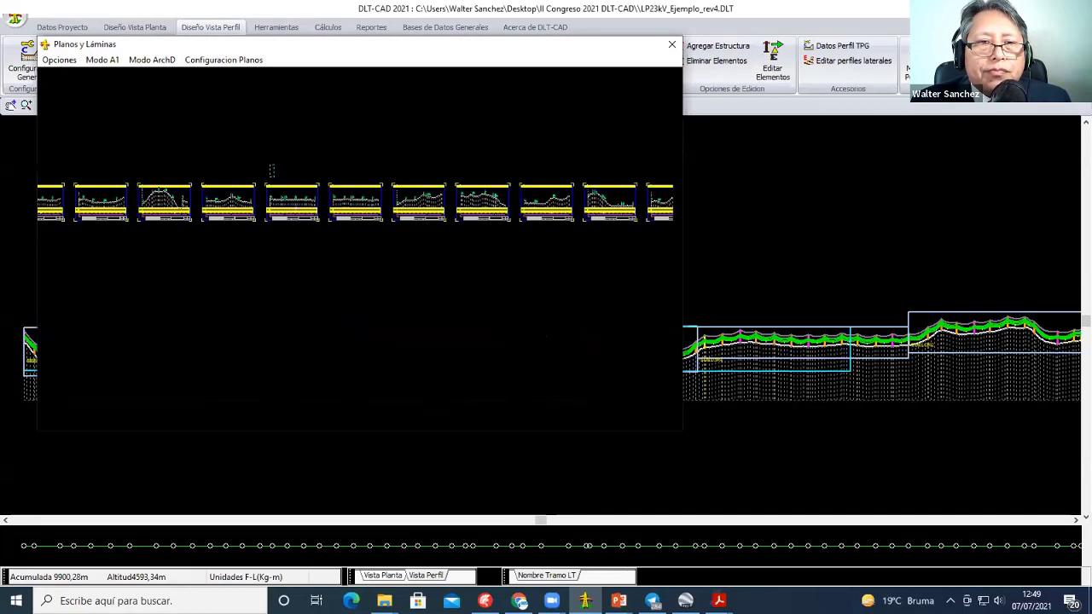
drag(271, 170, 320, 234)
drag(168, 152, 500, 390)
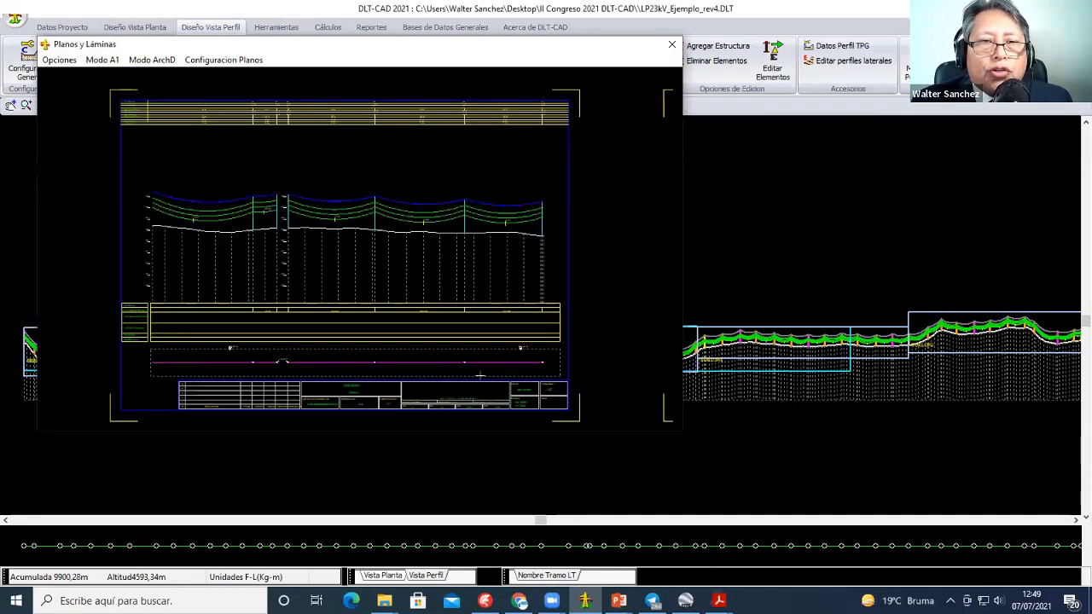
scroll(391, 237, up, 2)
right_click(380, 190)
click(397, 219)
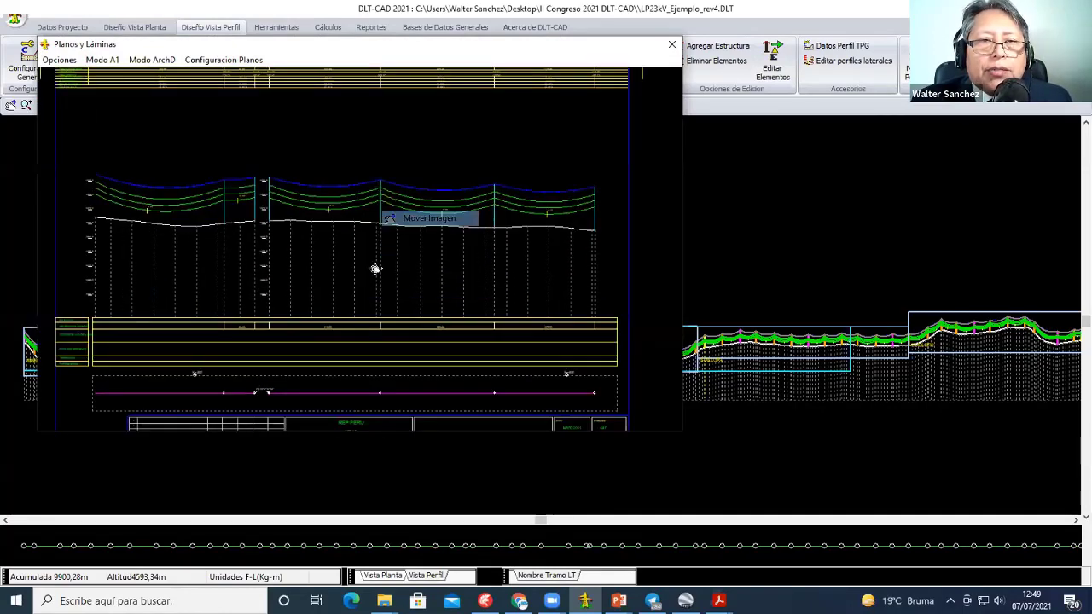
drag(376, 267, 390, 308)
scroll(389, 307, down, 1)
right_click(378, 221)
click(401, 228)
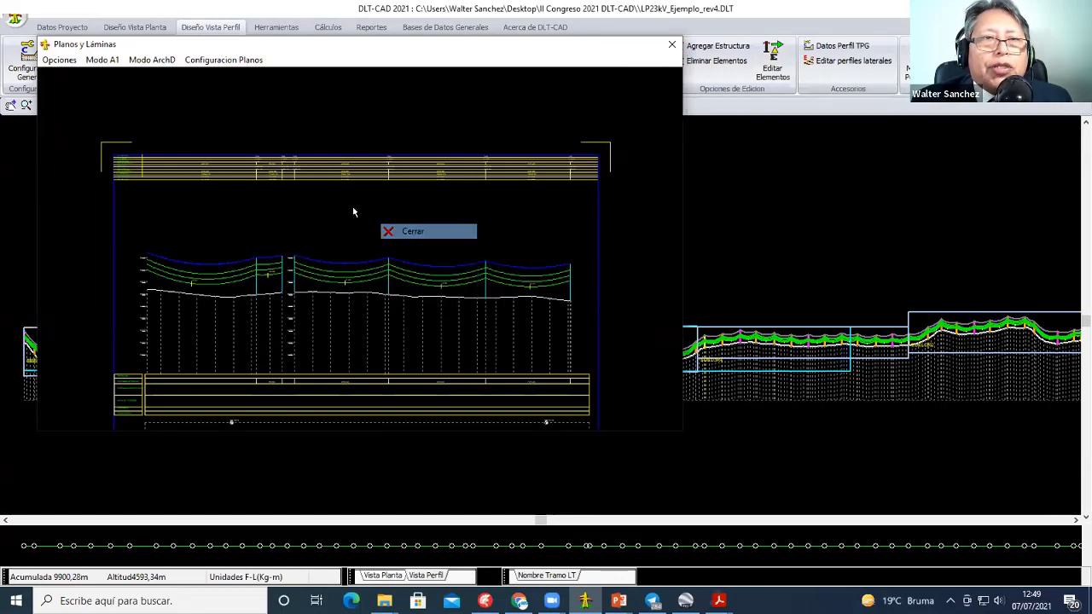
scroll(305, 237, down, 5)
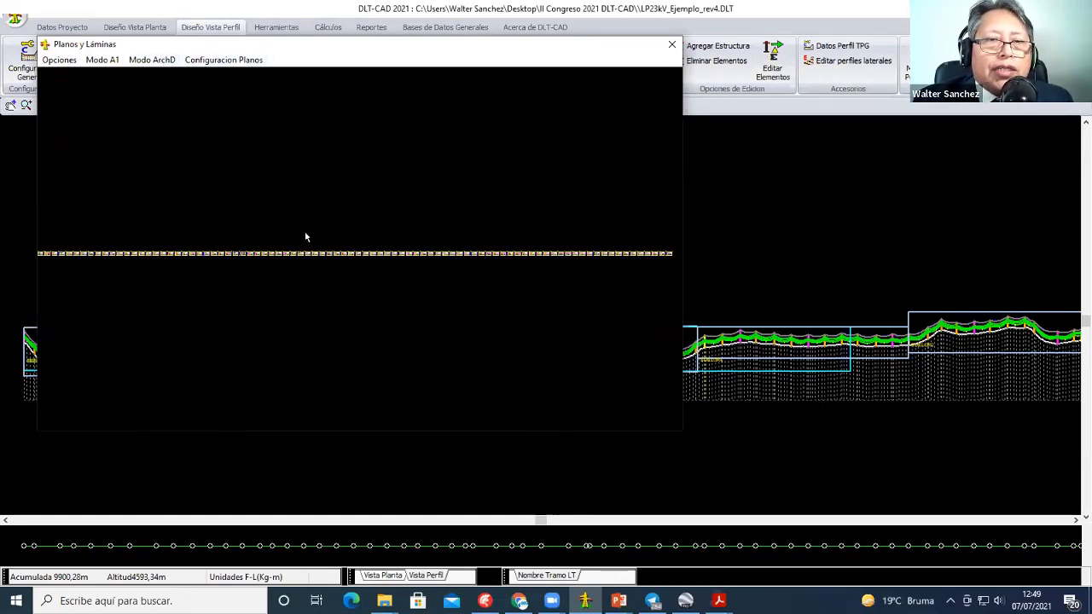
right_click(286, 185)
click(315, 245)
drag(261, 236, 307, 271)
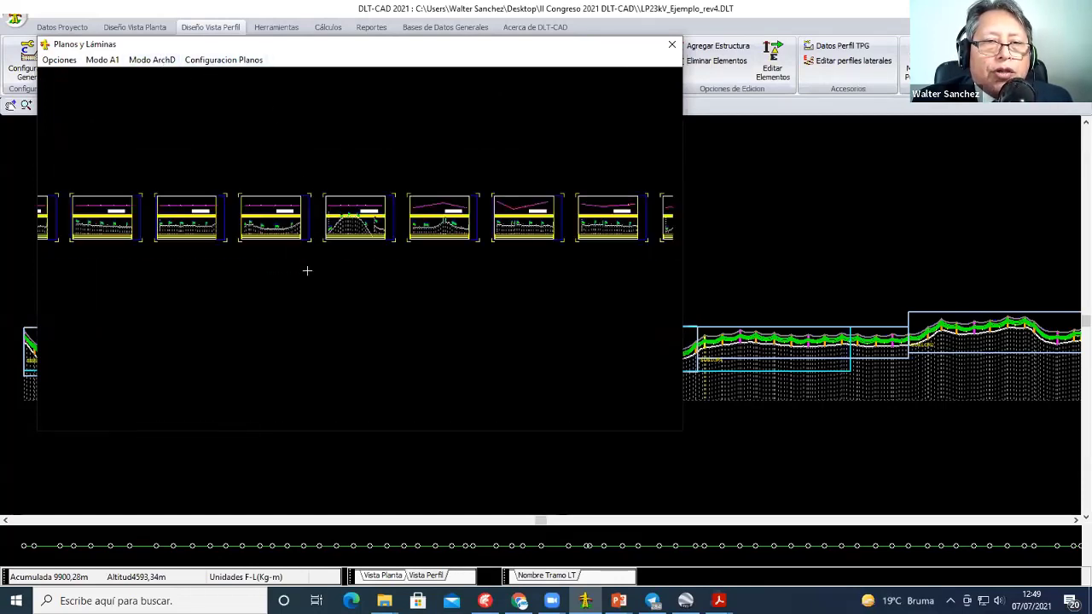
drag(226, 181, 336, 256)
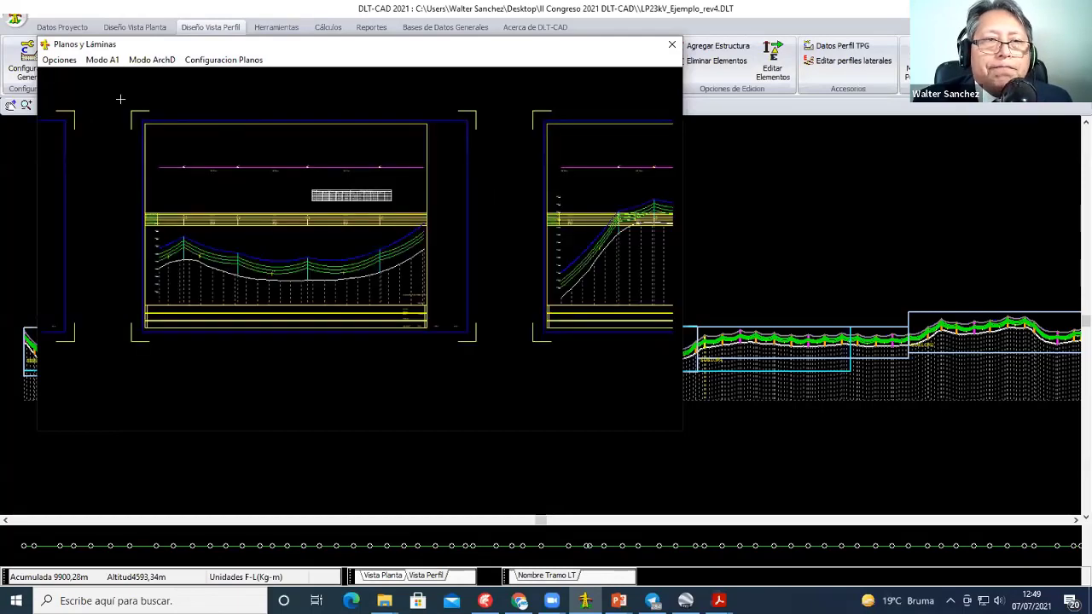
drag(120, 100, 476, 331)
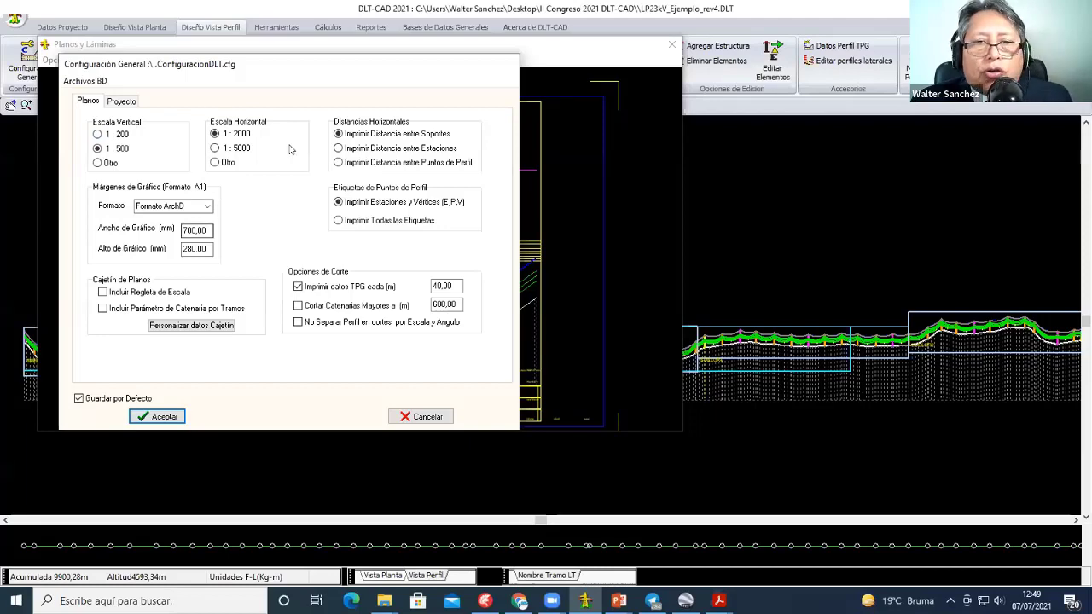
click(422, 416)
scroll(436, 370, down, 2)
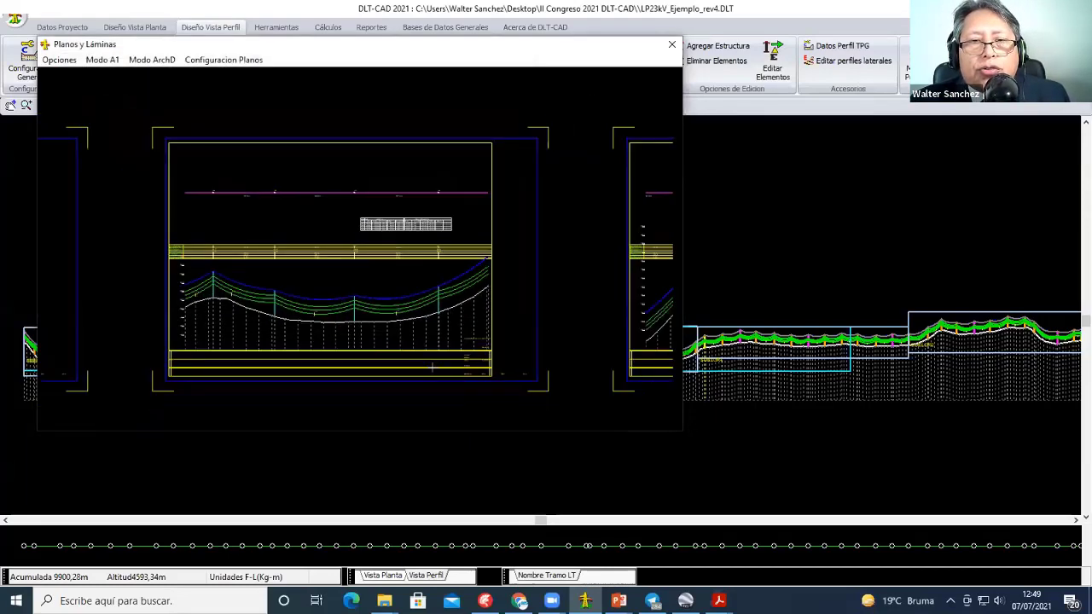
scroll(436, 370, down, 2)
scroll(418, 256, down, 2)
right_click(383, 135)
click(397, 147)
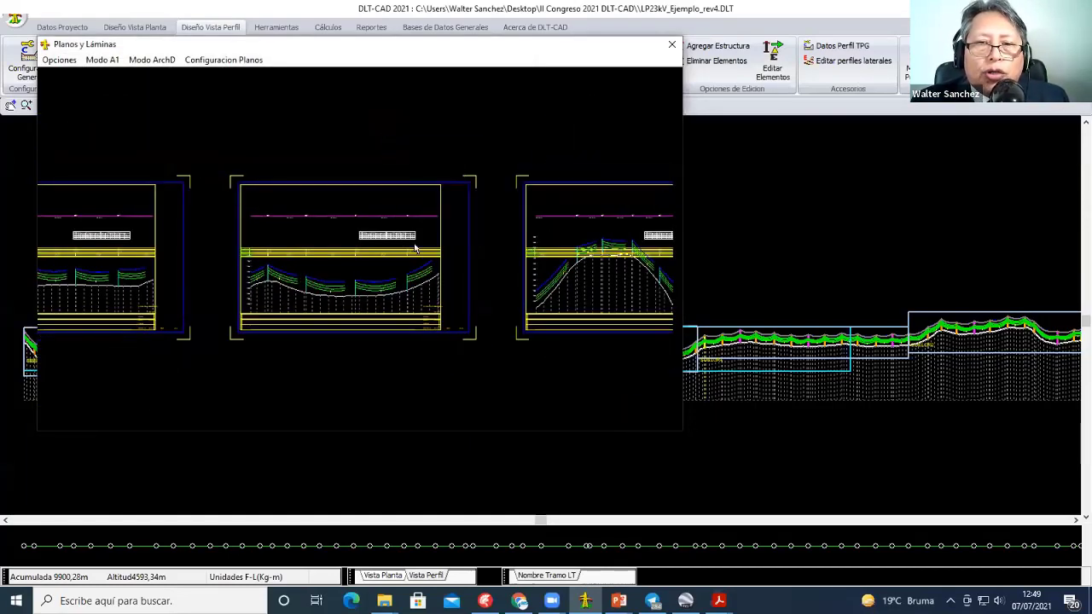
scroll(427, 367, down, 1)
scroll(431, 368, down, 2)
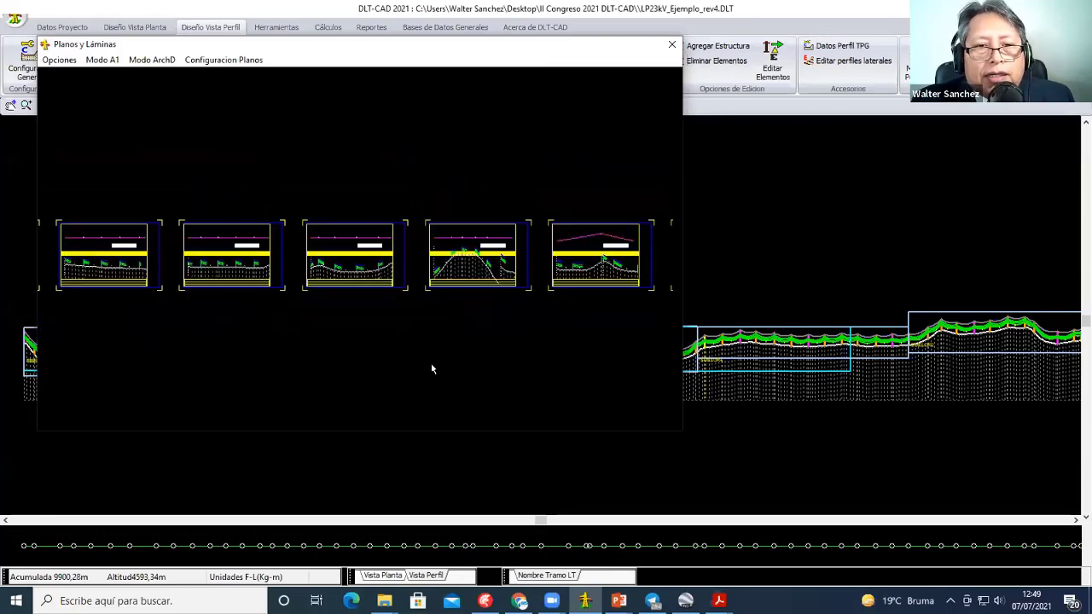
scroll(431, 368, down, 2)
scroll(433, 384, down, 2)
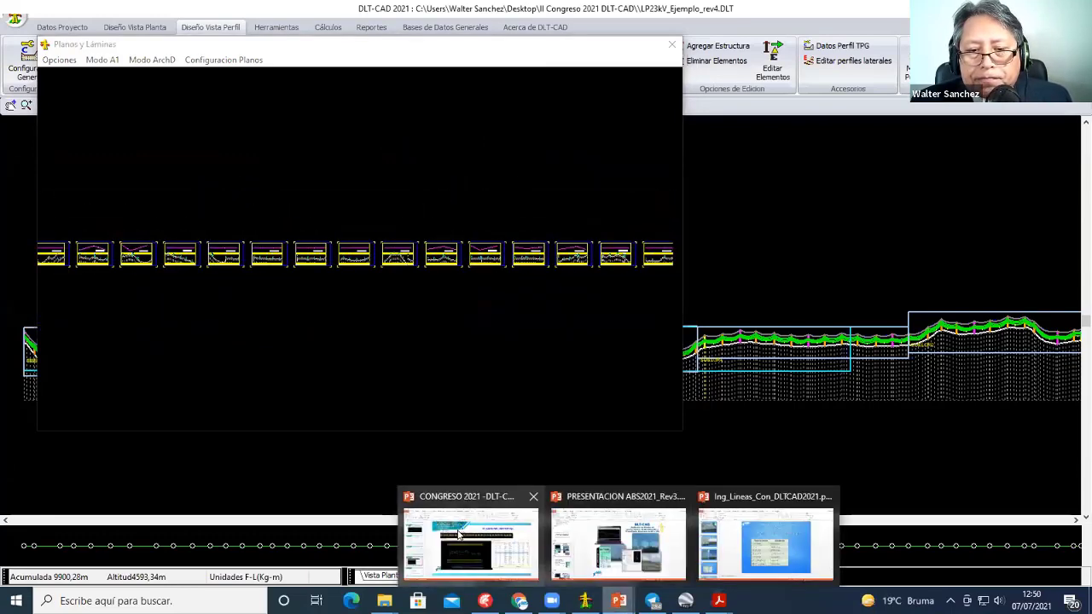
click(460, 534)
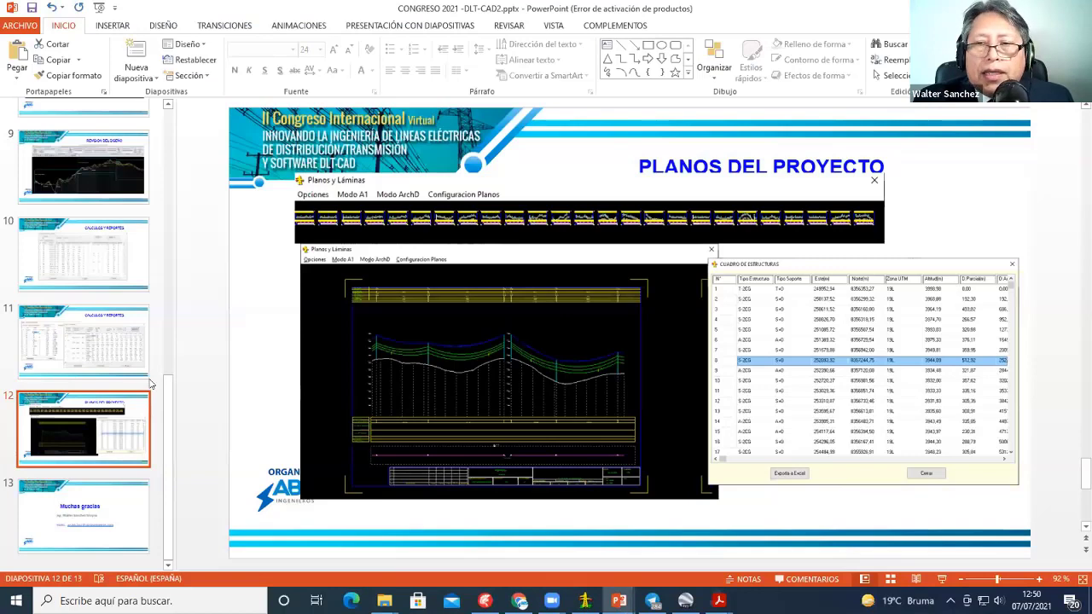
scroll(145, 380, up, 2)
scroll(128, 367, up, 2)
scroll(111, 350, up, 2)
scroll(96, 338, up, 2)
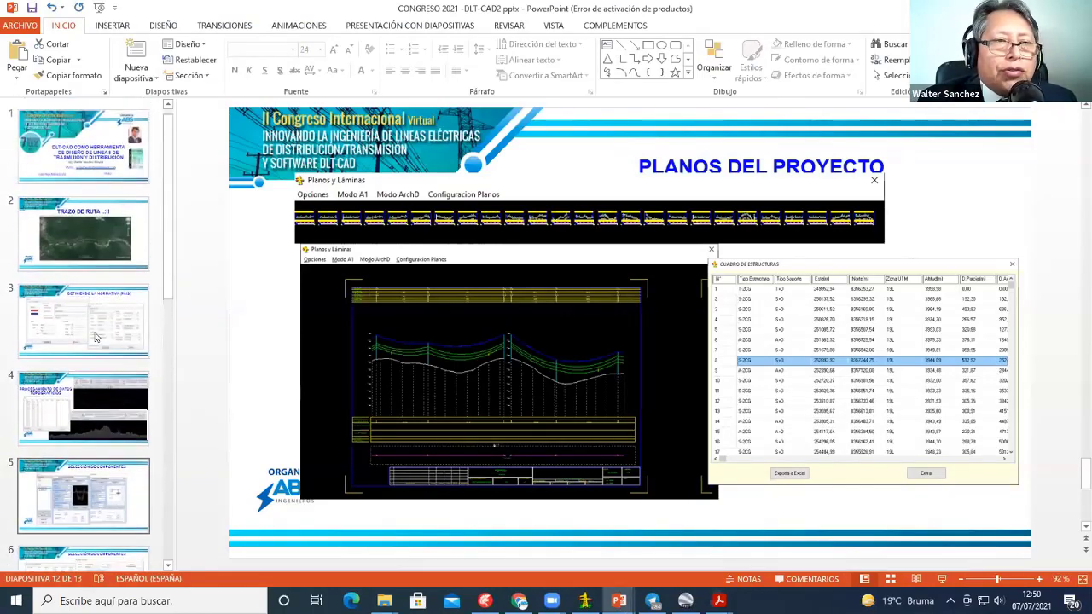
click(89, 247)
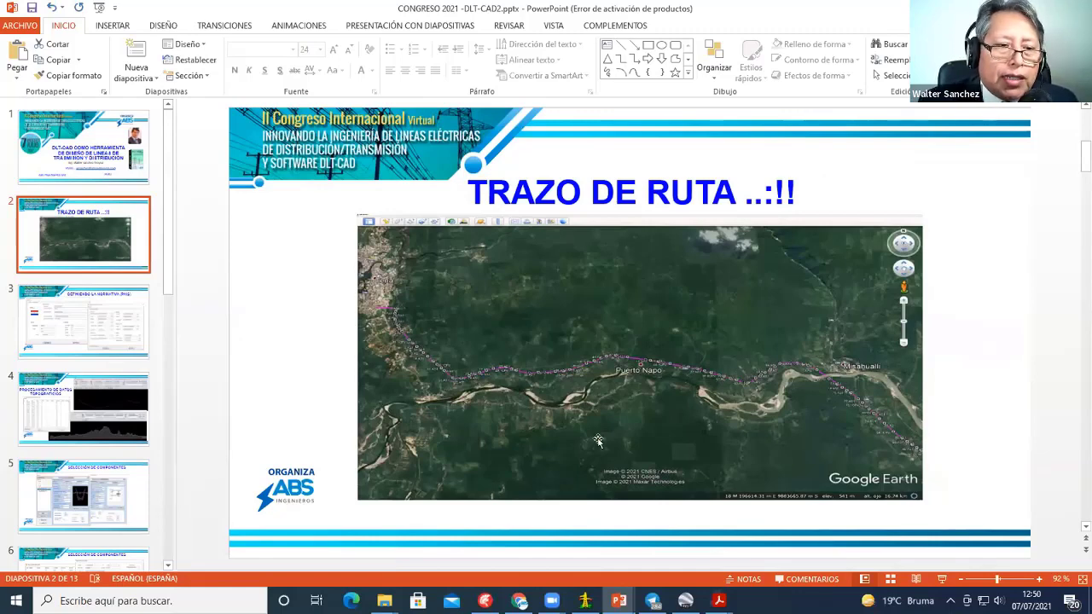
click(79, 422)
click(90, 487)
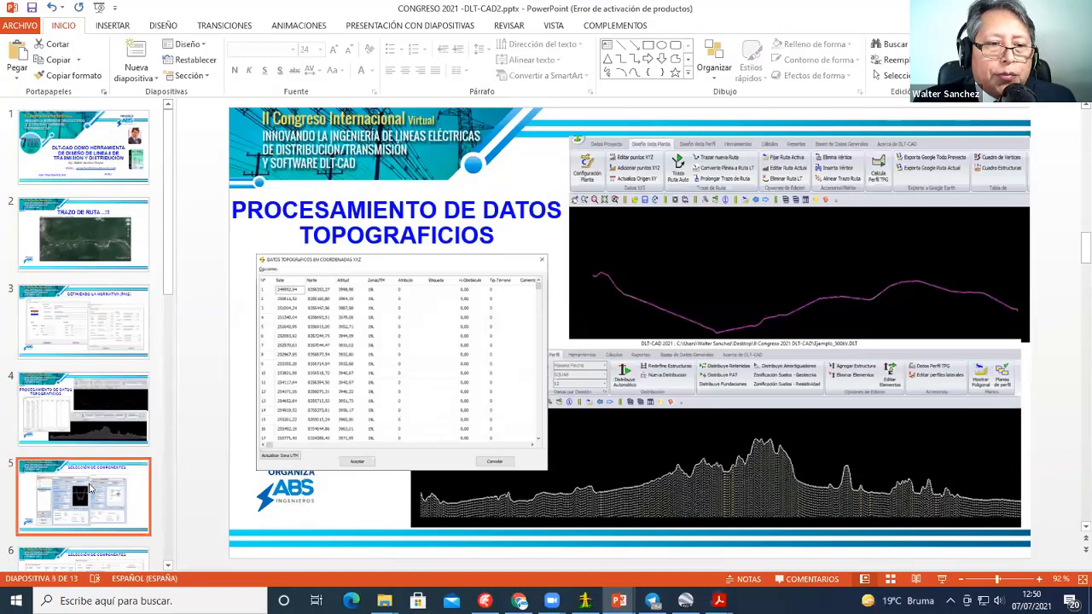
click(92, 252)
click(96, 328)
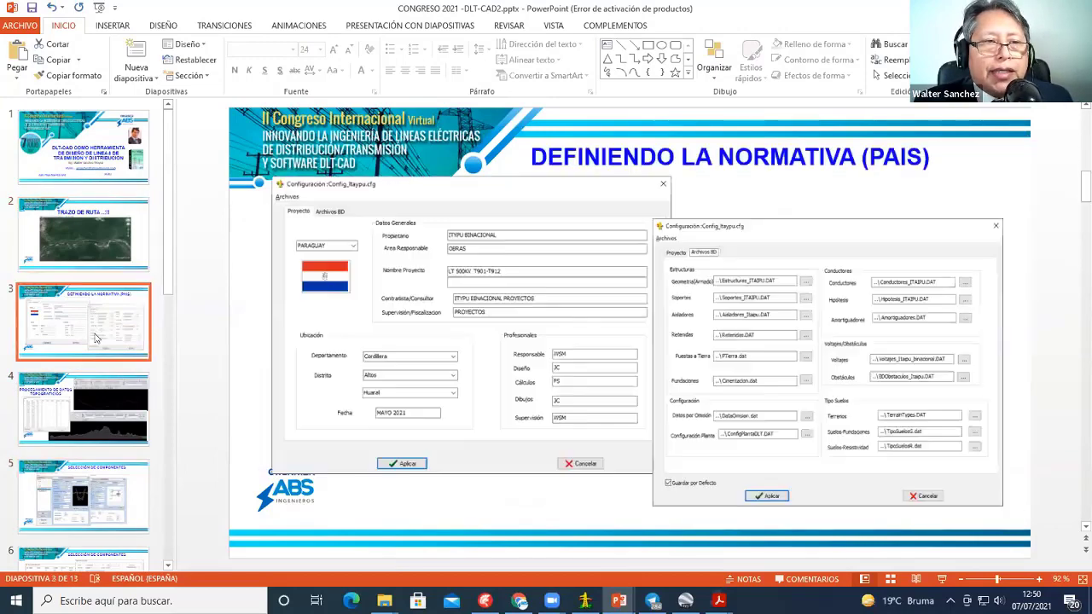
click(93, 410)
click(96, 476)
click(94, 256)
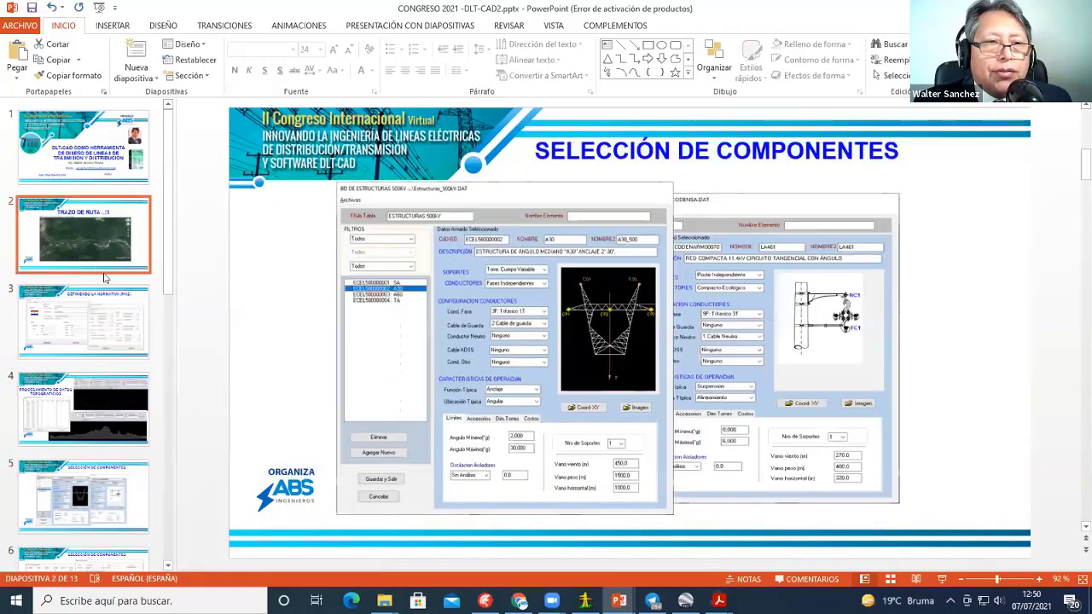
click(58, 328)
click(77, 409)
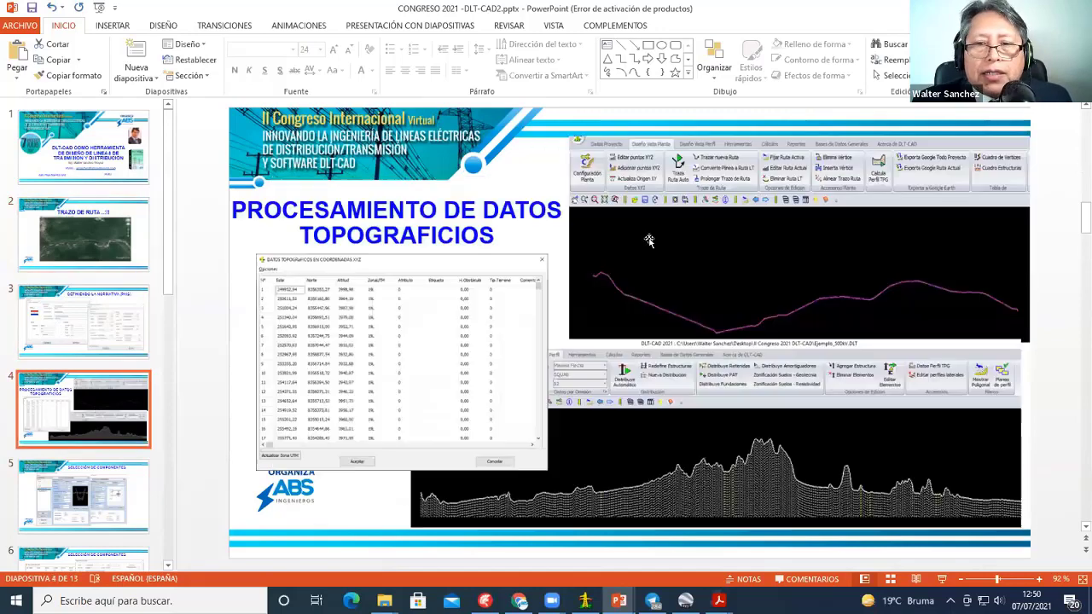
click(91, 499)
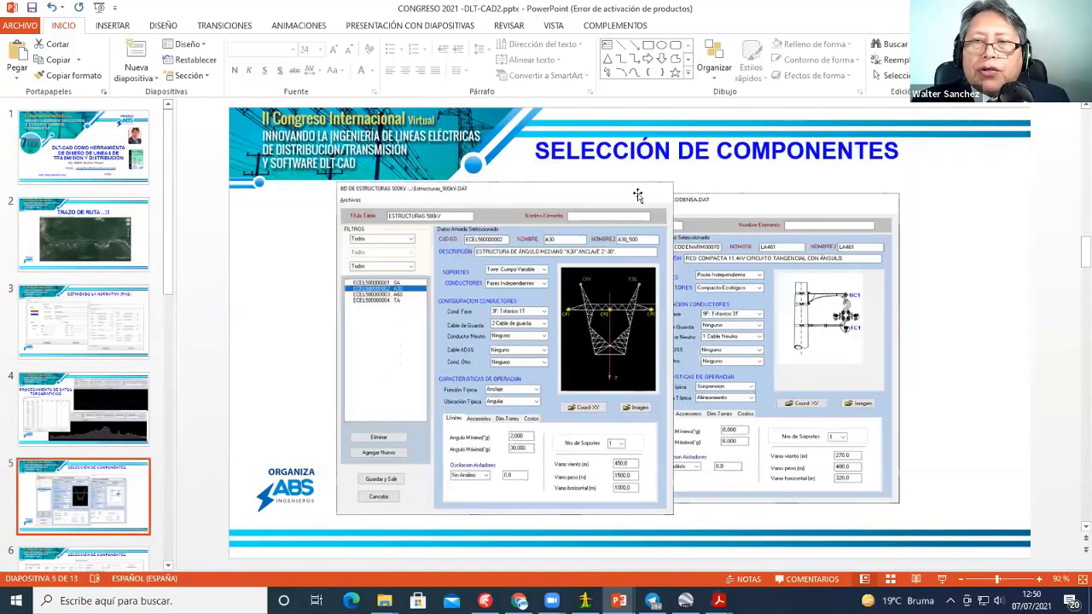
scroll(118, 489, down, 2)
click(94, 456)
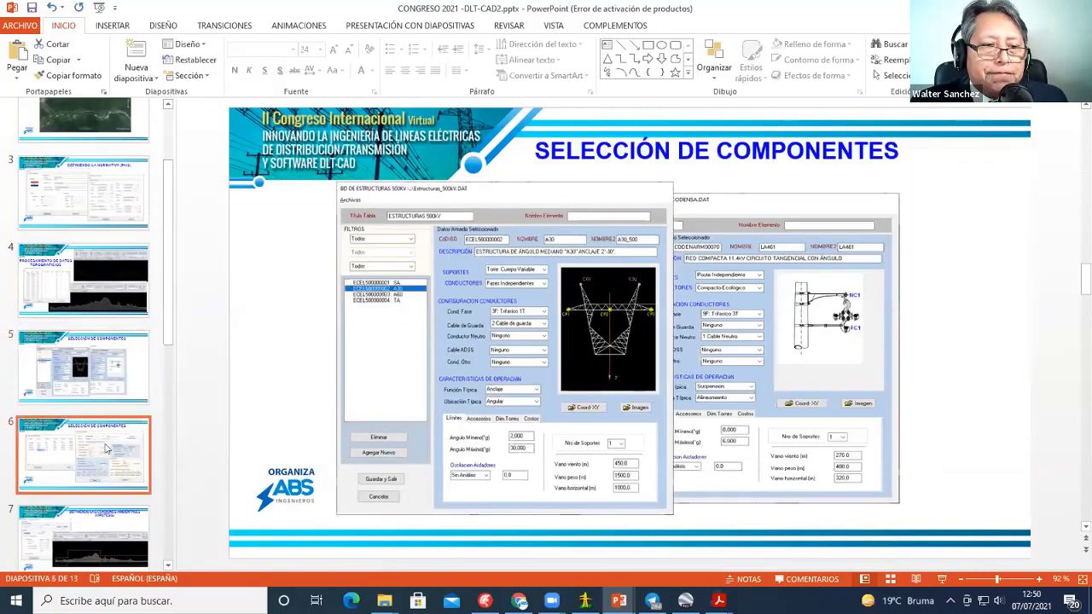
click(83, 536)
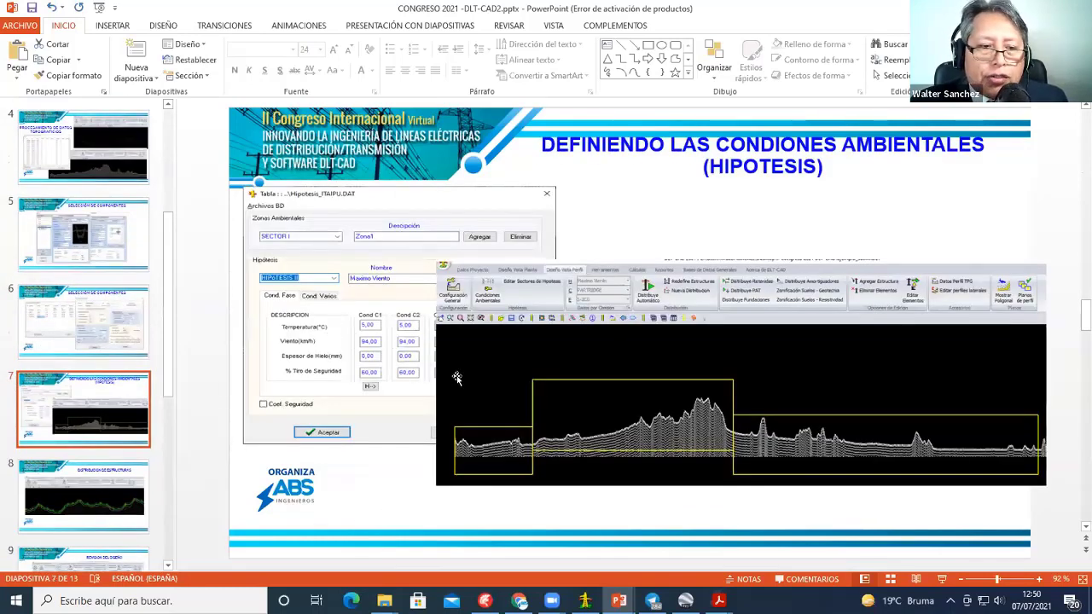
click(128, 512)
click(86, 560)
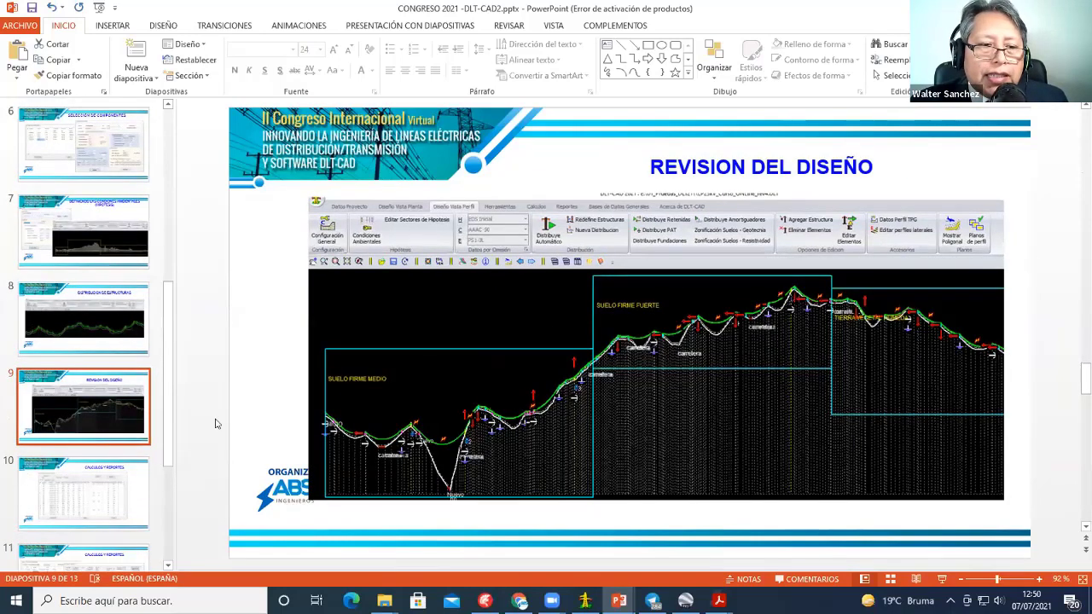
scroll(89, 436, down, 3)
click(88, 445)
click(88, 367)
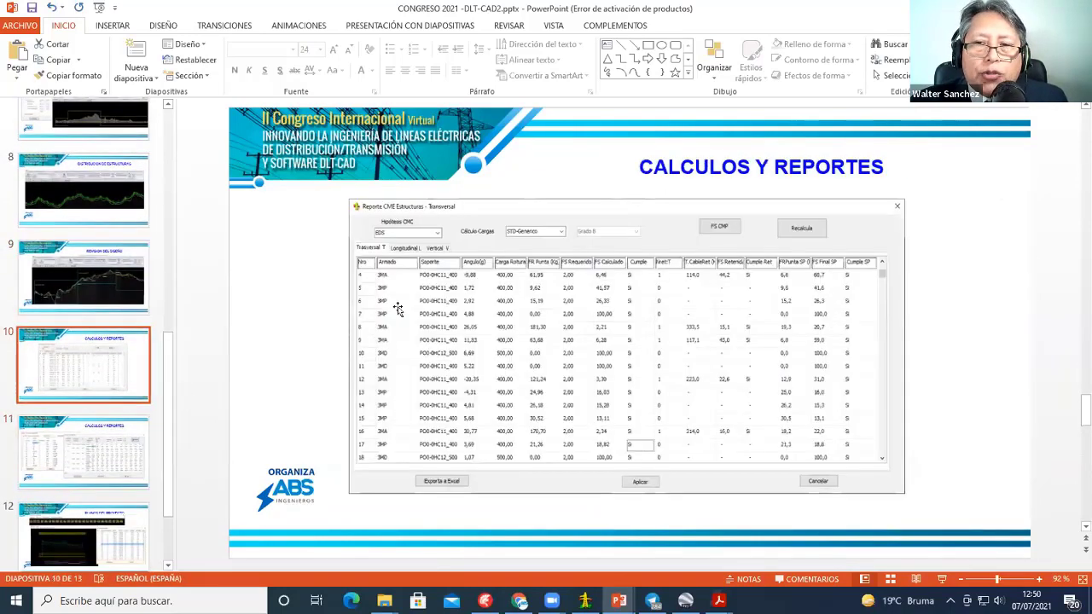
scroll(96, 455, down, 2)
click(96, 455)
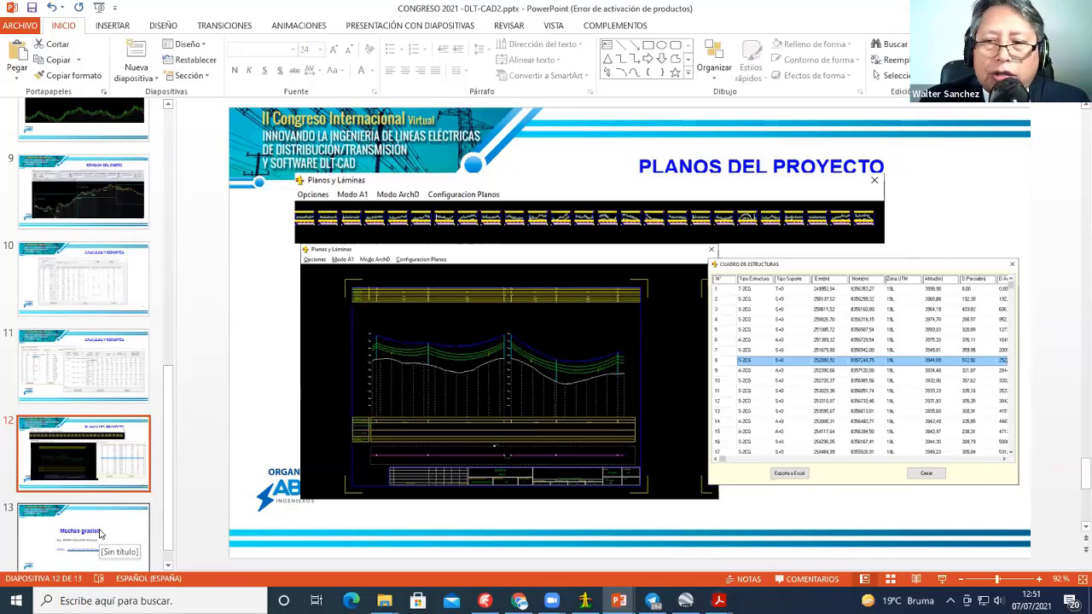
click(100, 533)
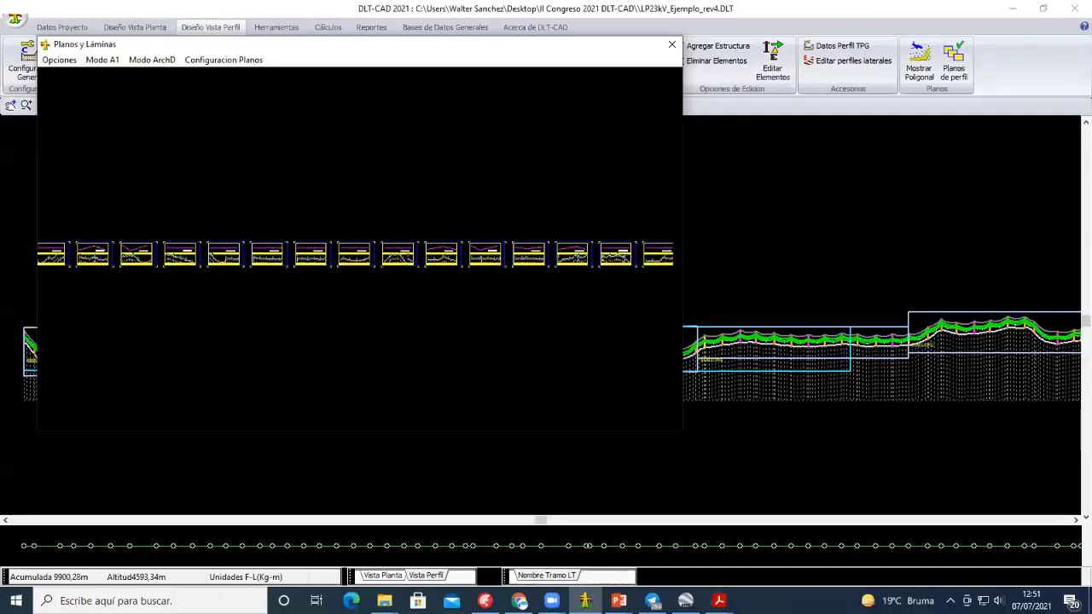
Step: Close the plan sheets preview and zoom the profile in on the spans between towers 23 and 32
drag(269, 46, 246, 225)
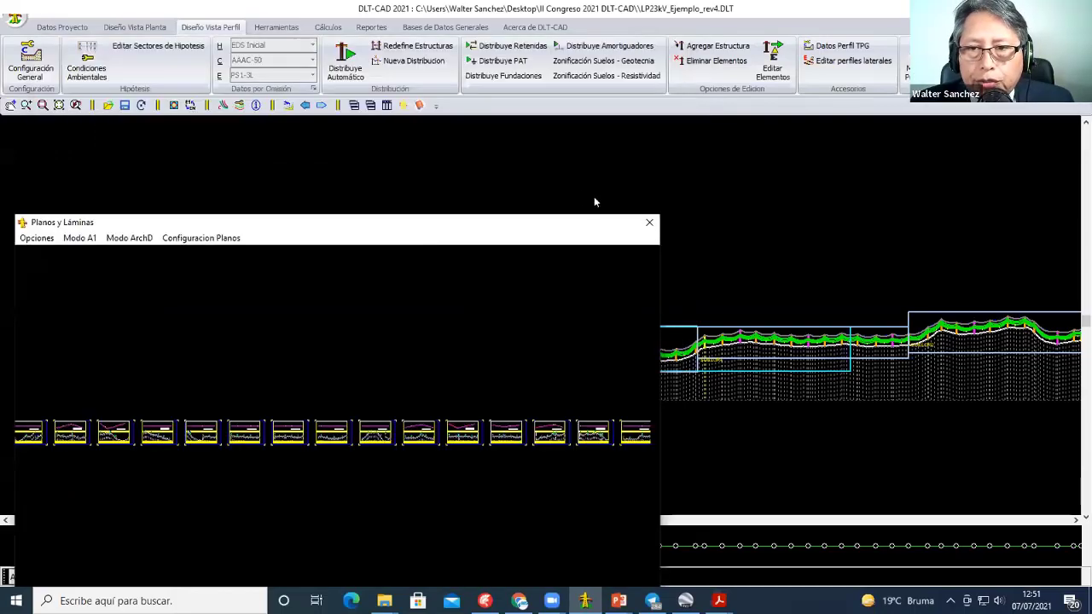
click(651, 223)
scroll(527, 385, up, 2)
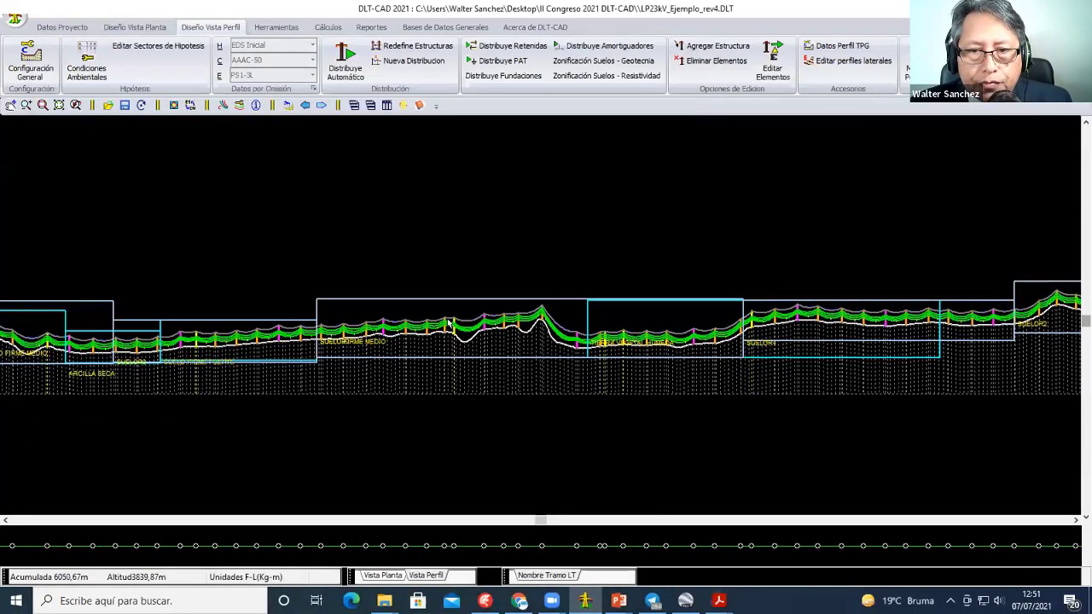
scroll(527, 384, up, 2)
scroll(526, 384, up, 1)
scroll(529, 382, up, 1)
scroll(541, 378, up, 1)
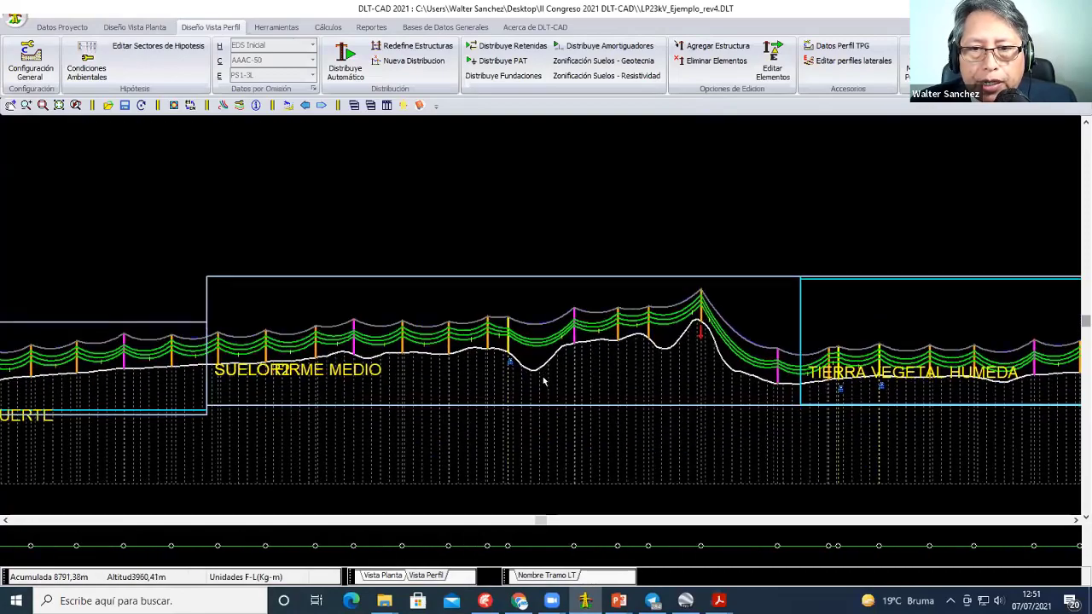
scroll(537, 301, up, 1)
scroll(537, 301, up, 1)
scroll(614, 295, up, 1)
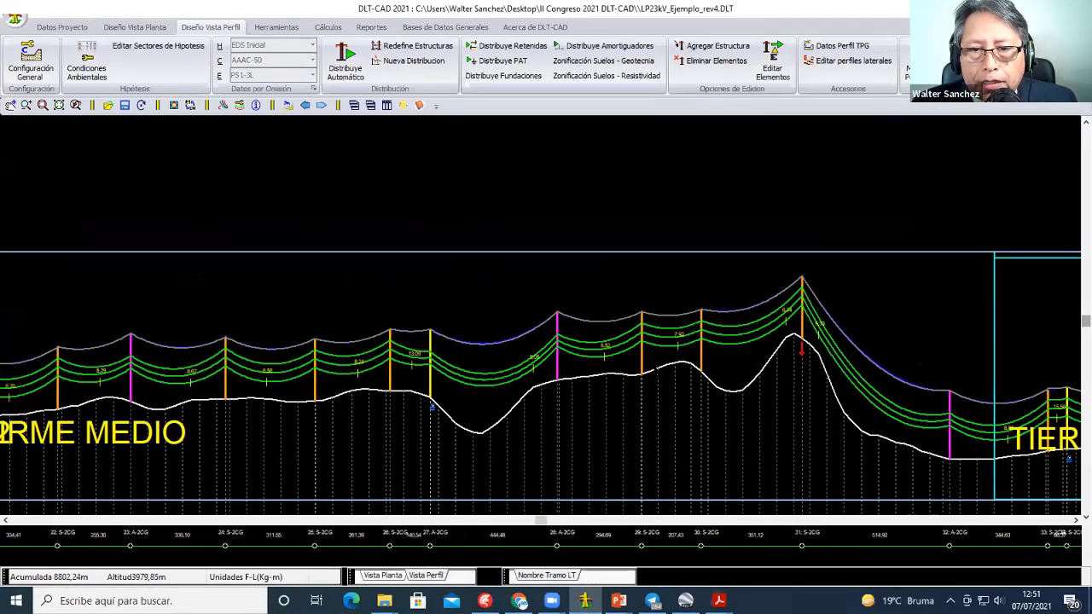
scroll(887, 279, up, 1)
scroll(887, 279, up, 1)
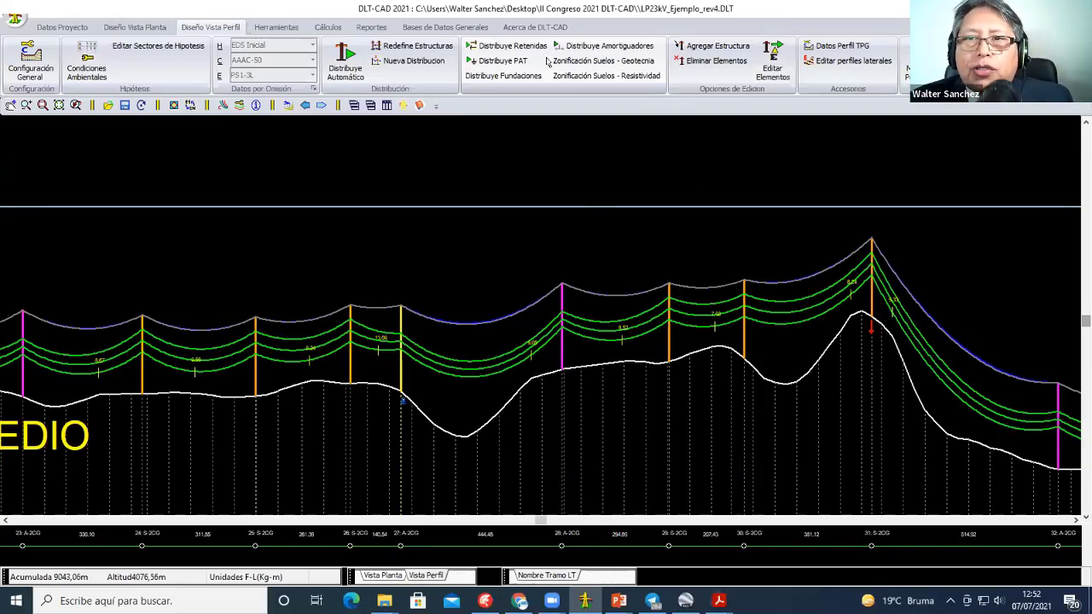
Step: Open the damper distribution table and review the first range's span limit and damper count
click(585, 45)
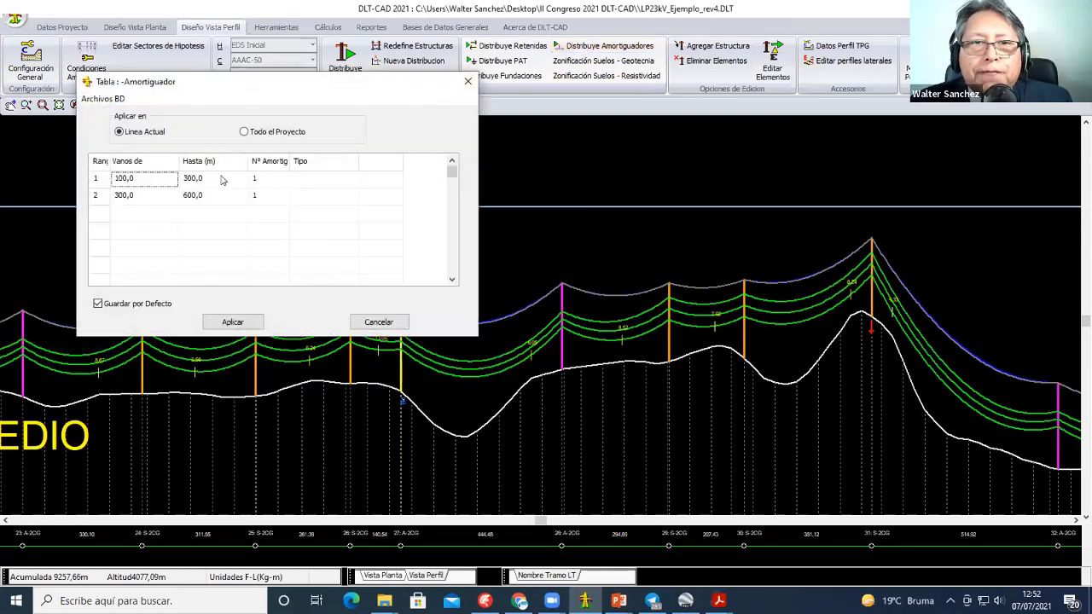
drag(331, 86, 538, 89)
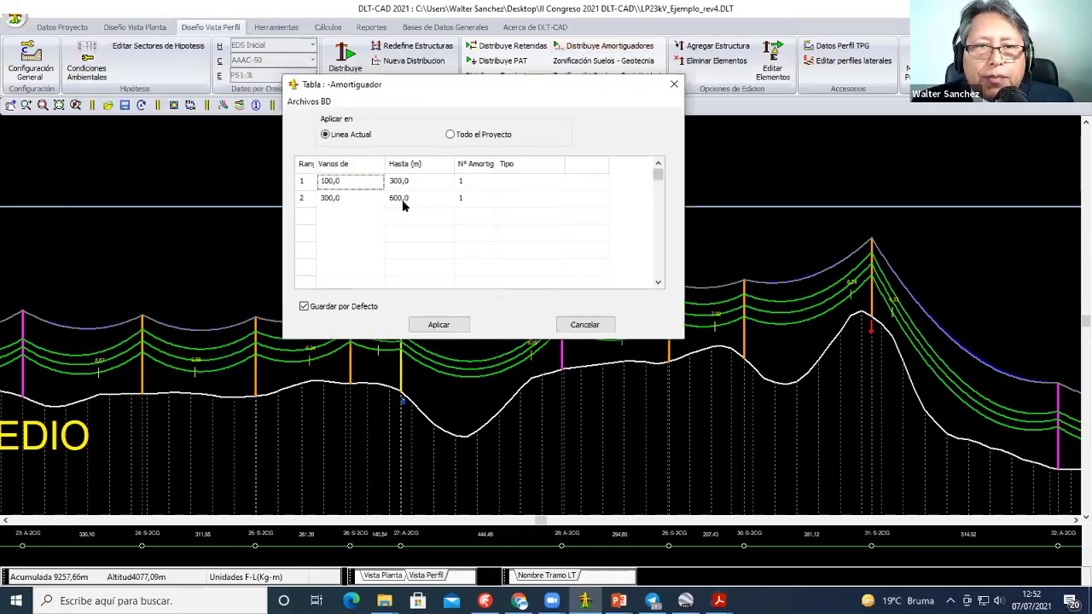
click(333, 198)
click(408, 181)
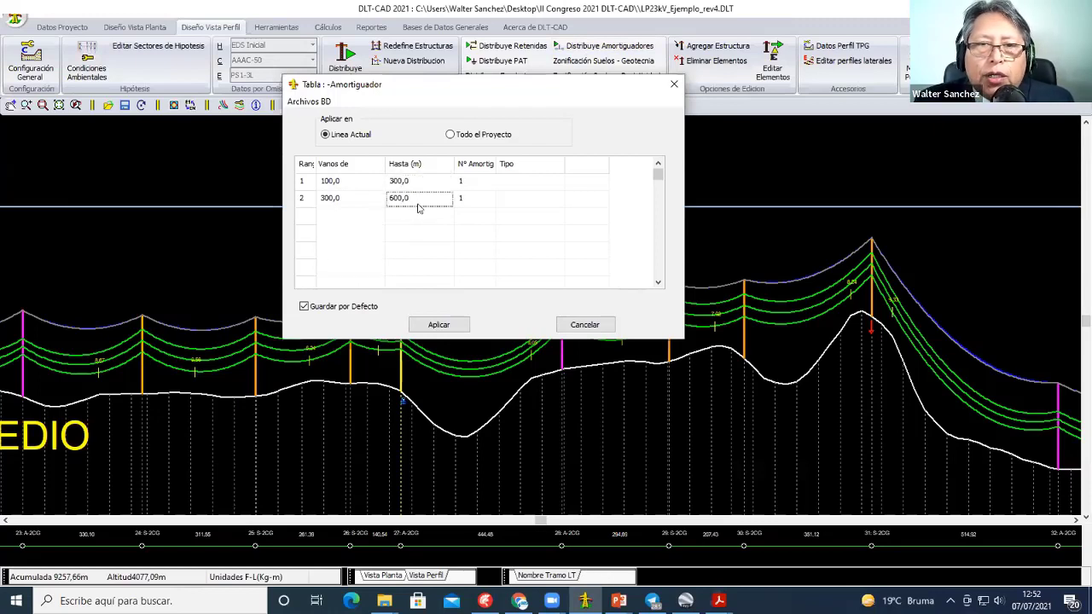
key(Tab)
click(347, 194)
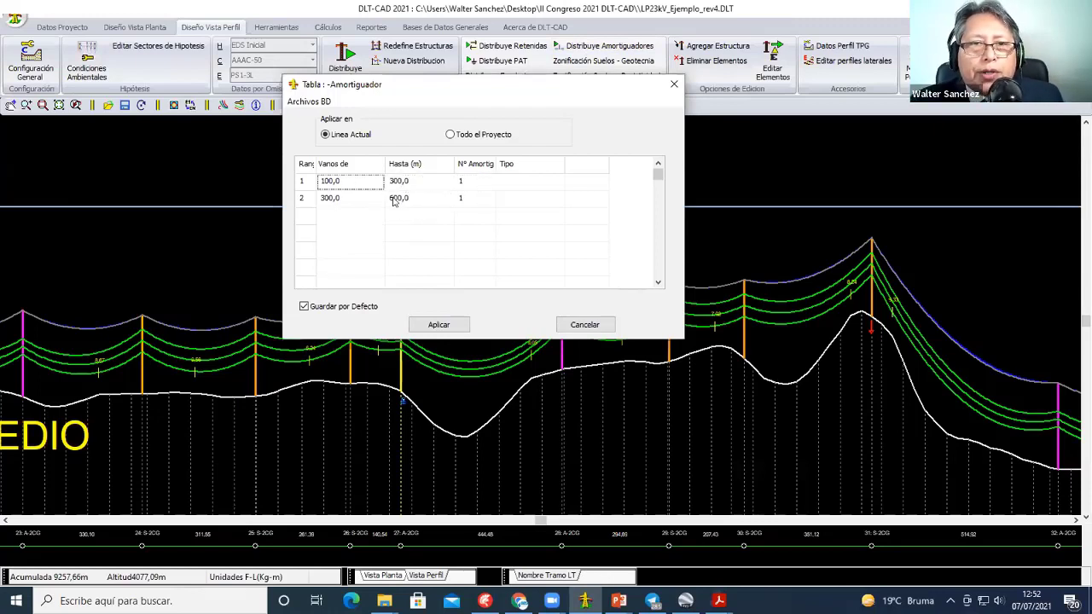
click(415, 181)
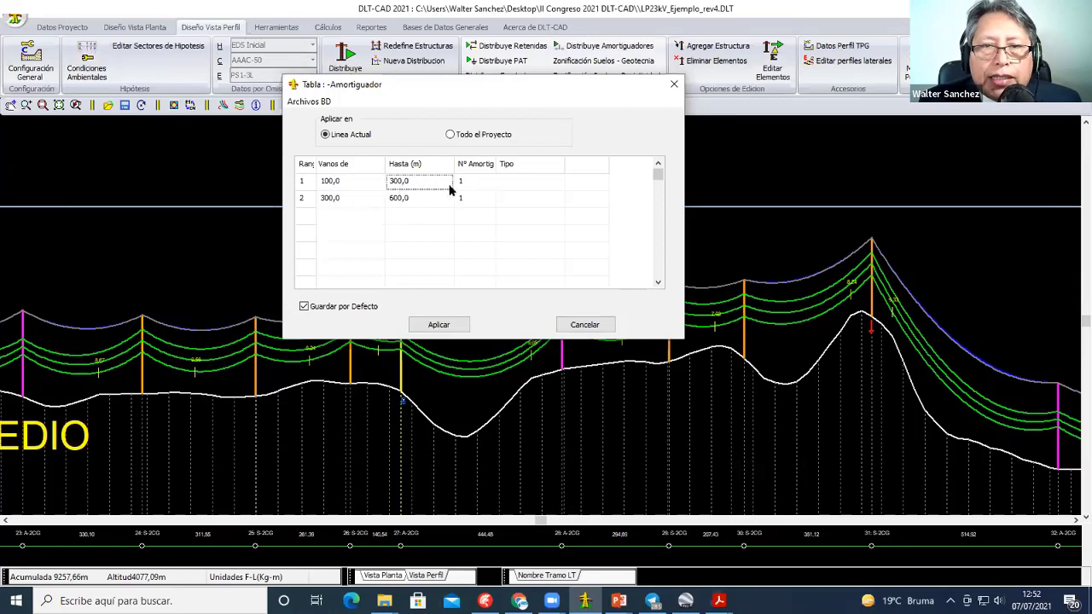
click(476, 187)
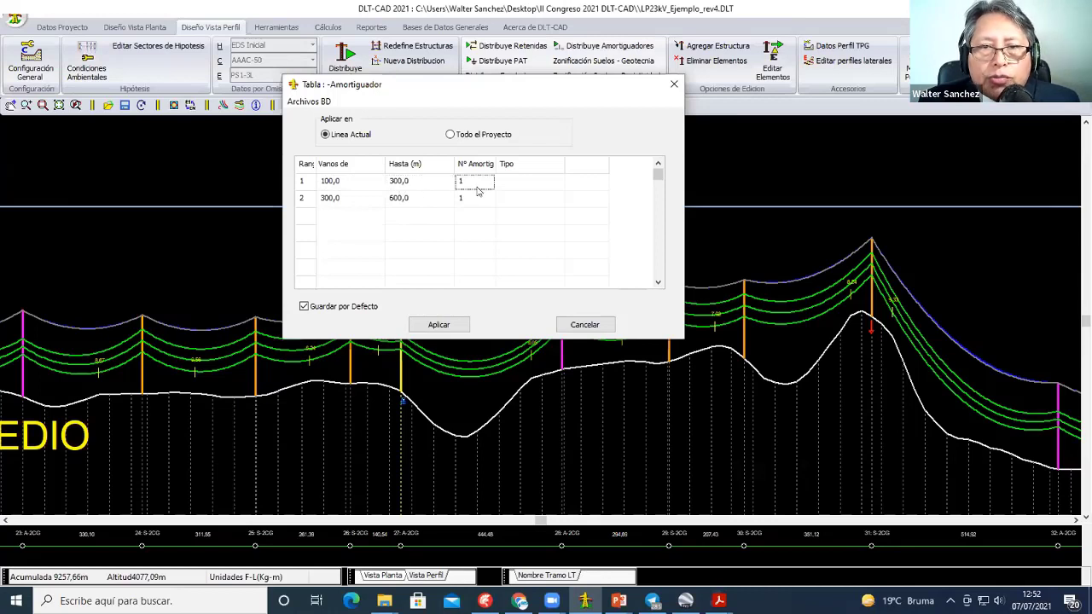
click(339, 199)
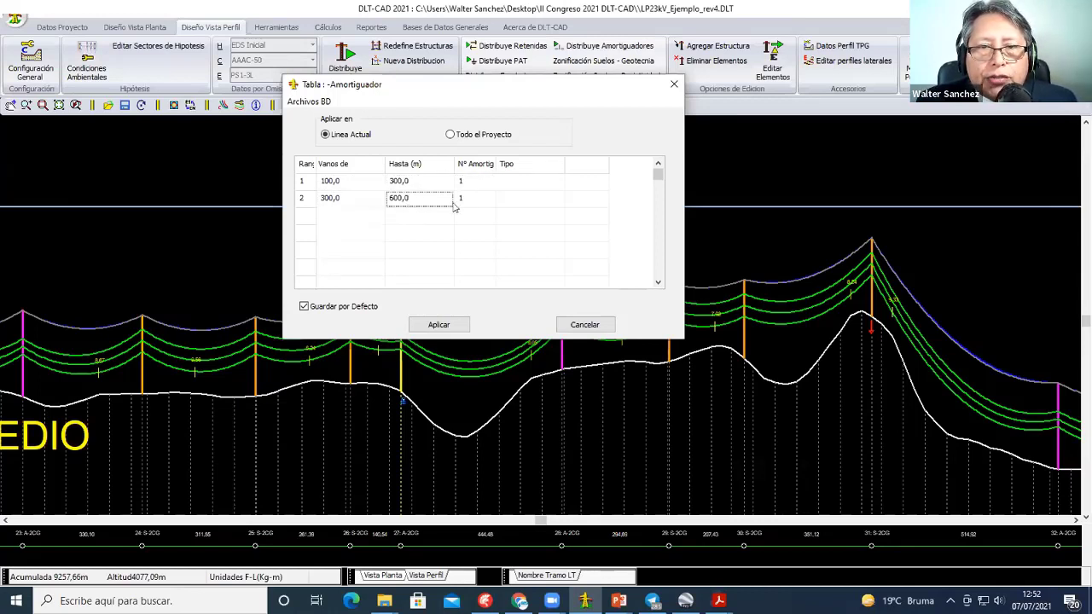
Step: Add a 600–1200 m range with 3 dampers, give the second range 2, and apply
click(358, 224)
click(362, 223)
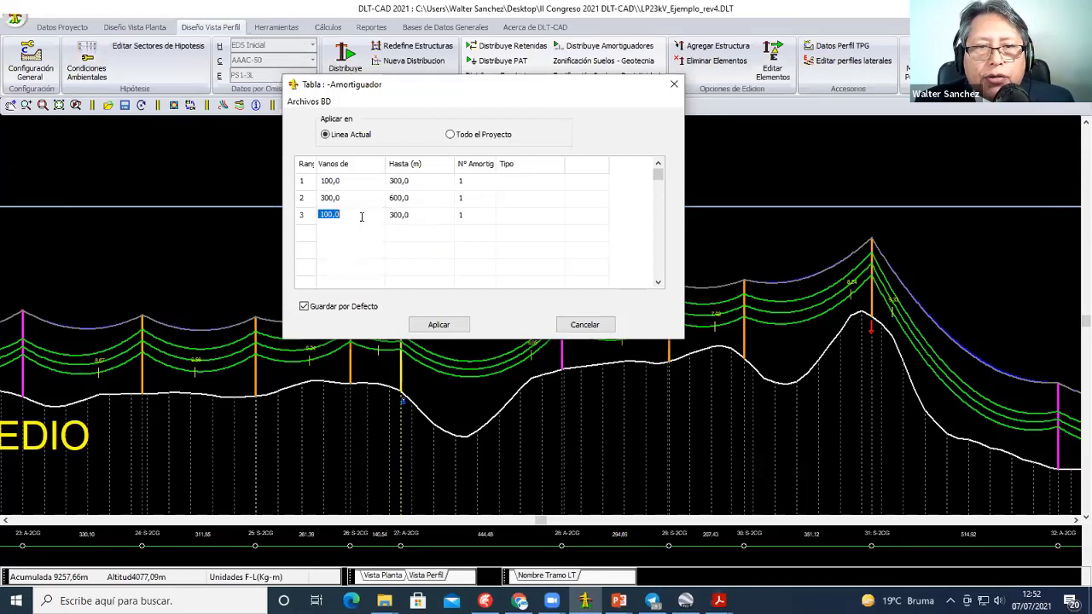
text(600)
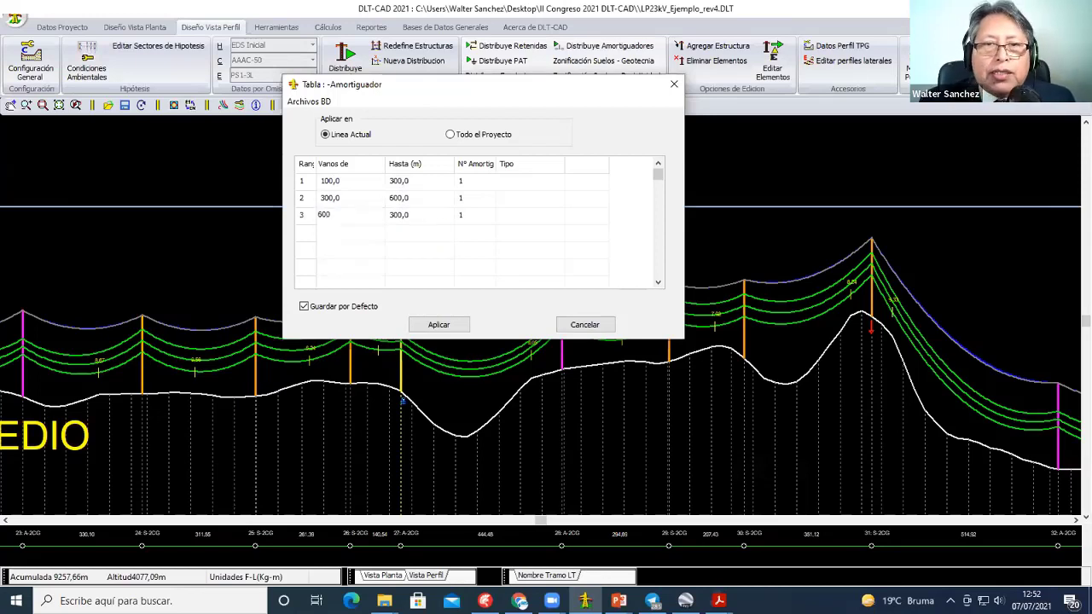
click(427, 220)
text(1200)
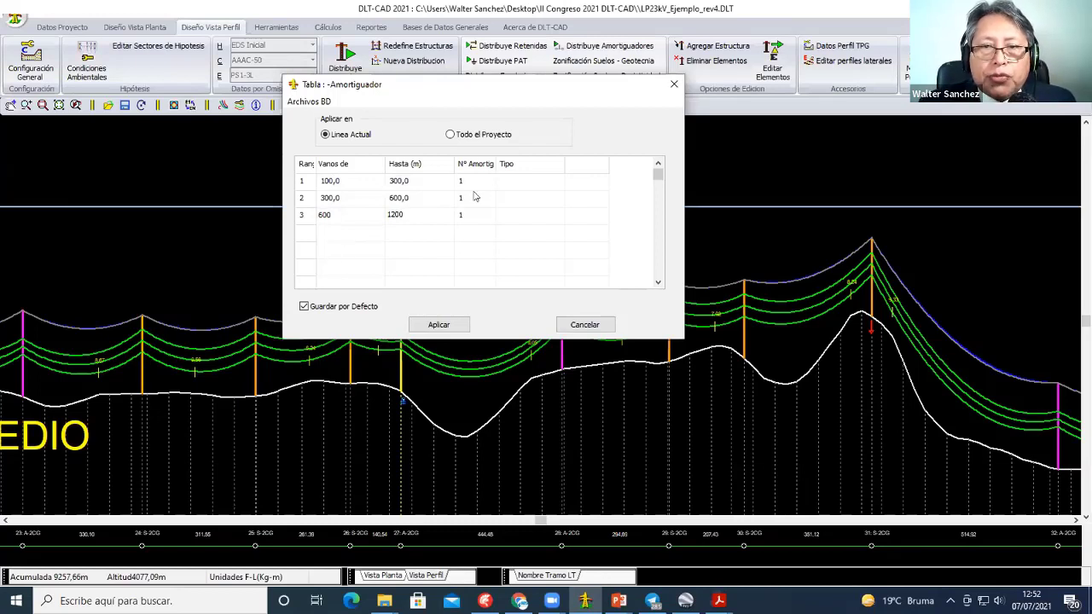
click(478, 197)
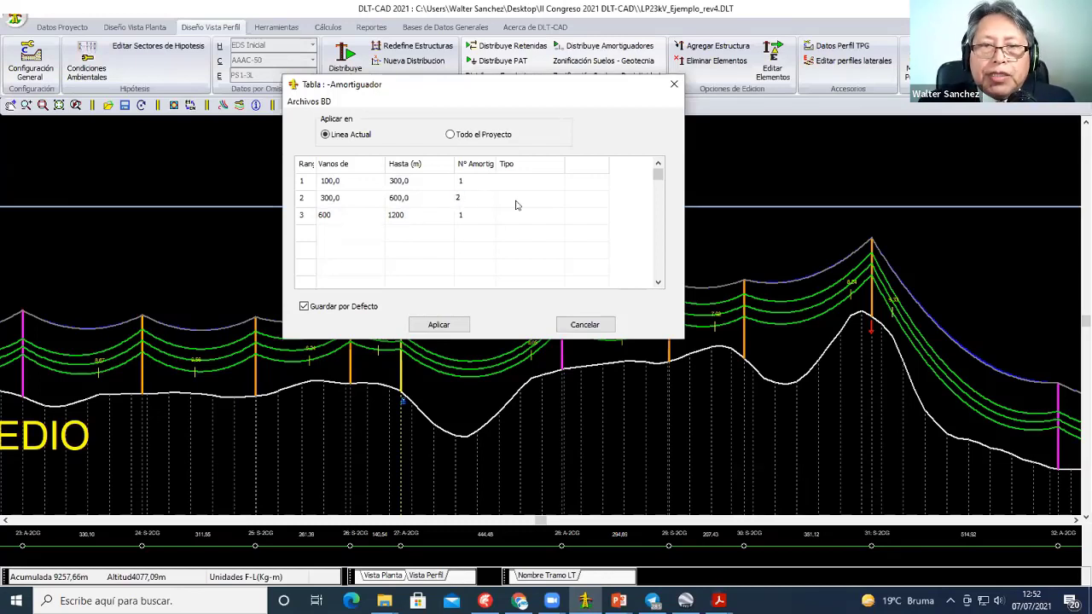
click(491, 216)
text(3)
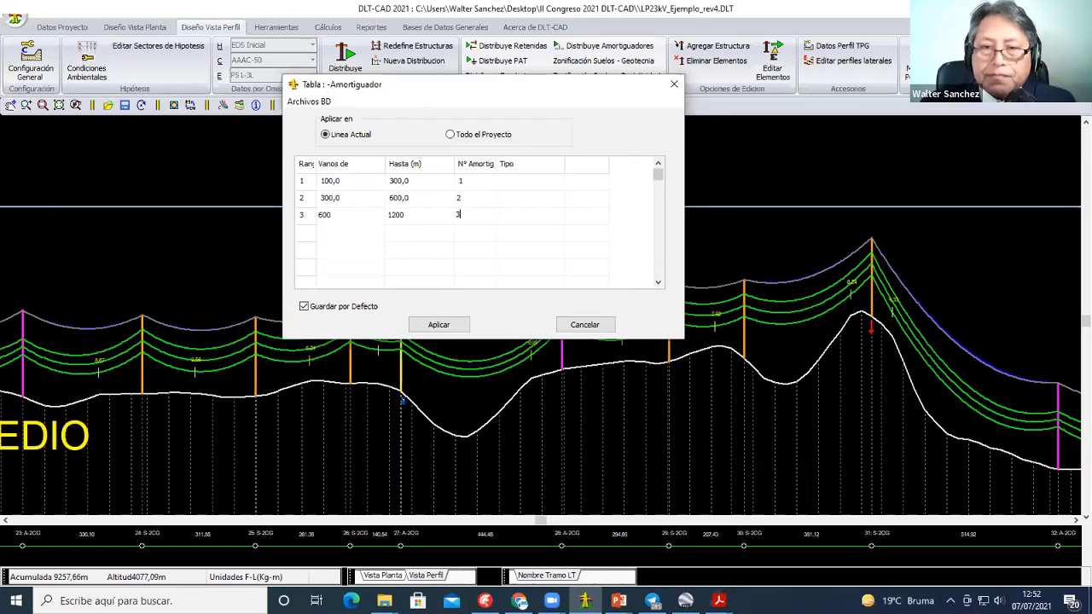
click(476, 203)
click(474, 186)
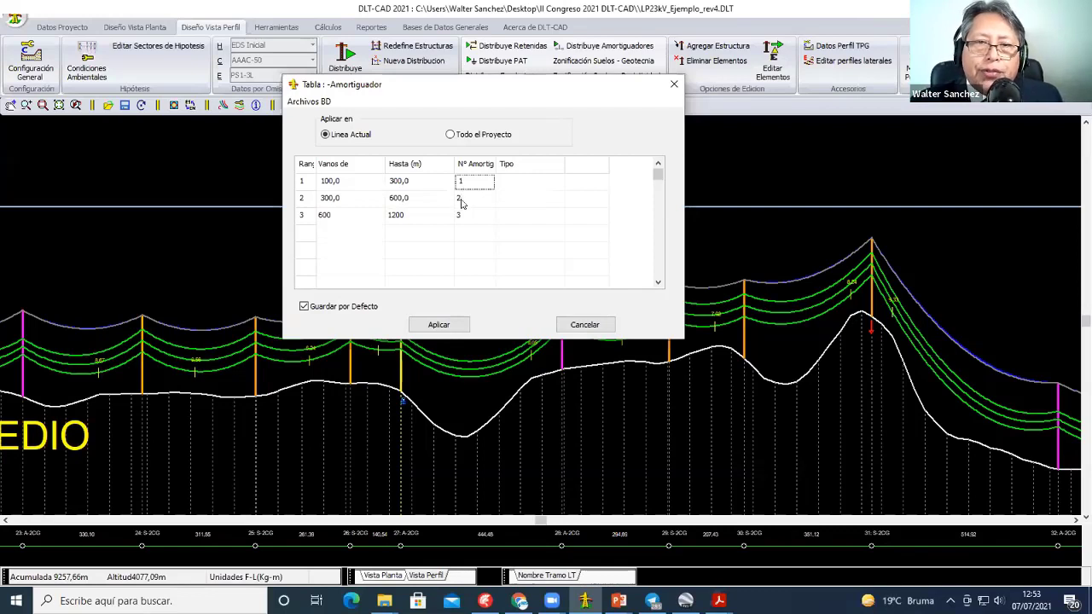
click(463, 200)
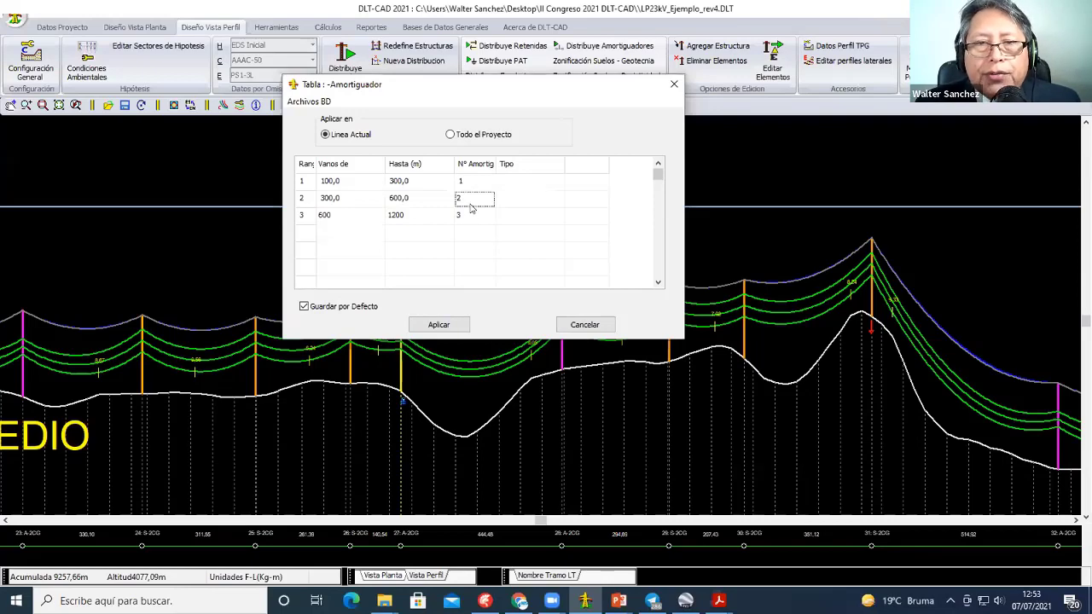
click(439, 324)
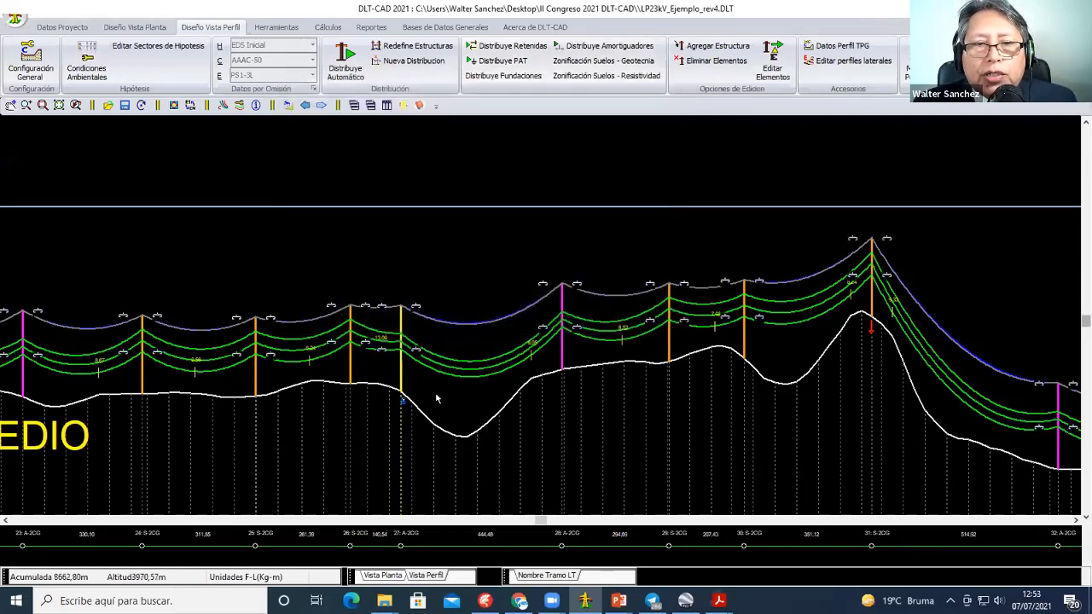
Step: Pan and zoom the profile to inspect the new dampers around towers 32–37
scroll(641, 383, down, 3)
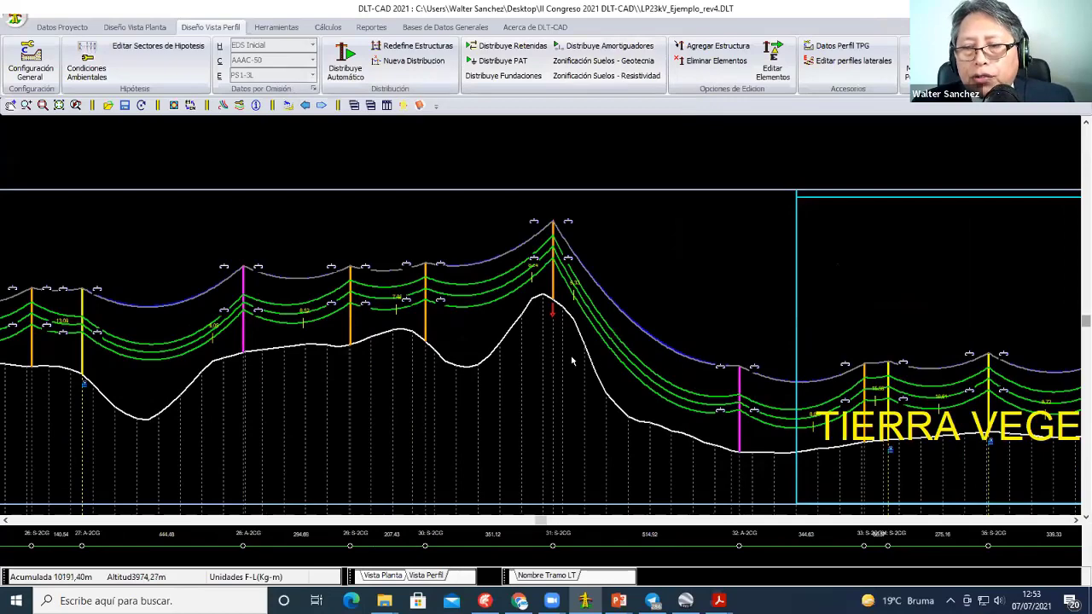
scroll(469, 324, down, 2)
scroll(384, 264, up, 3)
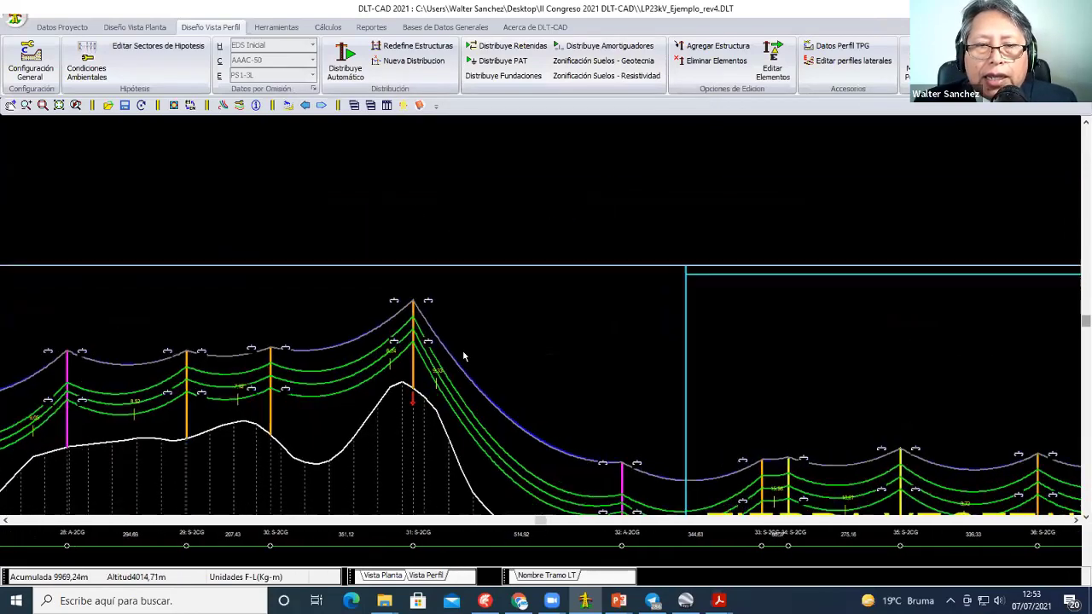
middle_drag(379, 270, 167, 111)
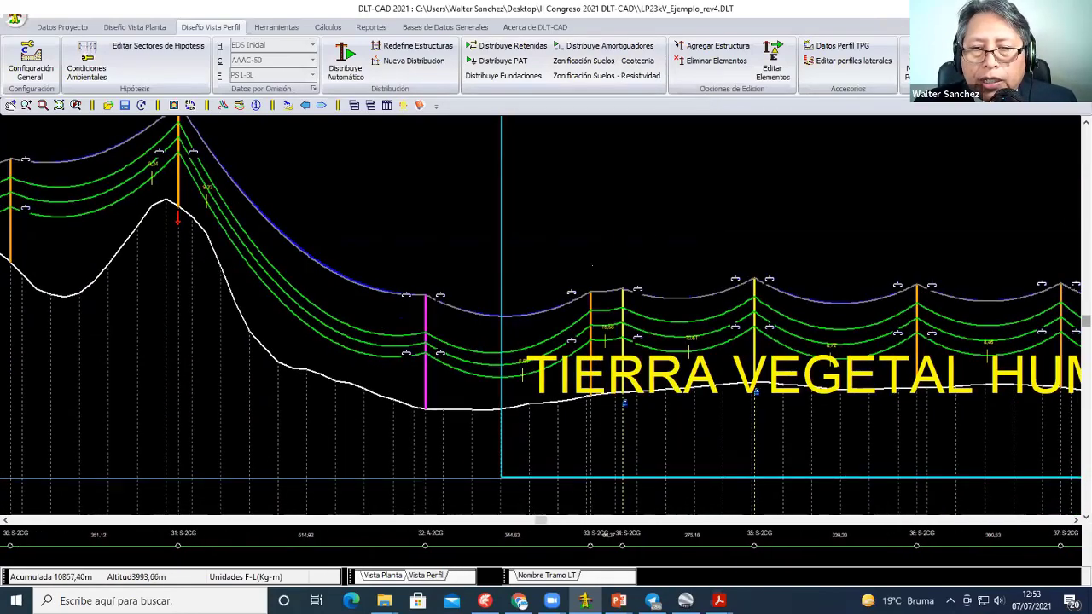
scroll(622, 342, down, 1)
scroll(665, 344, down, 1)
scroll(717, 349, down, 1)
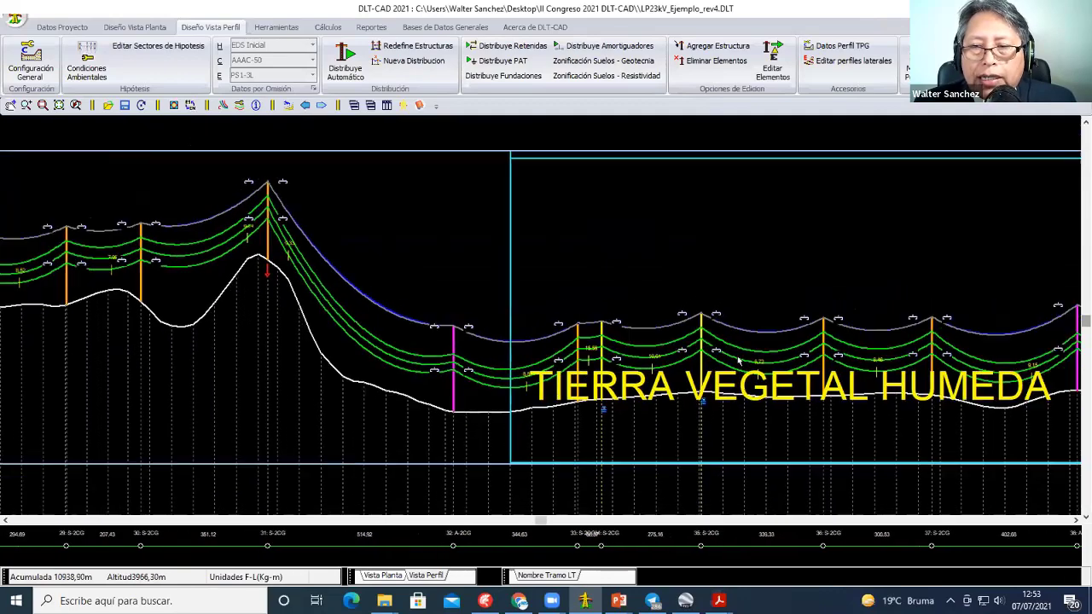
scroll(802, 355, down, 1)
scroll(734, 355, down, 1)
scroll(666, 355, down, 1)
scroll(589, 355, down, 1)
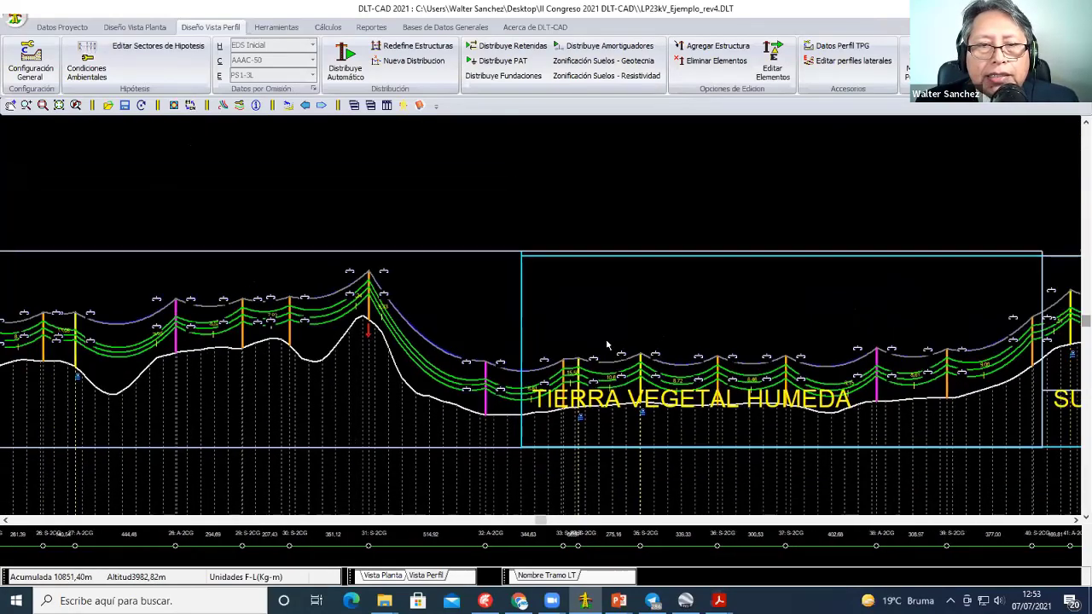
scroll(507, 356, down, 1)
Step: Scroll back across the profile and bring up the Herramientas profile tools
scroll(478, 369, left, 3)
scroll(453, 380, left, 1)
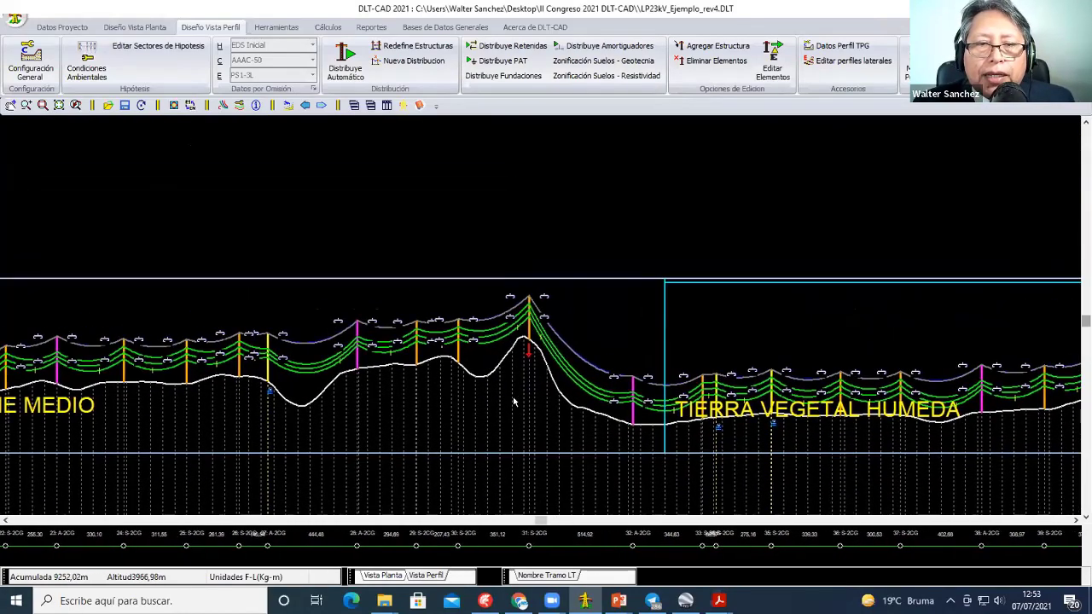
scroll(421, 396, left, 3)
scroll(422, 396, up, 2)
scroll(609, 195, up, 1)
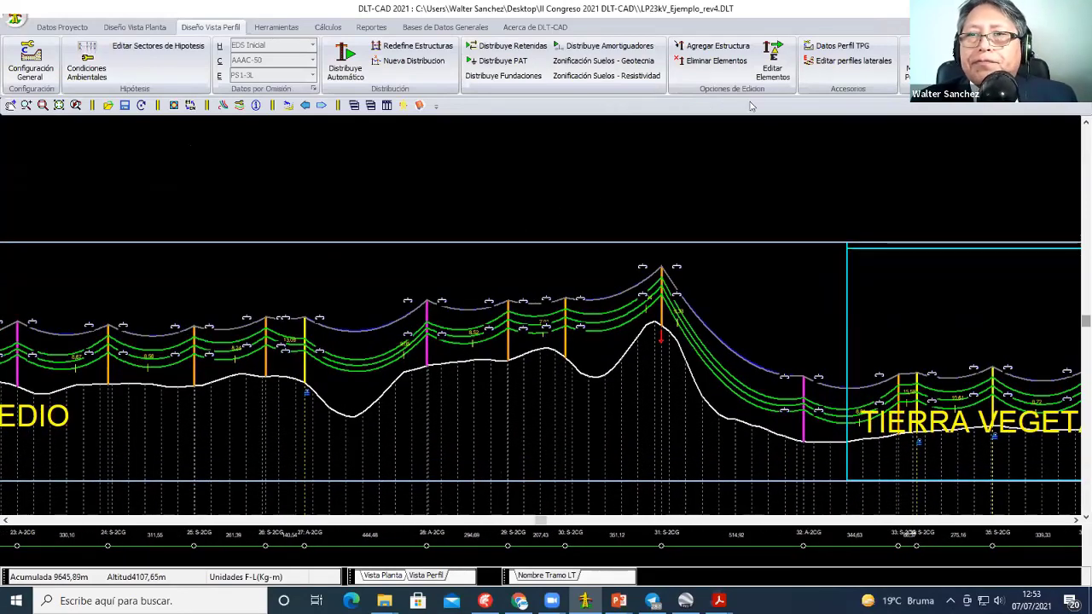
click(294, 28)
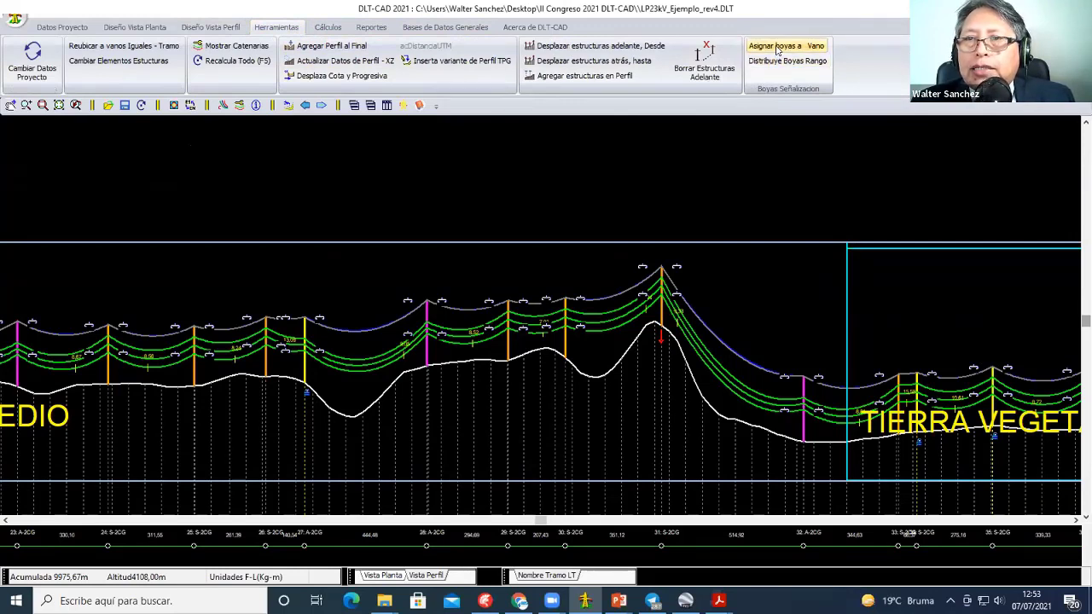
Step: Start Asignar boyas a Vano, then cancel it without placing any buoy
click(779, 49)
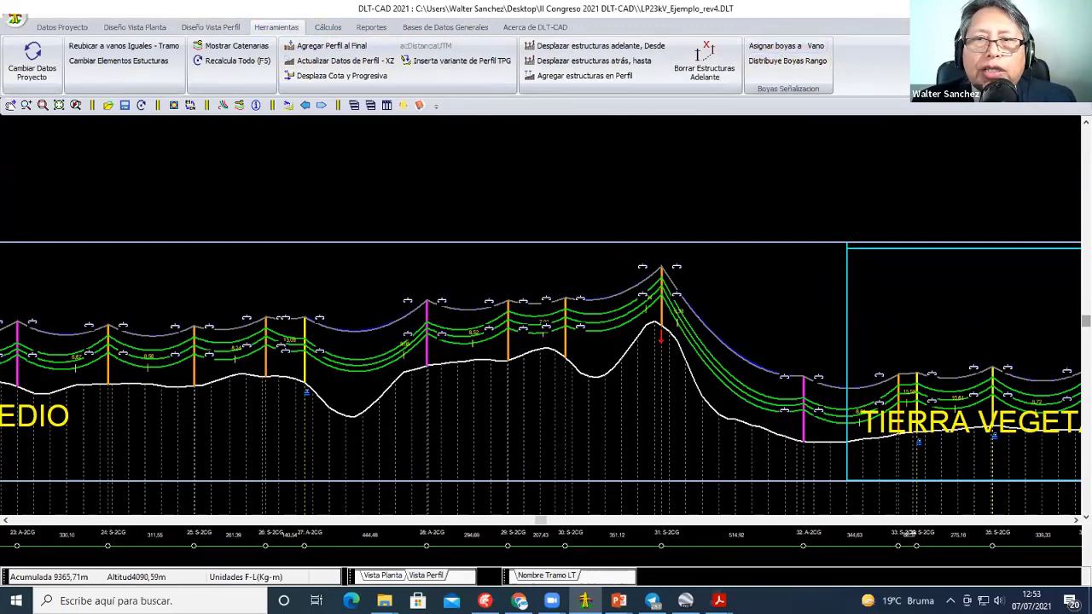
right_click(589, 171)
click(632, 178)
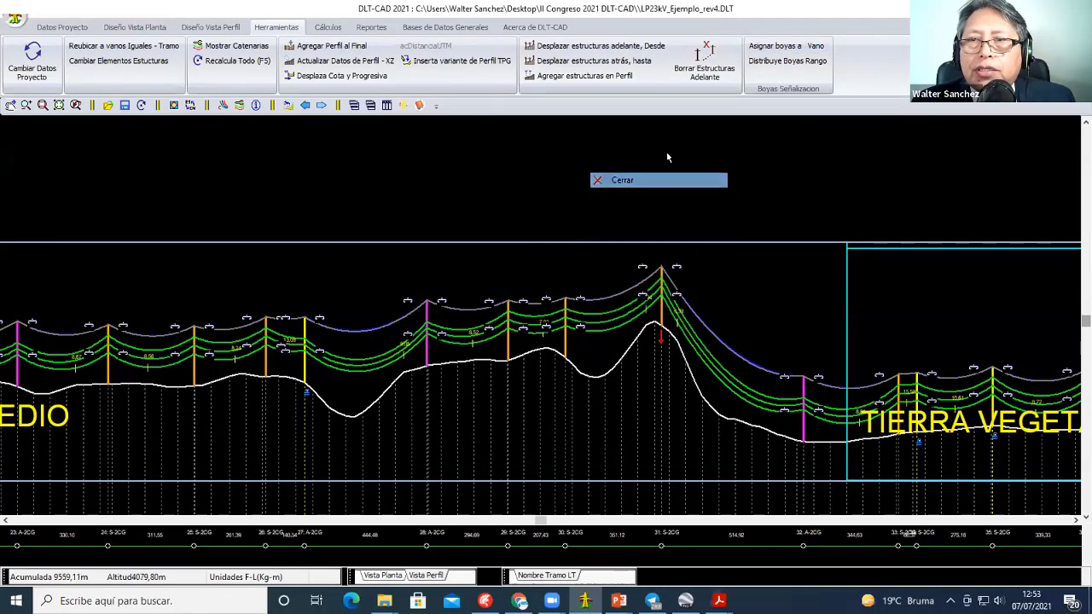
Step: Review Distribuye Boyas Rango's fixed quantity of 0, cancel it, and open Windows search
click(773, 68)
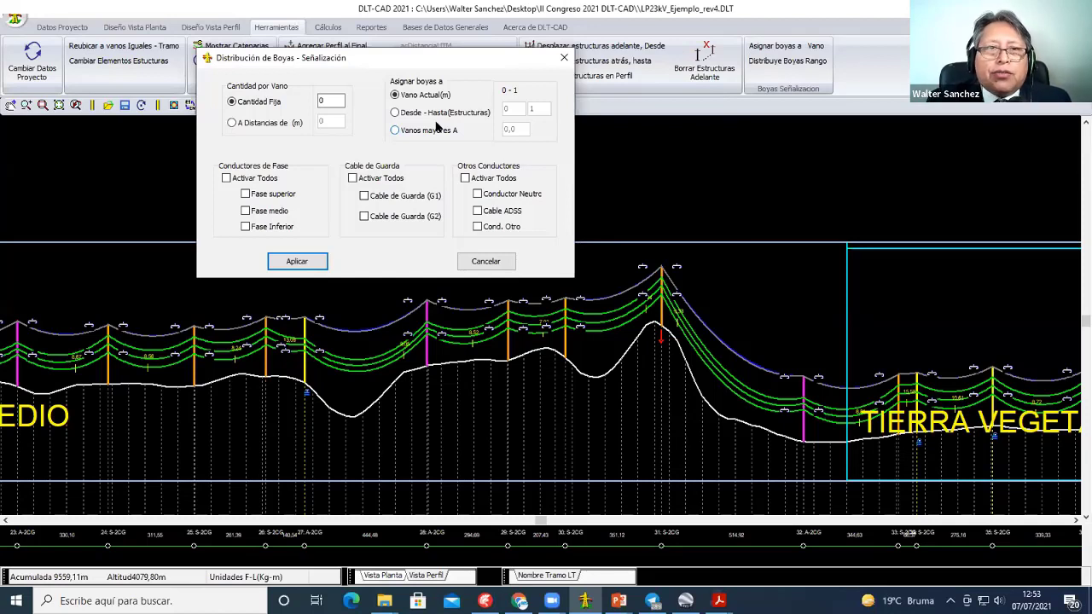
click(333, 100)
double_click(334, 99)
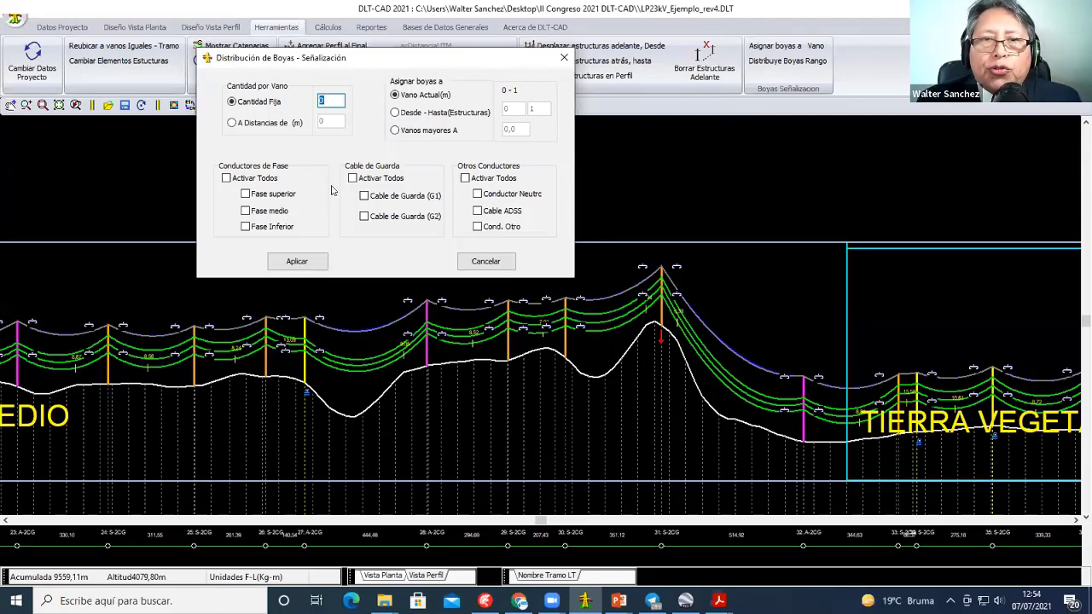
click(486, 261)
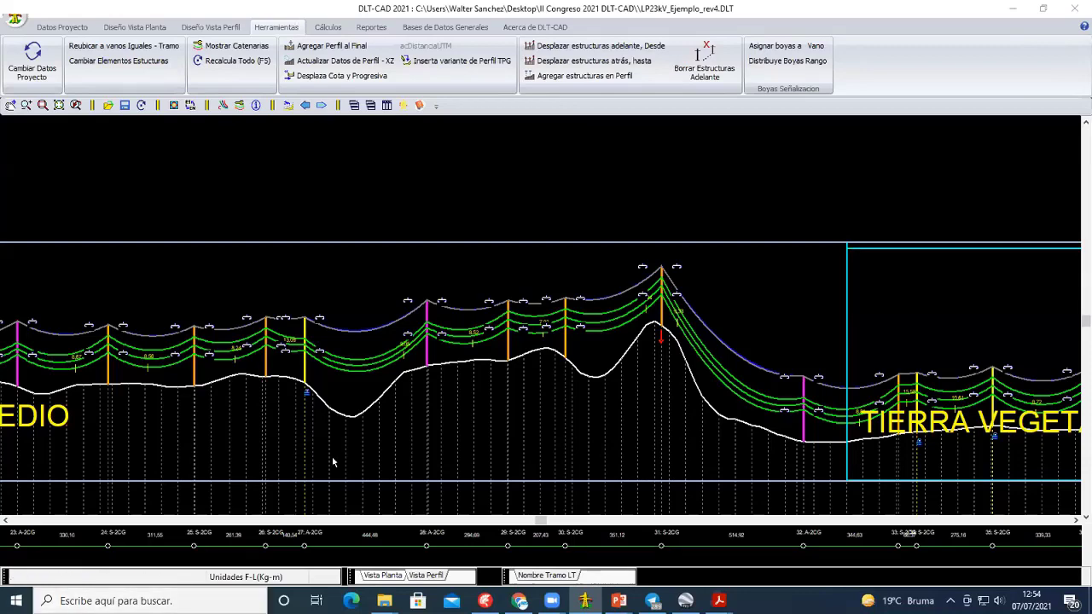
click(154, 601)
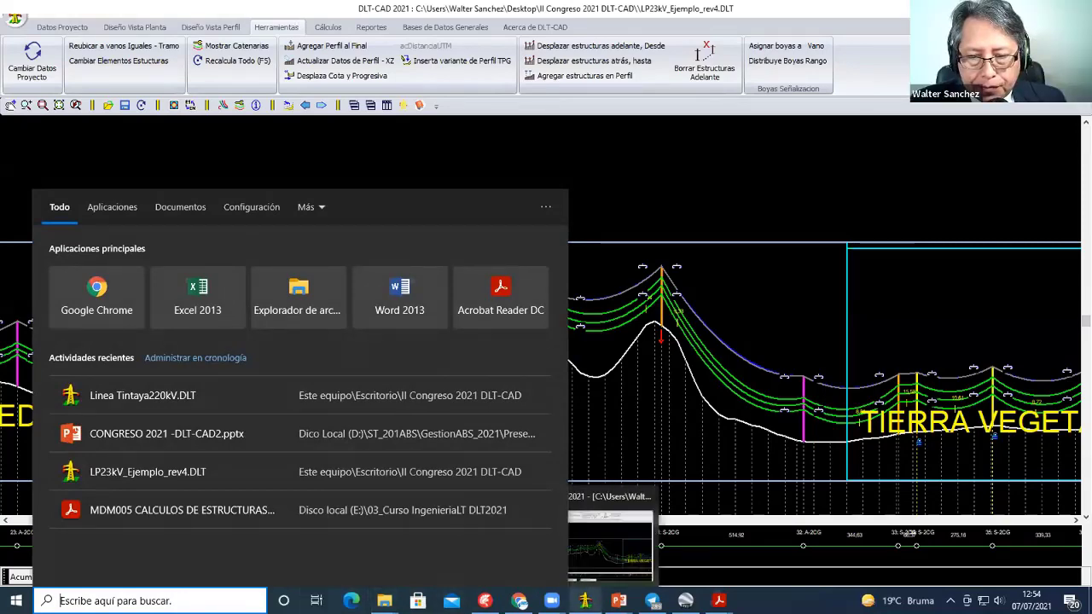
Step: Dismiss the search panel and zoom the profile in on structures 28–31
click(585, 601)
scroll(495, 364, up, 2)
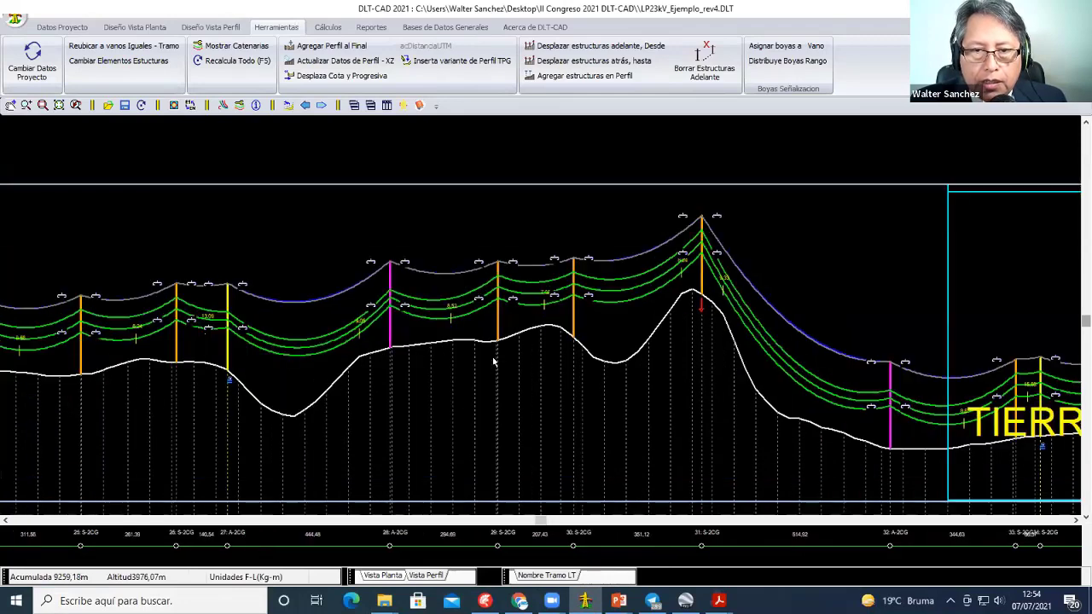
scroll(415, 367, up, 2)
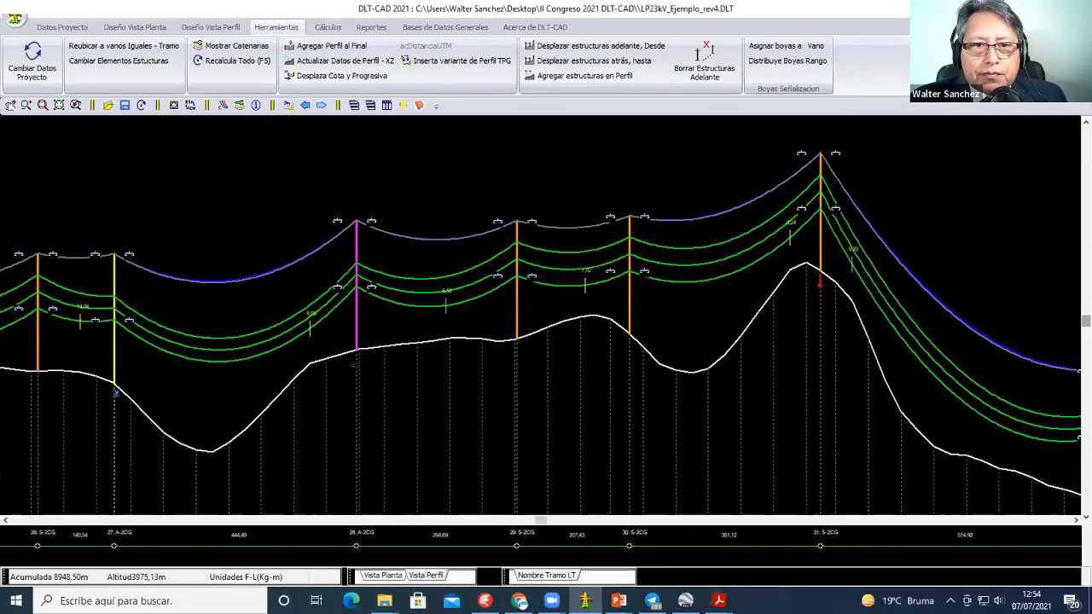
scroll(341, 324, up, 1)
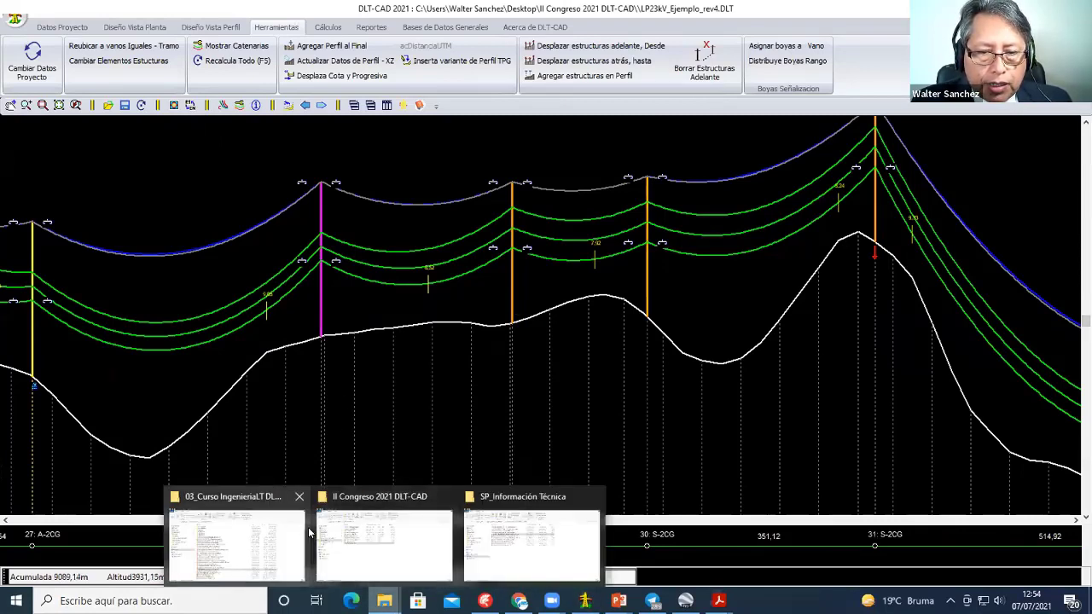
mouse_move(384, 600)
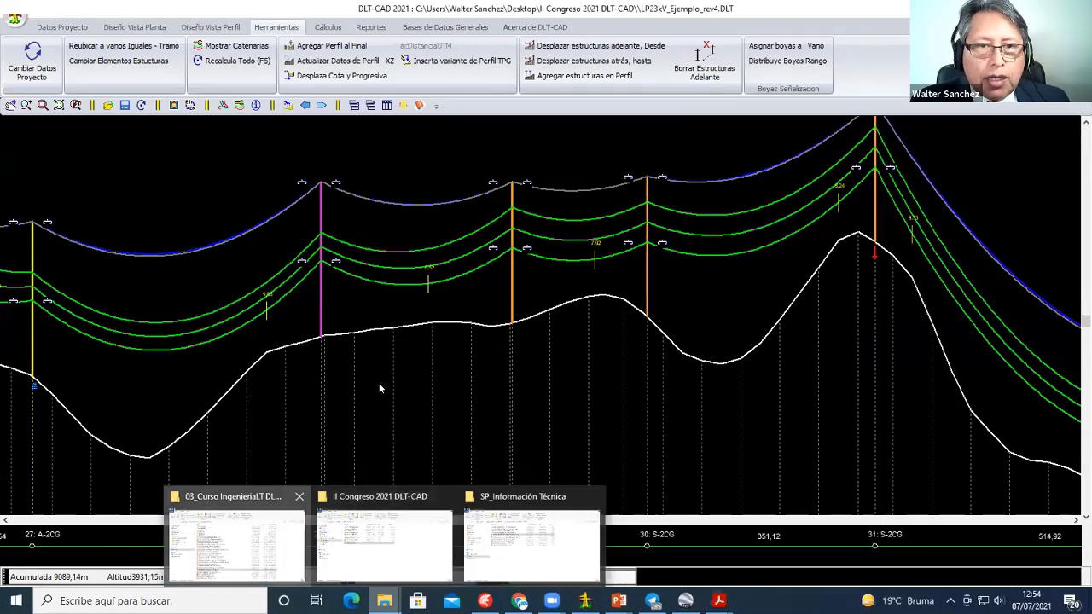
Step: Bring the 03_Curso IngenieriaLT DLT2021 folder forward, then show the PowerPoint windows
click(267, 524)
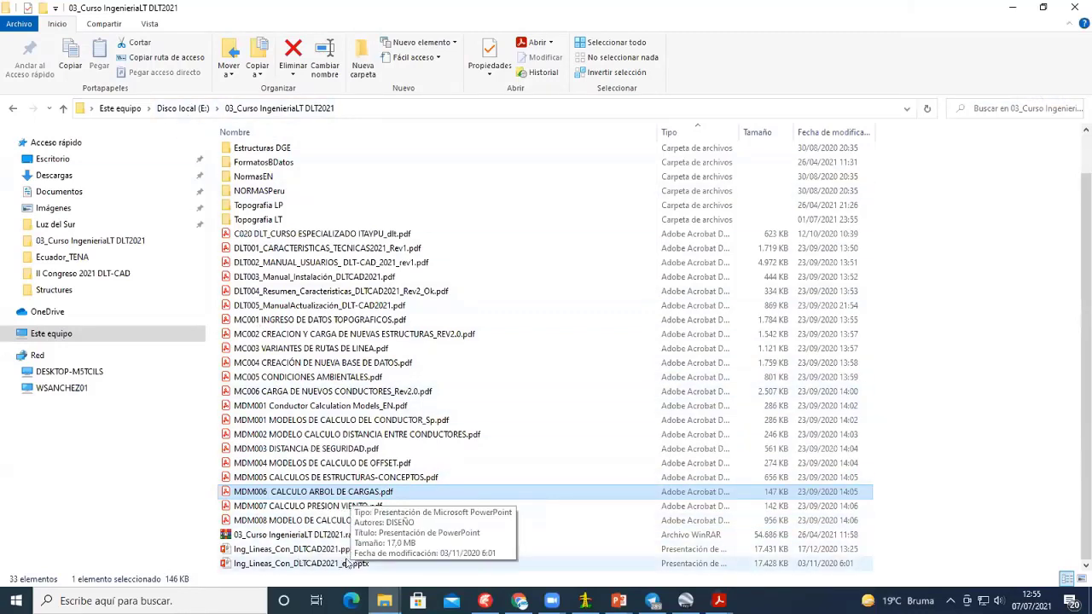
click(618, 601)
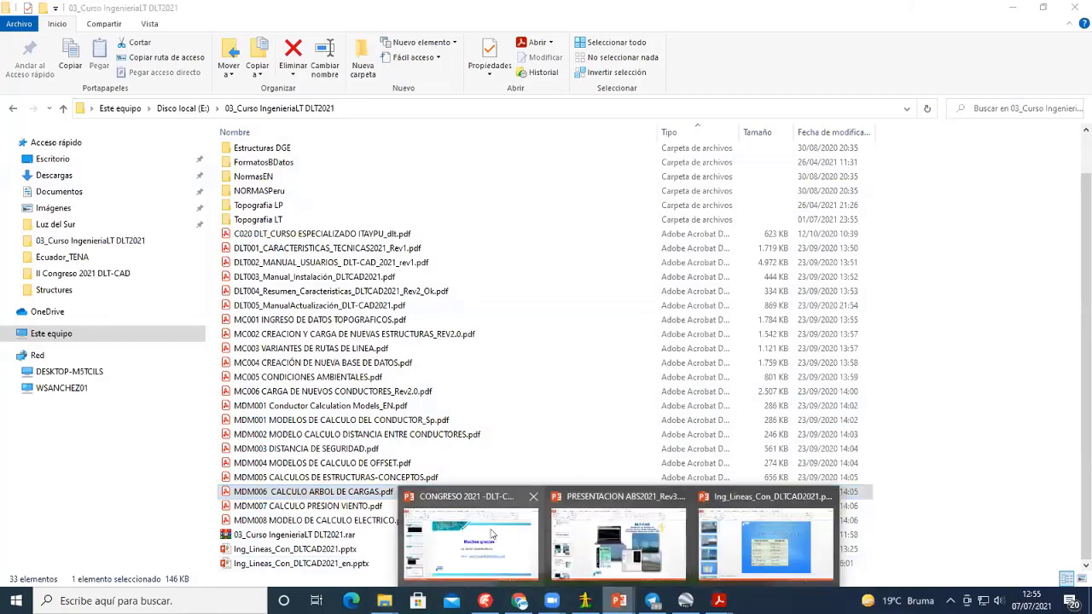
Step: Show the Ing_Lineas_Con_DLTCAD2021 presentation and scroll to its line voltage-levels slide
double_click(294, 548)
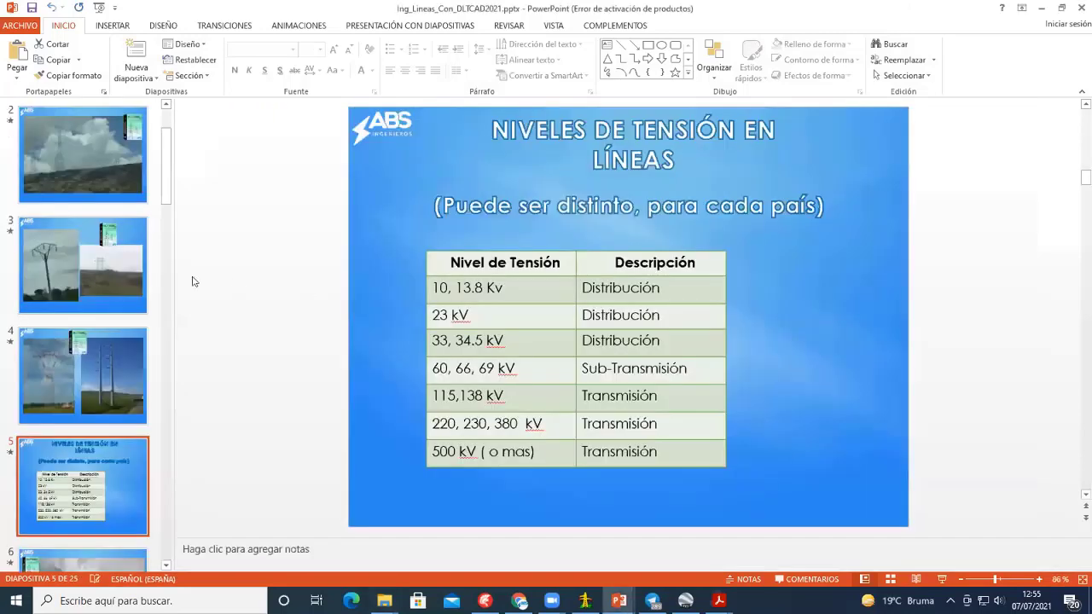
scroll(103, 384, down, 3)
scroll(127, 413, down, 3)
scroll(127, 413, down, 3)
scroll(127, 413, down, 3)
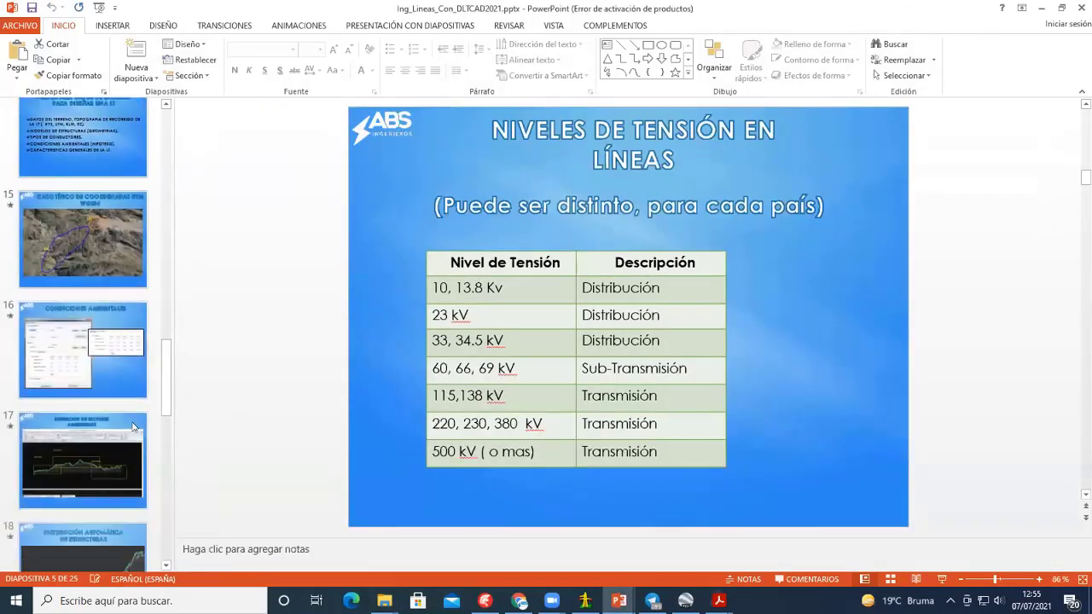
scroll(133, 427, down, 1)
scroll(131, 429, down, 1)
scroll(132, 428, down, 1)
scroll(113, 425, down, 1)
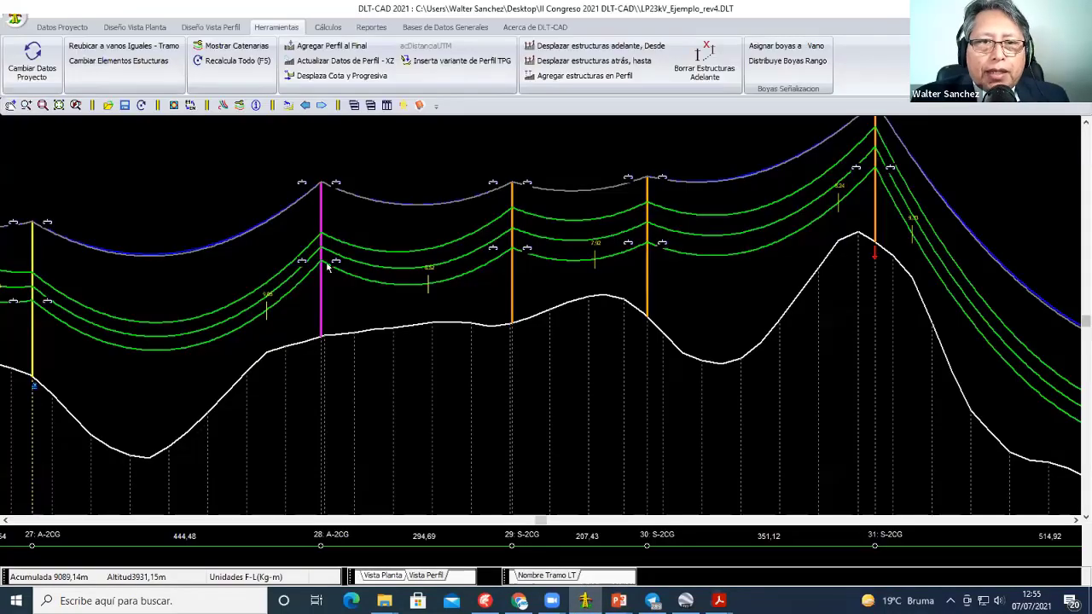
Step: Zoom the profile slightly and open Configuración General (Config_220kV.cfg)
scroll(328, 267, up, 2)
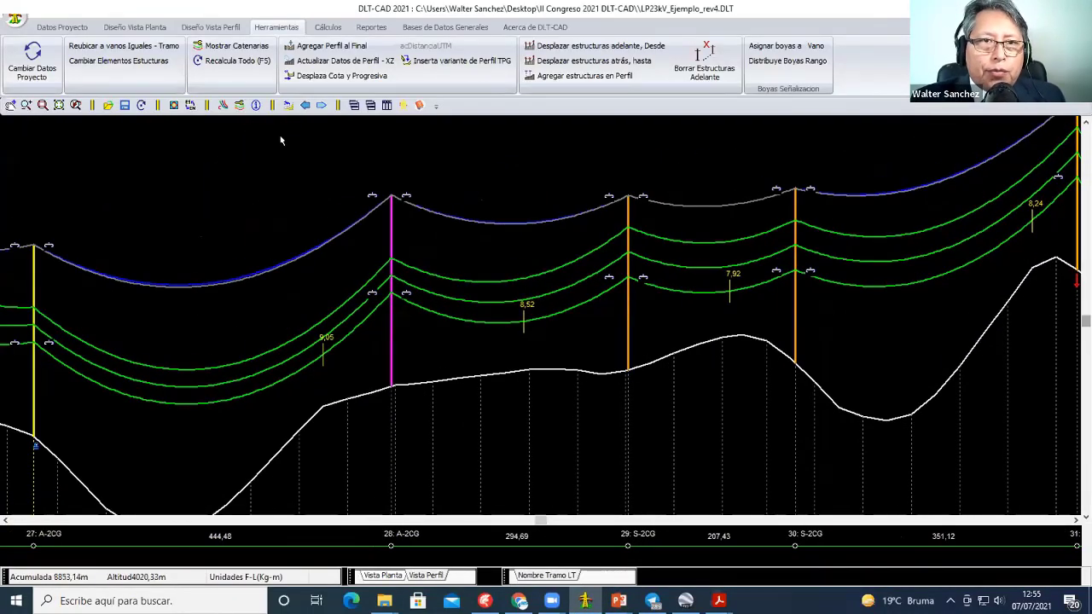
double_click(251, 203)
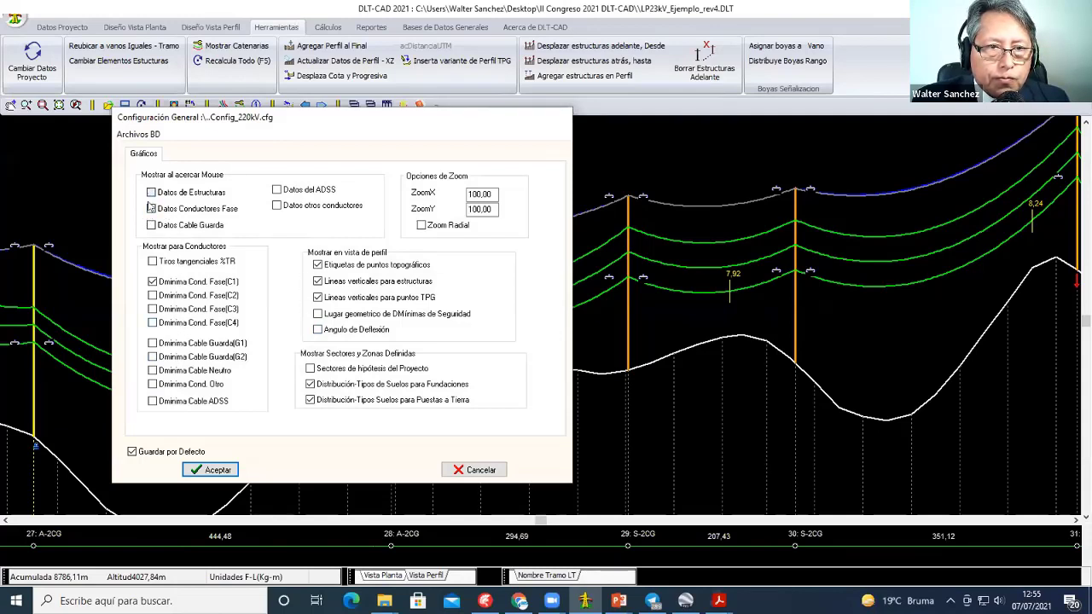
Step: Accept Configuración General, reopen it to check the hover options, and accept again
click(209, 469)
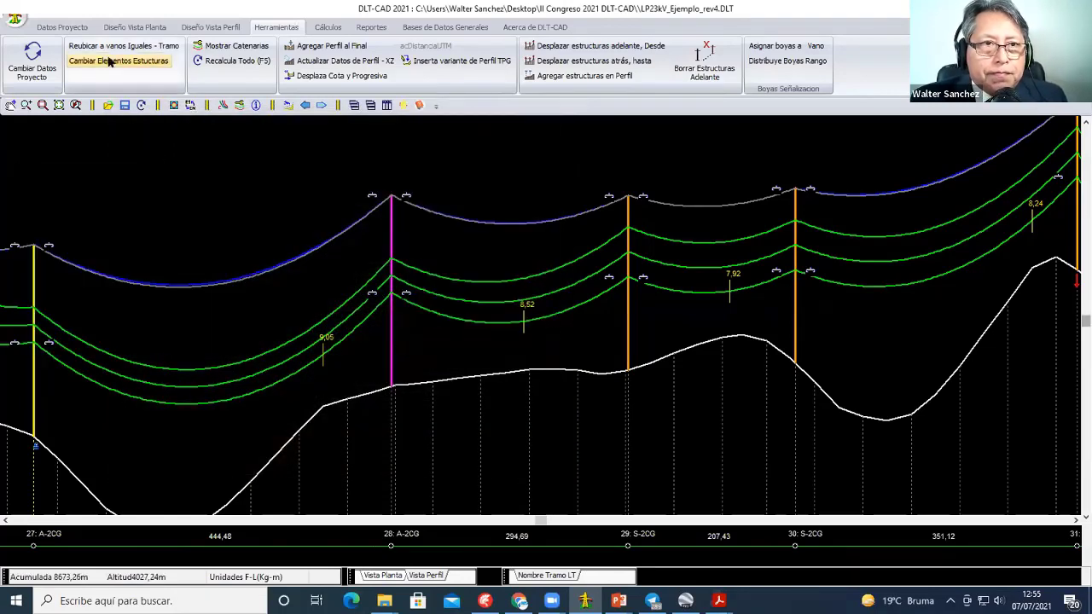
click(222, 105)
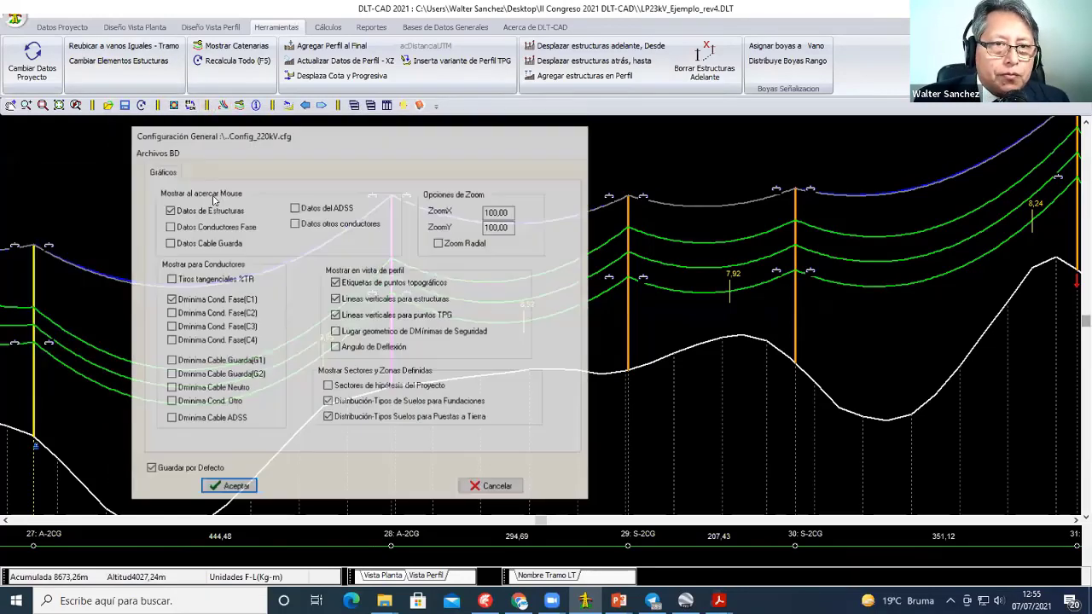
click(227, 488)
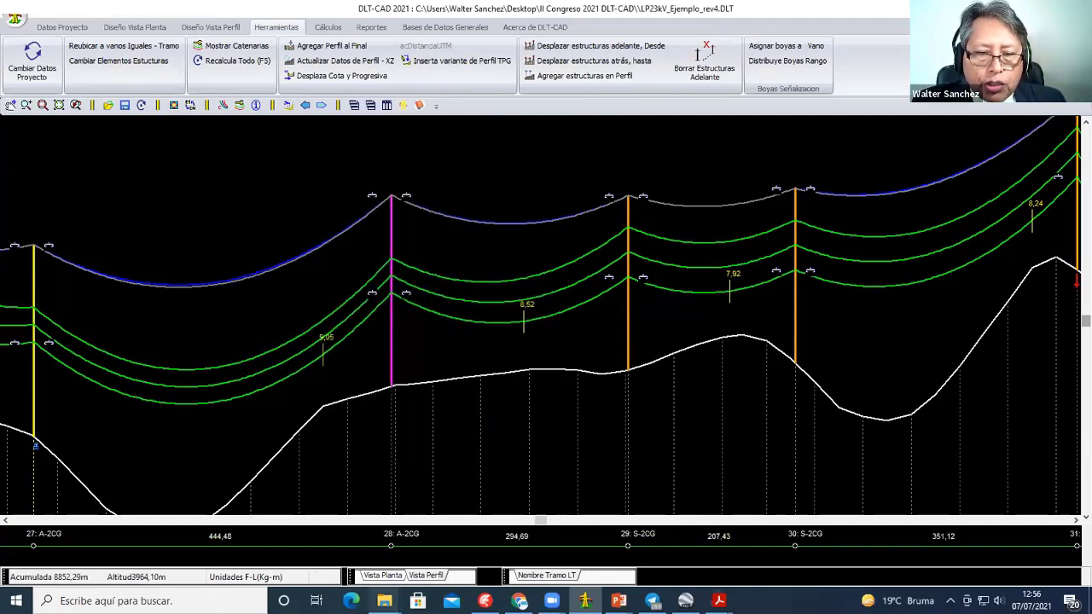
mouse_move(385, 601)
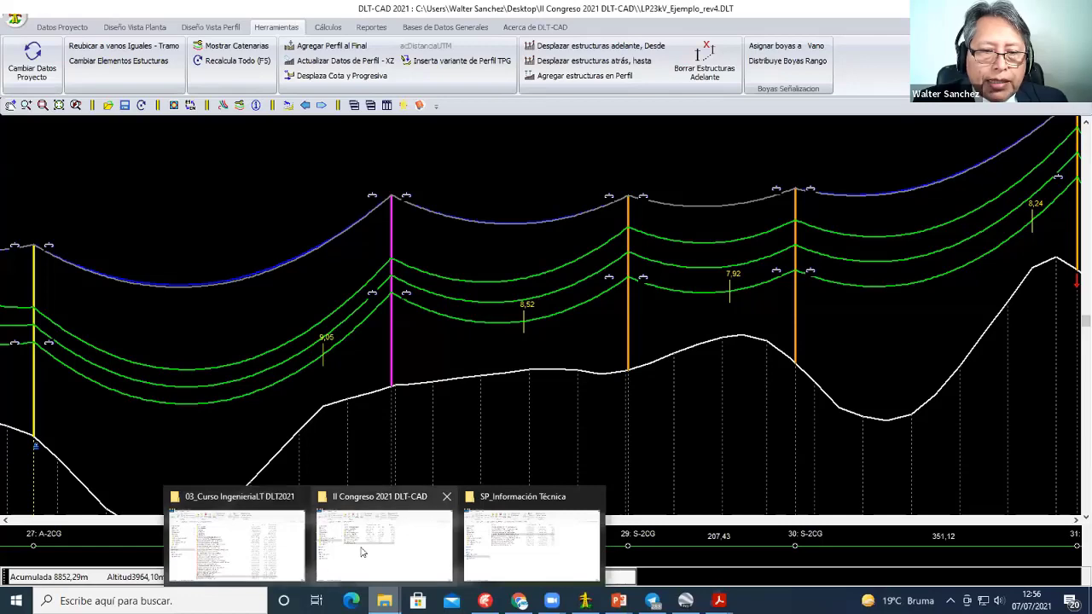
click(380, 546)
click(174, 108)
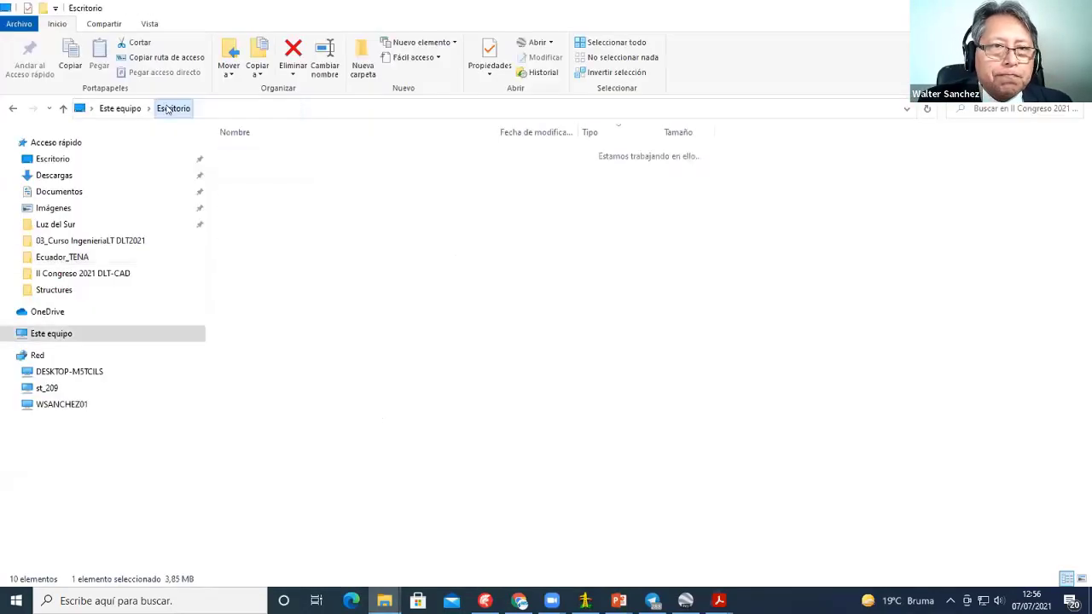
click(68, 340)
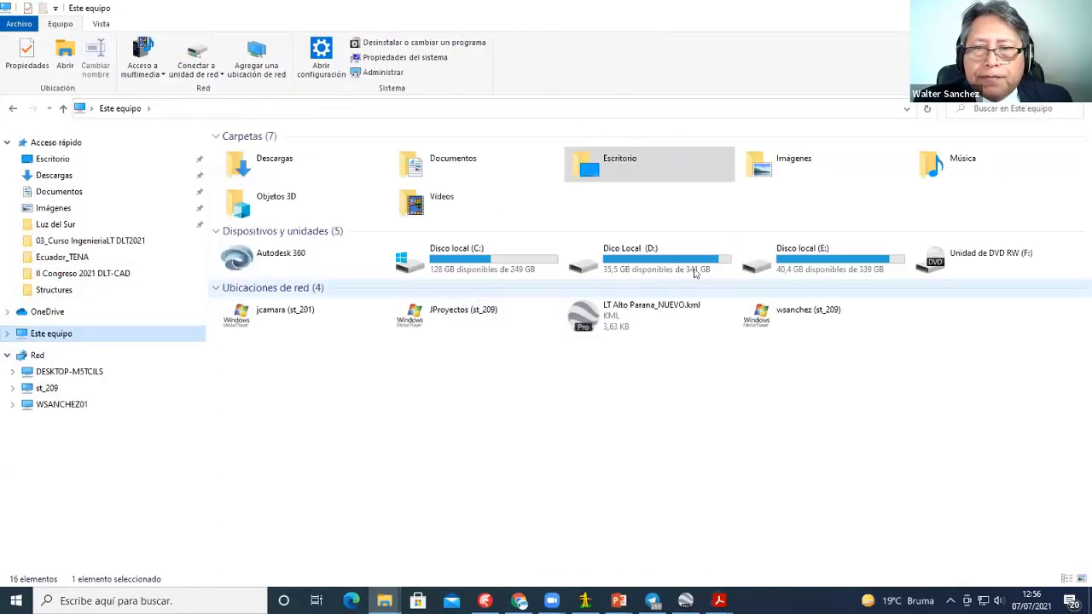
double_click(785, 256)
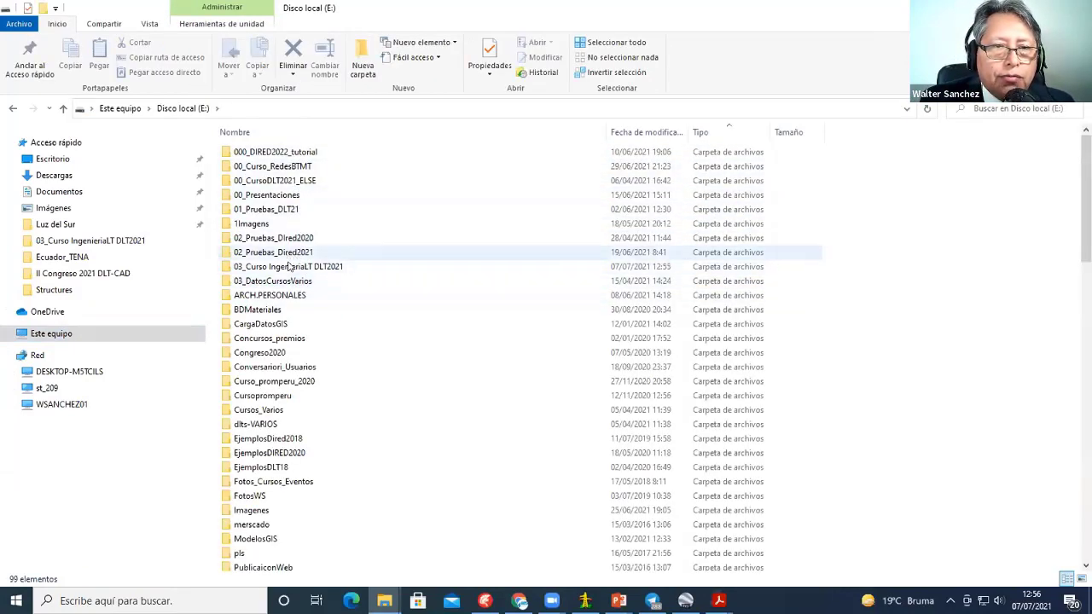
click(279, 186)
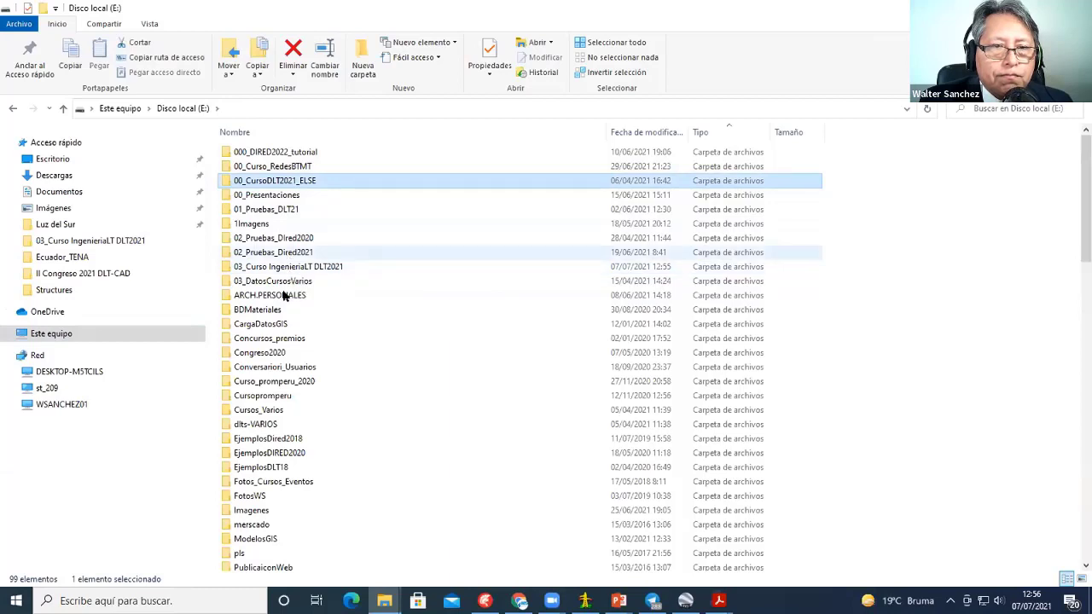
click(281, 283)
double_click(281, 283)
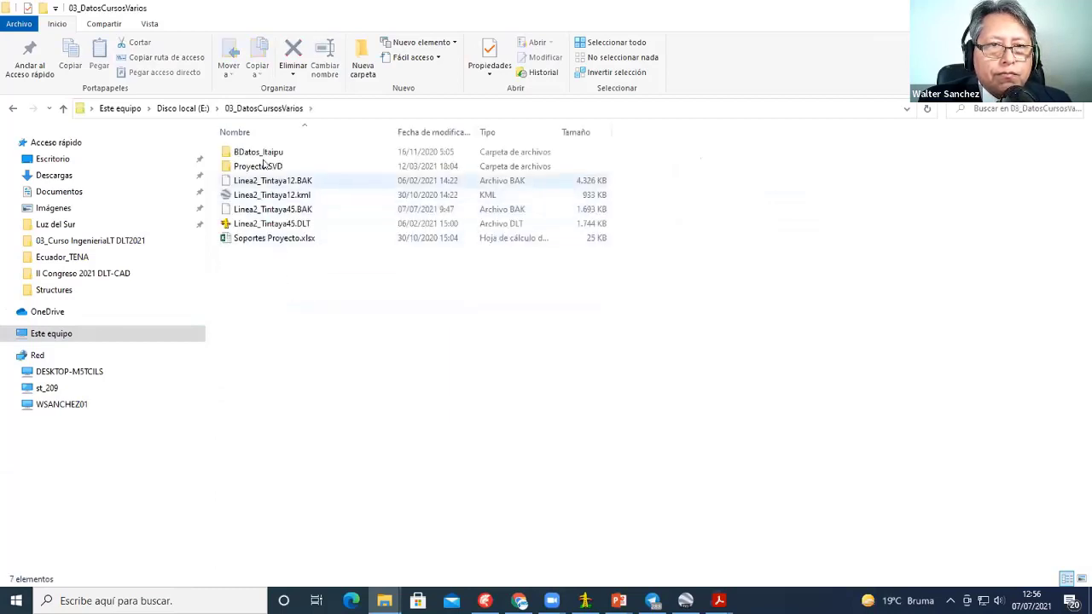
key(BackSpace)
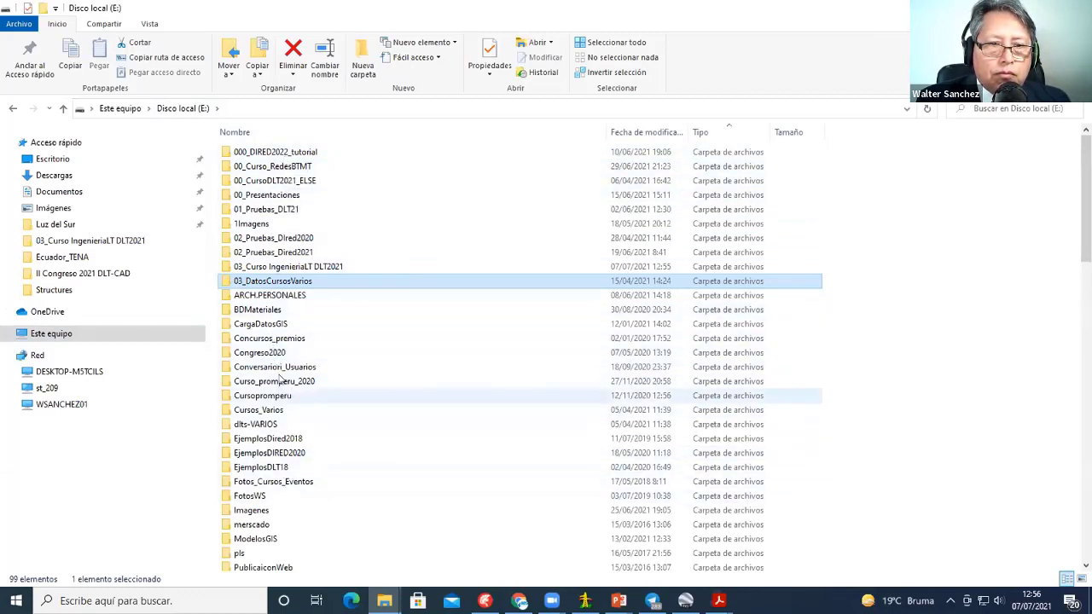
double_click(273, 195)
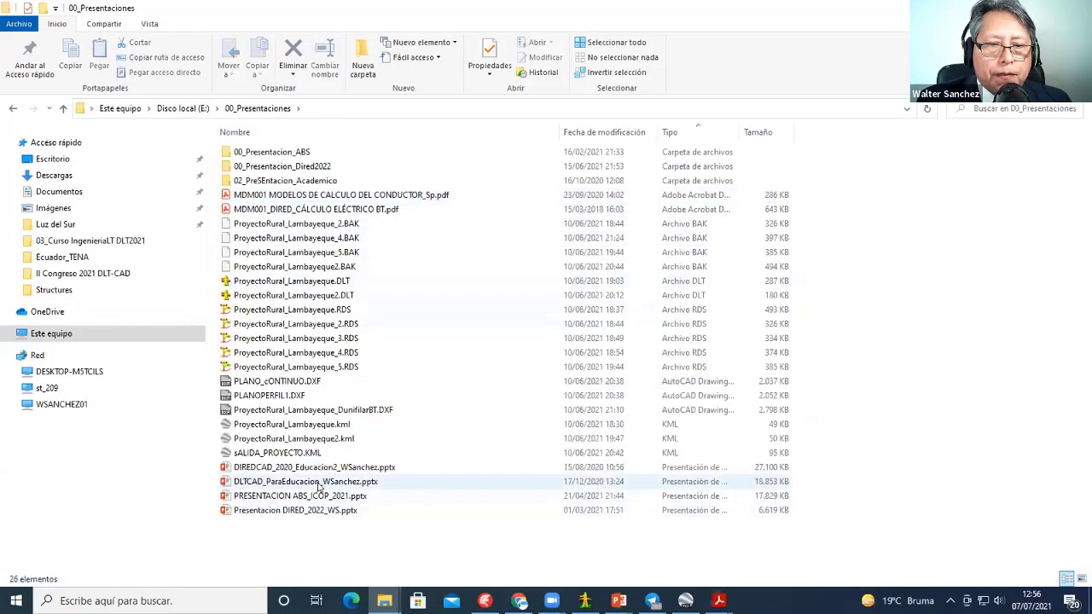
click(180, 108)
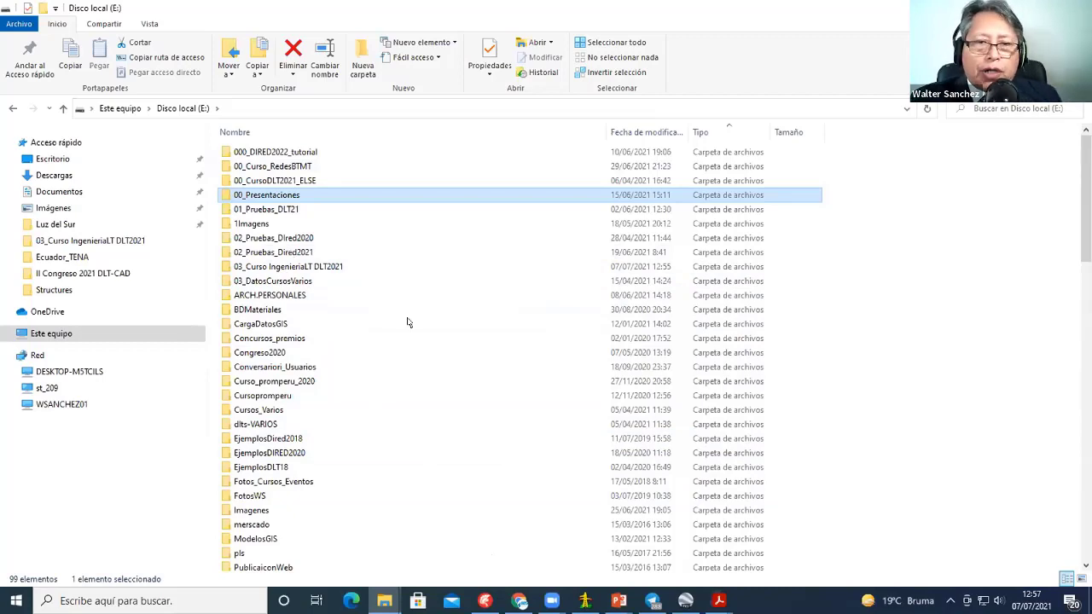
key(alt+Tab)
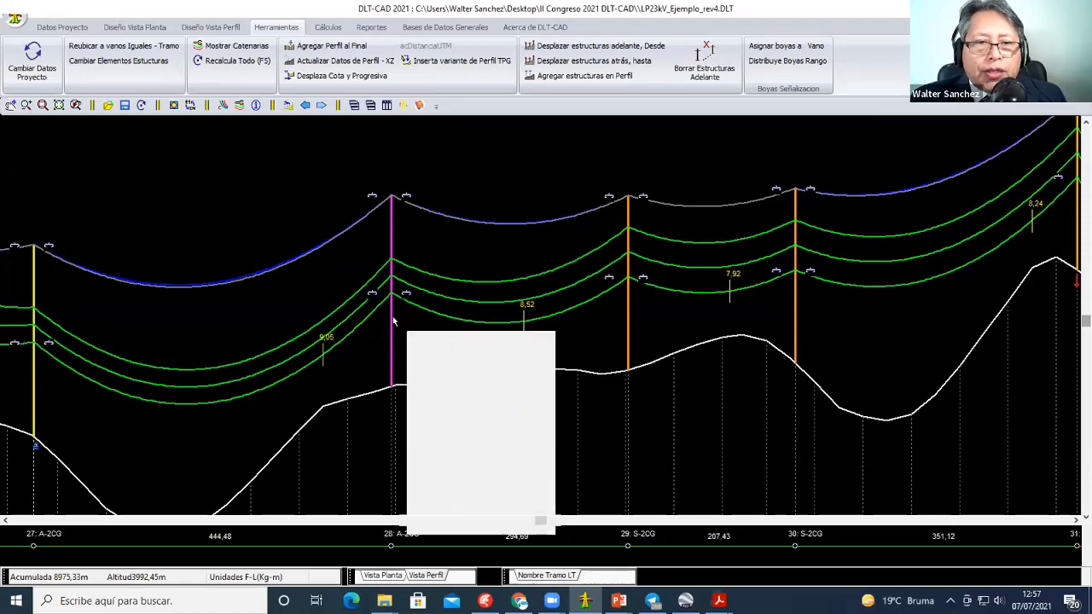
Step: Launch Paint through Windows search
click(180, 597)
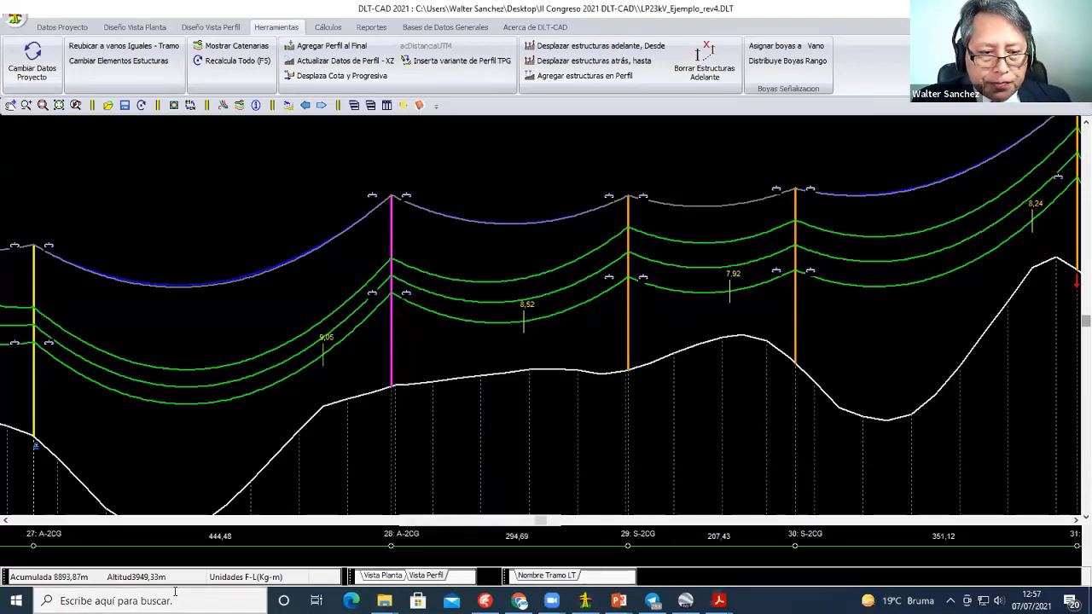
text(PAINT)
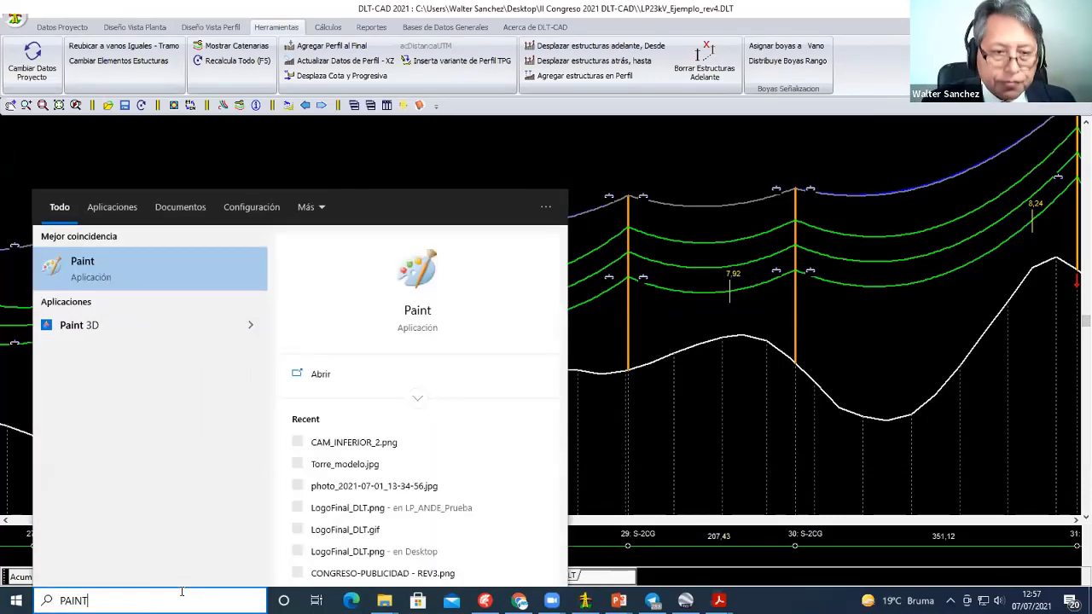
key(Return)
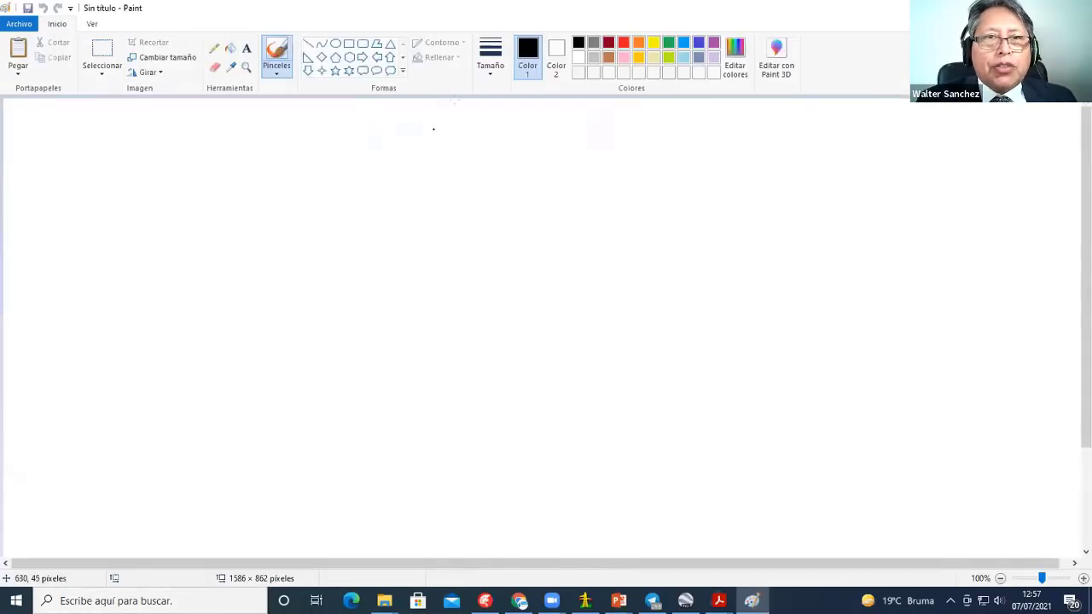
Step: Draw a small upright ellipse with rounded-rectangle bars extending left and right
click(335, 43)
drag(242, 189, 258, 213)
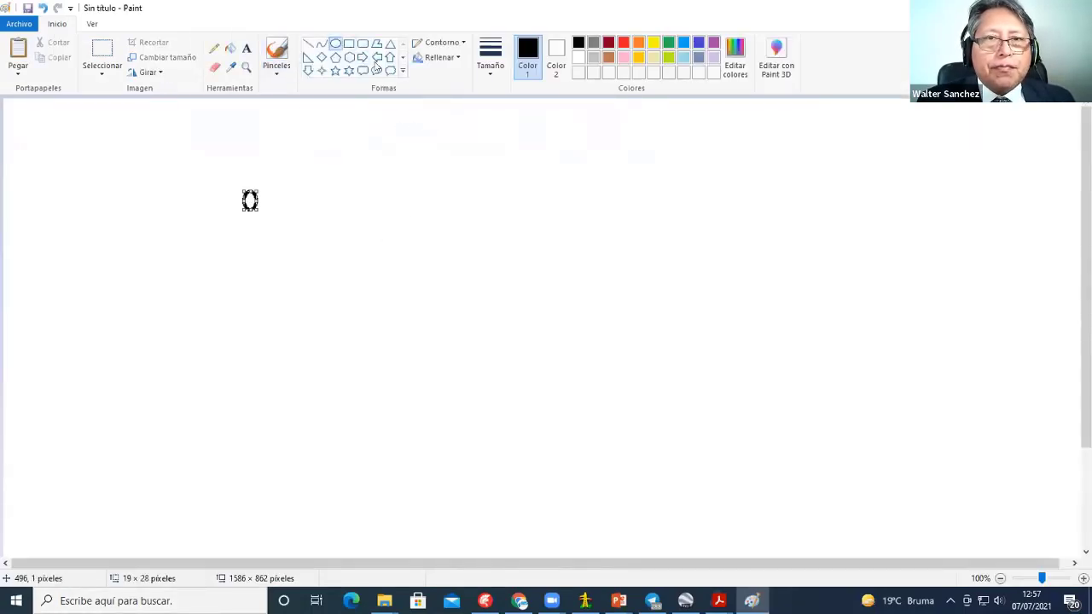
click(305, 185)
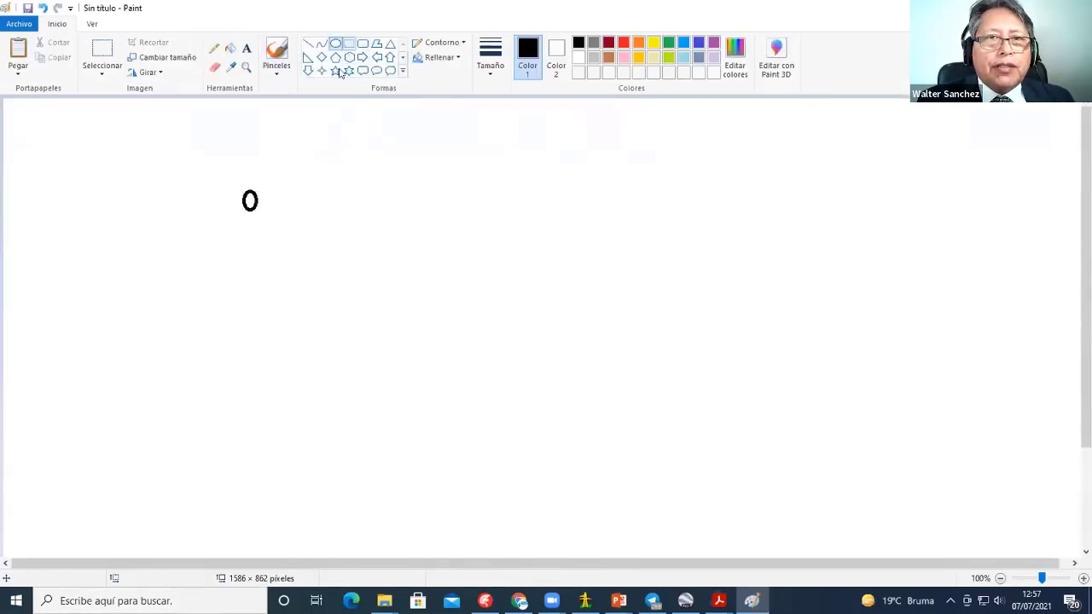
mouse_move(257, 201)
mouse_down()
mouse_move(330, 204)
mouse_move(341, 225)
mouse_up()
key(ctrl+z)
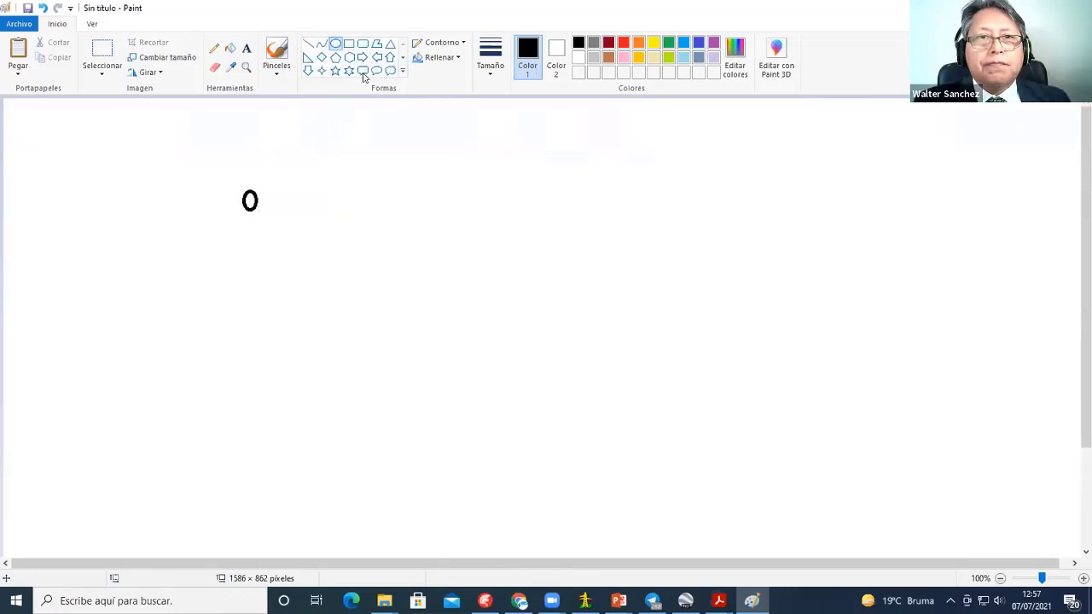
click(362, 44)
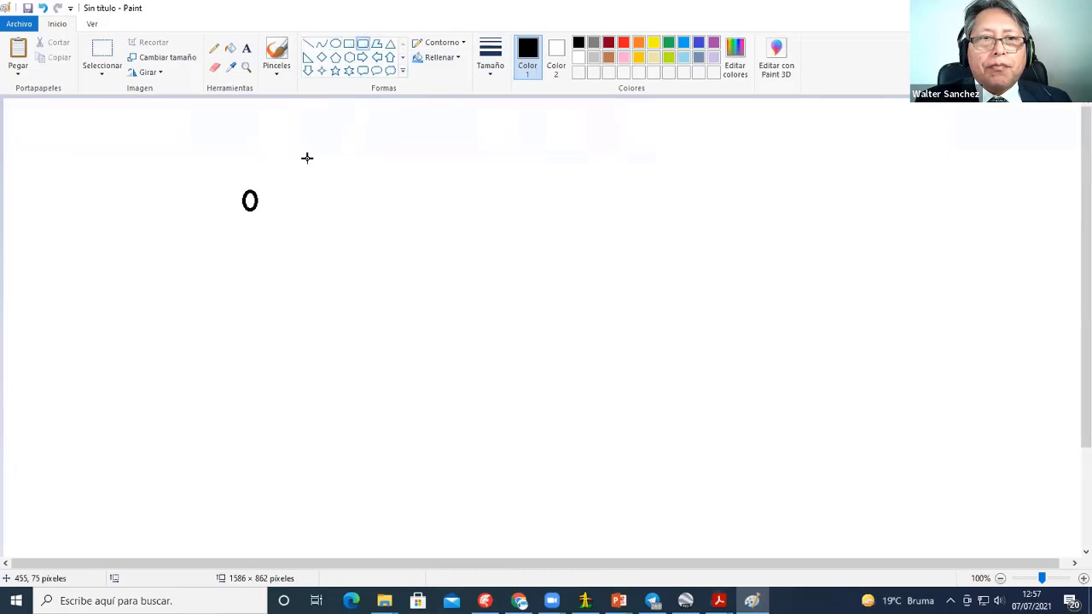
drag(258, 205, 372, 199)
click(433, 237)
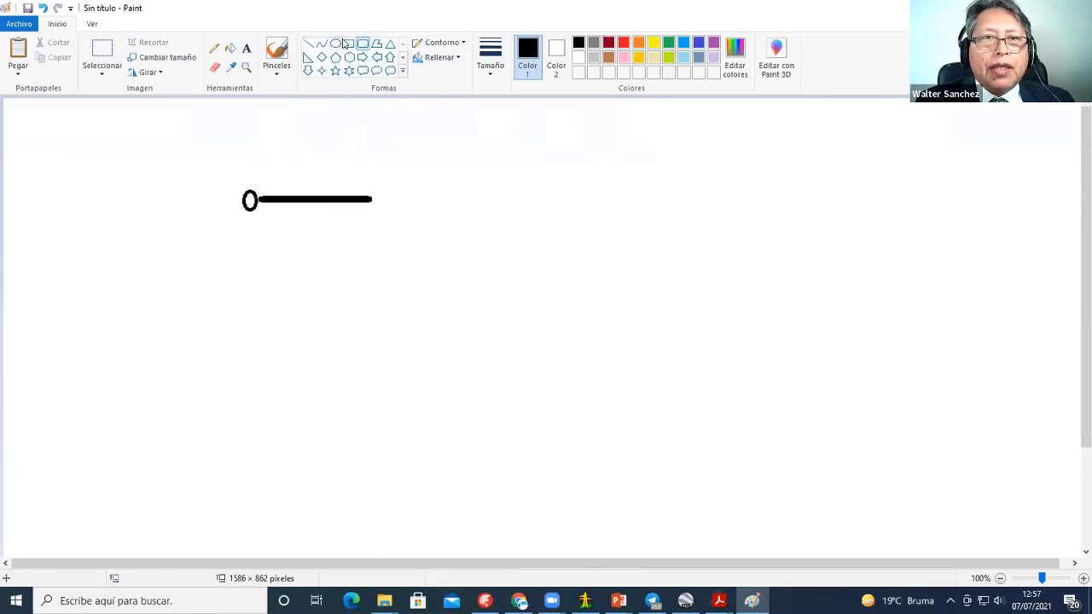
drag(240, 196, 173, 204)
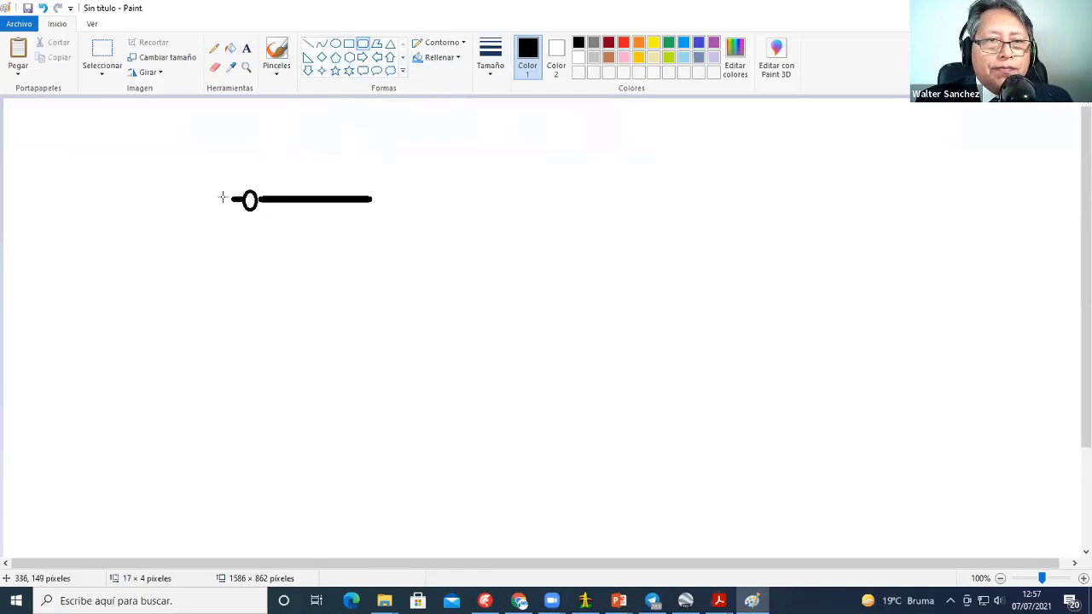
click(324, 239)
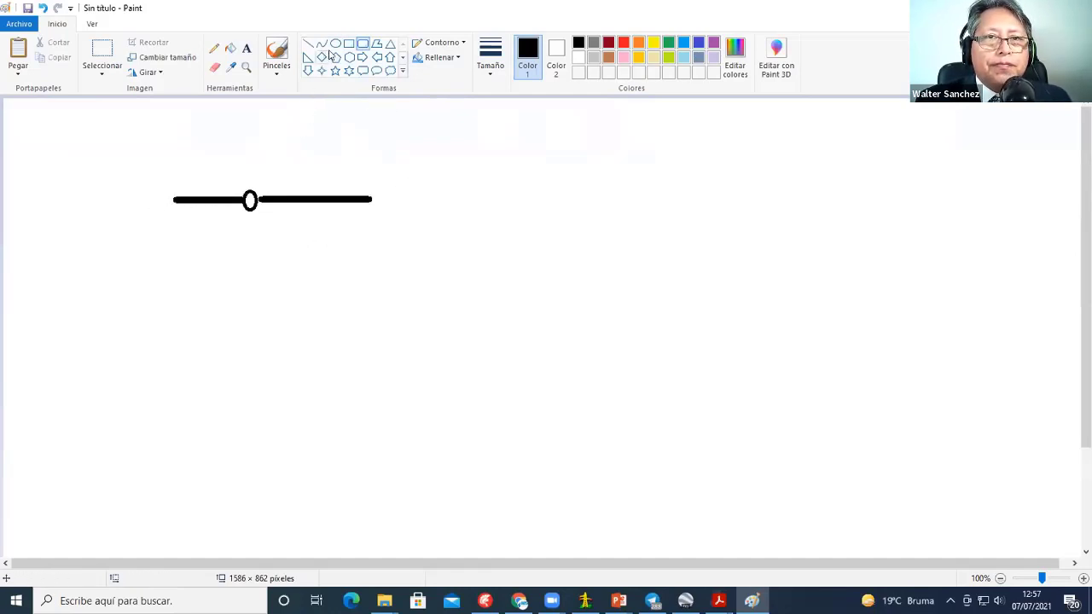
Step: Cap the bar's left and right ends with small ovals
click(336, 44)
drag(163, 192, 182, 205)
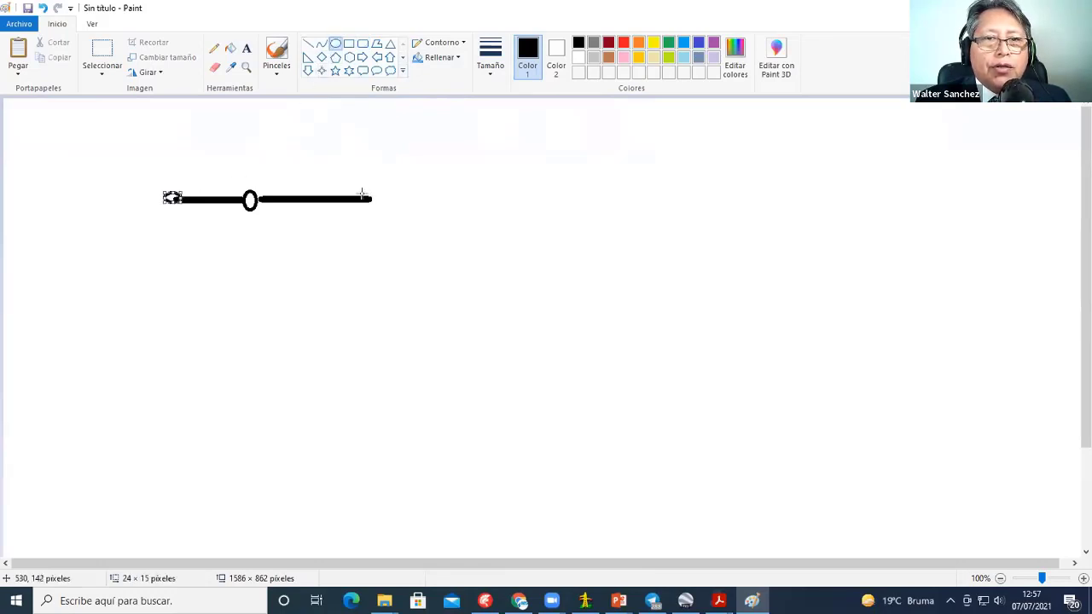
drag(364, 194, 382, 206)
click(427, 205)
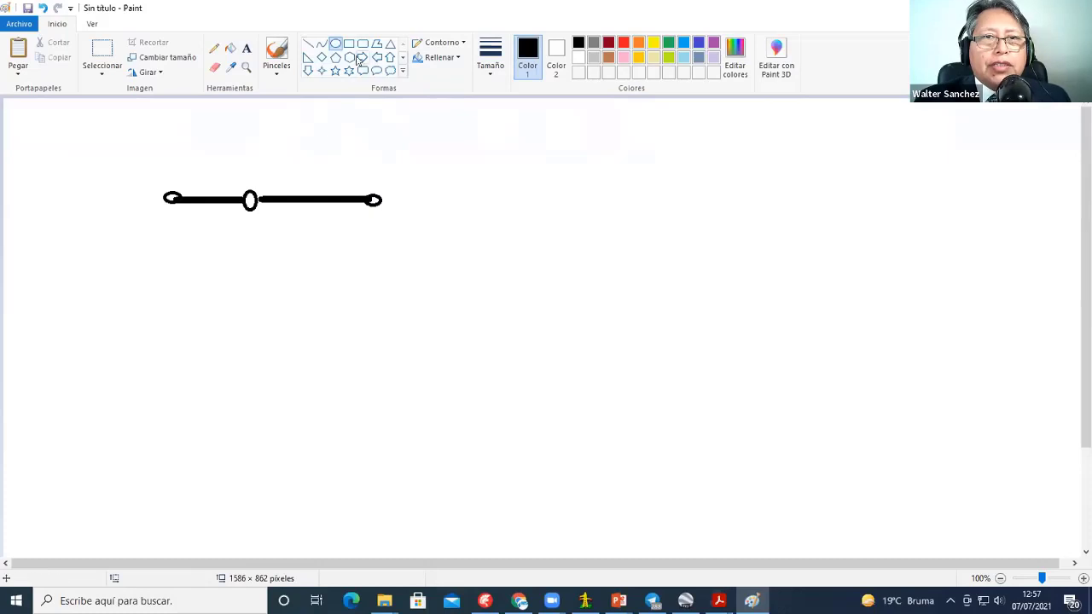
Step: Draw a thinnest-size purple horizontal line above the bar
click(308, 43)
drag(215, 171, 315, 170)
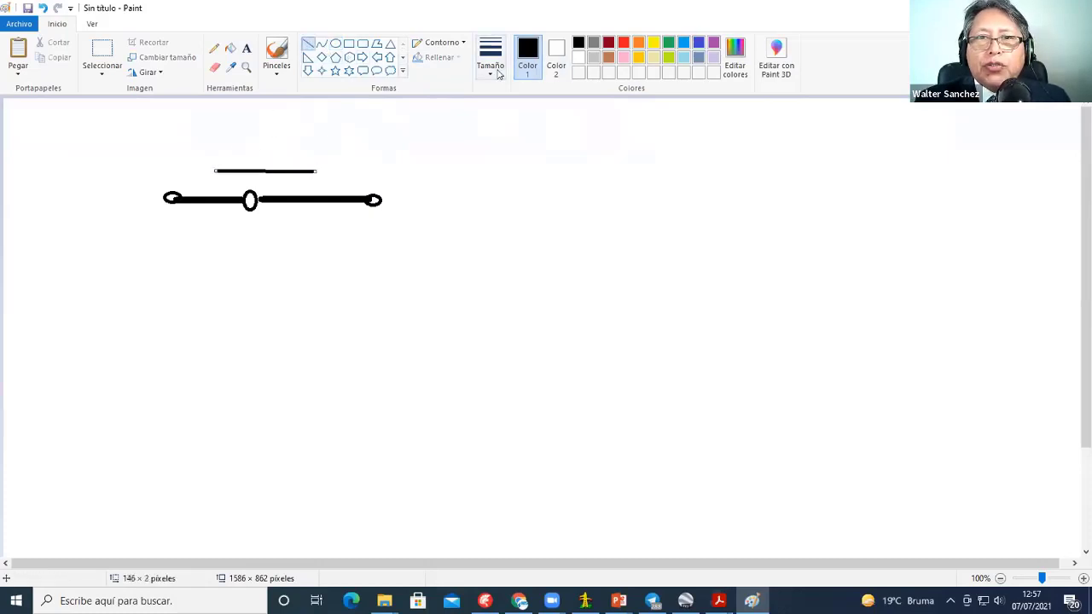
click(490, 60)
click(521, 109)
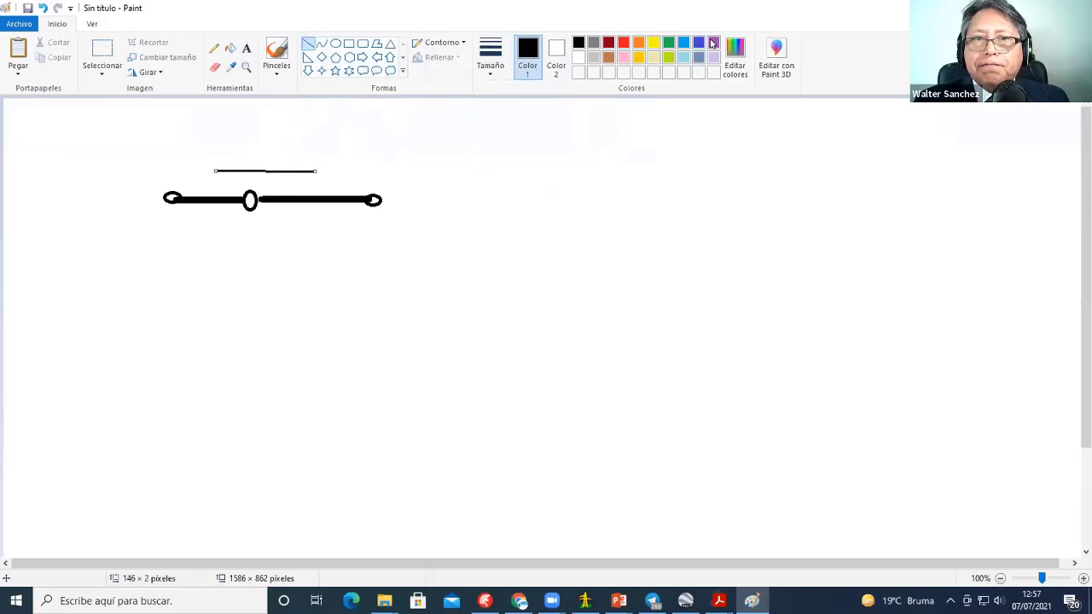
click(713, 44)
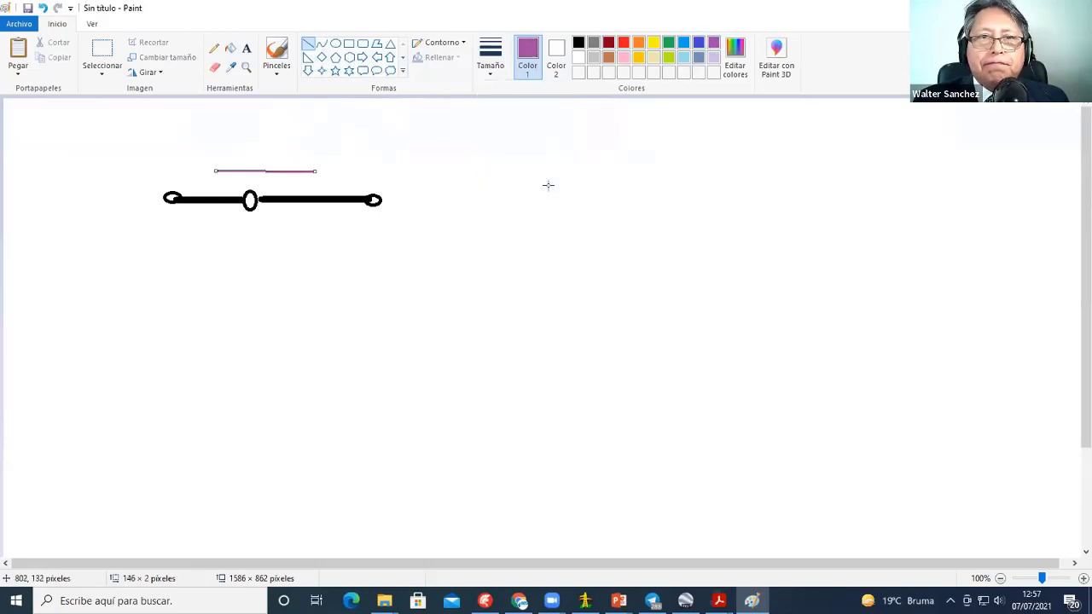
Step: Add the text label 'D' above the purple line
click(246, 49)
click(249, 157)
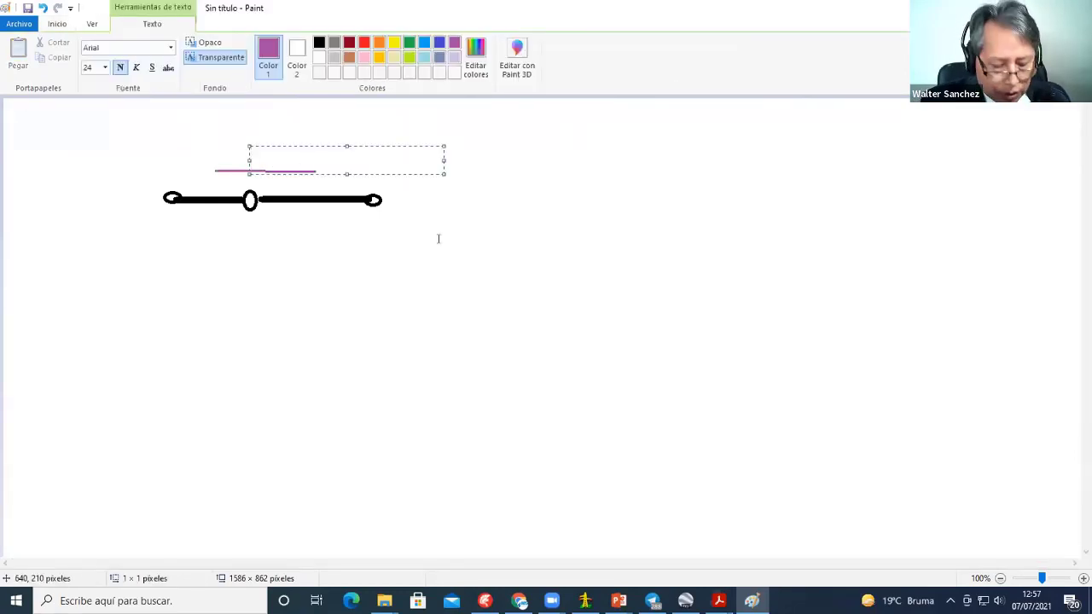
text(D)
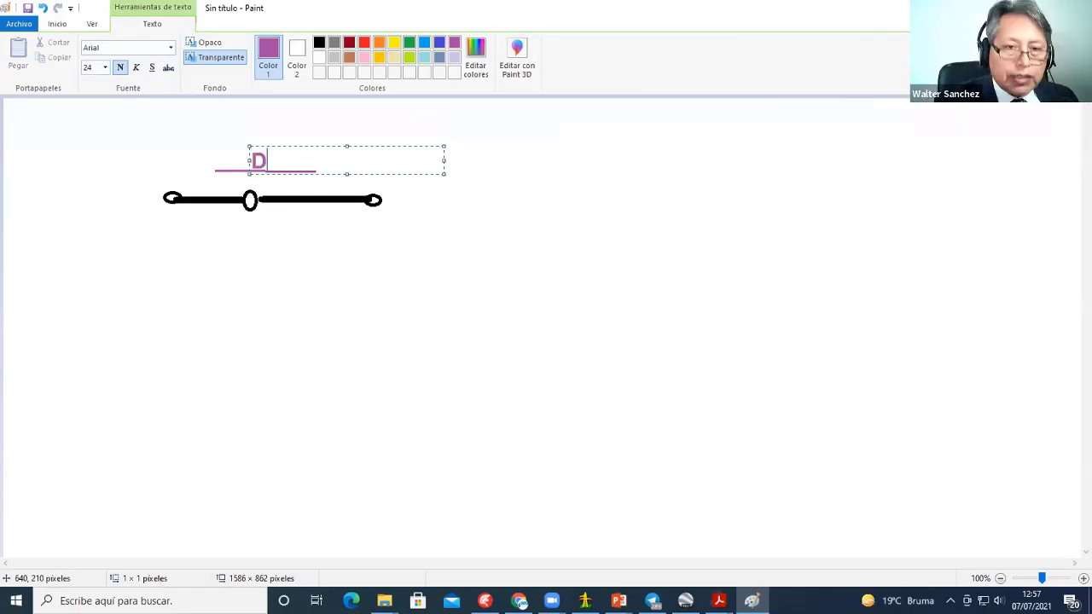
click(286, 279)
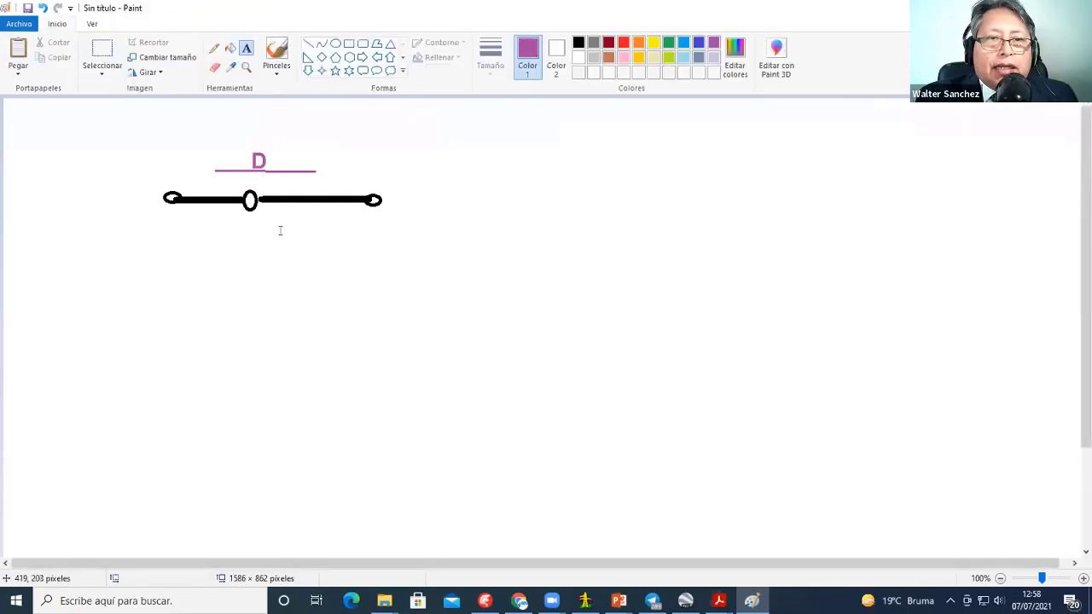
Step: Draw a purple rectangle around the bar's middle
click(349, 45)
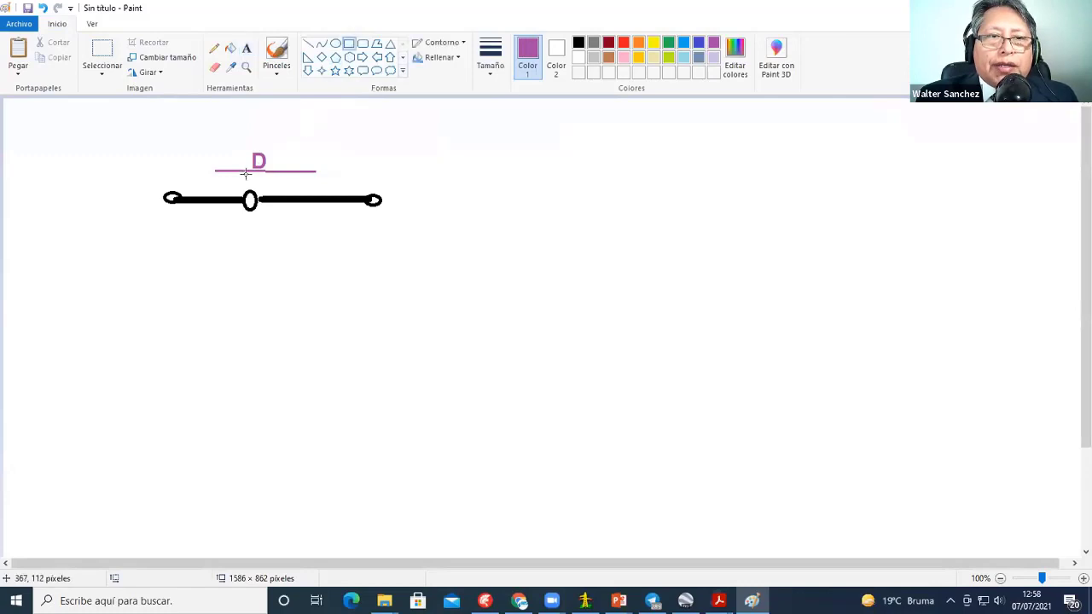
drag(217, 187, 314, 212)
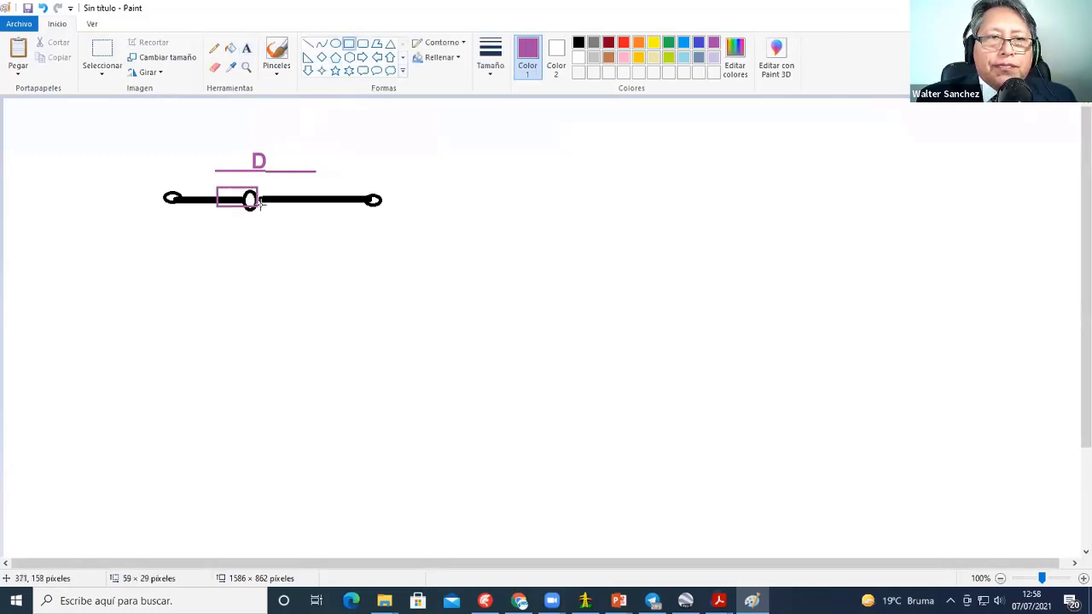
click(292, 256)
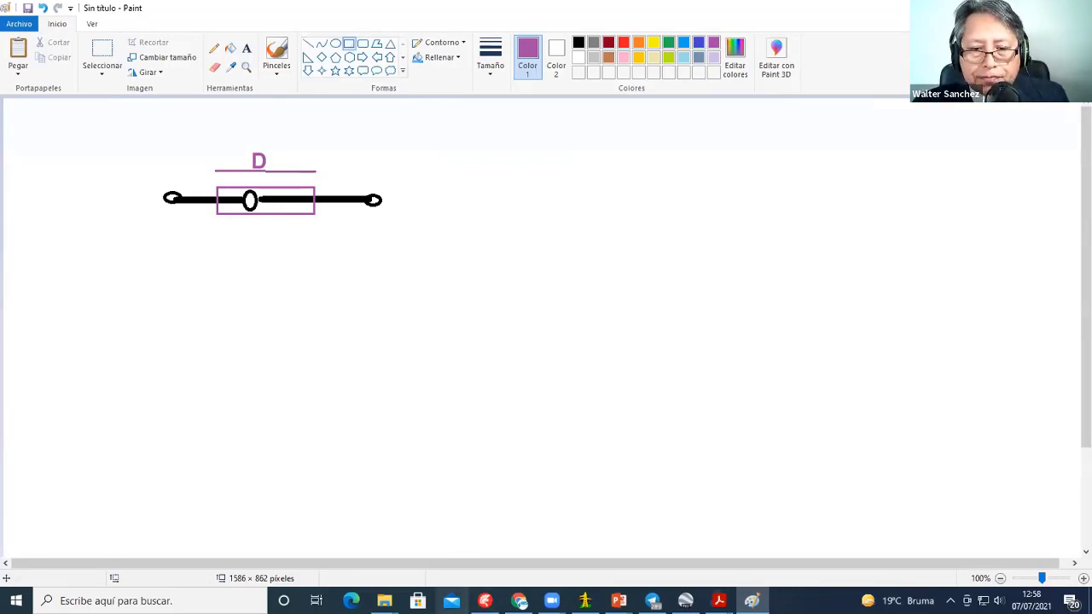
Step: Bring up the SP_Información Técnica folder and go up to 25_DLTCAD2021
click(384, 600)
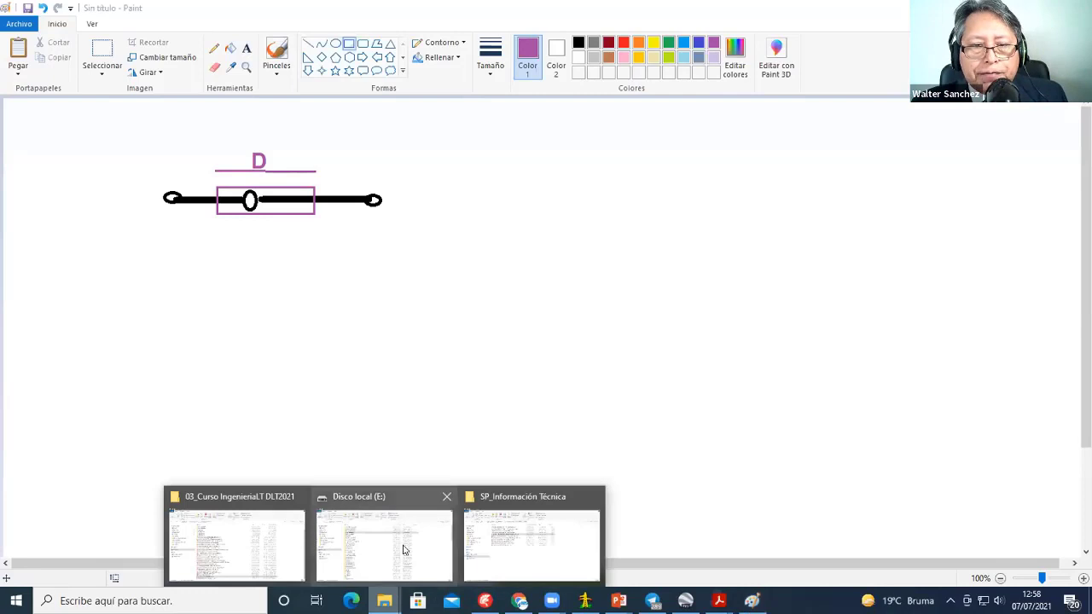
click(512, 541)
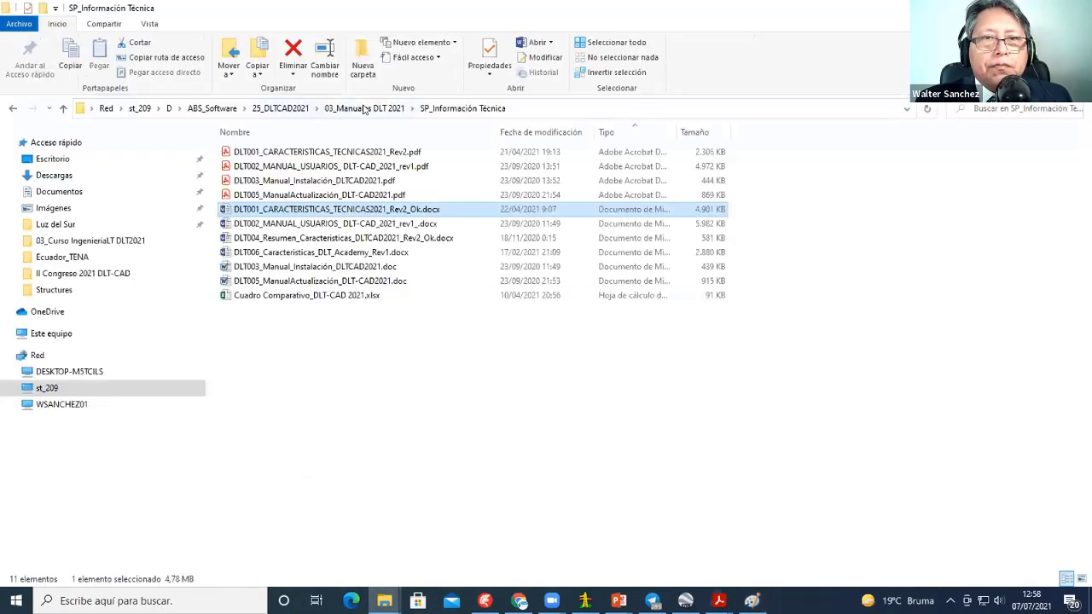
click(365, 108)
click(290, 108)
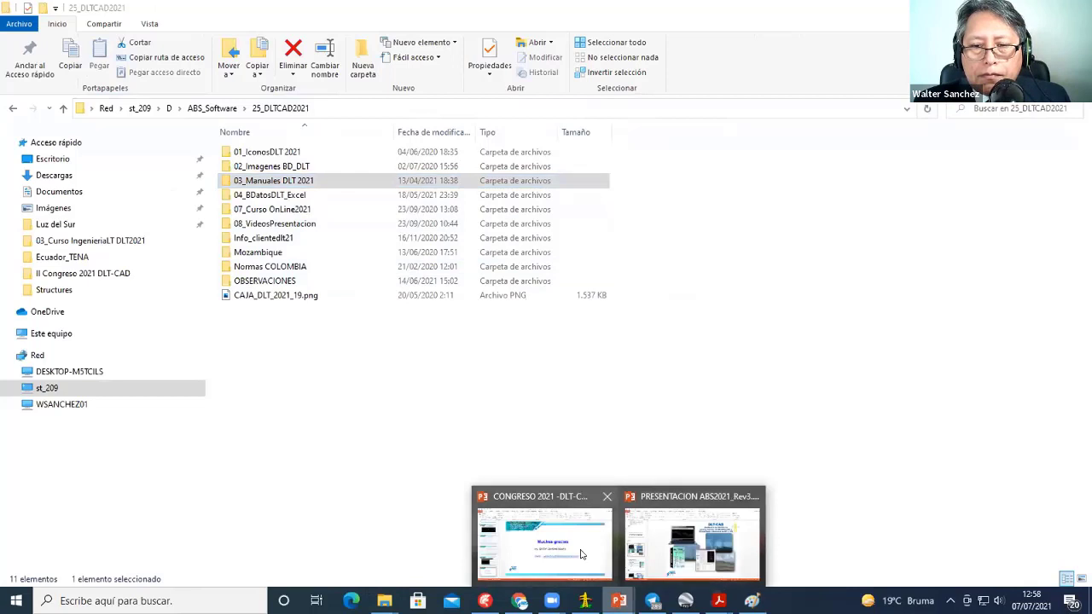
Step: Switch back through Paint to the DLT-CAD line profile
click(562, 517)
click(561, 517)
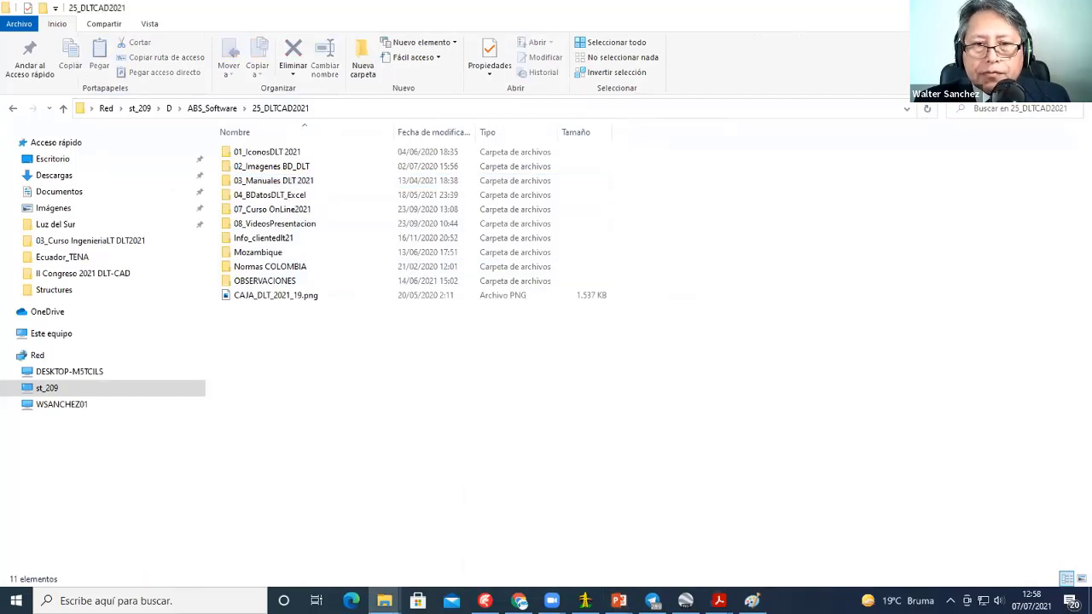
click(752, 601)
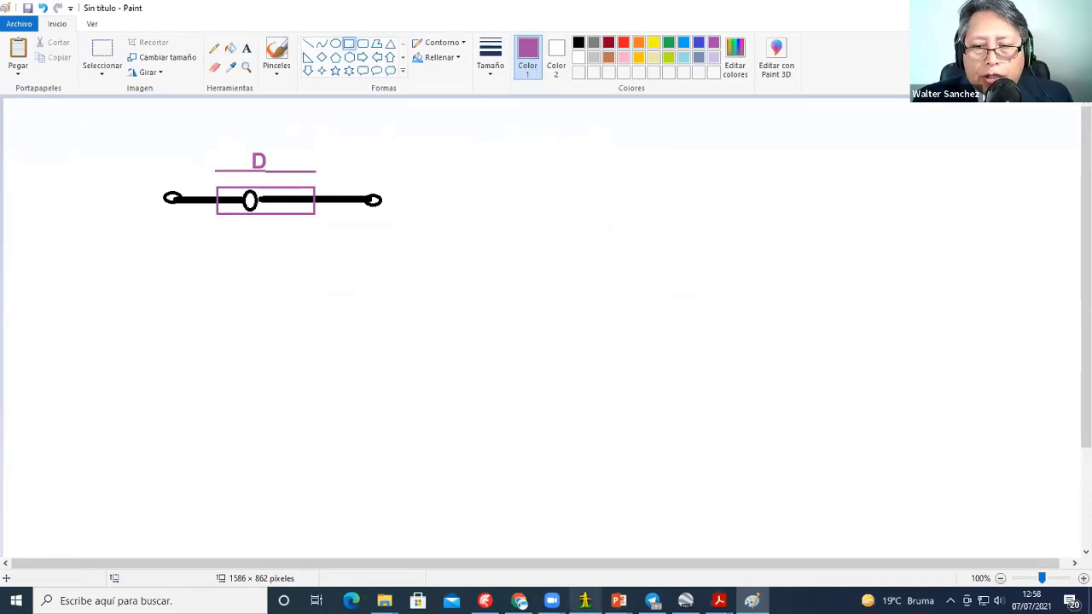
click(585, 601)
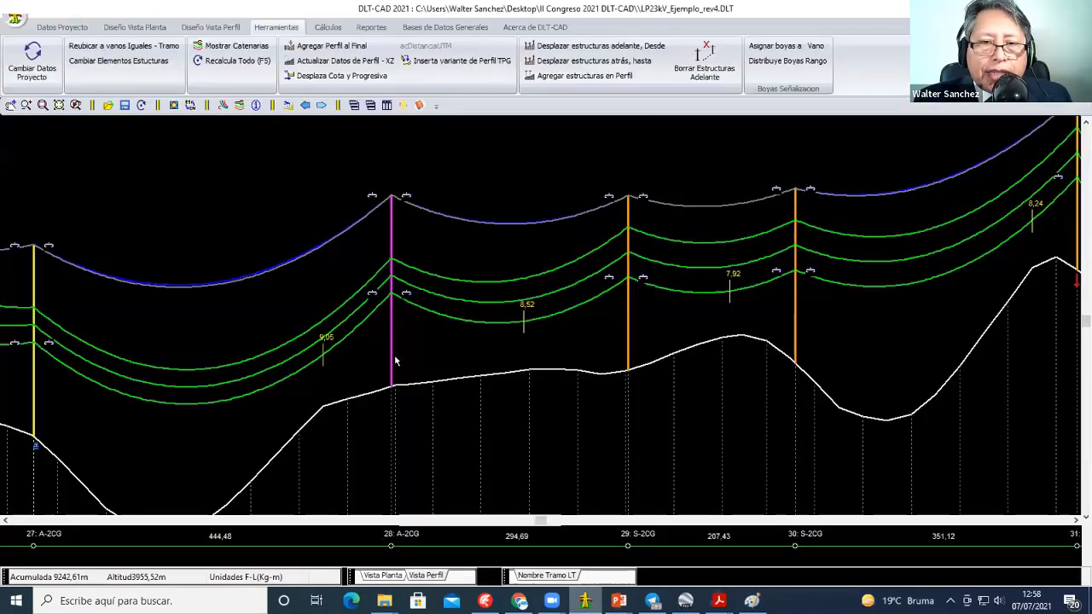
mouse_move(392, 341)
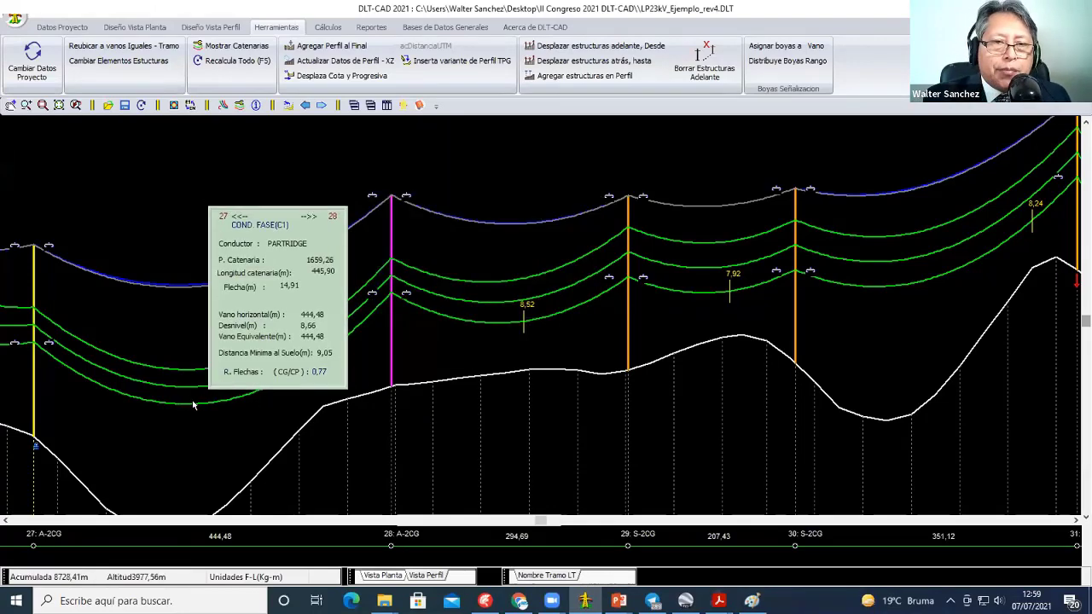
Step: Zoom out the Vista Perfil to show structures 25 through 36
scroll(191, 401, up, 1)
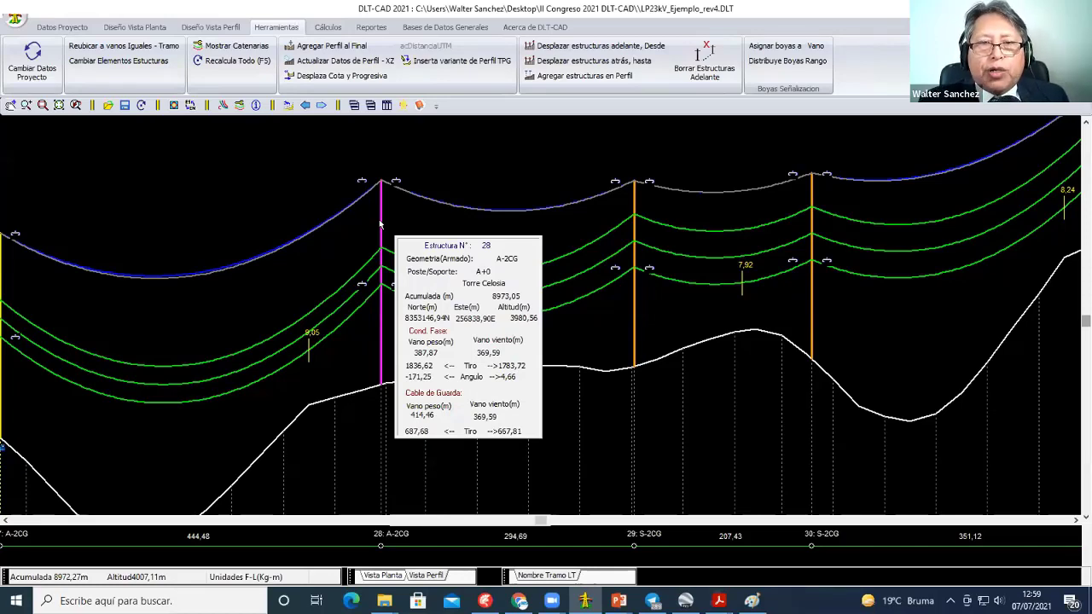
scroll(558, 413, down, 3)
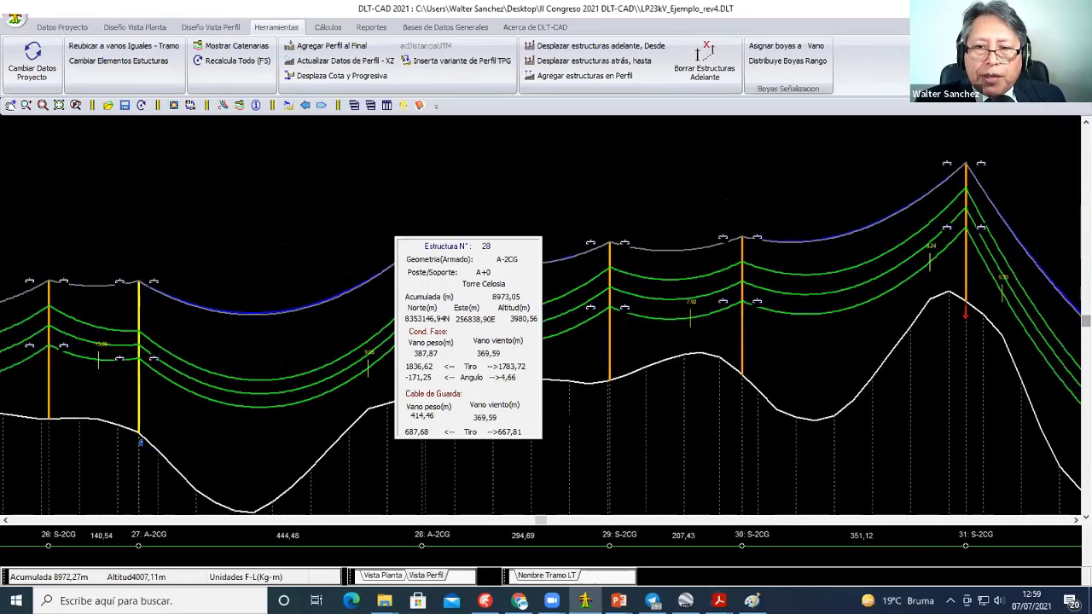
scroll(542, 463, down, 2)
scroll(542, 463, down, 2)
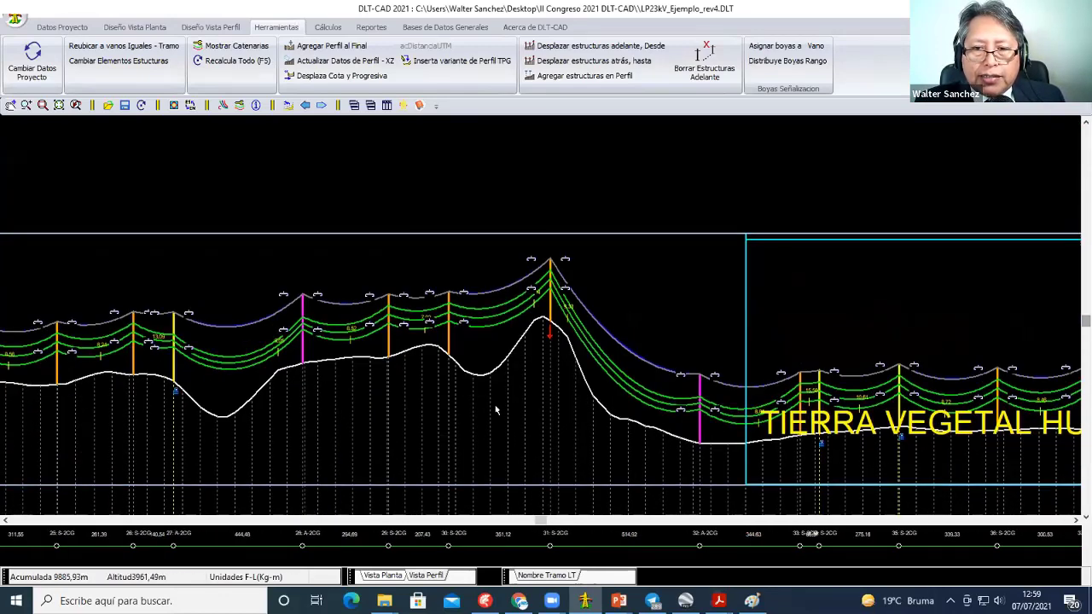
Step: Pan right and zoom in on tower 31 and its 514,92 m span to tower 32
middle_drag(546, 391, 492, 411)
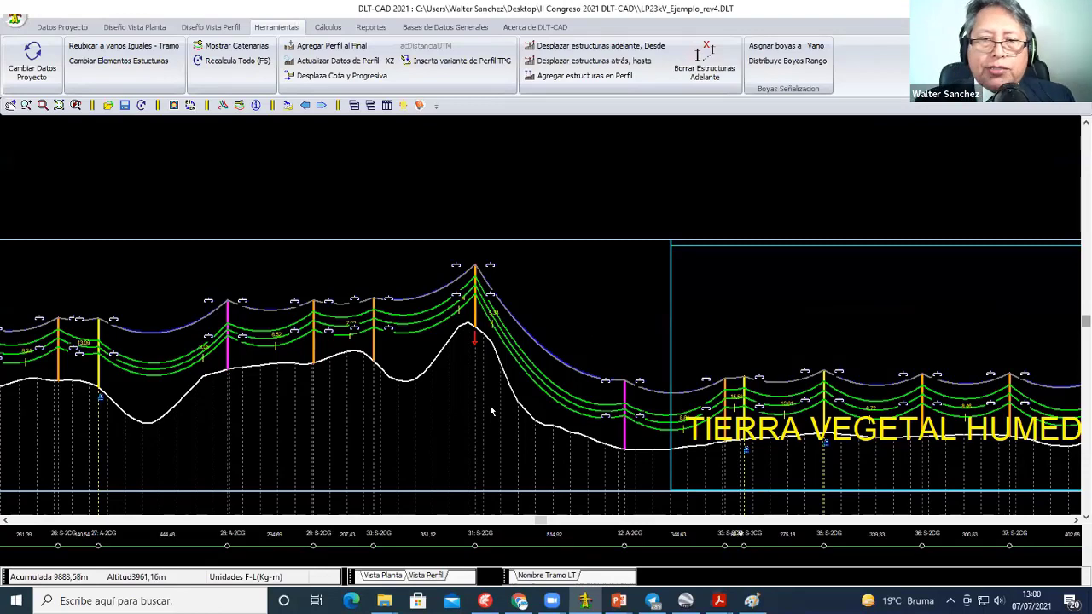
scroll(466, 368, up, 1)
scroll(466, 368, up, 3)
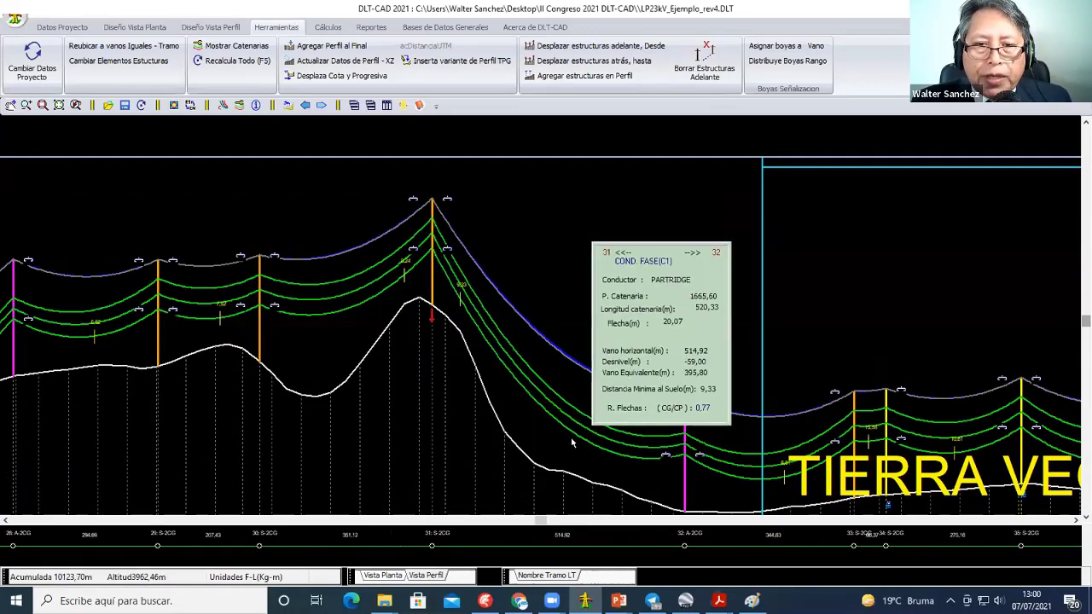
scroll(428, 381, up, 1)
scroll(428, 380, up, 1)
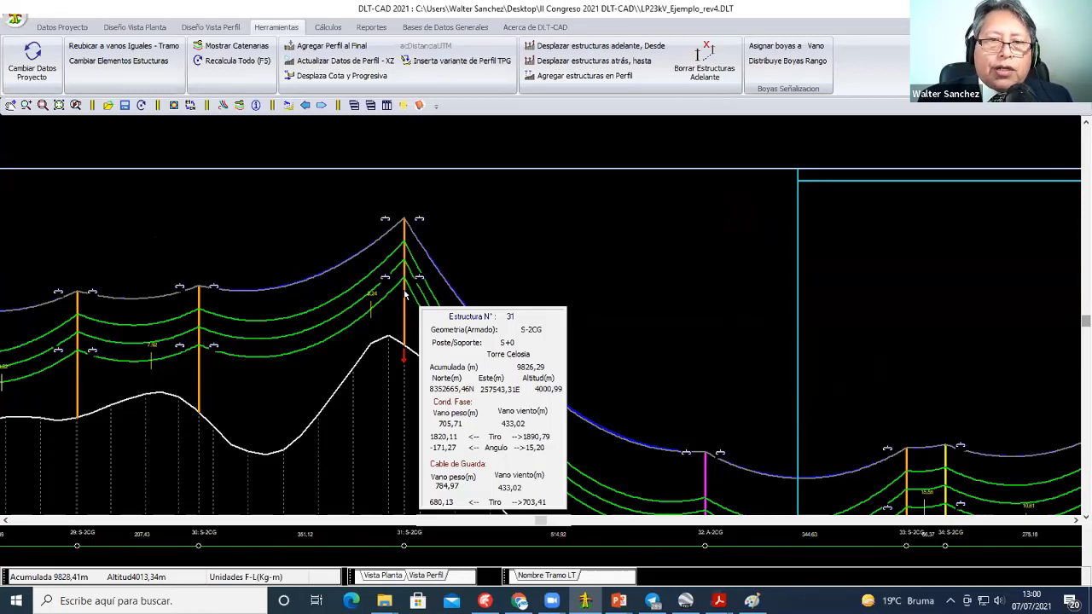
scroll(405, 295, up, 2)
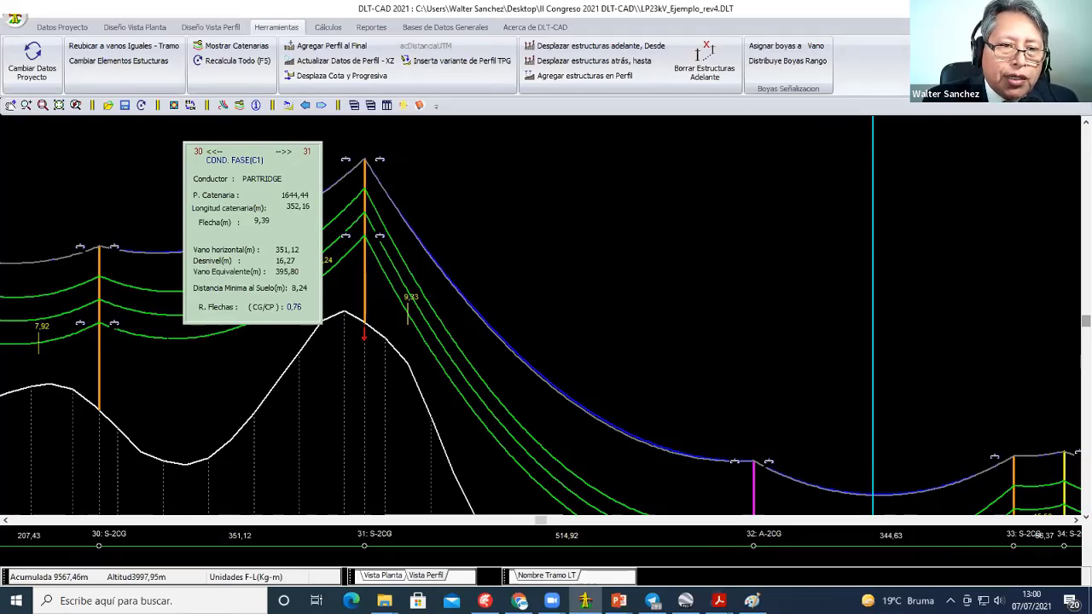
mouse_move(171, 340)
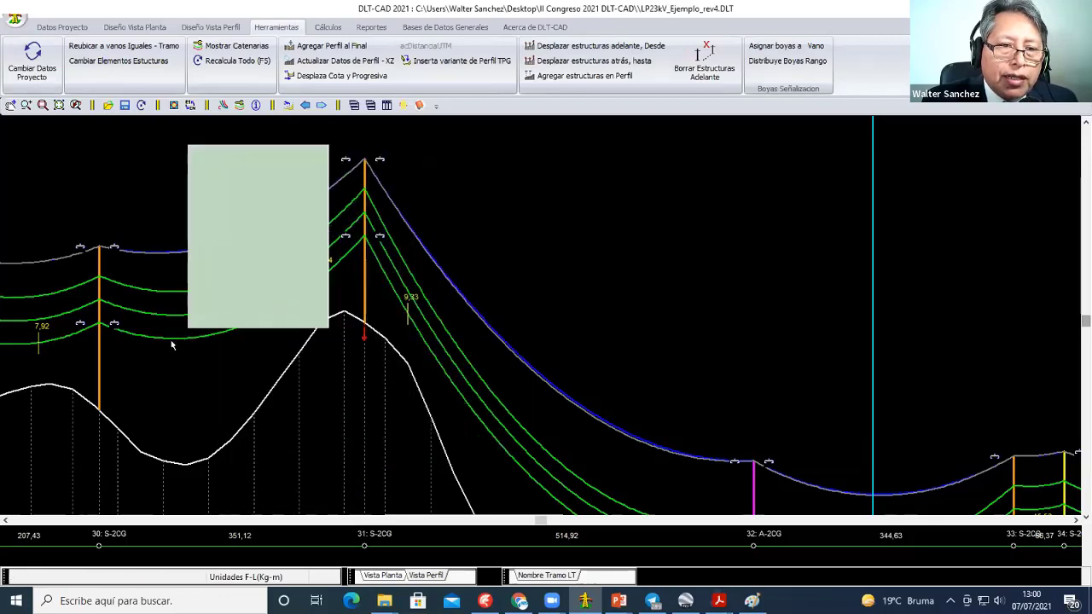
scroll(342, 372, up, 2)
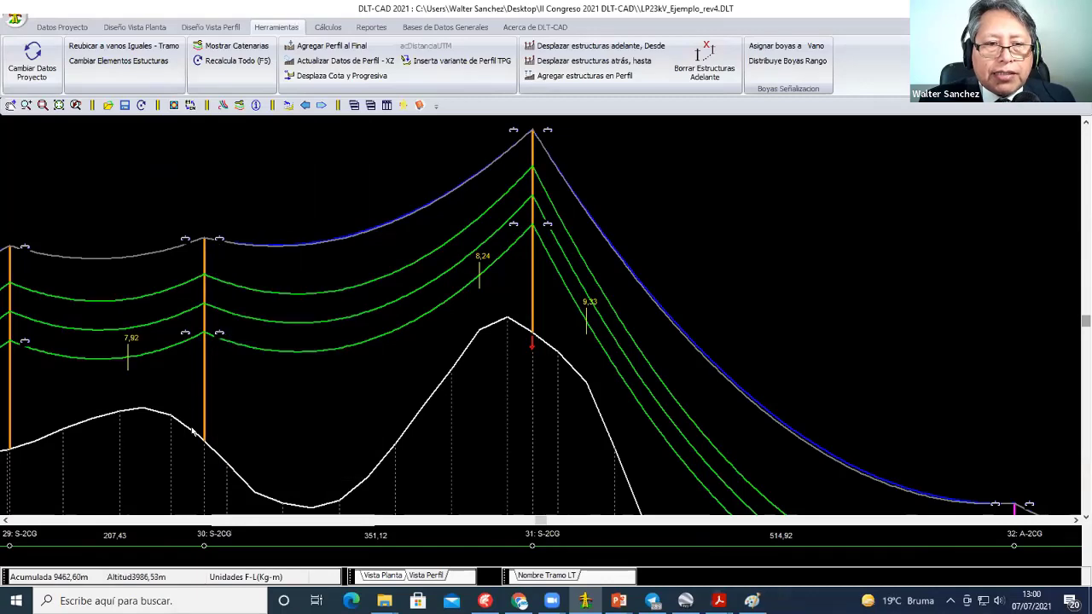
scroll(265, 325, down, 3)
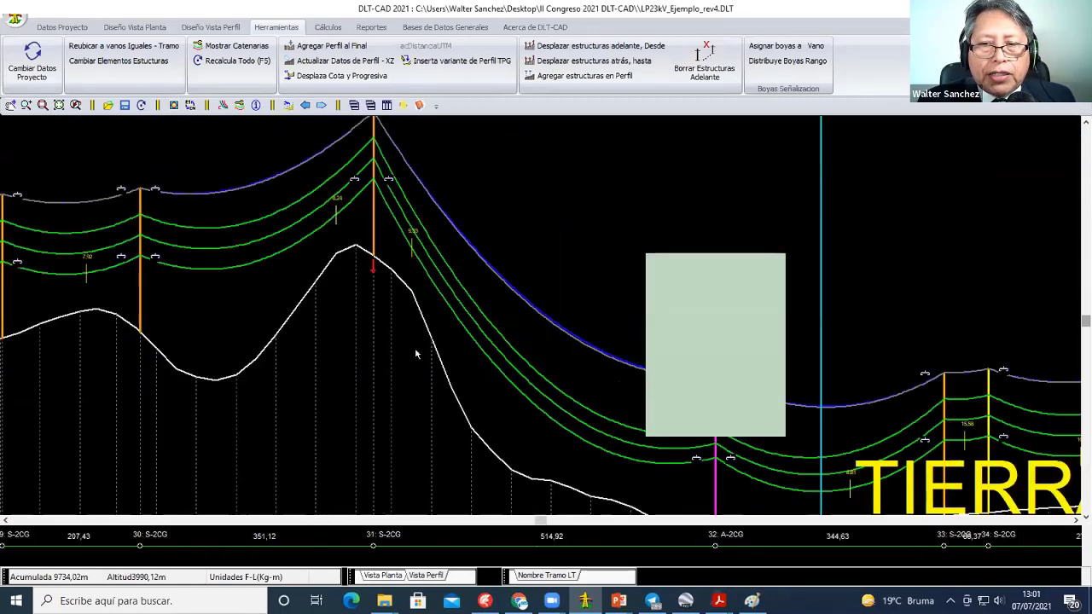
middle_drag(270, 229, 306, 271)
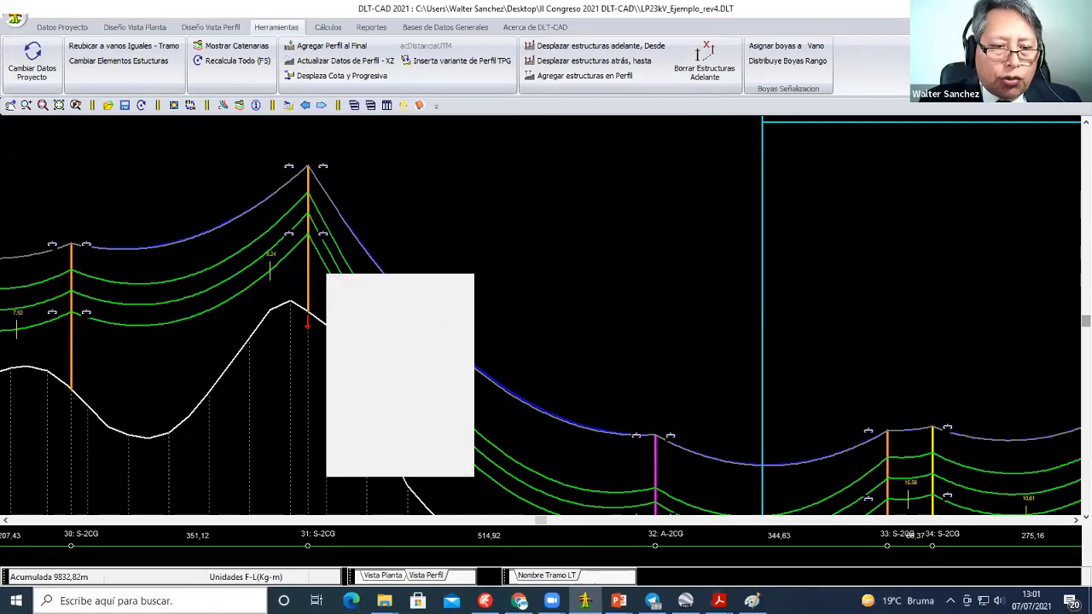
Step: Launch CAMRELT21 from Windows search and keep the PS1-0 geometry
click(154, 601)
text(CAM)
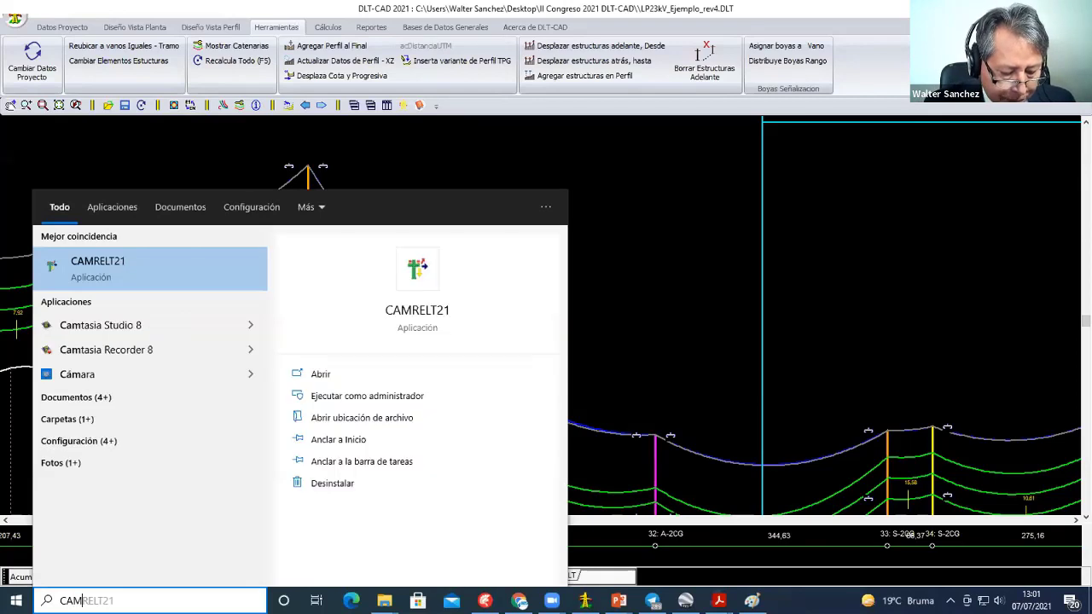
text(RELT)
click(247, 269)
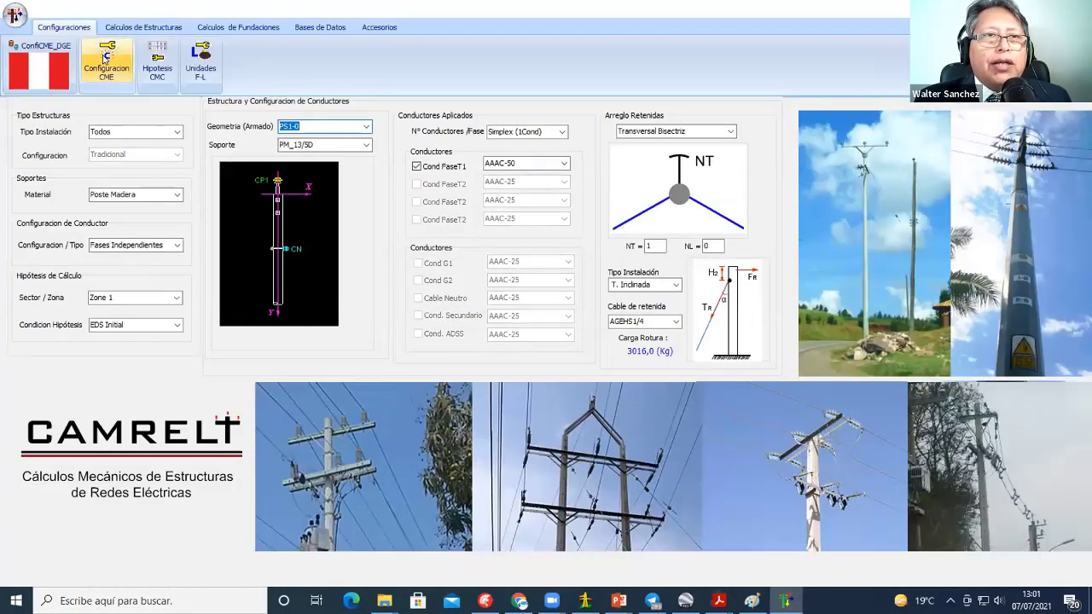
click(366, 126)
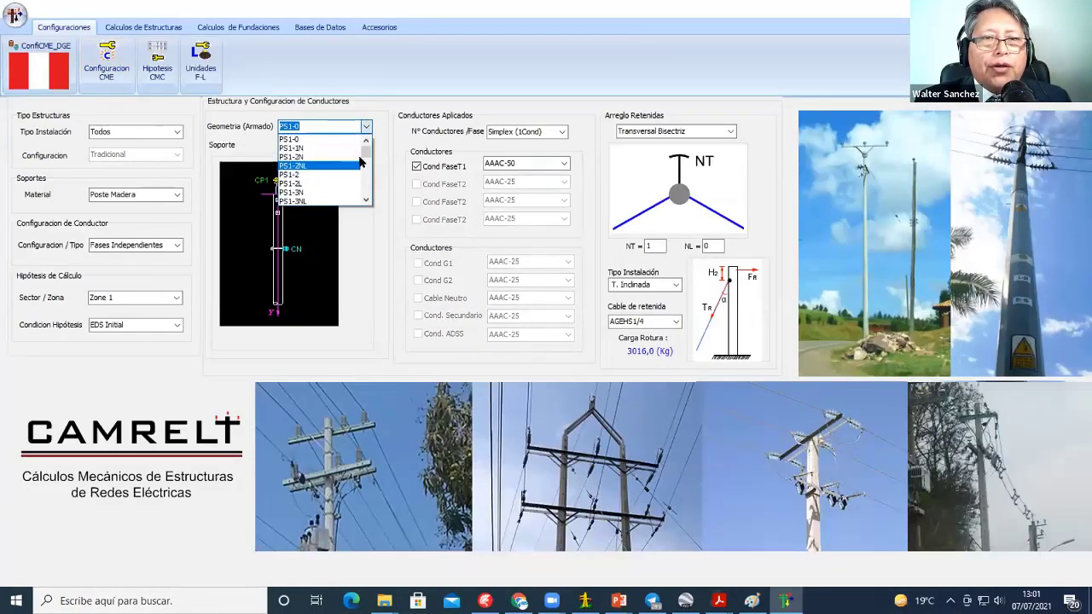
scroll(365, 168, down, 3)
scroll(365, 168, up, 3)
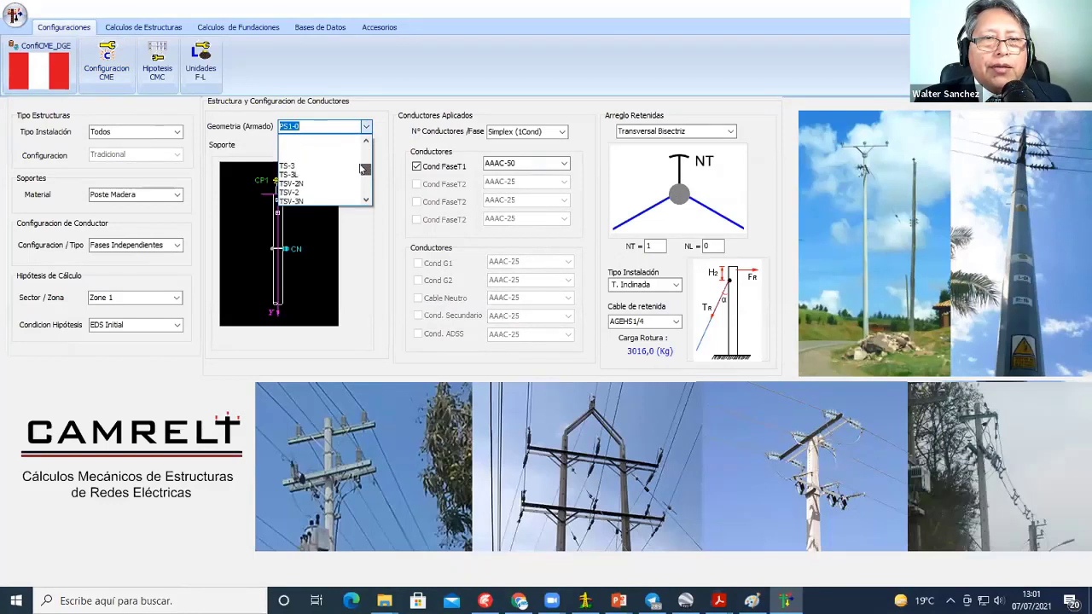
click(172, 136)
Step: Set installation and conductor configuration to Fases Independientes and pole material to Poste Concreto
click(172, 136)
click(137, 151)
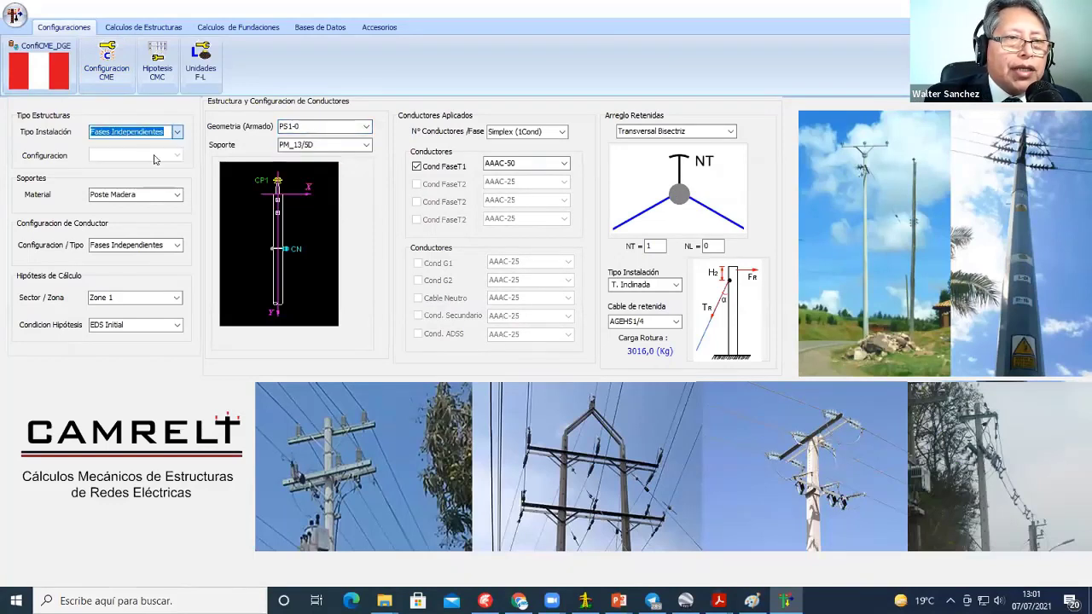
click(177, 250)
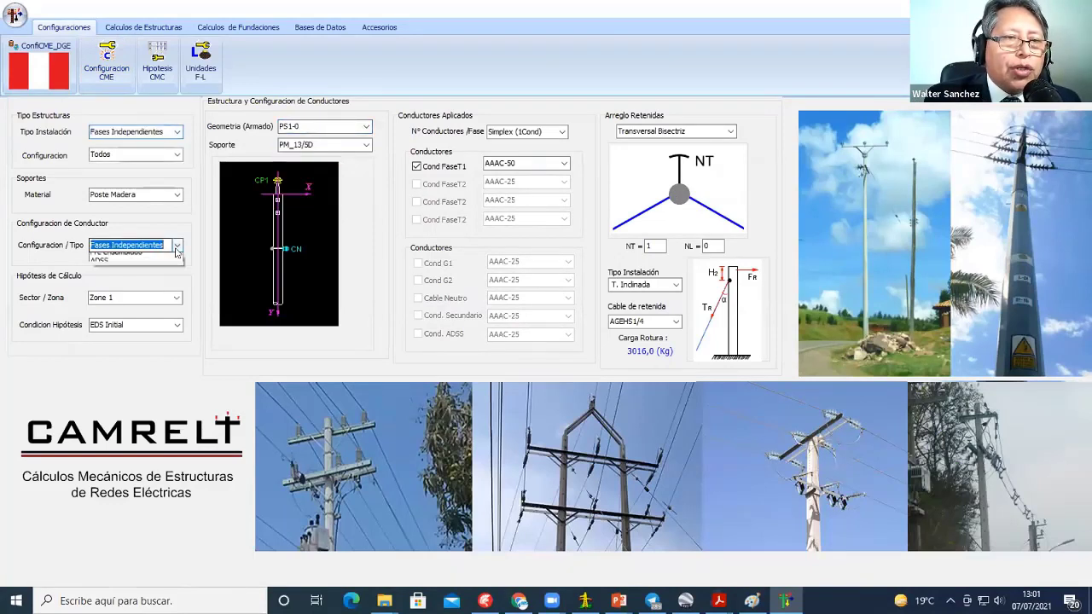
click(179, 196)
click(178, 196)
click(141, 211)
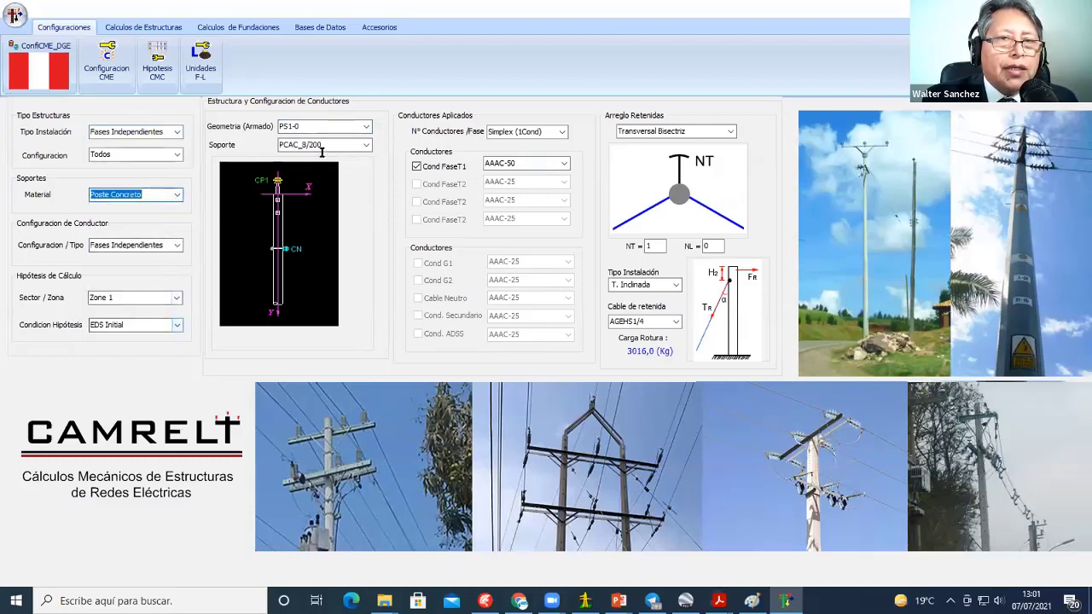
Step: Choose the PCAC_12/300 concrete pole support in place of PCAC_8/200
click(363, 147)
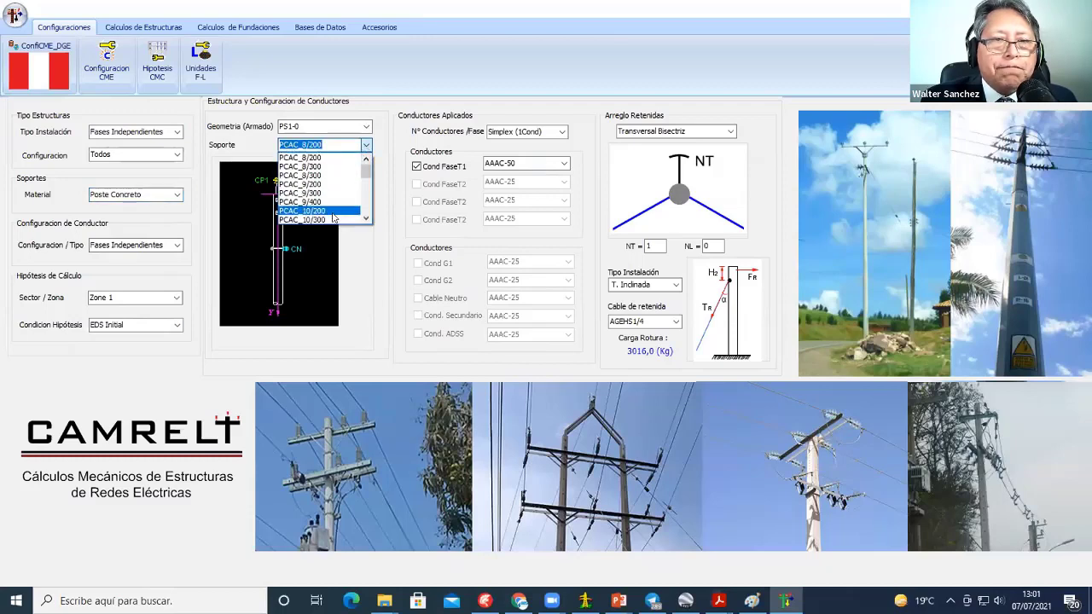
scroll(332, 216, down, 2)
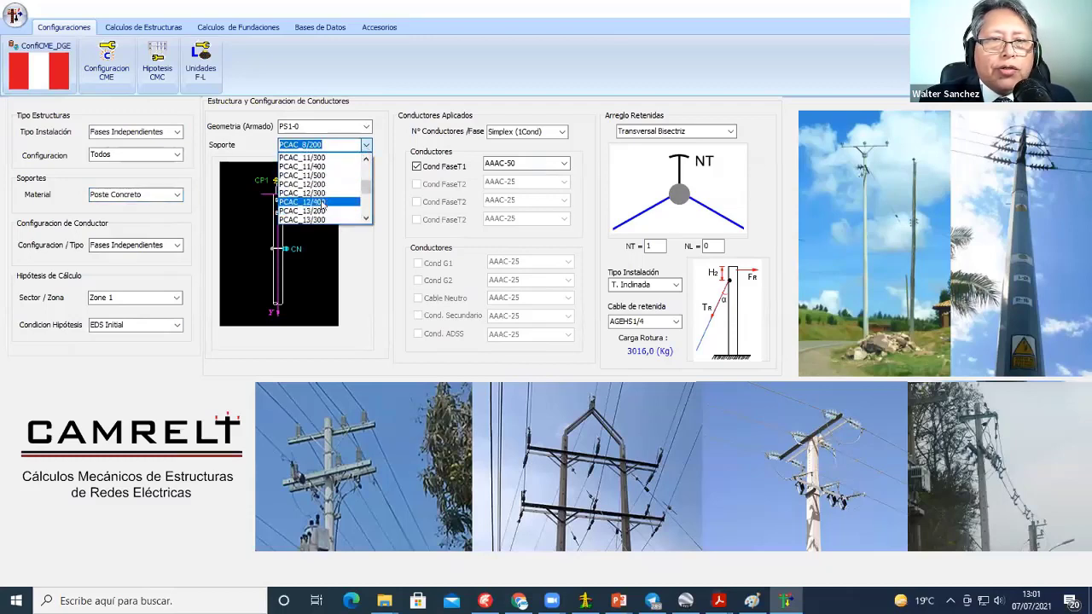
click(323, 193)
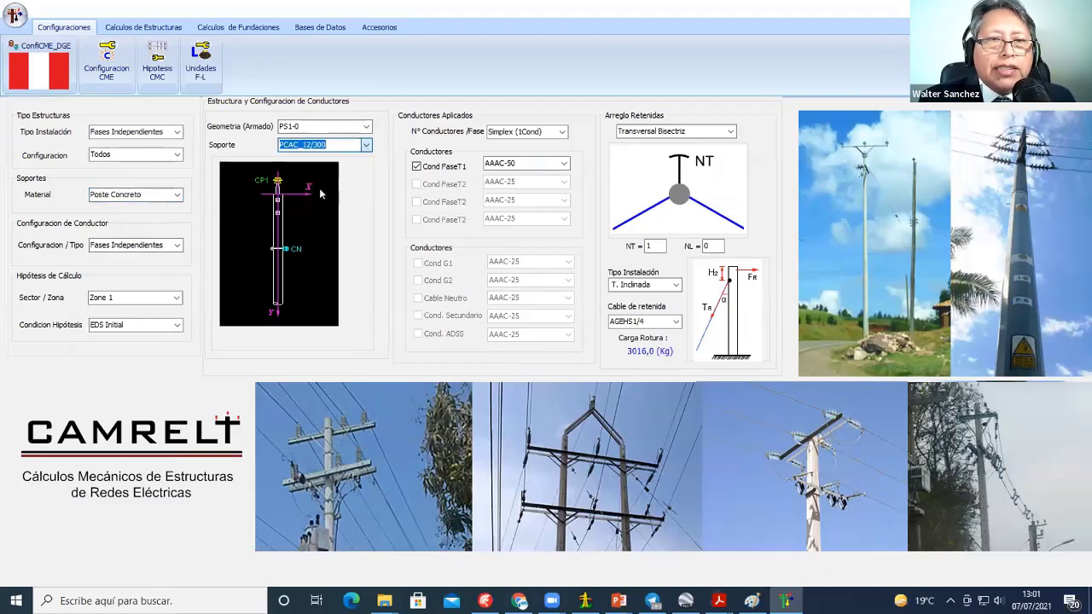
click(337, 143)
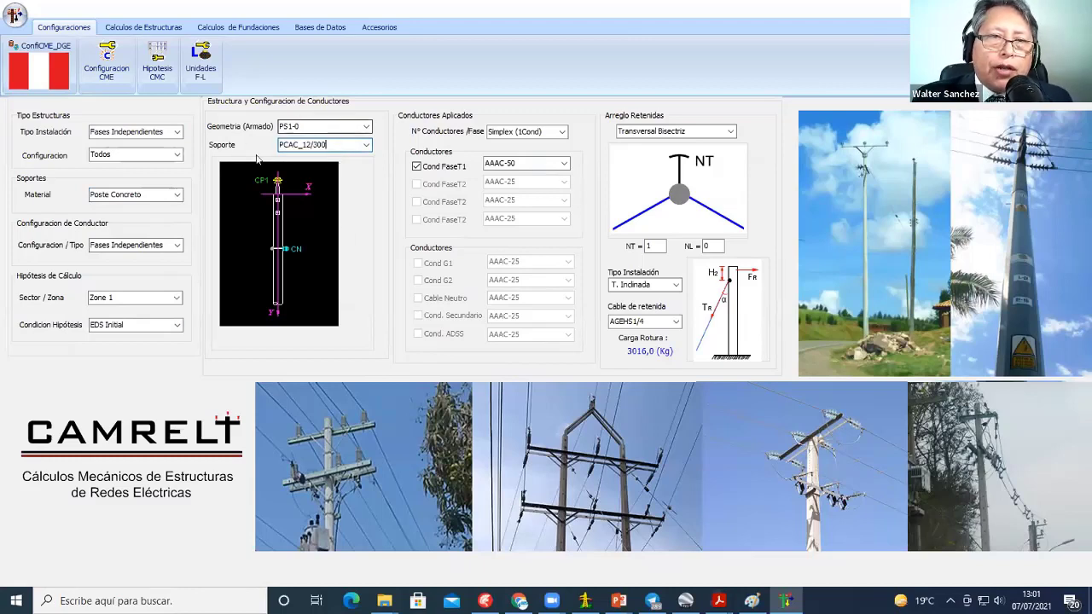
drag(327, 144, 311, 144)
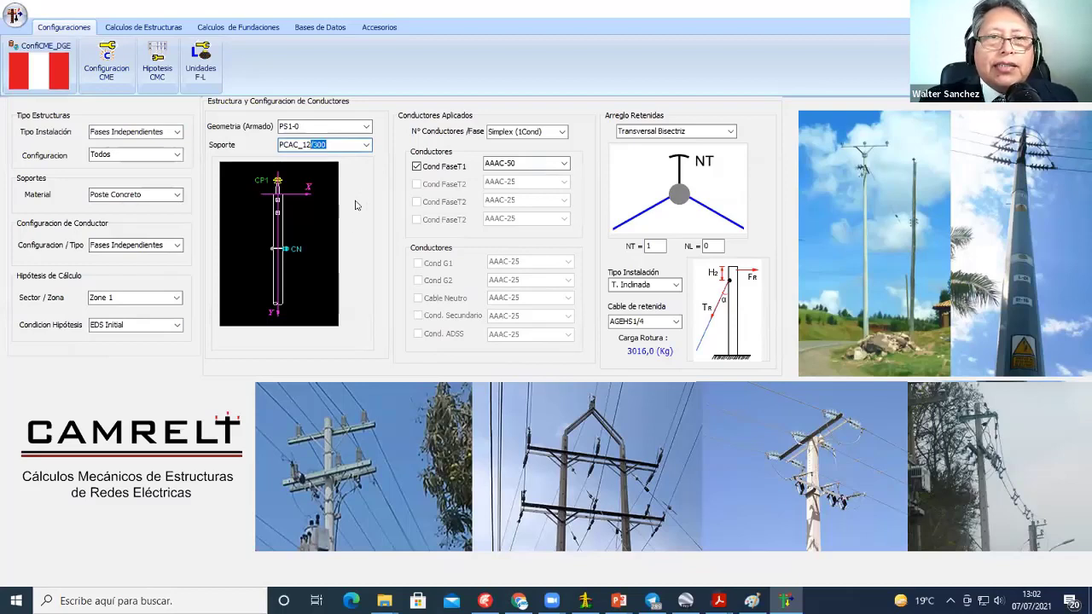
Step: Change the structure geometry to PS1-3L, briefly checking the DLT-CAD profile
click(363, 127)
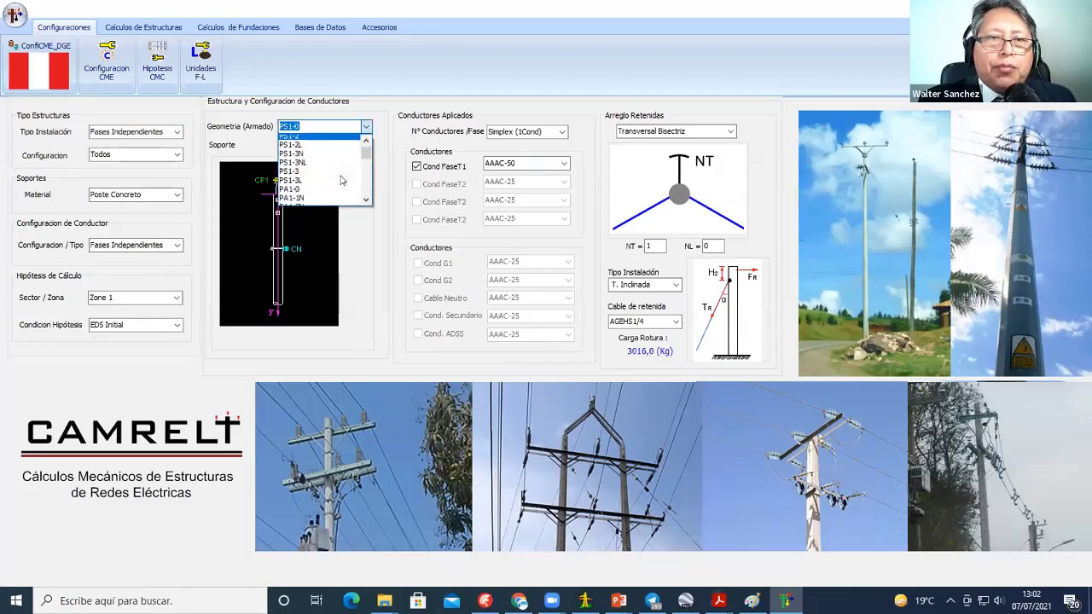
scroll(341, 179, down, 1)
scroll(341, 180, down, 1)
scroll(333, 179, down, 1)
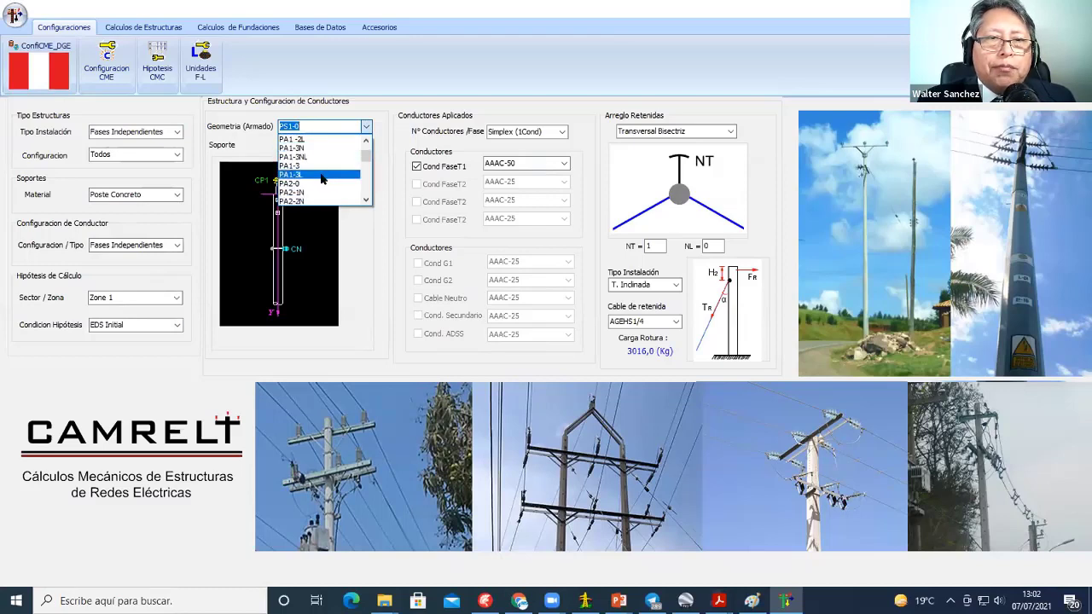
scroll(321, 175, down, 1)
scroll(321, 176, down, 1)
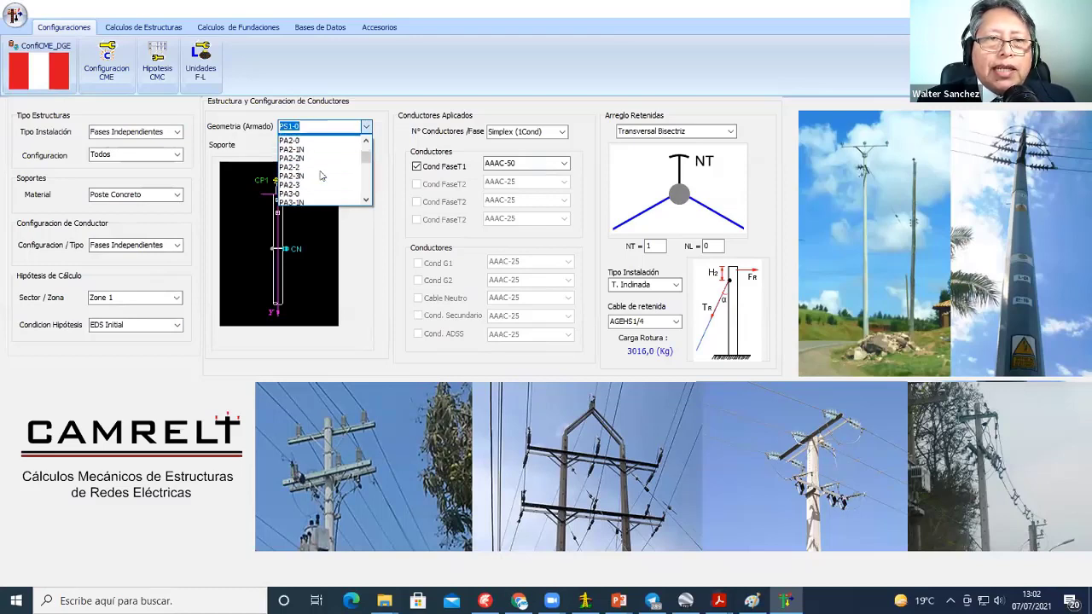
scroll(321, 176, down, 1)
scroll(320, 176, down, 1)
scroll(321, 176, up, 2)
scroll(319, 175, up, 2)
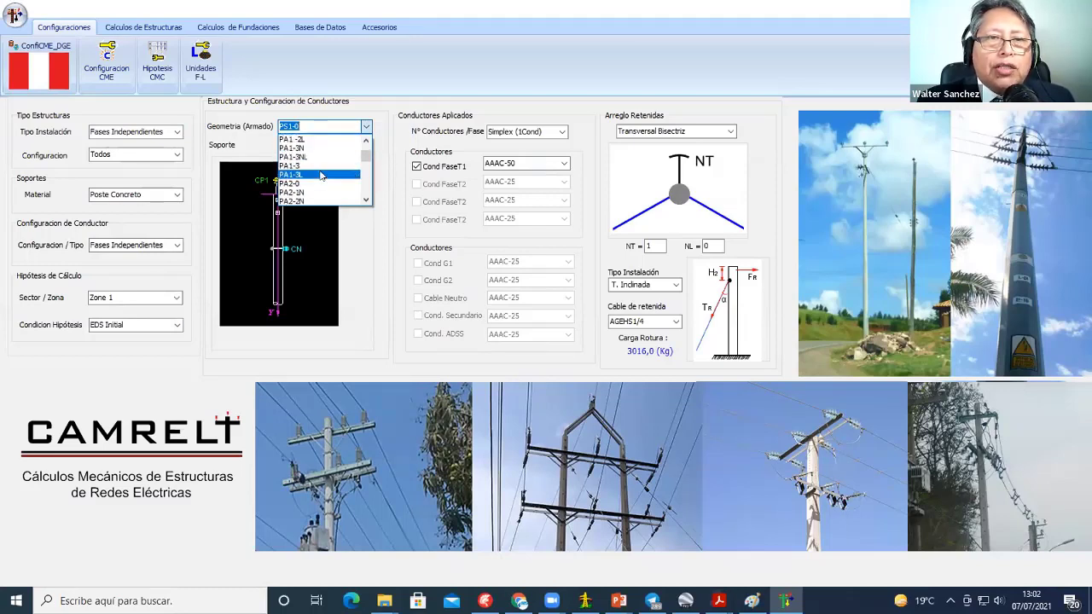
scroll(309, 174, up, 2)
scroll(307, 167, up, 2)
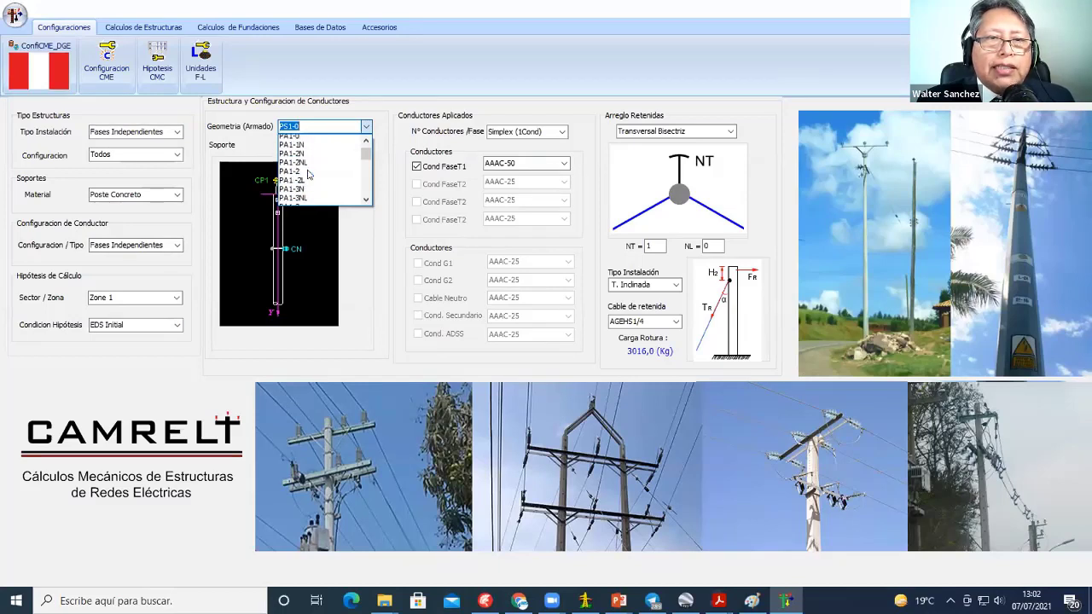
scroll(303, 153, up, 1)
scroll(301, 141, up, 1)
click(300, 141)
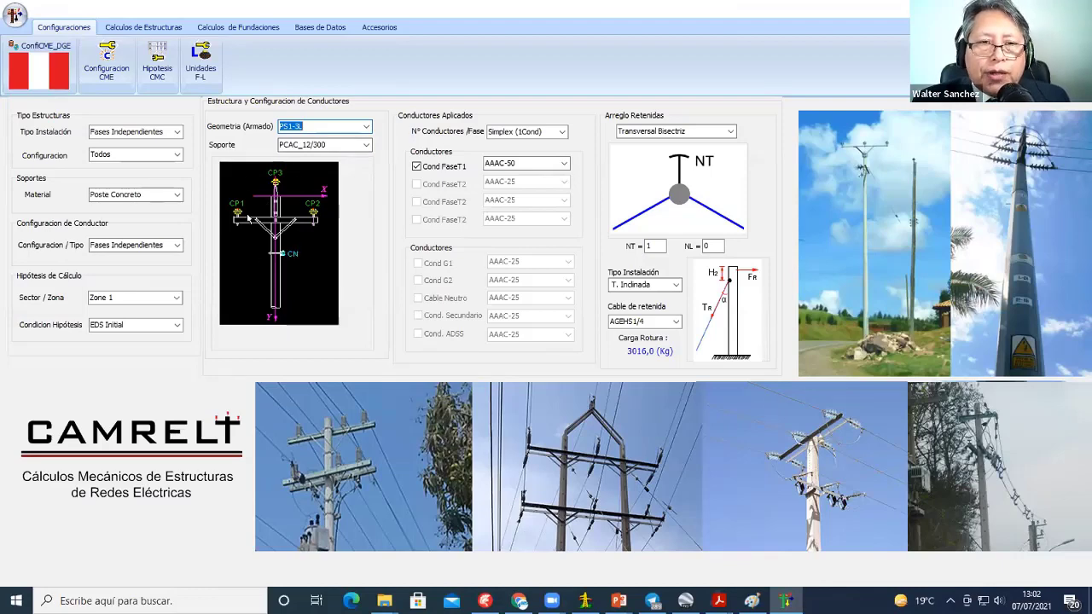
key(alt+Tab)
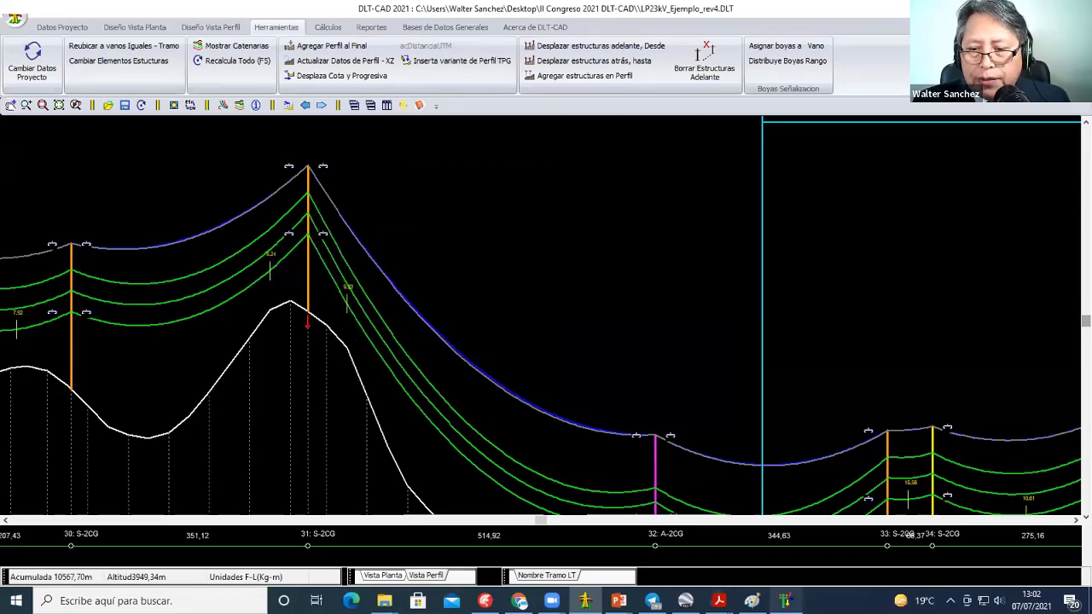
key(alt+Tab)
Step: Open the transversal structure report and recalculate it under the Maximun Wind hypothesis
click(138, 27)
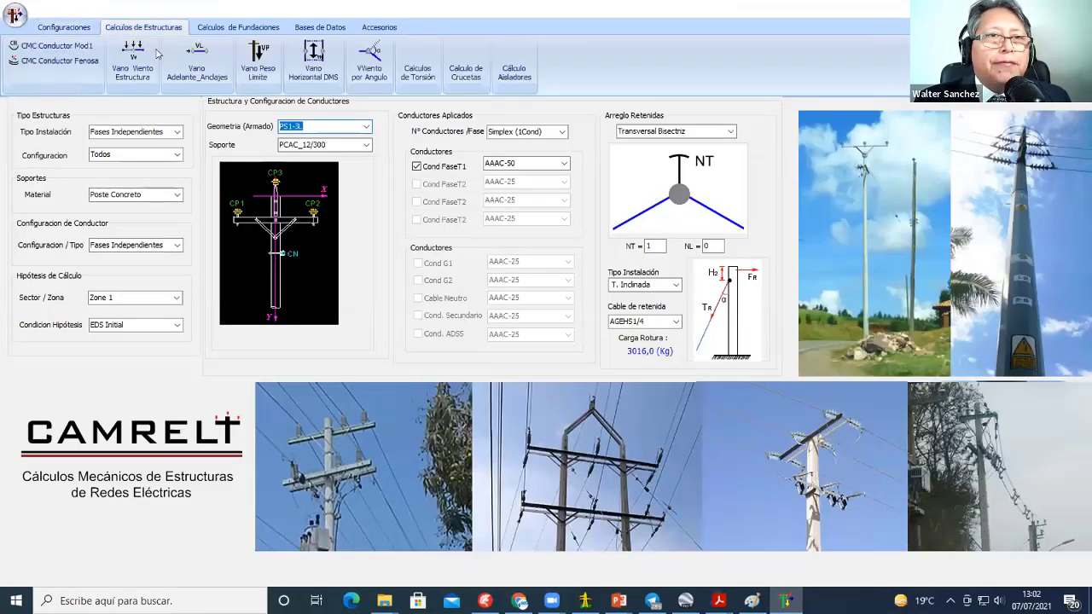
click(653, 152)
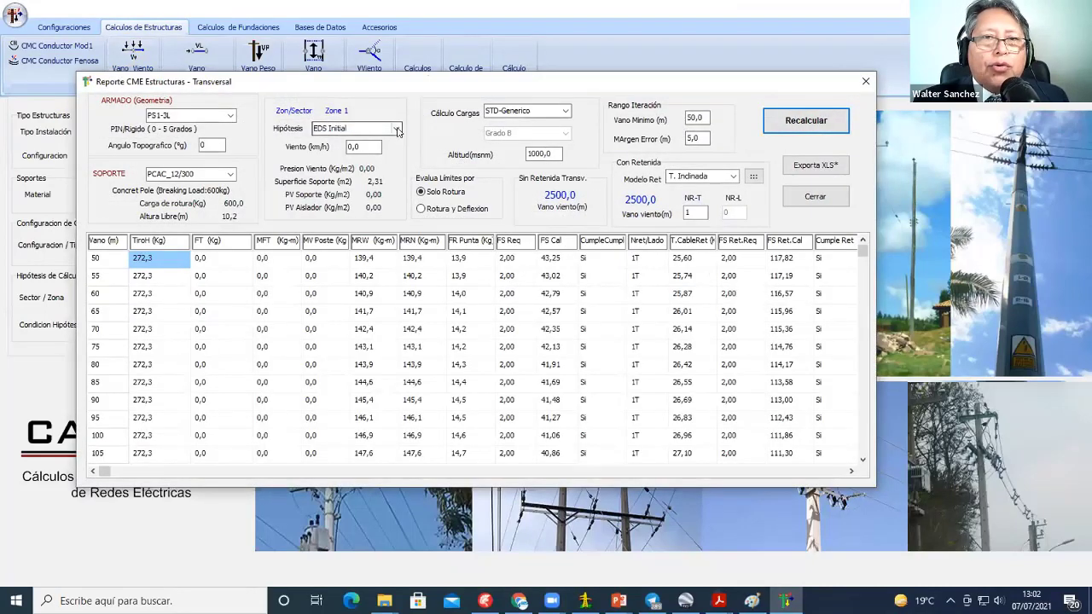
click(367, 128)
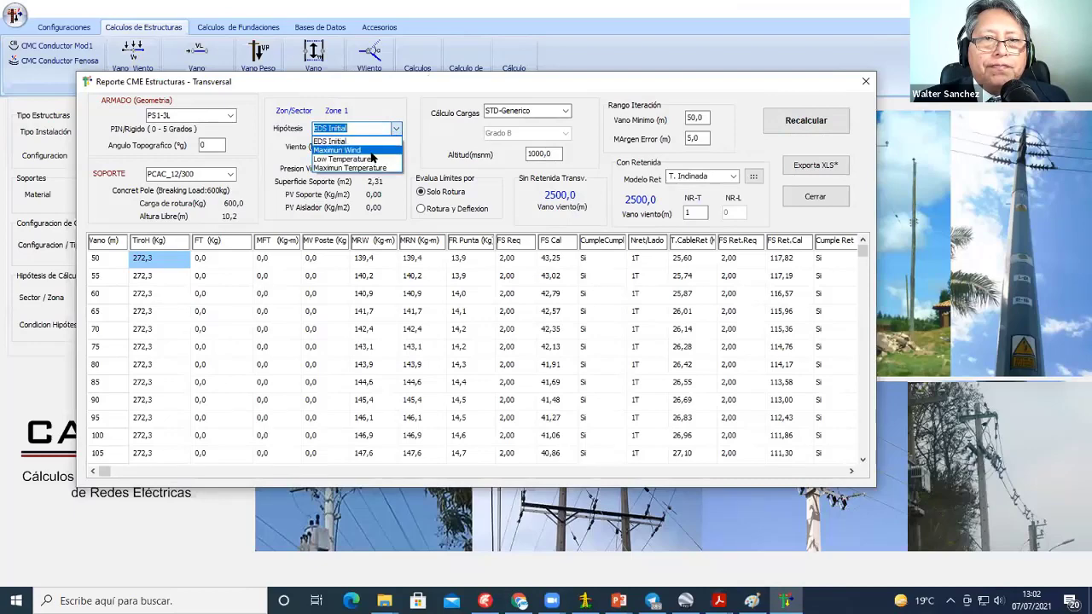
click(337, 150)
click(807, 120)
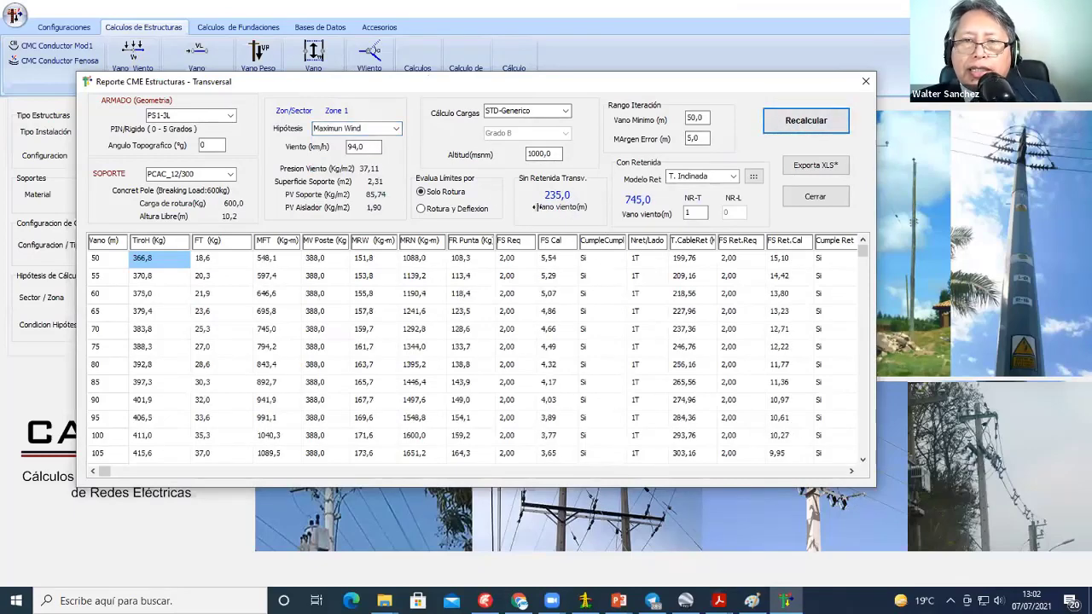
Step: Recalculate the report with 120 km/h wind, then return to DLT-CAD
double_click(362, 148)
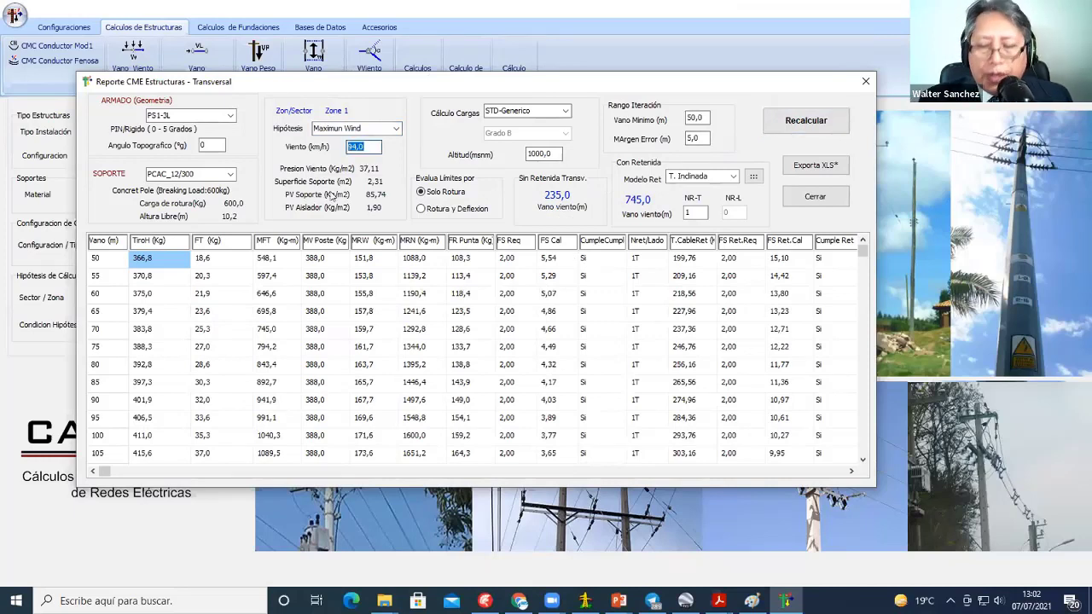
text(120)
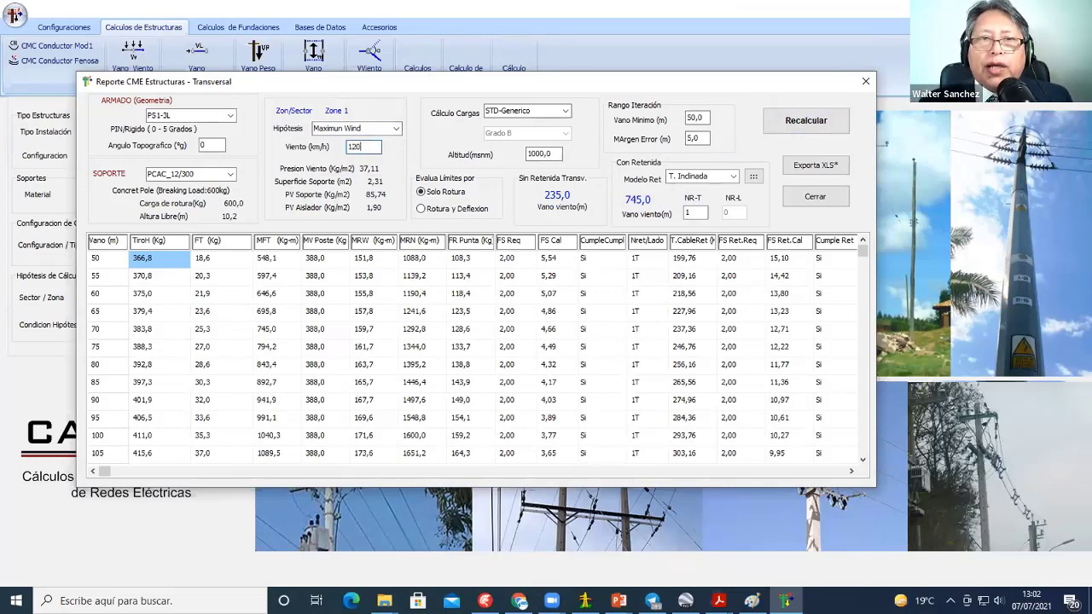
click(805, 124)
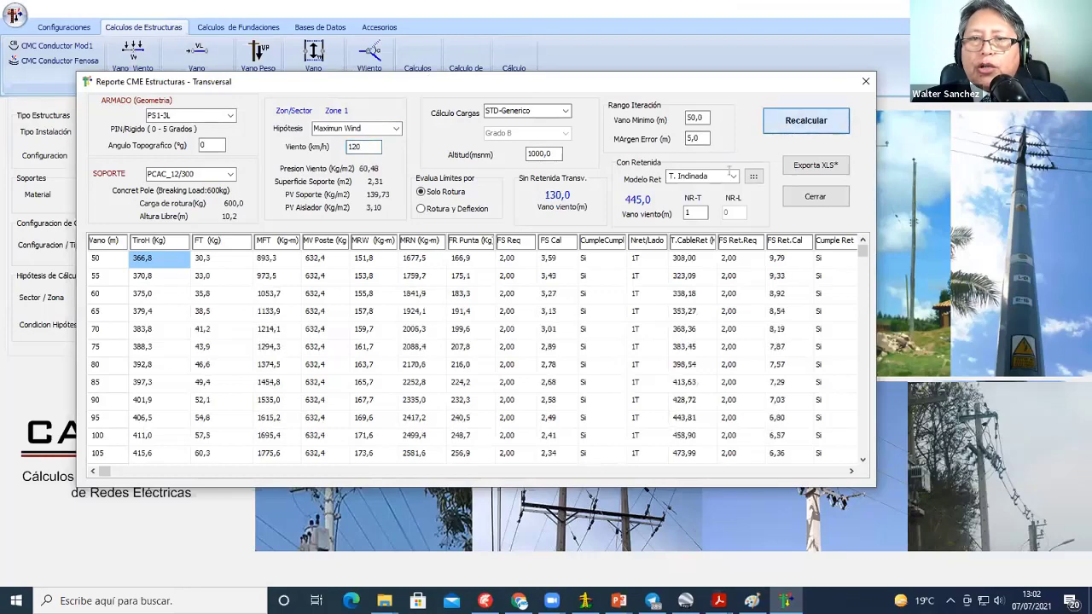
click(185, 112)
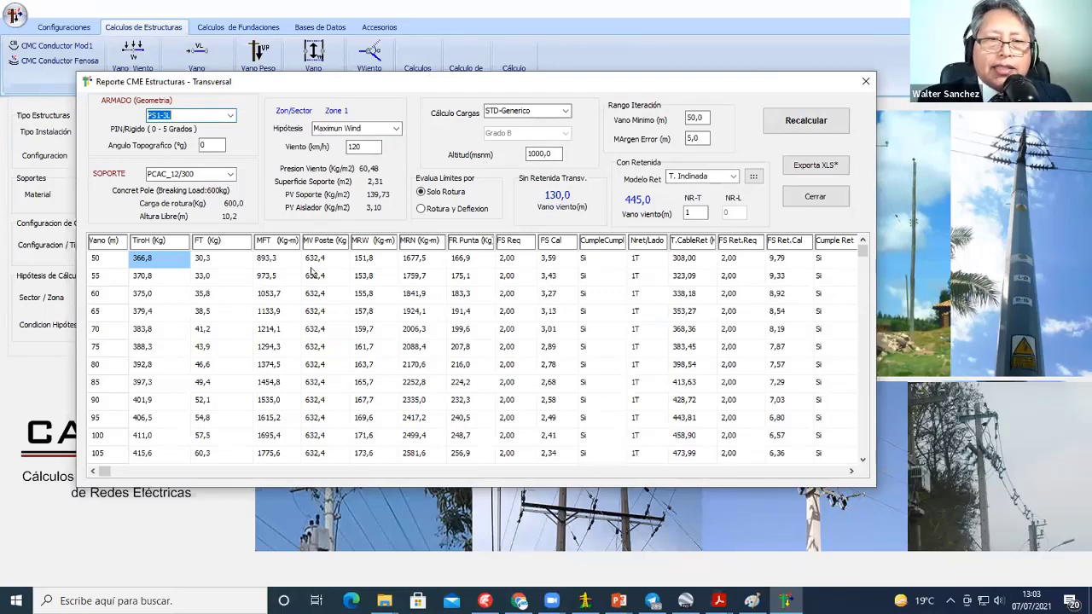
key(alt+Tab)
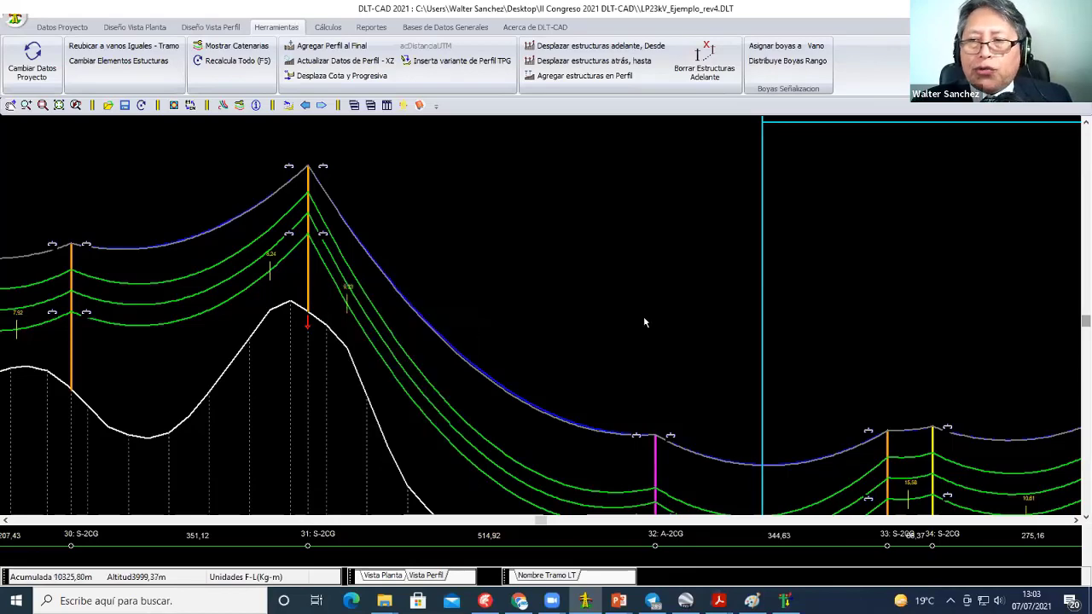
scroll(683, 315, down, 2)
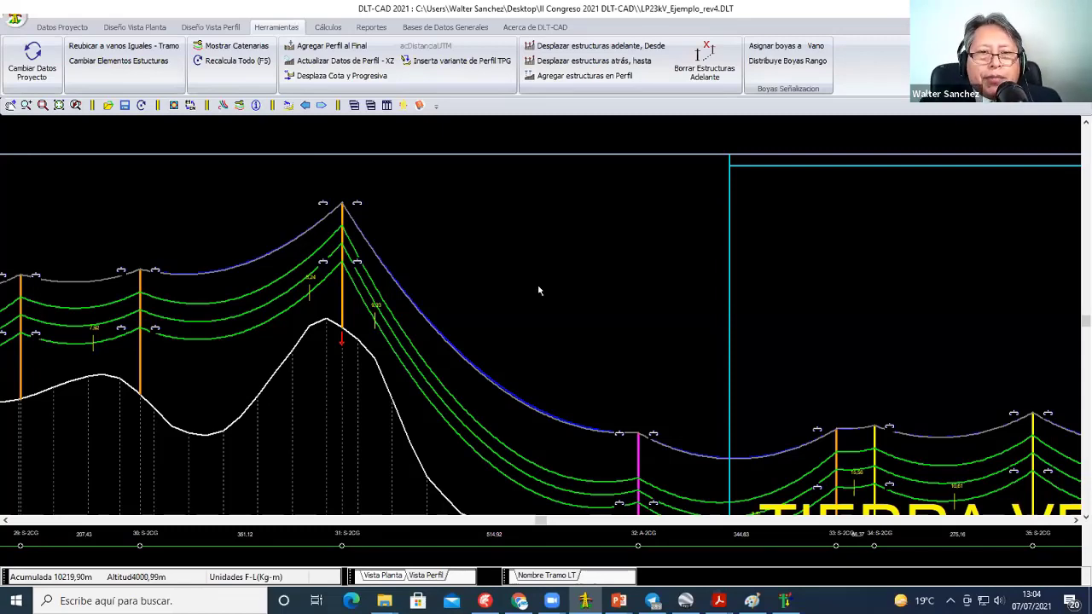
Step: Zoom out over the profile canvas to see a wider stretch of the line
scroll(559, 342, down, 1)
scroll(568, 363, down, 2)
scroll(568, 363, down, 1)
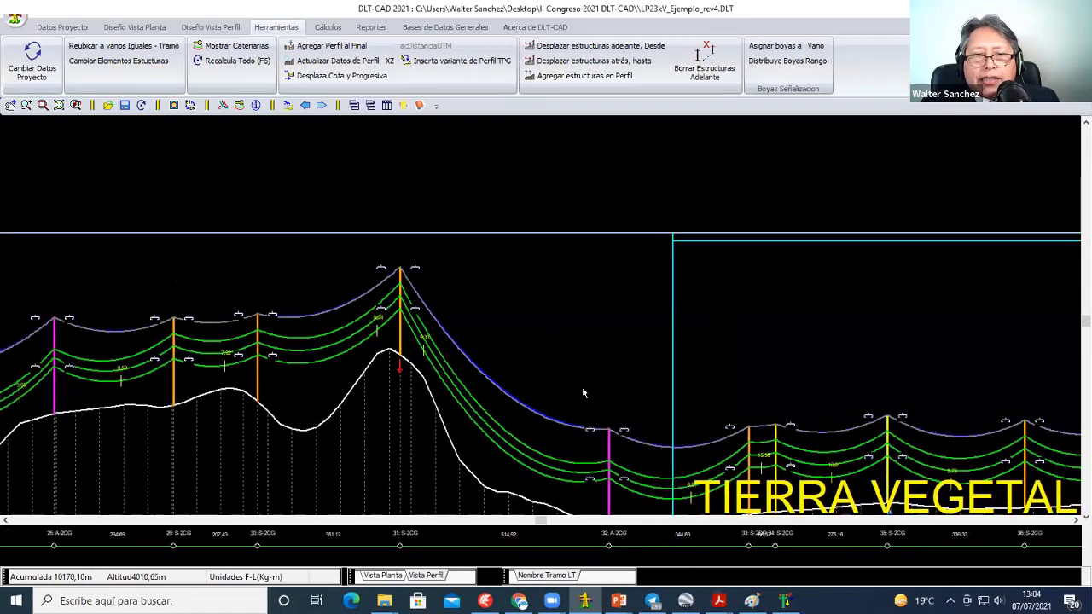
scroll(568, 363, down, 1)
scroll(568, 363, down, 1)
scroll(568, 363, down, 1)
scroll(436, 436, down, 1)
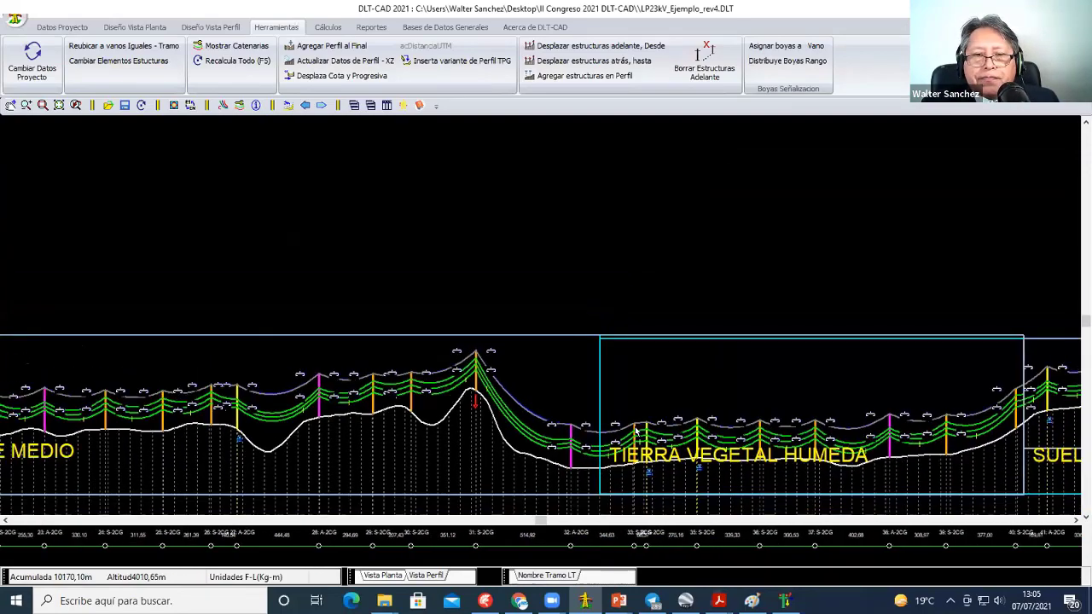
scroll(436, 436, down, 2)
scroll(436, 436, down, 2)
scroll(436, 436, down, 2)
scroll(436, 436, down, 2)
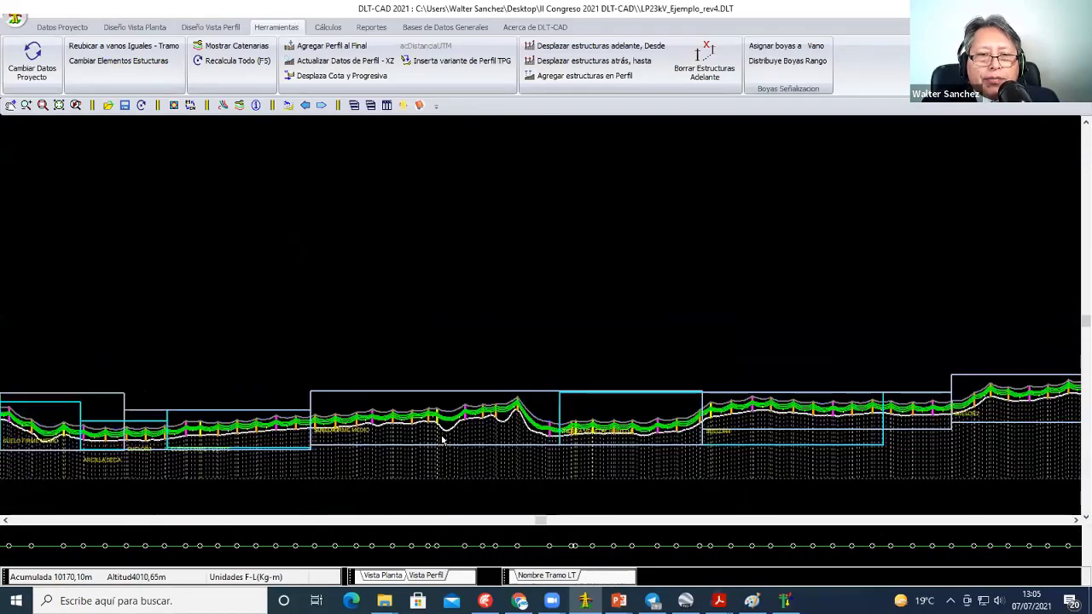
scroll(486, 418, down, 2)
scroll(341, 359, down, 2)
Step: Zoom in on towers and spans near the 27,7 km mark and dismiss the structure info box
scroll(372, 320, up, 1)
scroll(372, 321, up, 2)
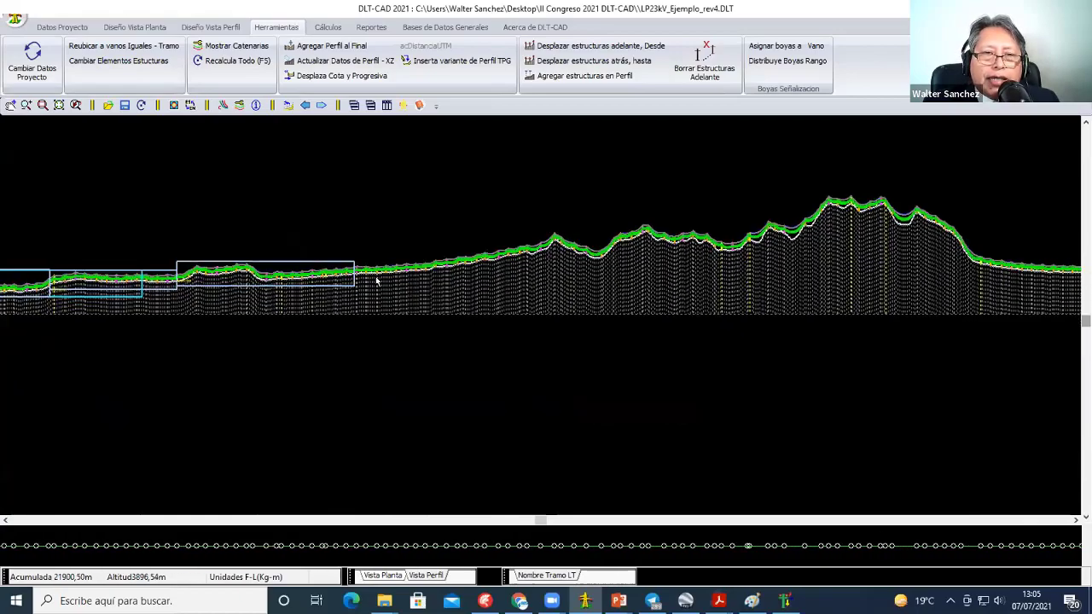
scroll(418, 378, up, 2)
scroll(429, 388, up, 2)
scroll(431, 385, up, 1)
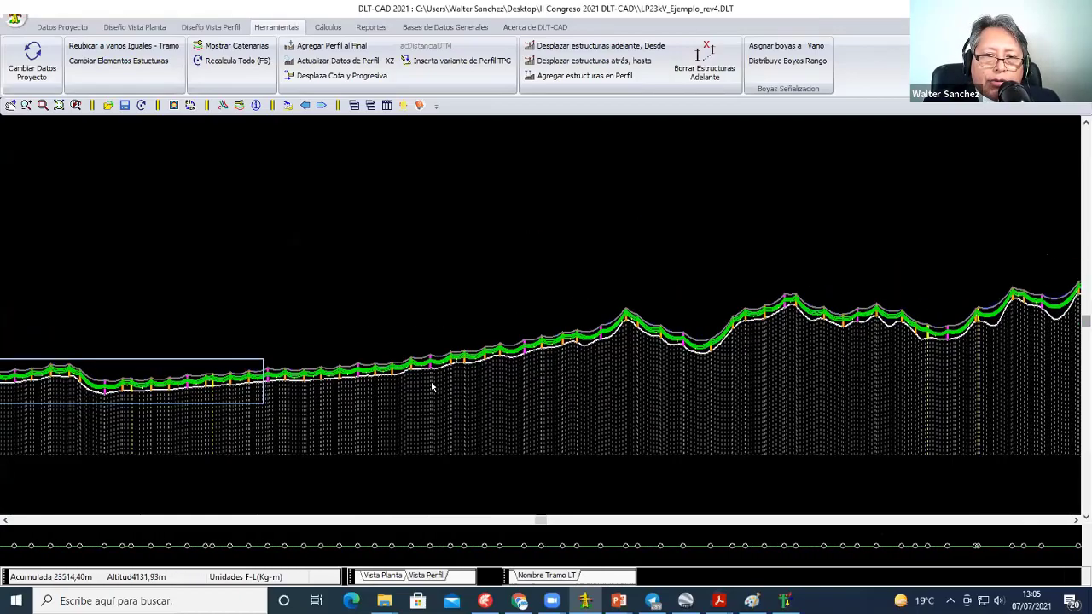
scroll(435, 392, up, 2)
scroll(461, 409, up, 1)
scroll(494, 433, up, 1)
scroll(494, 433, up, 1)
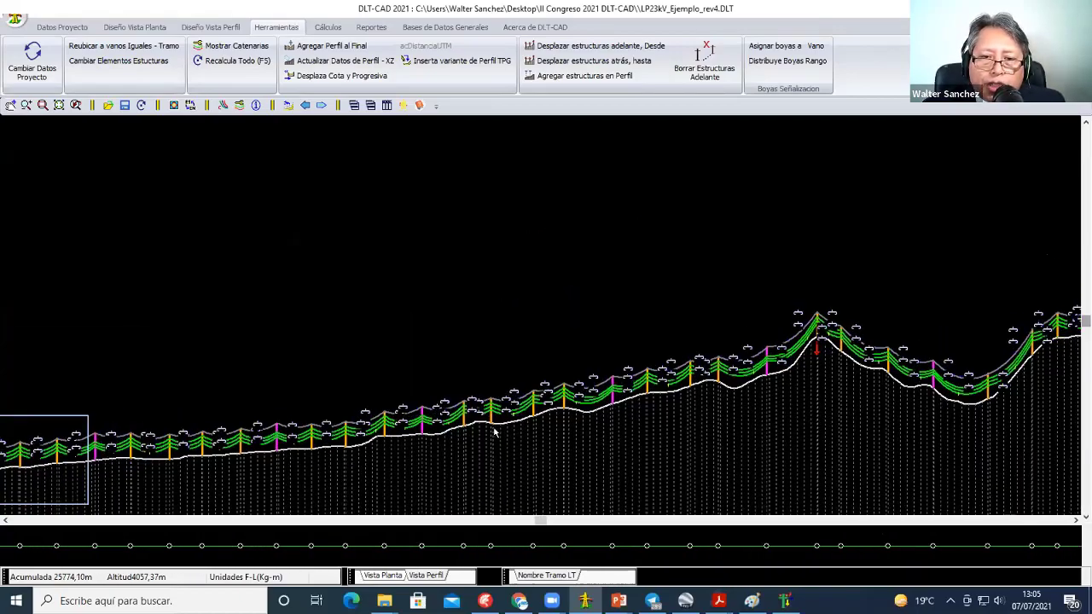
scroll(495, 433, up, 1)
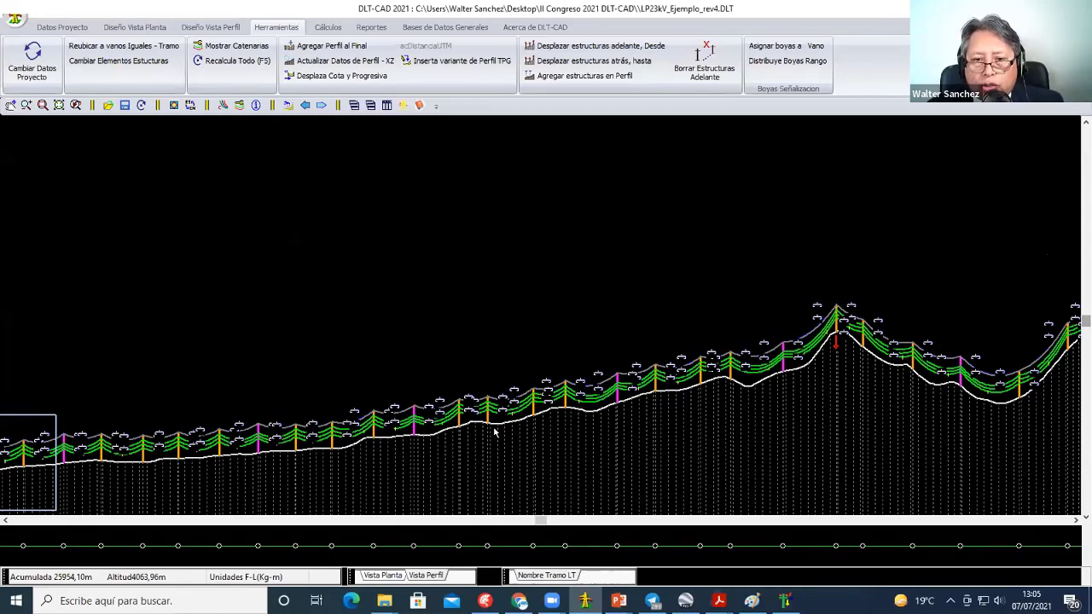
click(760, 367)
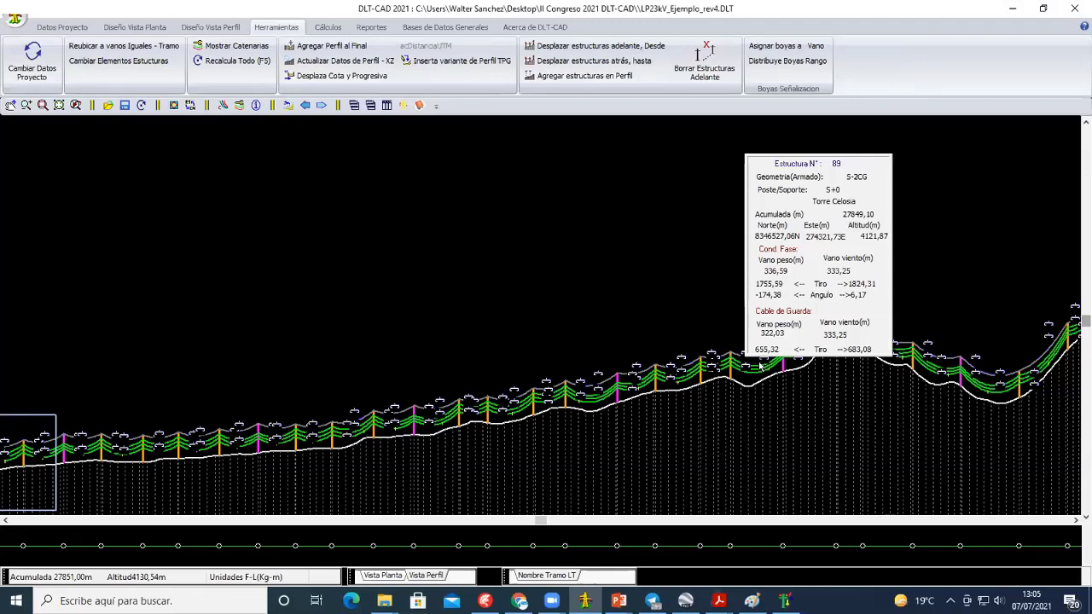
right_click(475, 505)
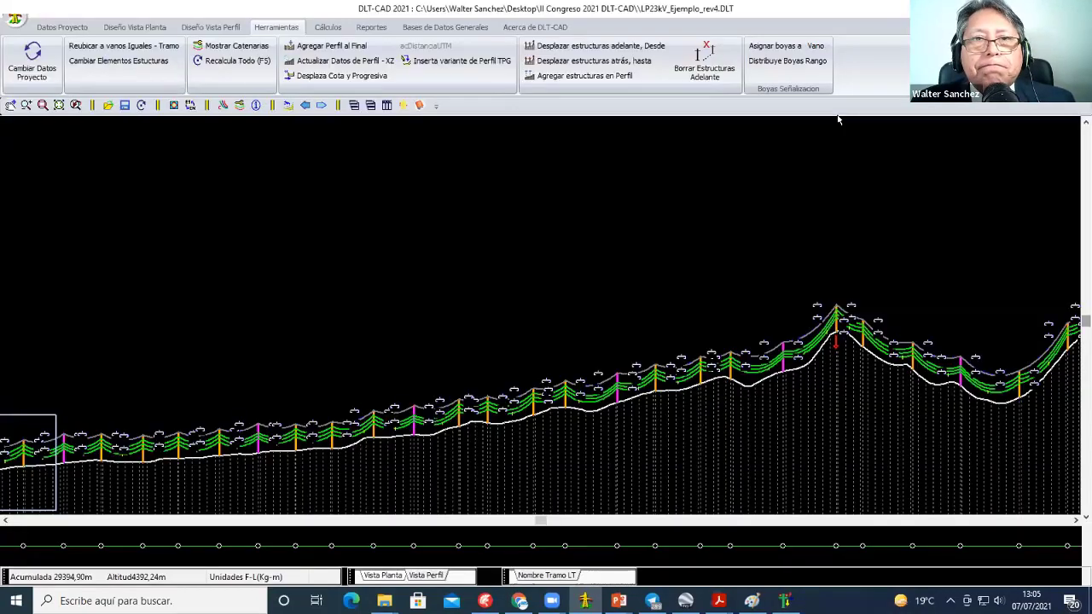
Step: Open the materials summary and check the T-2CG and A-2CG structure quantities
click(368, 26)
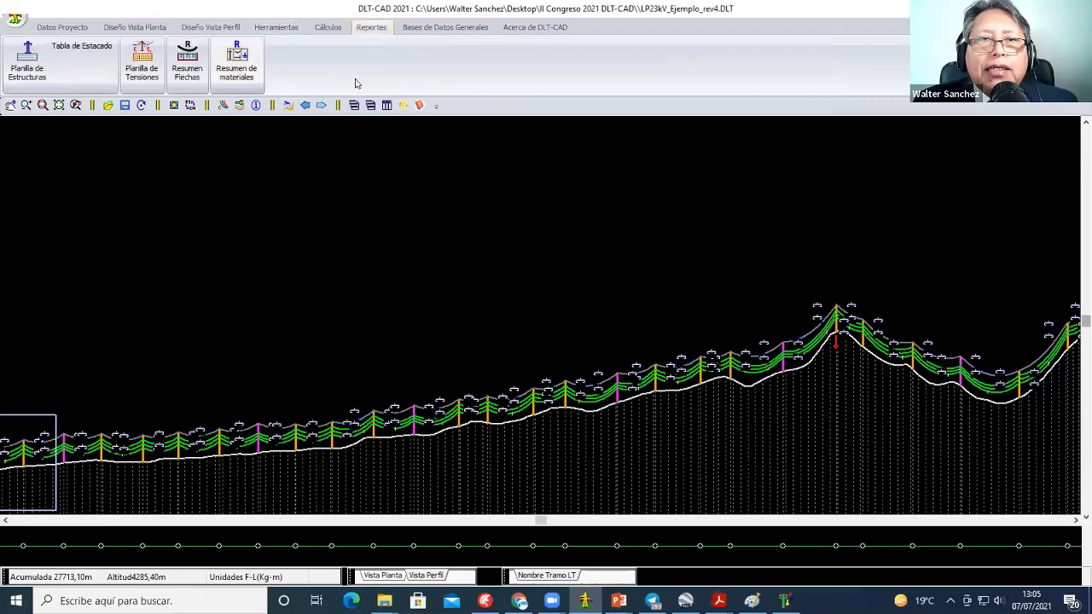
drag(395, 105, 662, 103)
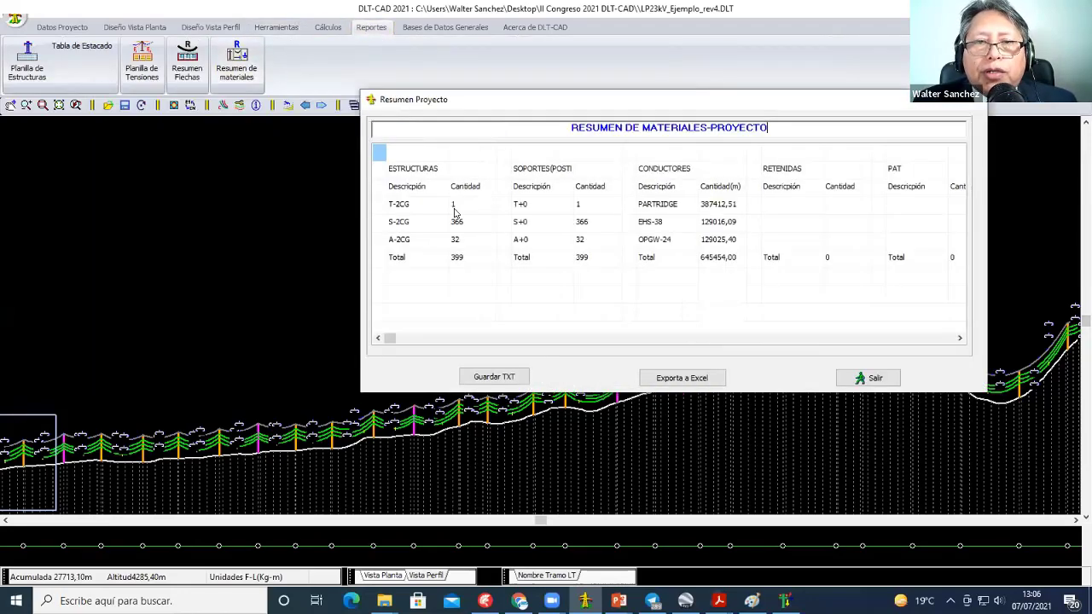
click(459, 209)
click(459, 239)
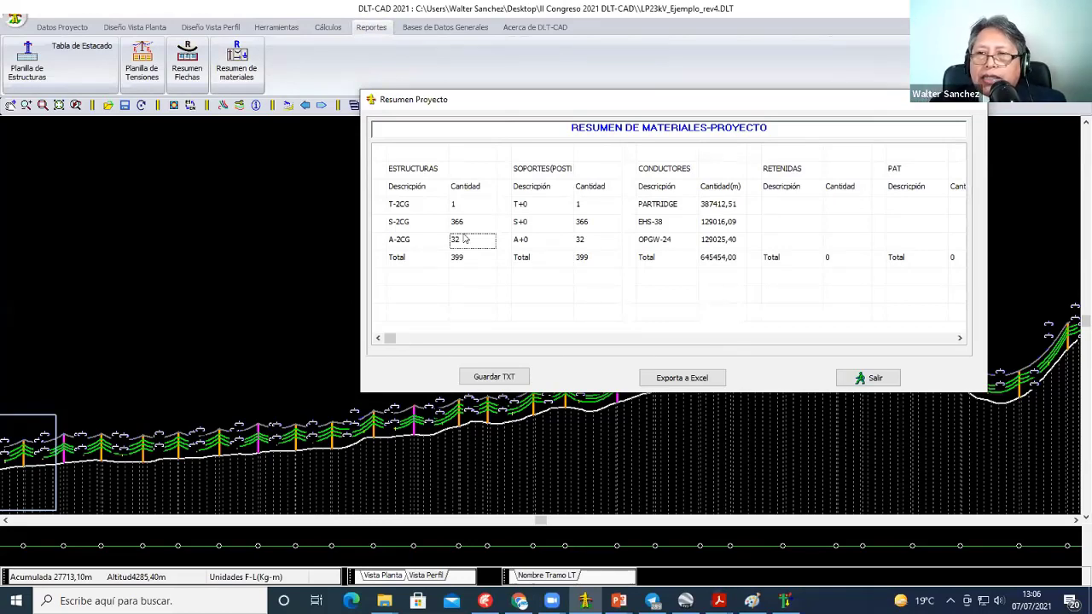
Step: Browse the summary's conductor, foundation and damper columns, then close the Resumen Proyecto dialog
key(Up)
key(Up)
key(Up)
key(Right)
key(Right)
key(Down)
key(Right)
key(Right)
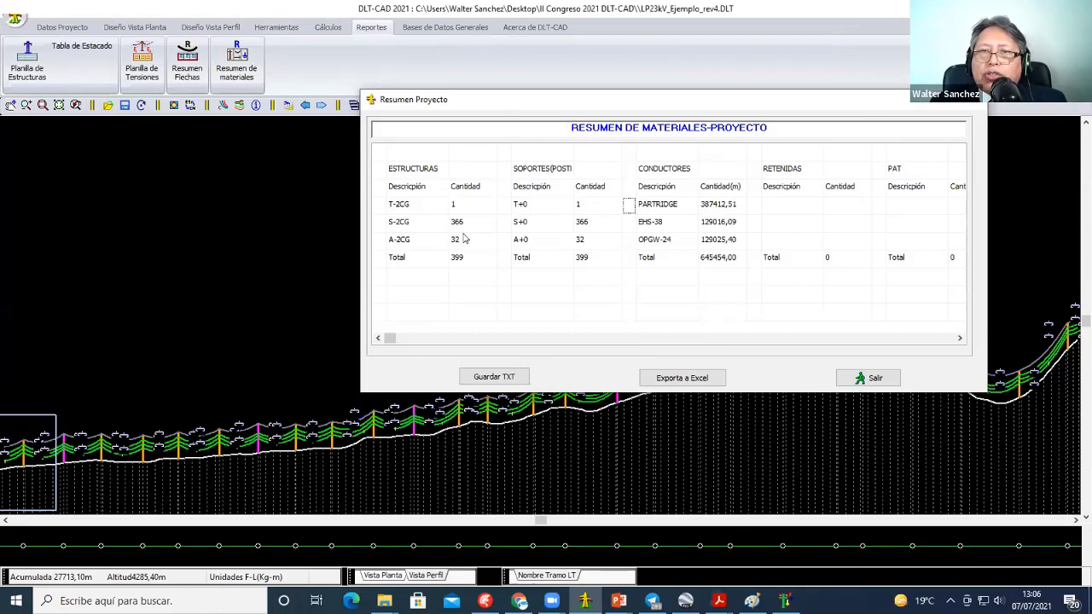
key(Right)
key(Right)
key(Right)
key(Right)
key(Right)
key(Right)
key(Right)
key(Right)
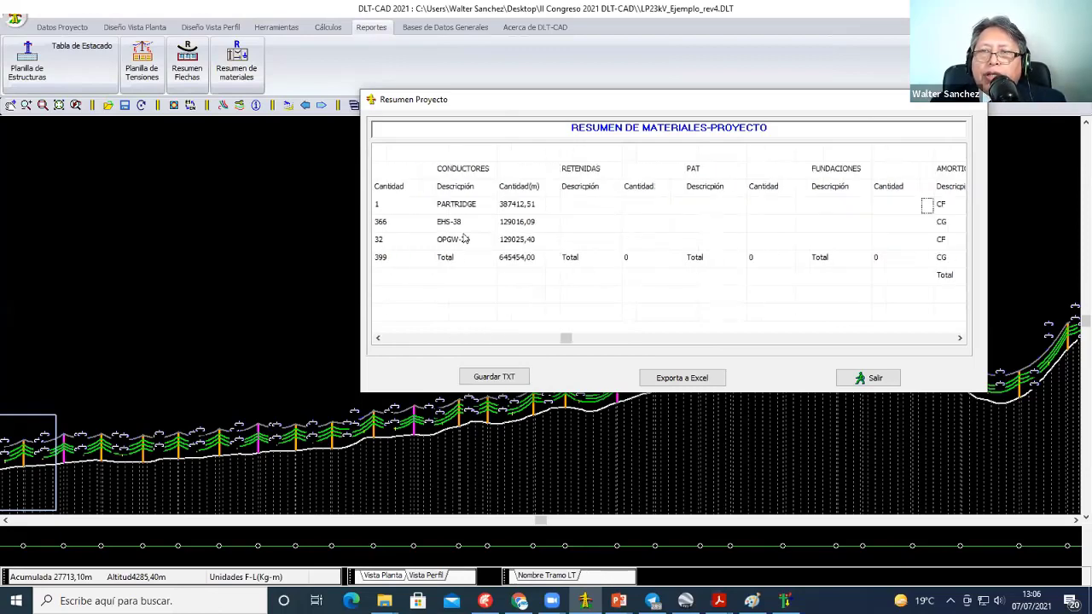
key(Right)
key(Right)
key(Right)
key(Right)
key(Right)
key(Right)
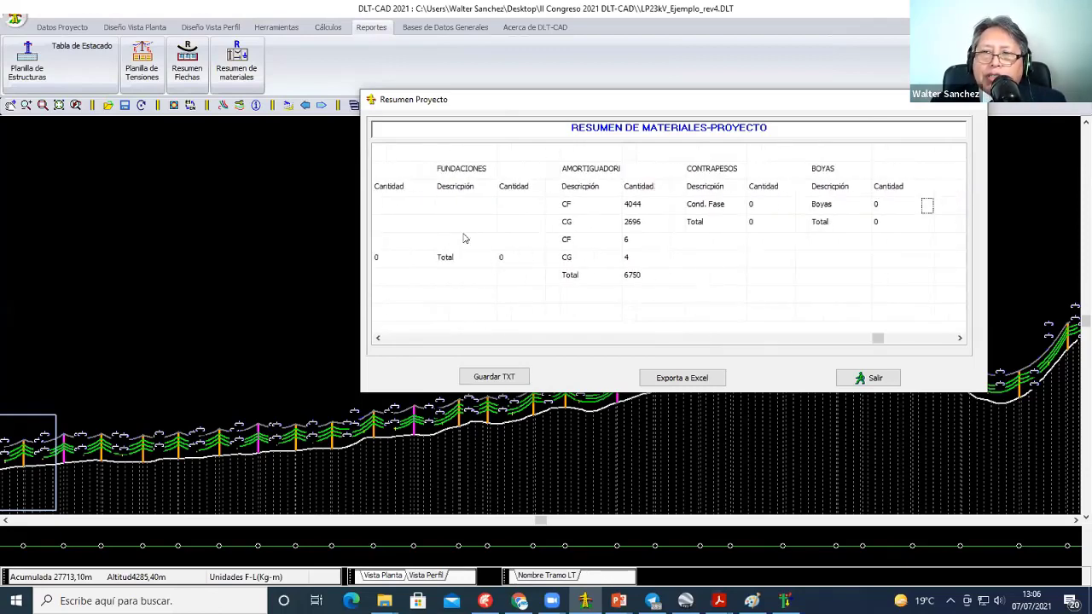
key(Left)
key(Left)
key(Left)
key(Left)
key(Home)
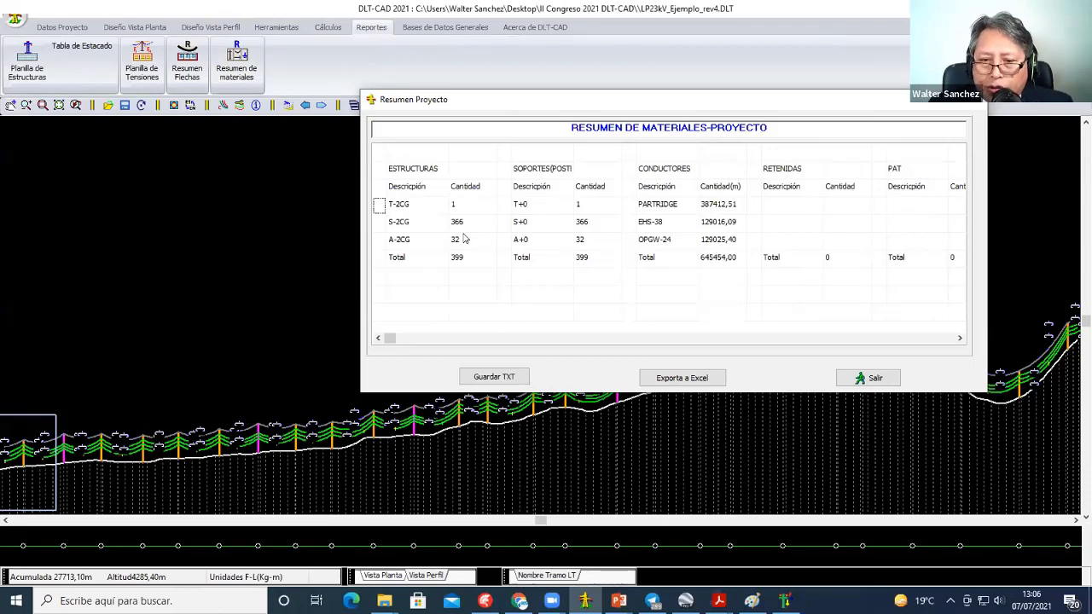
click(79, 303)
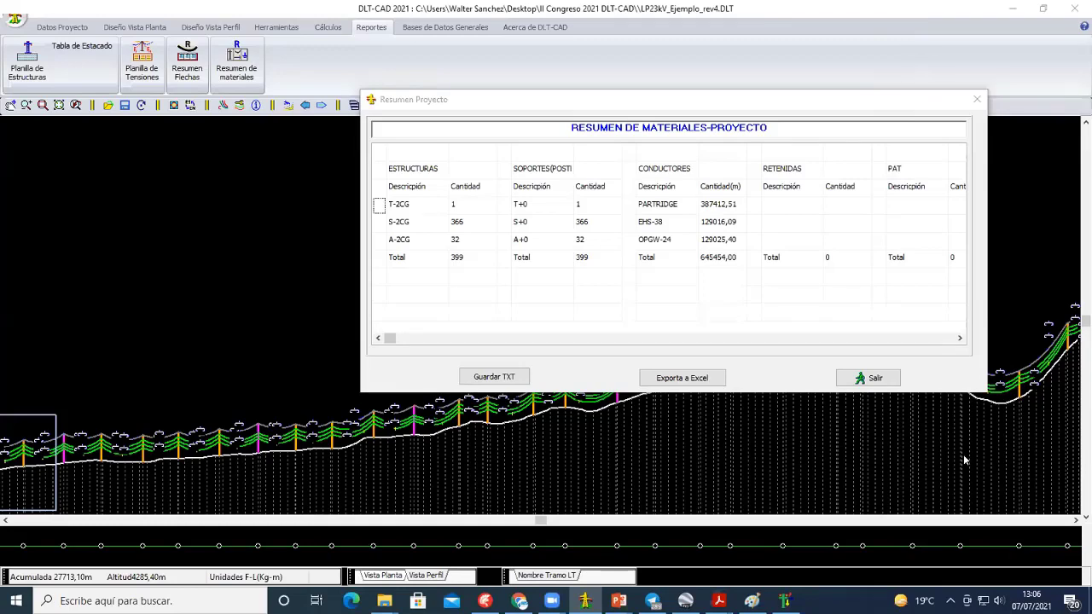
key(Escape)
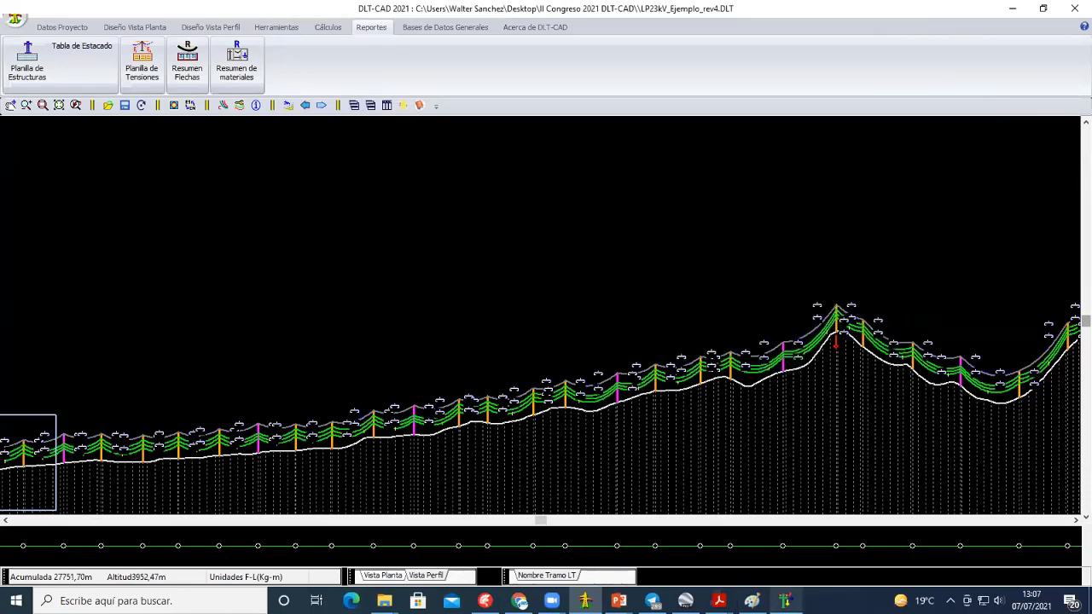
mouse_move(786, 601)
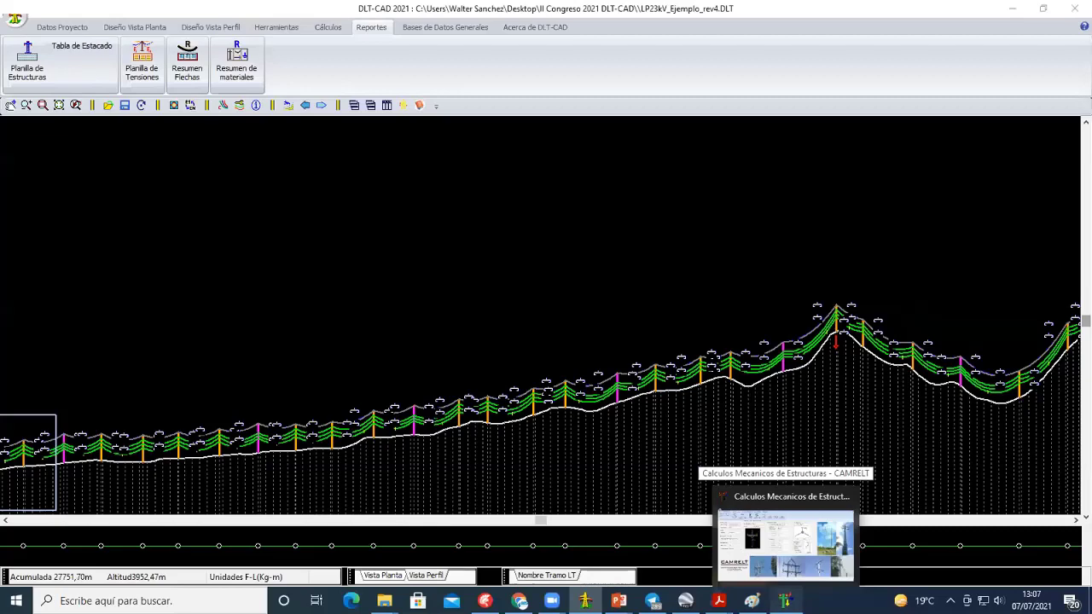
Step: Inspect MV Poste, MRW and FR Punta values for 60–80 m spans, then close the report
click(785, 546)
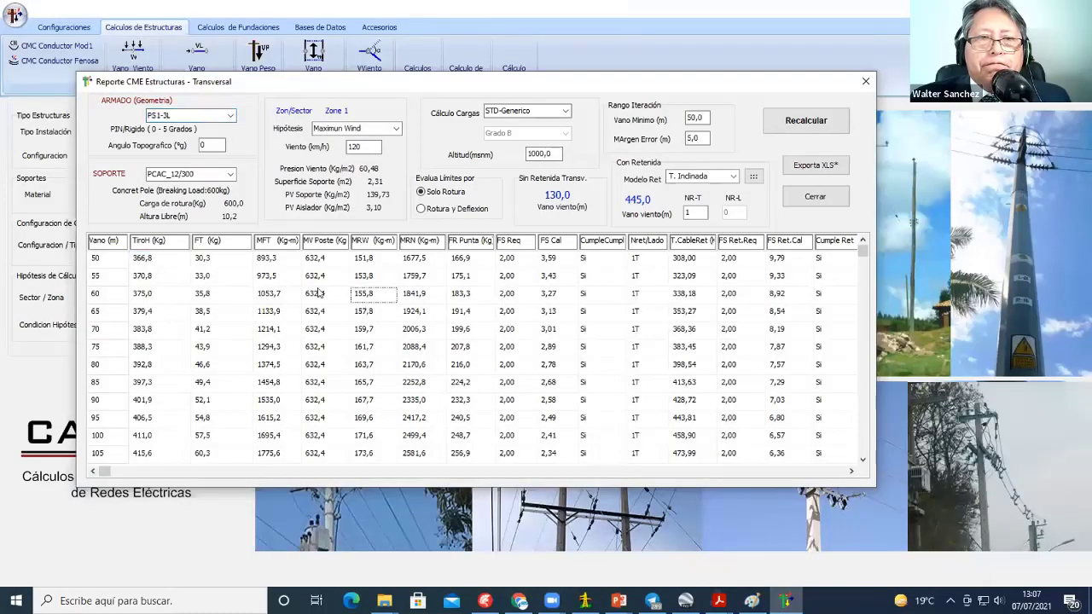
click(321, 293)
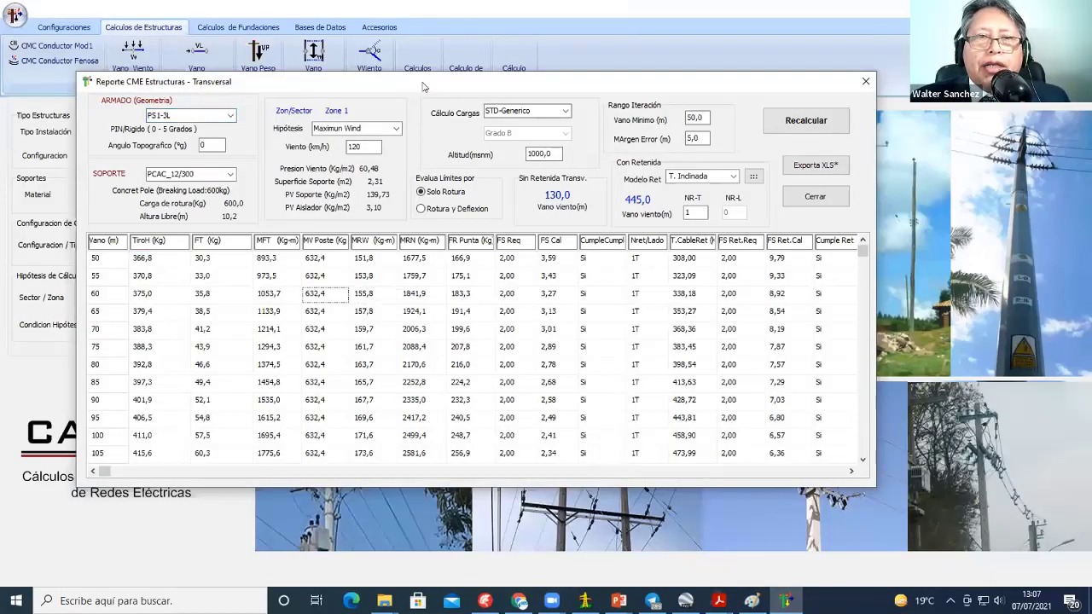
drag(428, 87, 431, 79)
click(384, 355)
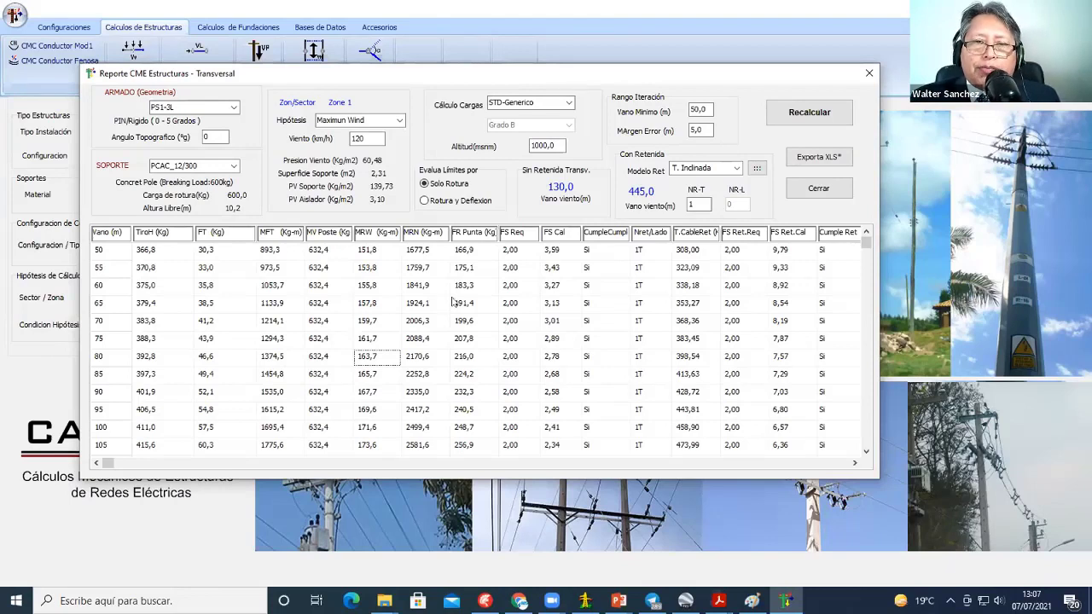
click(491, 302)
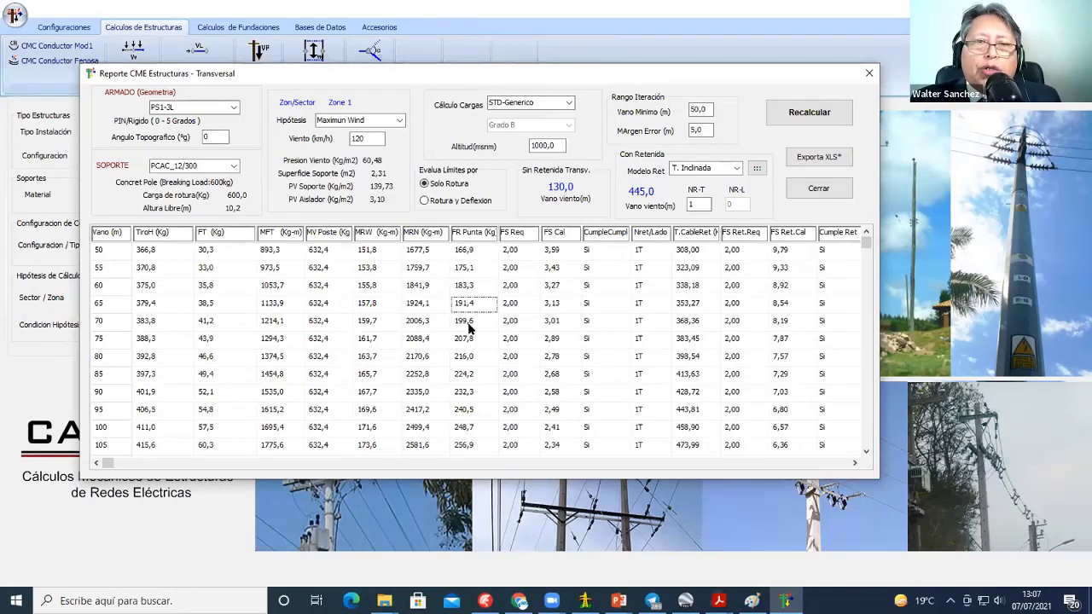
click(492, 360)
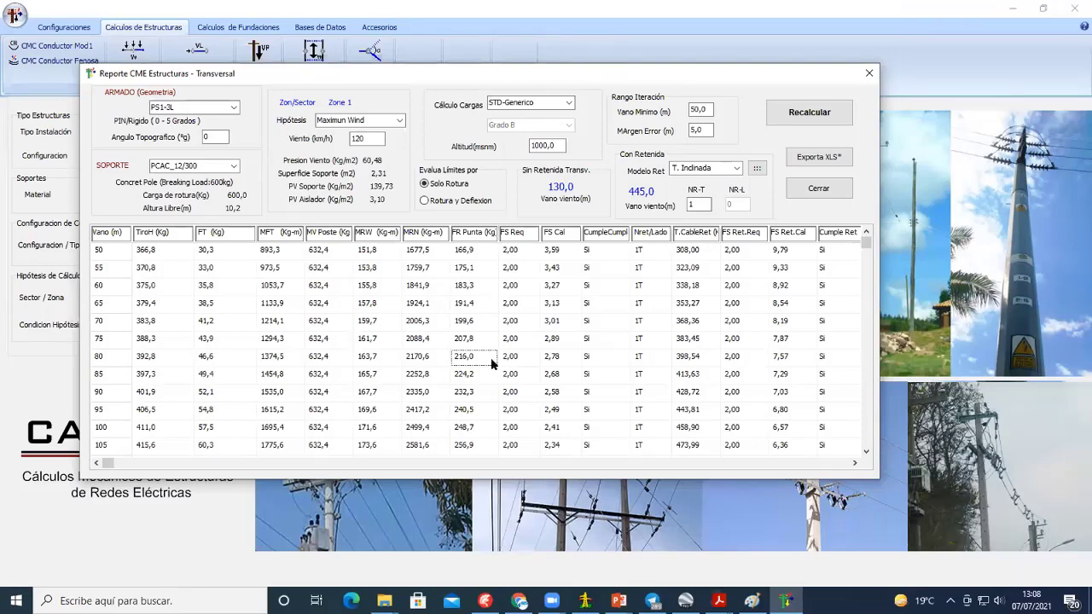
click(815, 195)
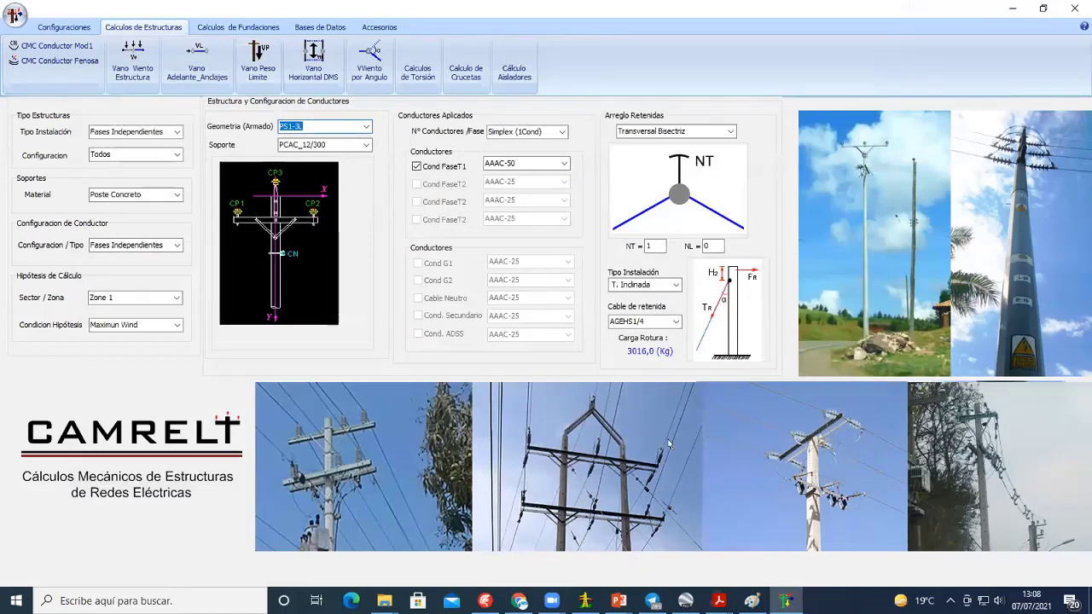
Step: Return to DLT-CAD and open Configuración General from the Diseño Vista Perfil tab
key(alt+Tab)
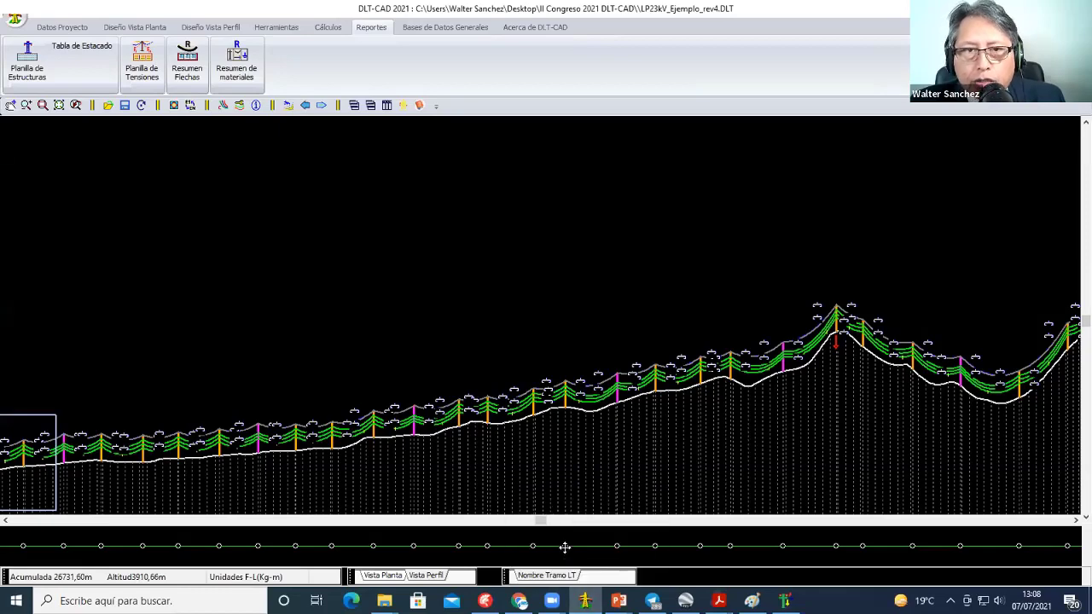
click(61, 26)
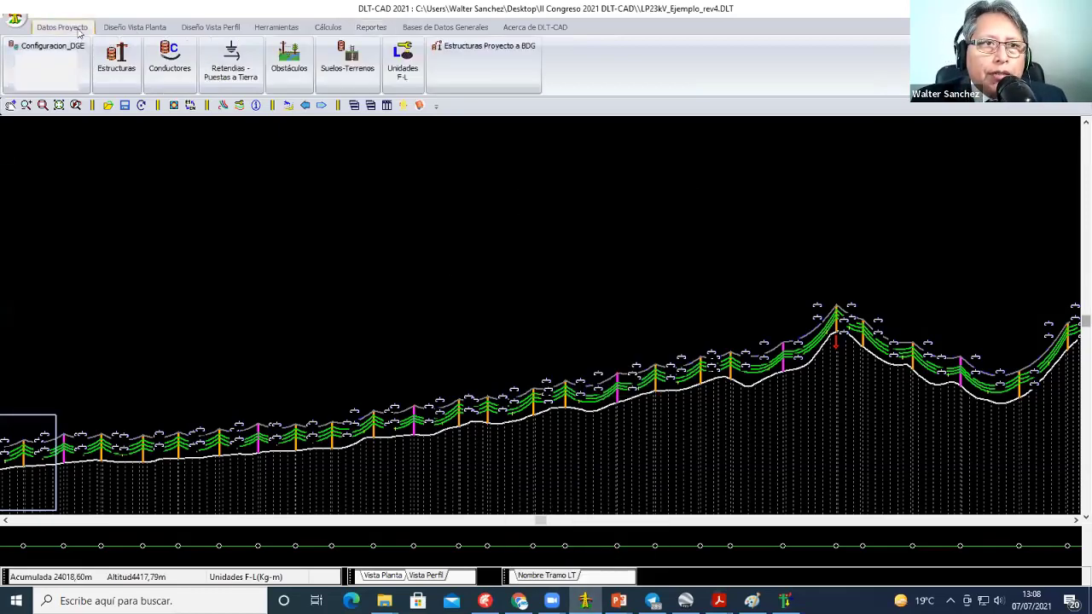
click(211, 27)
click(49, 61)
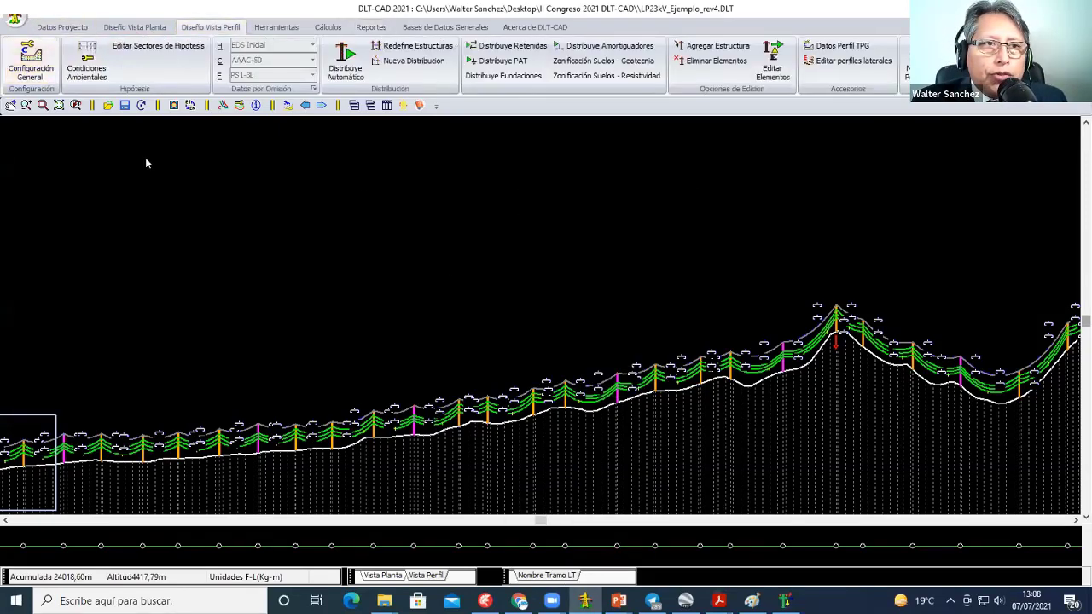
click(524, 201)
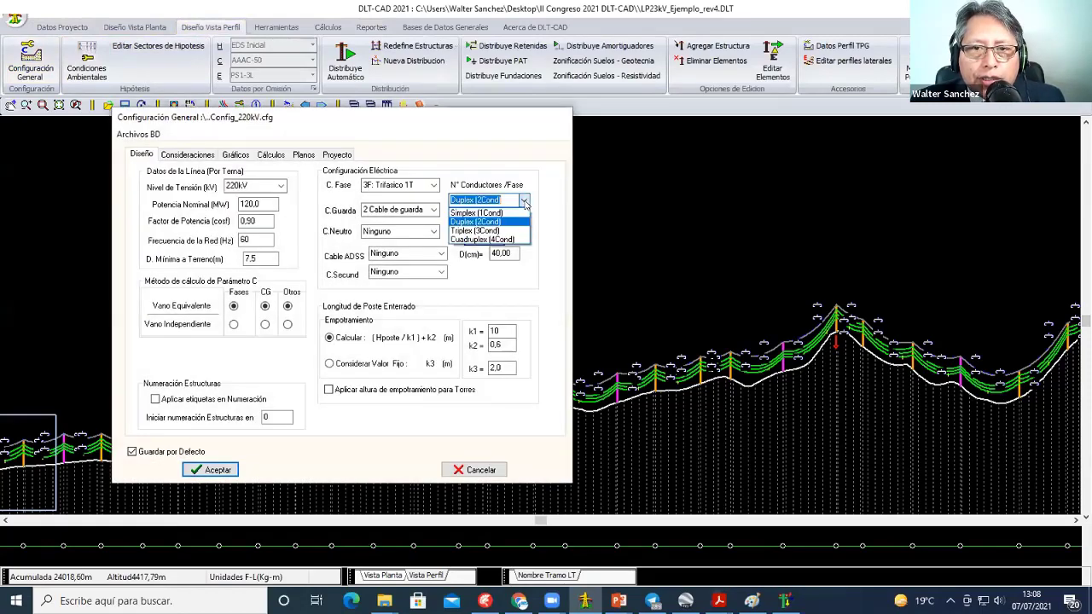
click(482, 219)
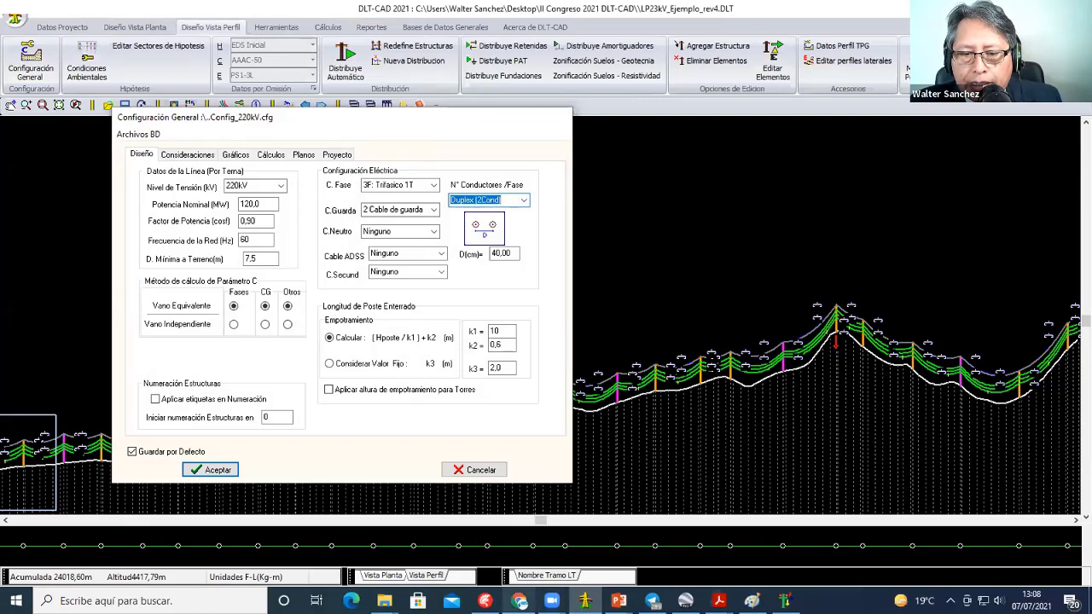
click(519, 601)
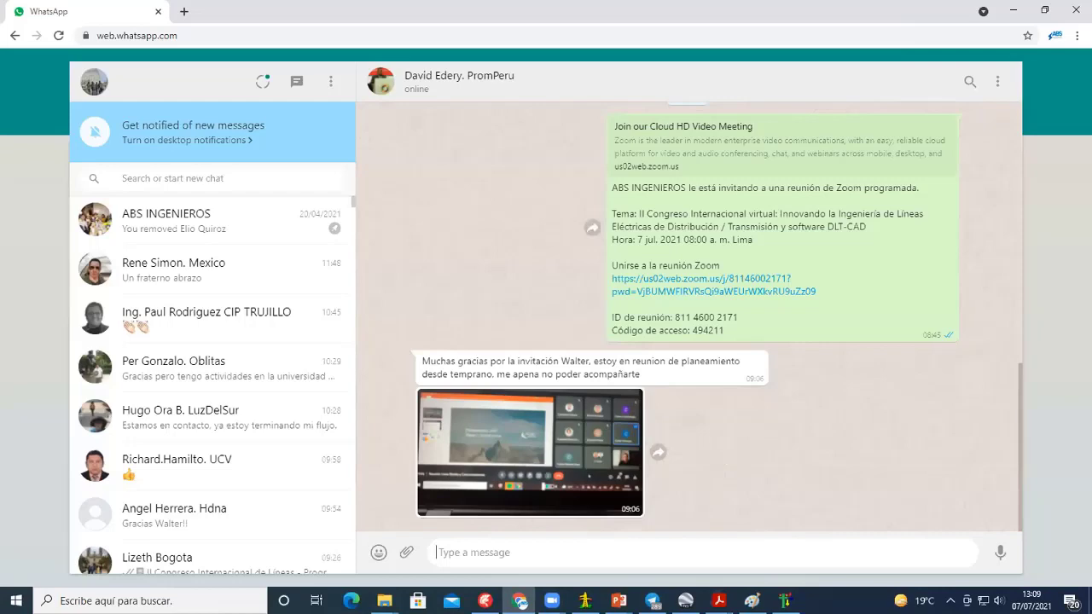
key(alt+Tab)
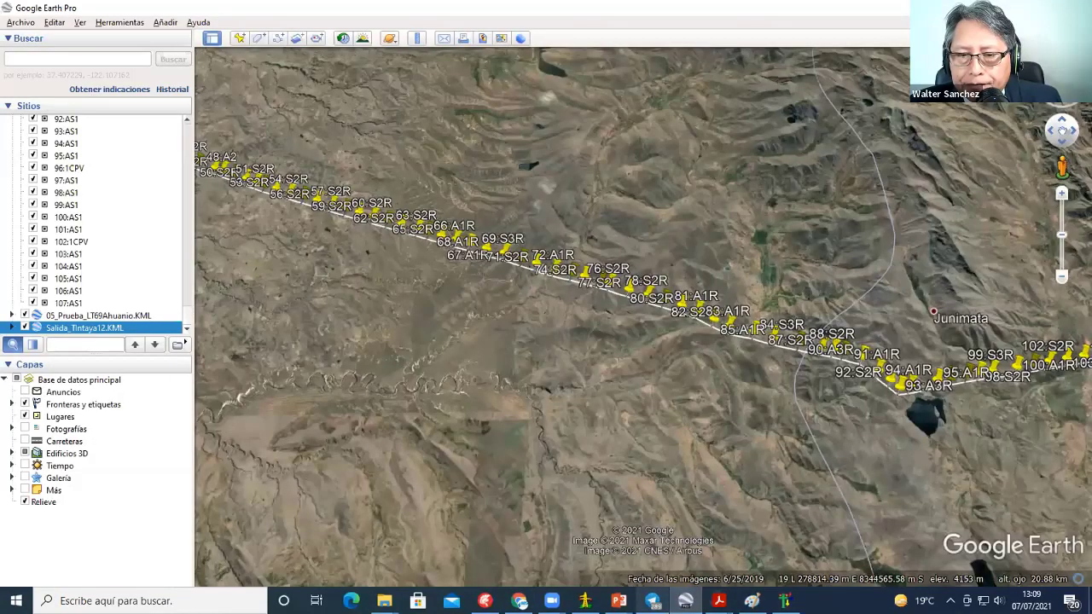
key(alt+Tab)
click(525, 201)
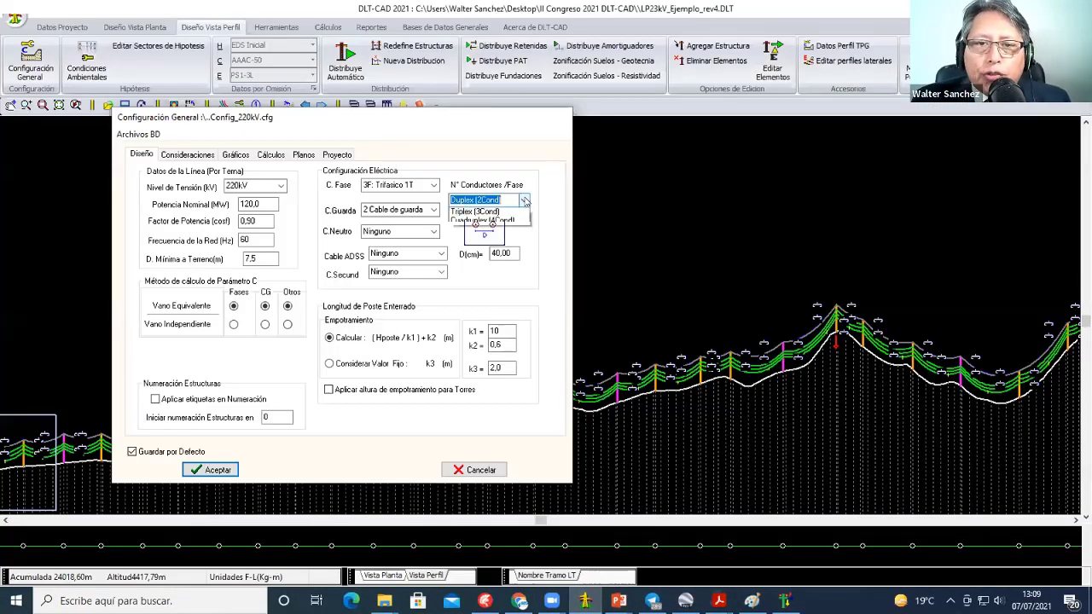
click(511, 218)
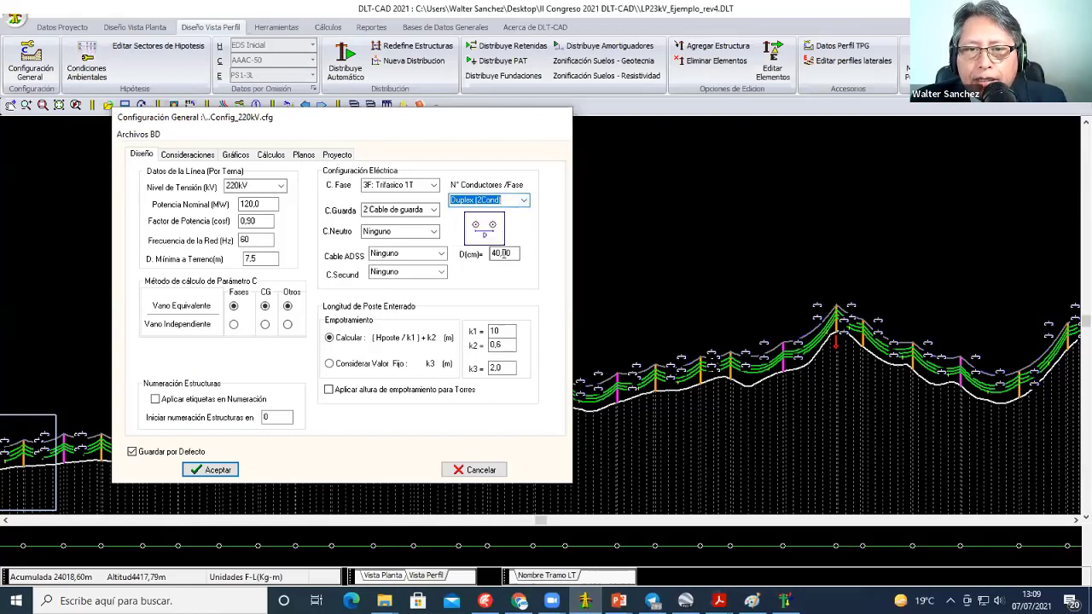
double_click(503, 254)
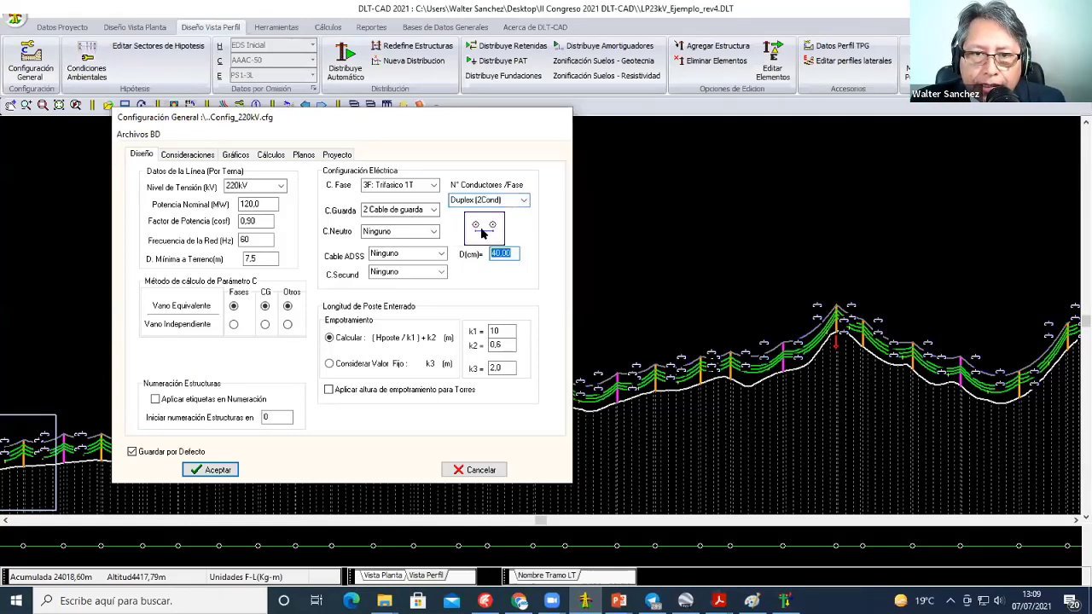
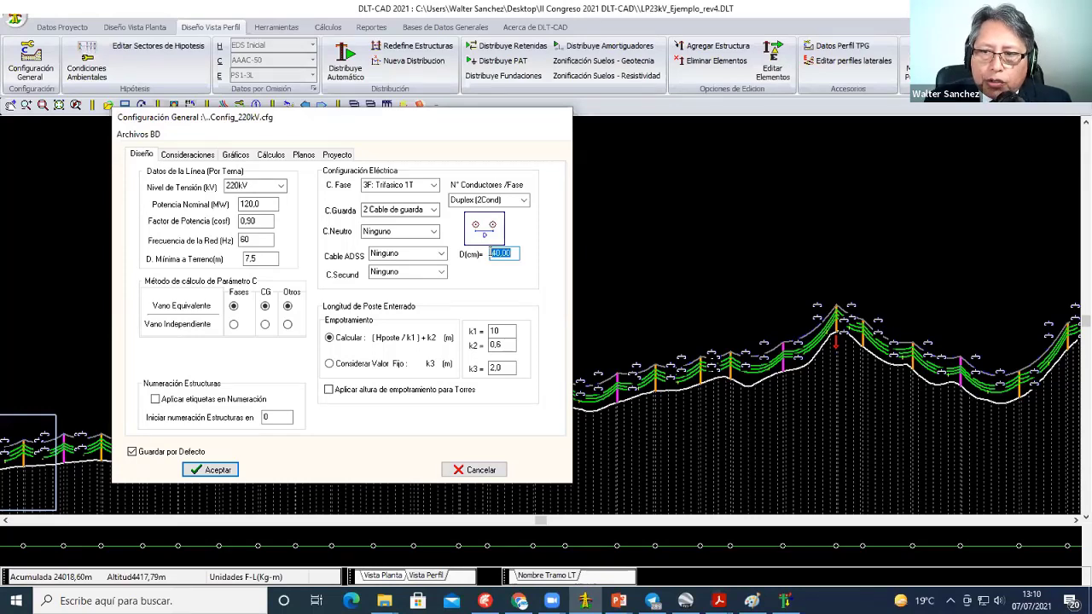
Step: Cancel the Configuración General changes, then review and close the Arbol_Cargas load-tree results under Cálculos
click(481, 469)
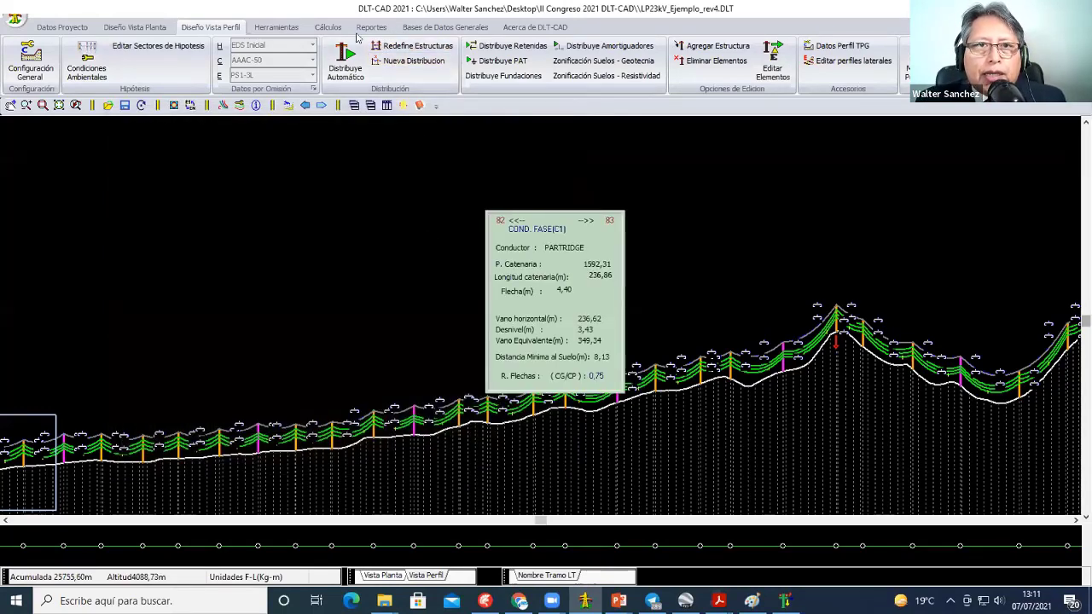
click(372, 27)
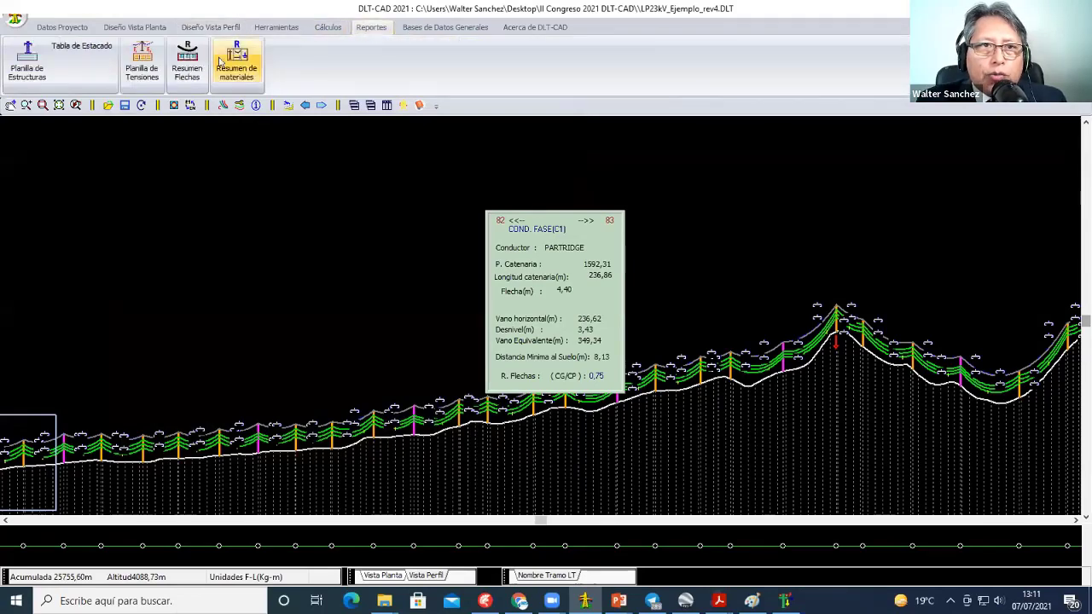
click(329, 28)
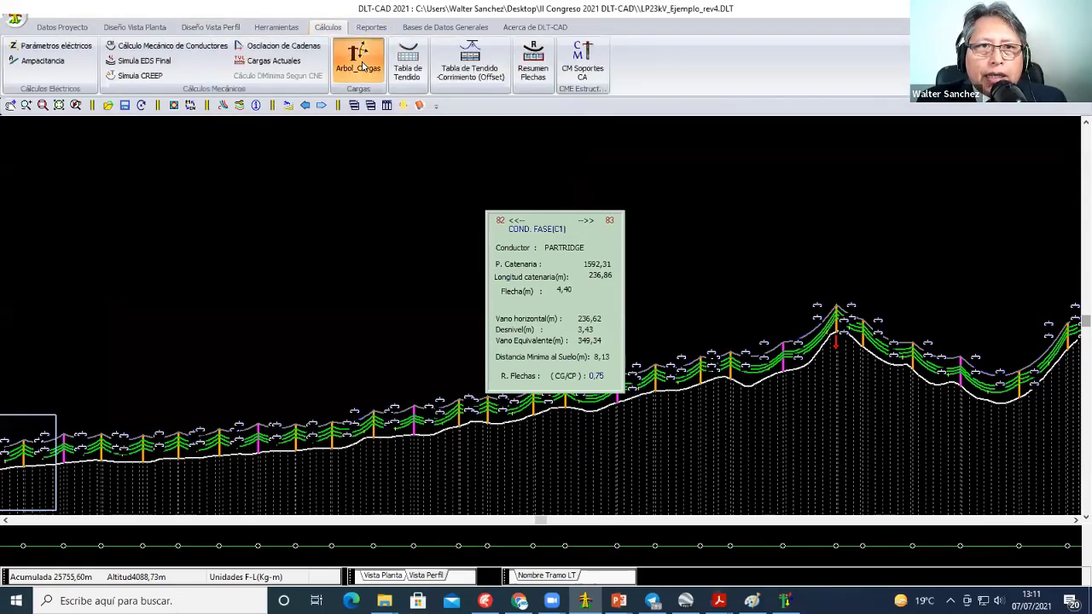
click(358, 62)
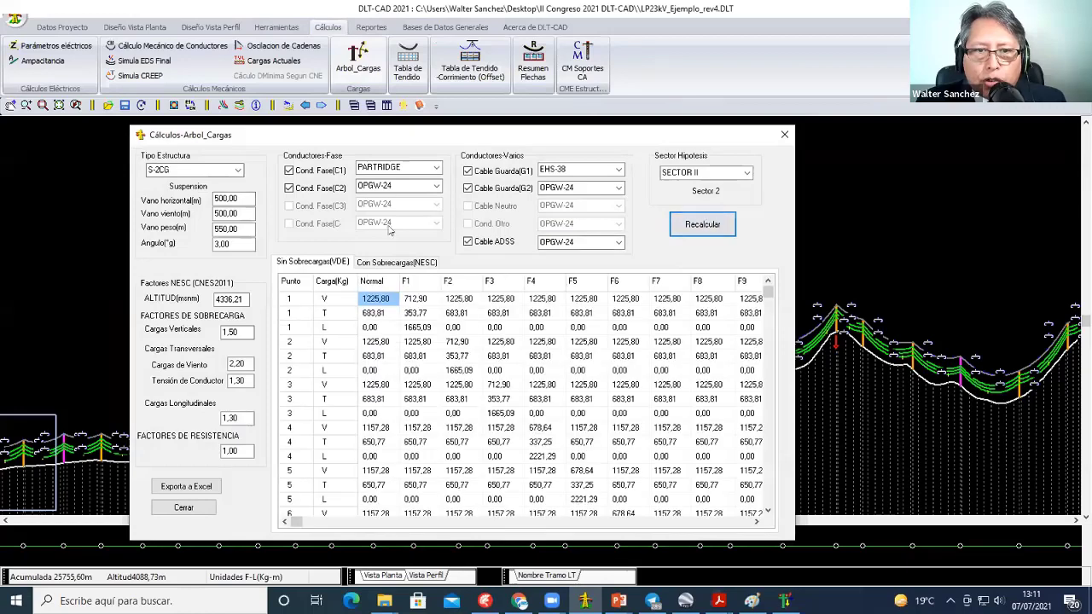
click(183, 508)
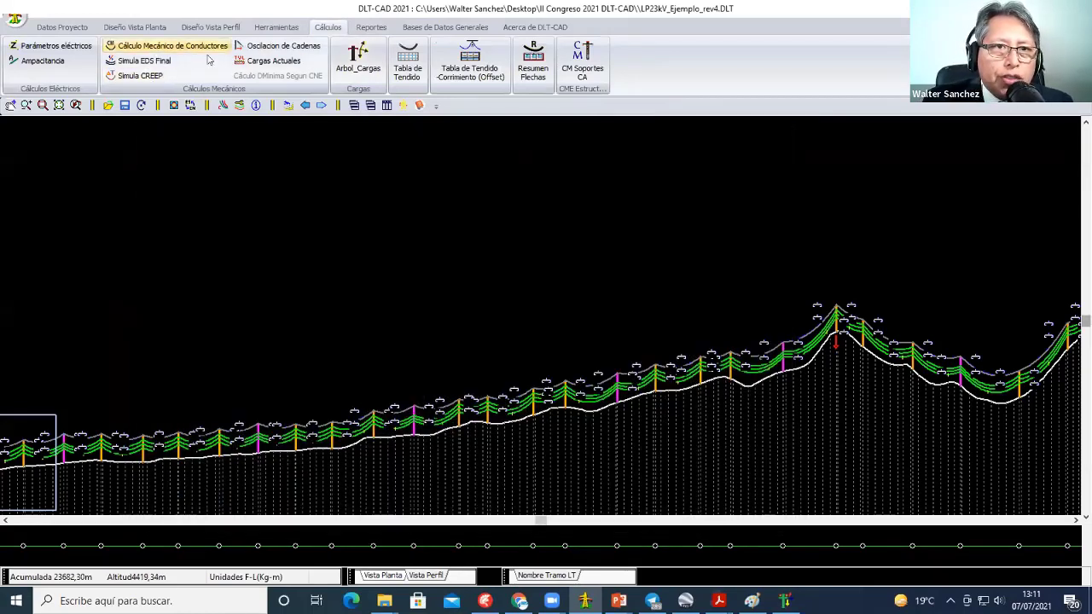
click(269, 62)
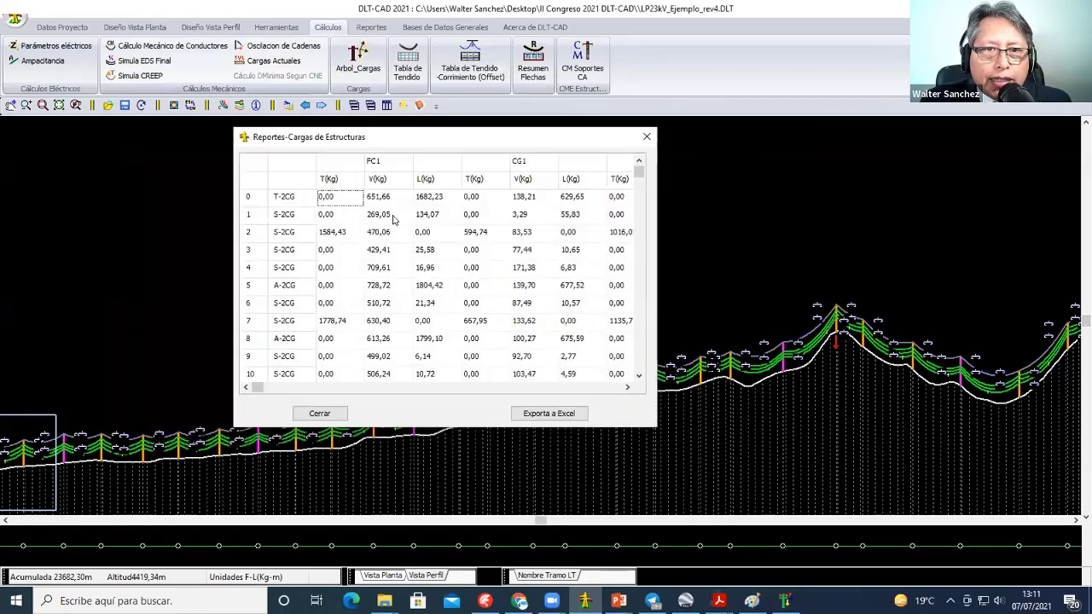
click(391, 219)
click(397, 252)
key(Down)
key(Down)
key(Down)
key(Down)
key(Down)
key(Down)
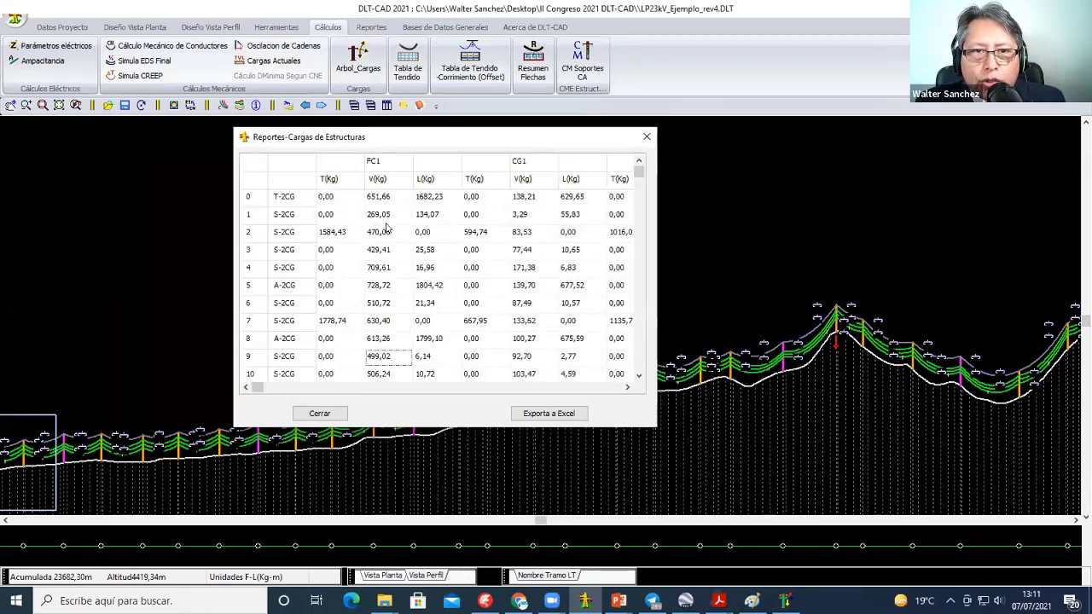
key(Down)
key(Down)
key(Down)
key(Down)
key(Down)
key(Down)
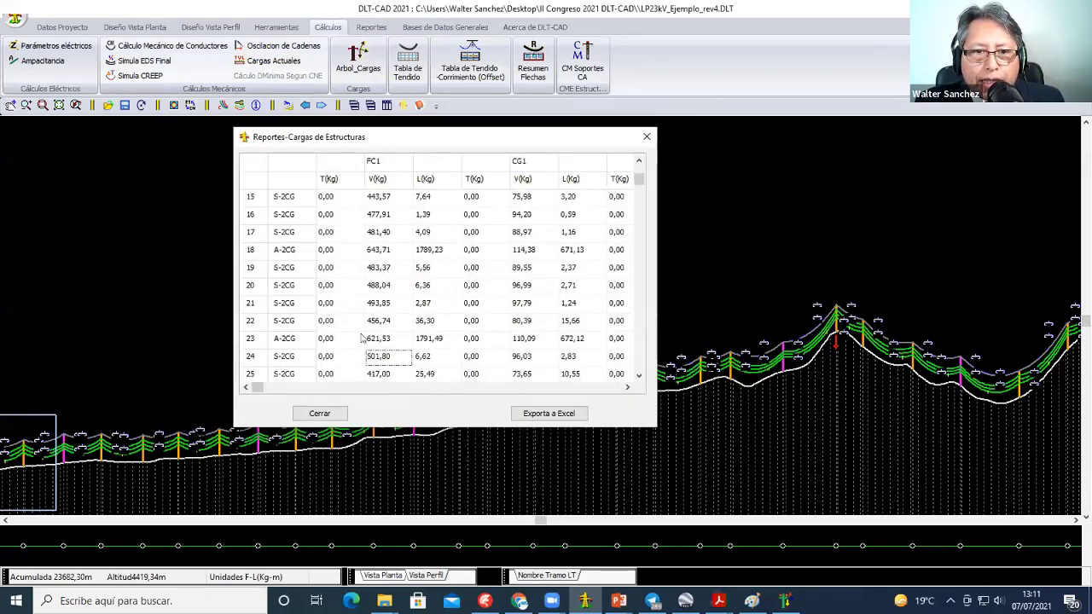
click(322, 415)
click(217, 27)
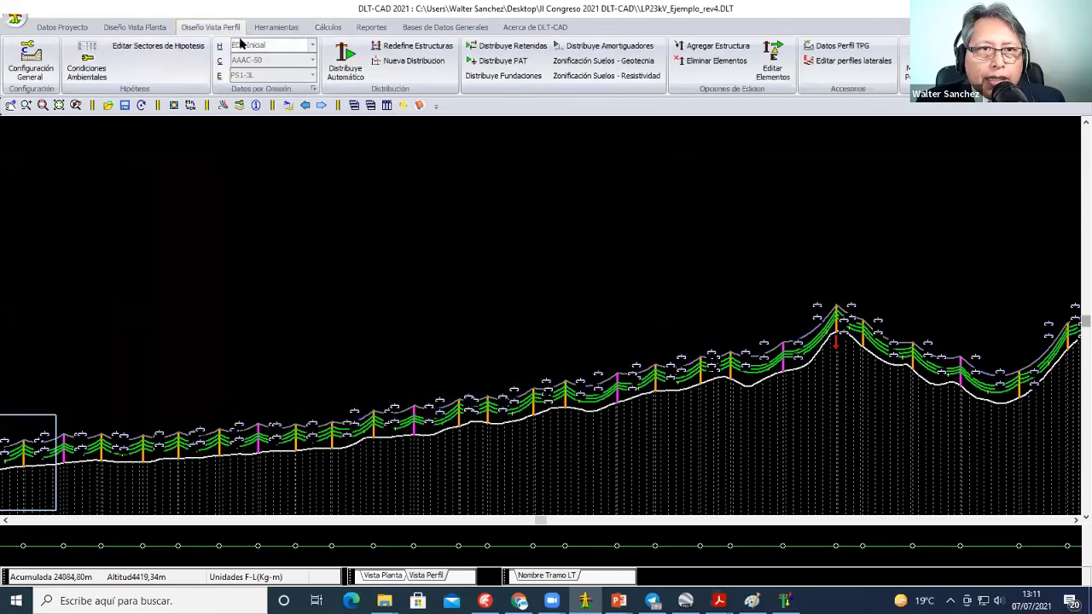
click(310, 47)
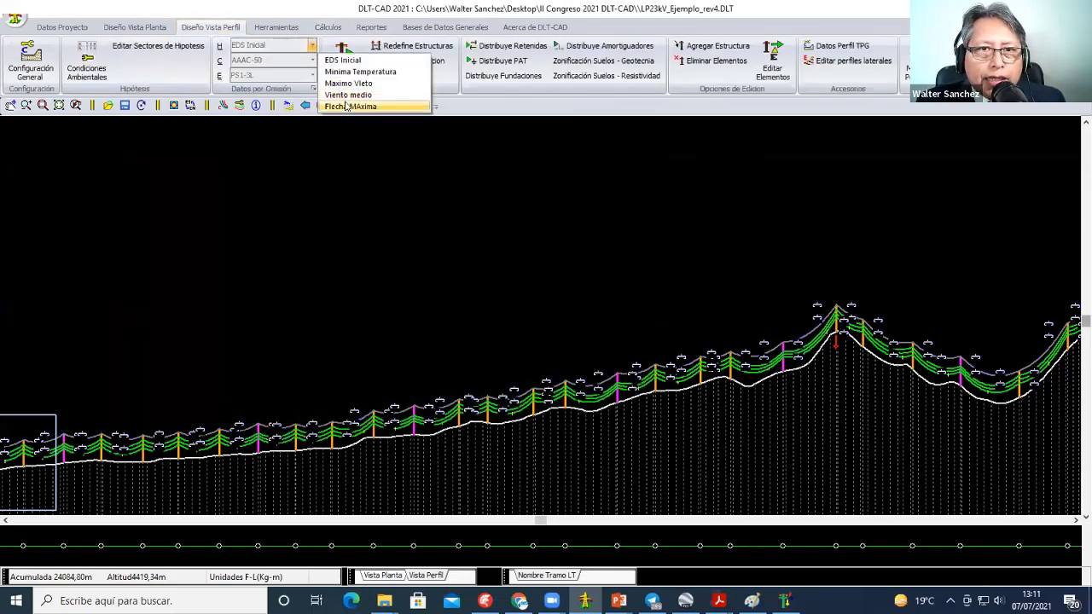
click(319, 78)
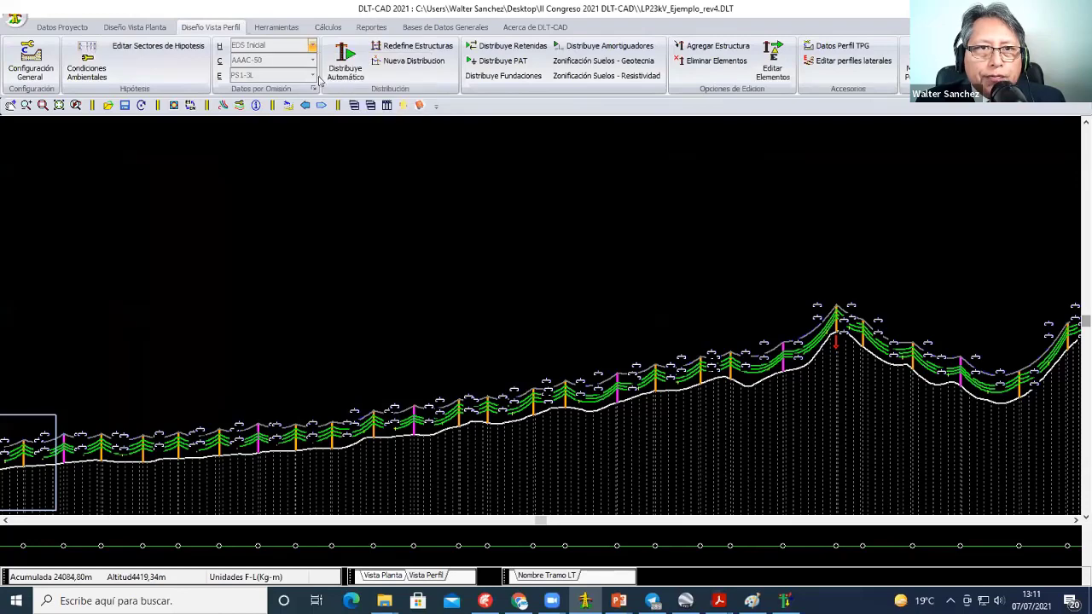
click(335, 29)
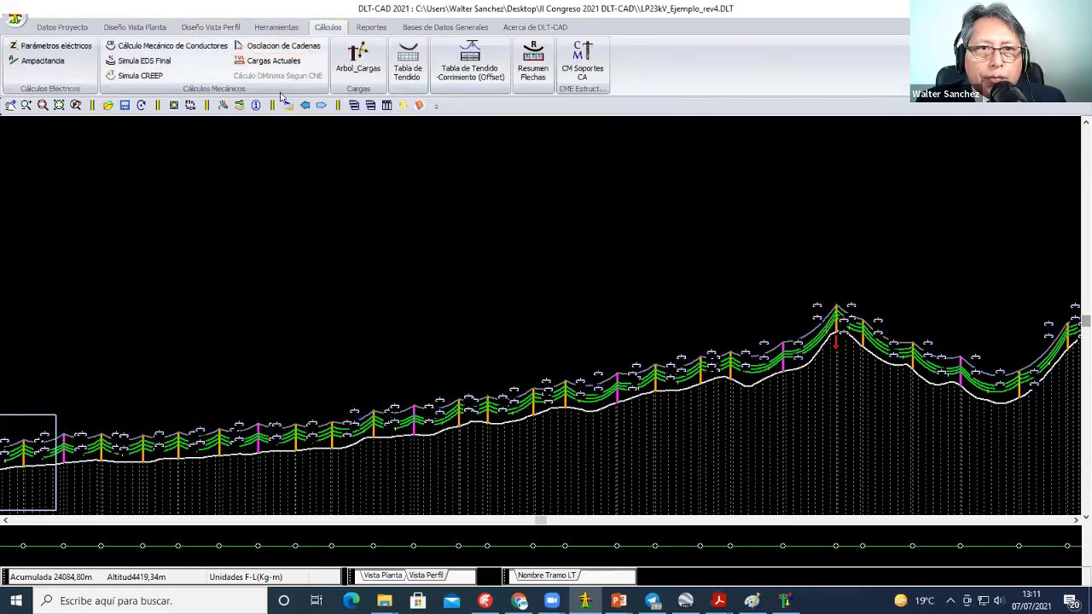
click(256, 60)
drag(248, 36, 437, 121)
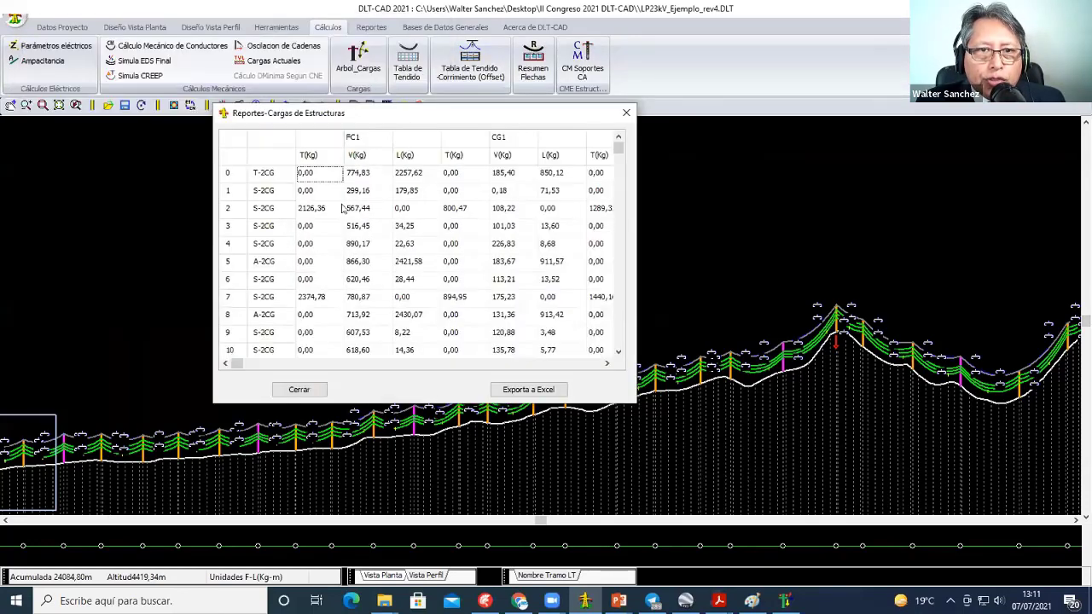
click(316, 208)
click(312, 243)
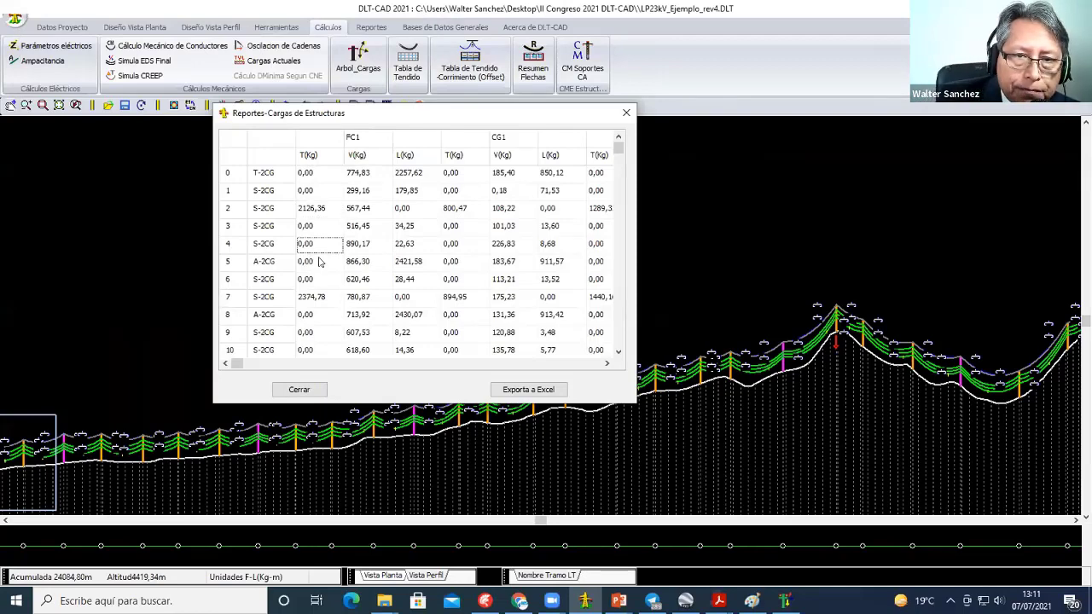
click(318, 261)
scroll(319, 260, down, 1)
click(319, 261)
scroll(323, 256, down, 2)
click(320, 332)
scroll(327, 254, down, 2)
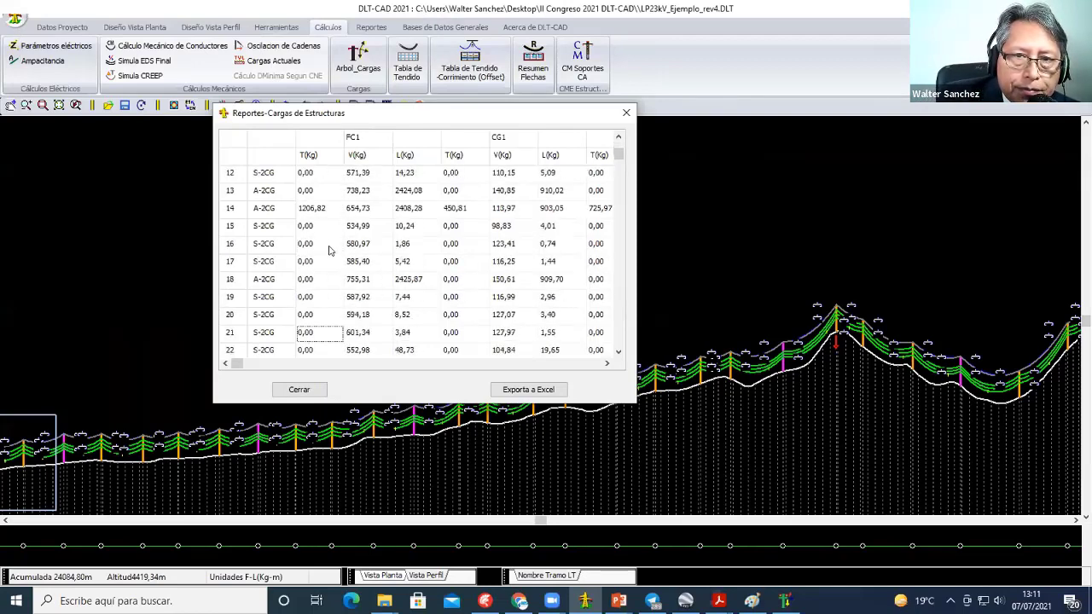
click(362, 193)
key(Down)
key(Down)
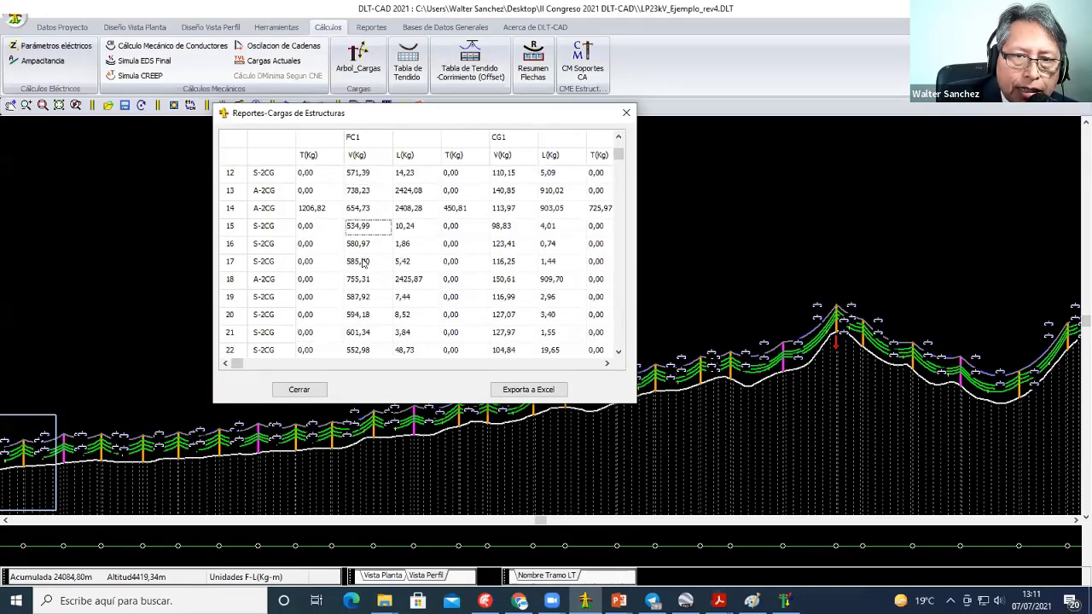
key(Down)
key(Down)
key(Down)
key(Down)
key(Down)
key(Down)
key(Down)
scroll(353, 261, down, 2)
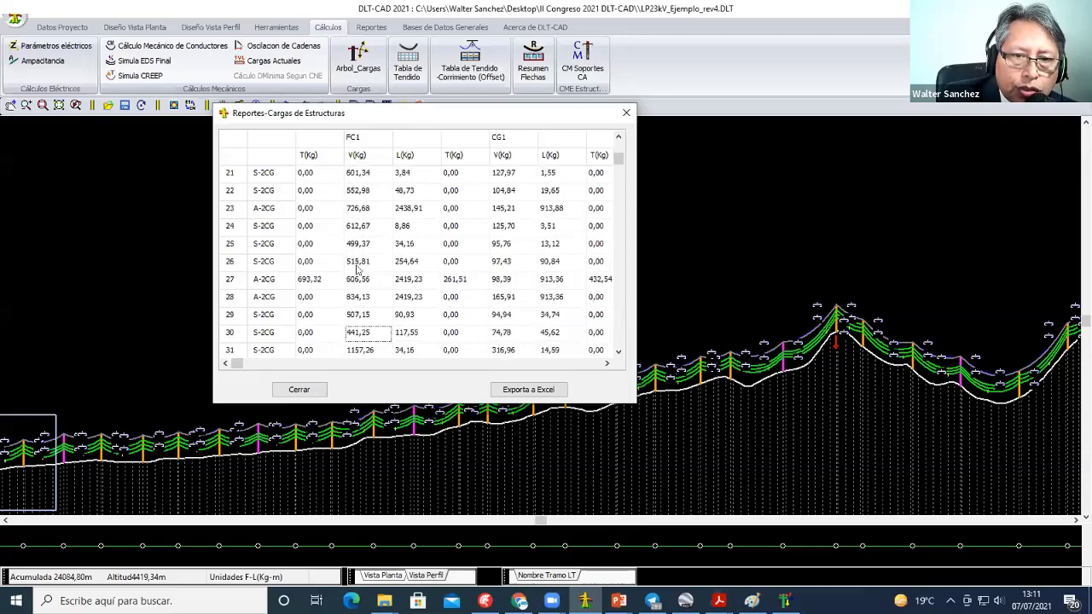
scroll(352, 261, down, 1)
click(359, 261)
click(407, 278)
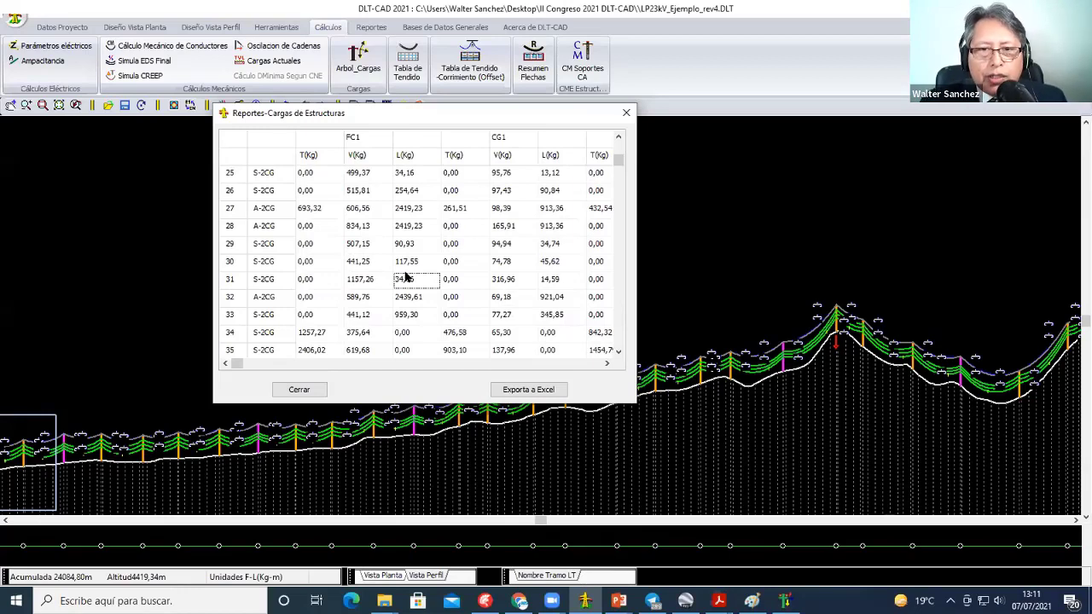
click(300, 389)
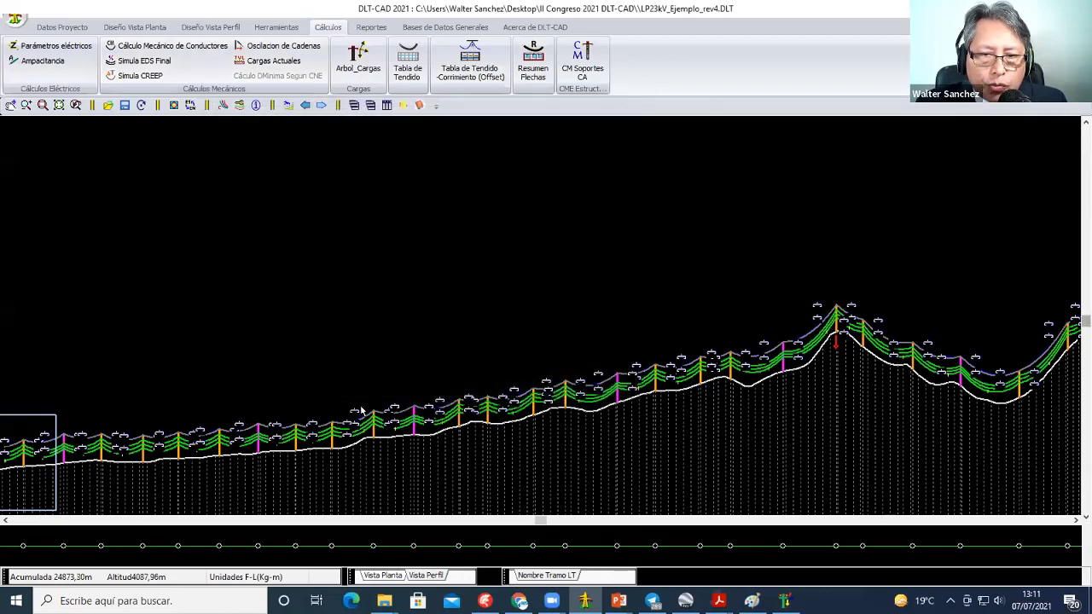
Step: Zoom in on the line profile spans
scroll(344, 435, up, 2)
scroll(344, 435, up, 2)
scroll(344, 435, up, 1)
scroll(495, 341, up, 1)
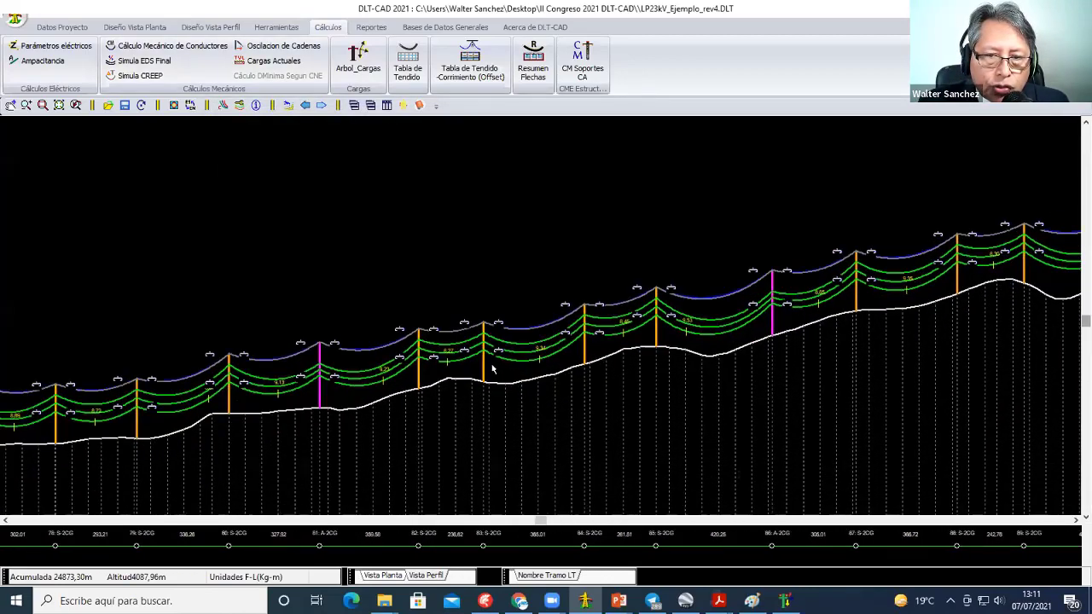
scroll(495, 370, up, 1)
scroll(491, 292, up, 1)
scroll(492, 292, up, 1)
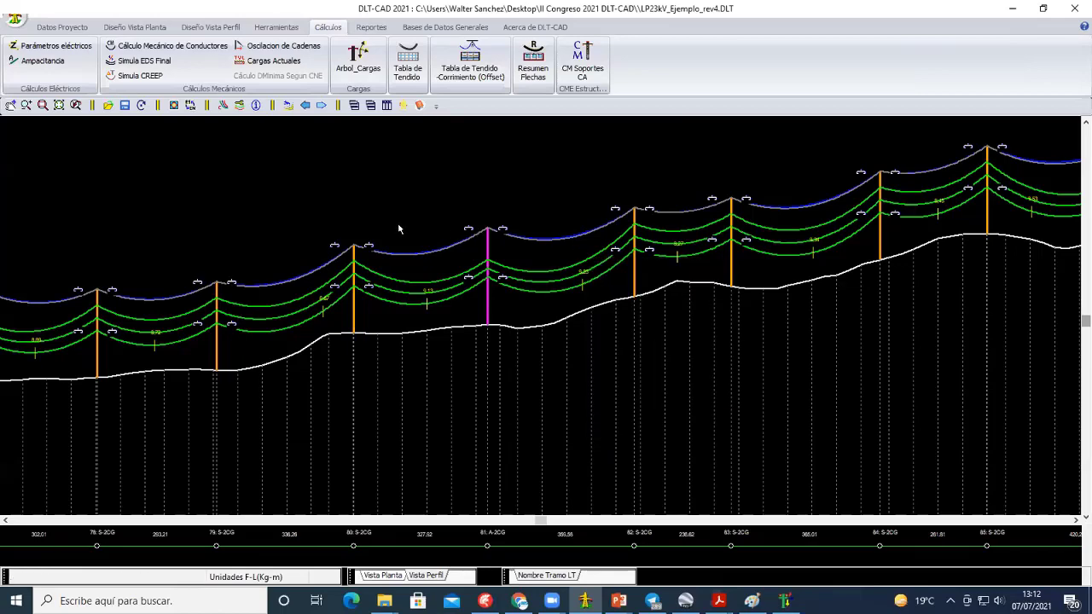
Step: Zoom back out and tile the five open project windows side by side
scroll(399, 232, down, 2)
scroll(400, 237, down, 3)
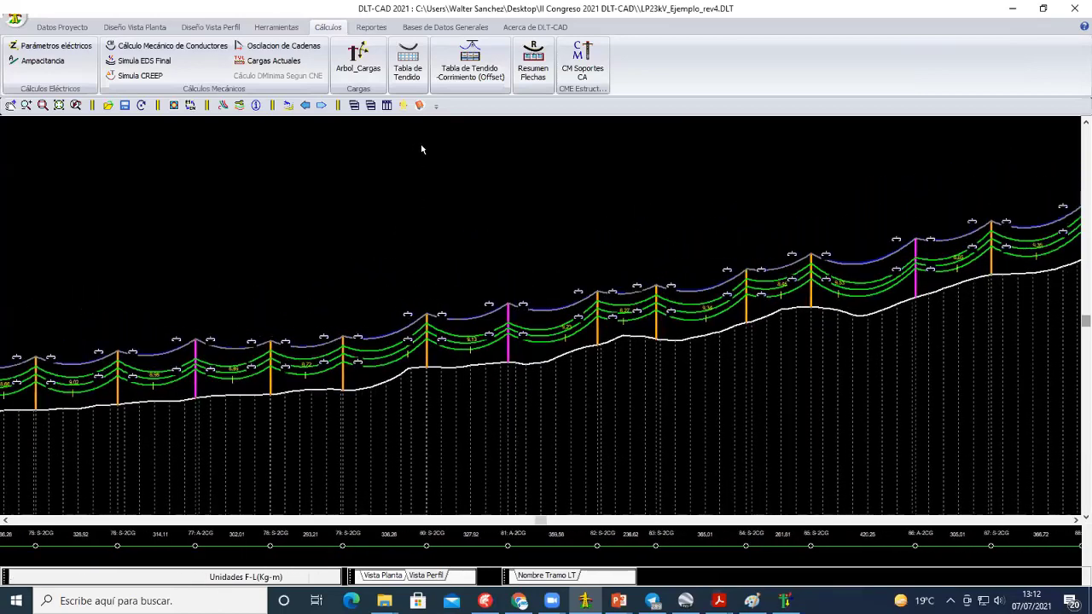
scroll(428, 119, down, 1)
scroll(358, 247, down, 1)
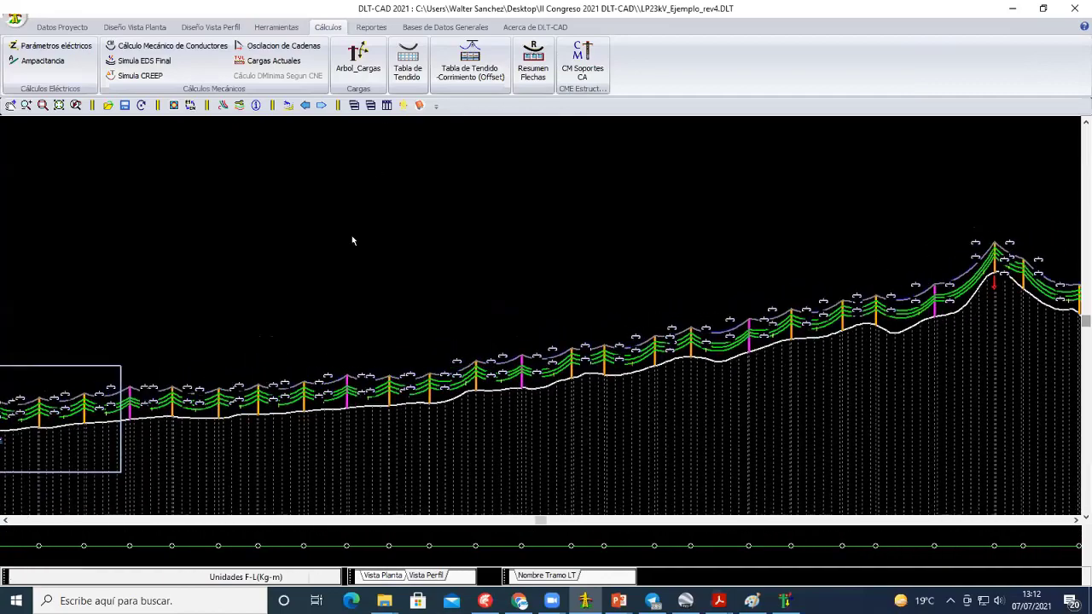
scroll(347, 236, down, 1)
scroll(367, 313, down, 1)
scroll(367, 312, down, 1)
scroll(367, 310, down, 1)
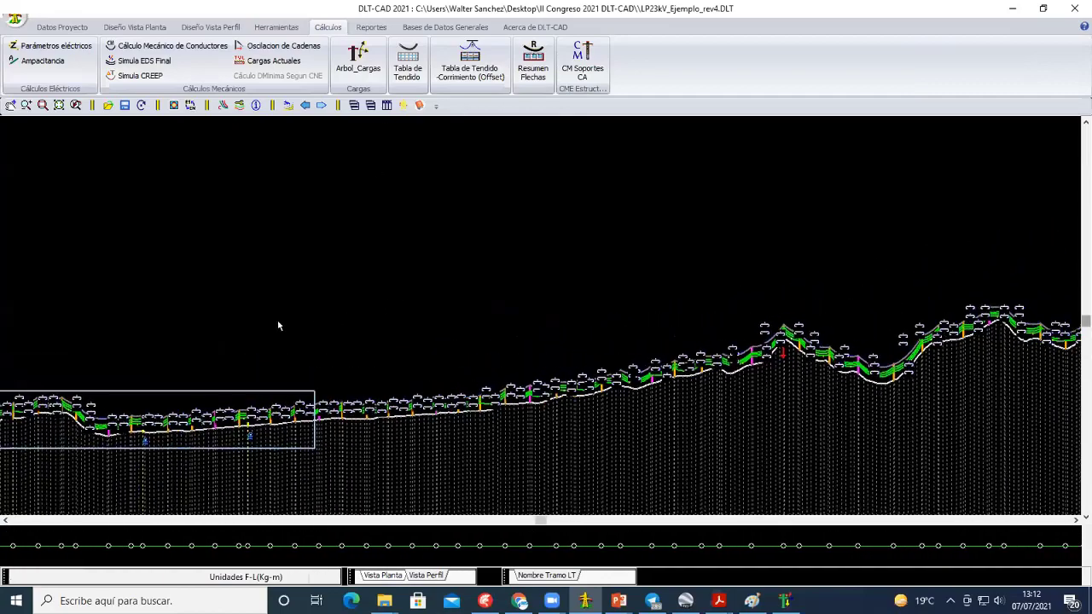
scroll(368, 307, down, 1)
scroll(369, 305, down, 1)
scroll(369, 305, up, 2)
scroll(384, 312, up, 2)
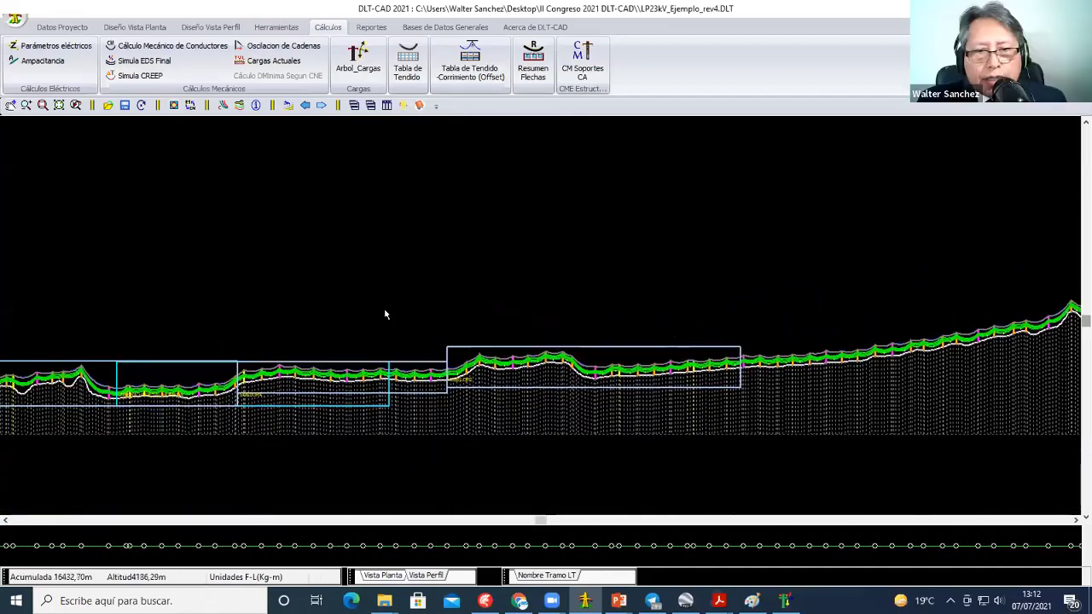
scroll(451, 290, up, 1)
scroll(276, 294, up, 1)
scroll(401, 256, up, 2)
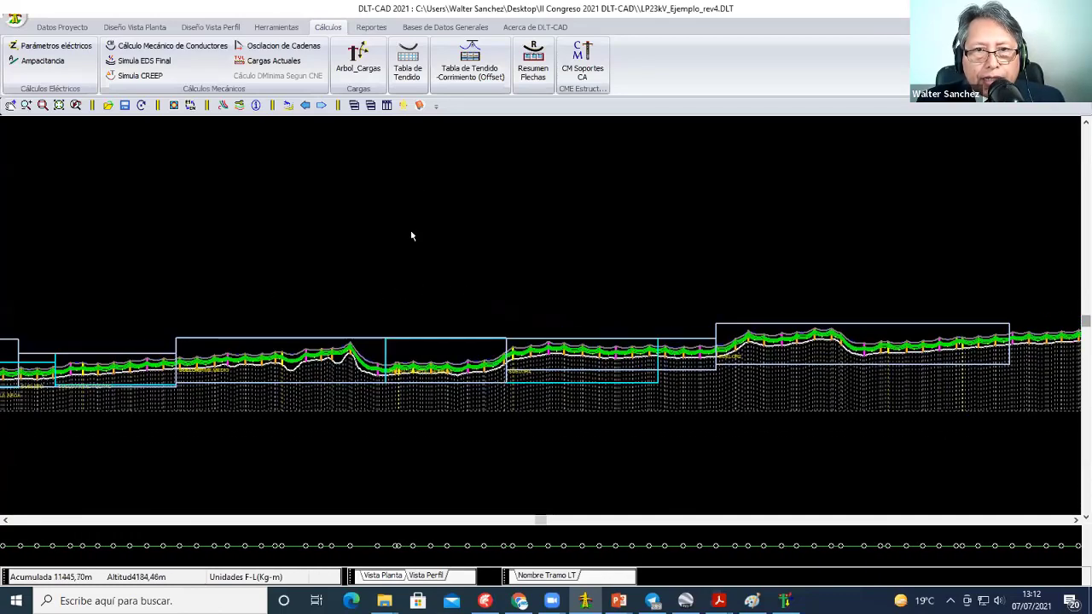
click(387, 105)
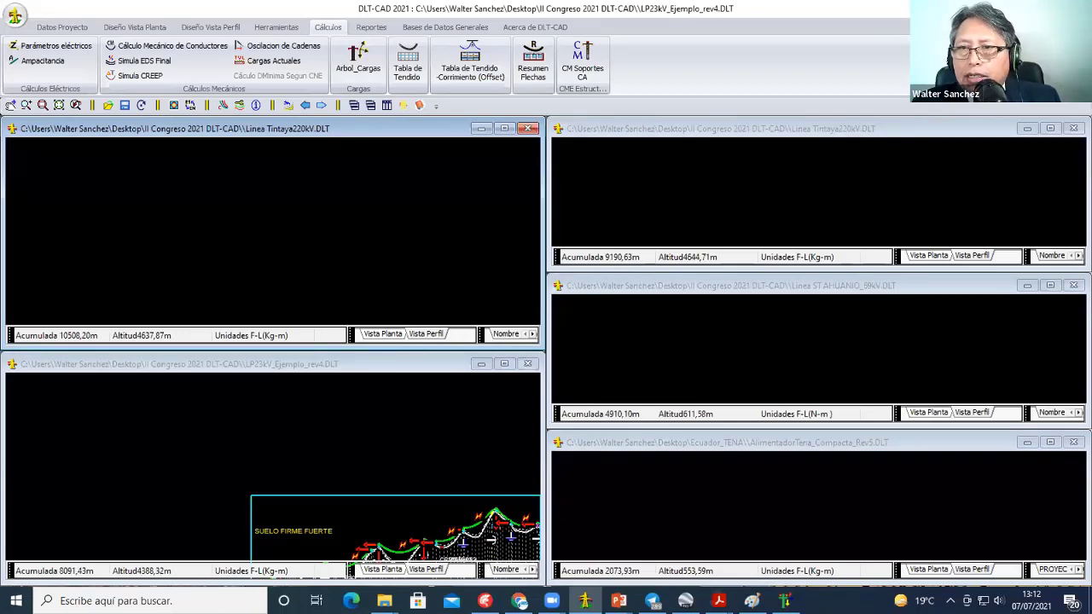
Step: Maximize the project window and accept the Configuración General display settings
click(1051, 129)
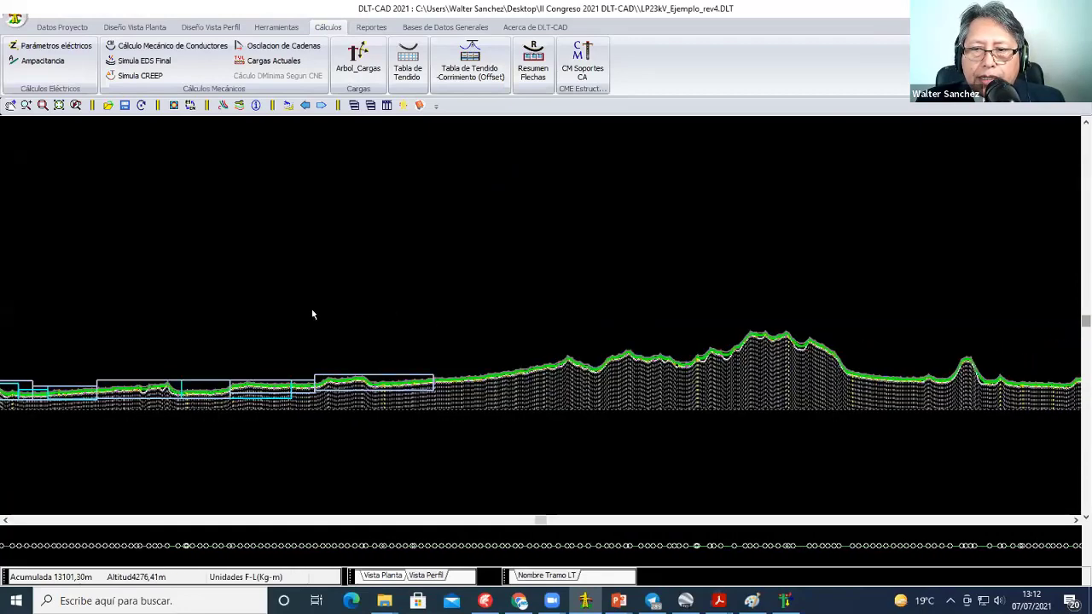
click(223, 105)
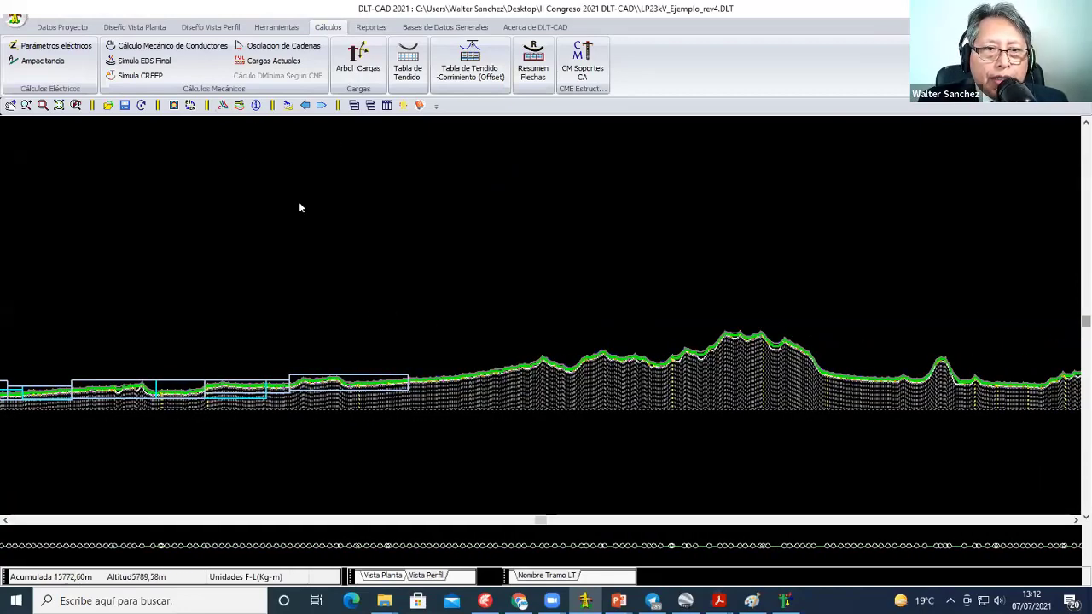
click(129, 380)
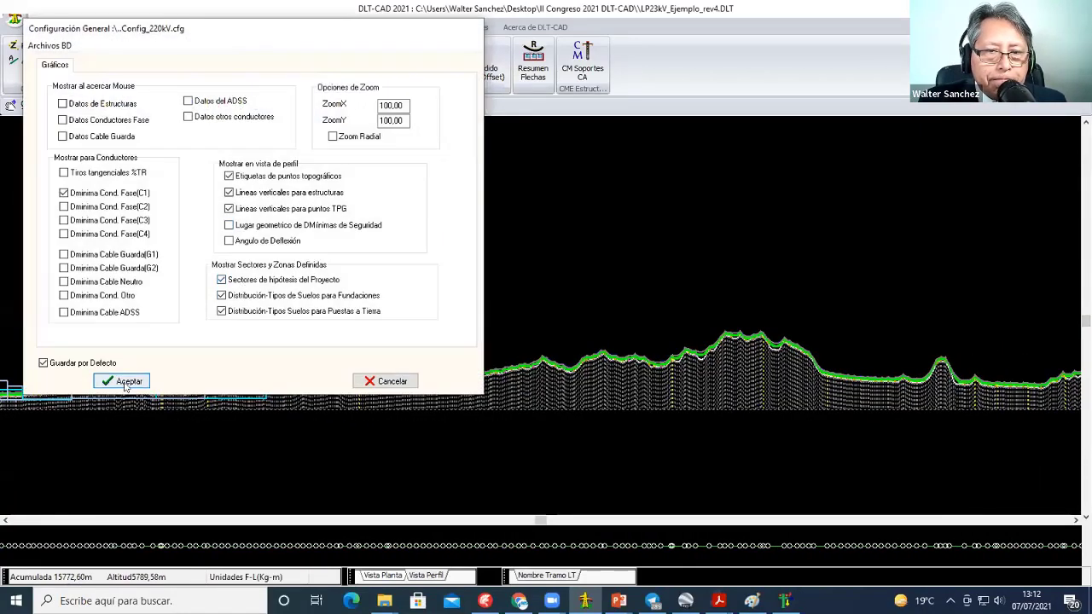
Step: Zoom around the line profile, then bring up the Condiciones Ambientales hypothesis table
scroll(585, 317, down, 2)
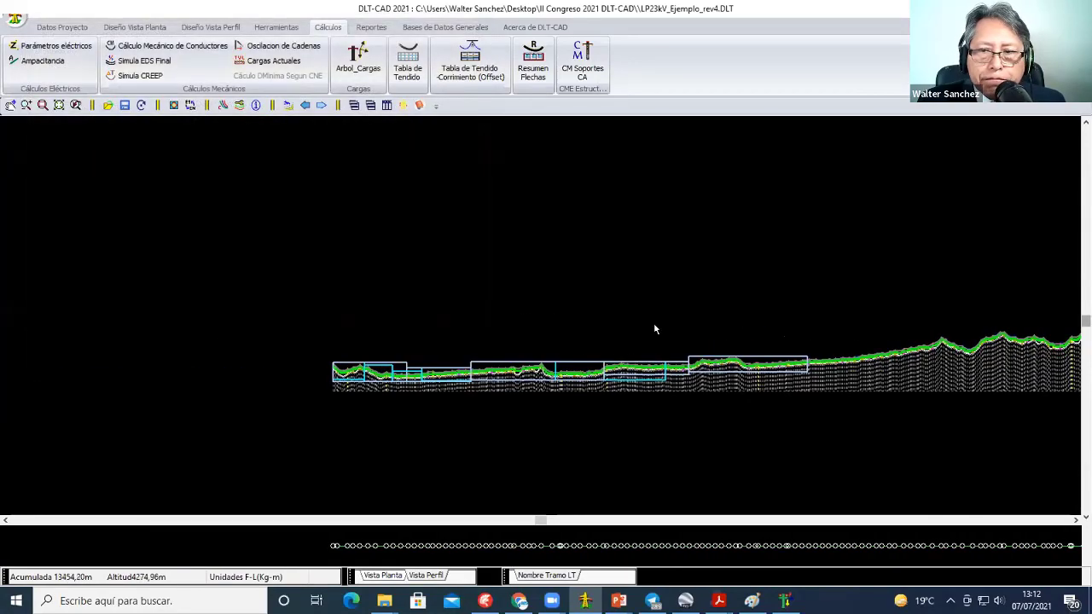
scroll(237, 324, up, 1)
scroll(171, 346, up, 1)
scroll(170, 345, down, 3)
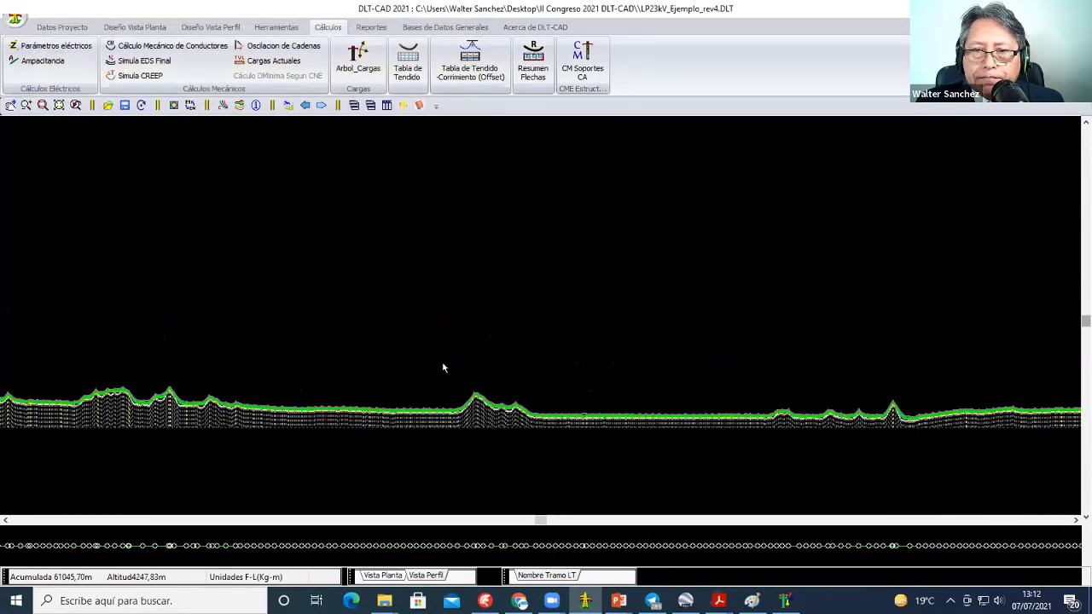
scroll(401, 324, up, 2)
scroll(504, 273, down, 2)
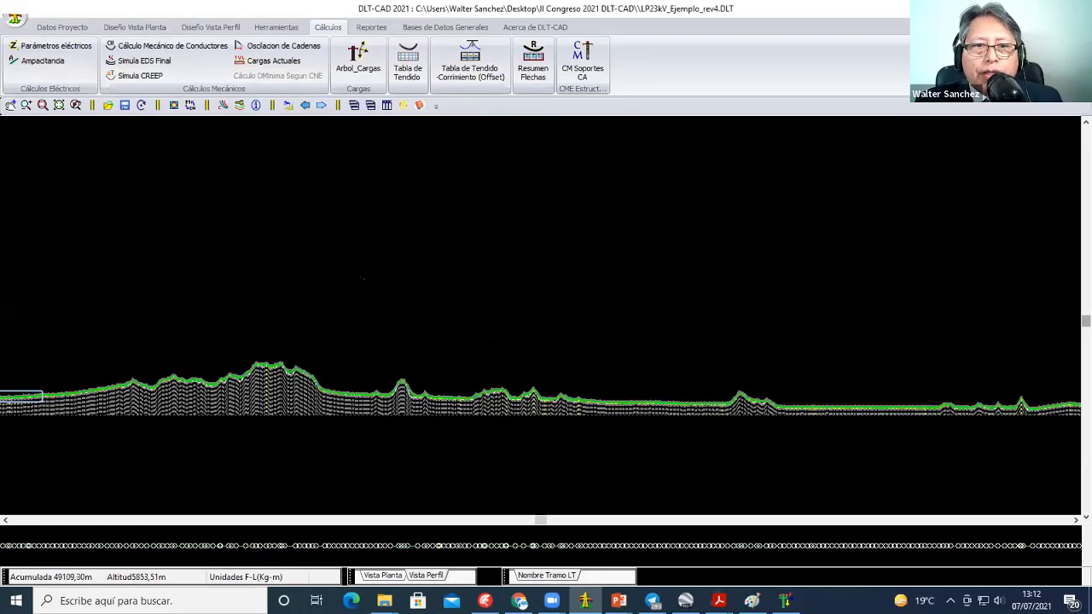
scroll(456, 324, up, 1)
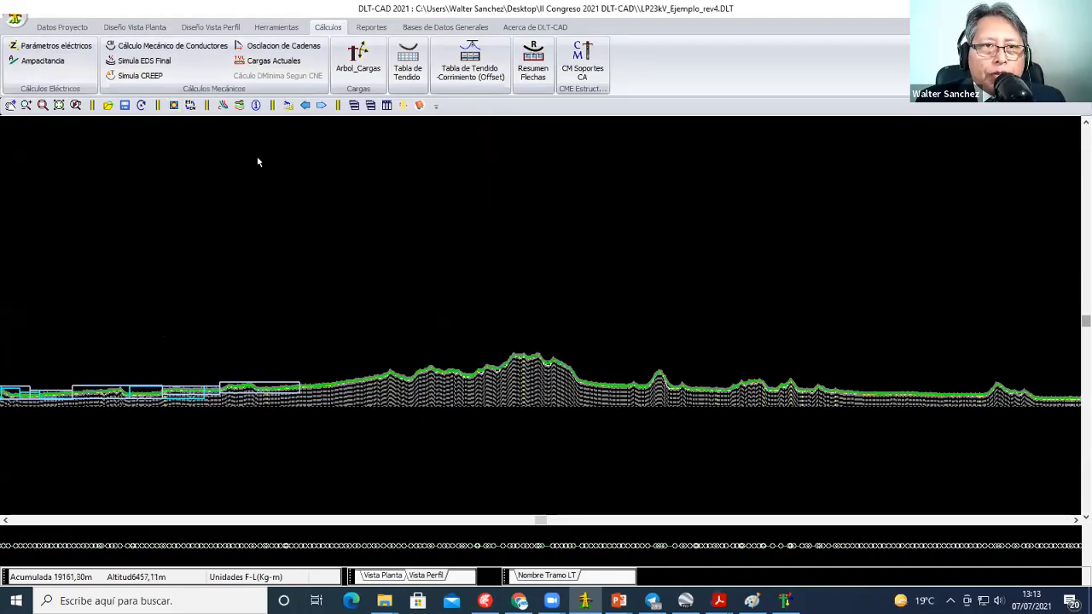
scroll(531, 381, up, 1)
scroll(532, 382, up, 1)
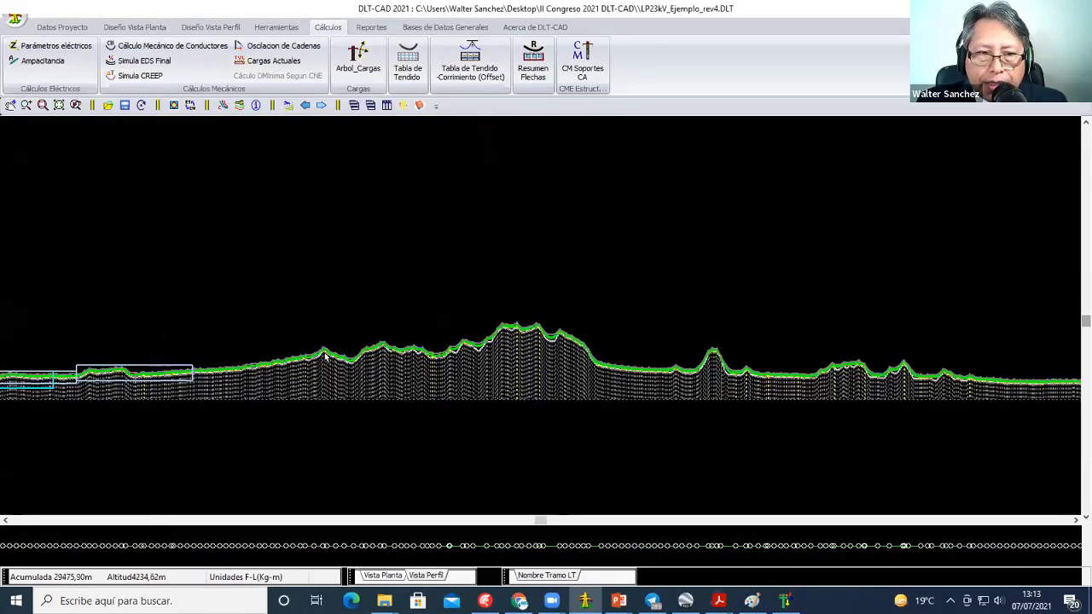
scroll(325, 357, up, 1)
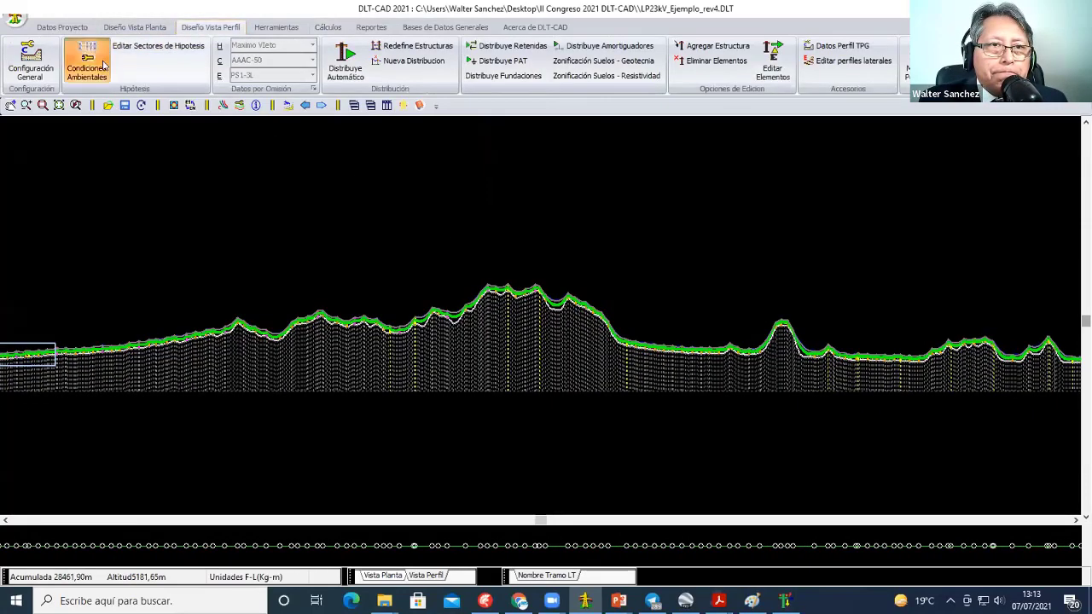
click(87, 60)
Step: Set the hypothesis table to HIPÓTESIS I for SECTOR II
click(148, 169)
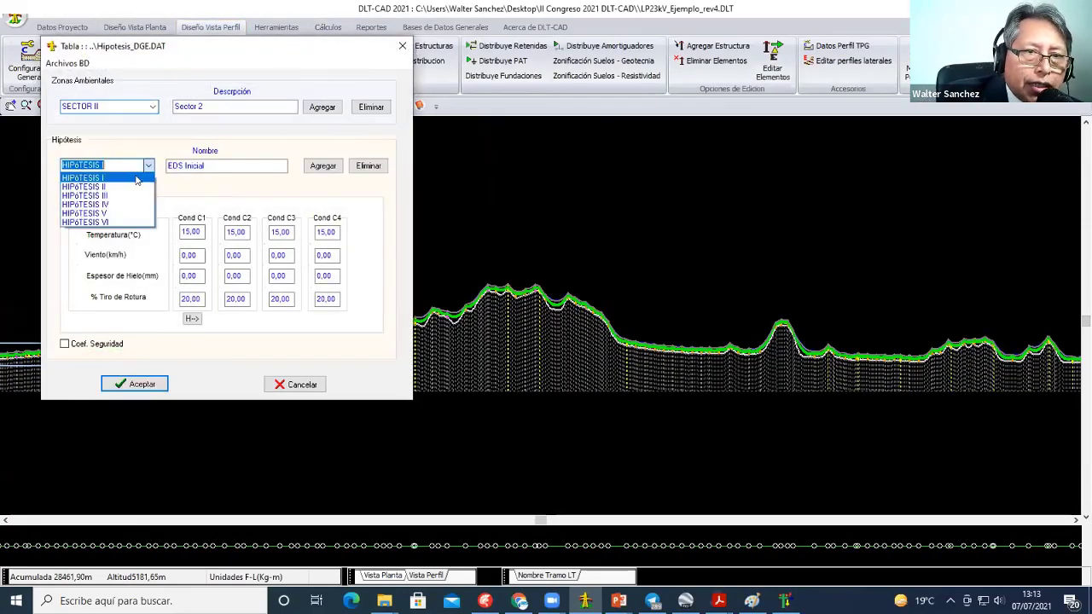
click(135, 179)
click(152, 106)
click(132, 128)
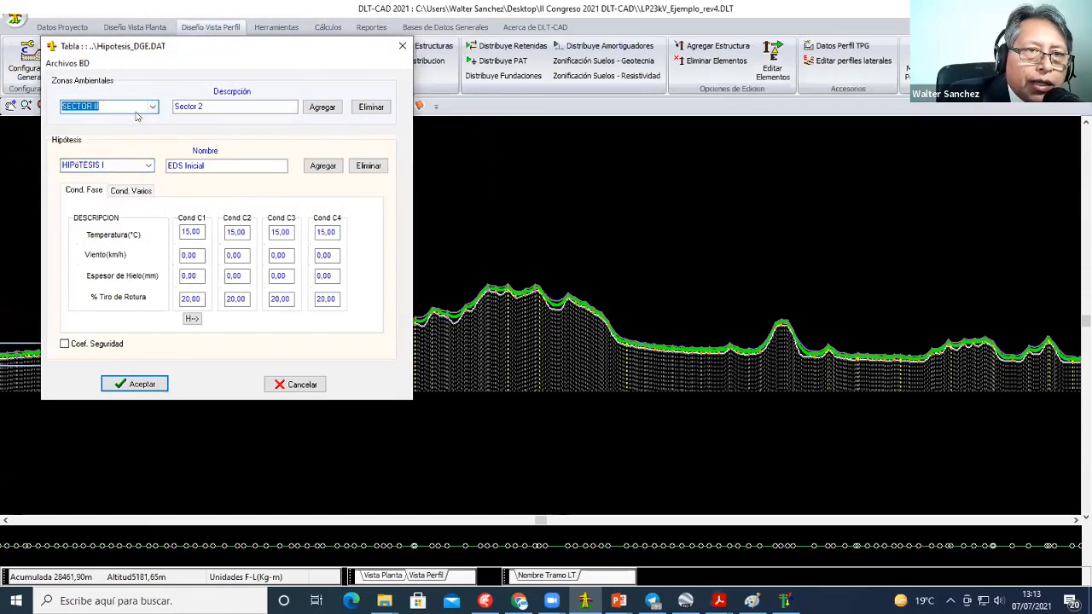
Step: Switch to SECTOR I under HIPÓTESIS I and check its Cond C1 breaking-load percentage of 18
click(152, 106)
click(130, 118)
click(148, 166)
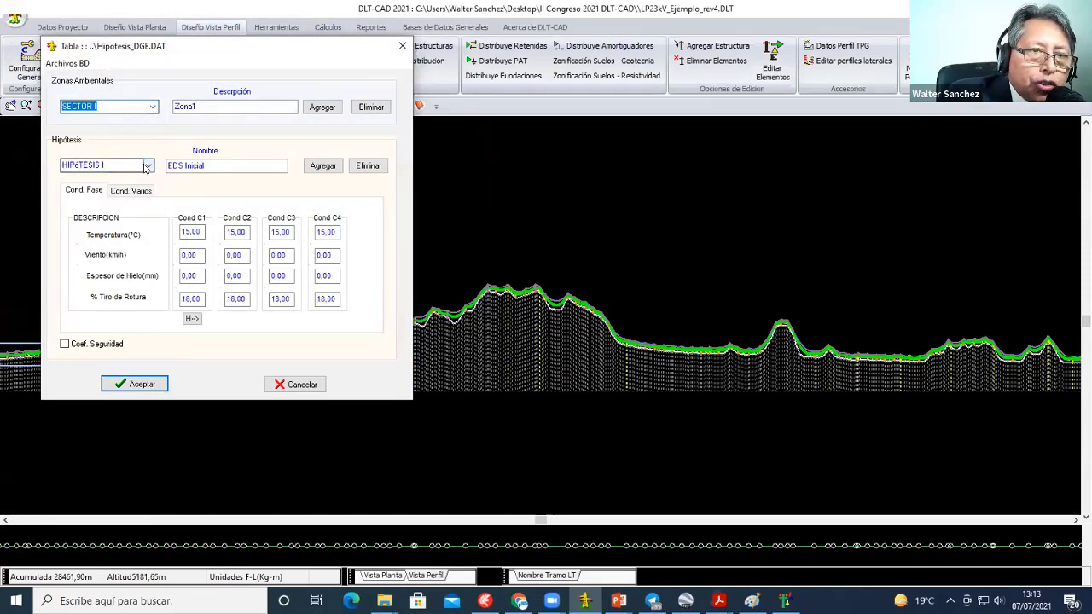
click(135, 179)
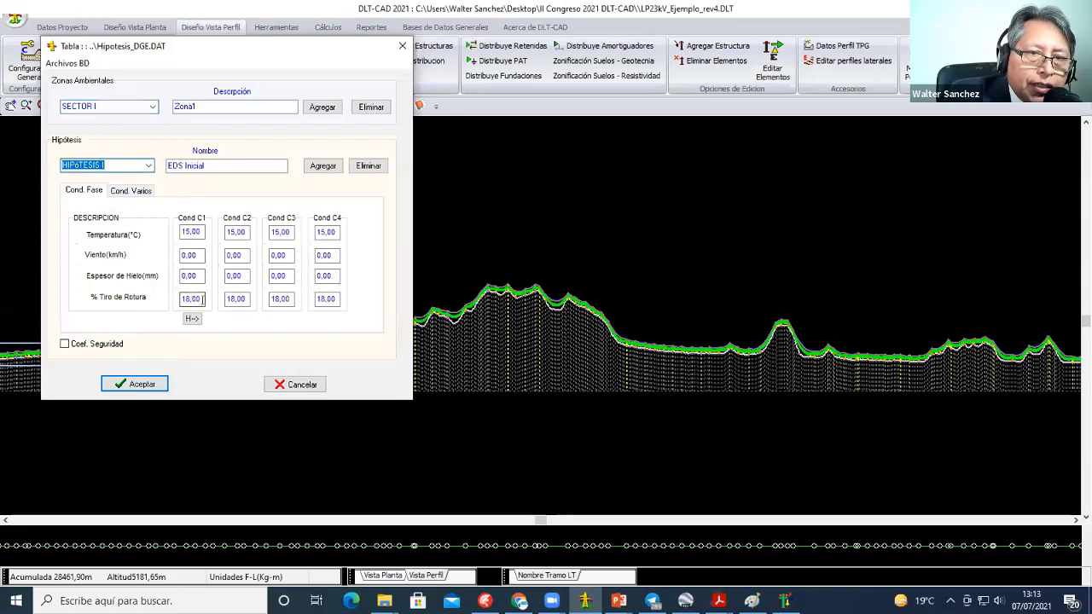
click(191, 299)
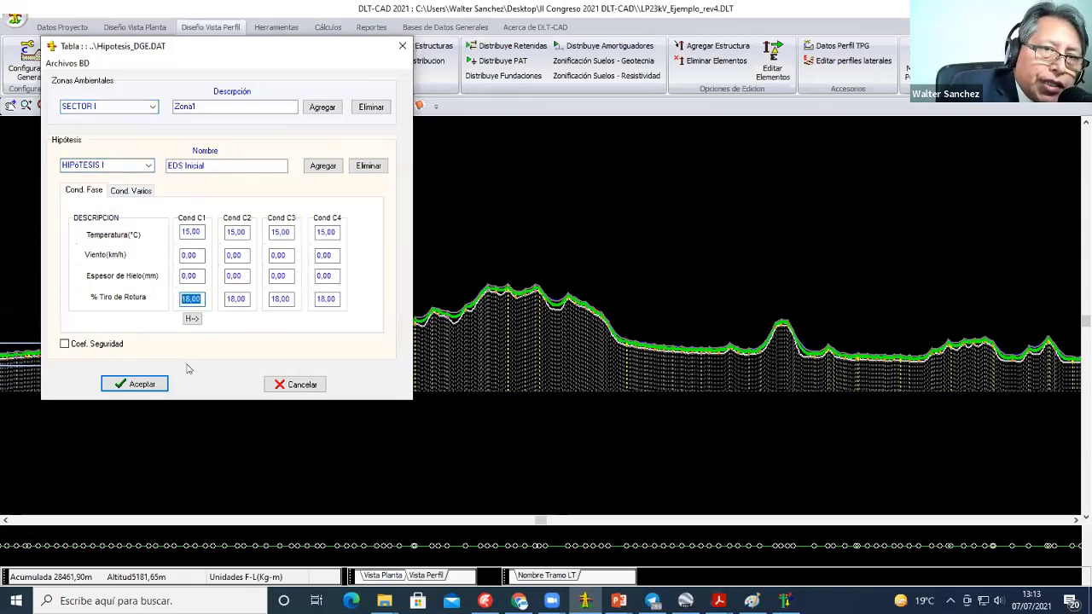
Step: Return to SECTOR II and select its Cond C1 % Tiro de Rotura for editing
click(150, 107)
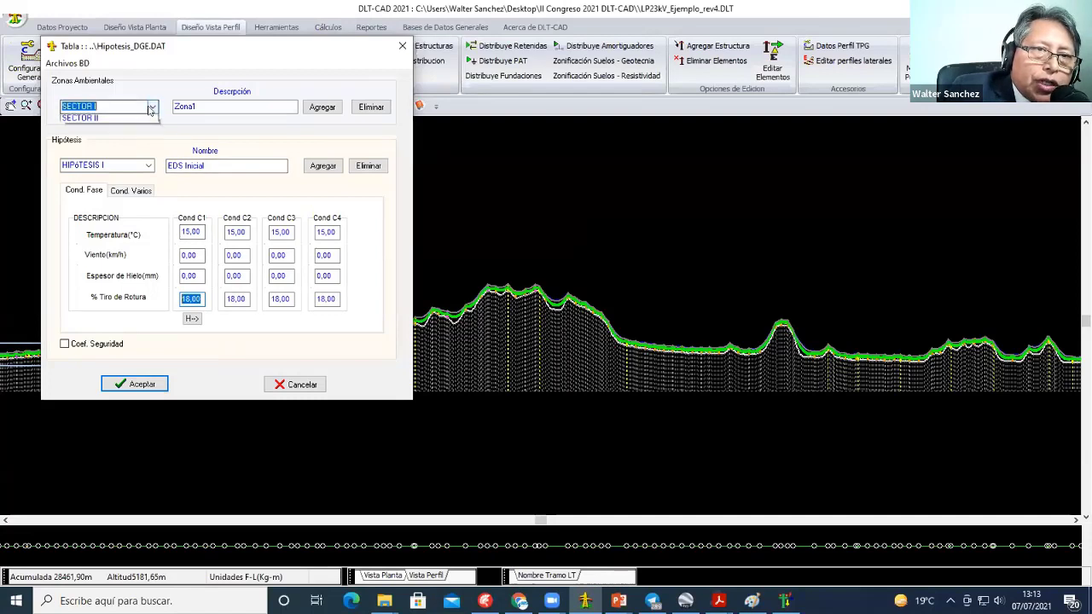
click(145, 129)
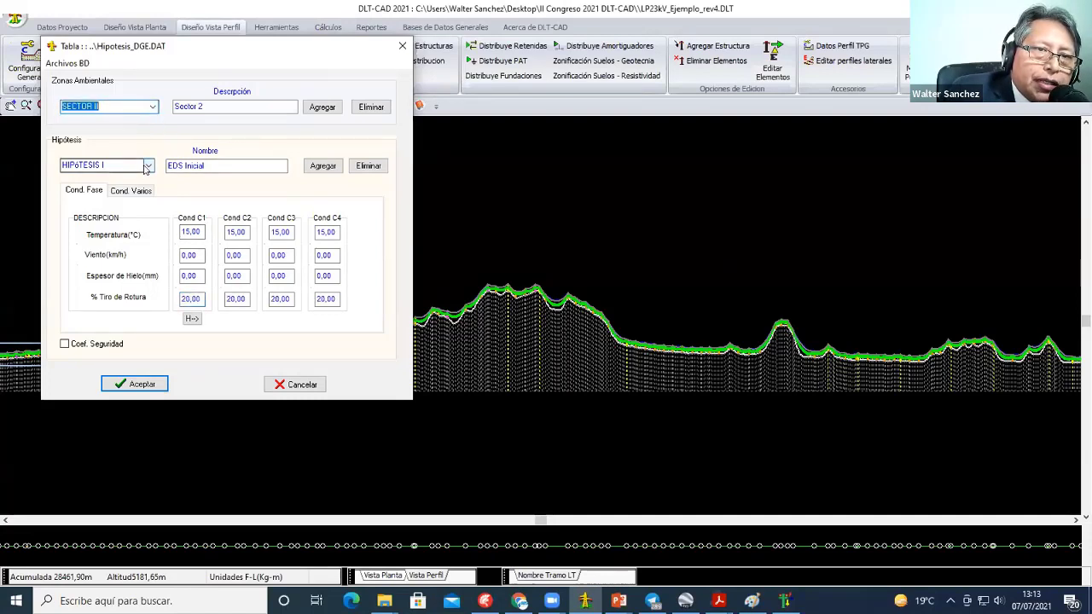
click(191, 298)
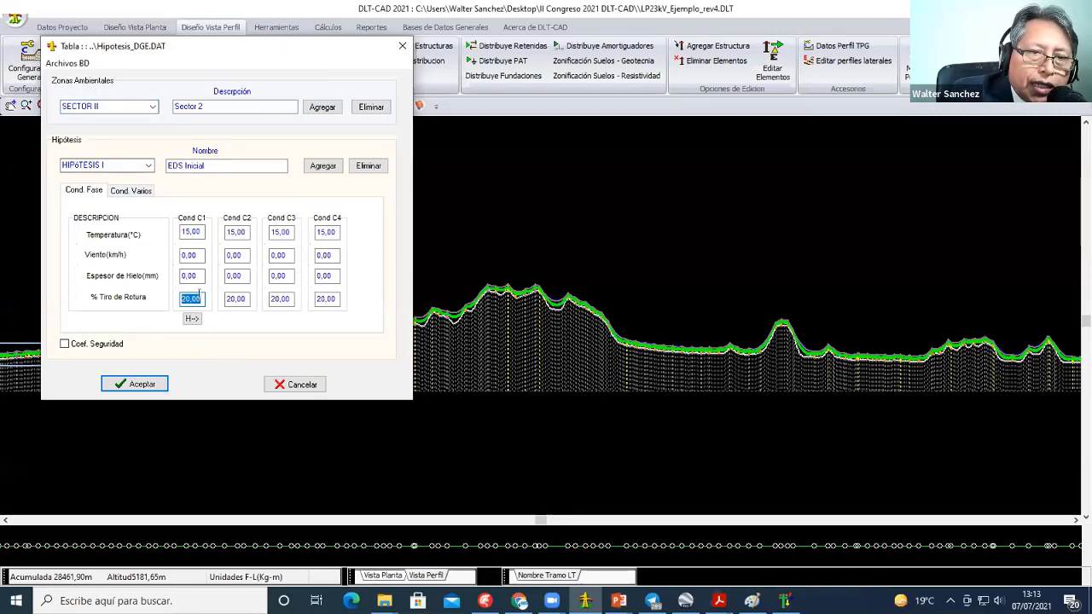
Step: Enter 16 for Sector II's Cond C1, accept the table, and pan the profile toward the line start
text(16)
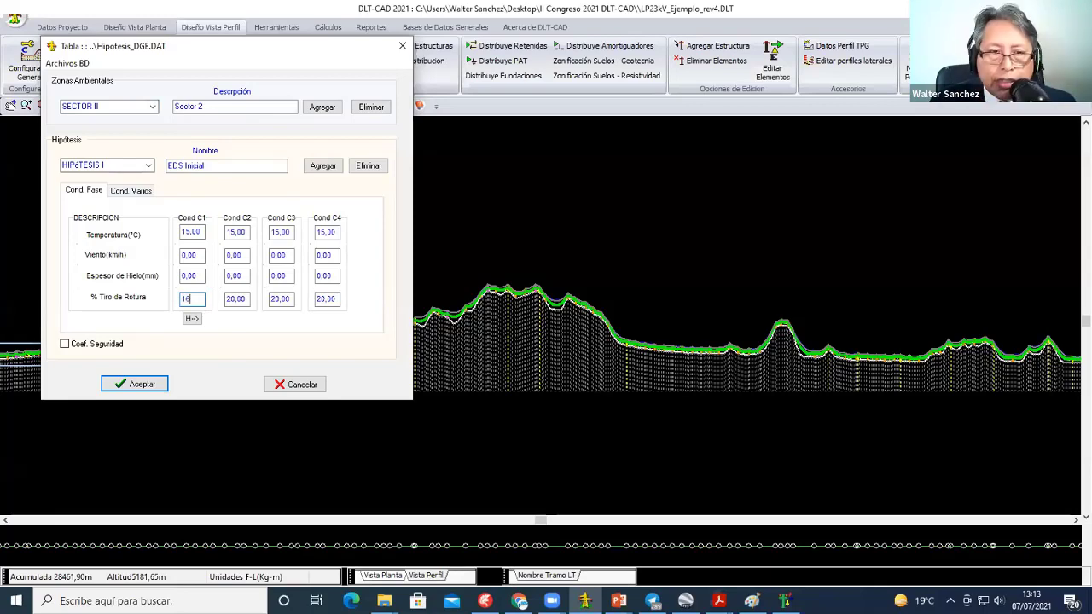
click(141, 385)
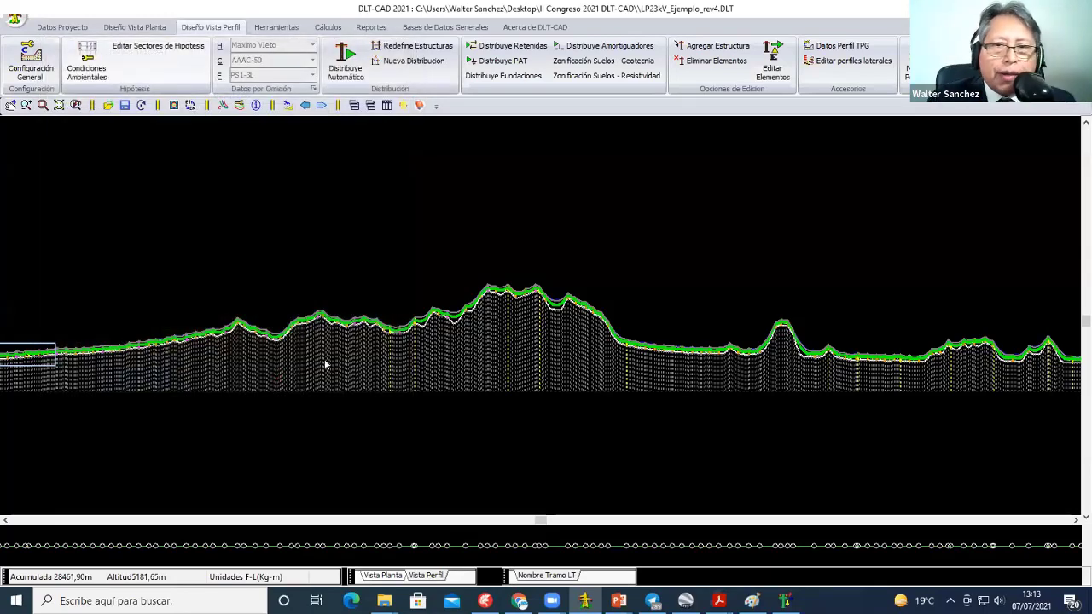
key(Left)
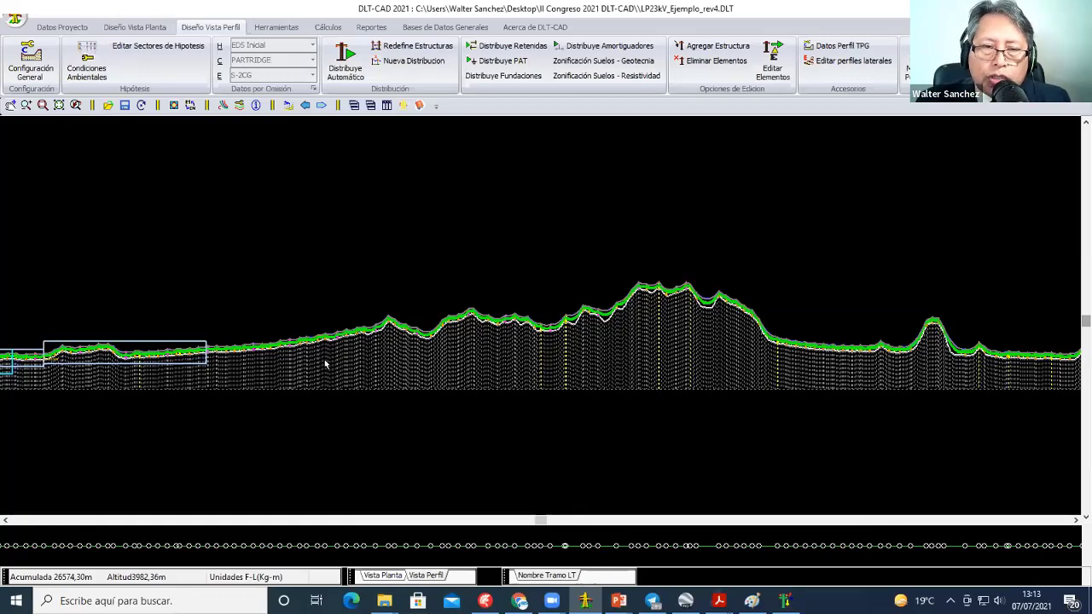
middle_drag(324, 359, 495, 341)
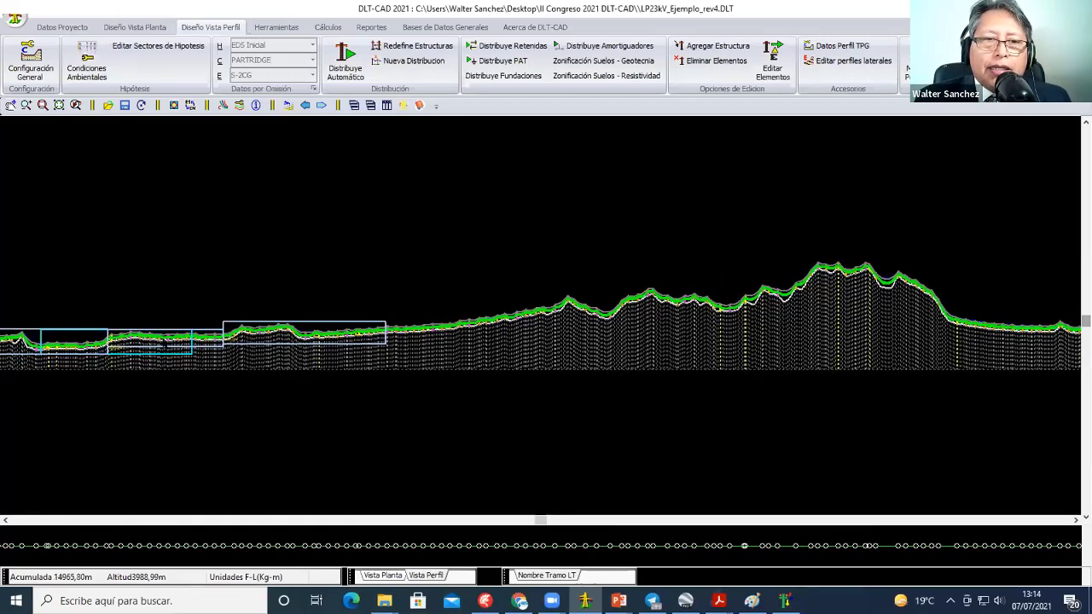
middle_drag(332, 371, 503, 401)
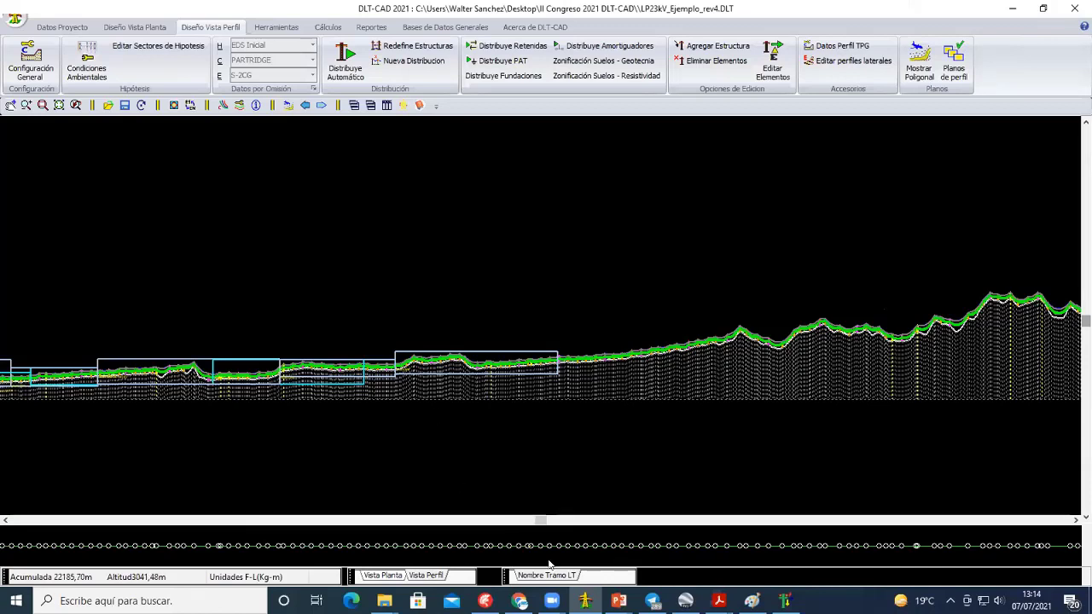
mouse_move(719, 601)
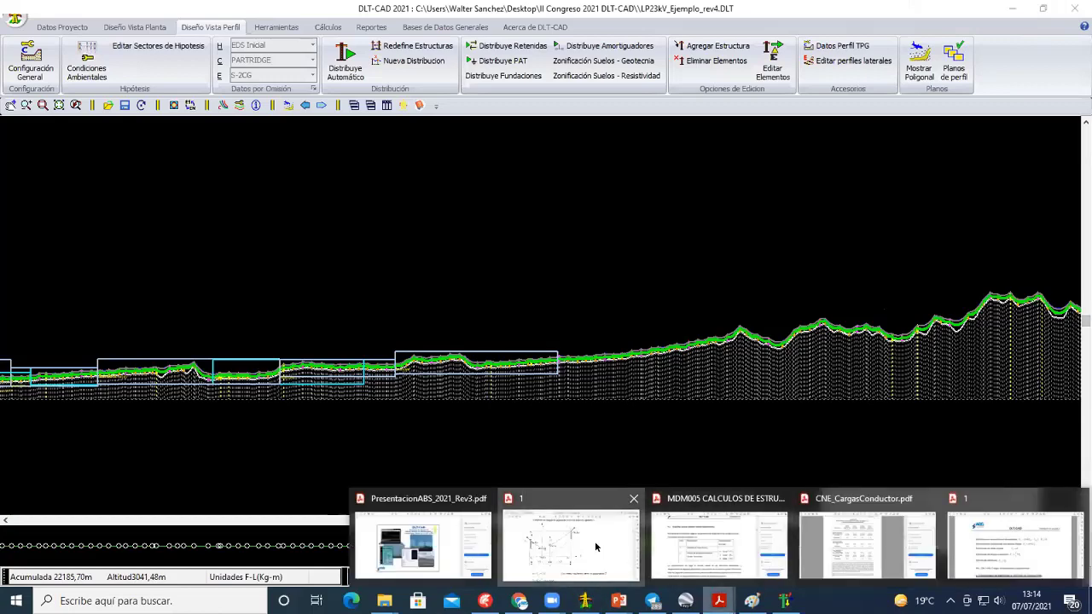
Step: Show page 7's stress–elongation graph in the calculation-models PDF at 200%, then return to DLT-CAD
click(598, 549)
scroll(388, 376, down, 2)
scroll(786, 378, down, 10)
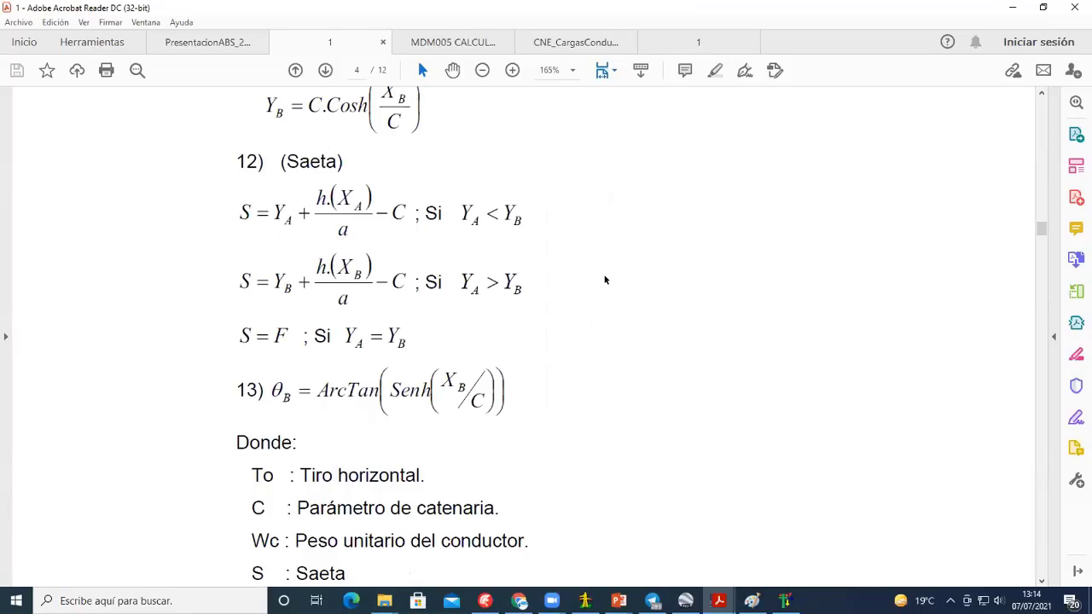
scroll(983, 231, down, 5)
drag(1042, 252, 1042, 388)
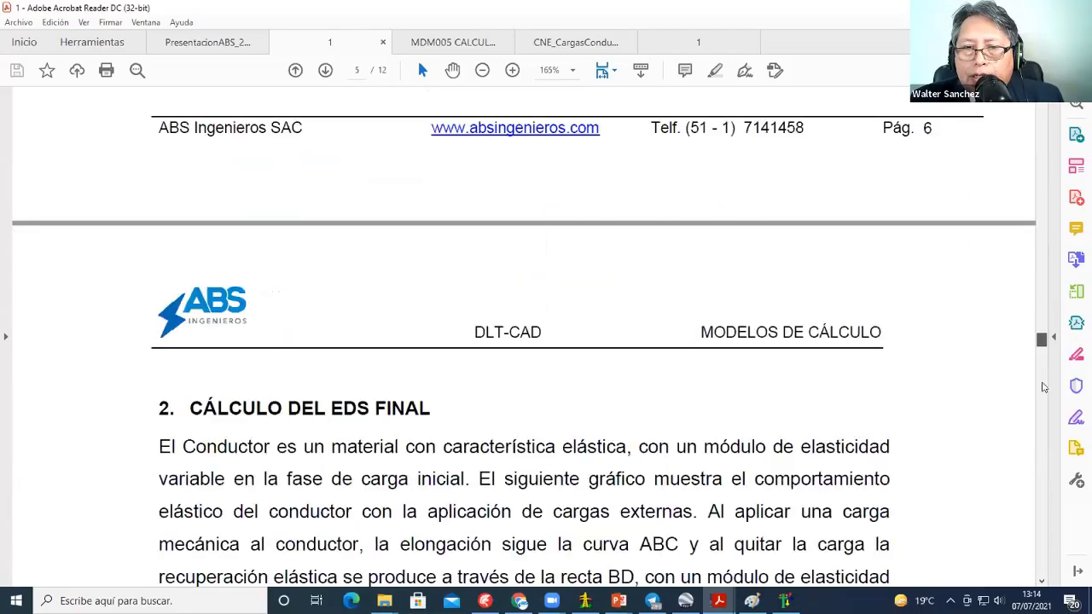
scroll(1037, 376, down, 5)
scroll(1032, 363, down, 5)
scroll(1024, 346, down, 5)
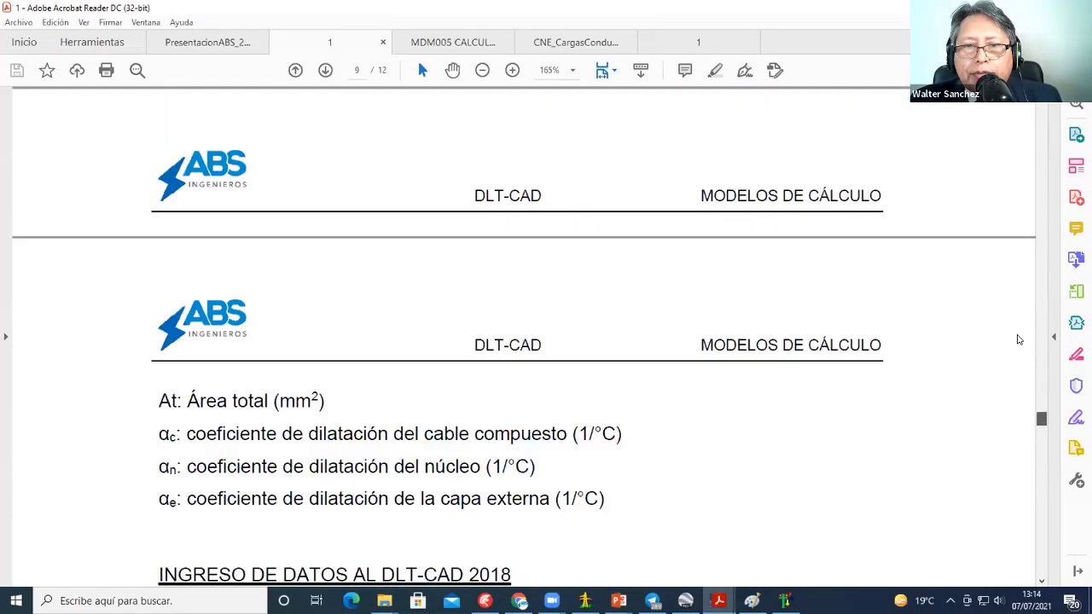
scroll(1018, 339, up, 15)
scroll(1018, 343, up, 2)
scroll(1018, 346, up, 2)
scroll(1018, 349, up, 4)
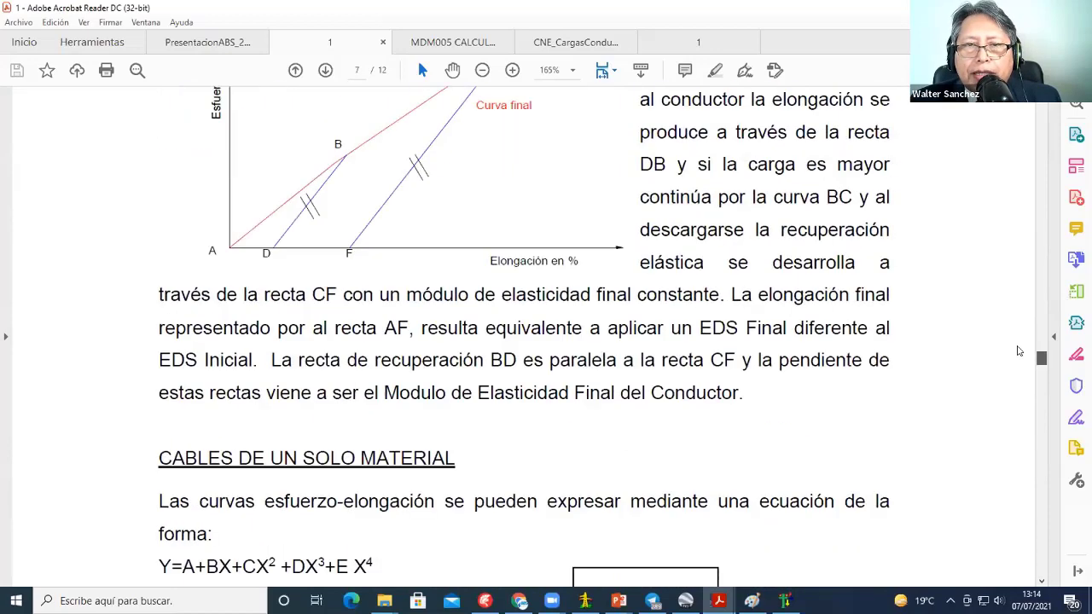
scroll(1018, 351, up, 3)
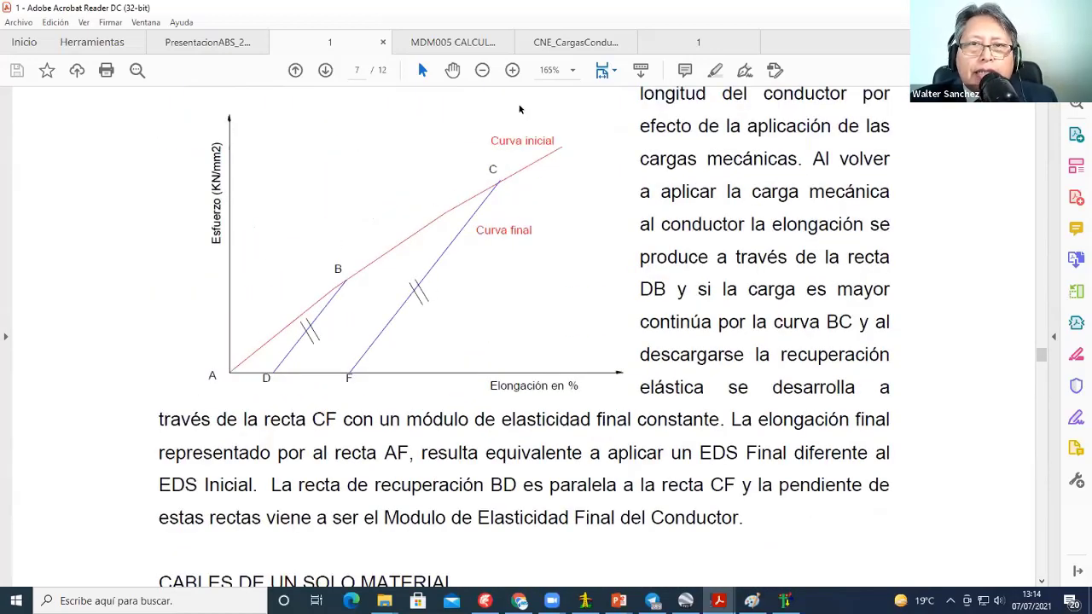
click(513, 71)
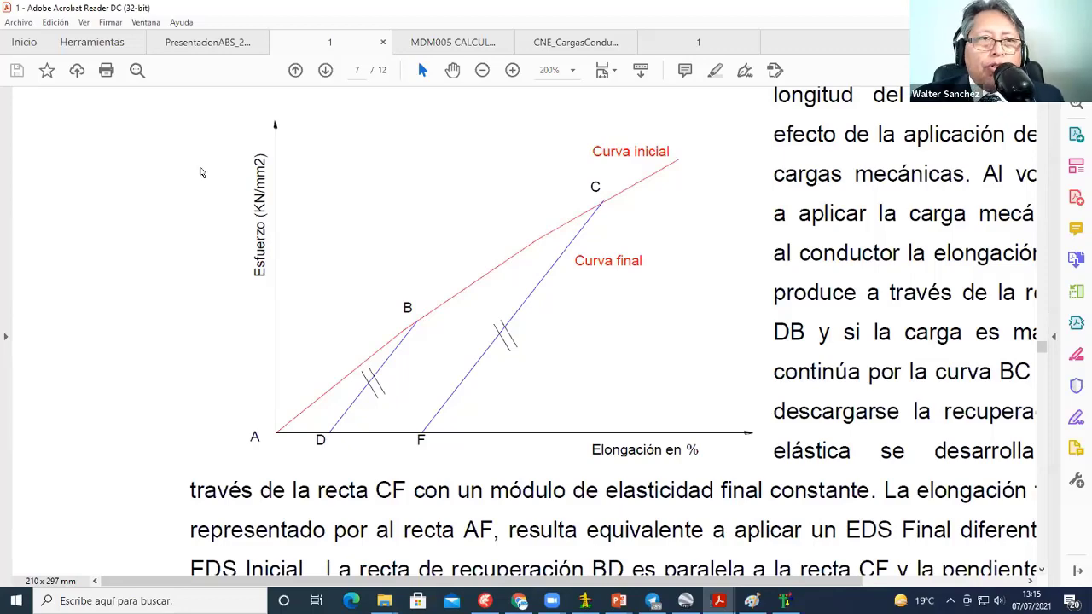
key(alt+Tab)
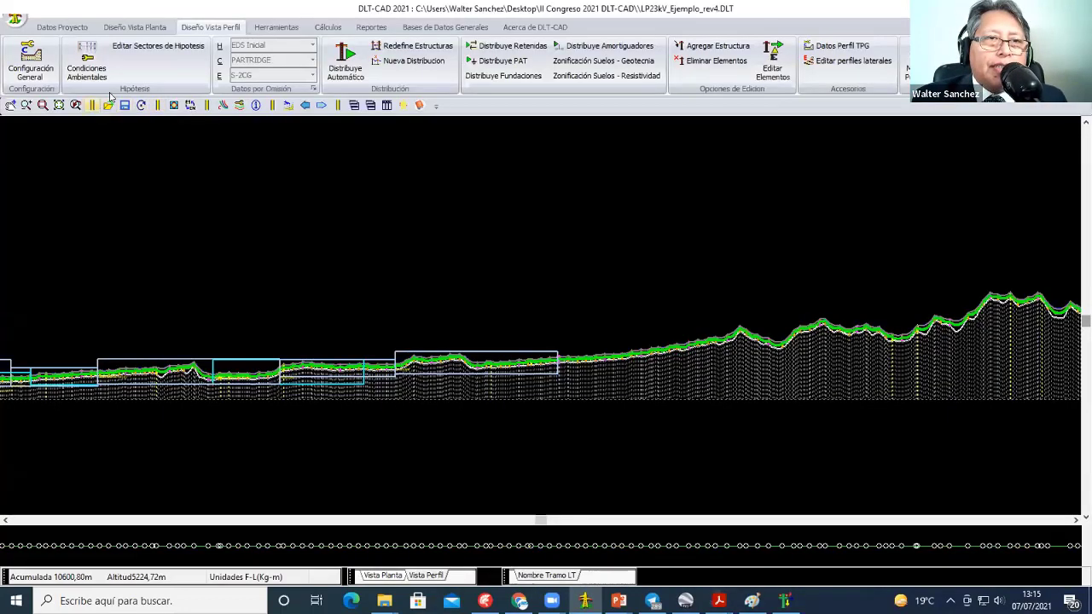
Step: Browse the load hypotheses in Condiciones Ambientales and cancel without changes, keeping HIPÓTESIS I
click(87, 62)
click(164, 184)
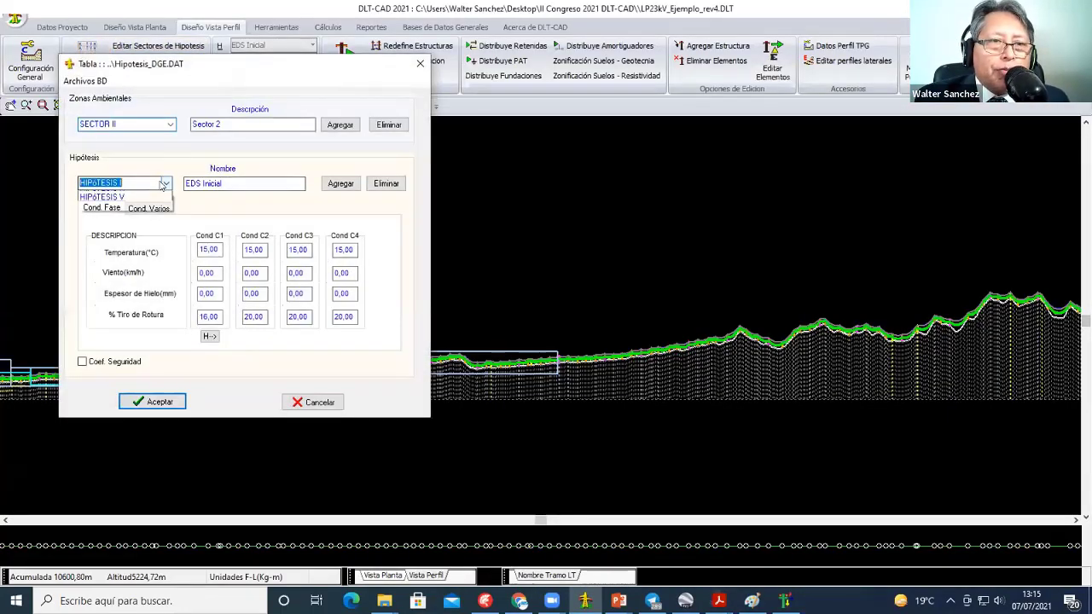
click(165, 185)
click(165, 184)
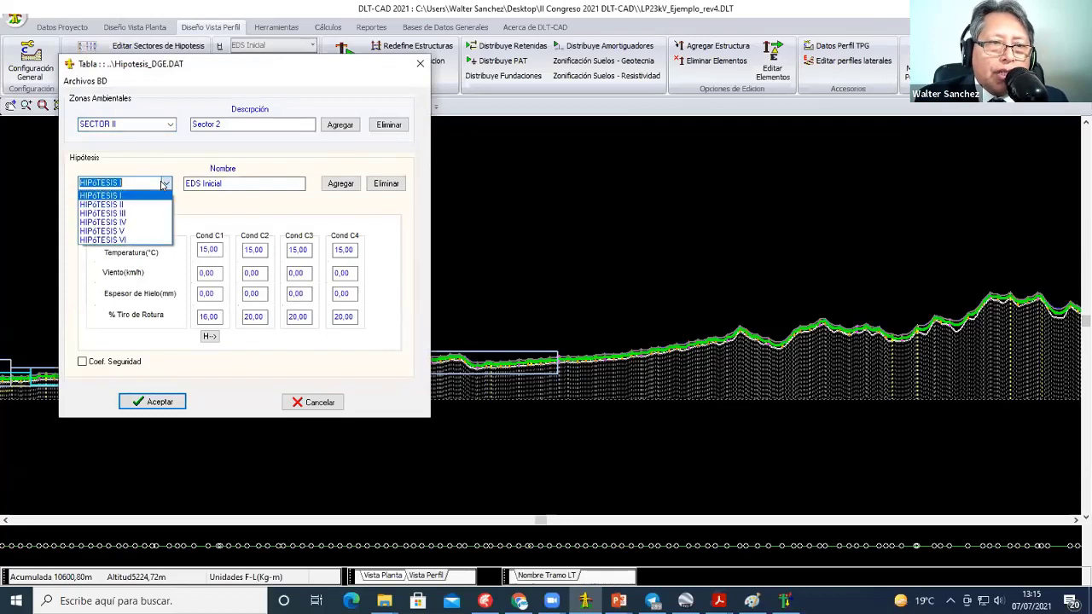
click(165, 185)
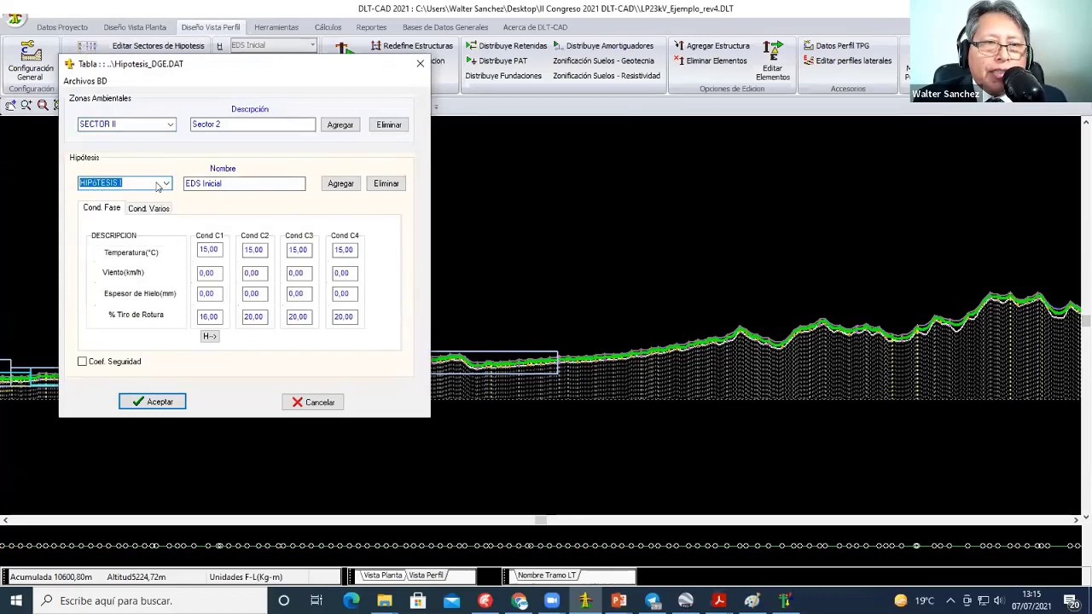
click(165, 184)
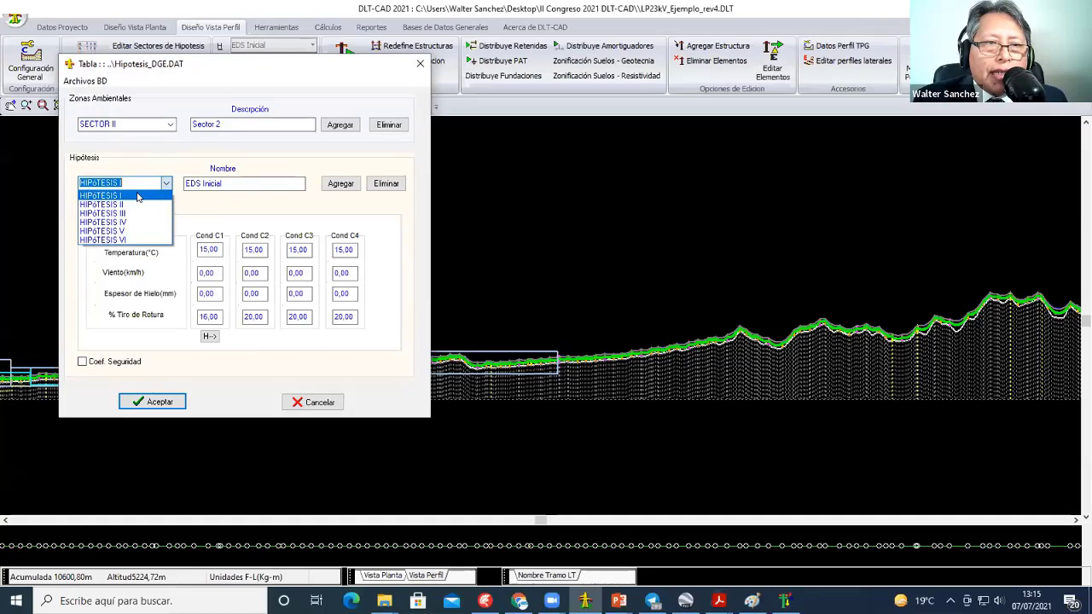
click(164, 184)
click(314, 402)
Step: Box-zoom twice onto the TIERRA VEGETAL HUMEDA spans around structures 32 to 40
right_click(314, 245)
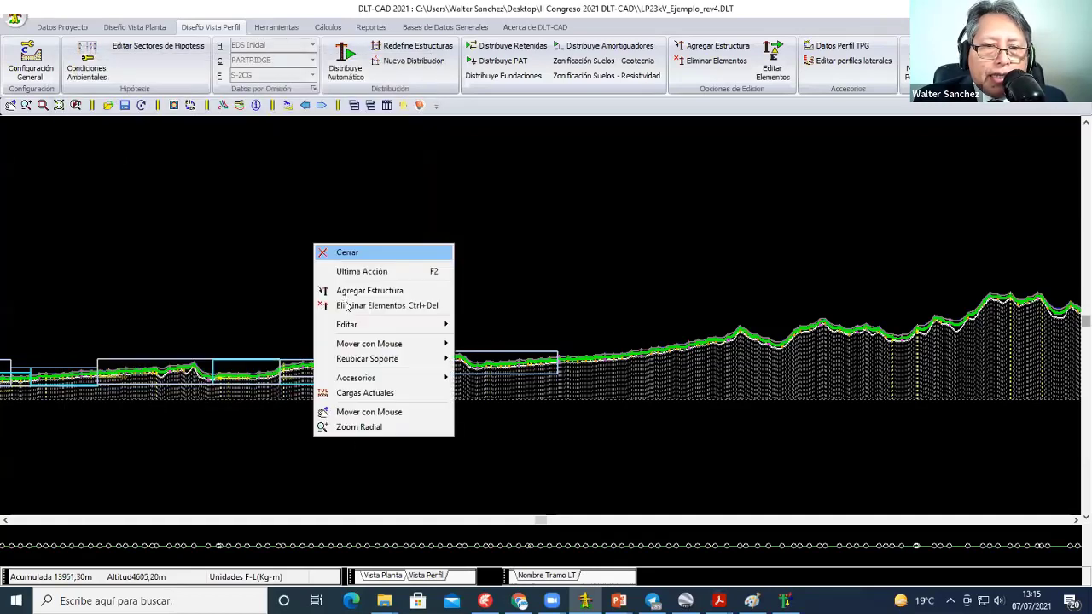
click(366, 426)
right_click(215, 293)
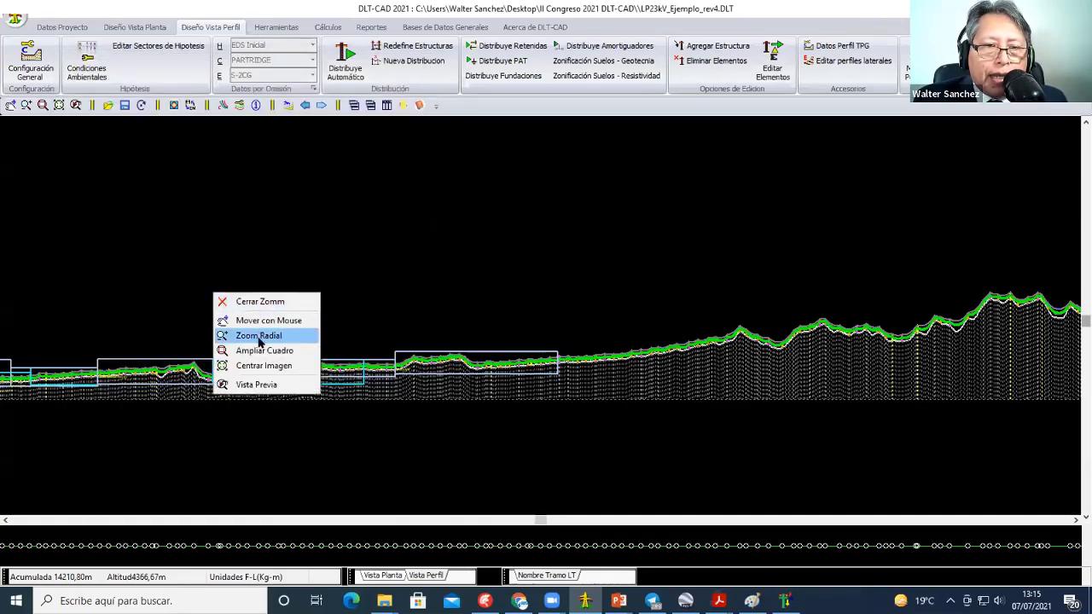
click(265, 350)
drag(143, 399, 415, 459)
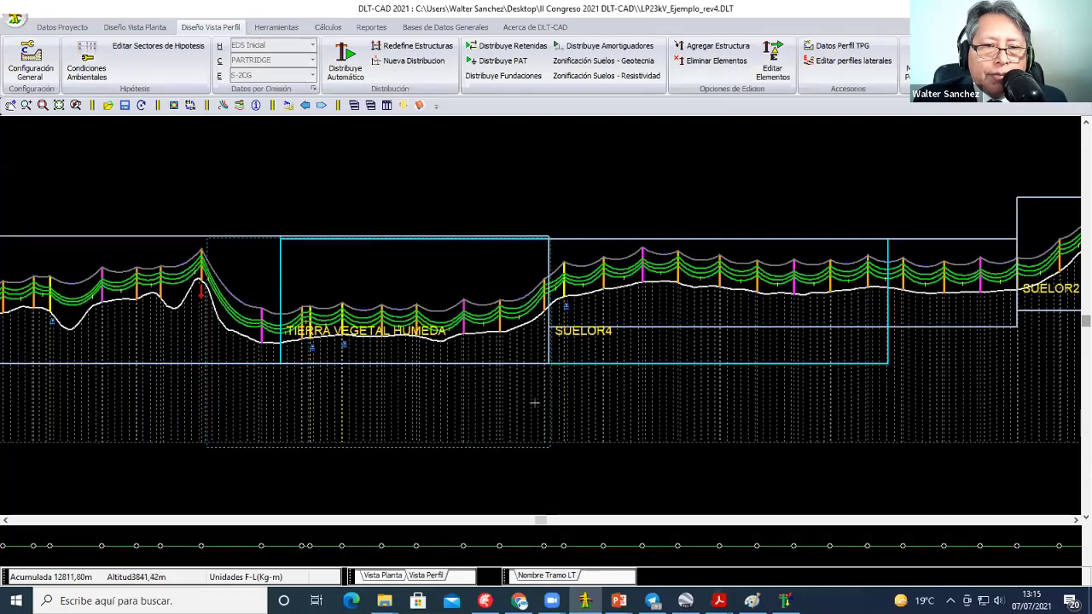
drag(215, 237, 555, 358)
right_click(421, 260)
click(494, 288)
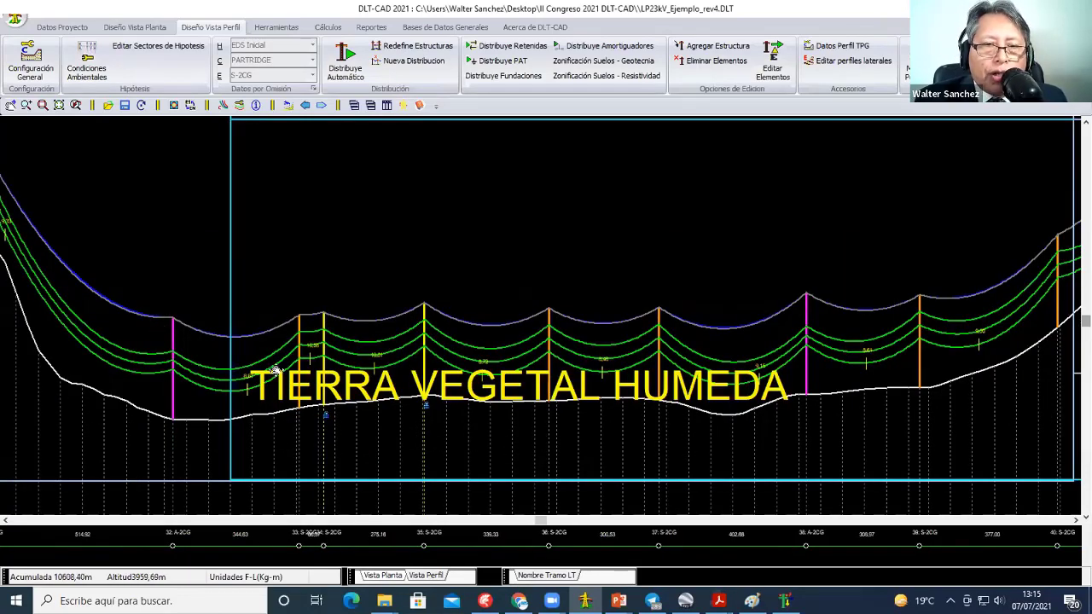
right_click(398, 227)
click(241, 290)
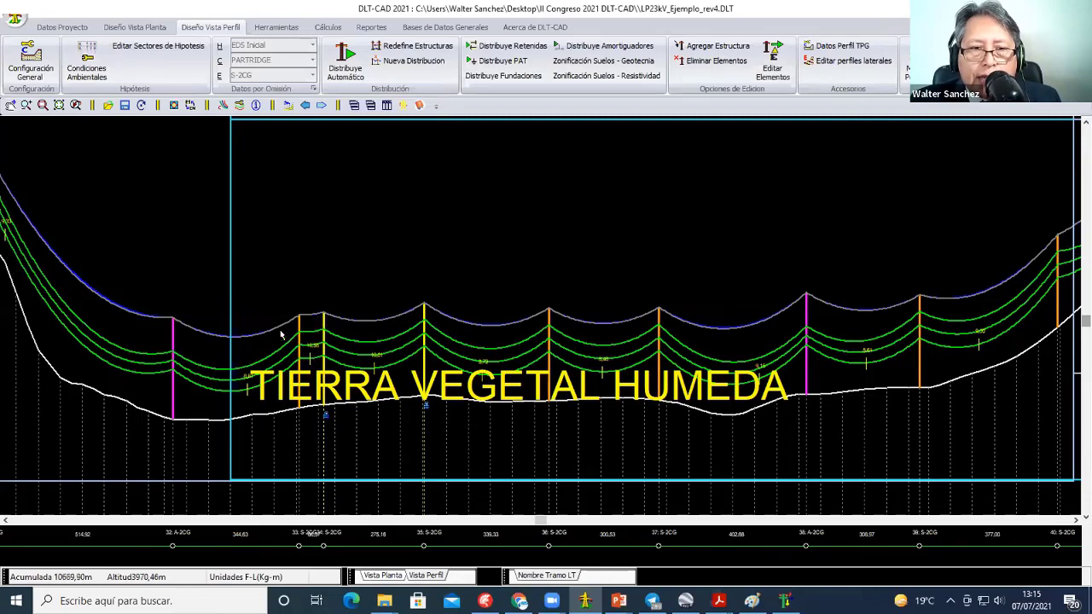
Step: Review the Maximo Viento, Minima Temperatura and Maxima Flecha hypothesis values in Condiciones Ambientales
click(86, 60)
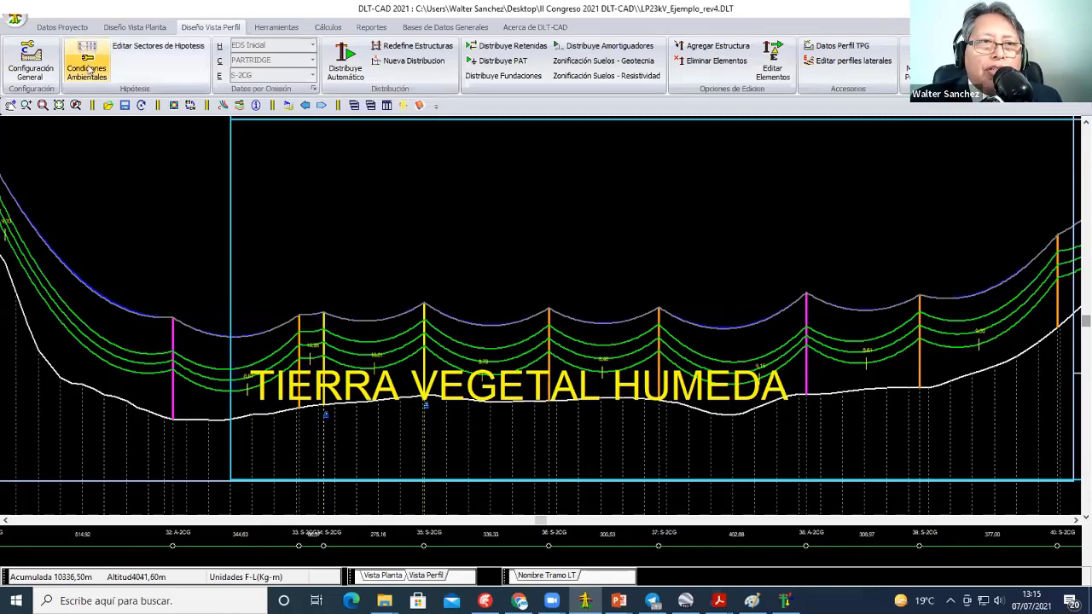
click(183, 202)
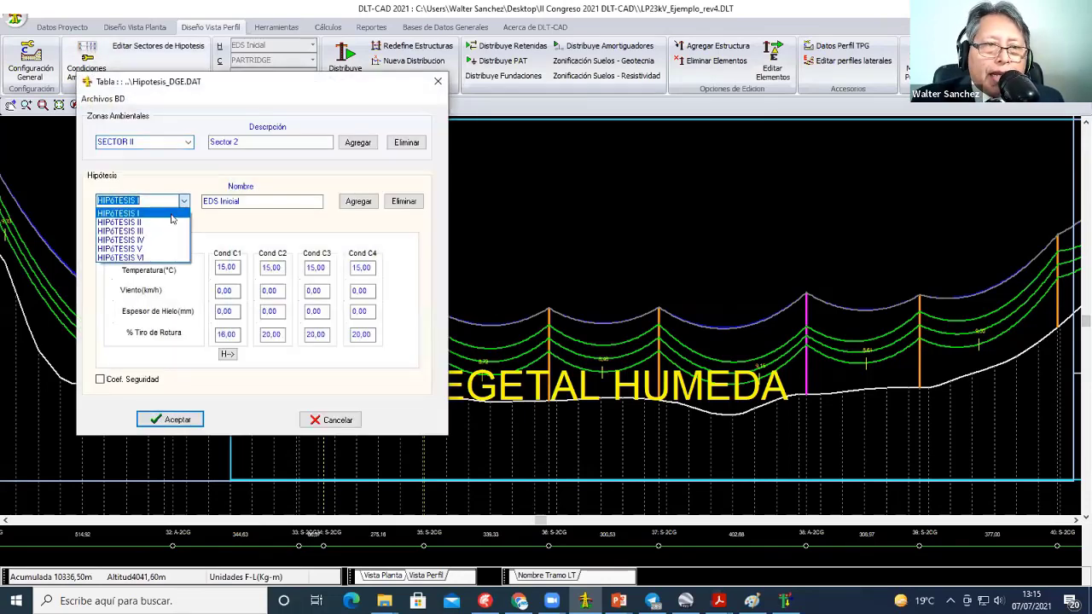
click(167, 217)
click(182, 202)
click(162, 231)
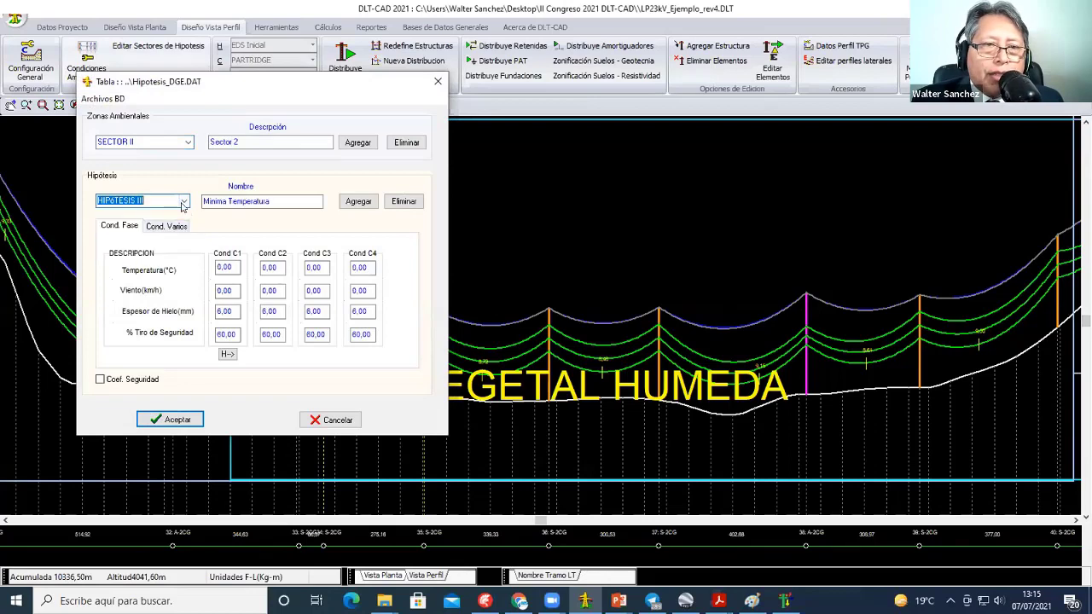
click(183, 202)
click(155, 242)
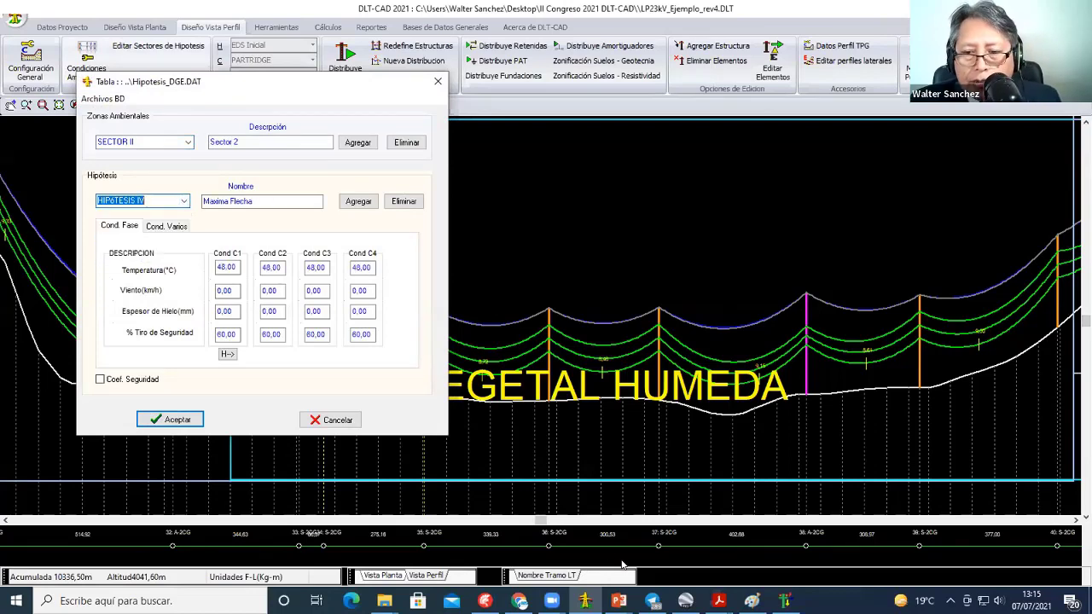
Step: Compare with the stress–strain PDF, then cancel the table and open span 35–36's catenary data
mouse_move(719, 601)
click(636, 551)
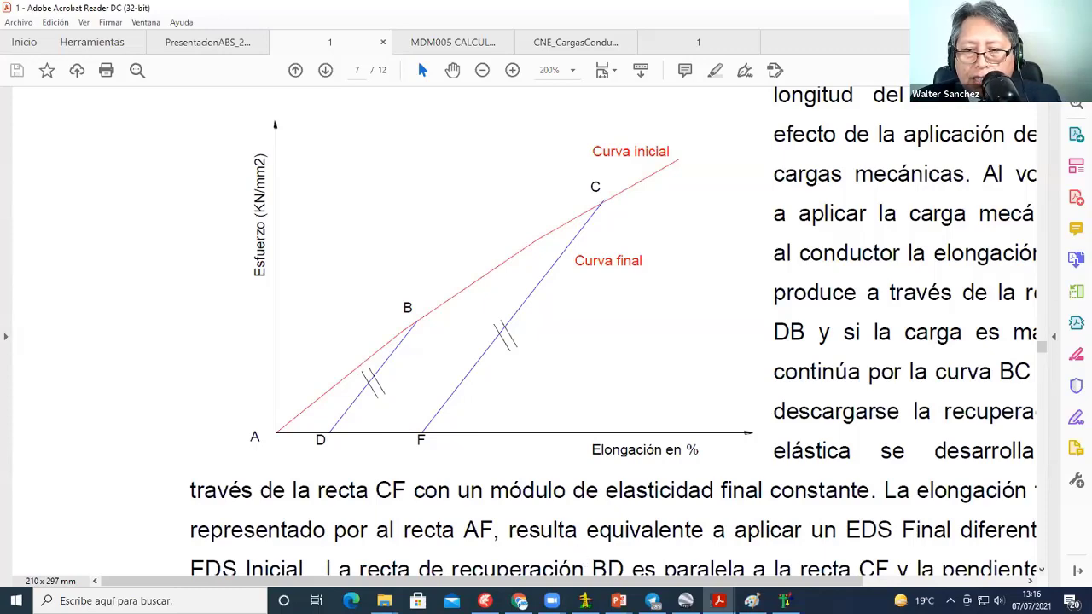
key(alt+Tab)
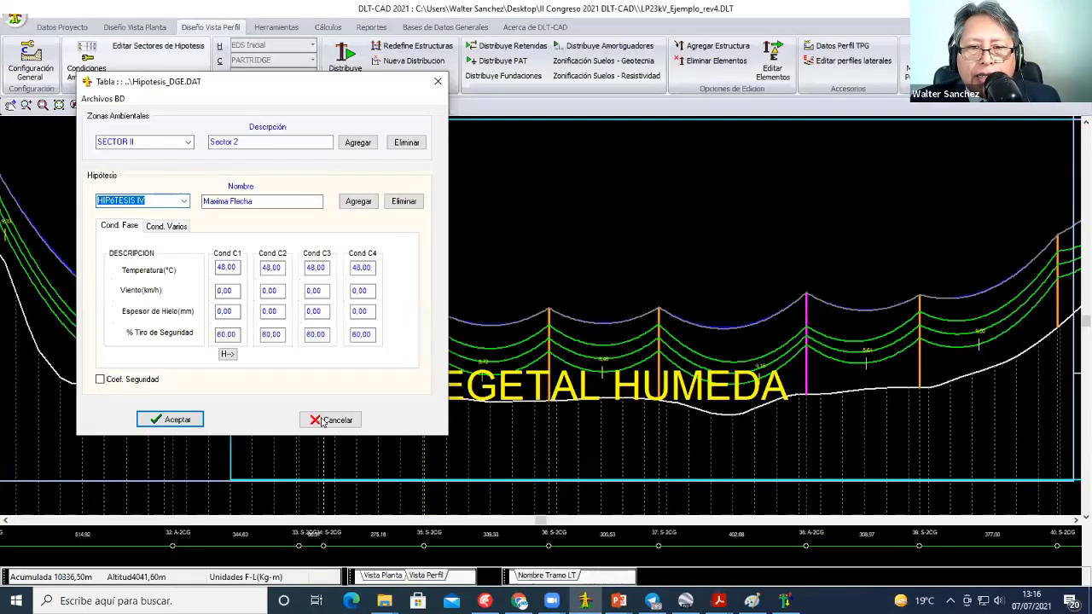
click(323, 423)
double_click(323, 419)
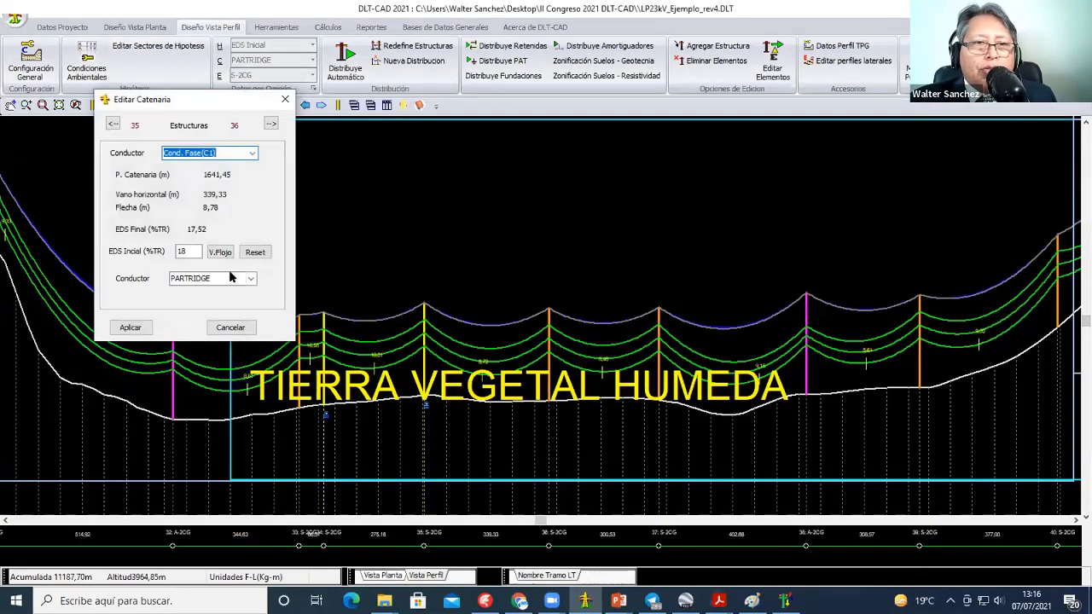
click(193, 254)
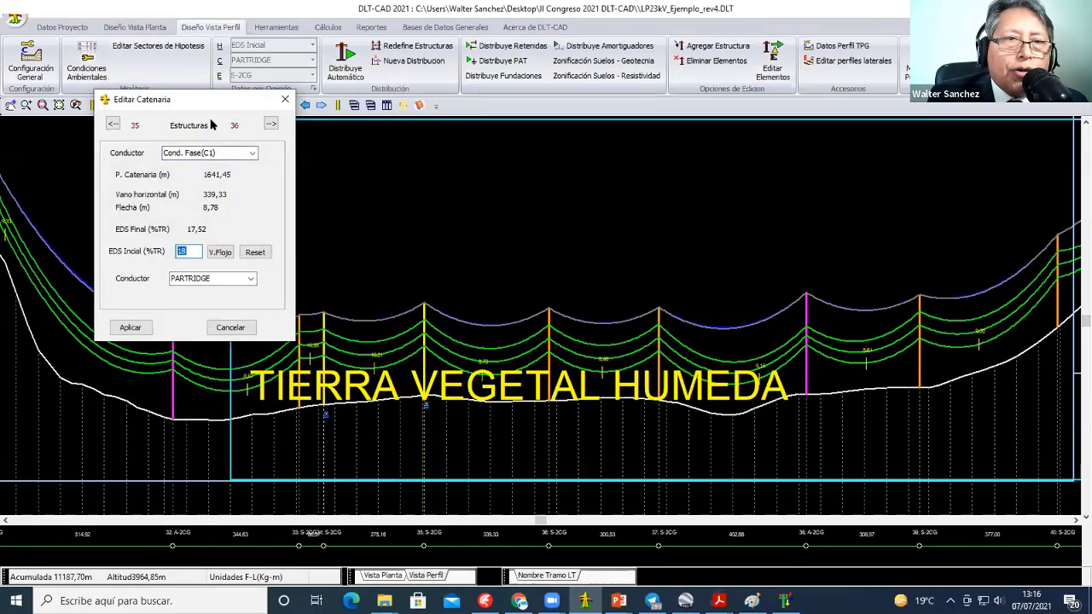
drag(209, 104, 311, 107)
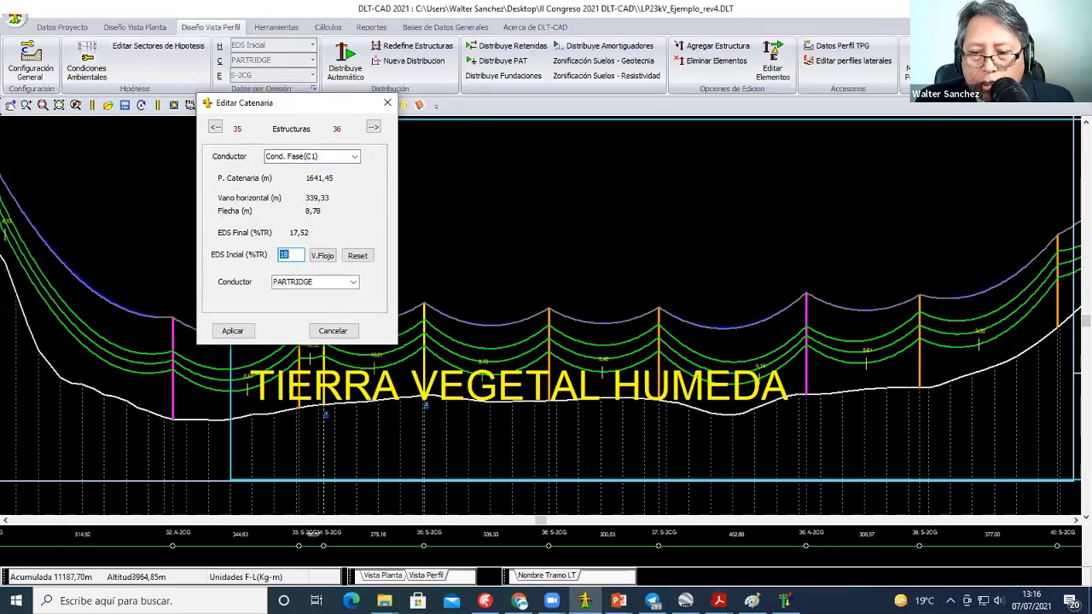
click(718, 601)
Step: Zoom the PDF out to 150%, scroll up to page 3 'Procedimientos de cálculo', then return to DLT-CAD
click(570, 537)
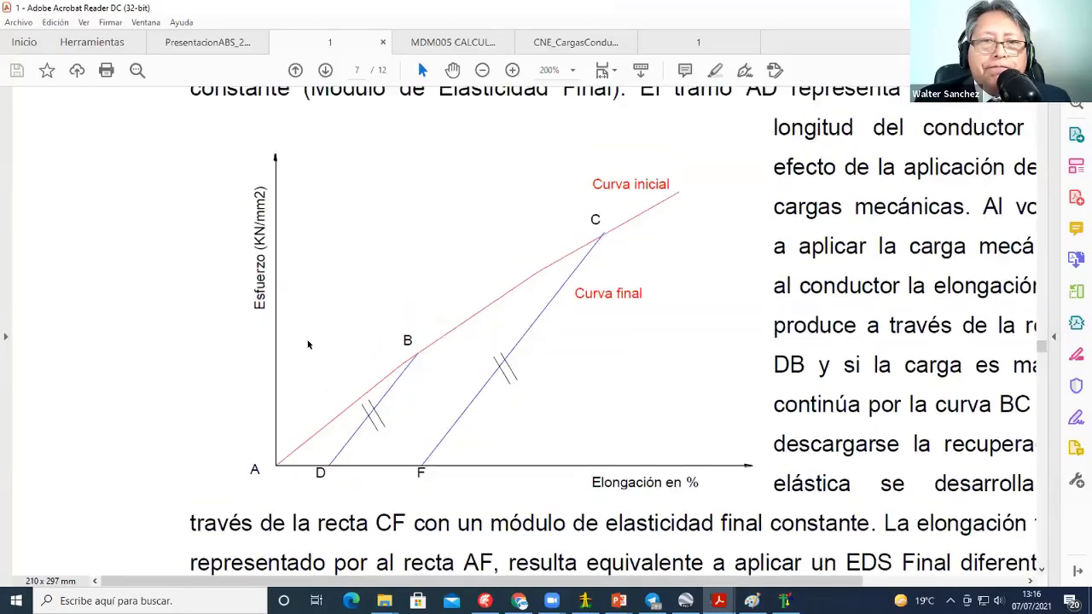
scroll(307, 338, up, 3)
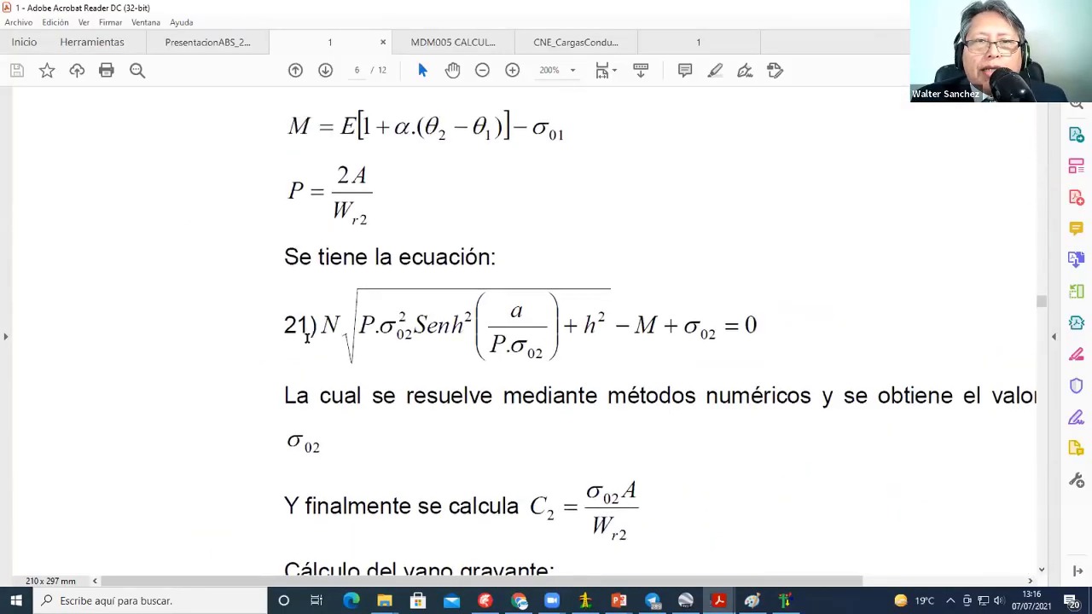
click(482, 70)
ctrl+scroll(467, 241, down, 1)
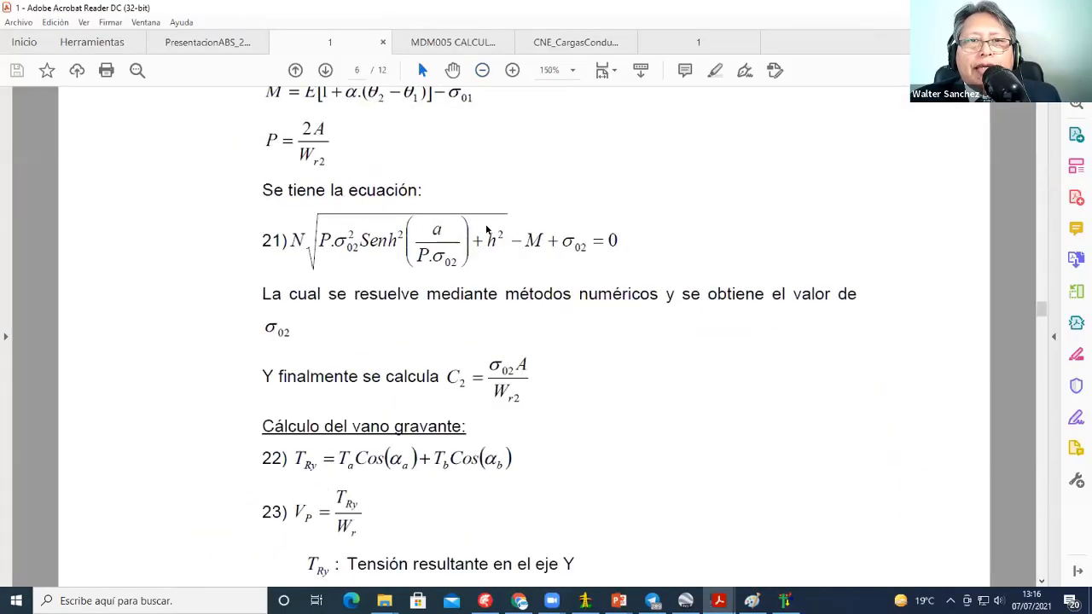
scroll(470, 239, up, 5)
scroll(478, 235, up, 5)
scroll(487, 228, up, 5)
scroll(487, 229, up, 5)
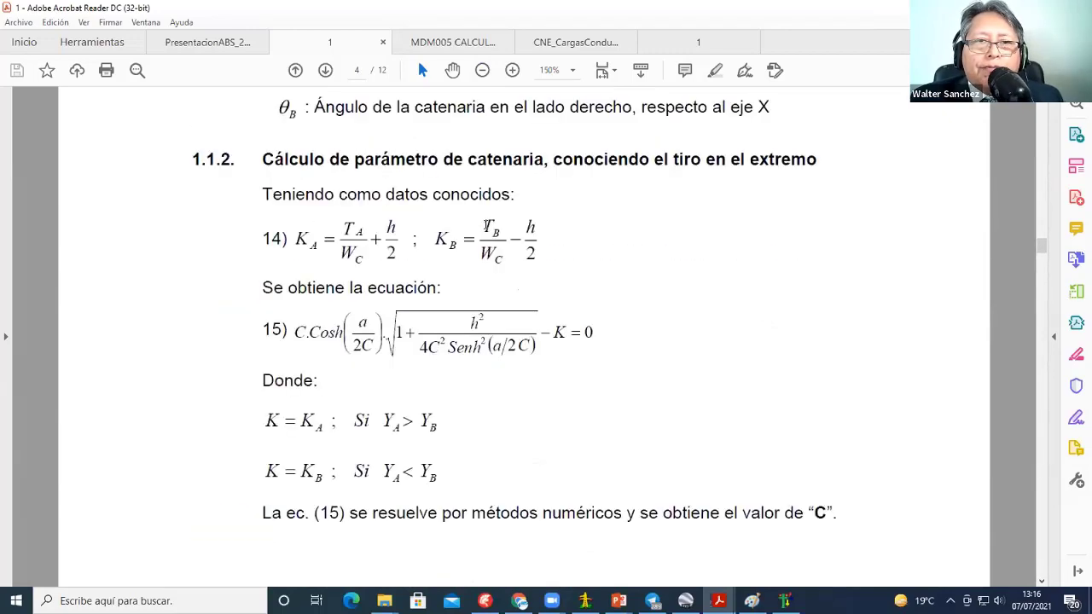
scroll(487, 229, up, 5)
scroll(488, 229, up, 5)
scroll(487, 230, up, 5)
scroll(486, 229, up, 5)
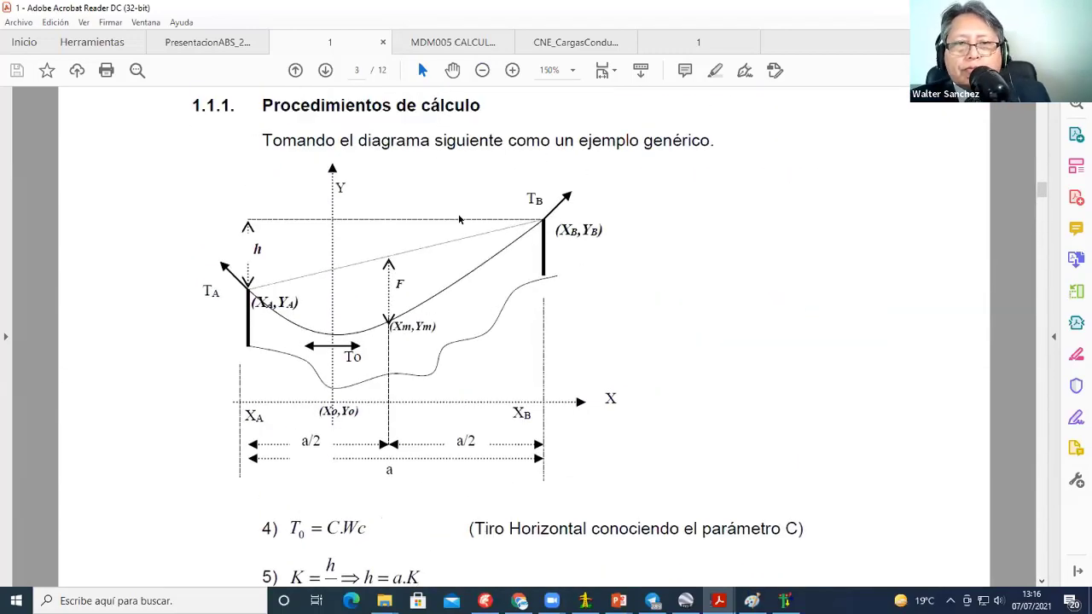
scroll(431, 221, up, 1)
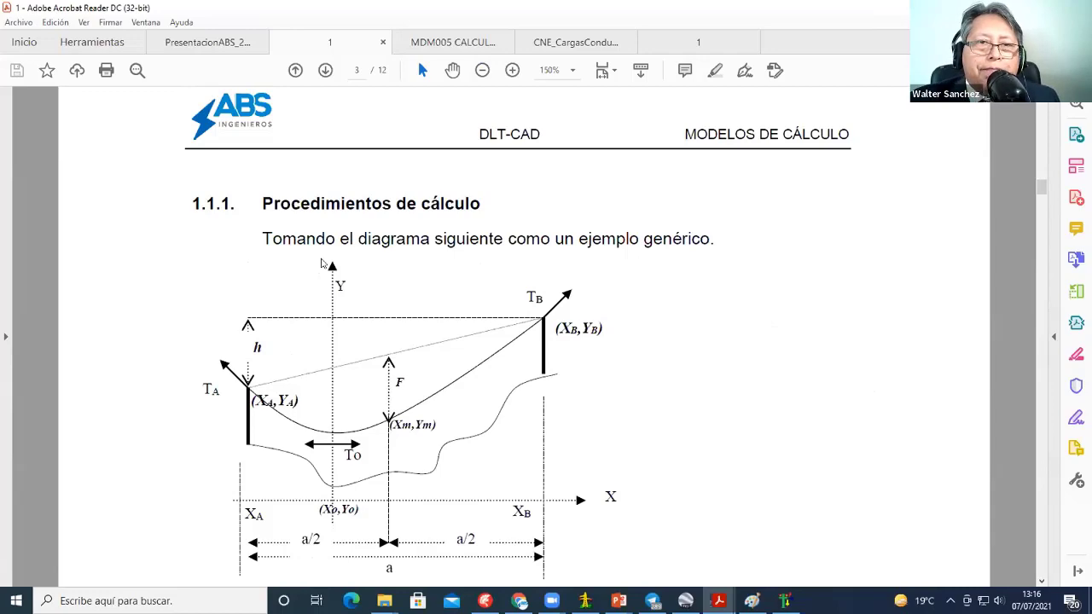
key(alt+Tab)
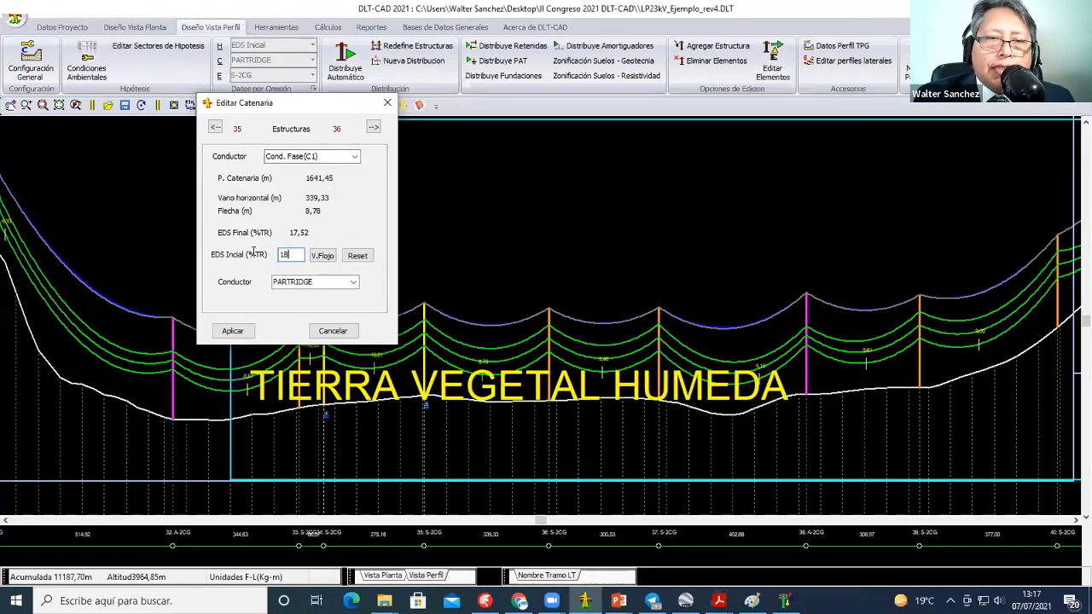
Step: Leave span 35–36's EDS Inicial at 18, cancel Editar Catenaria, then switch back to the PDF
double_click(285, 254)
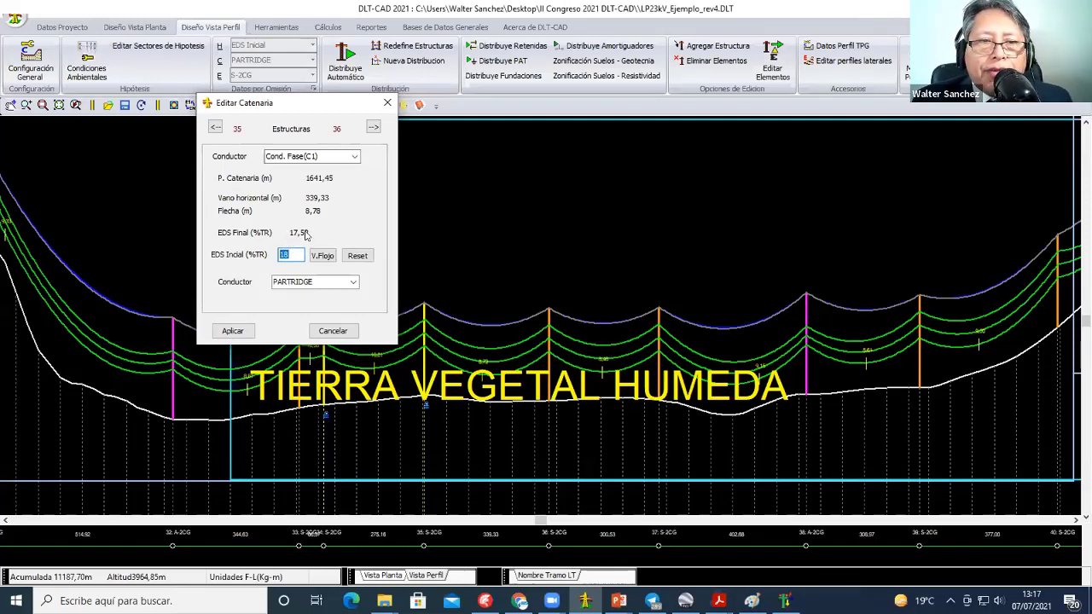
click(324, 332)
click(324, 332)
scroll(572, 402, up, 3)
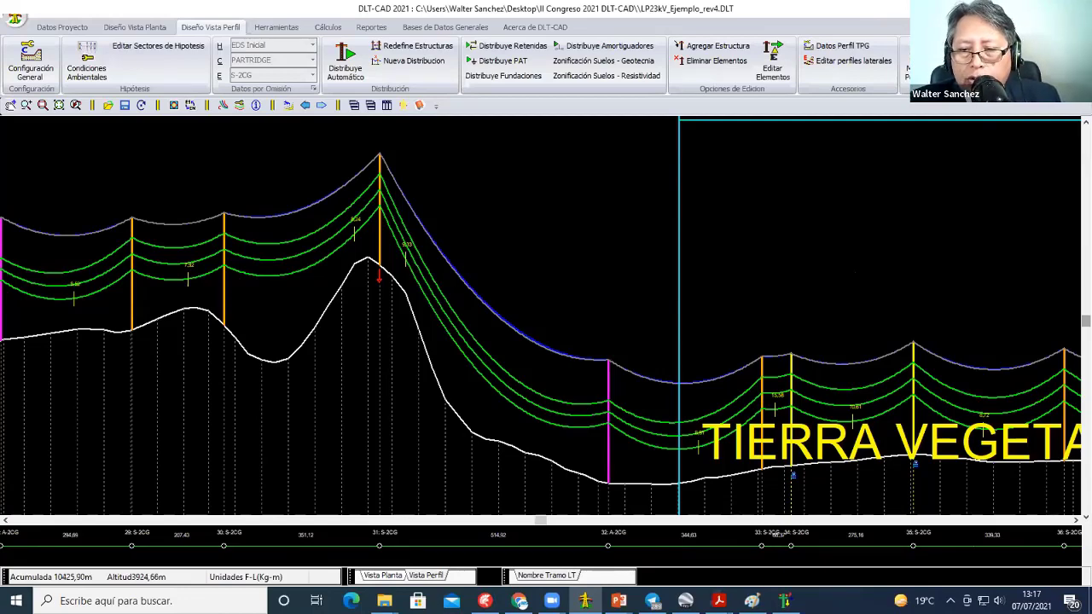
mouse_move(719, 601)
click(571, 546)
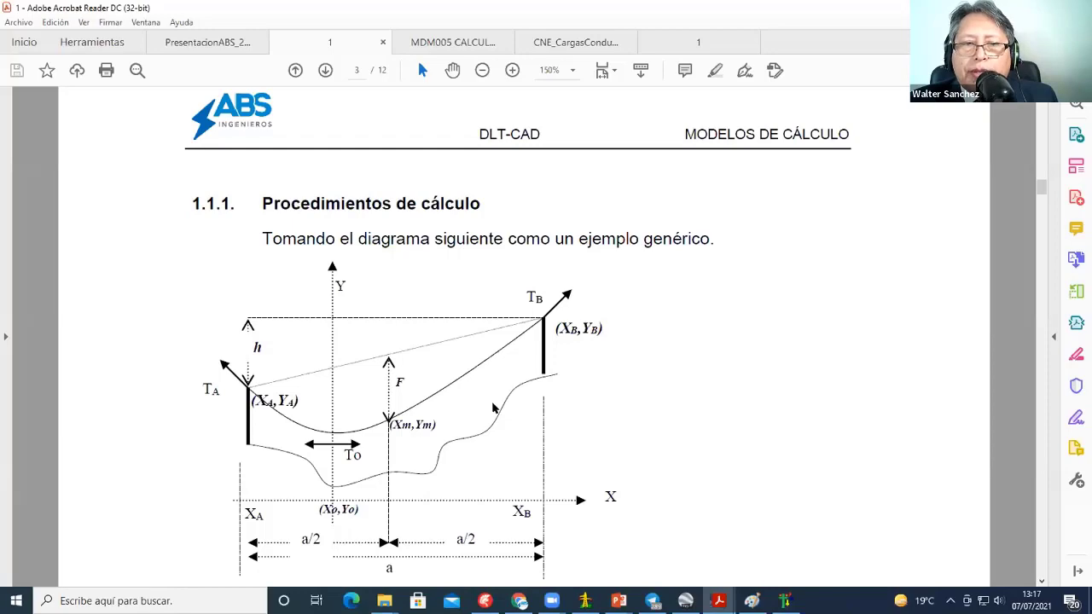
Step: Read PDF pages 3–7 on catenary procedure and conductor elongation, then return to span 31–32's catenary data
scroll(503, 402, down, 10)
scroll(520, 409, down, 5)
scroll(524, 414, down, 5)
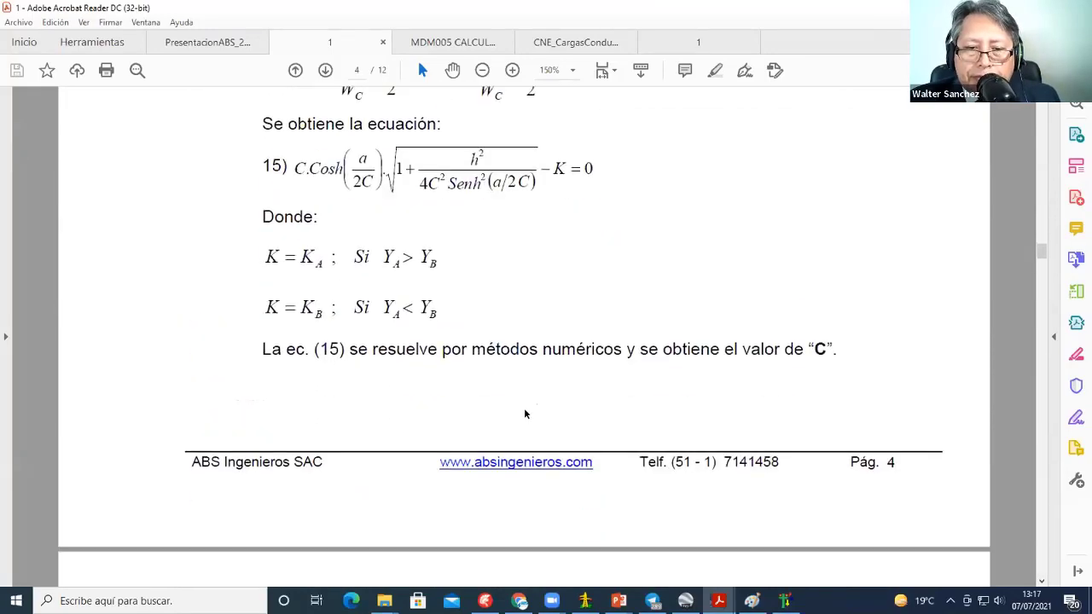
scroll(525, 414, down, 5)
scroll(526, 418, down, 5)
scroll(528, 425, down, 5)
scroll(530, 431, down, 5)
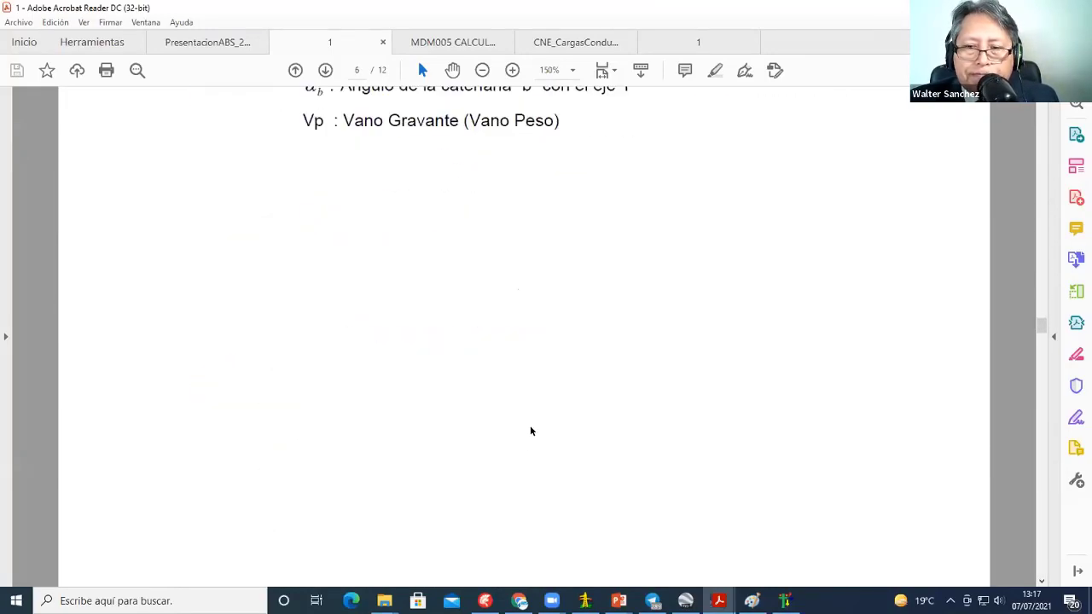
scroll(530, 431, down, 5)
scroll(517, 401, down, 5)
scroll(500, 358, down, 5)
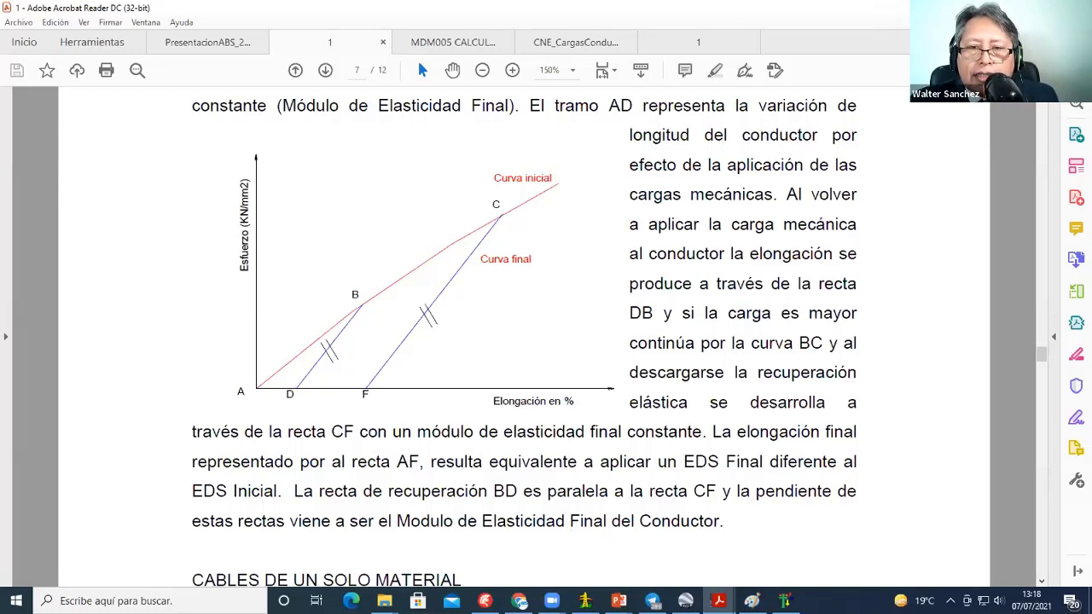
key(alt+Tab)
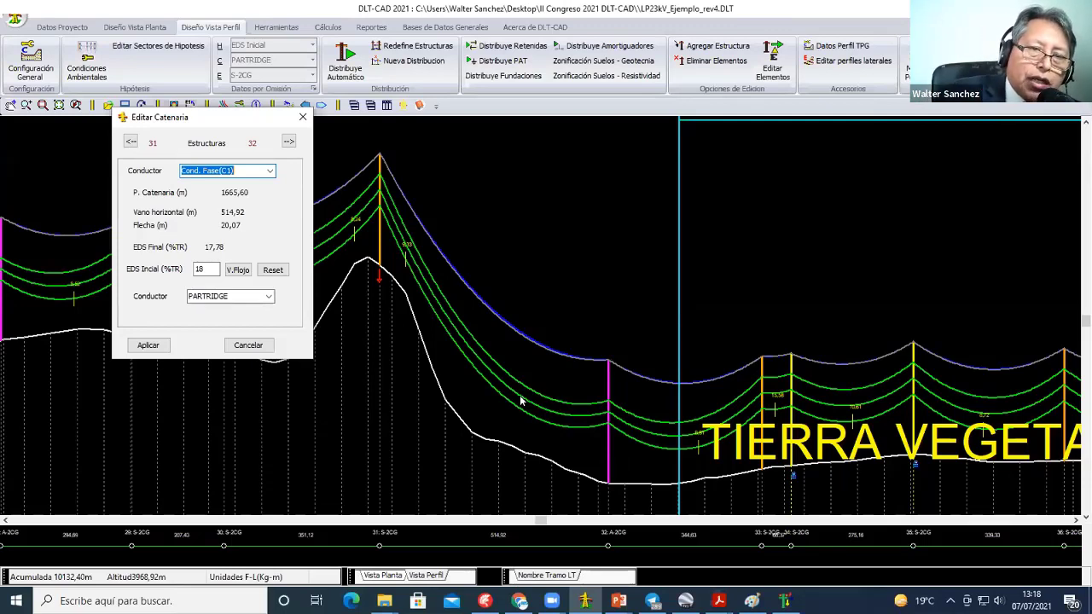
Step: Close span 31–32's catenary data and open the Datos Proyecto conductor table
click(253, 347)
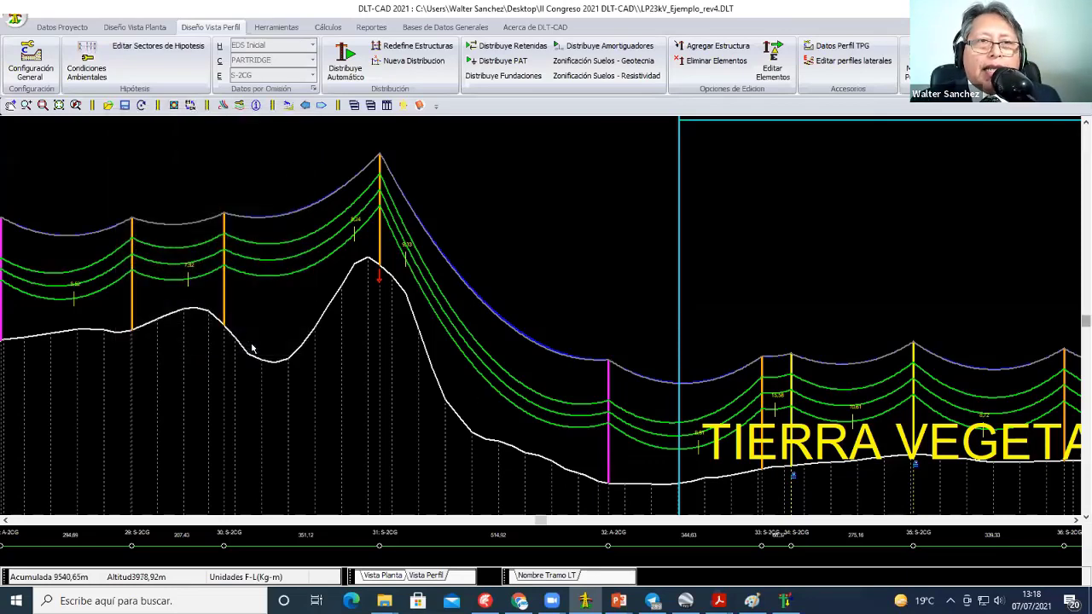
click(82, 28)
click(170, 60)
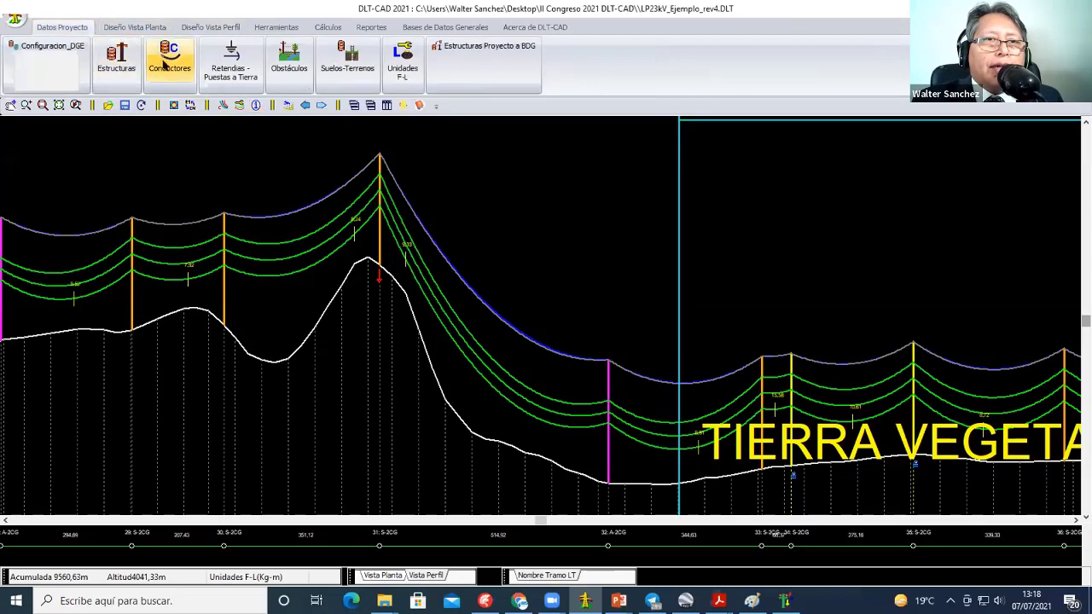
Step: Inspect the SPARROW conductor's full data, including coefficient Ao, and close it unchanged
click(293, 192)
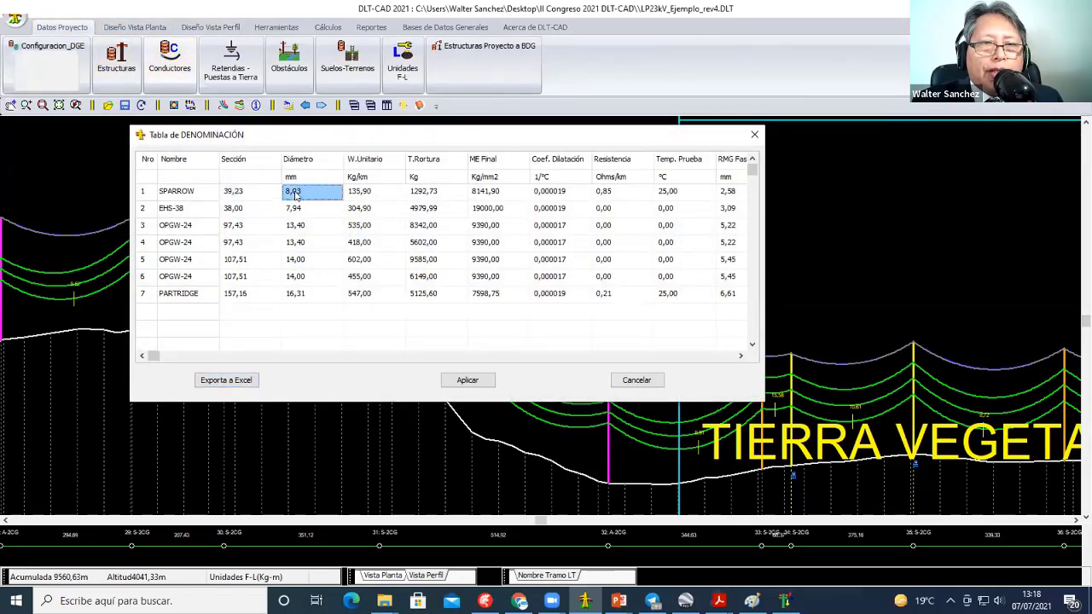
double_click(293, 192)
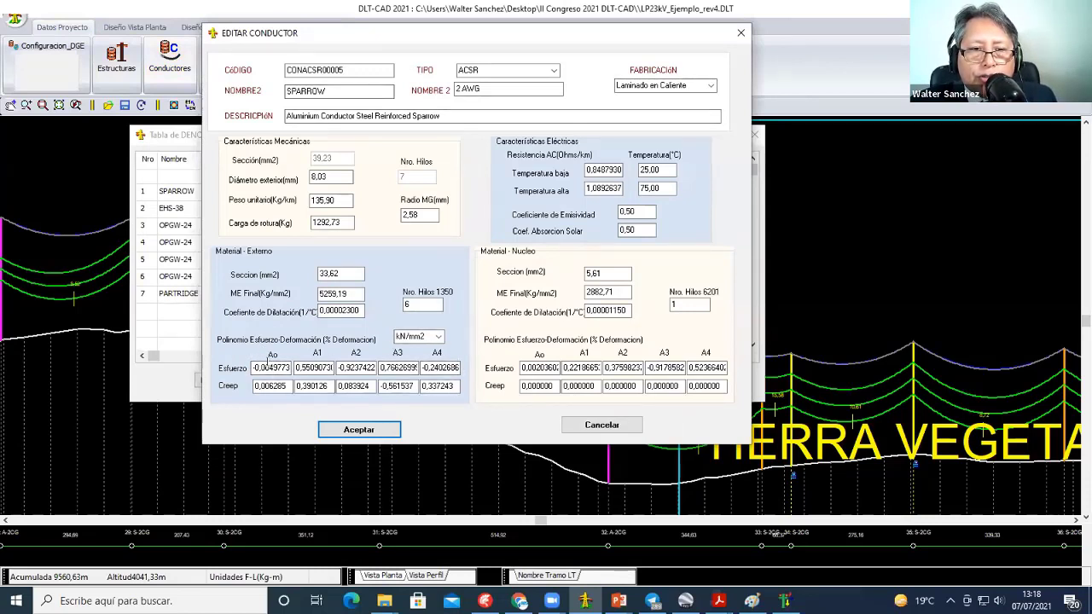
click(267, 368)
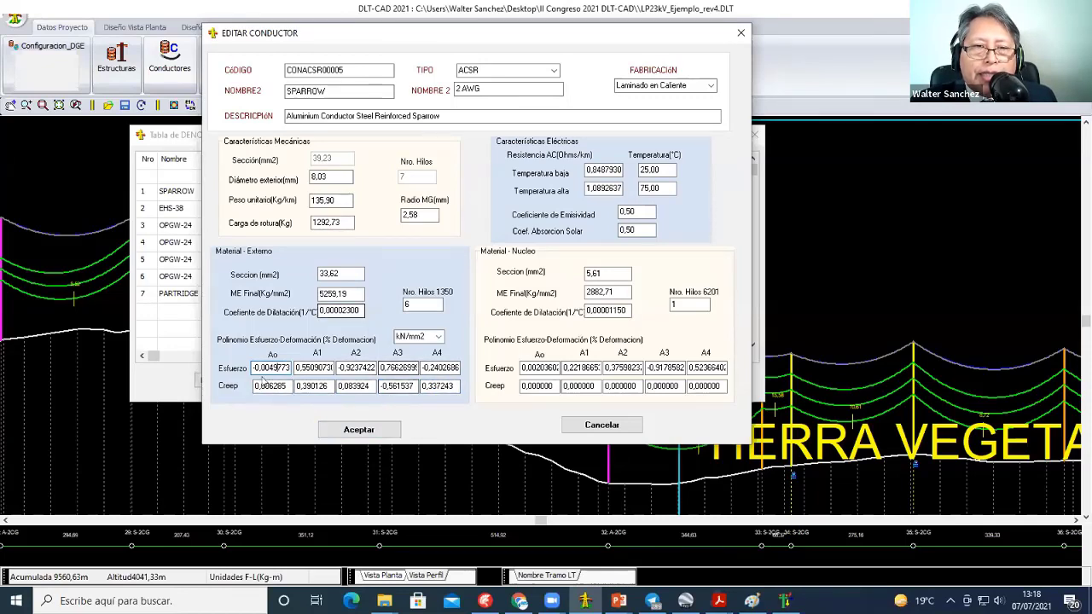
click(608, 425)
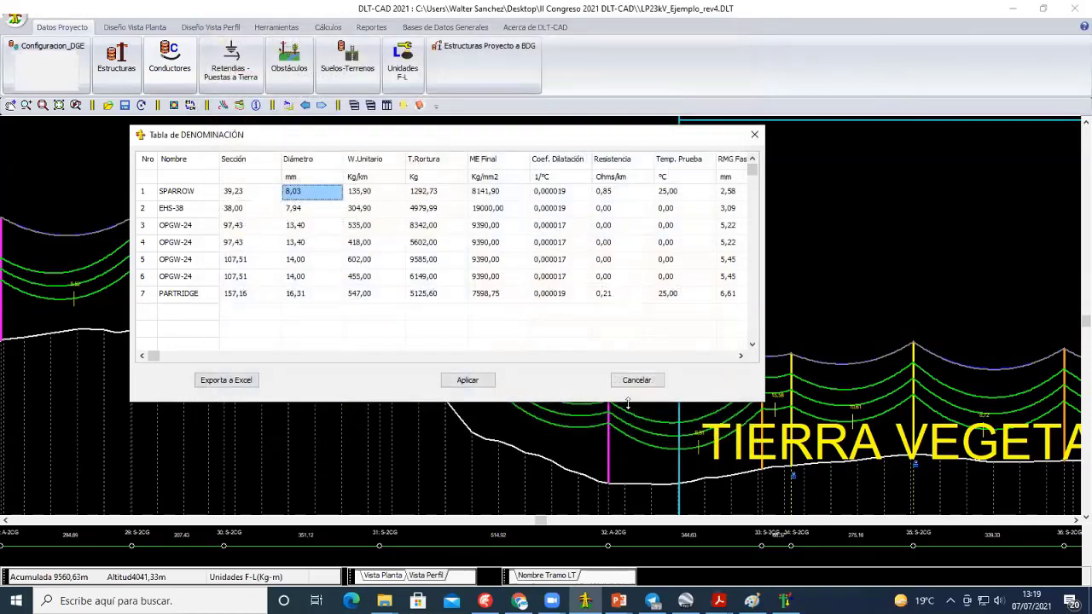
Step: Cancel the Tabla de DENOMINACIÓN table to see spans 29 to 36 of LP23kV_Ejemplo_rev4
click(637, 382)
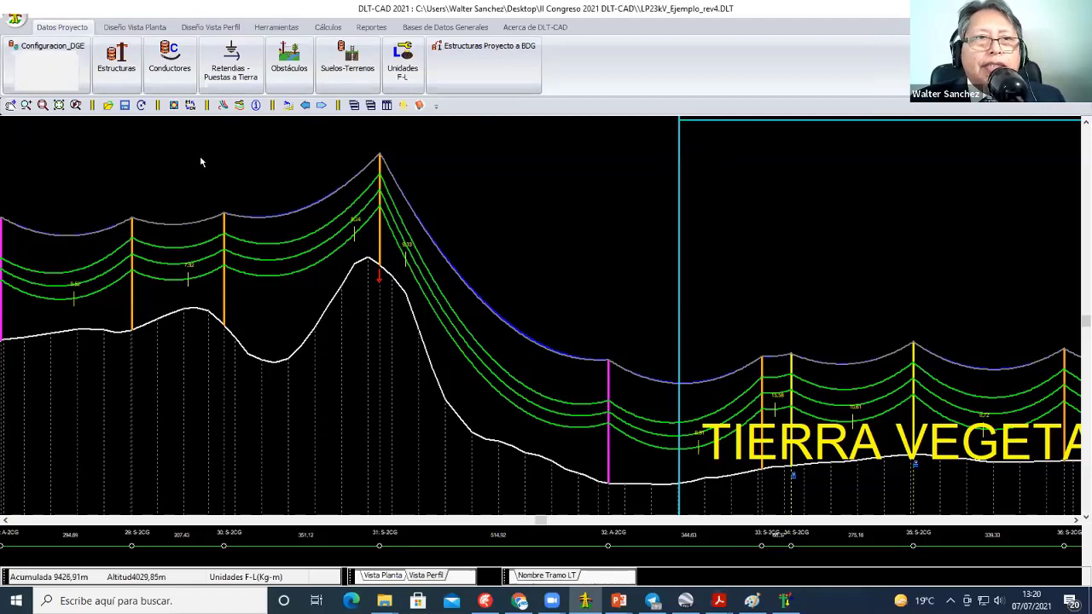
click(202, 28)
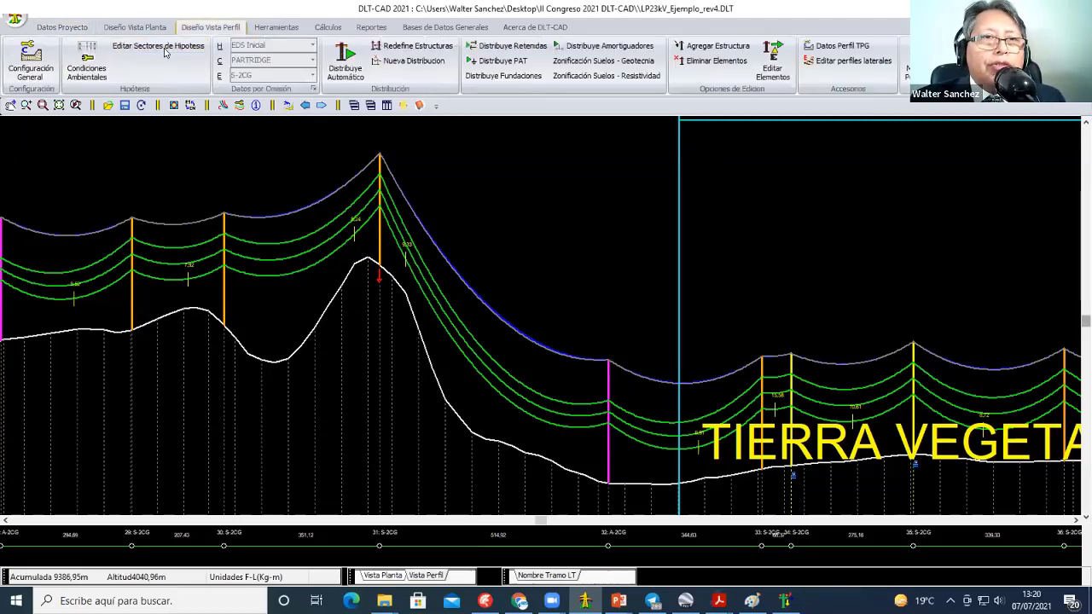
click(87, 60)
click(130, 149)
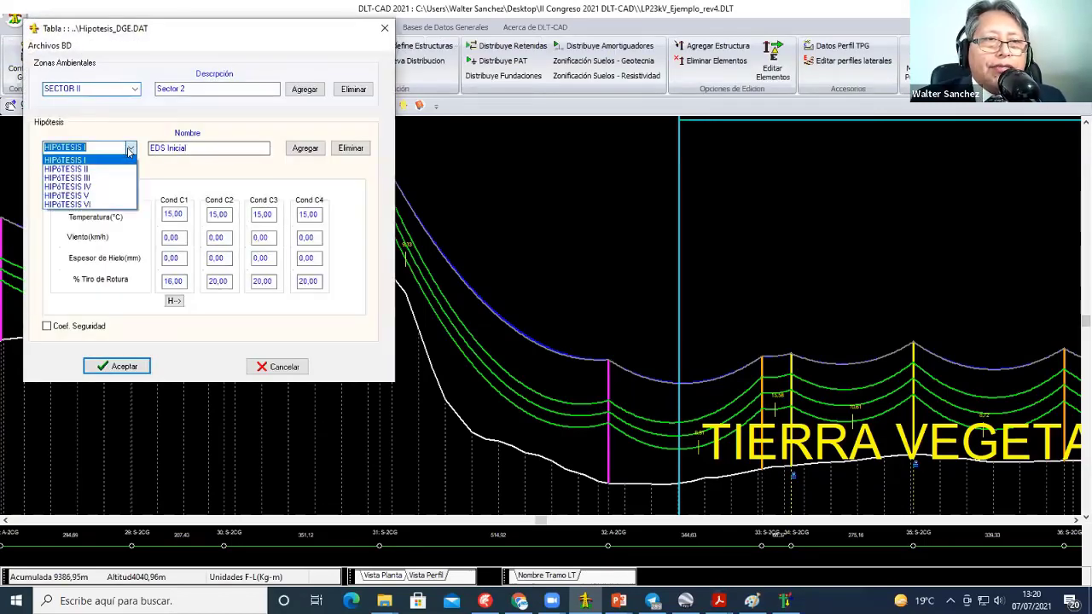
click(130, 149)
click(130, 149)
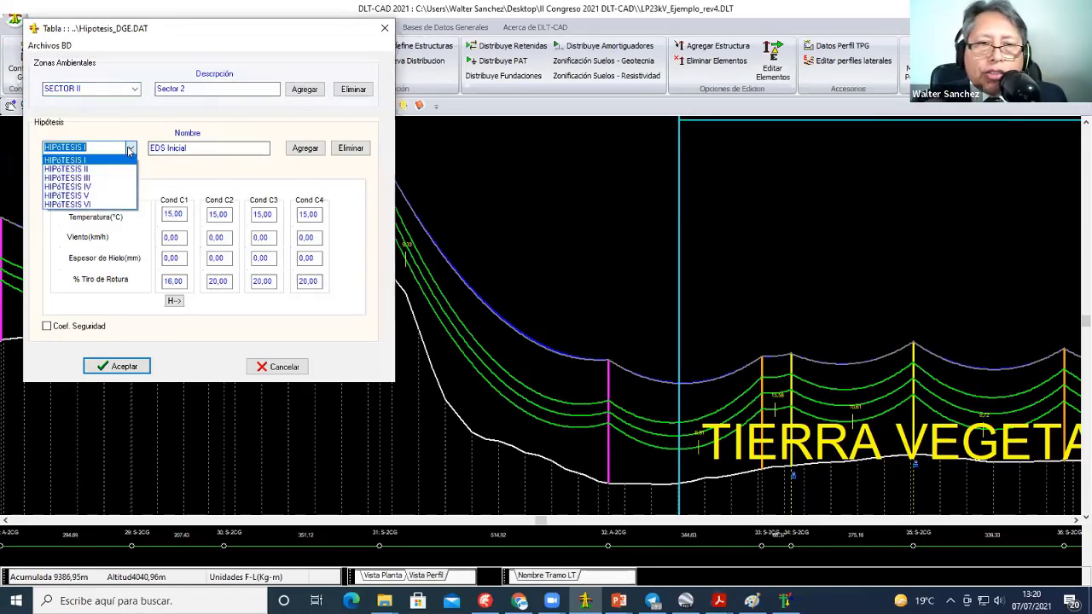
click(275, 366)
click(280, 368)
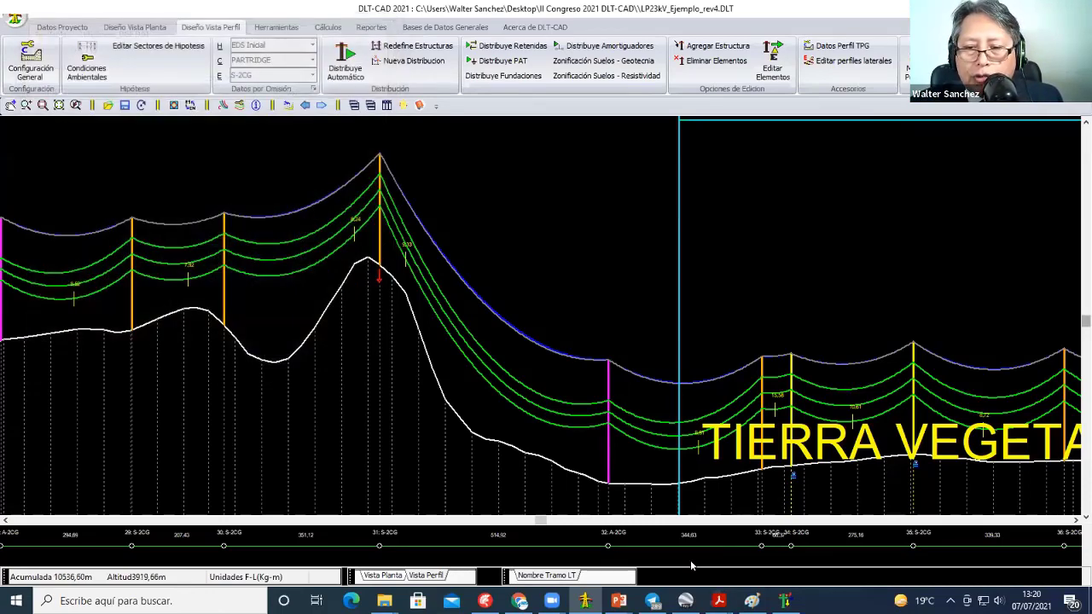
Step: Check catenaries for spans 31–32, 29–30 and 30–31, then open span 32–33 (344,63 m, 9,05 m sag)
click(279, 303)
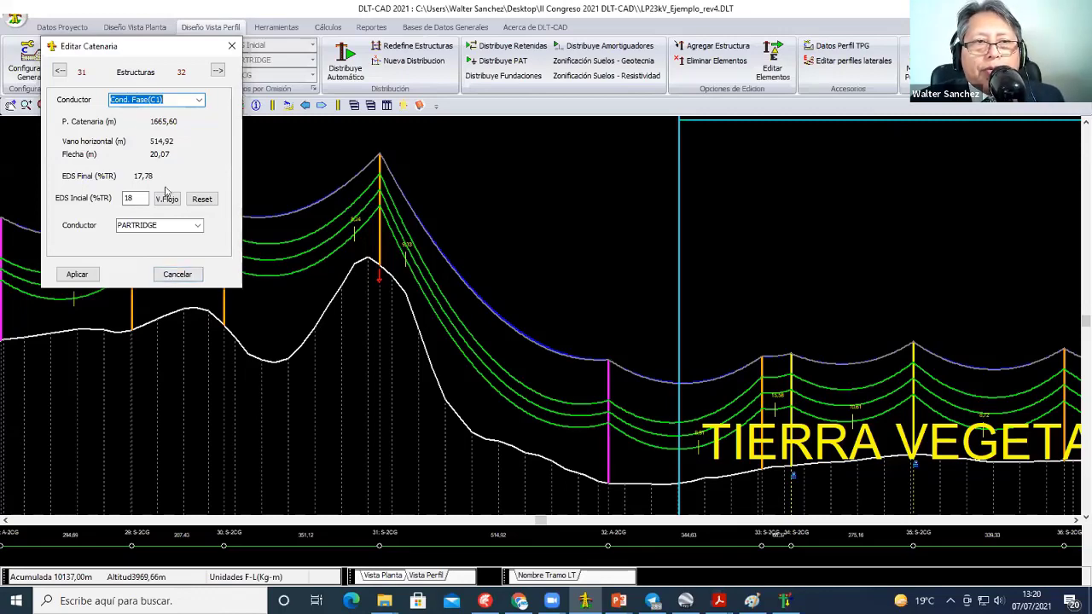
click(180, 276)
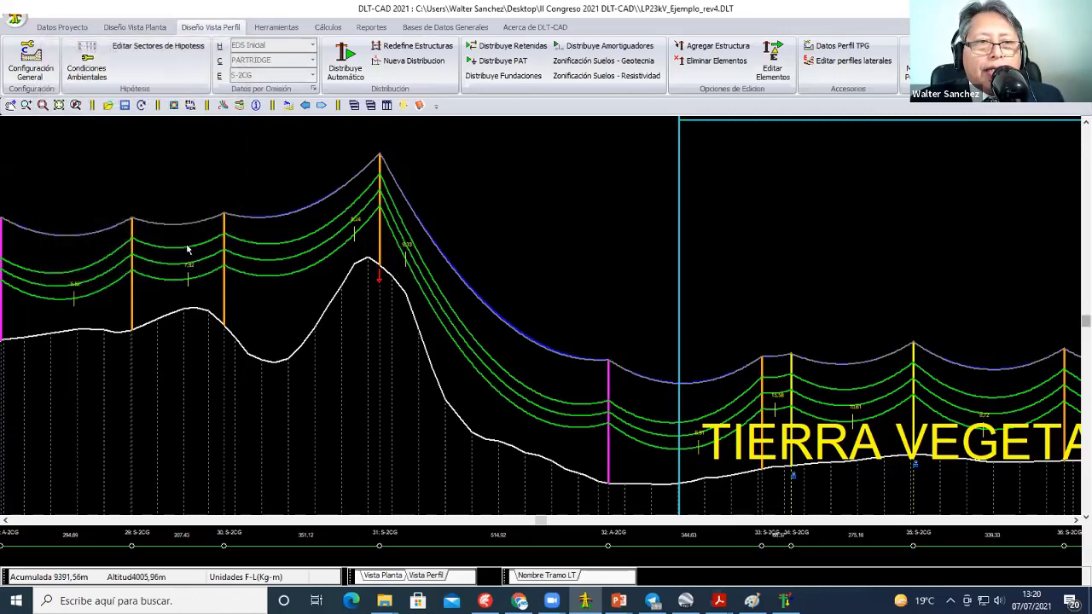
click(157, 186)
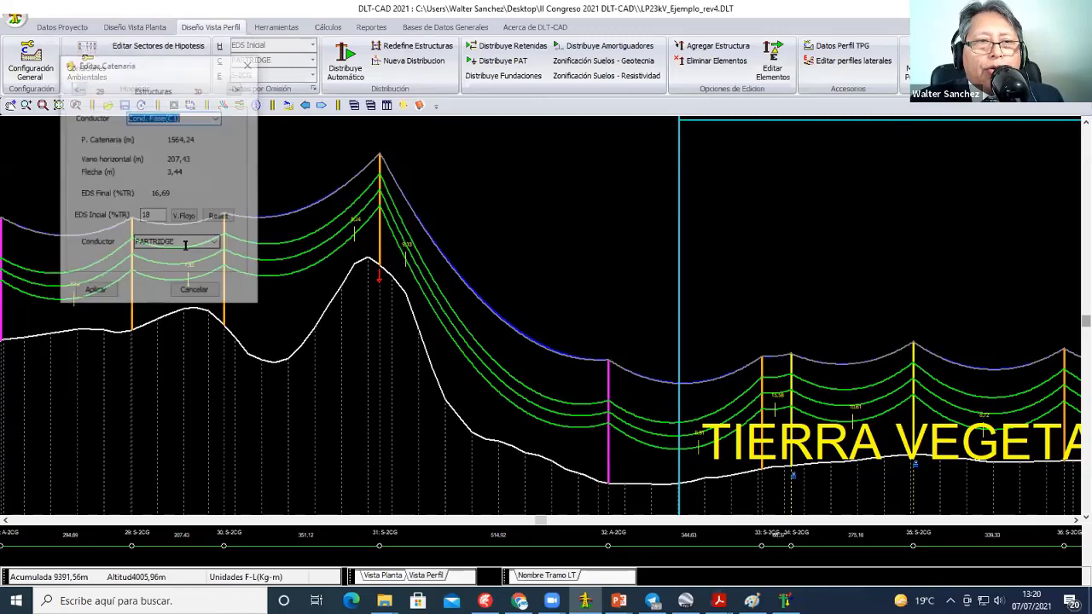
click(195, 292)
click(300, 258)
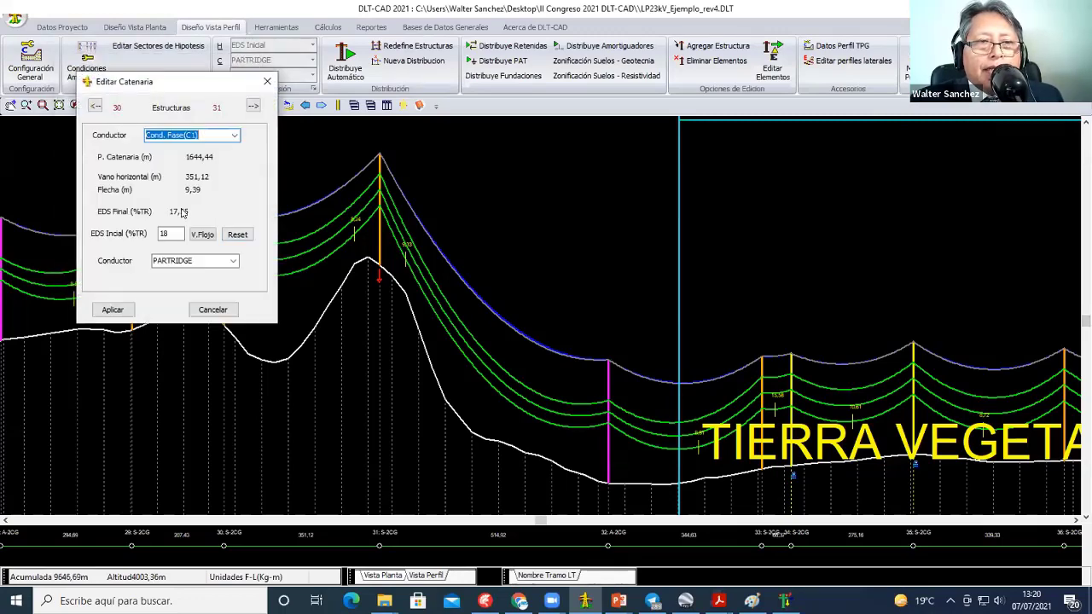
click(212, 309)
scroll(539, 426, down, 2)
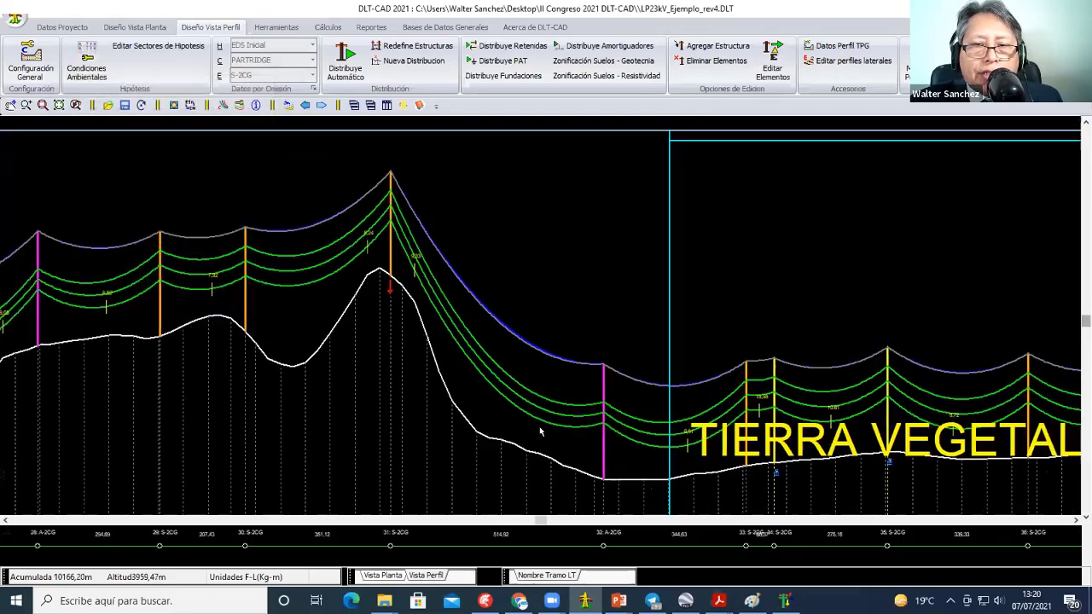
click(367, 389)
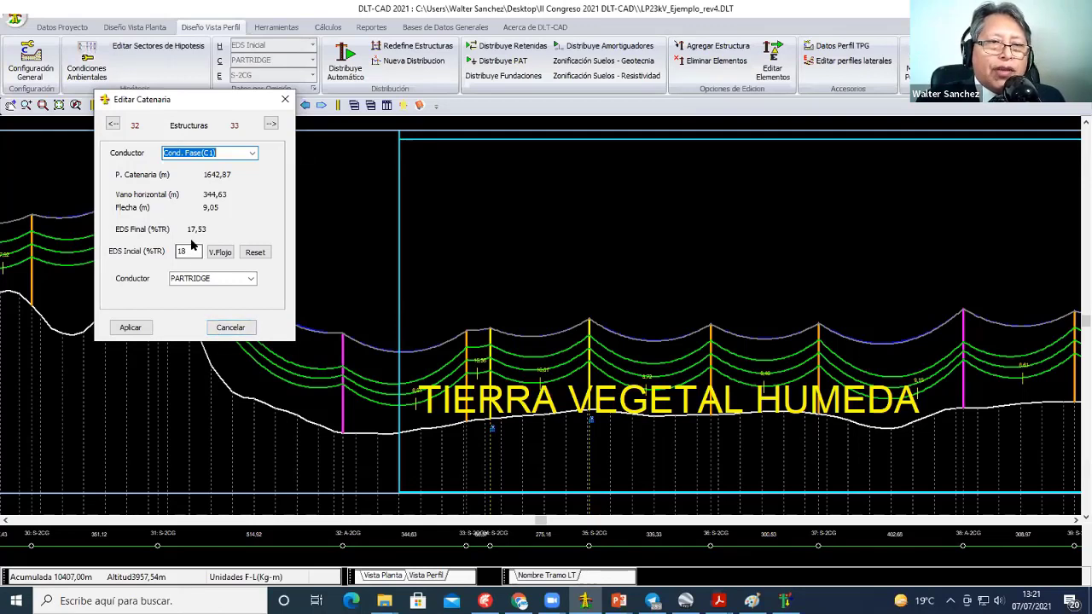
Step: Verify EDS Inicial 18 on span 32–33 and span 30–31 (351,12 m, 9,39 m sag), cancelling both
double_click(182, 251)
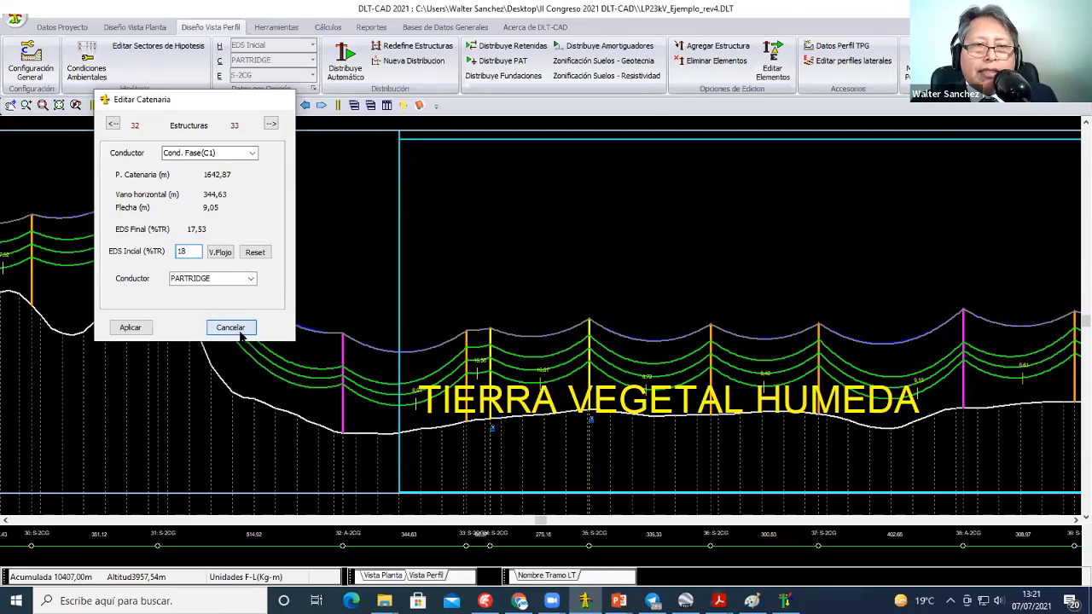
click(232, 328)
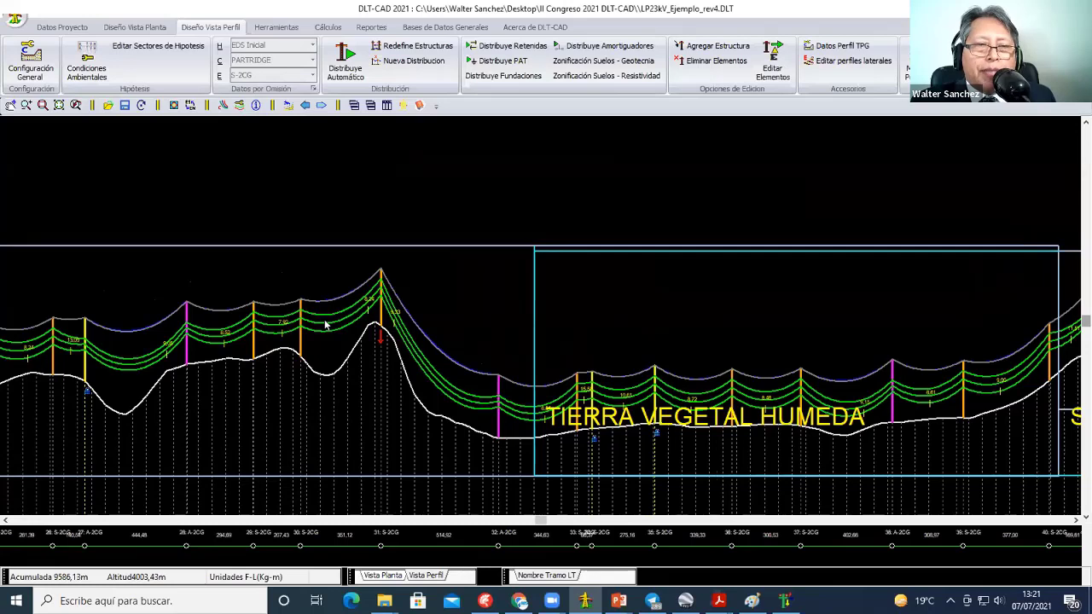
double_click(325, 325)
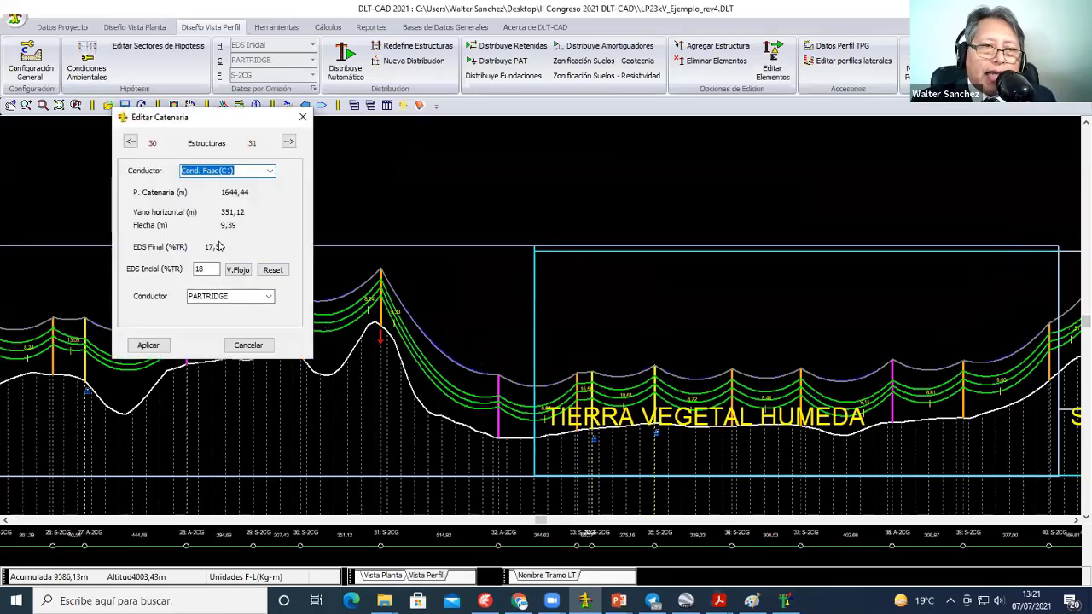
click(248, 345)
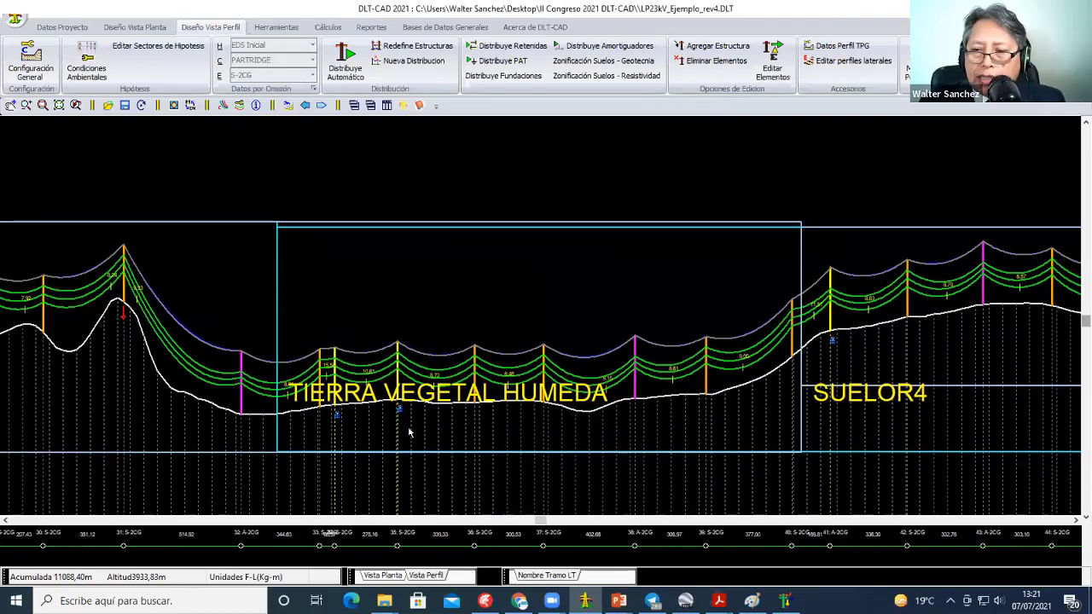